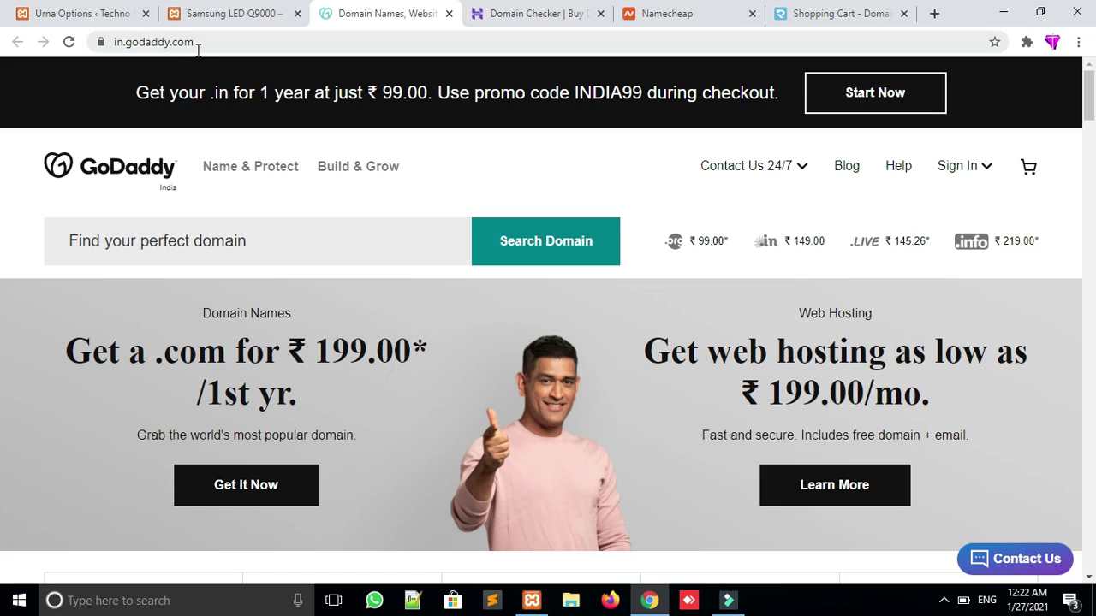
Search GoDaddy for the domain shoprapper.com
left_click_drag(197, 50, 128, 47)
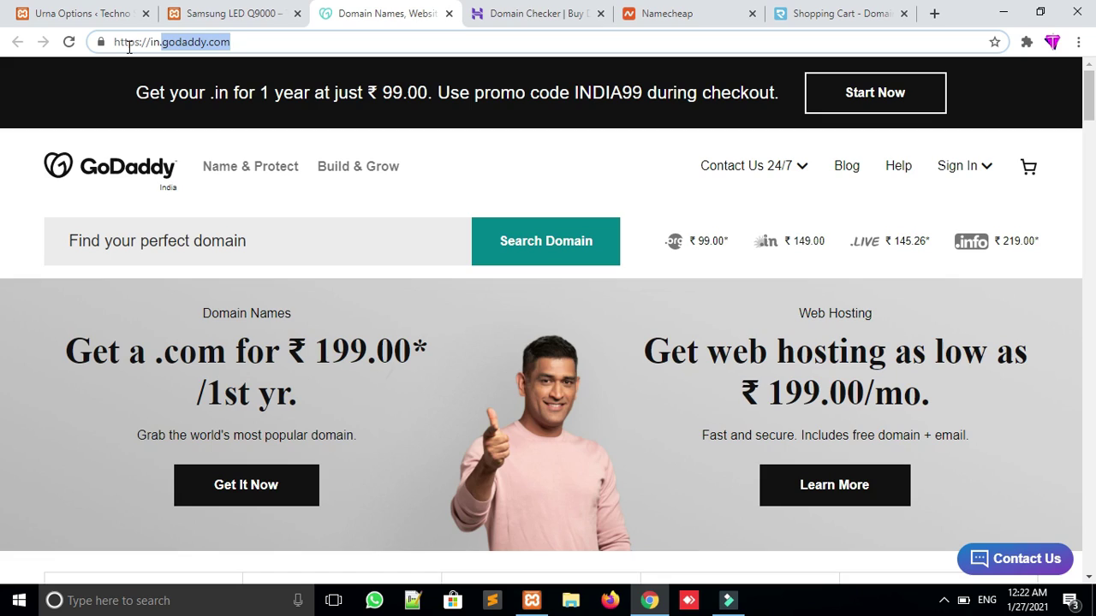
left_click(210, 243)
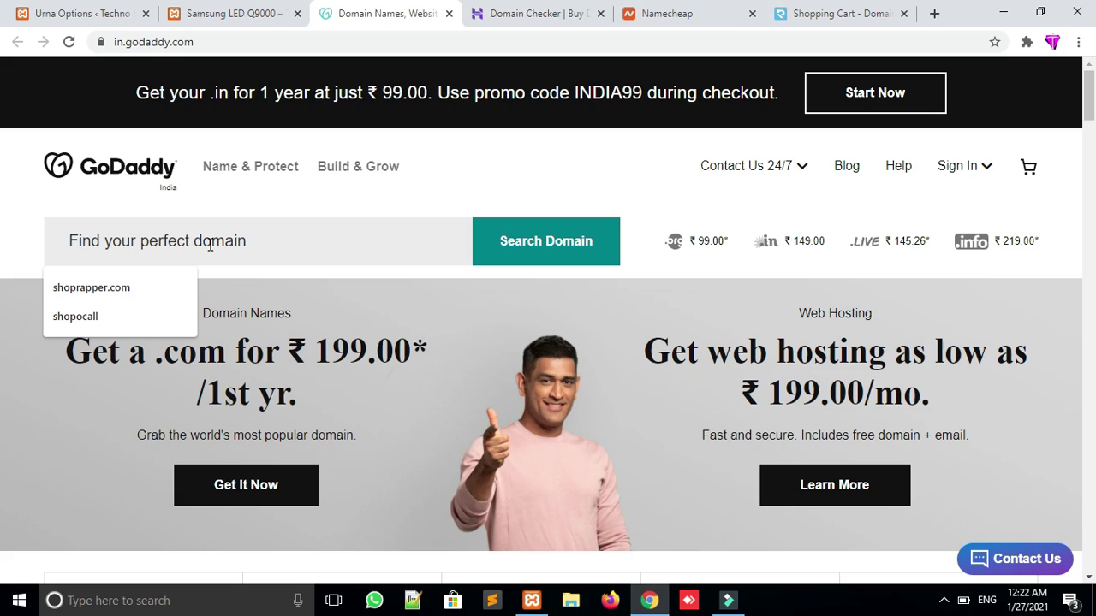
type("shoprao")
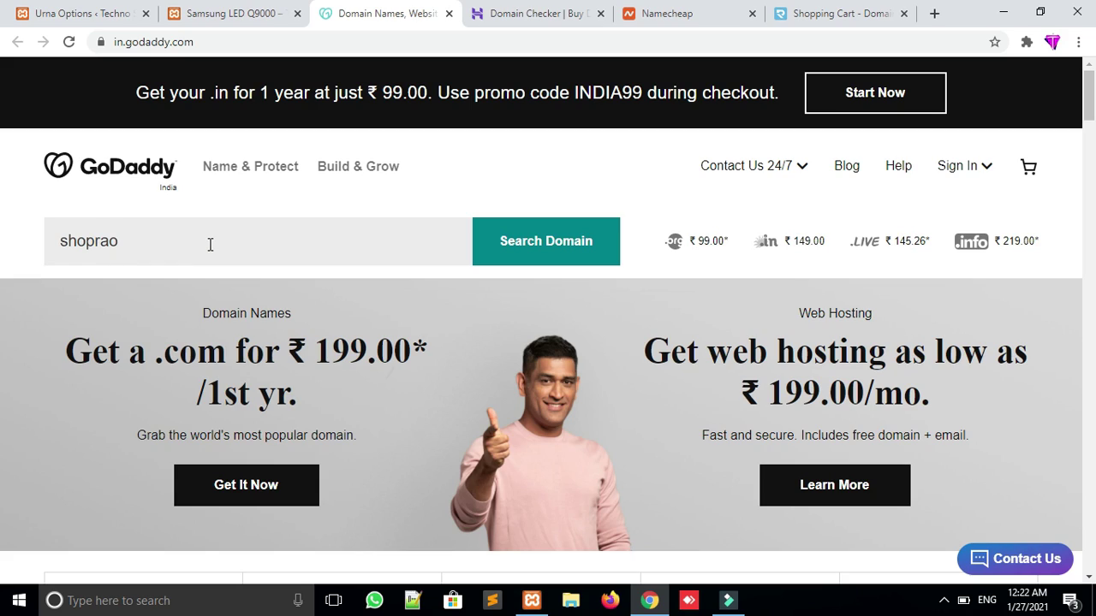
key("BackSpace")
type("pper.com")
left_click(516, 264)
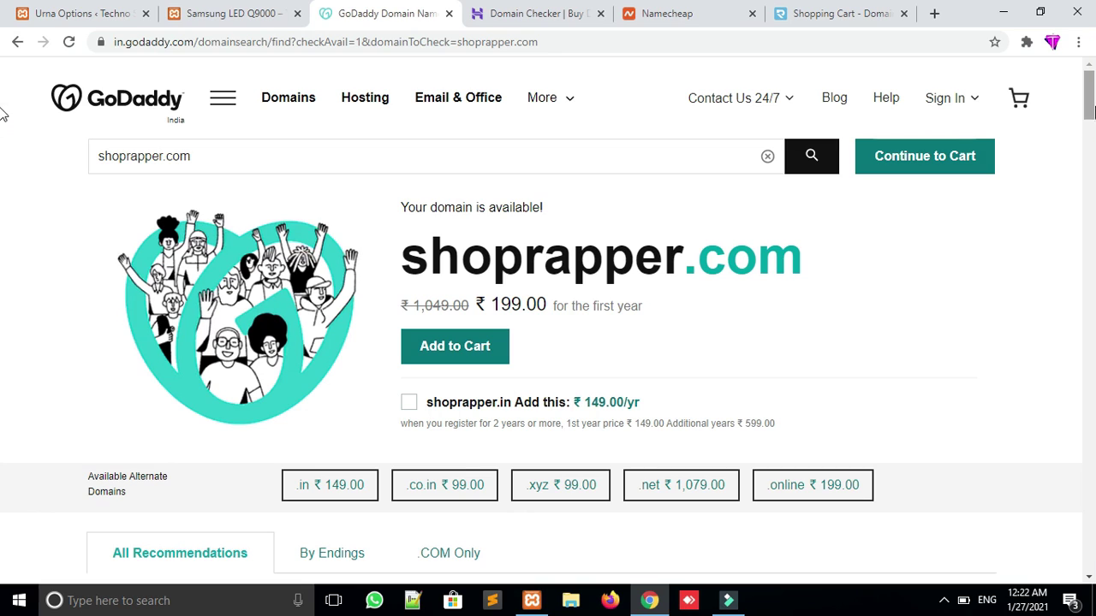
Examine the shoprapper.com availability and first-year price on GoDaddy, and compare the domain checkers of Hostinger, Namecheap and DomainRacer
scroll(2, 154, "down", 5)
scroll(2, 154, "up", 4)
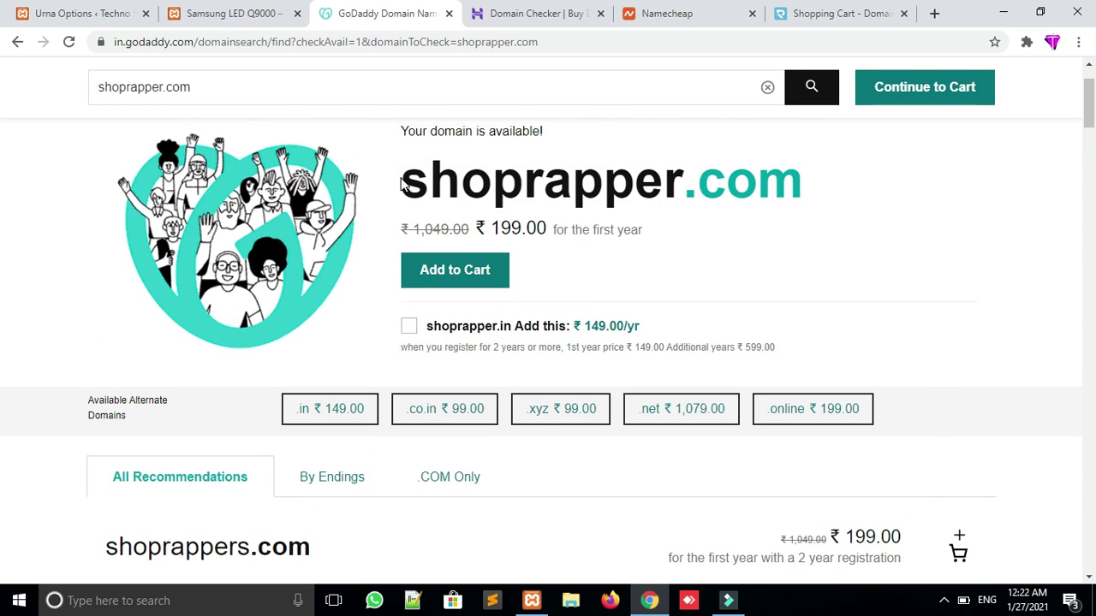
double_click(420, 176)
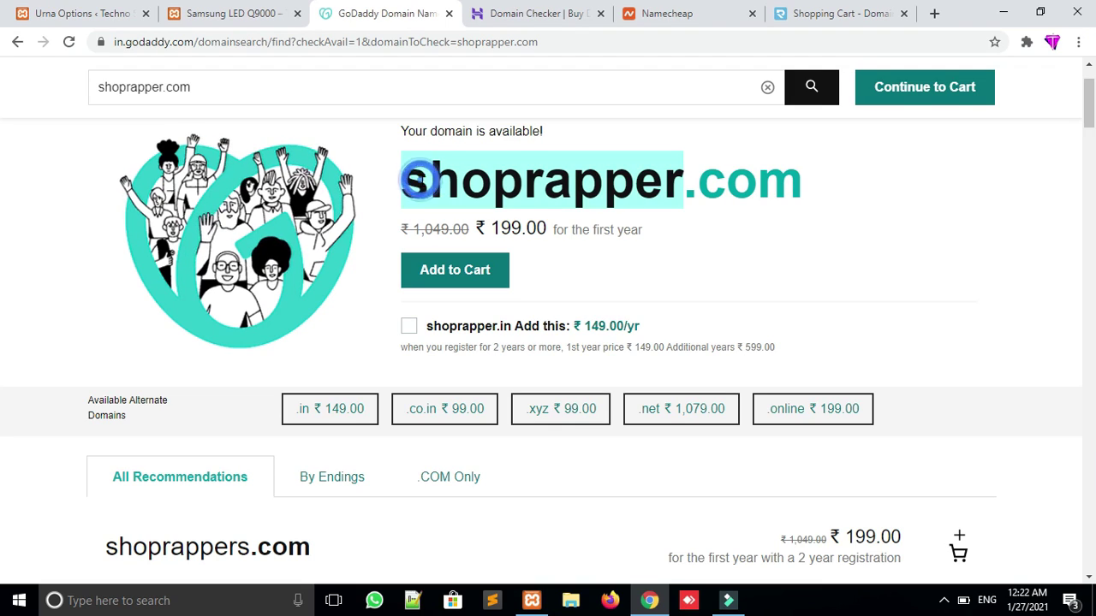
left_click_drag(602, 230, 751, 245)
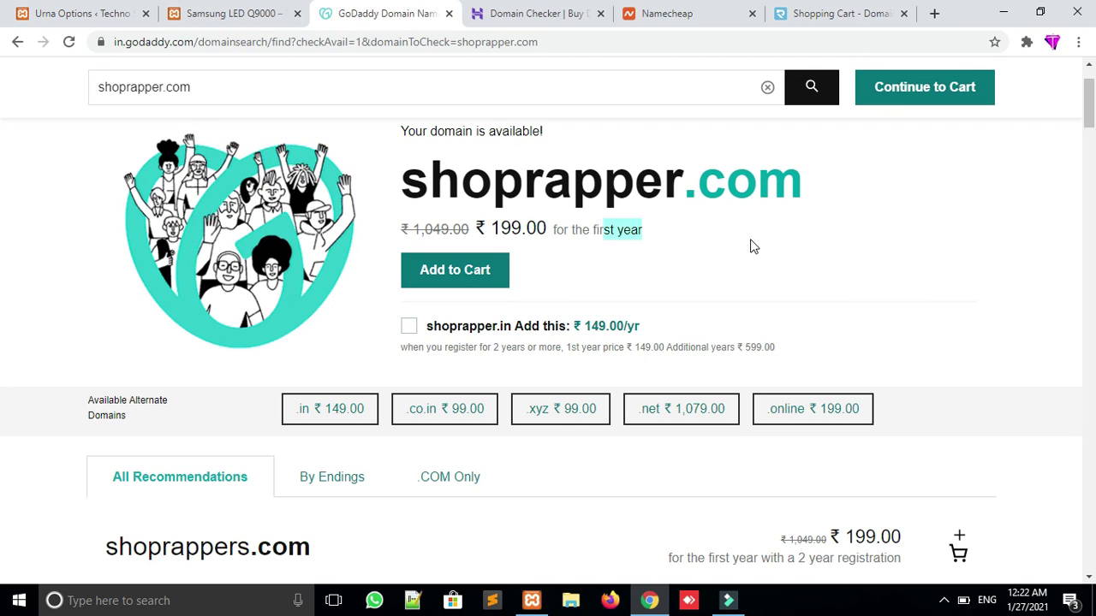
left_click(494, 7)
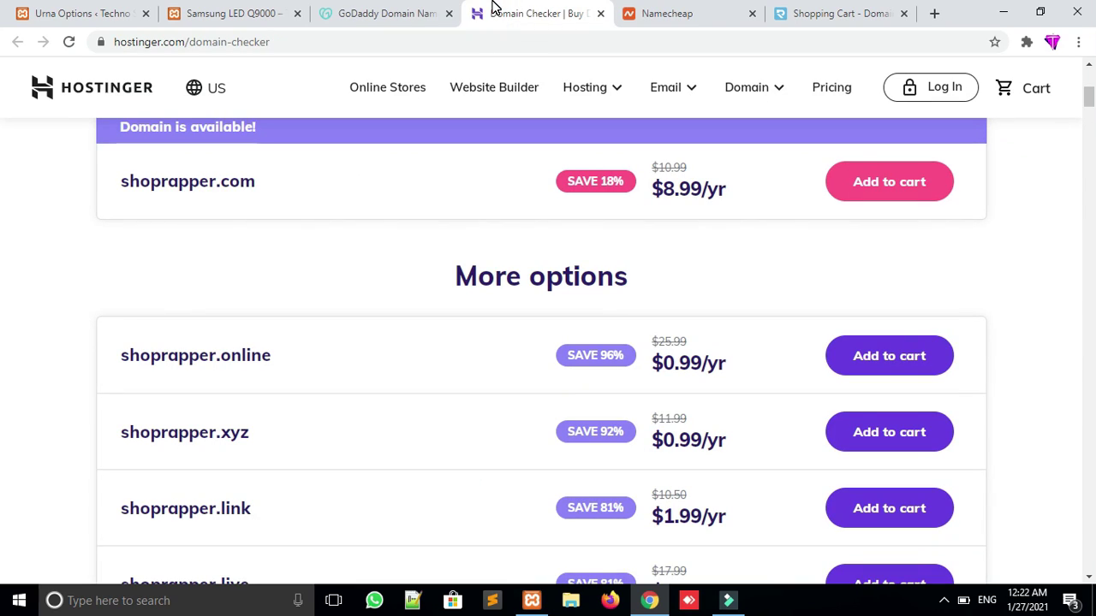
left_click(691, 9)
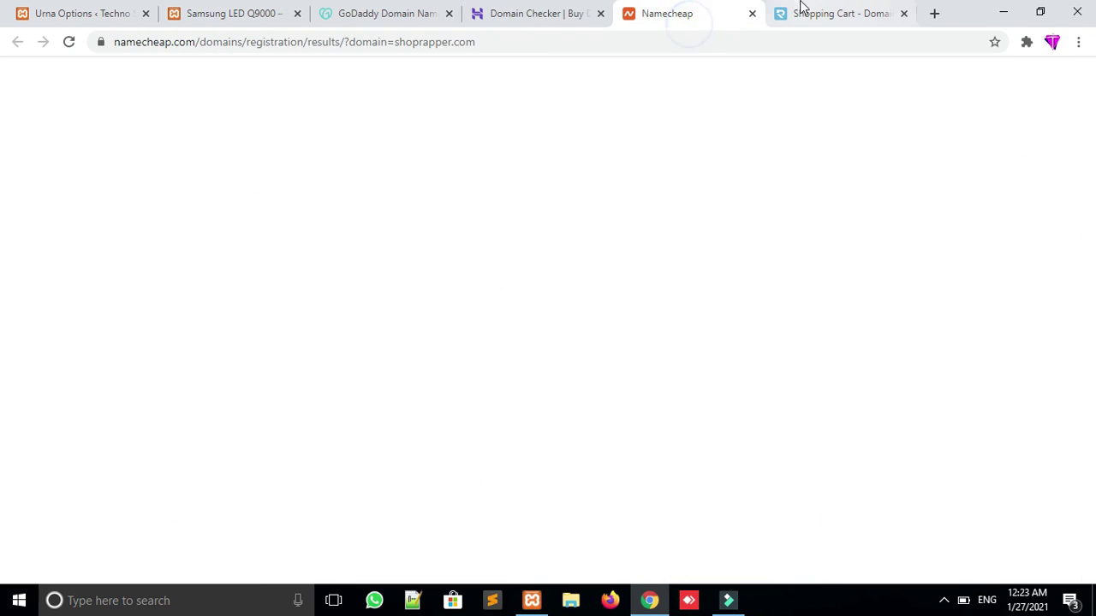
left_click(820, 6)
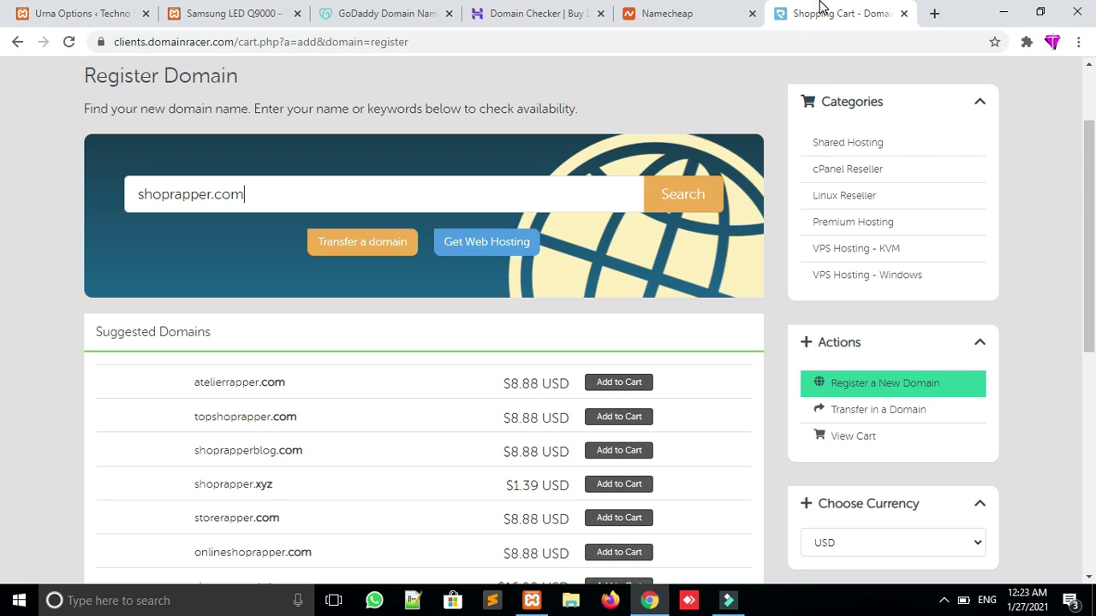
left_click(568, 11)
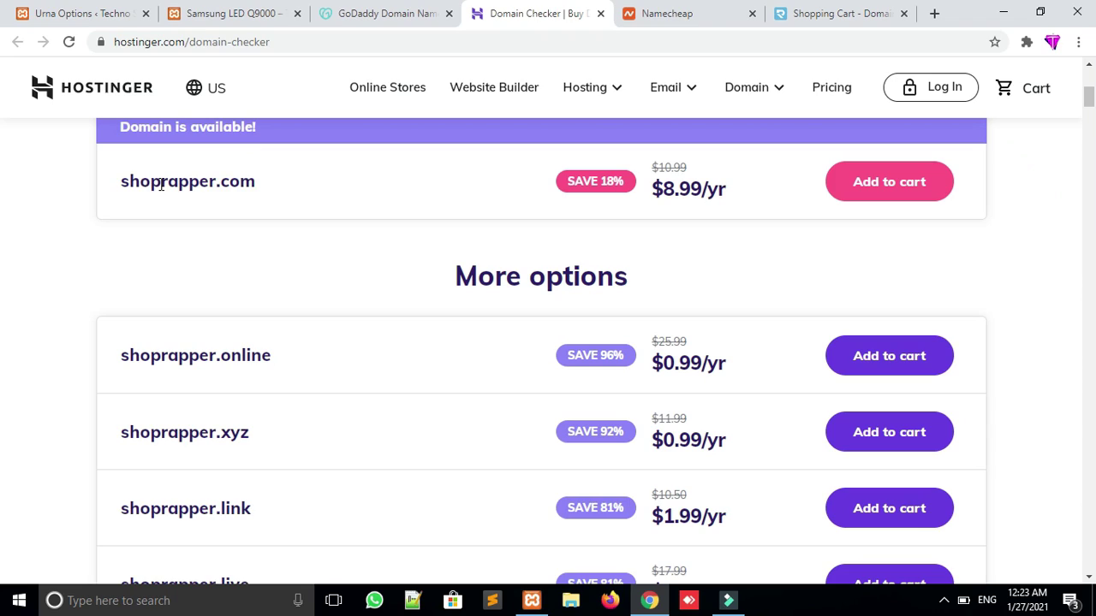
left_click_drag(160, 185, 128, 187)
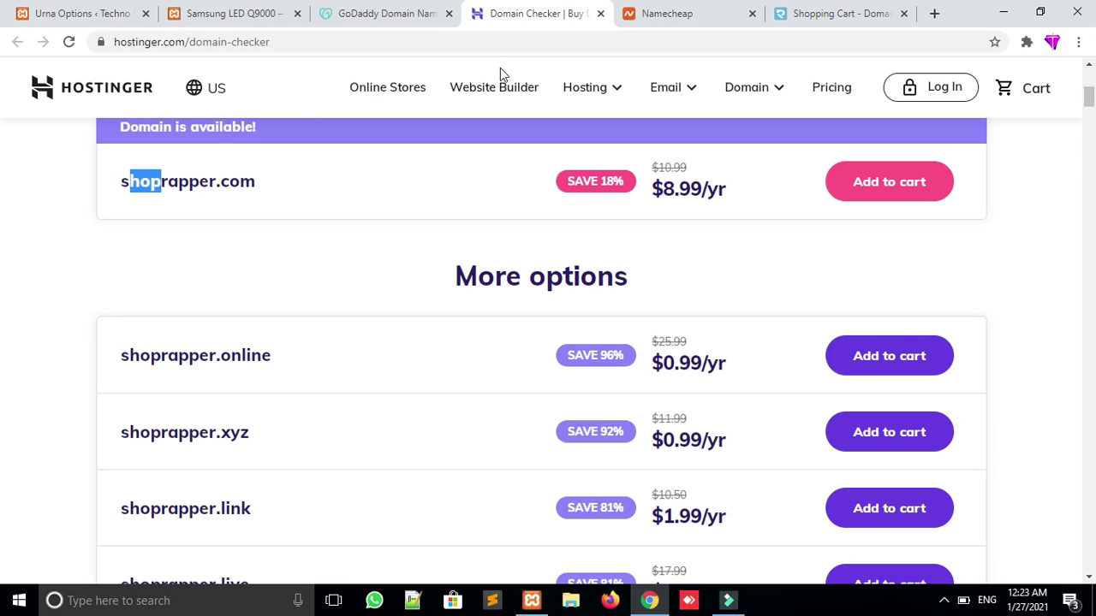
left_click(600, 13)
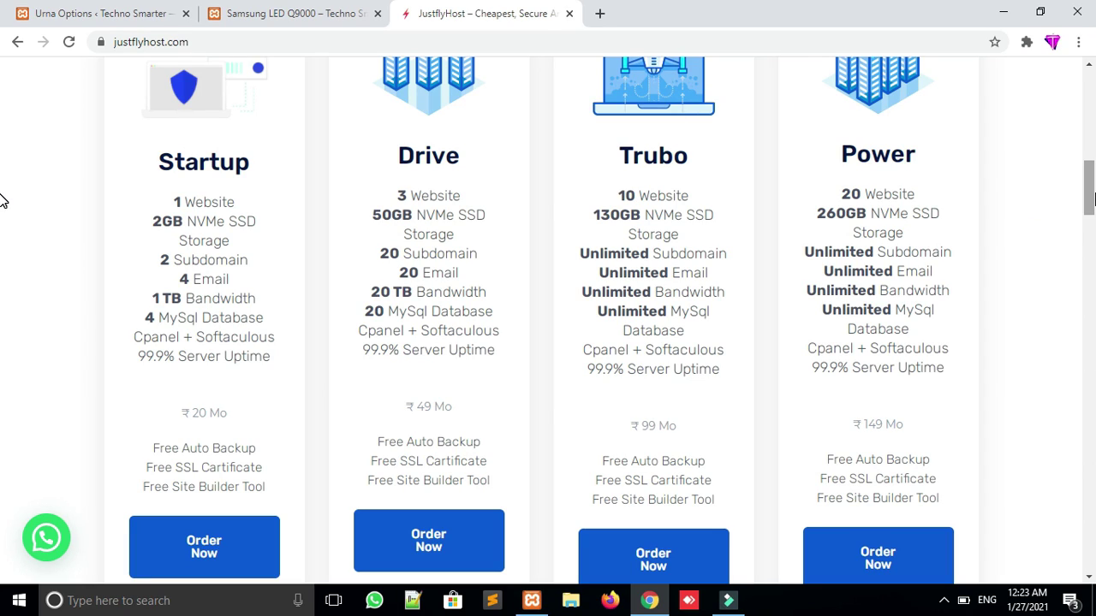
Compare the monthly prices of JustflyHost's Startup and Drive plans and order the Startup hosting plan
left_click_drag(179, 412, 234, 416)
left_click(191, 416)
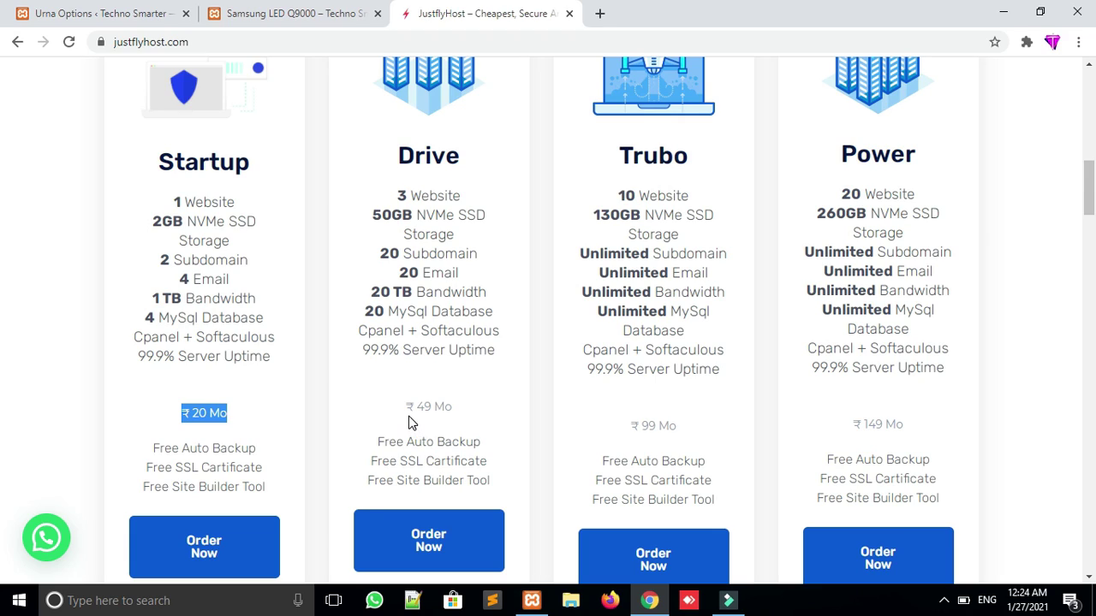
left_click_drag(396, 408, 468, 414)
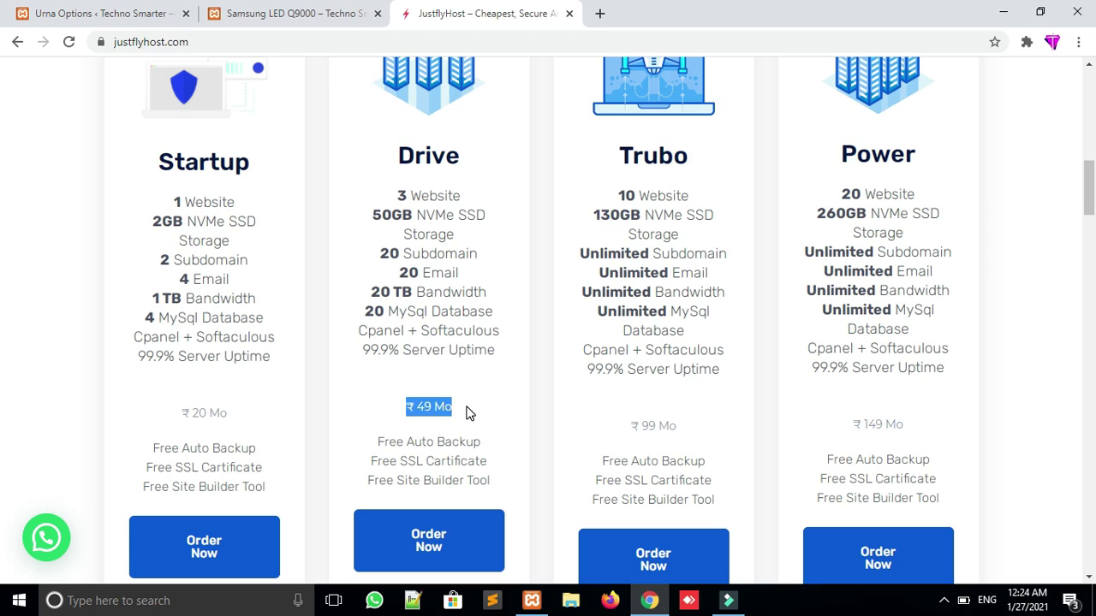
left_click(214, 547)
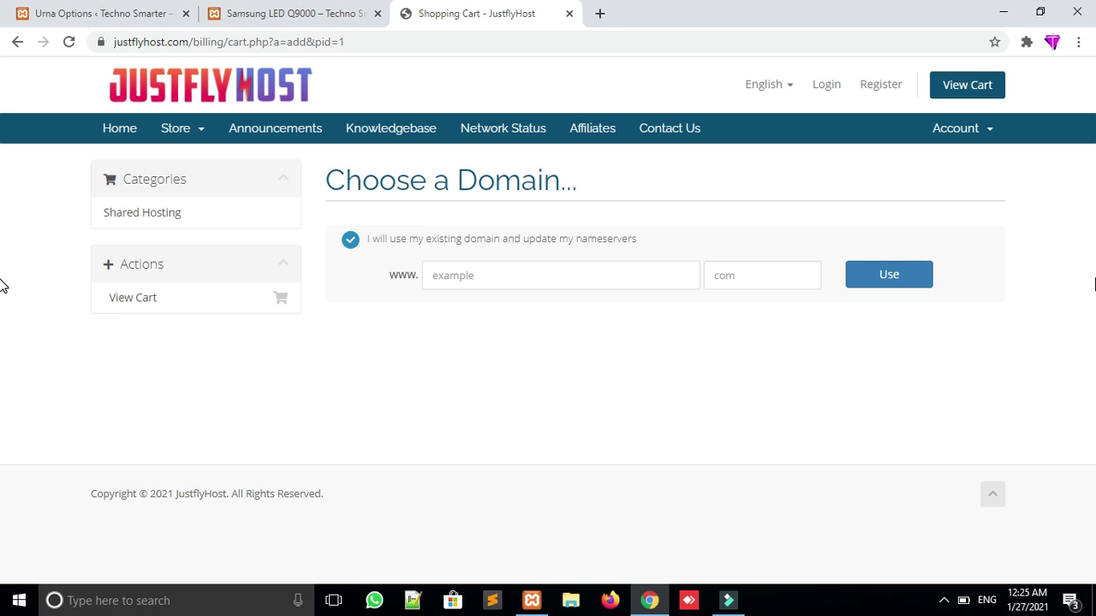
Use the existing domain realsona.com for the hosting order
left_click(512, 276)
type("realsona")
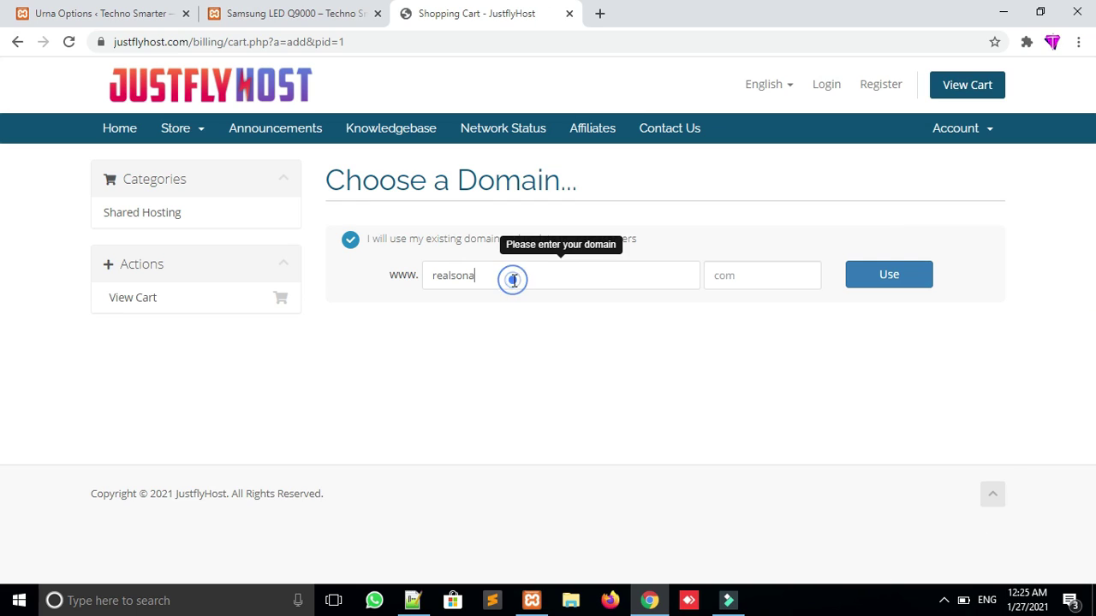
left_click(577, 315)
left_click(741, 282)
type("com")
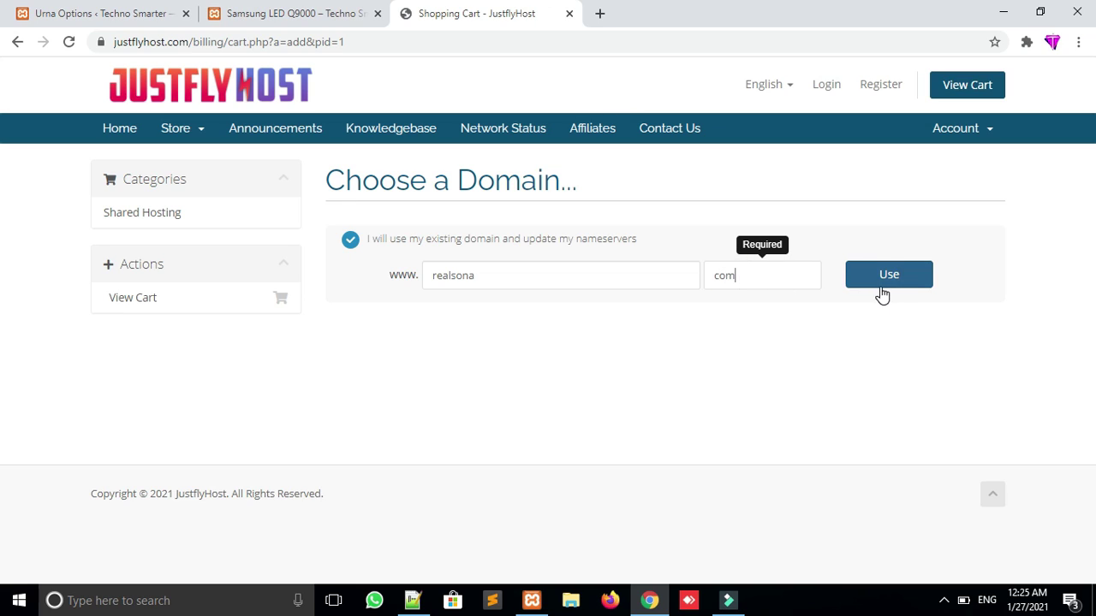
left_click(876, 282)
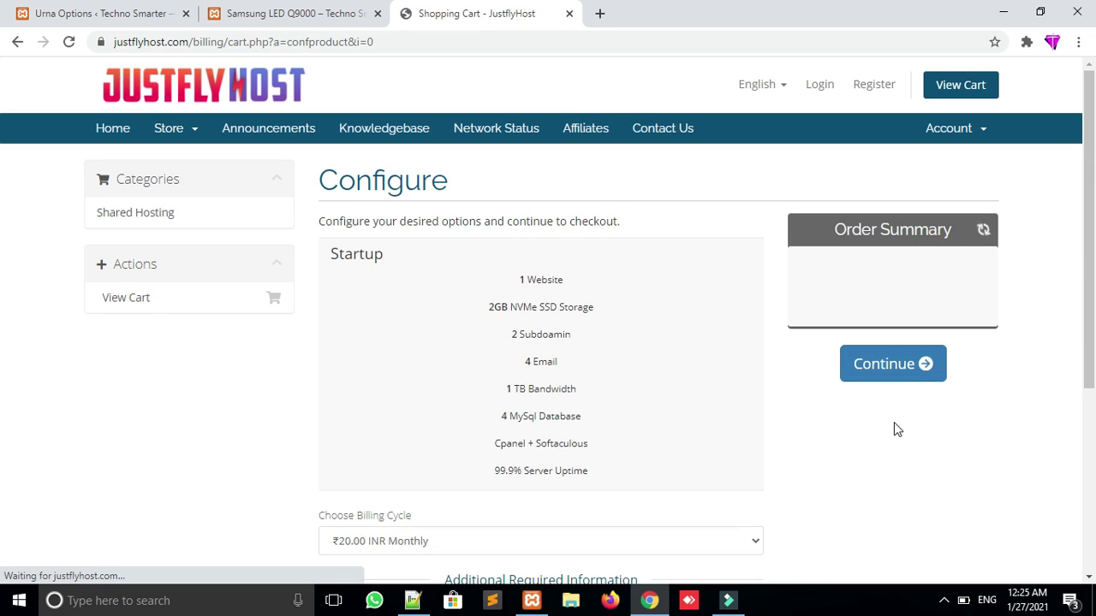
Keep the ₹20.00 INR Monthly billing cycle for the Startup plan and proceed through the cart review to checkout
scroll(3, 342, "down", 2)
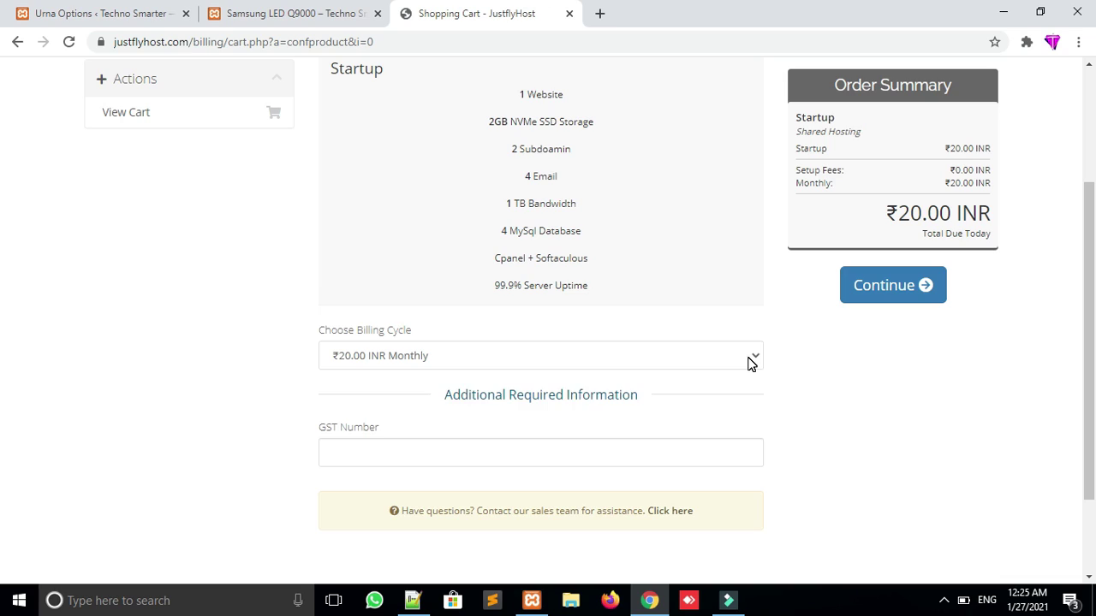
left_click(749, 364)
left_click(633, 358)
left_click(631, 356)
left_click(533, 377)
scroll(3, 299, "down", 2)
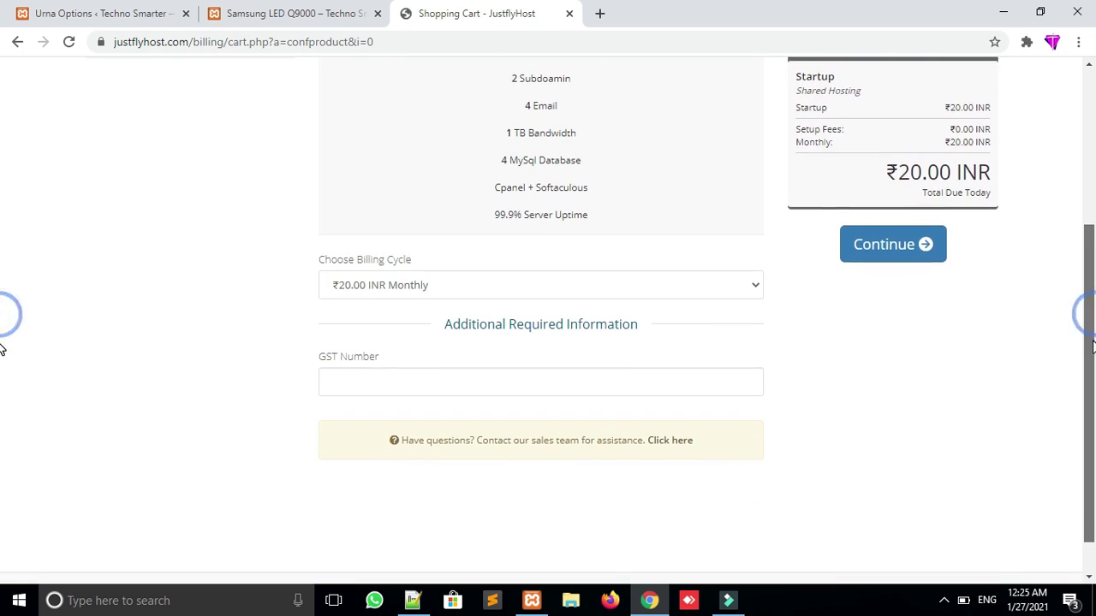
left_click(884, 288)
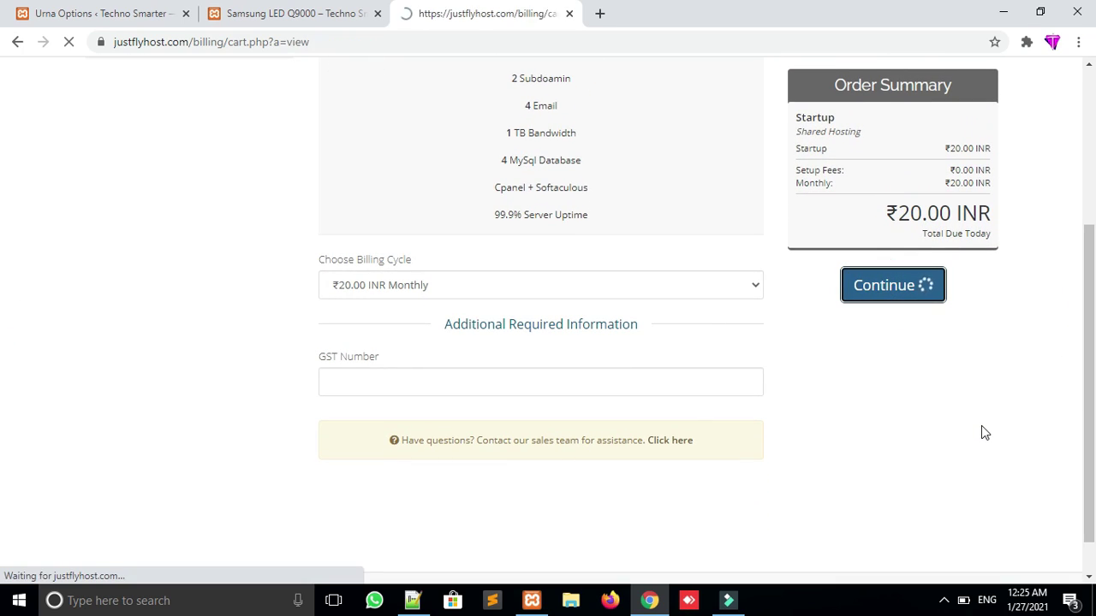
scroll(3, 281, "down", 1)
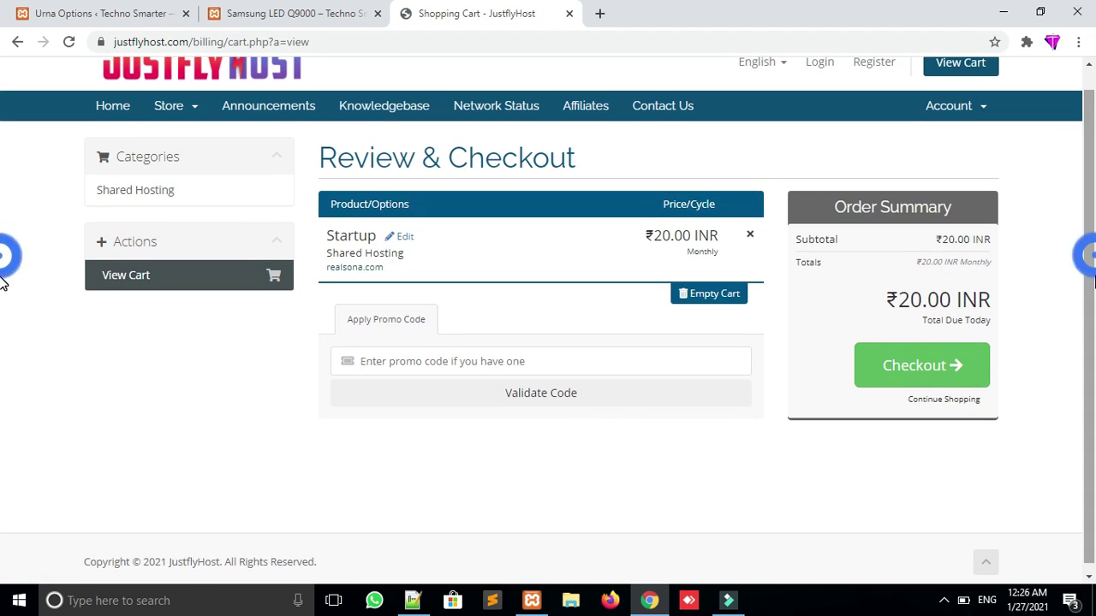
left_click(903, 368)
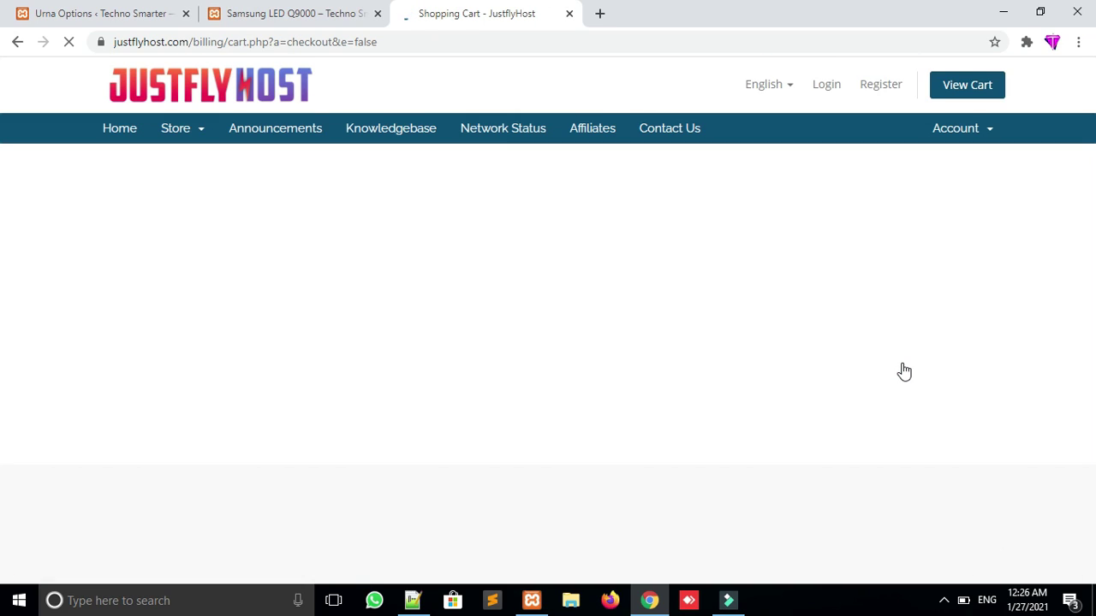
Enter and confirm the account password in the Account Security section of the checkout form
scroll(4, 249, "down", 2)
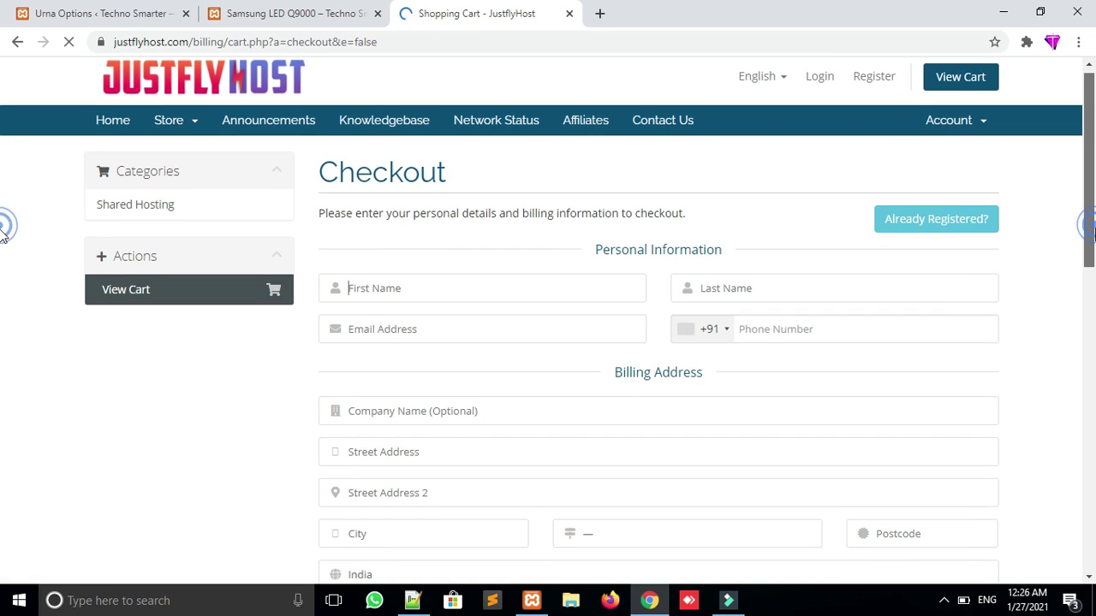
scroll(3, 268, "down", 5)
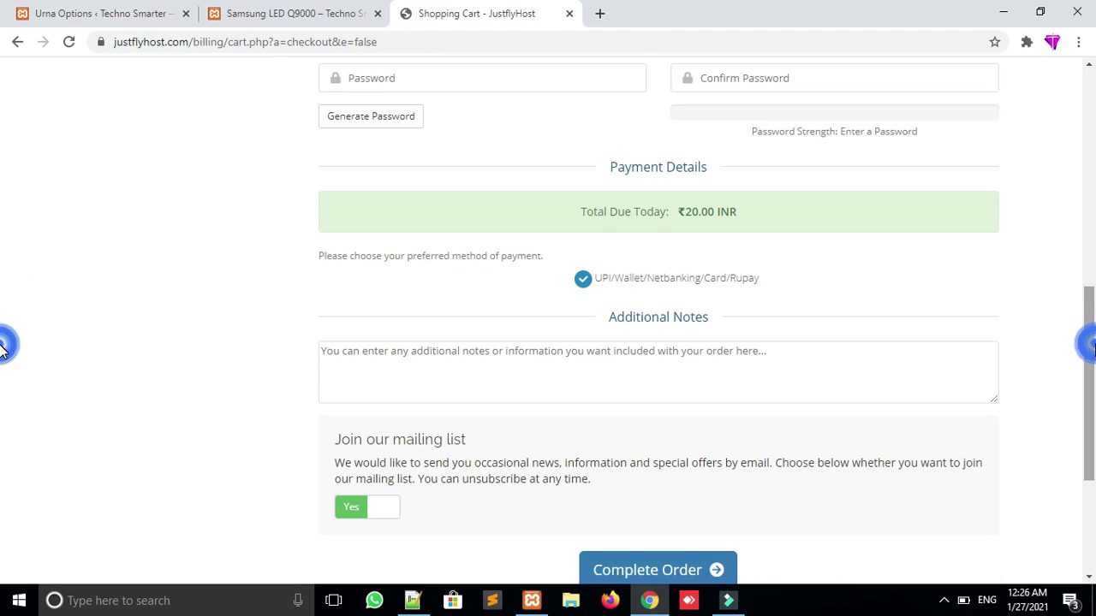
scroll(435, 213, "up", 2)
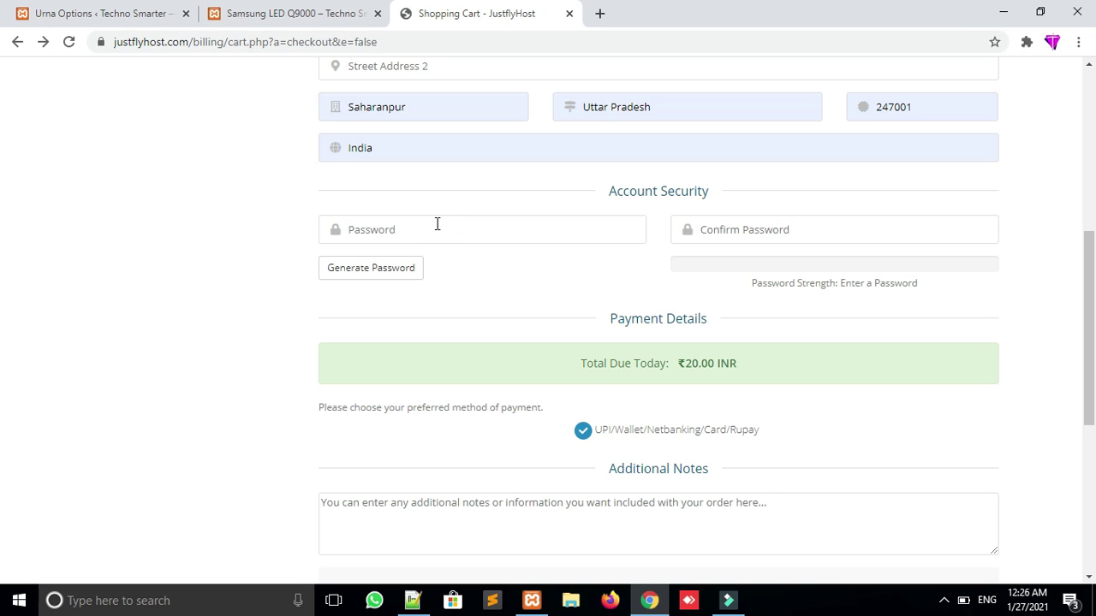
type("***********")
left_click(740, 226)
type("***********")
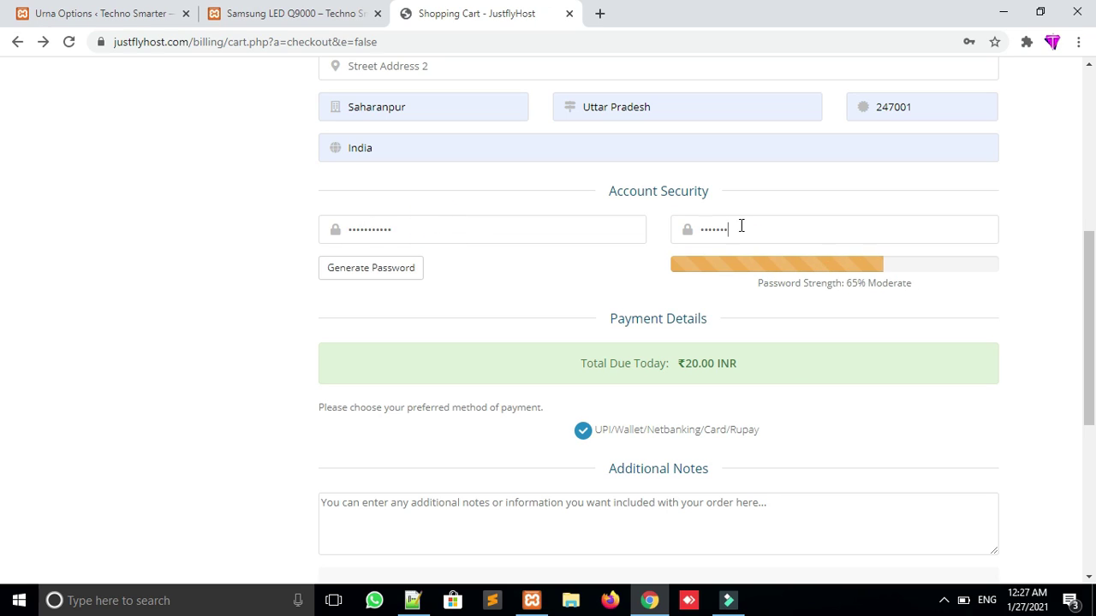
Complete the hosting order and choose UPI / QR as the payment option
scroll(2, 294, "up", 2)
scroll(2, 352, "down", 3)
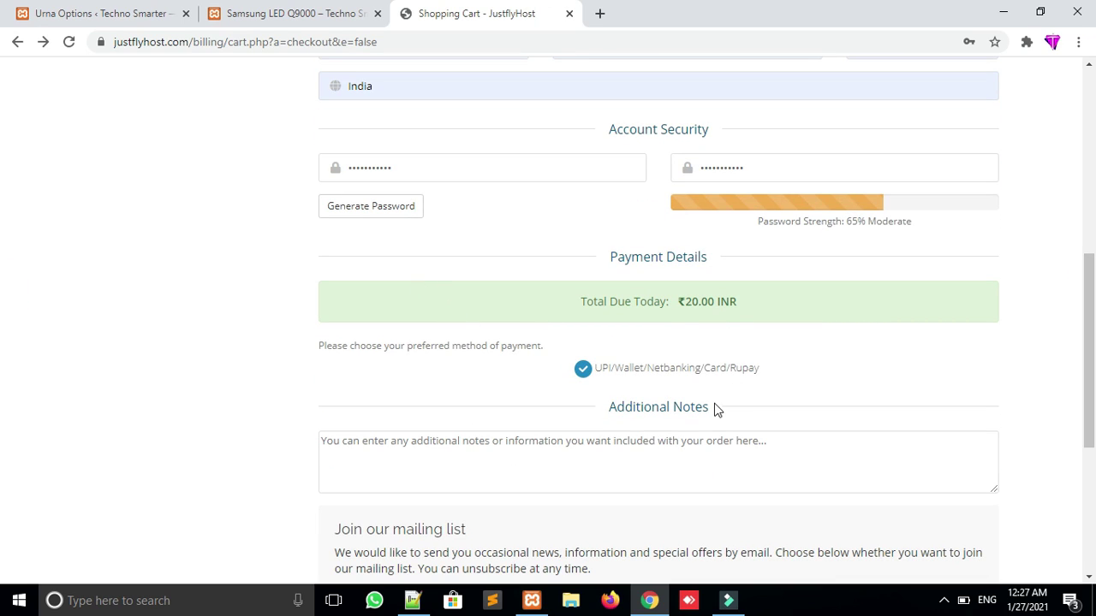
scroll(2, 330, "down", 3)
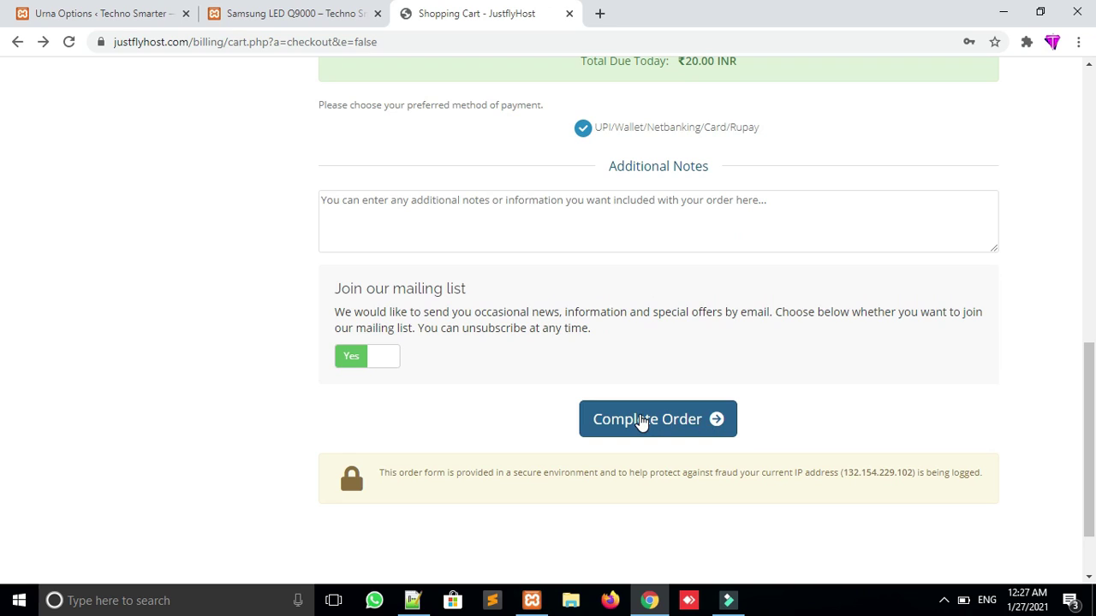
left_click(642, 419)
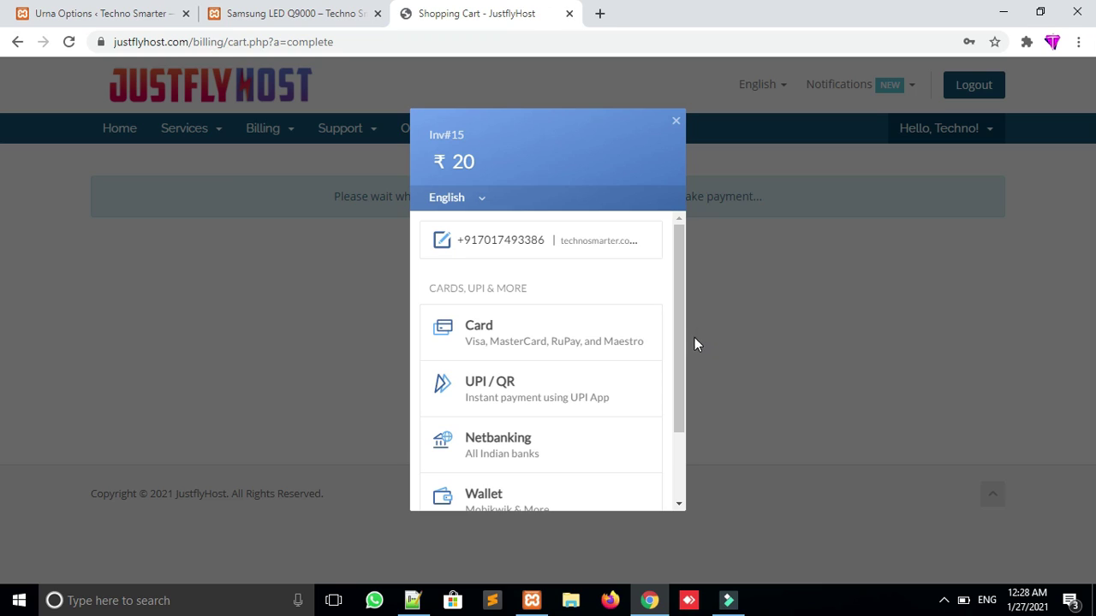
mouse_move(679, 339)
left_mouse_down()
mouse_move(678, 413)
mouse_move(683, 323)
left_mouse_up()
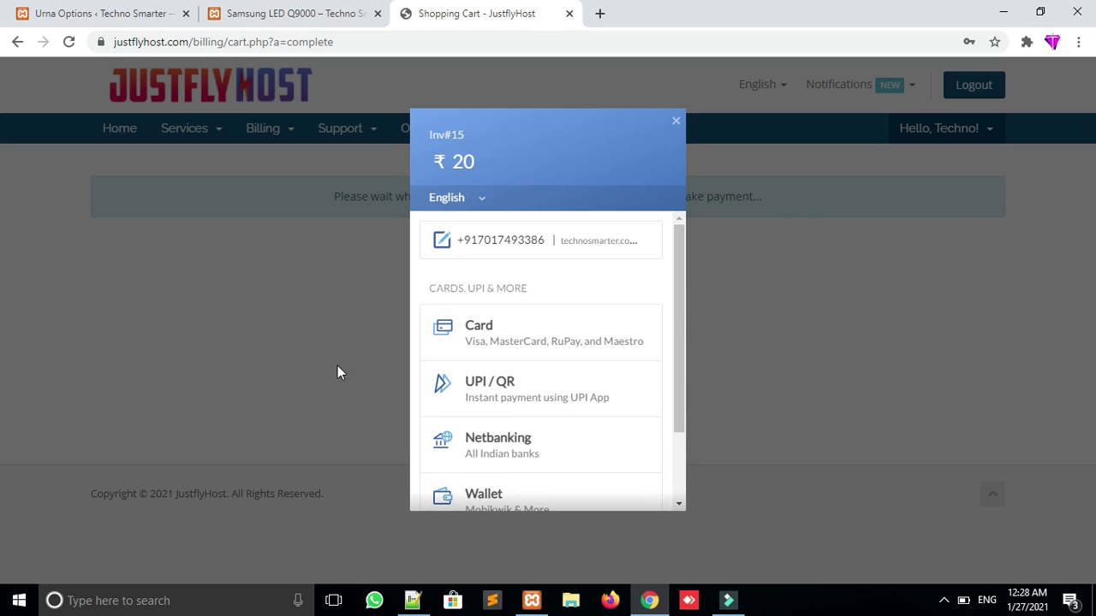
left_click(523, 389)
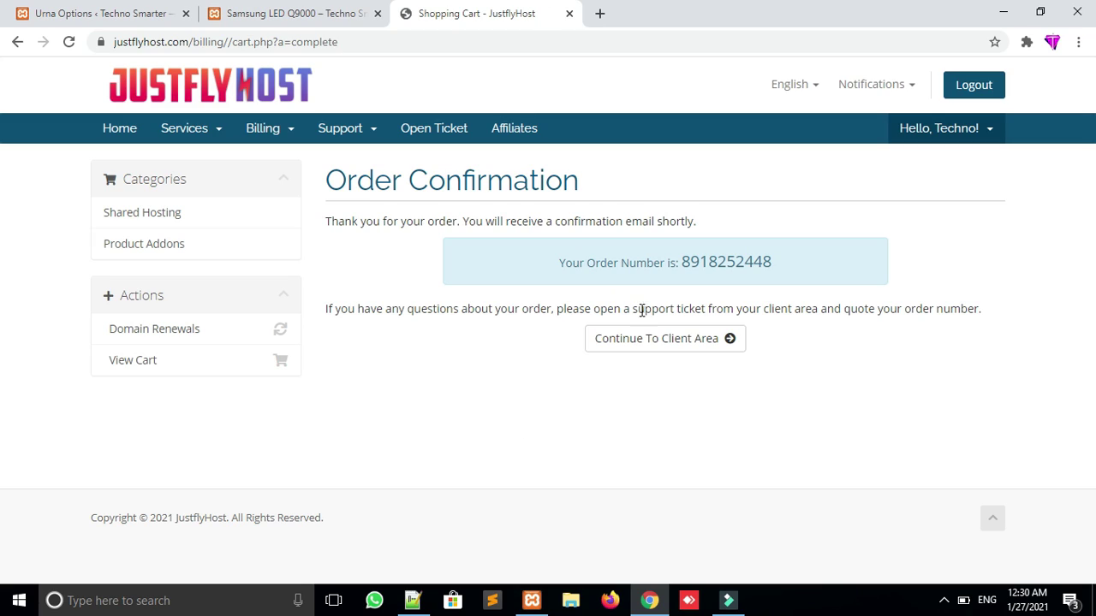
Highlight the order number in the confirmation and continue to the client area
left_click_drag(578, 267, 828, 265)
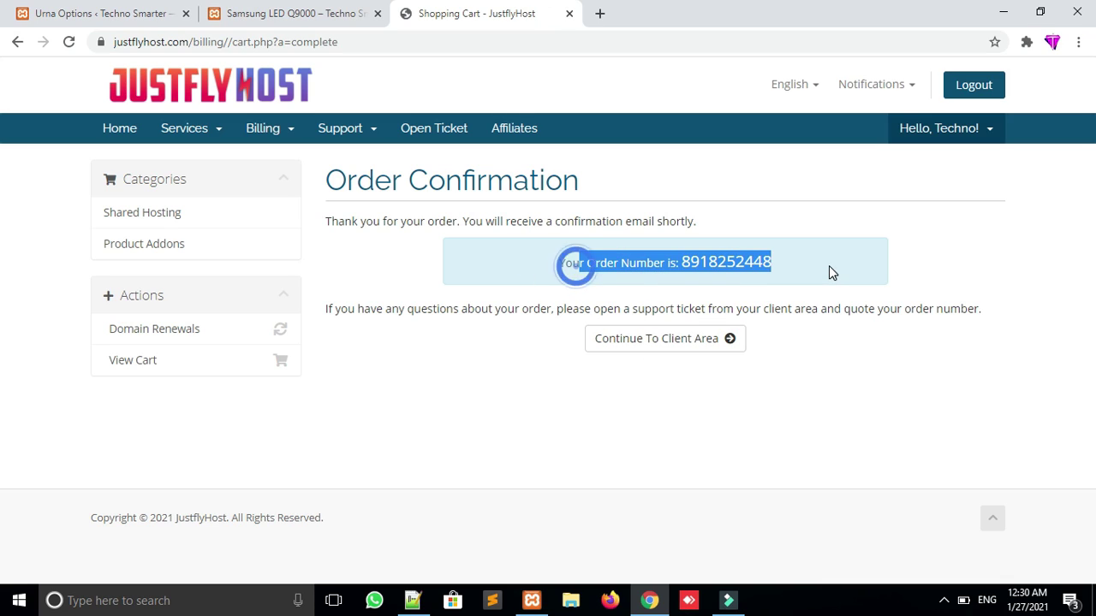
left_click(621, 340)
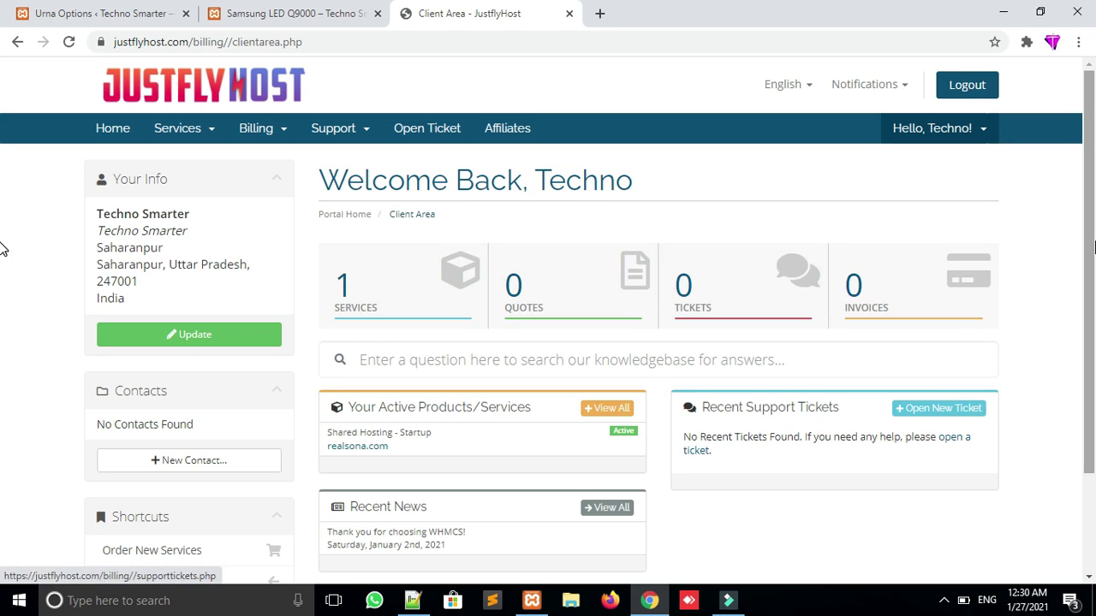
Open the product details of the active Shared Hosting - Startup service for realsona.com from the client area
scroll(2, 282, "down", 1)
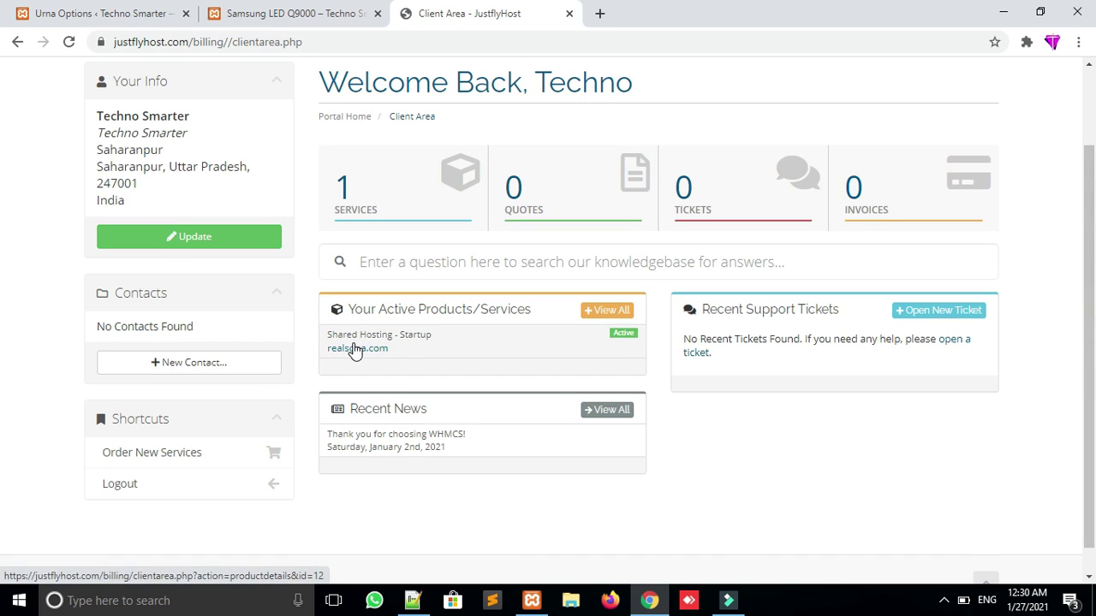
scroll(4, 402, "up", 1)
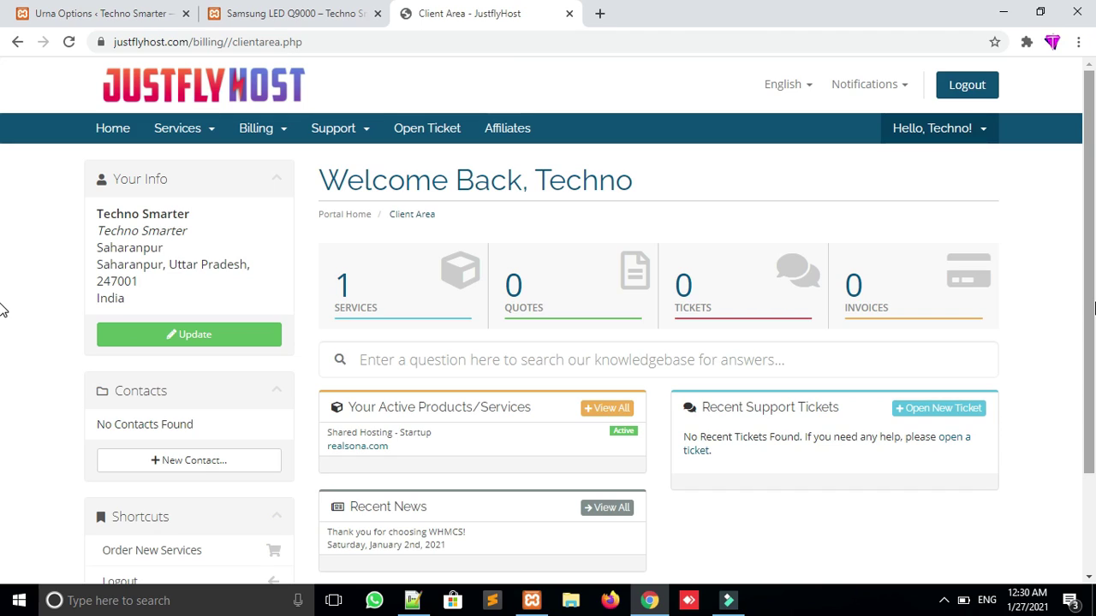
scroll(3, 310, "down", 1)
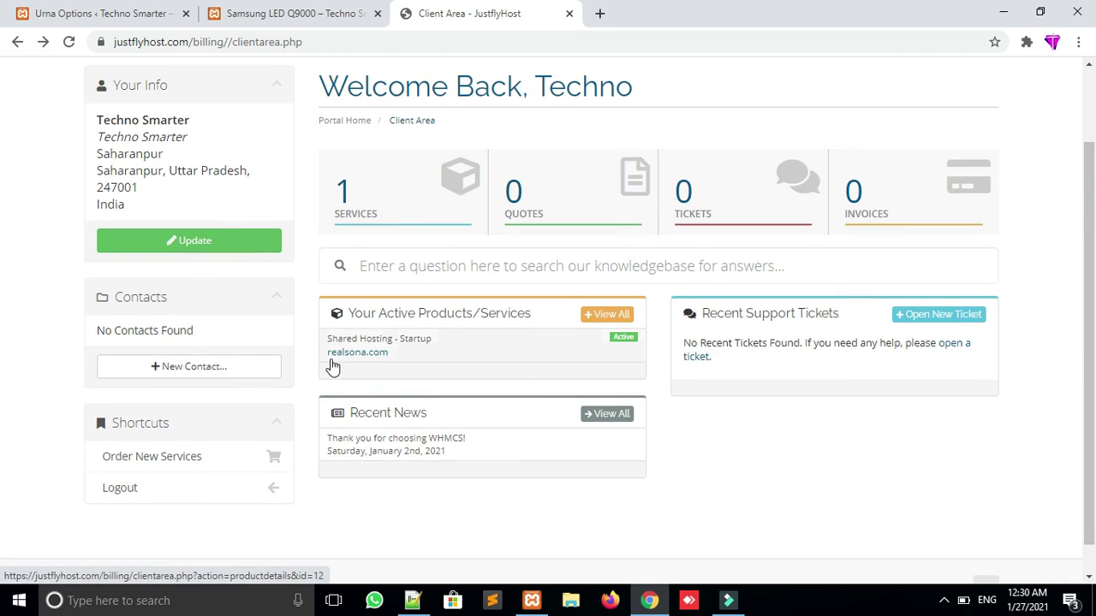
left_click(357, 355)
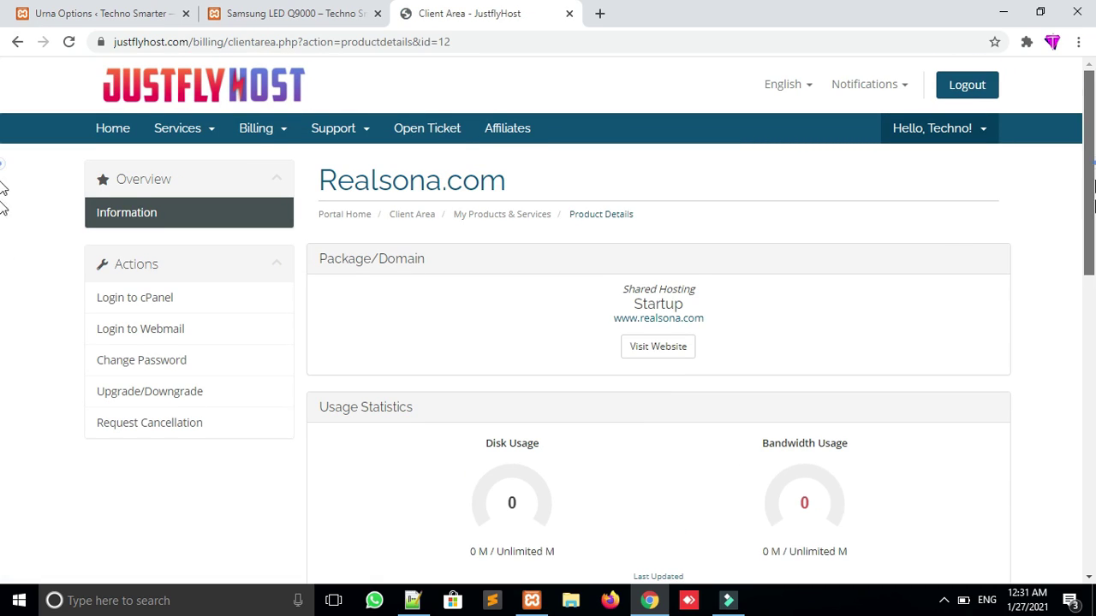
Launch the hosting account's File Manager from the quick shortcuts and open the public_html folder
scroll(3, 334, "down", 5)
scroll(2, 334, "down", 1)
left_click(916, 231)
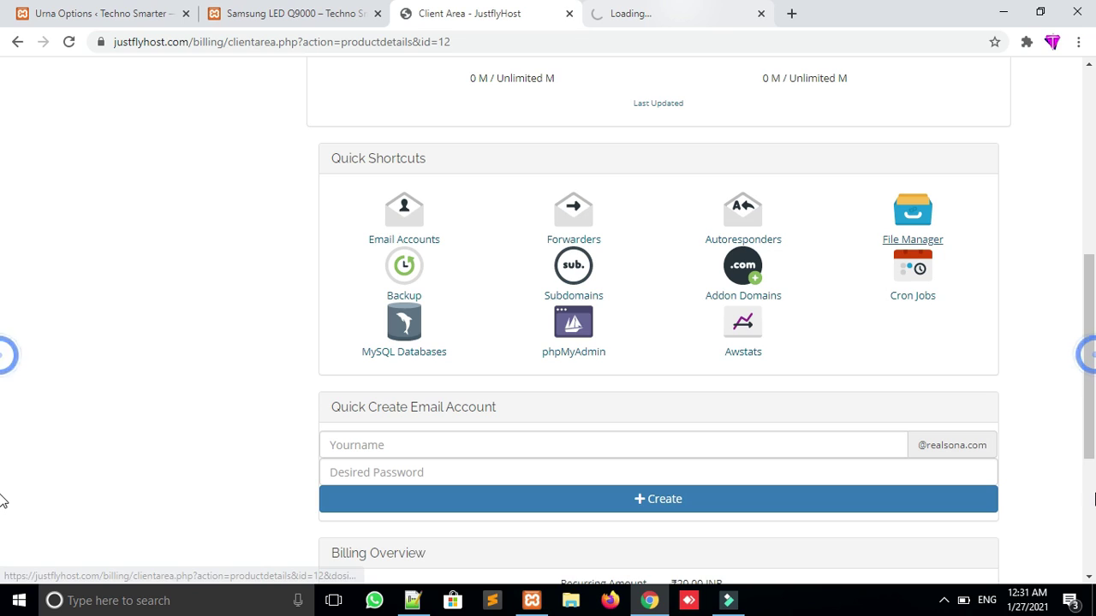
scroll(3, 368, "down", 3)
scroll(3, 451, "up", 1)
scroll(3, 452, "up", 6)
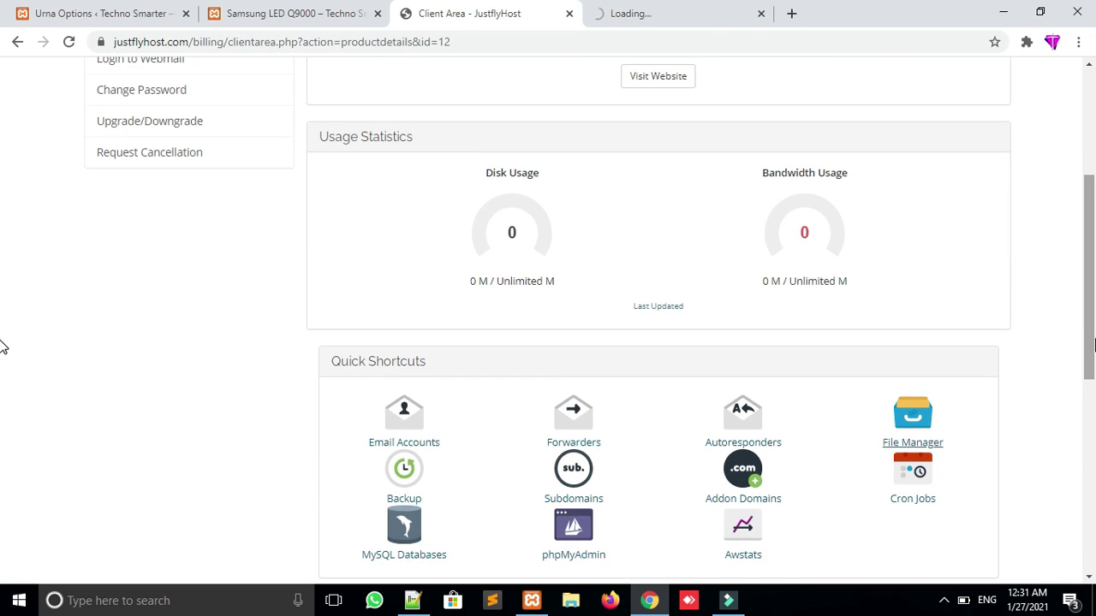
scroll(936, 210, "up", 2)
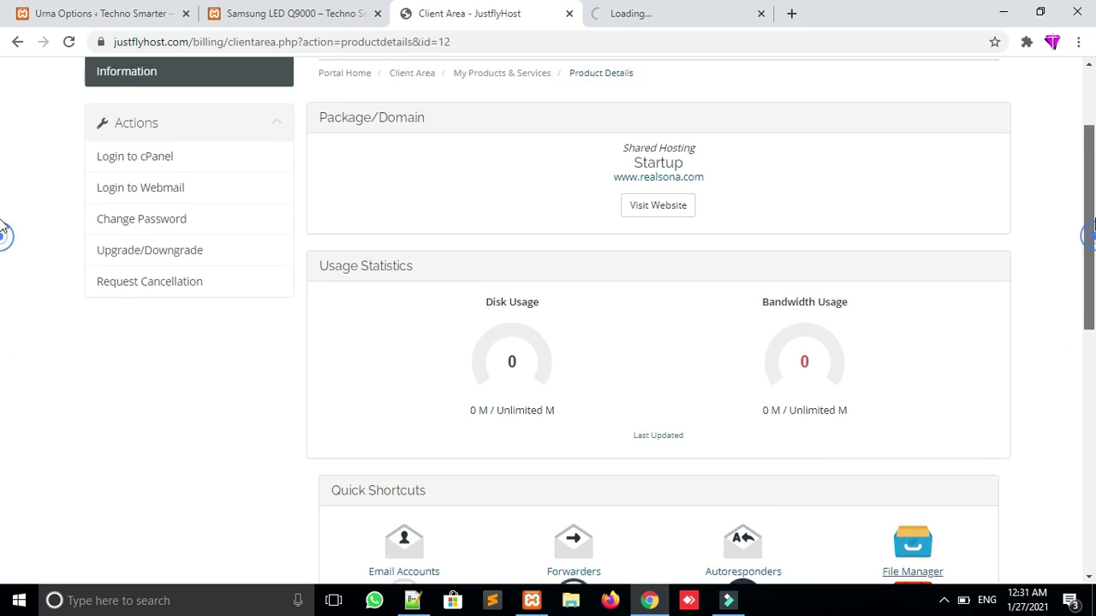
left_click(669, 6)
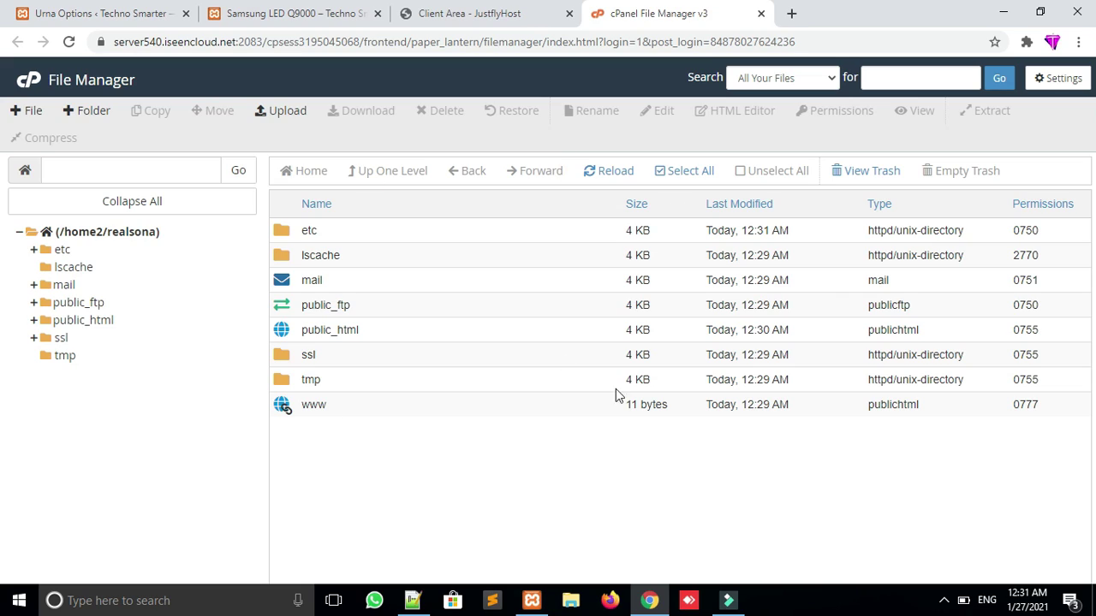
double_click(374, 333)
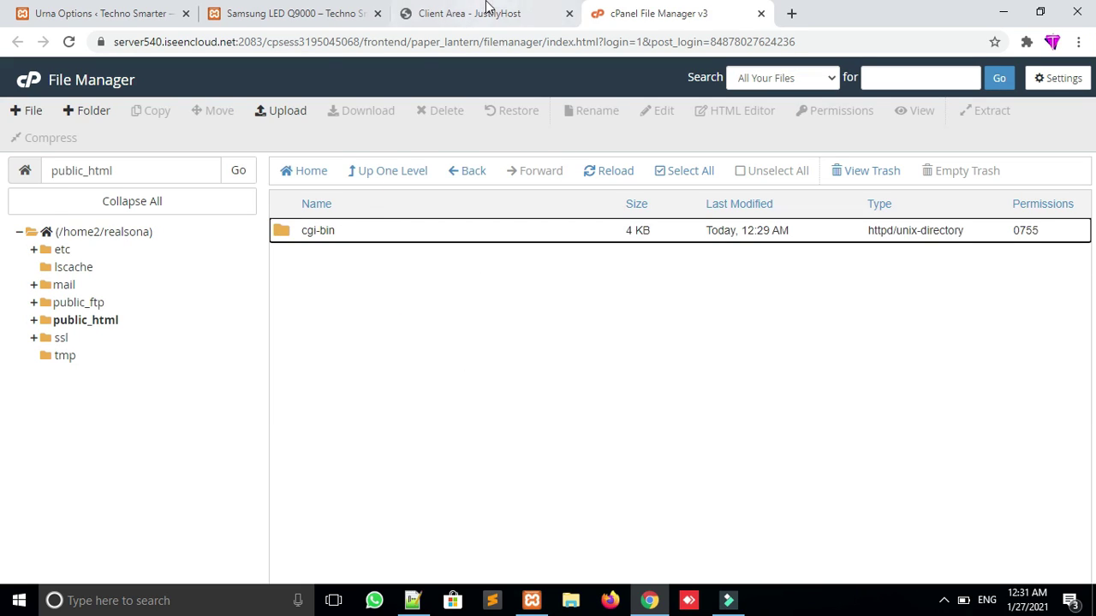
Log in to cPanel from the realsona.com product details and open the WordPress page in Softaculous
left_click(485, 7)
left_click(101, 247)
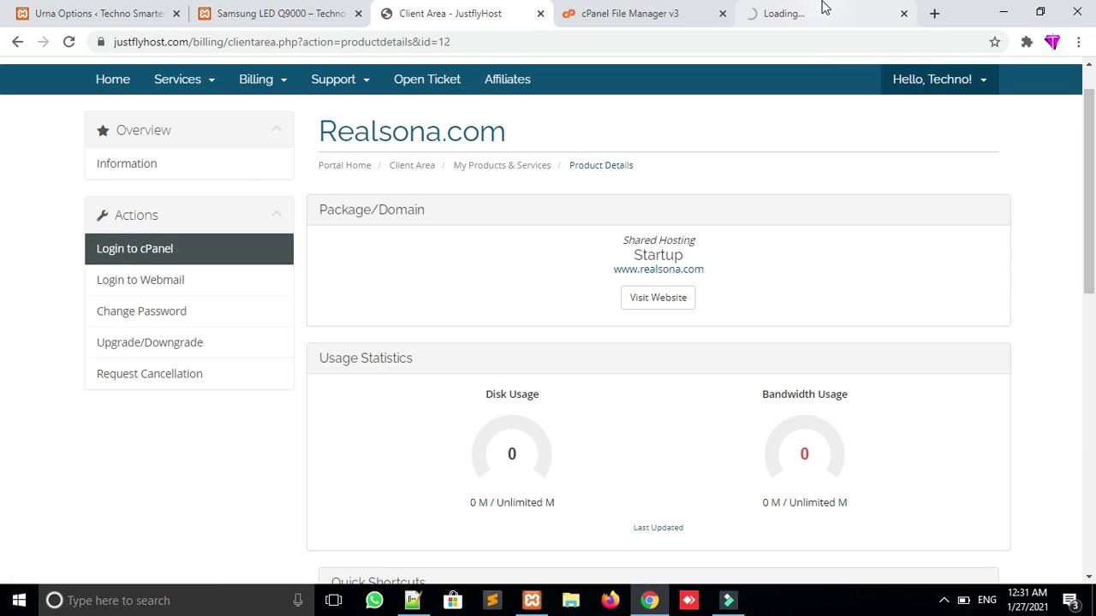
left_click(824, 7)
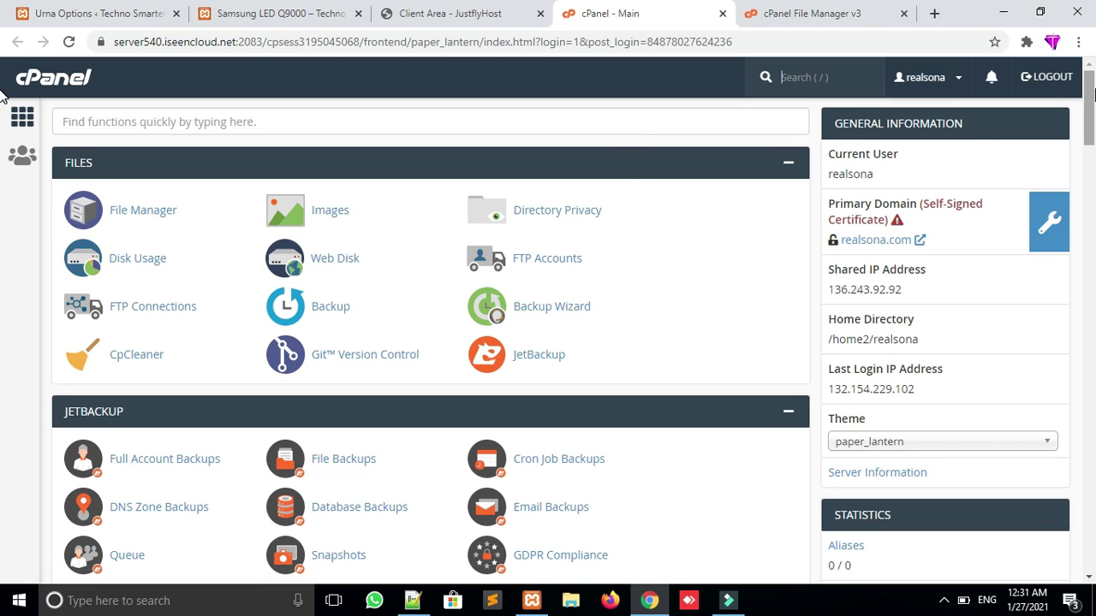
left_click_drag(1089, 137, 1089, 539)
left_click(114, 387)
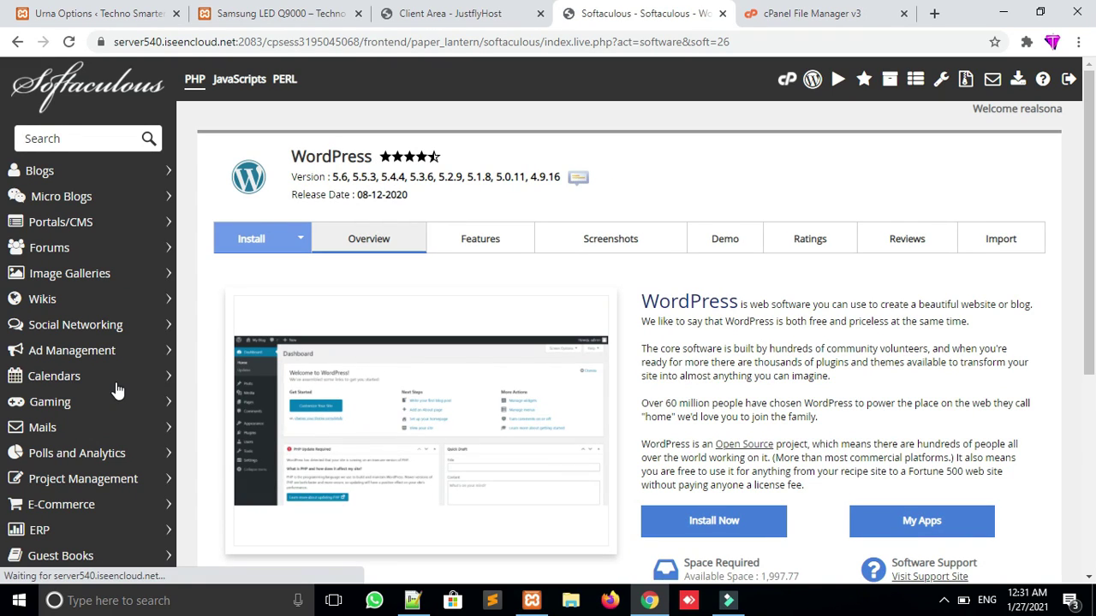
Return to the JustflyHost client area and activate the affiliate account
left_click(435, 7)
scroll(3, 266, "down", 1)
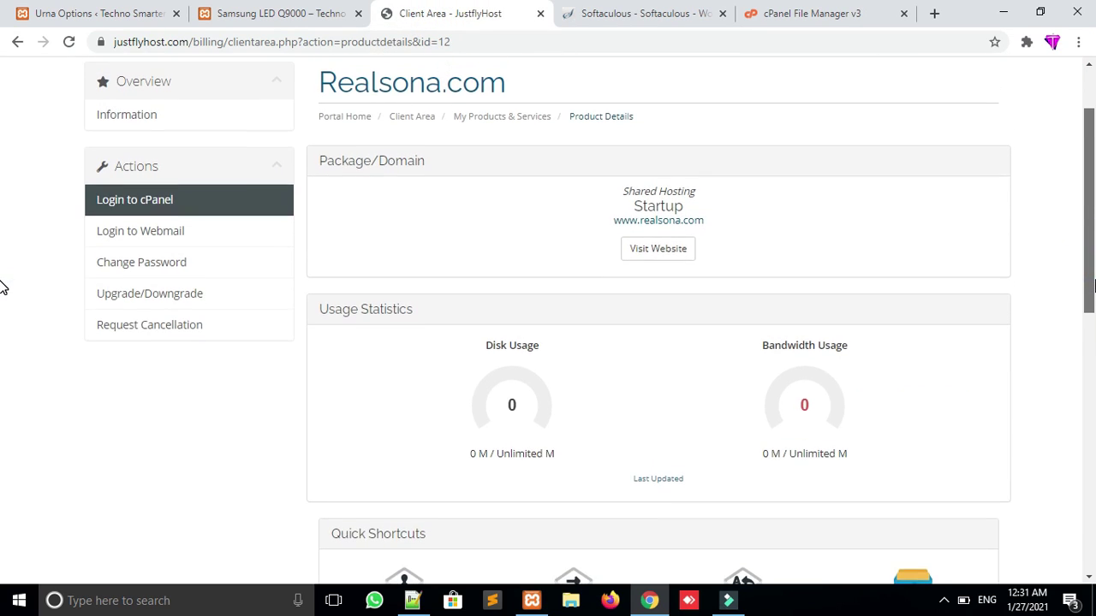
scroll(3, 257, "up", 1)
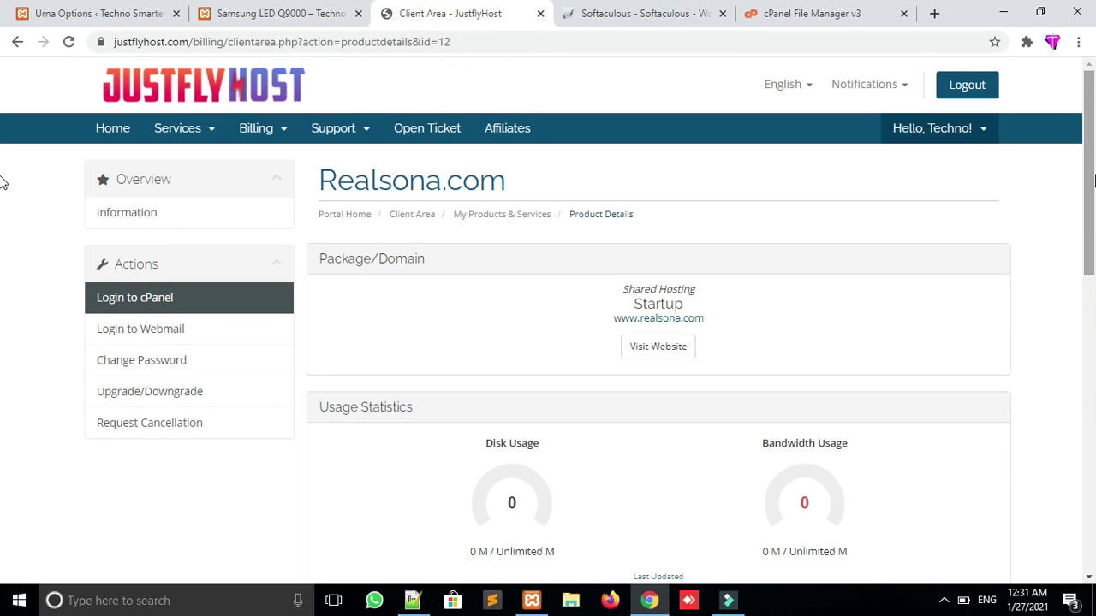
left_click(506, 129)
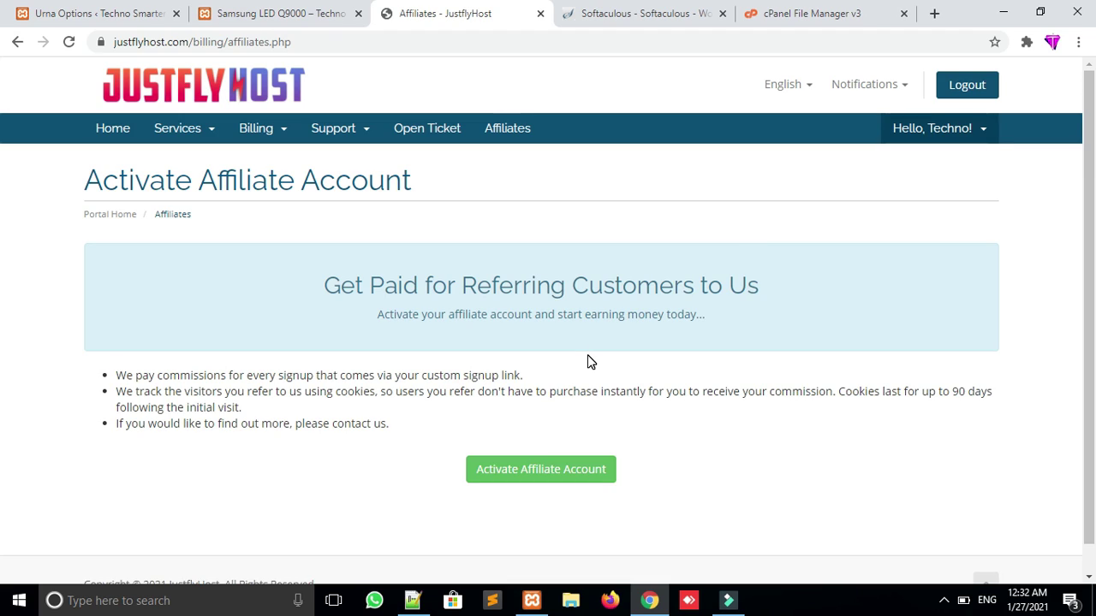
left_click(547, 472)
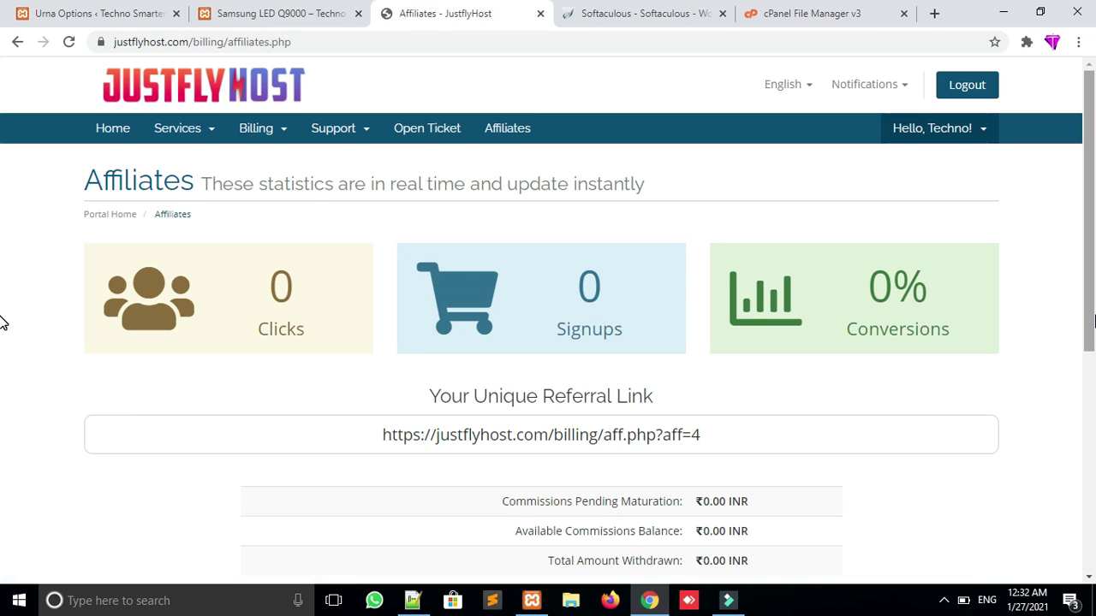
Highlight the unique referral link on the Affiliates page and look over the commission balances beneath it
scroll(5, 343, "down", 1)
left_click_drag(378, 349, 725, 362)
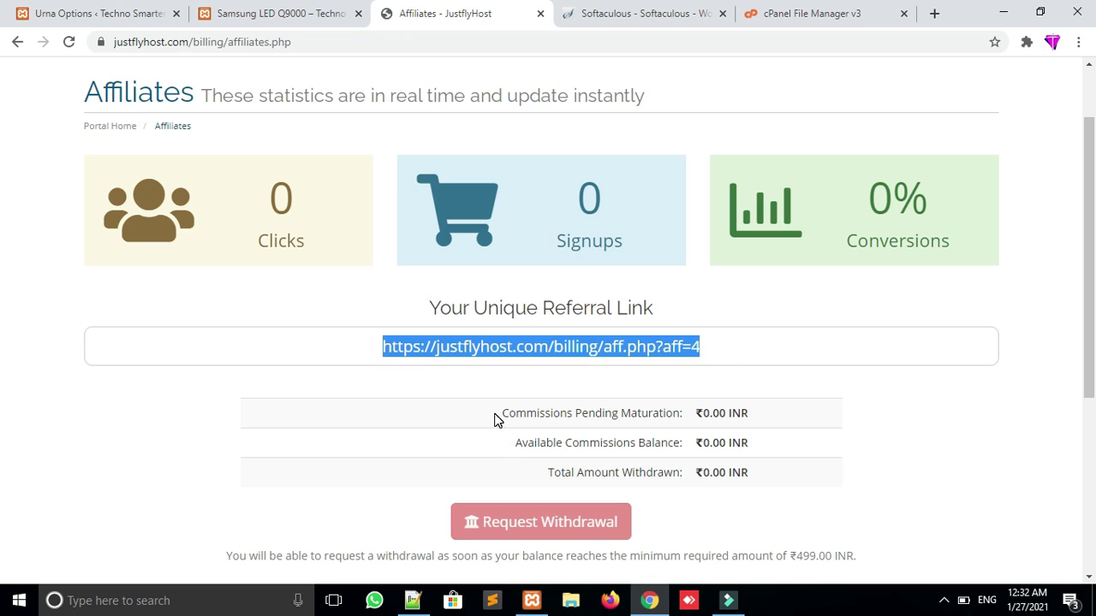
left_click_drag(494, 419, 838, 445)
scroll(1008, 504, "up", 1)
left_click_drag(367, 428, 700, 444)
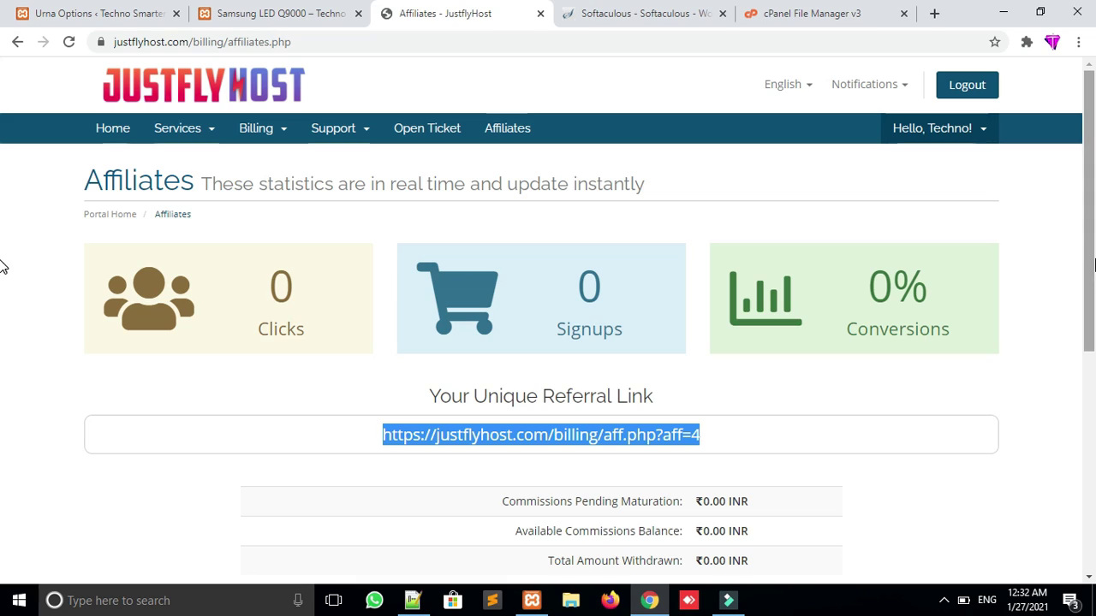
Examine the affiliate withdrawal section and its minimum required balance for requesting a payout
scroll(3, 282, "down", 1)
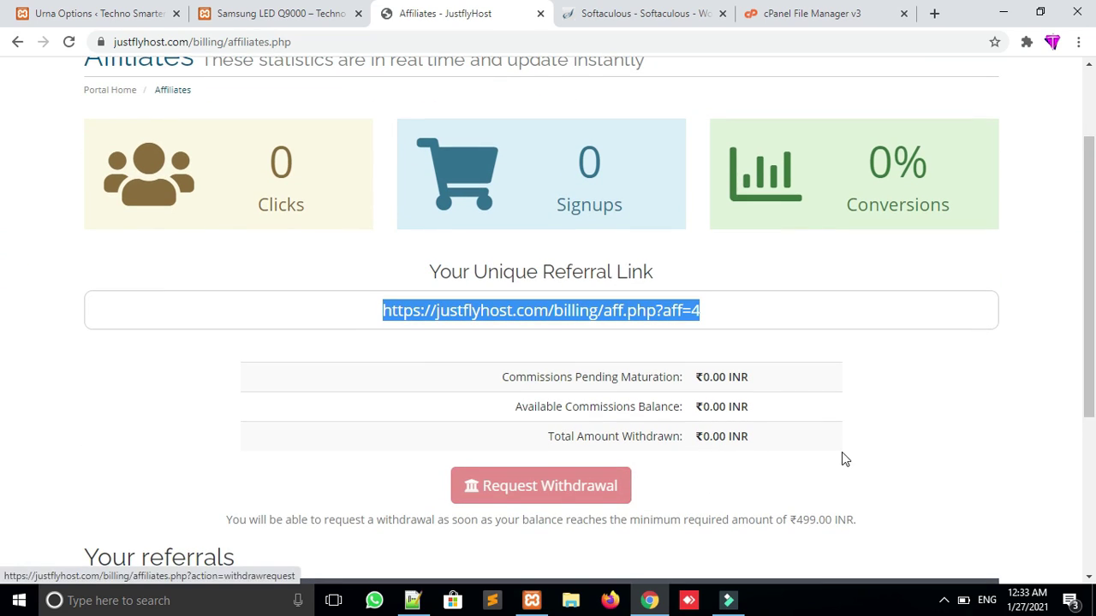
left_click(1091, 341)
left_click_drag(1094, 364, 1094, 365)
left_click(1094, 364)
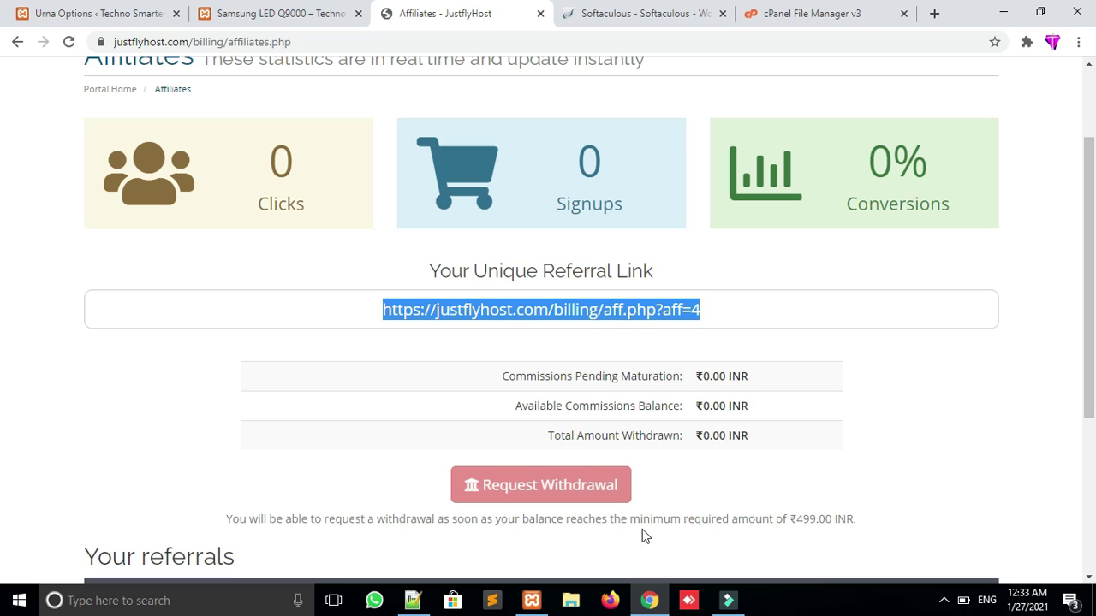
left_click(804, 521)
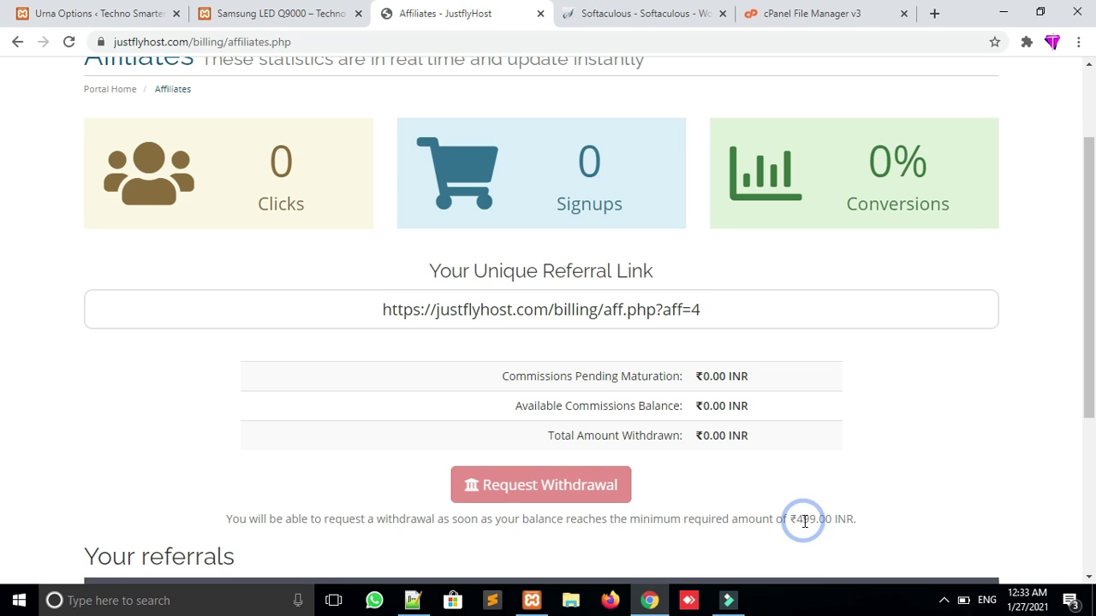
scroll(3, 270, "up", 2)
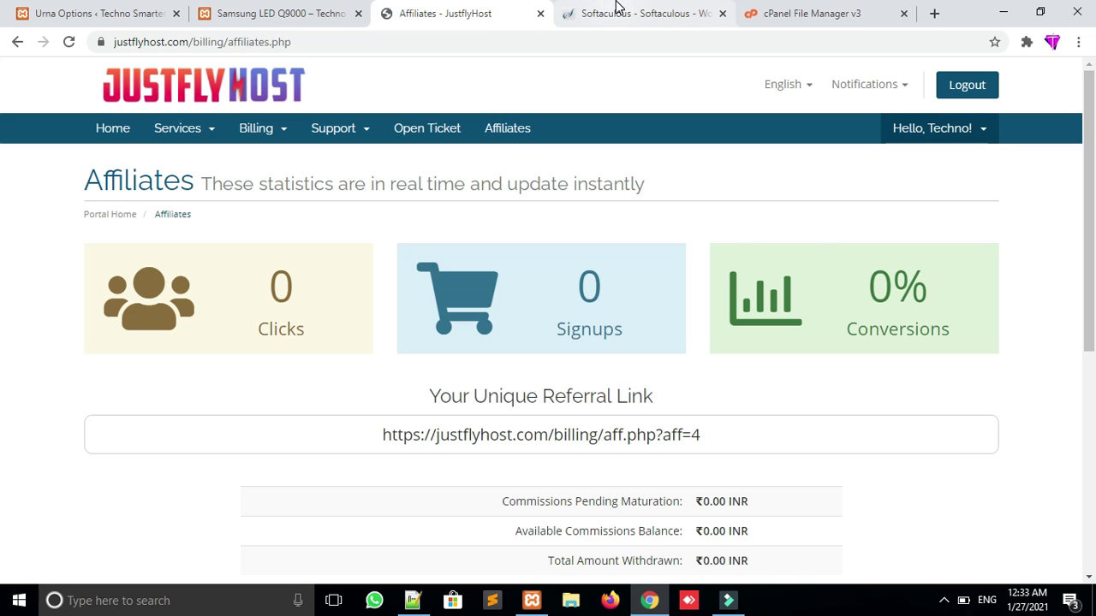
Revisit the Softaculous WordPress and File Manager pages, and close both along with the Affiliates page
left_click(675, 12)
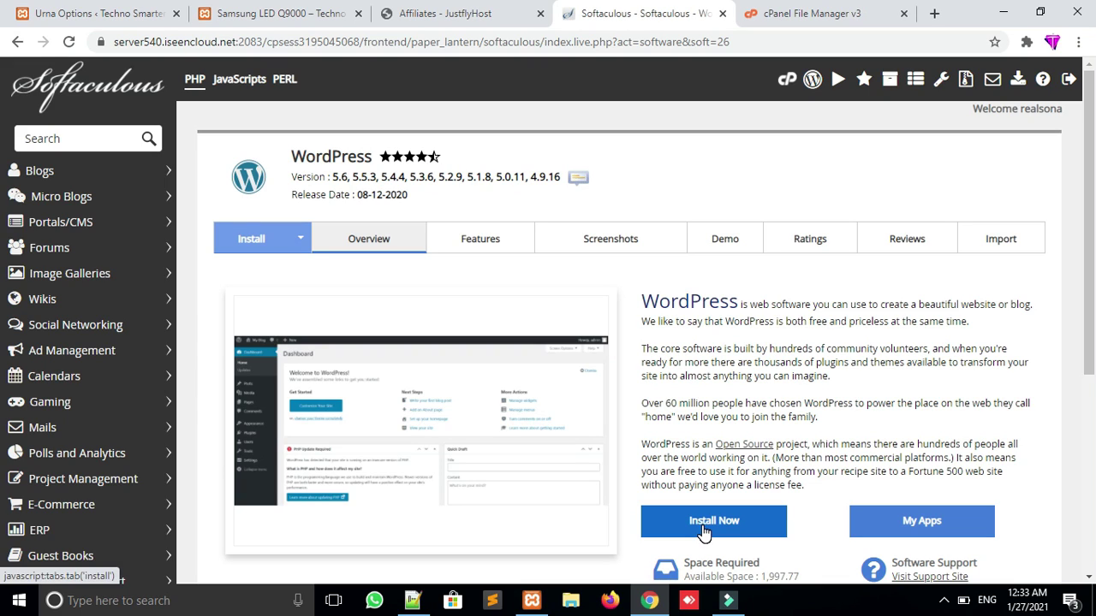
left_click(811, 13)
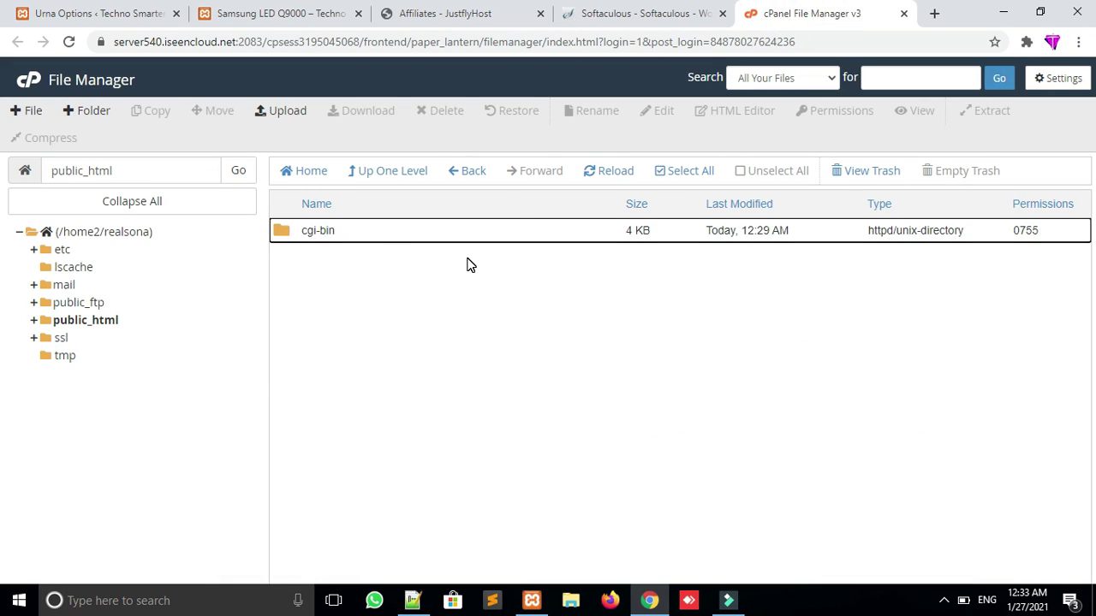
left_click(710, 10)
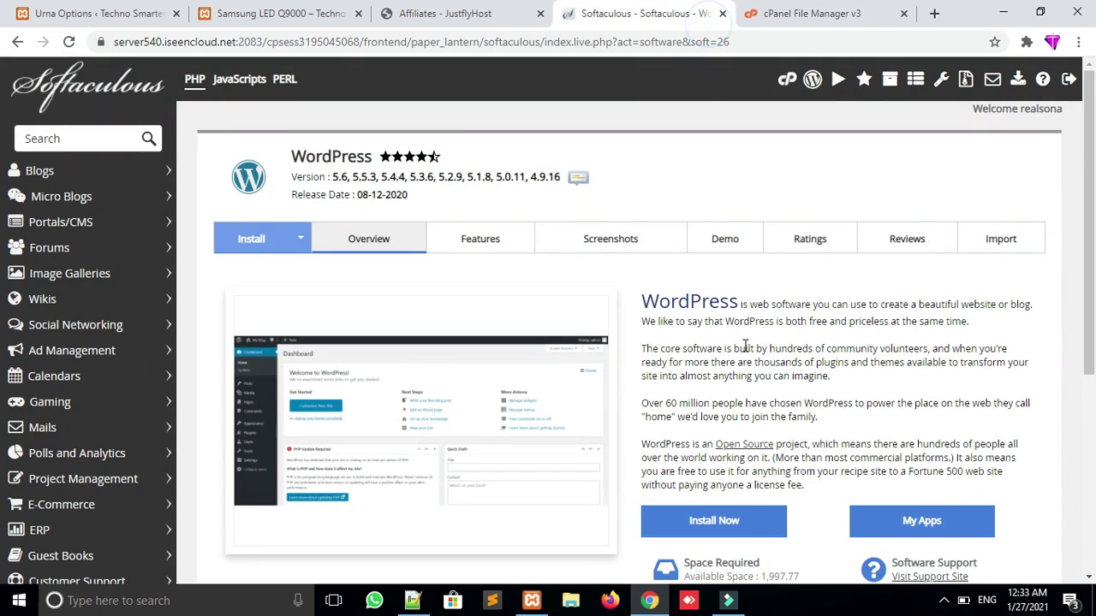
left_click(723, 17)
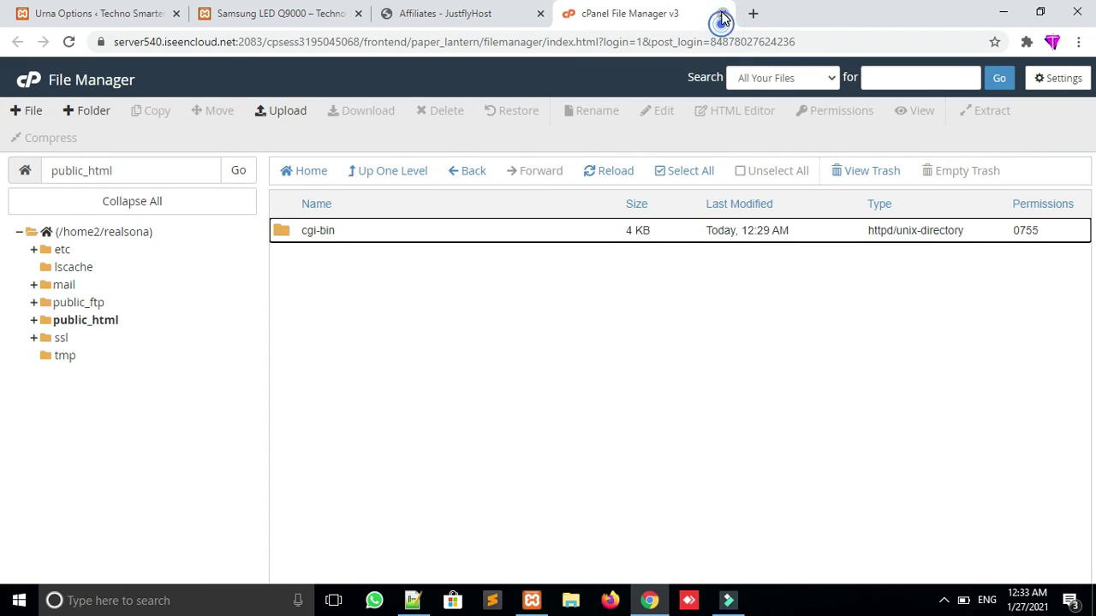
left_click(722, 17)
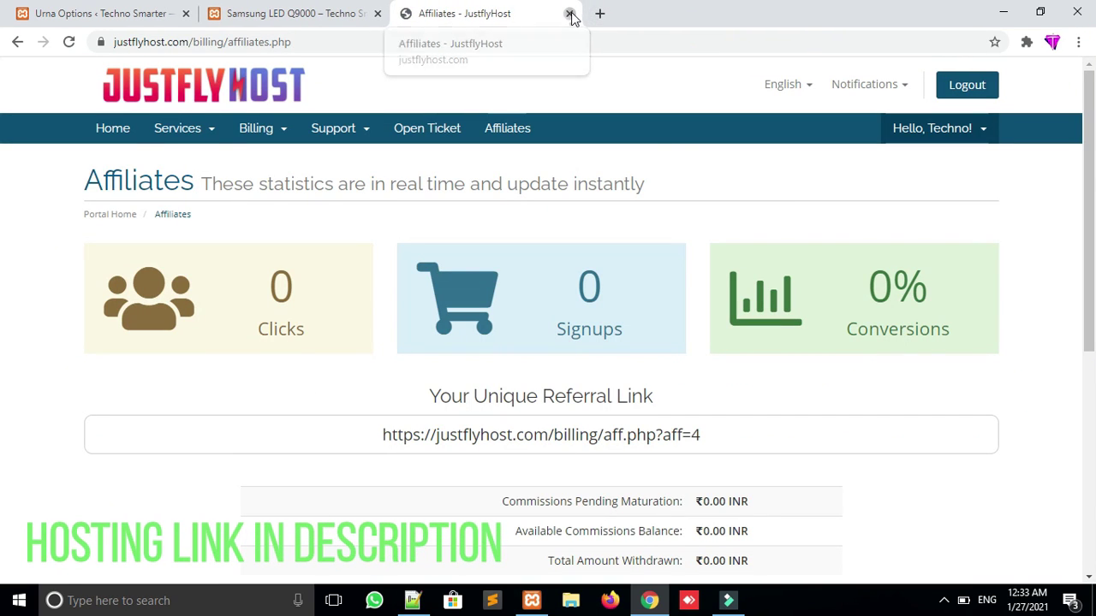
left_click(570, 15)
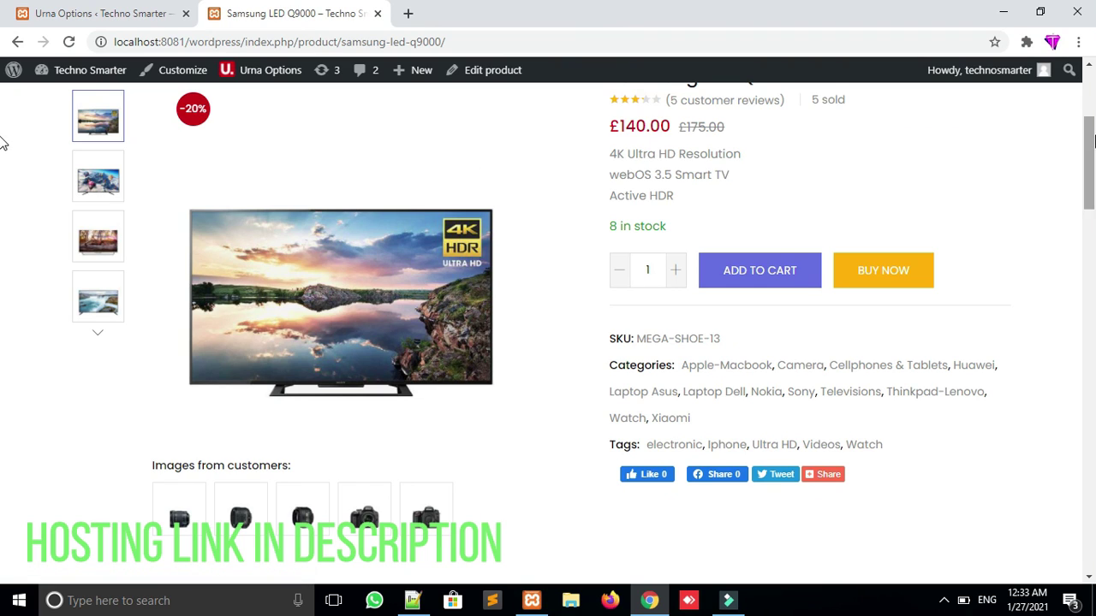
Examine the local store's Samsung LED Q9000 product page and the homepage's banner, categories and product sections
scroll(6, 140, "up", 3)
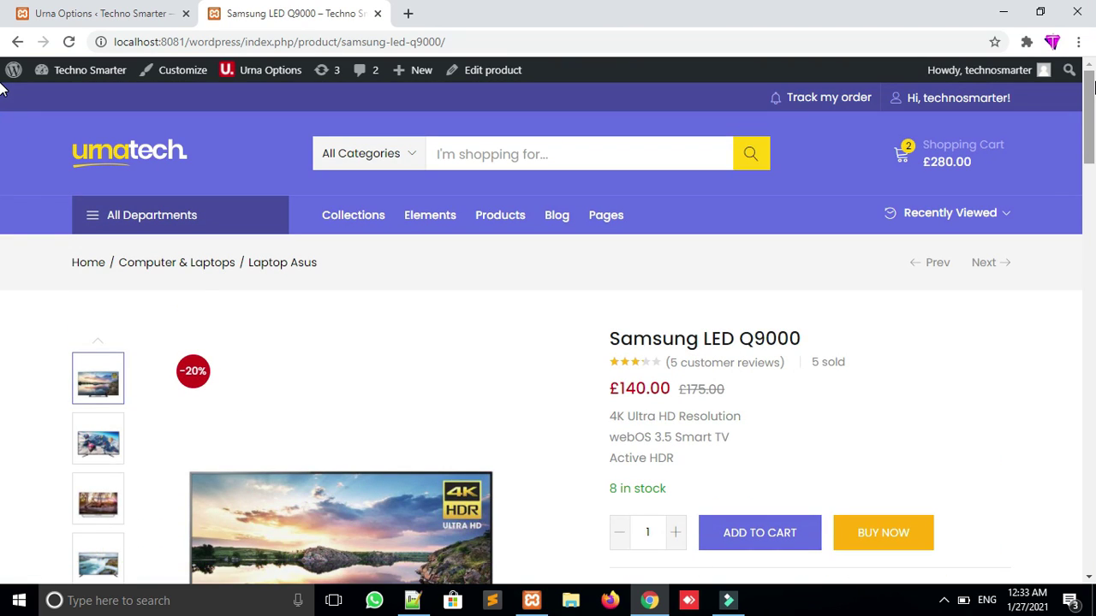
scroll(5, 117, "down", 3)
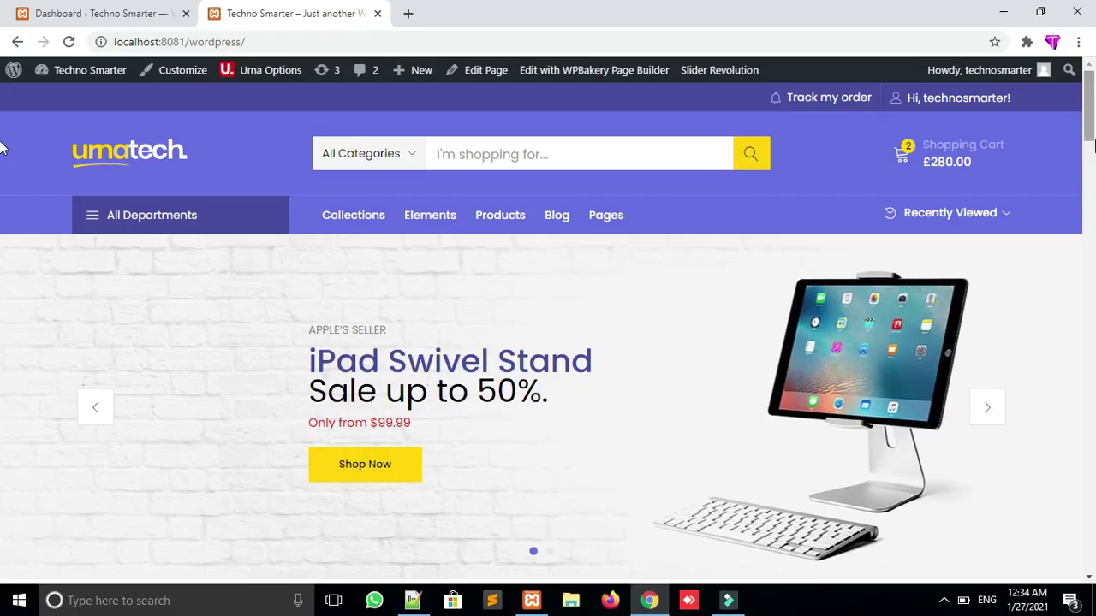
scroll(2, 103, "down", 10)
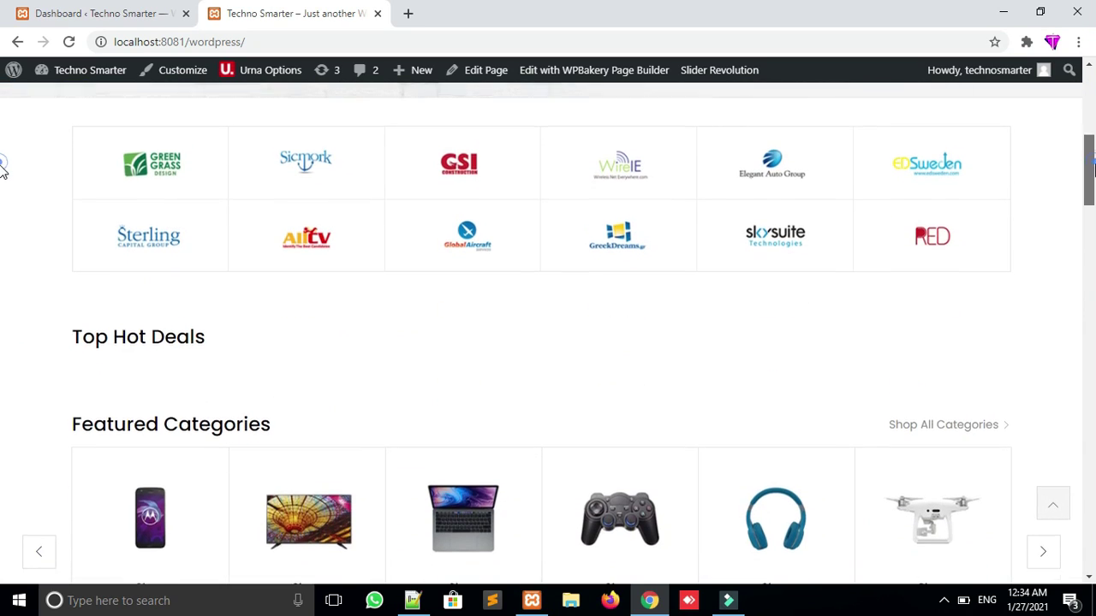
scroll(3, 232, "down", 10)
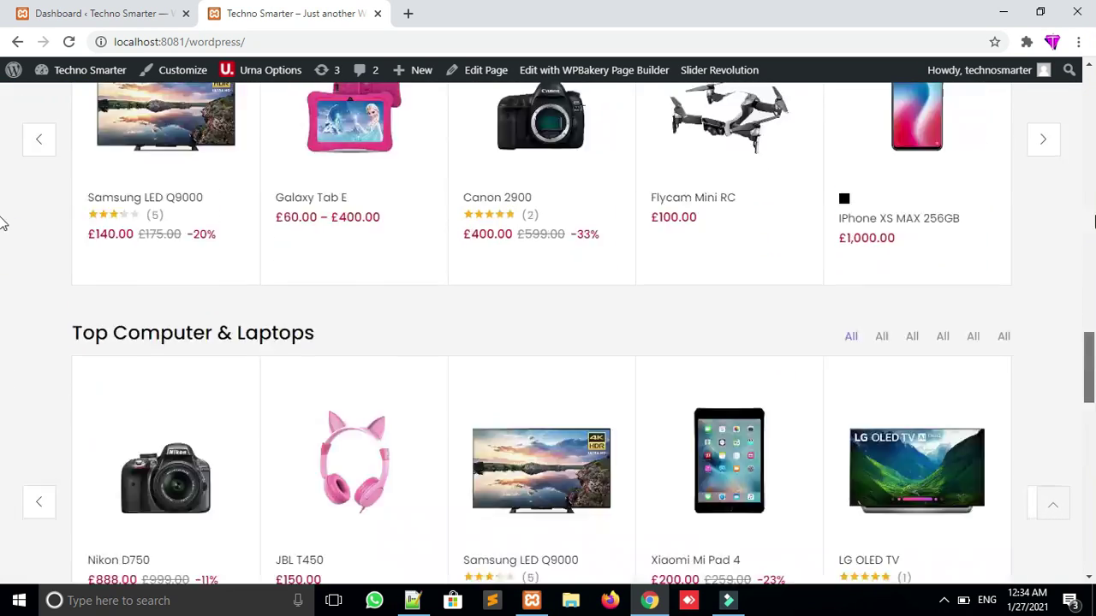
key("Home")
Shrink the browser window to check the store homepage's mobile layout, and maximize it again
left_click(1040, 12)
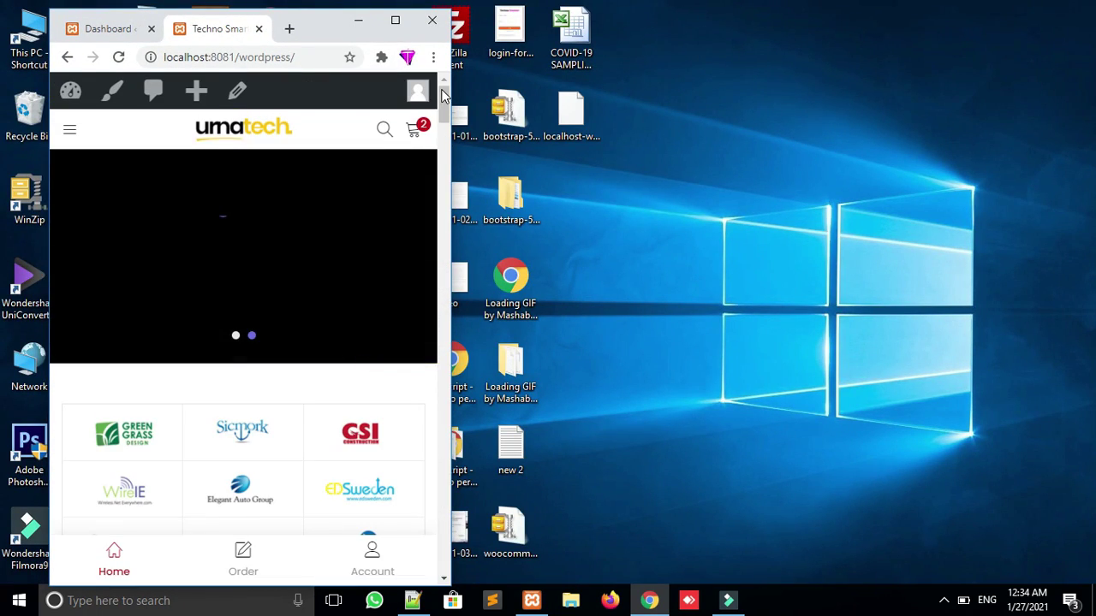
left_click_drag(443, 120, 442, 152)
left_click_drag(440, 190, 433, 289)
triple_click(433, 288)
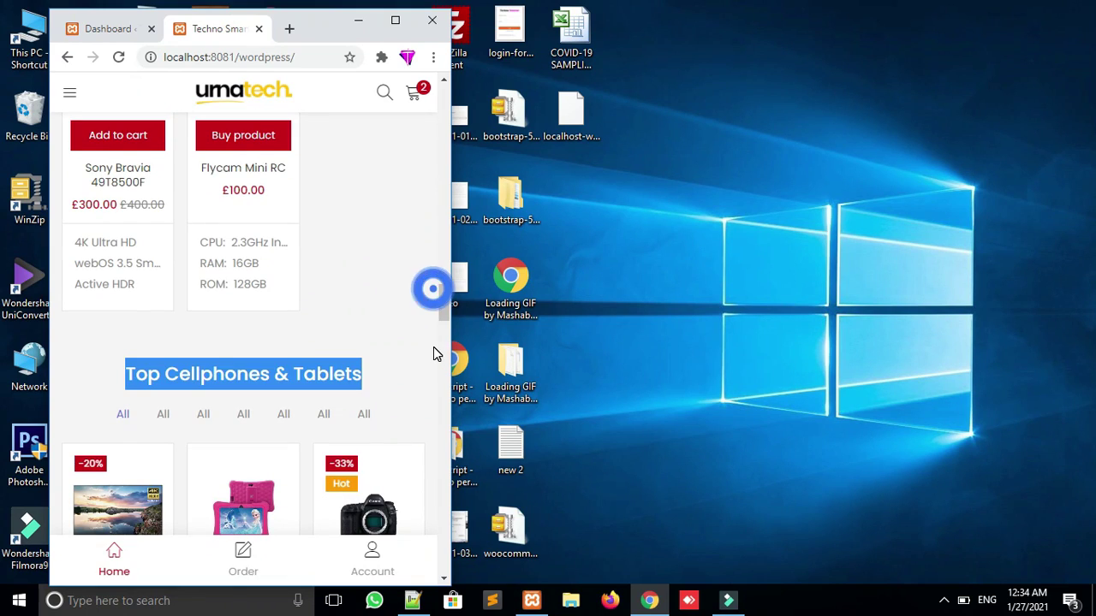
left_click(395, 19)
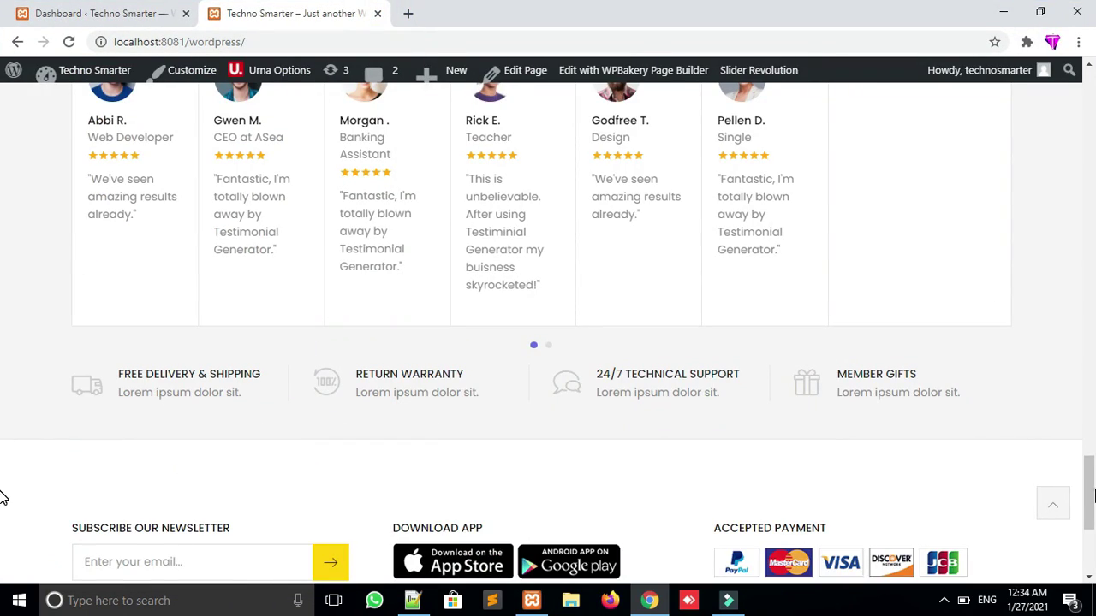
Preview the store homepage's product sections in the mobile layout using the developer tools, and close the tools
left_click_drag(1089, 497, 1061, 264)
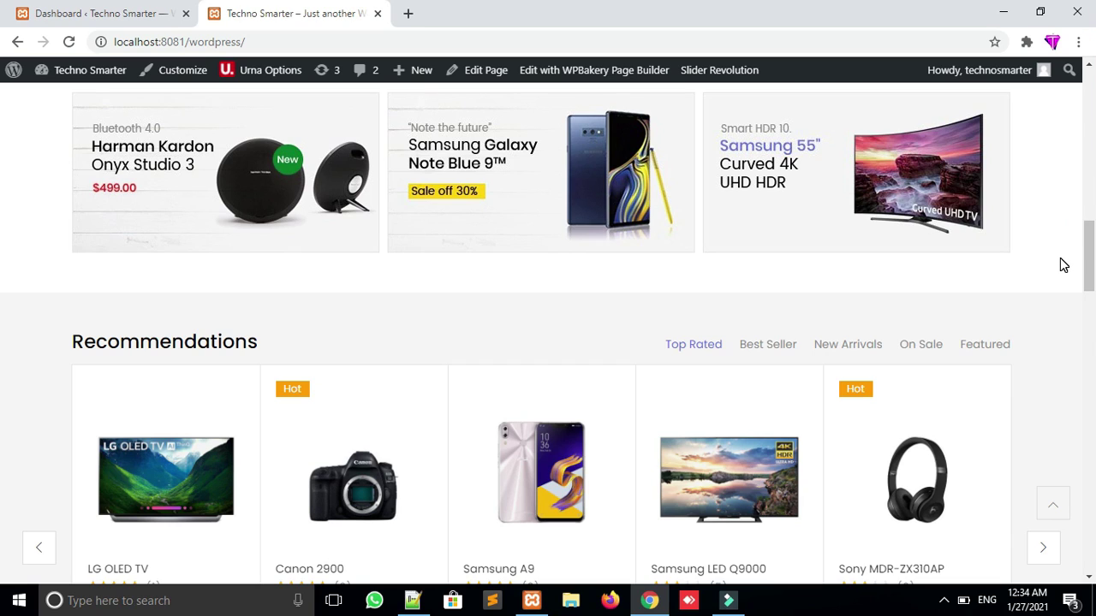
key("ctrl+shift+i")
left_click_drag(260, 128, 254, 234)
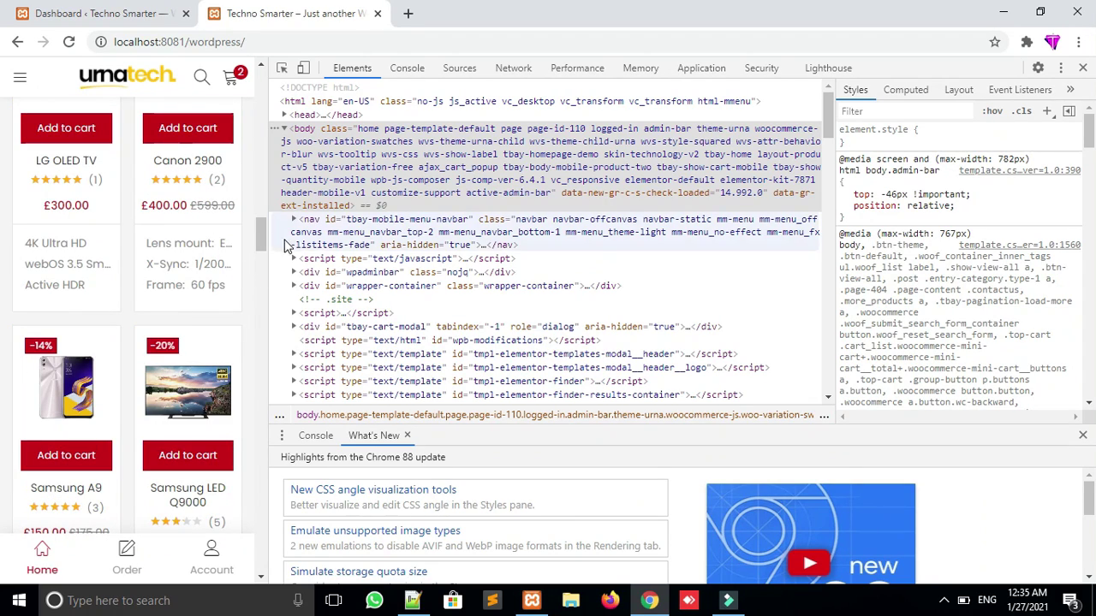
left_click_drag(259, 227, 260, 364)
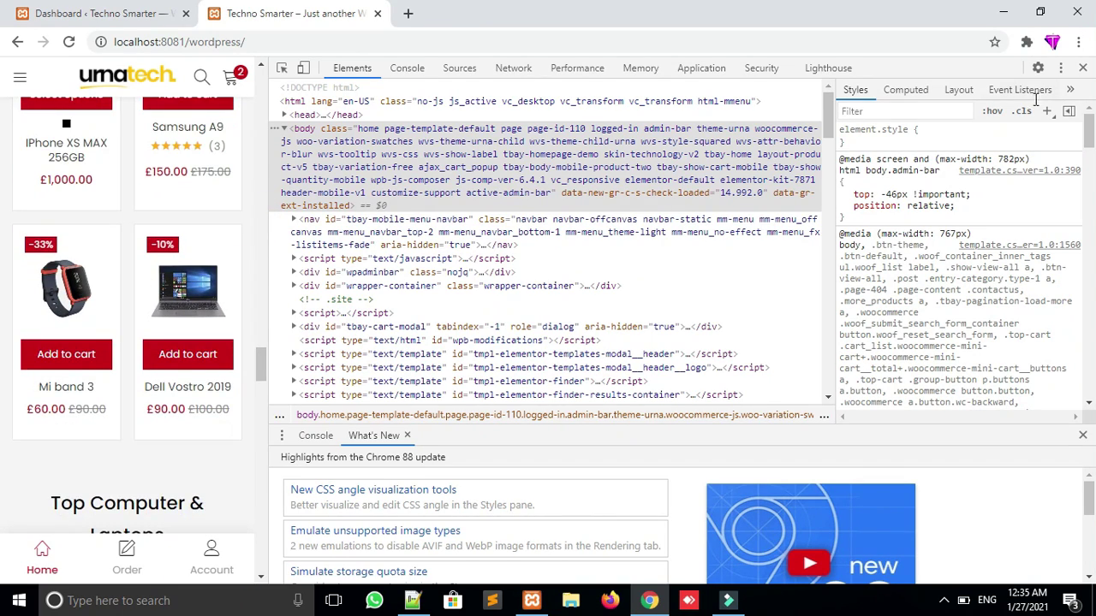
left_click(1082, 68)
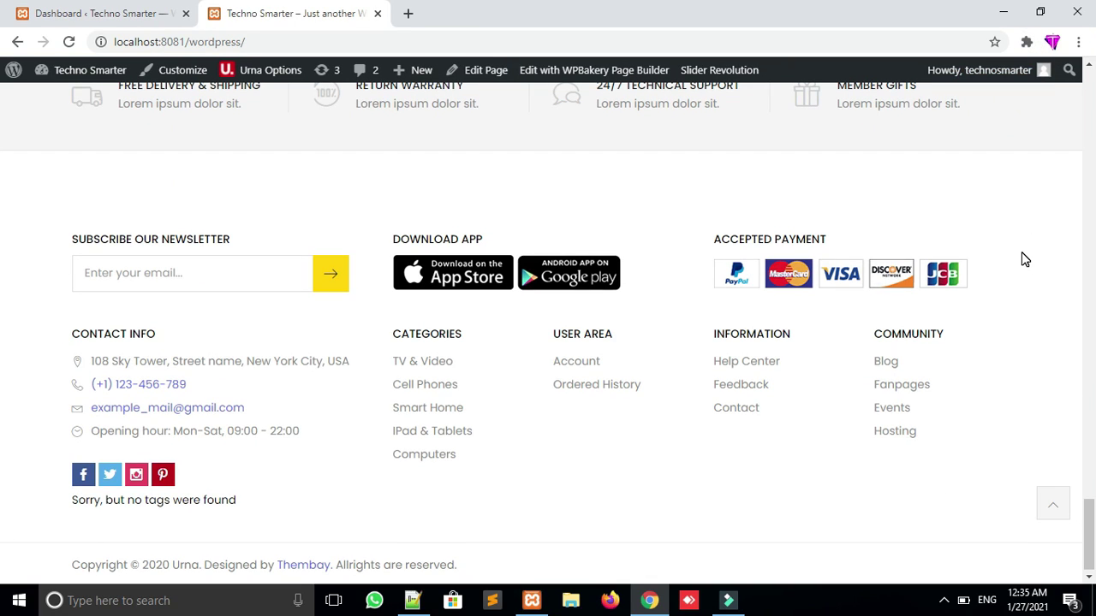
Open the LG OLED TV product page in the mobile layout, examine its purchase options and details, and return to desktop width
key("ctrl+shift+i")
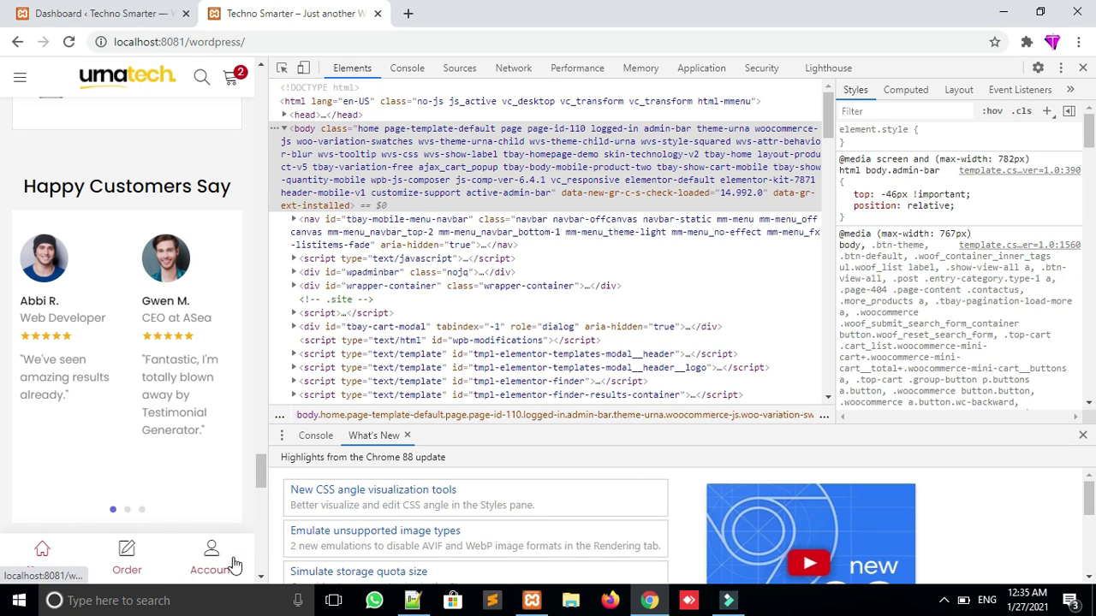
left_click_drag(259, 474, 260, 424)
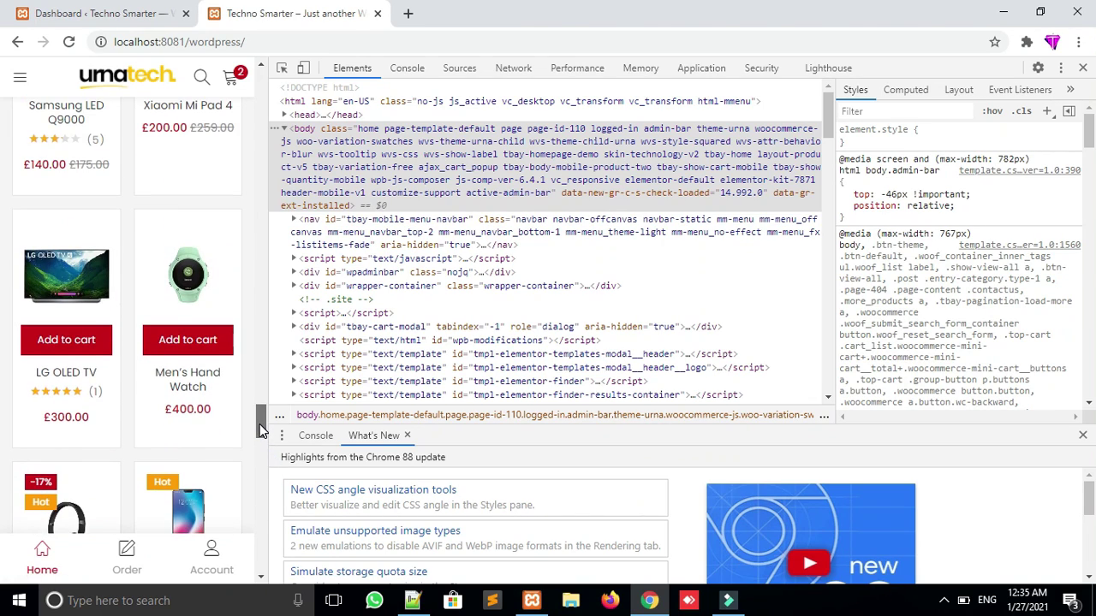
left_click(68, 284)
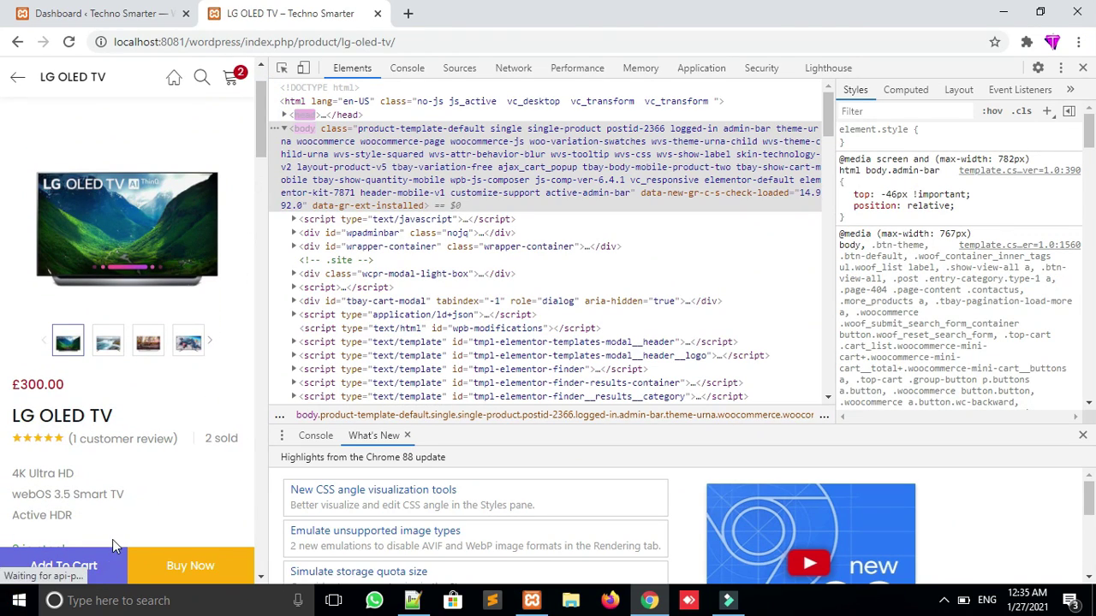
left_click(41, 566)
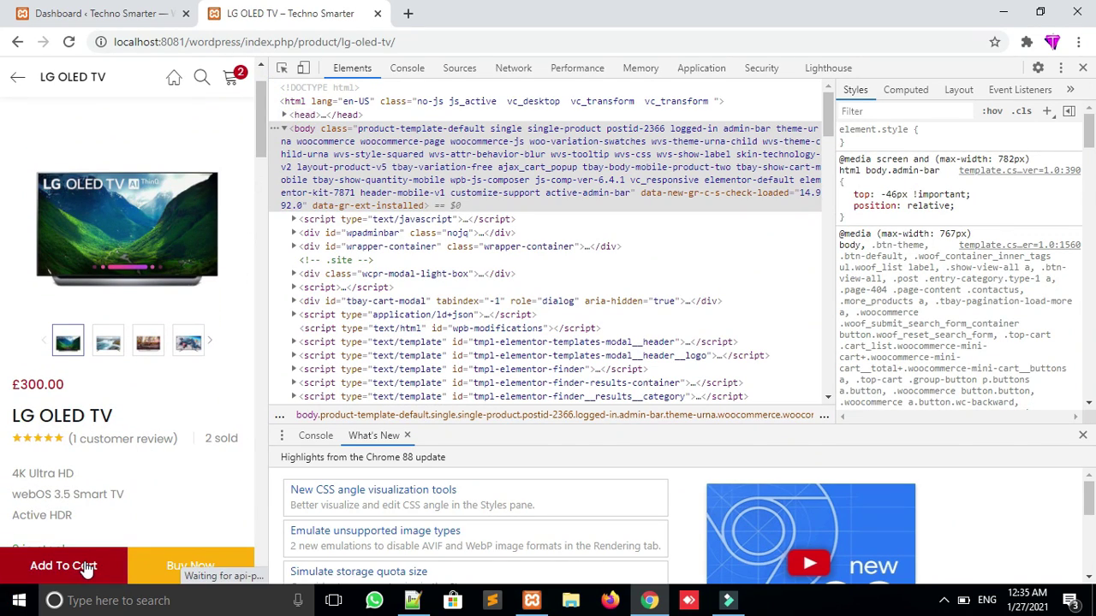
left_click_drag(259, 105, 265, 148)
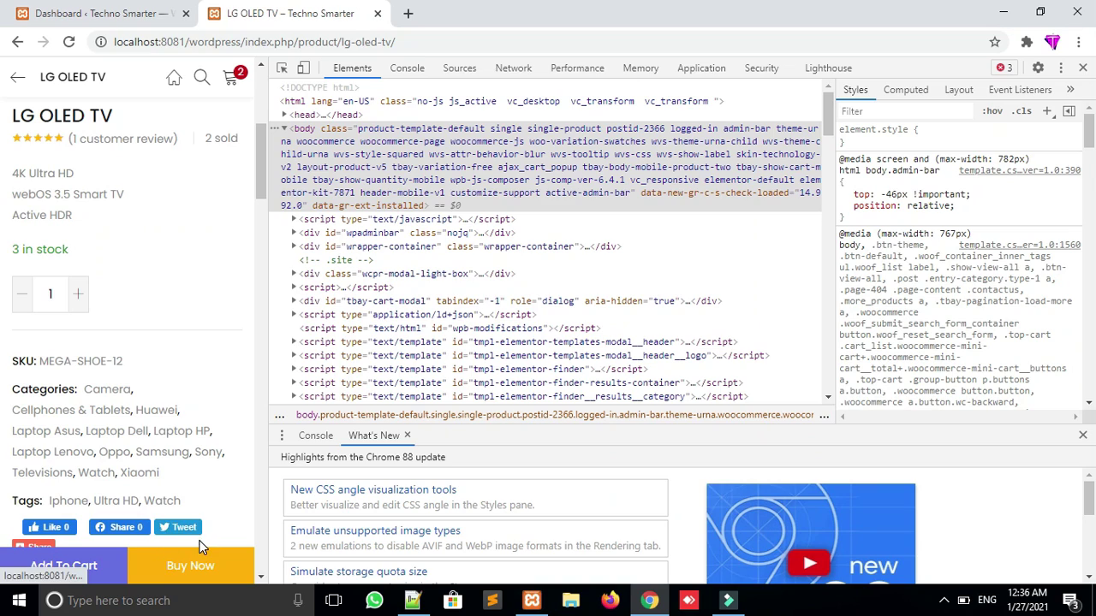
left_click(1083, 69)
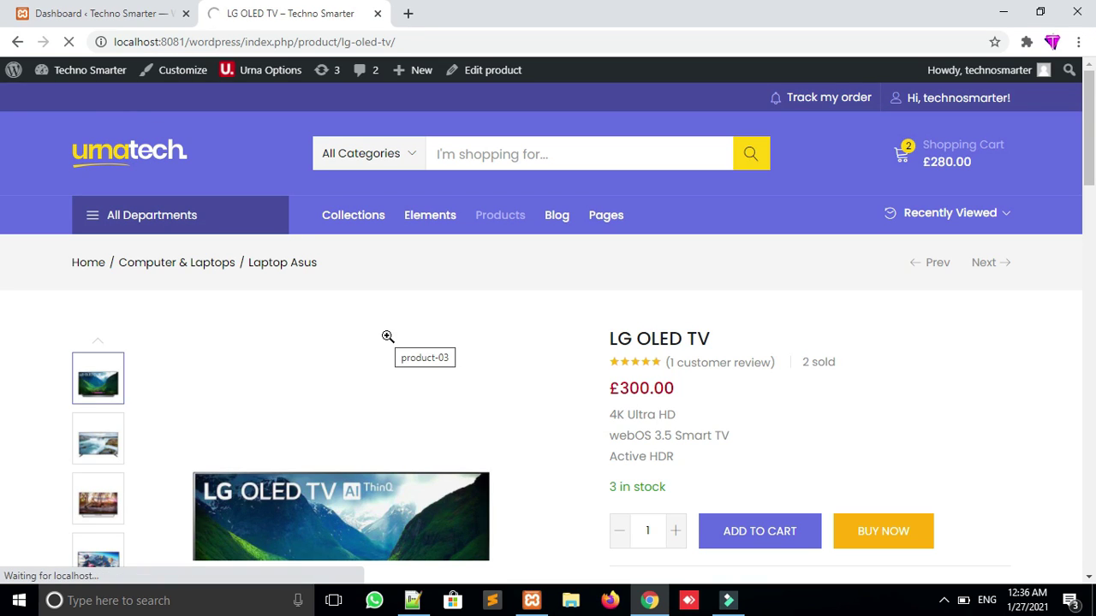
Compare the store homepage with the WordPress dashboard, and examine the dashboard's overview widgets and admin sections
key("ctrl+shift+Tab")
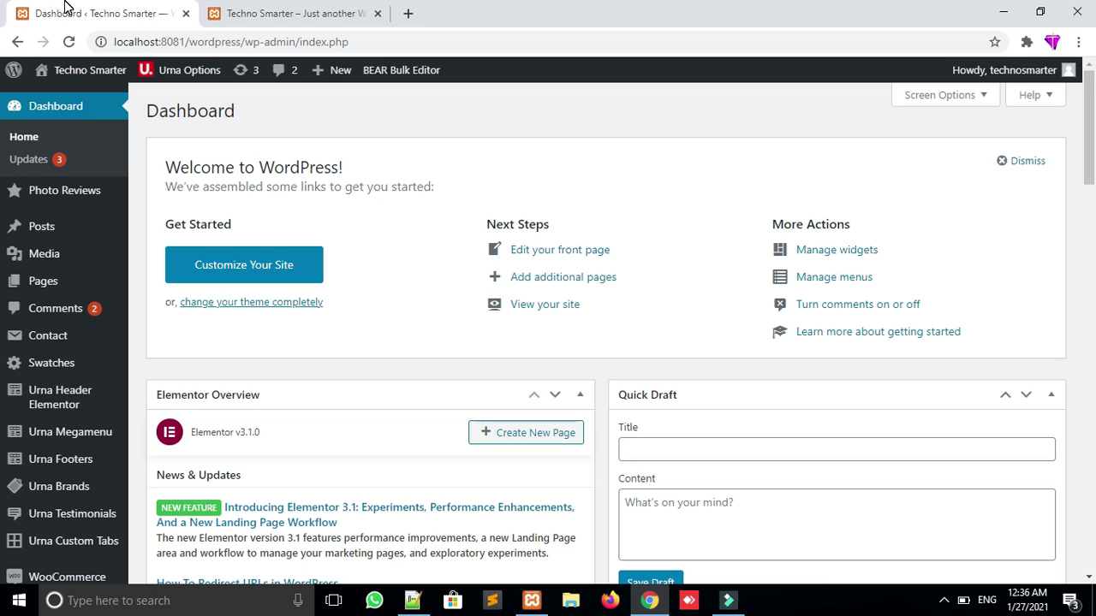
left_click(296, 14)
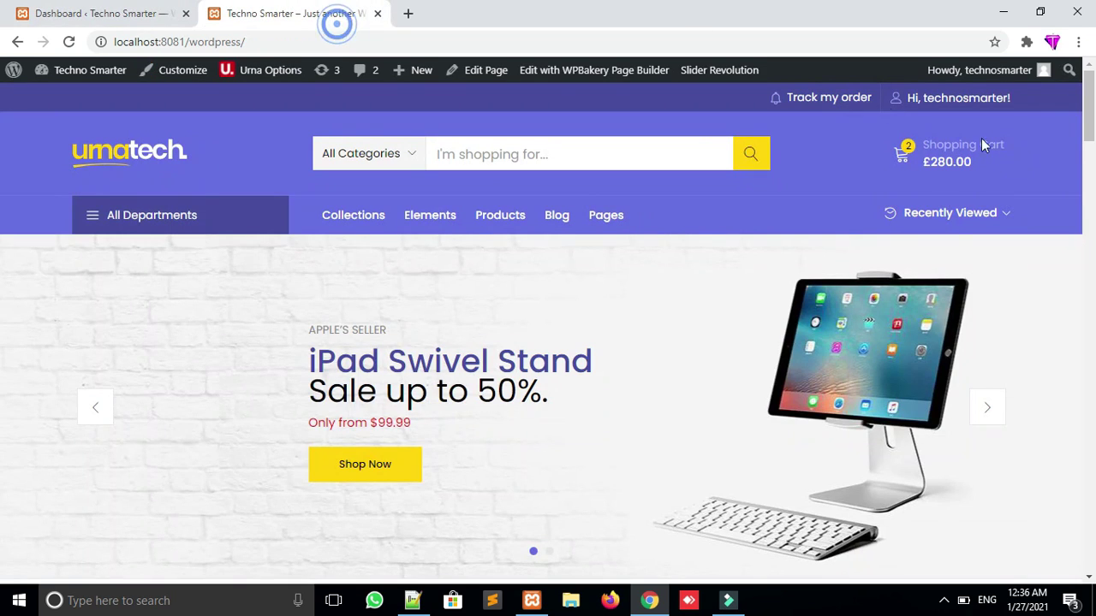
scroll(2, 120, "down", 1)
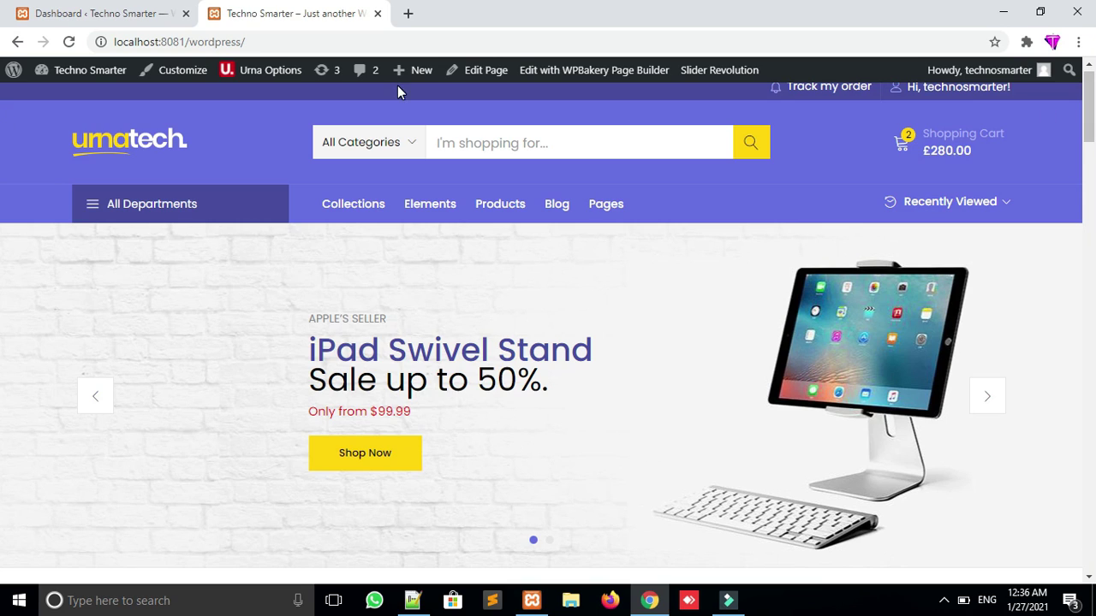
left_click(82, 10)
left_click(231, 9)
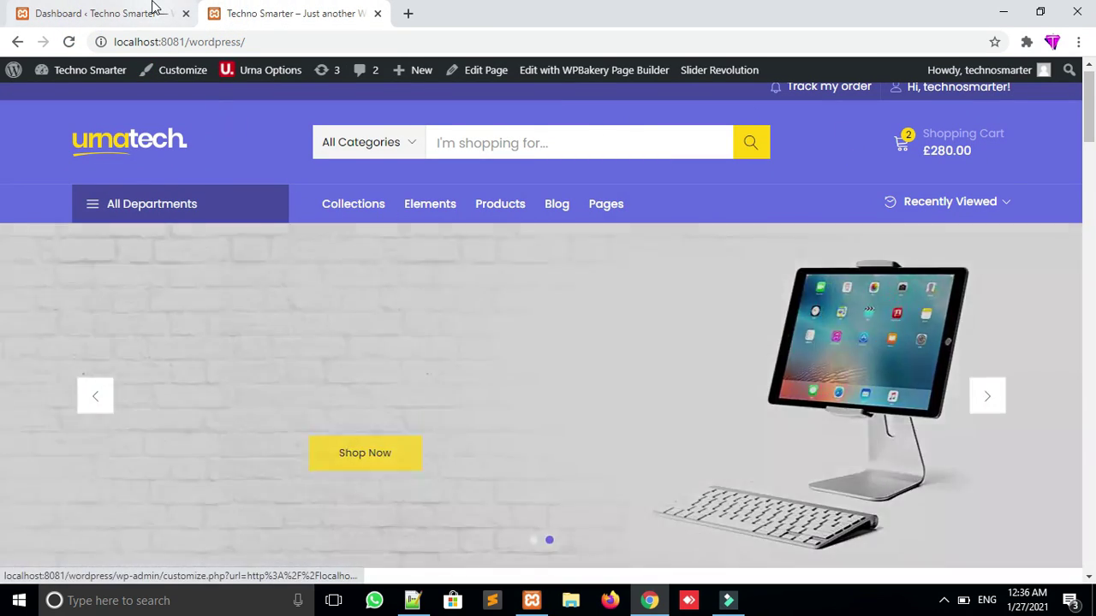
left_click(150, 13)
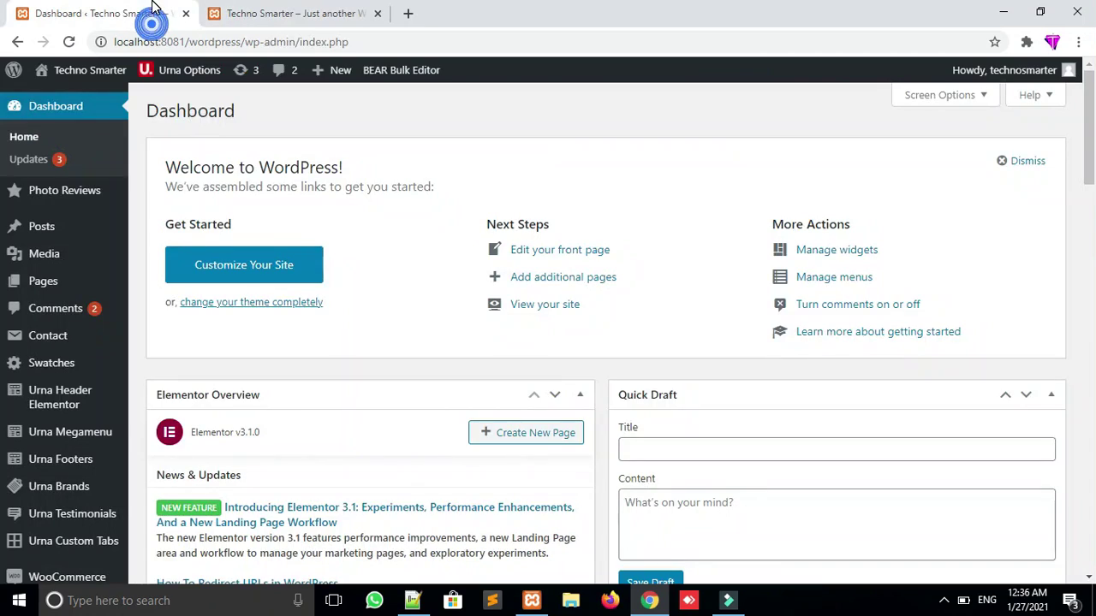
scroll(3, 142, "down", 1)
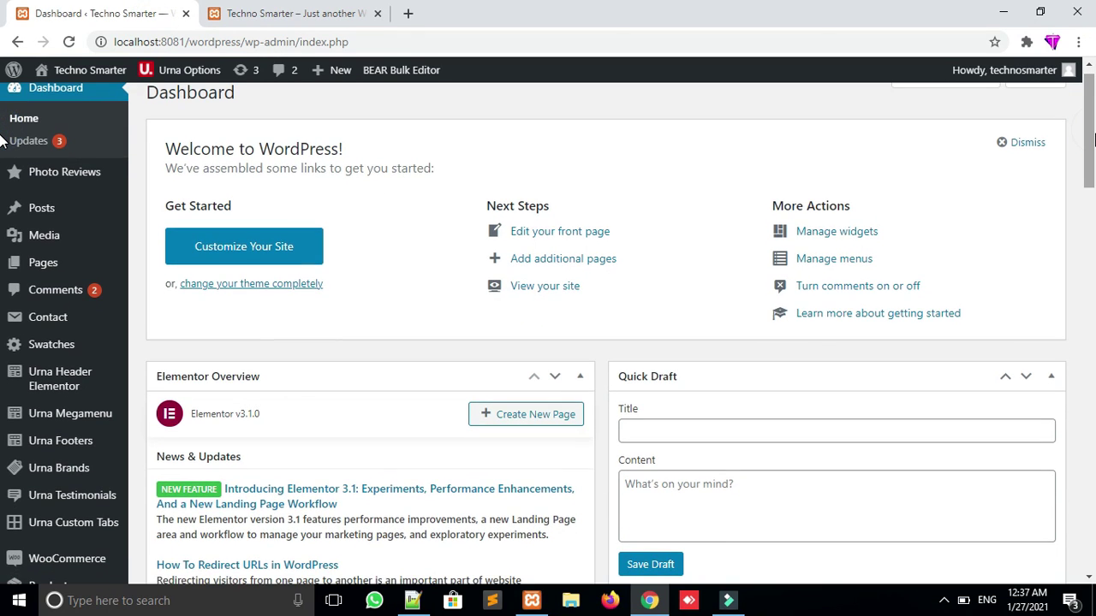
left_click_drag(1093, 137, 1093, 195)
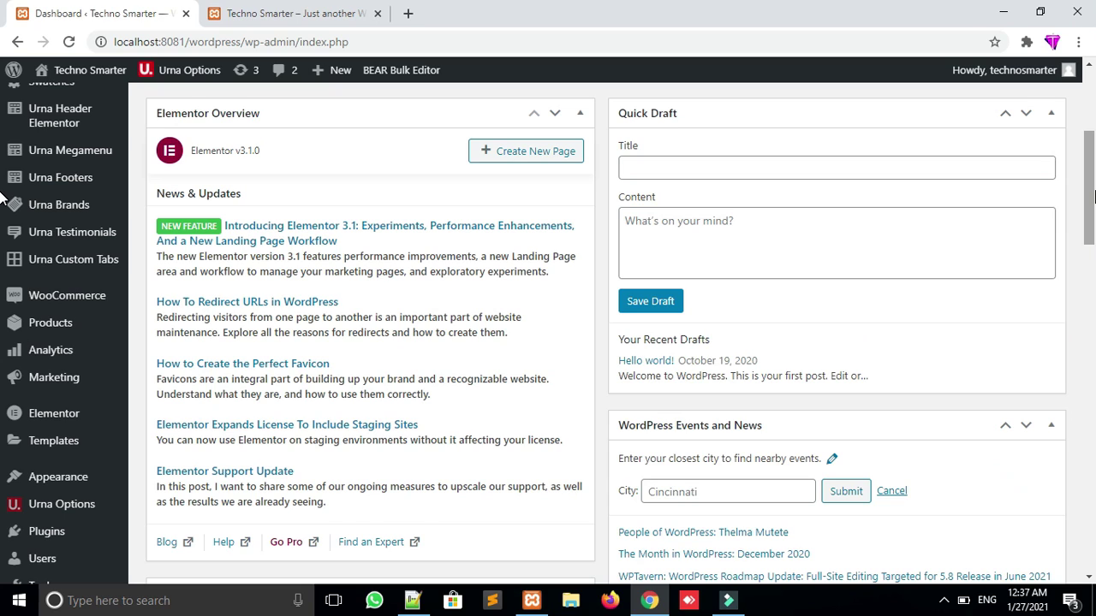
mouse_move(1093, 195)
left_mouse_down()
mouse_move(1094, 130)
mouse_move(1091, 247)
left_mouse_up()
Examine the store homepage's navigation menus and its content sections down to the footer
left_click(303, 14)
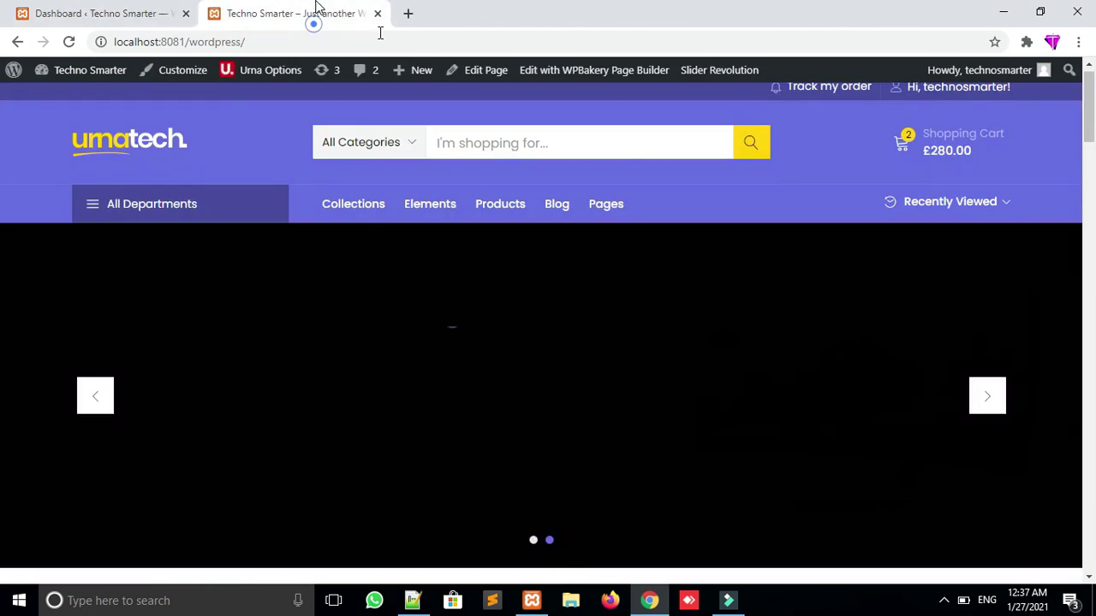
mouse_move(357, 216)
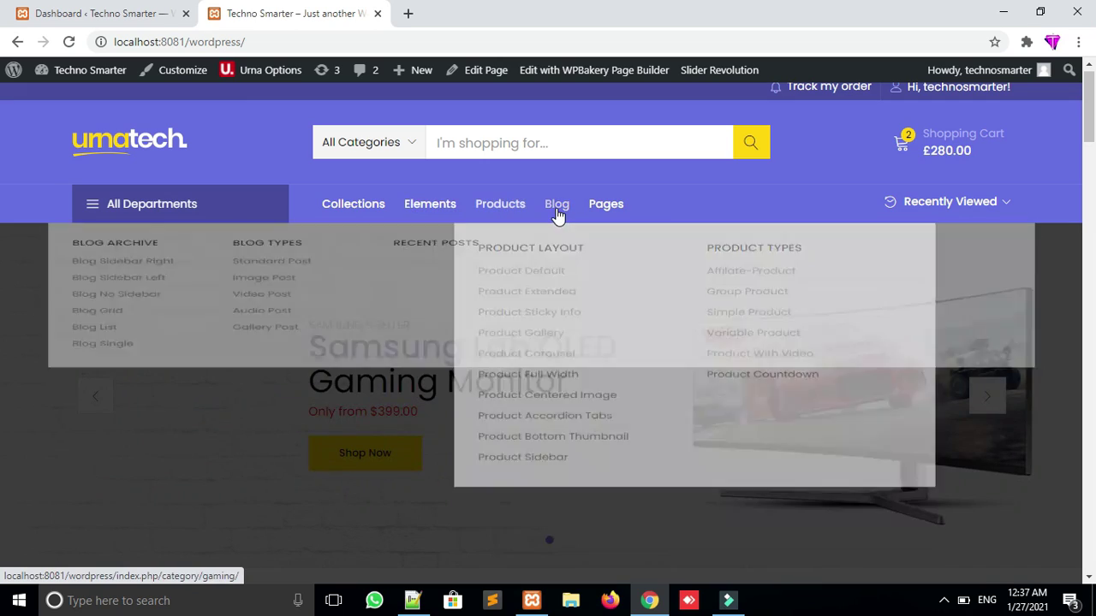
mouse_move(630, 216)
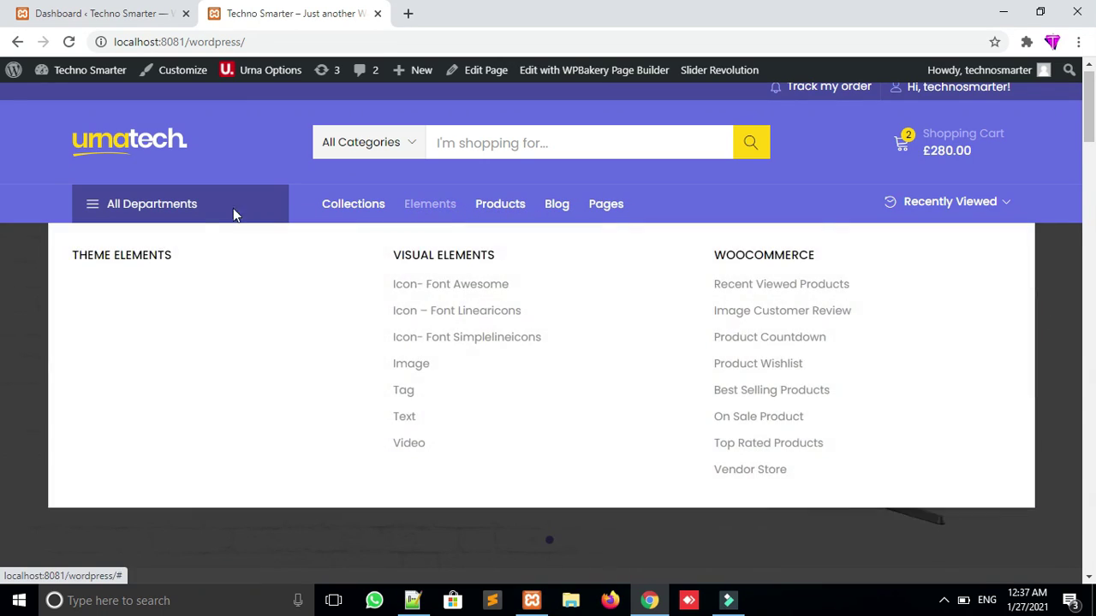
mouse_move(189, 241)
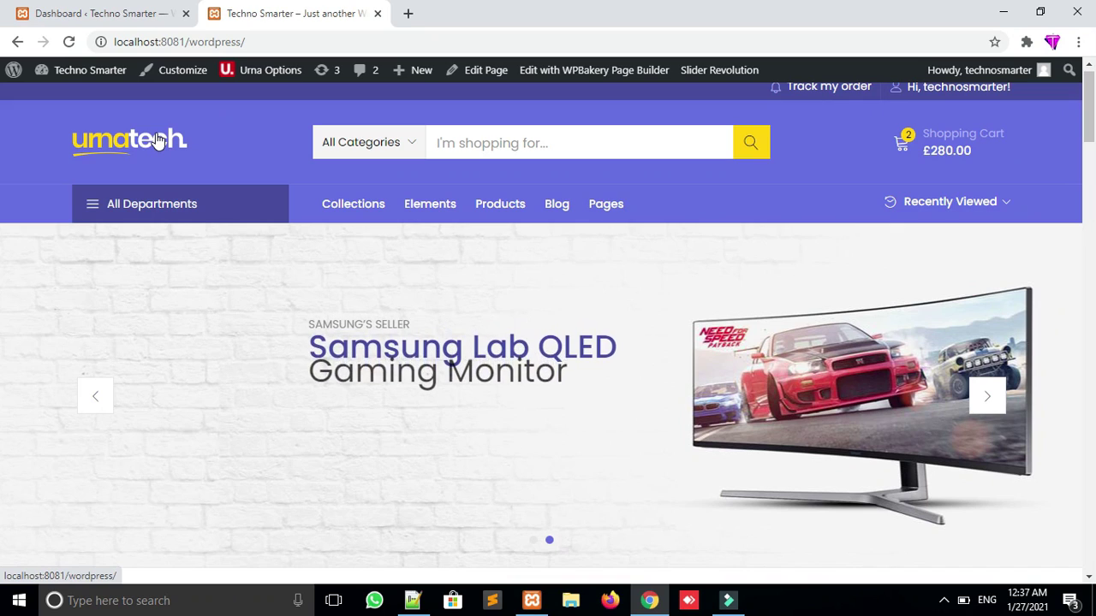
scroll(2, 197, "down", 10)
scroll(2, 205, "down", 1)
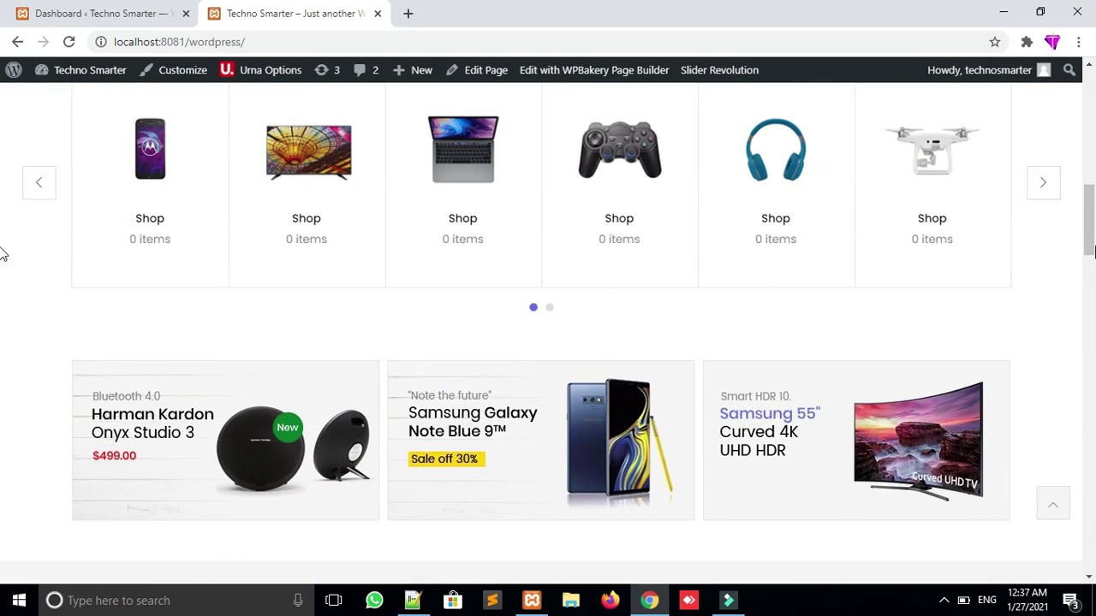
scroll(2, 358, "down", 6)
scroll(2, 358, "down", 15)
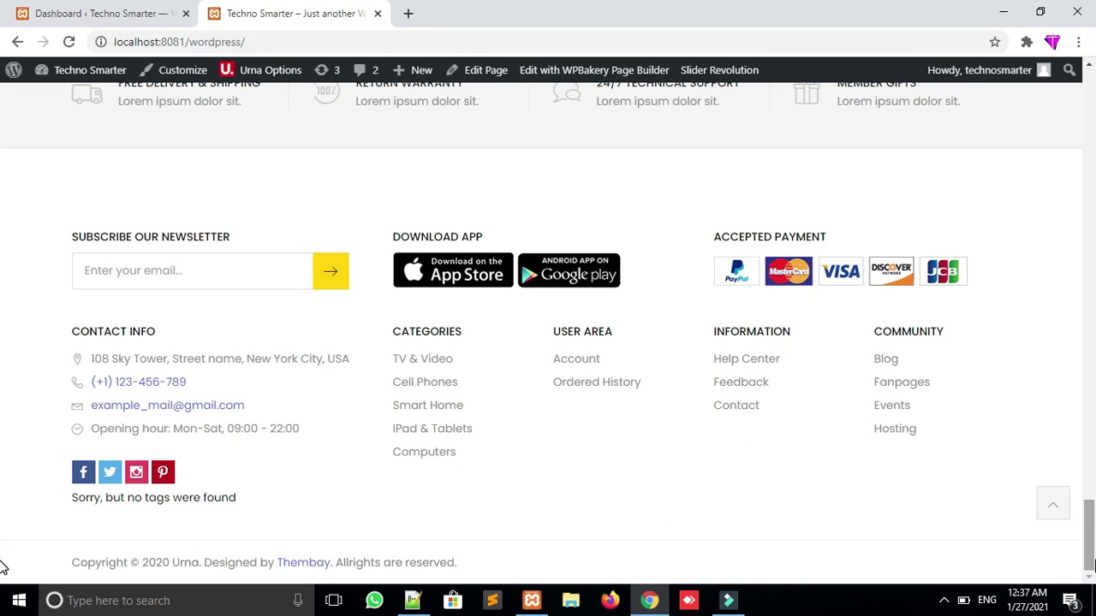
scroll(1, 565, "up", 20)
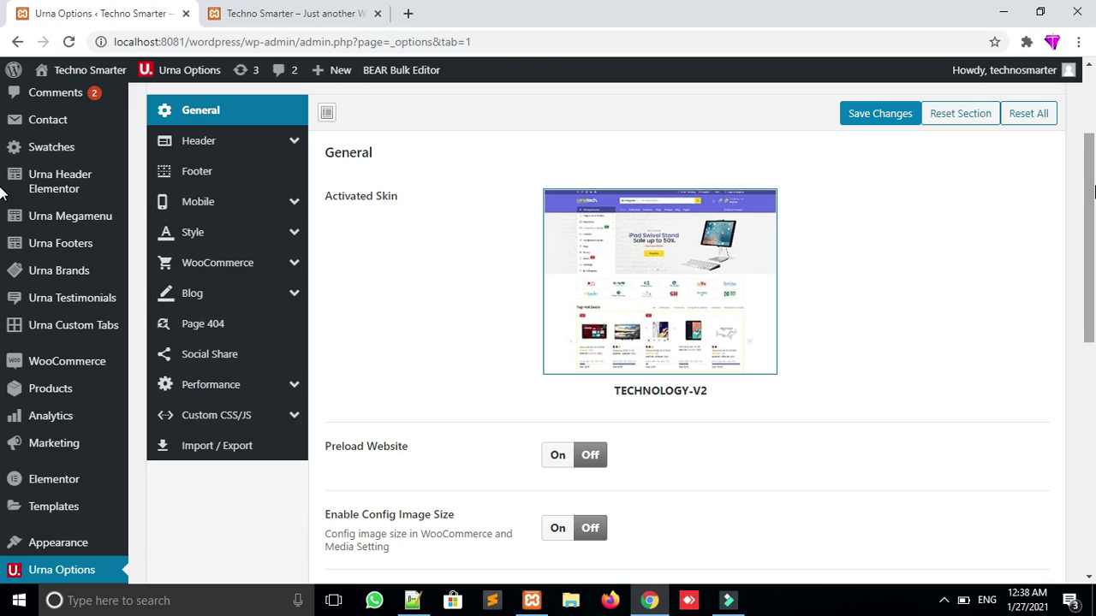
Examine the Urna theme options for header configuration, logo upload, search form and mobile header
left_click(261, 159)
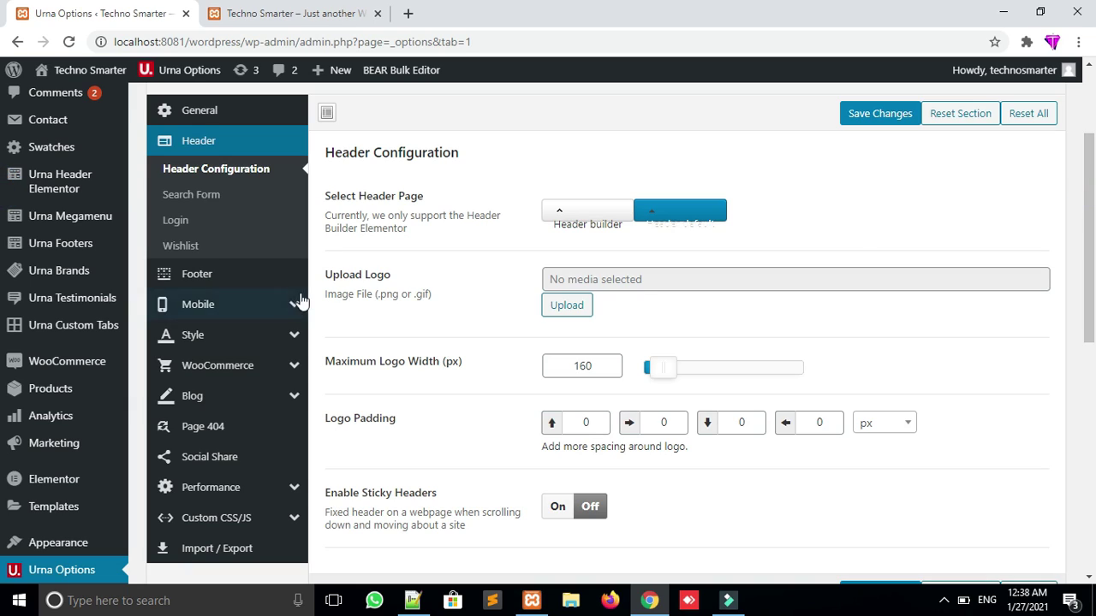
left_click_drag(325, 274, 466, 304)
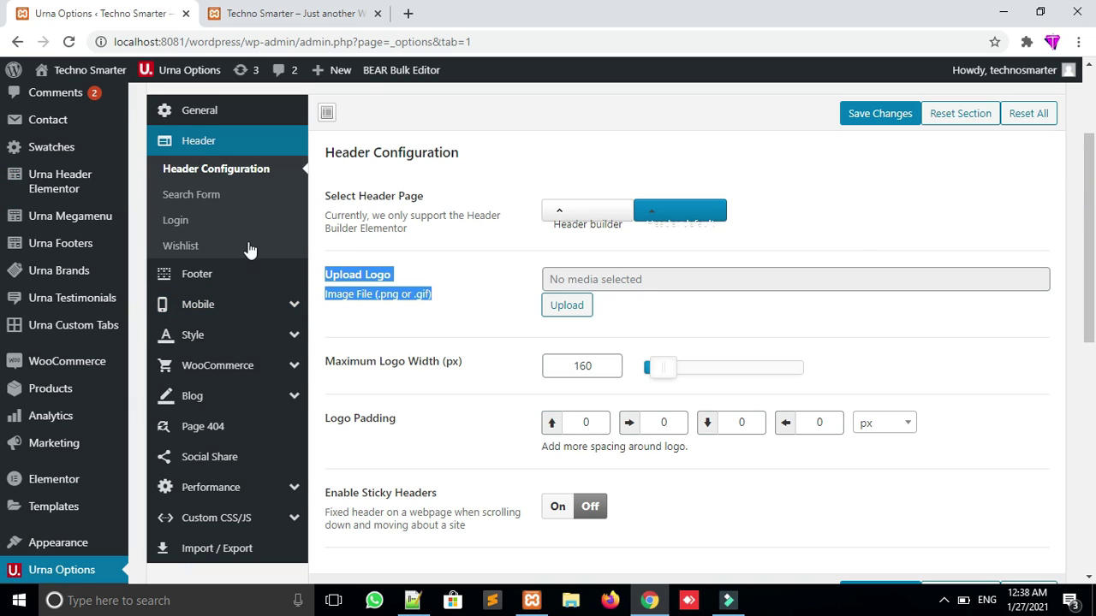
left_click(196, 195)
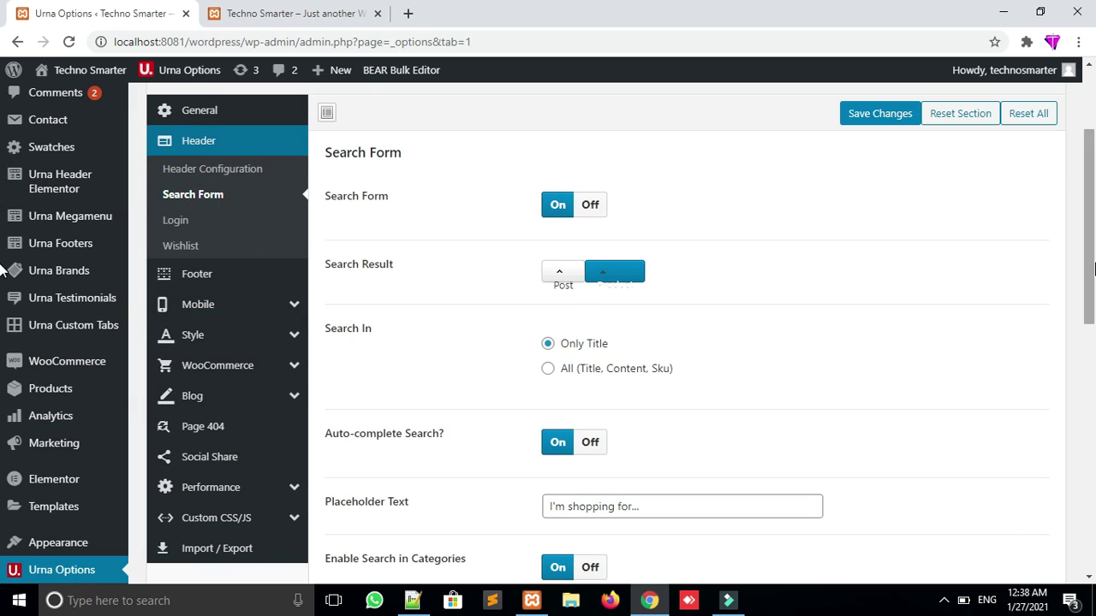
left_click(206, 313)
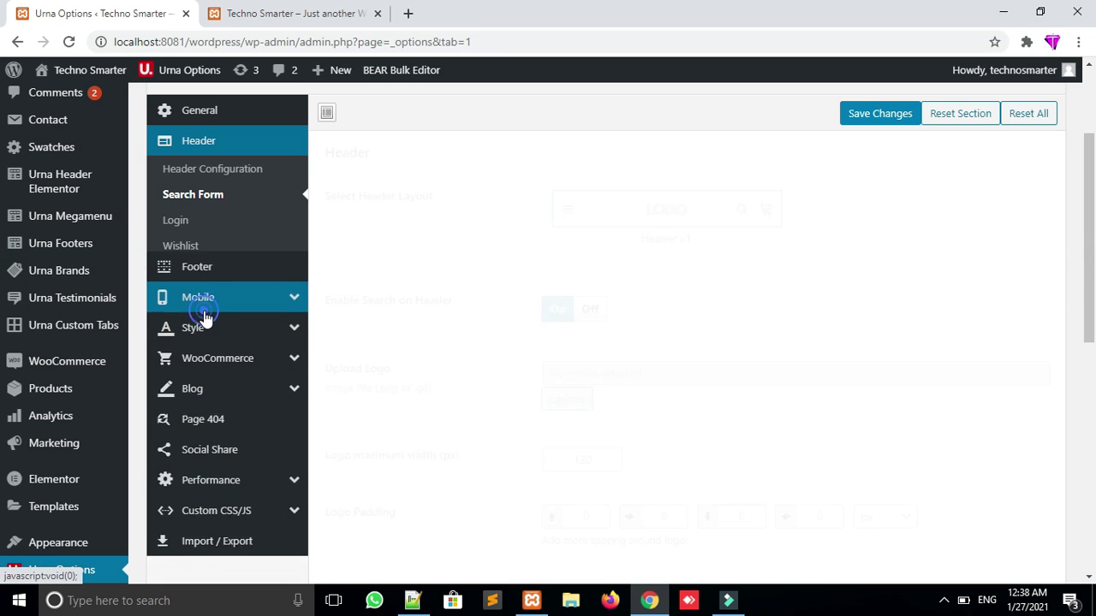
Try the Image Horizontal layout for single WooCommerce products in the theme options, and reselect Image Vertical
left_click(239, 393)
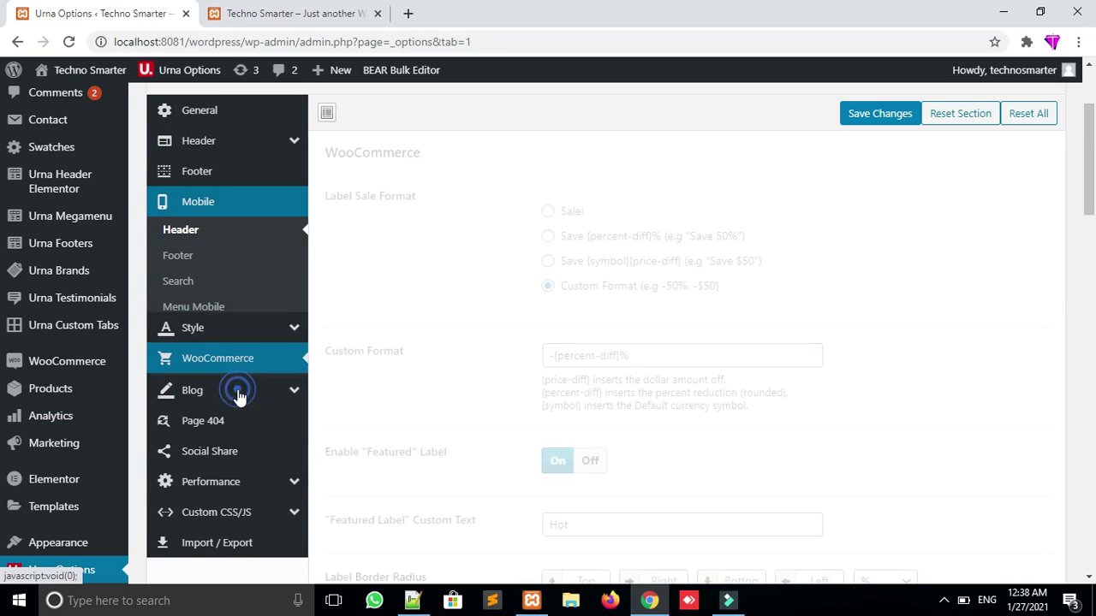
left_click(215, 368)
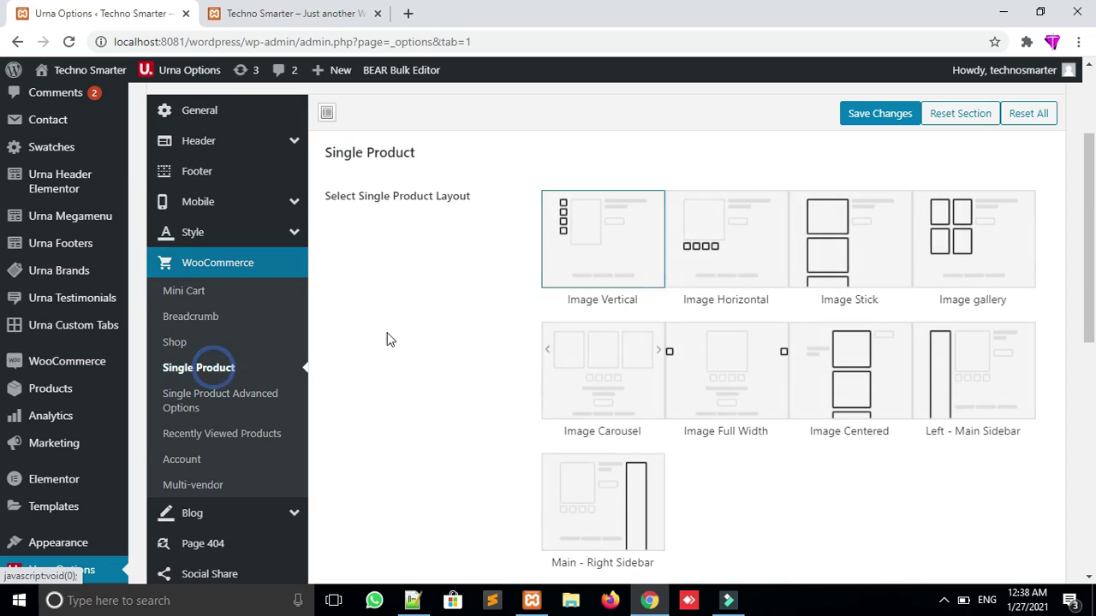
left_click(575, 258)
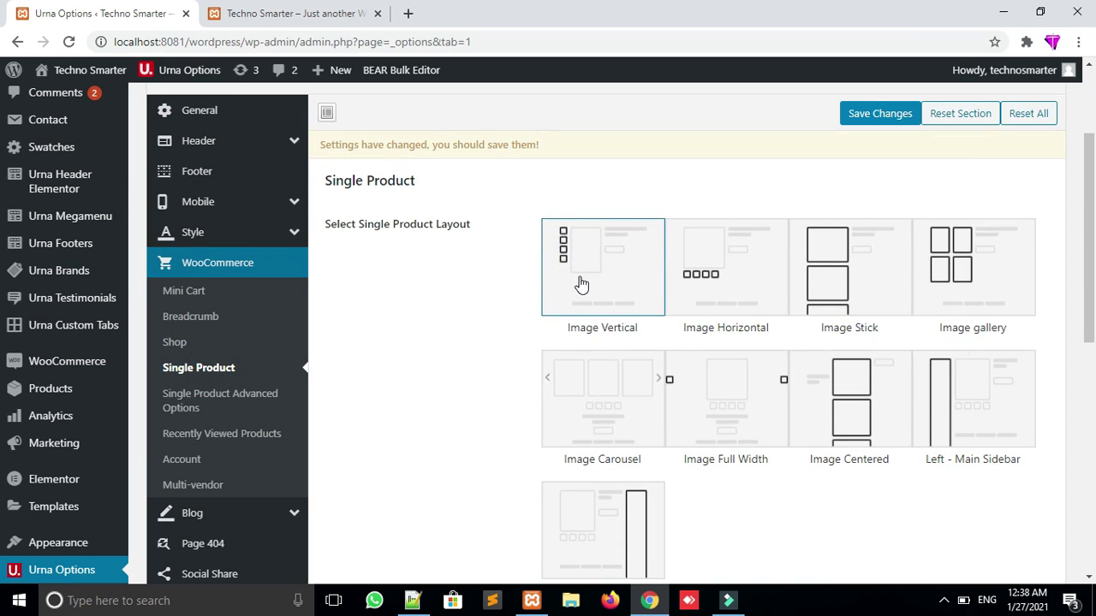
left_click(595, 295)
left_click(749, 288)
left_click(589, 274)
left_click_drag(1080, 246, 1087, 330)
left_click_drag(1095, 288, 1095, 249)
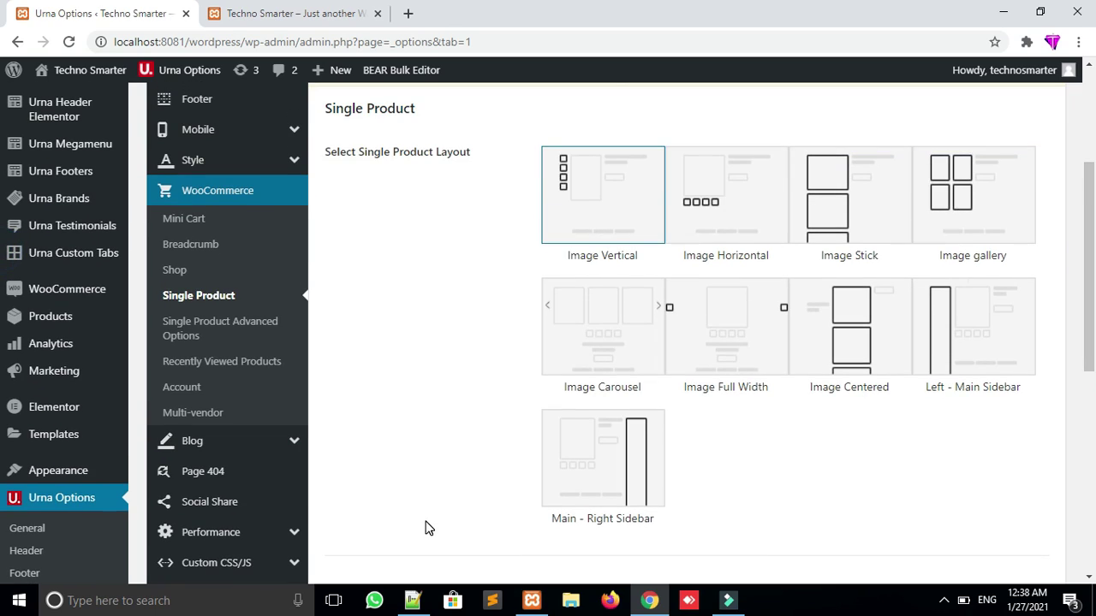
Examine the theme's blog breadcrumb options and its mobile header options
left_click(190, 442)
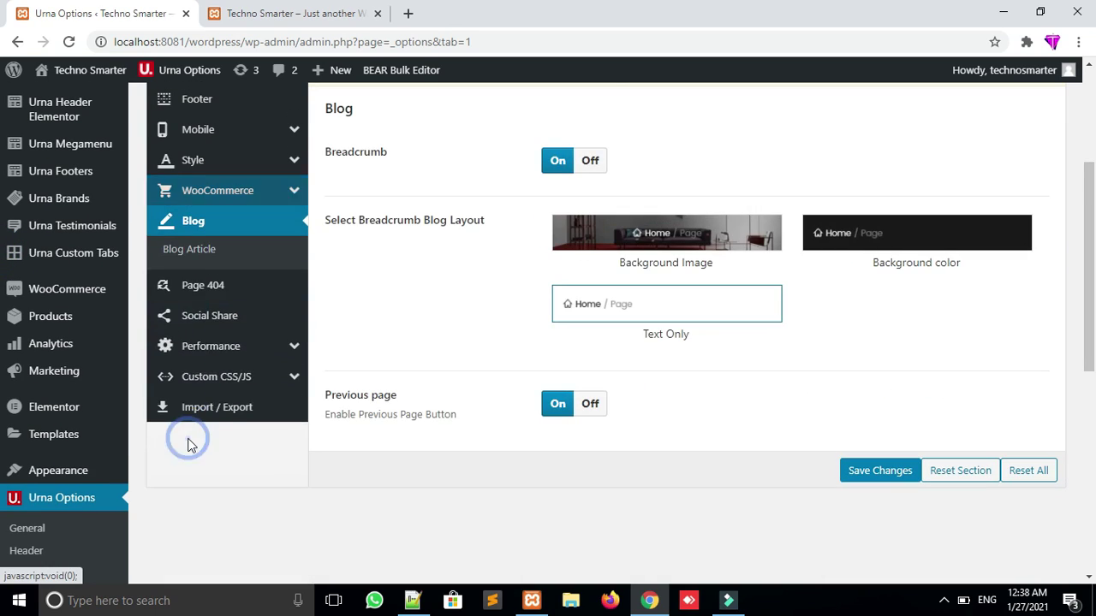
left_click(184, 133)
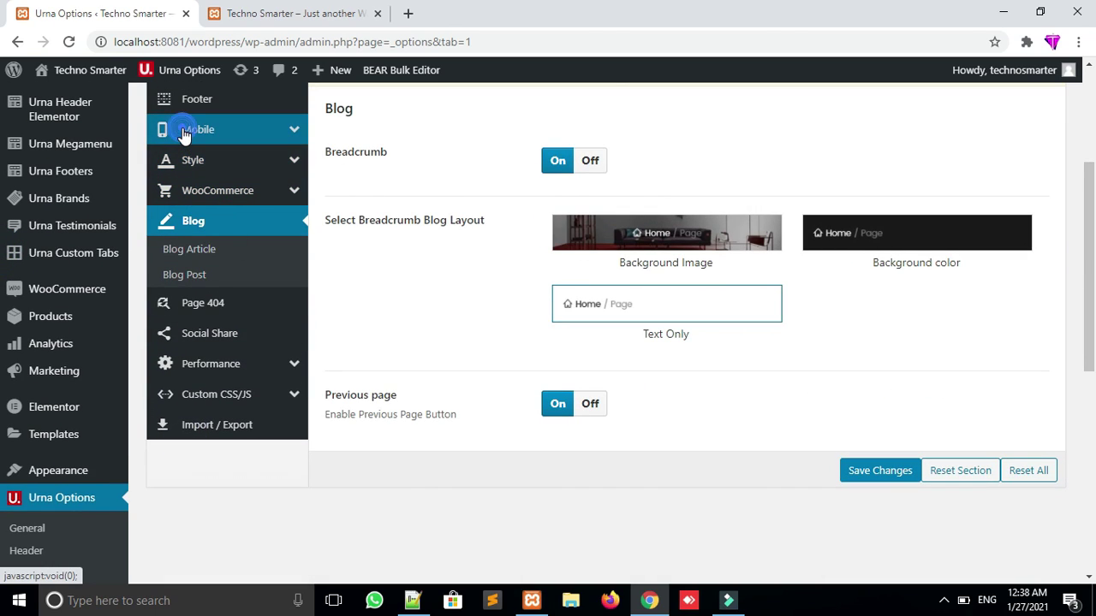
left_click_drag(1094, 284, 1094, 171)
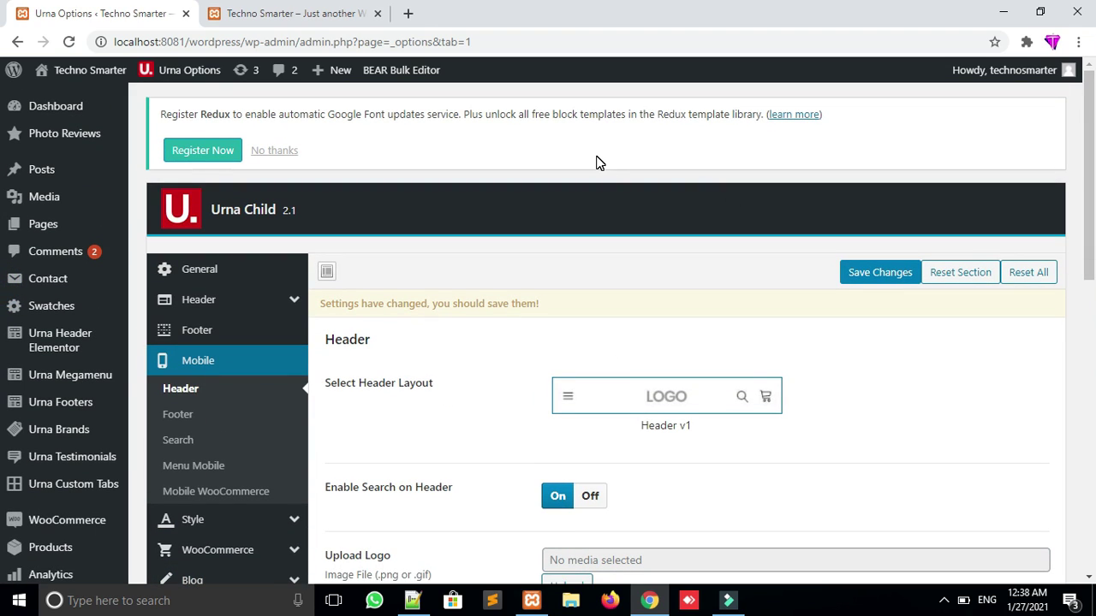
Inspect the store homepage's header search bar and select its tbay-search-form class in the page markup
left_click(282, 14)
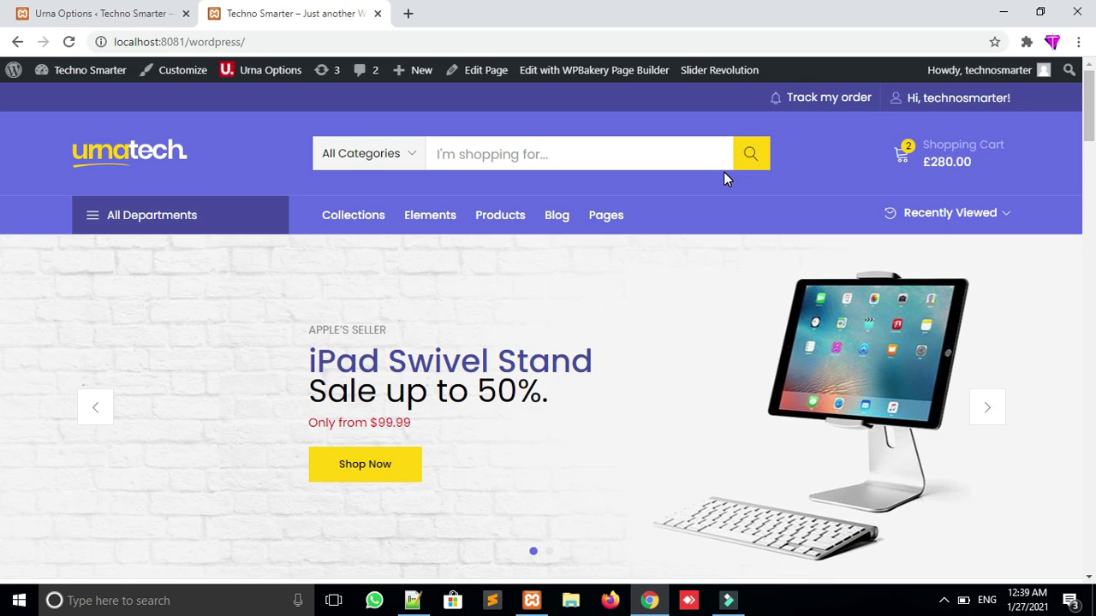
right_click(618, 144)
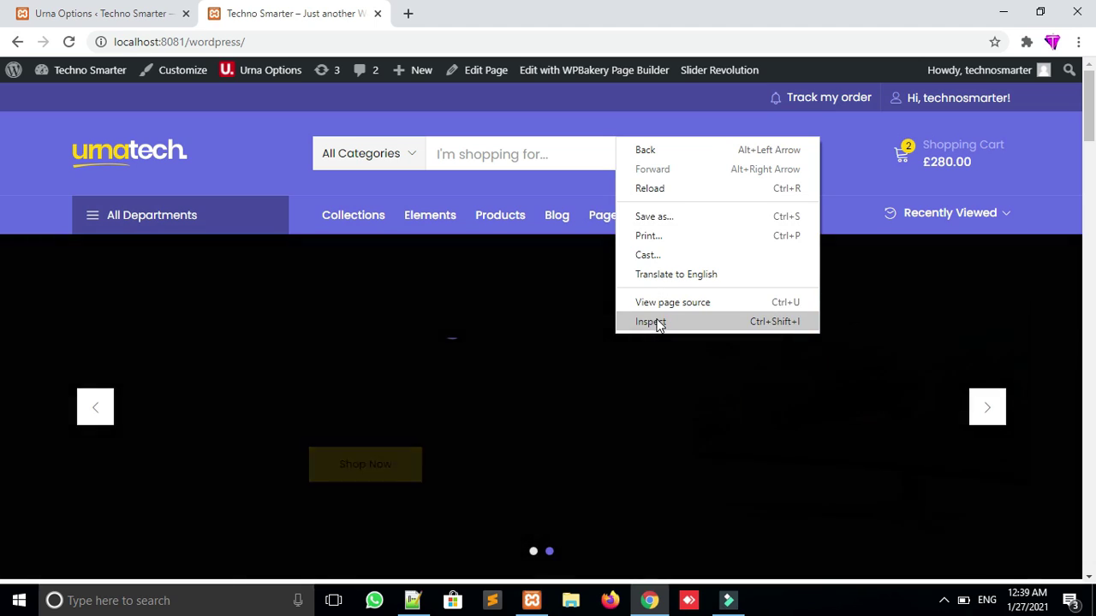
left_click(656, 319)
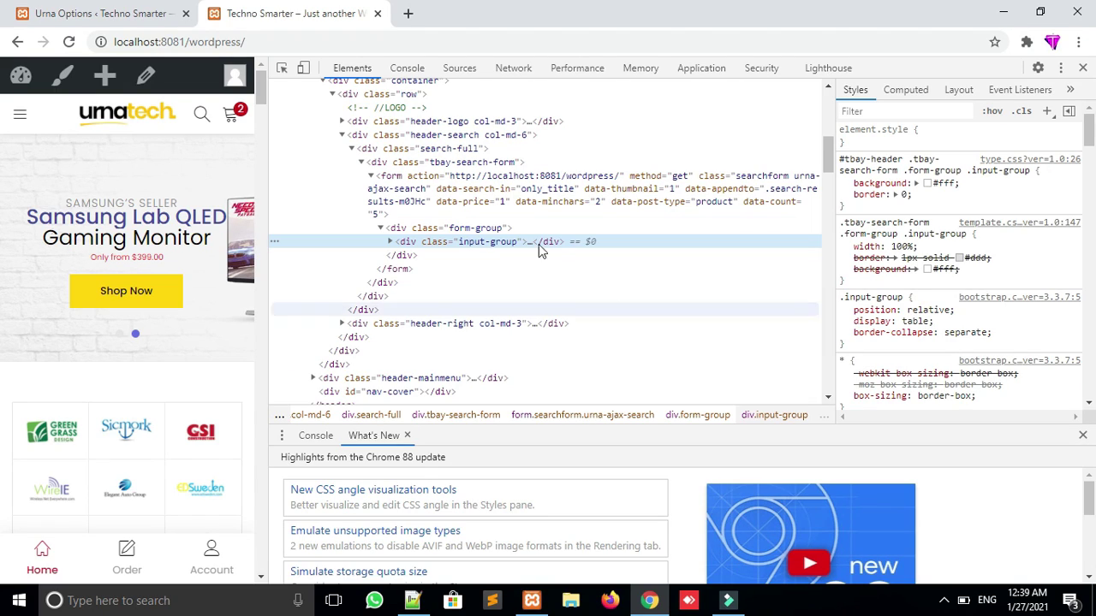
left_click(470, 164)
double_click(484, 164)
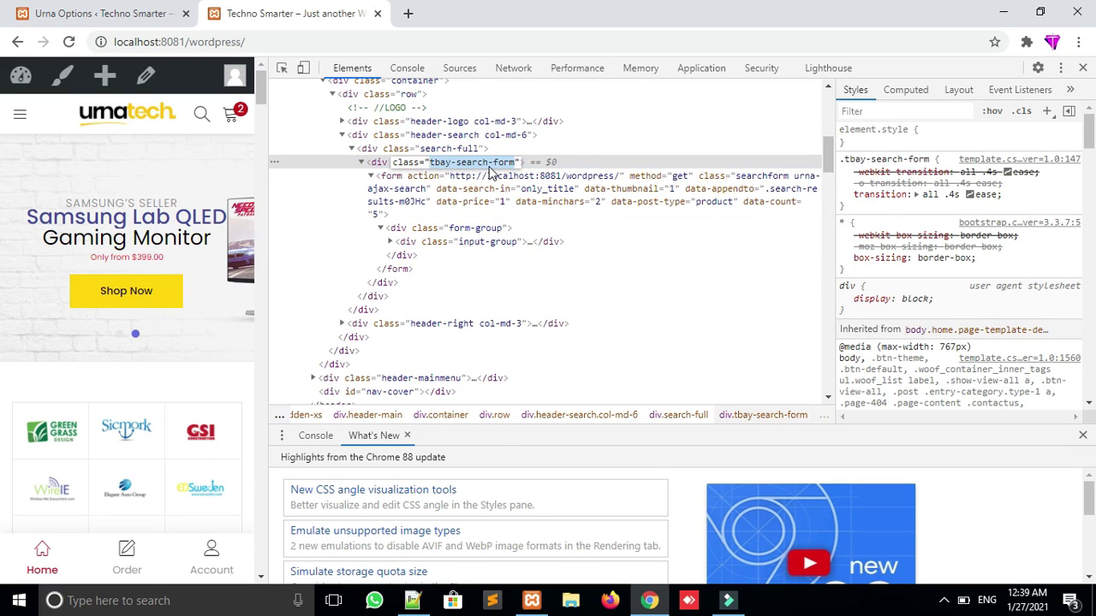
Try a width of 780px in the .tbay-search-form style rule and check the search bar at full page width
left_click(1007, 200)
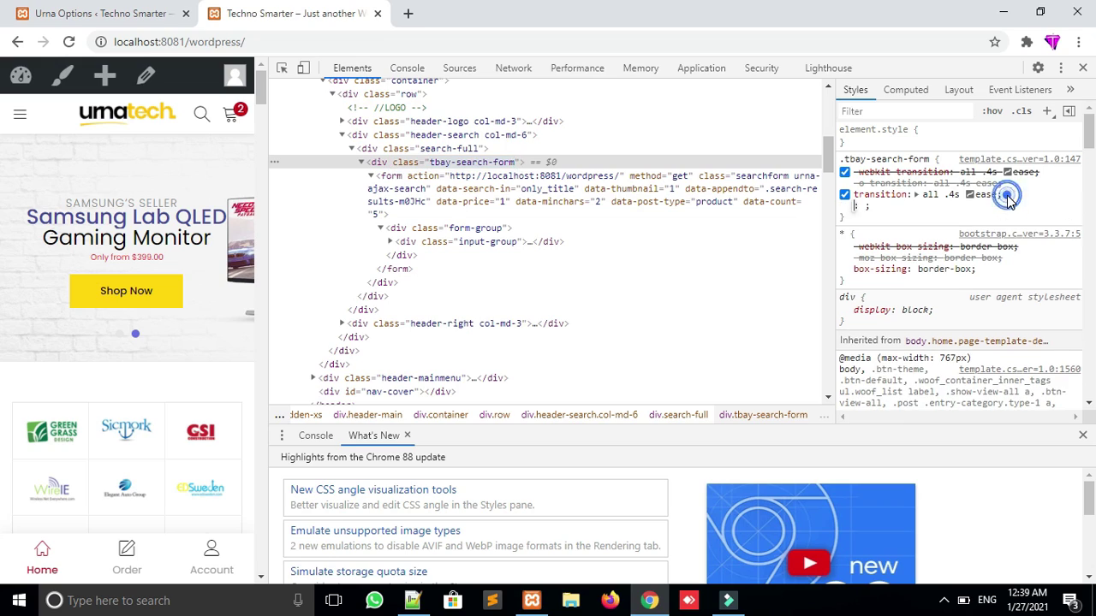
type("width: ")
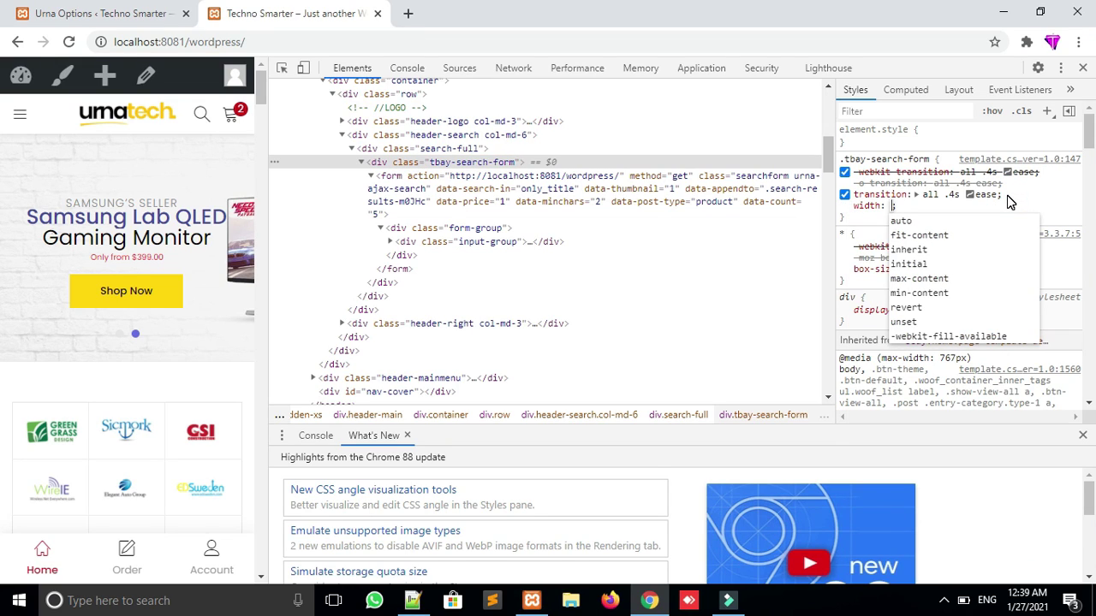
type("780")
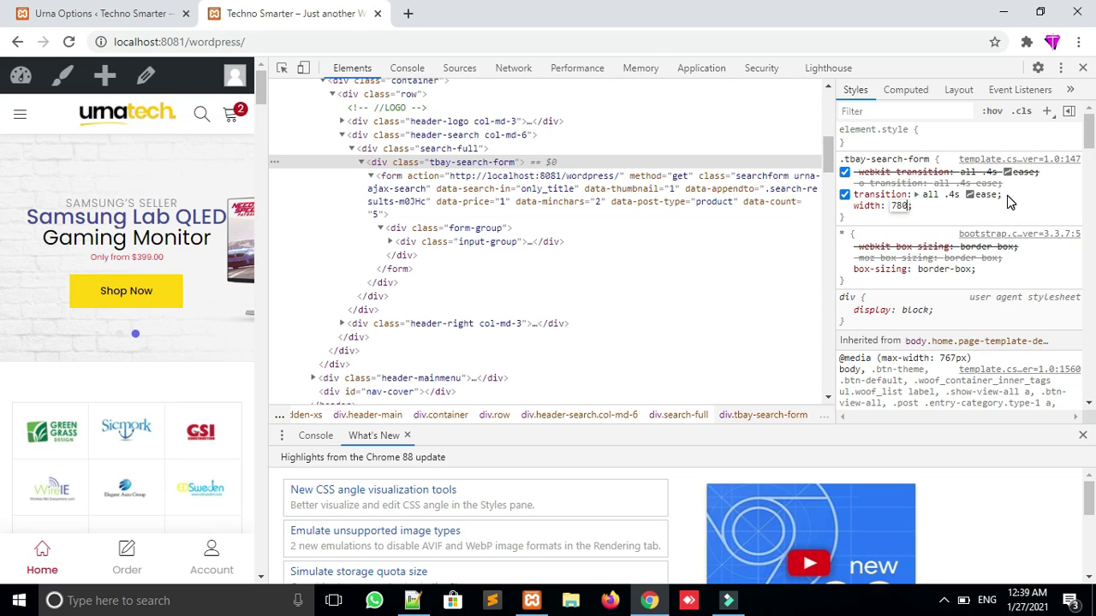
key("Return")
left_click(898, 207)
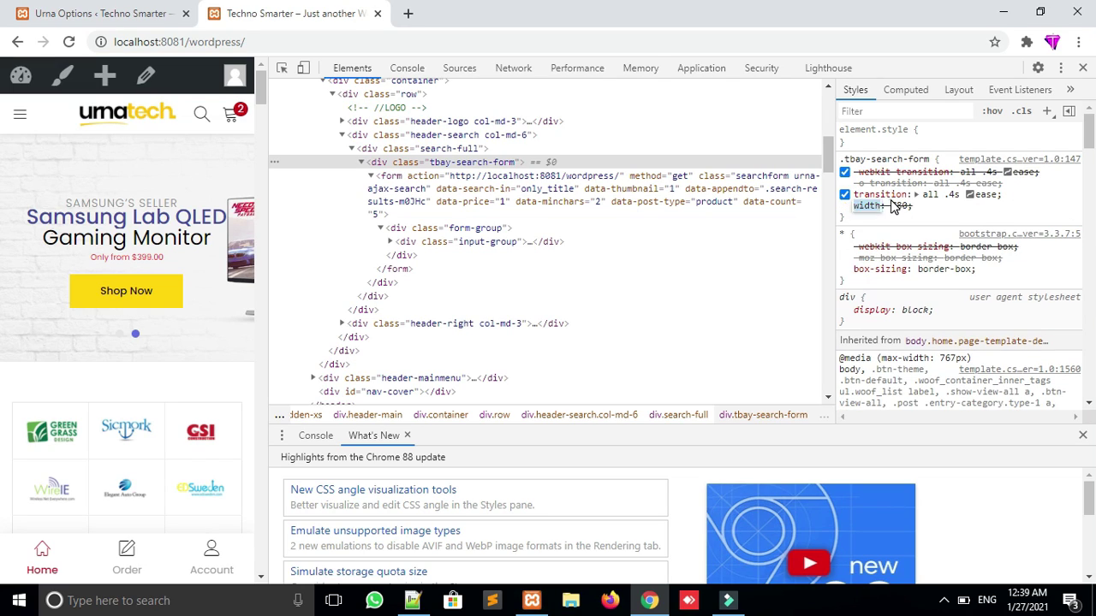
left_click(901, 205)
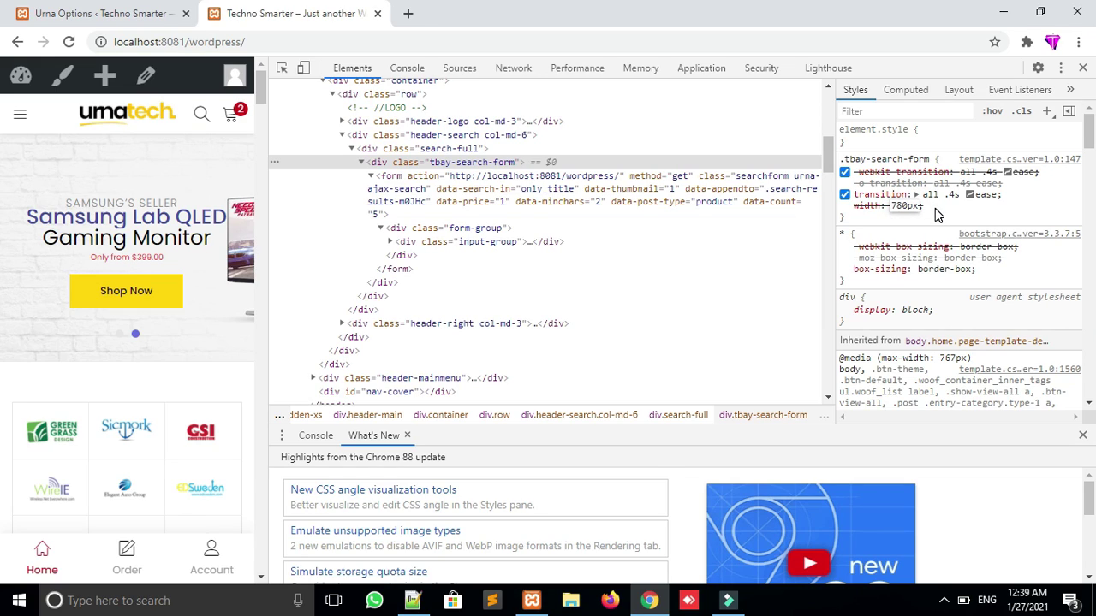
left_click(936, 214)
left_click_drag(942, 208, 853, 212)
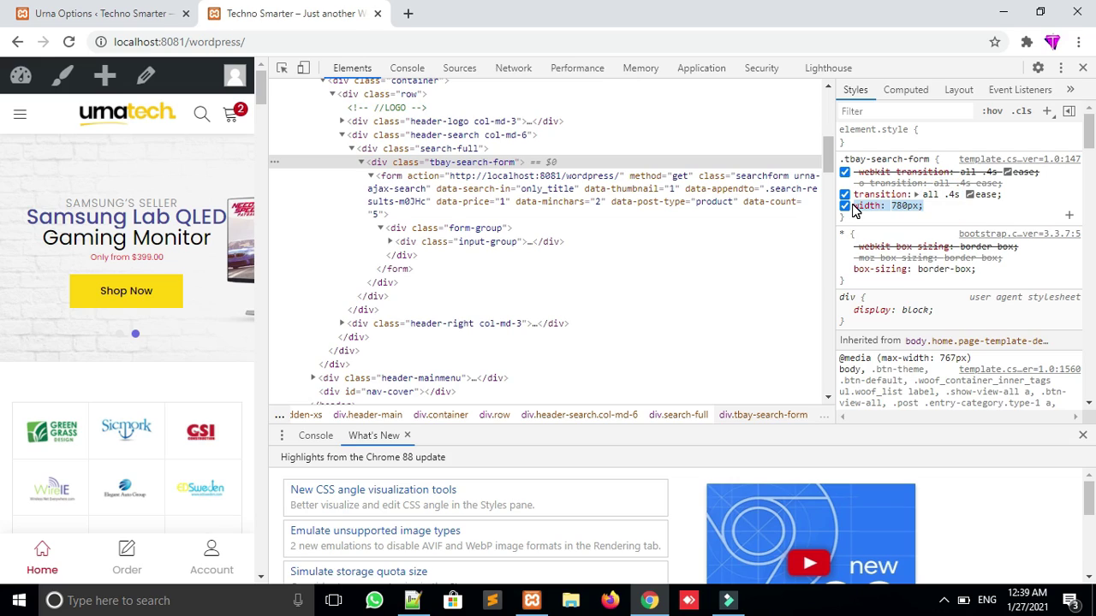
double_click(492, 163)
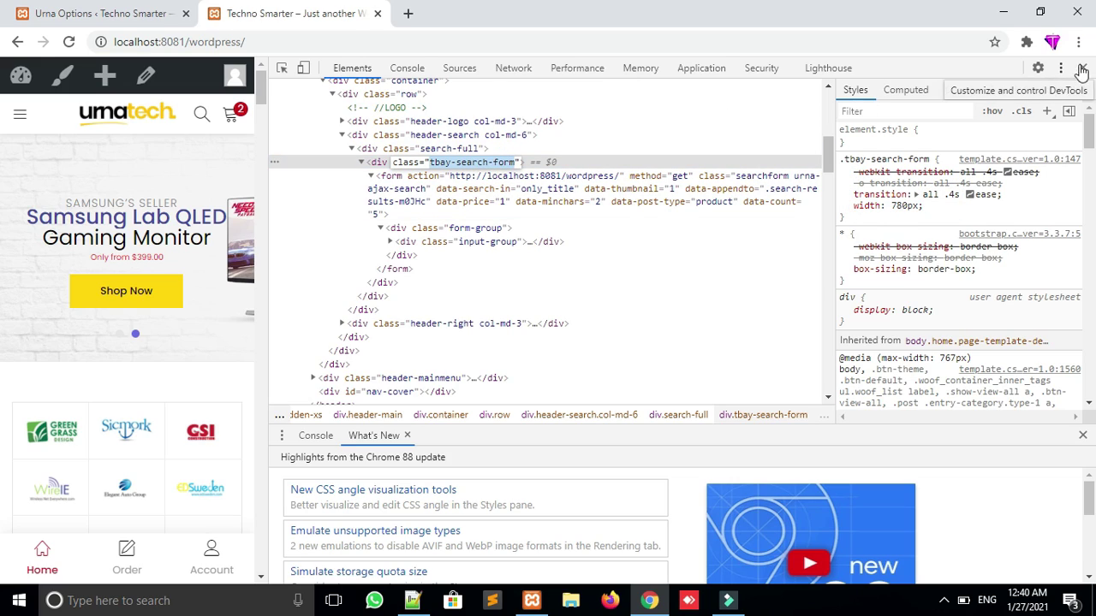
left_click(1082, 67)
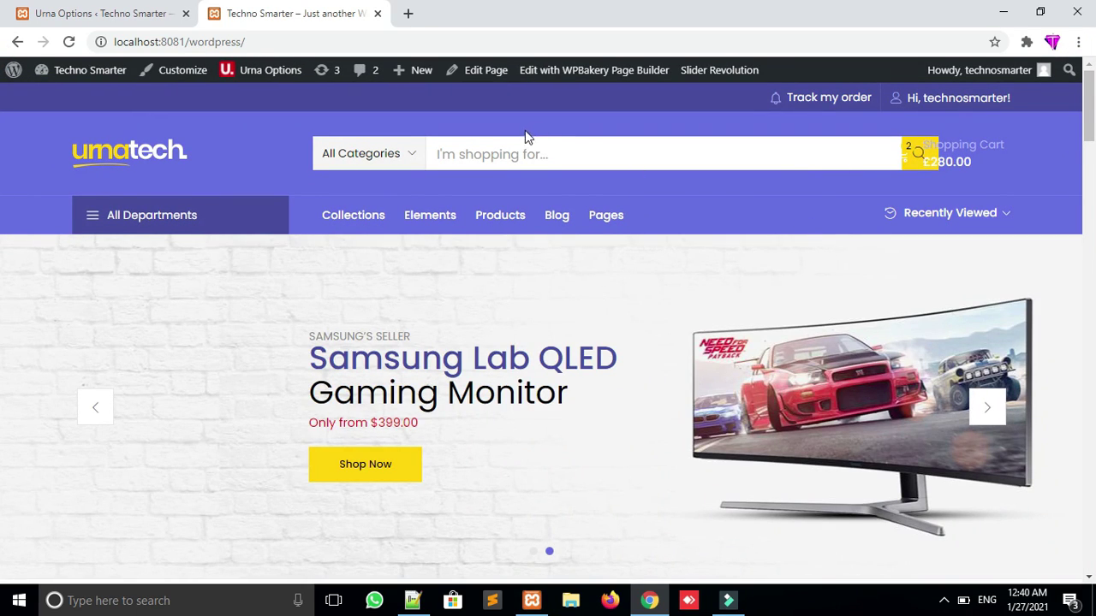
Inspect the search bar again, change the .tbay-search-form width to 700px and return to the full page
right_click(522, 144)
left_click(587, 322)
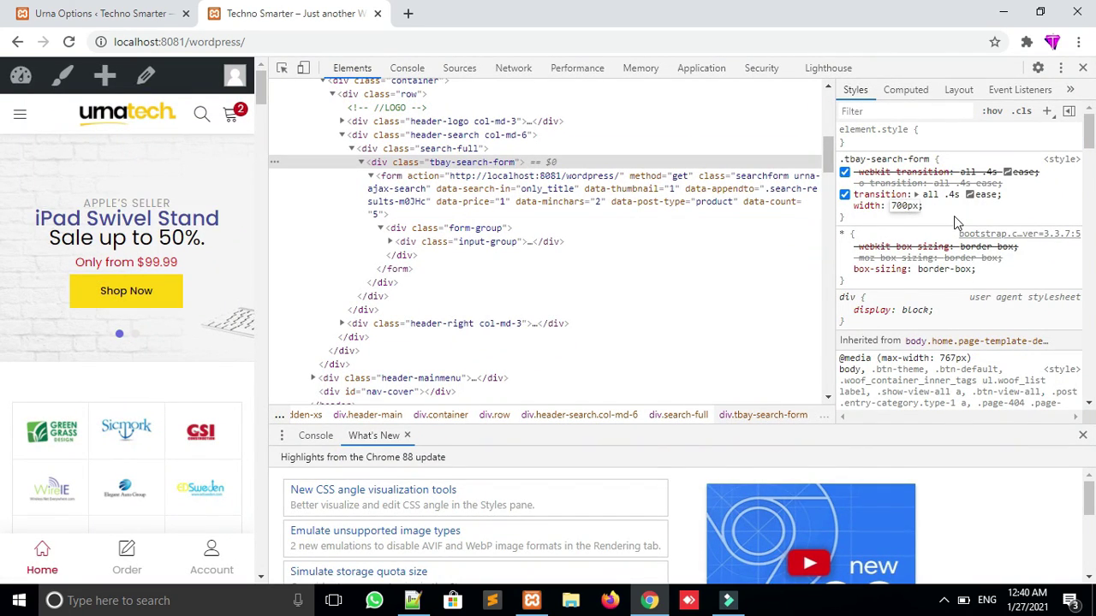
left_click(1082, 67)
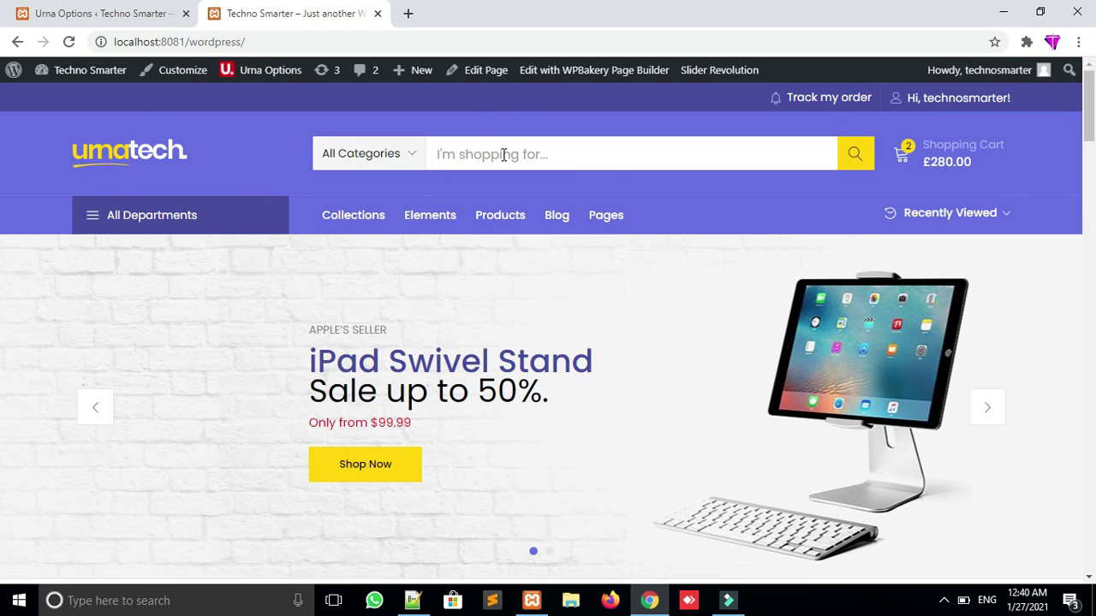
Return to the Urna theme options and open the Custom CSS section
left_click(51, 12)
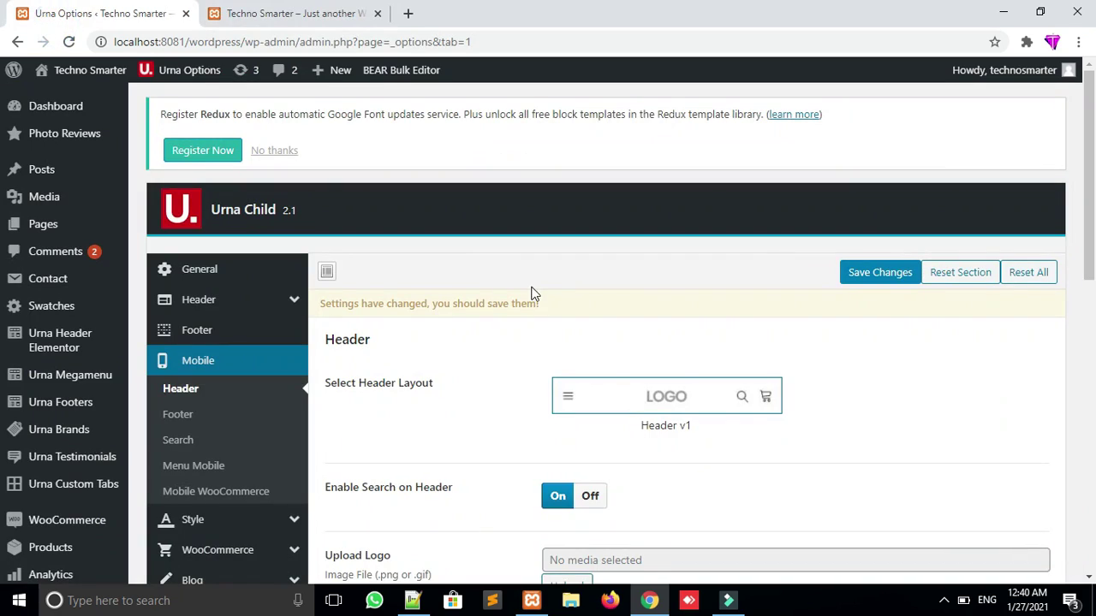
scroll(139, 213, "down", 5)
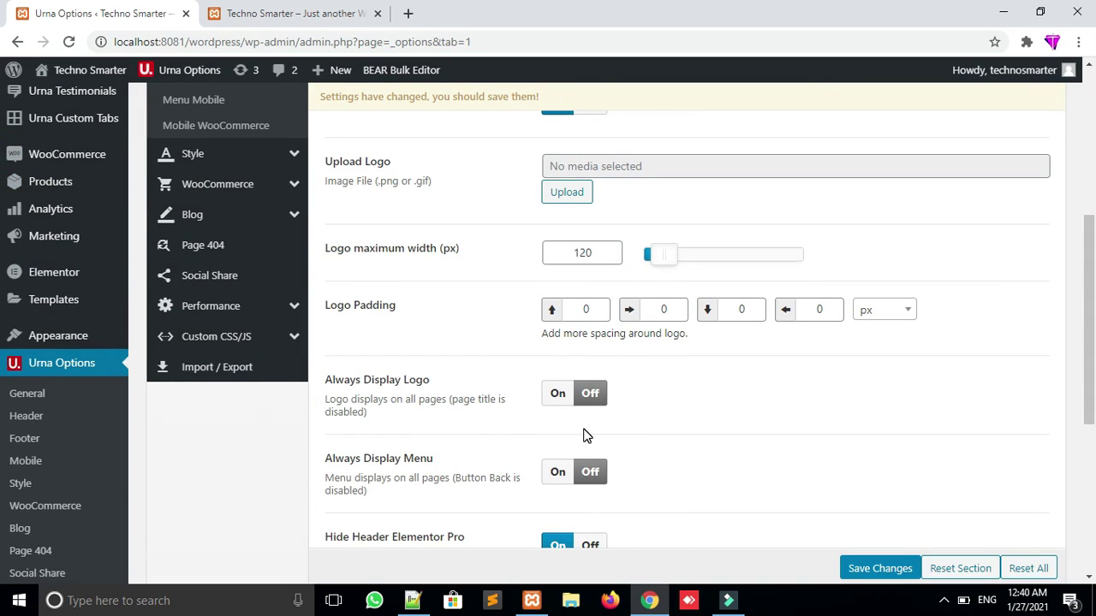
scroll(17, 403, "up", 1)
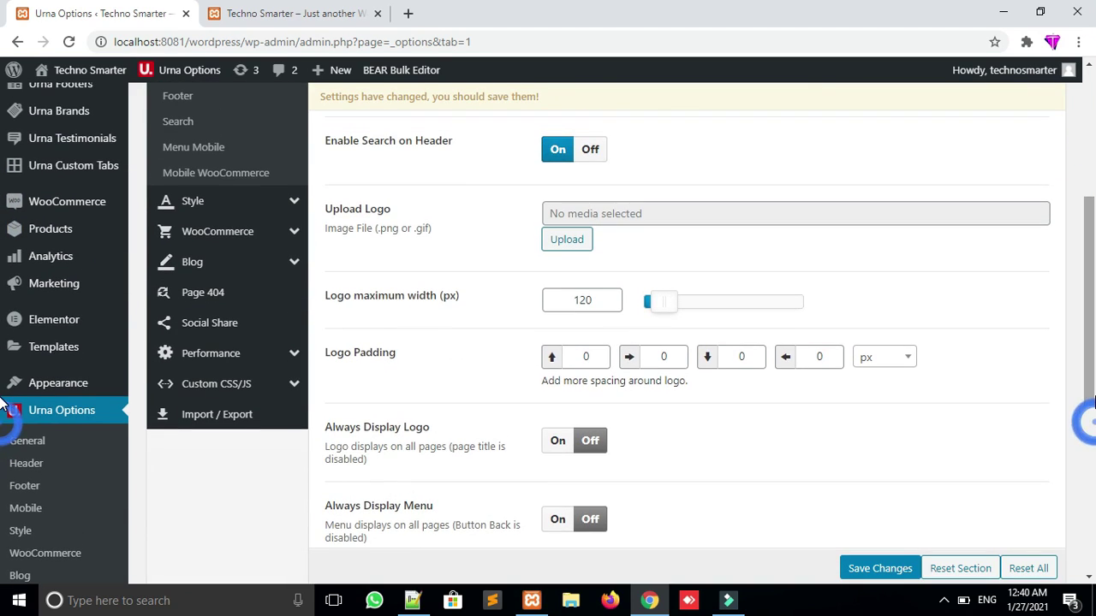
left_click(212, 394)
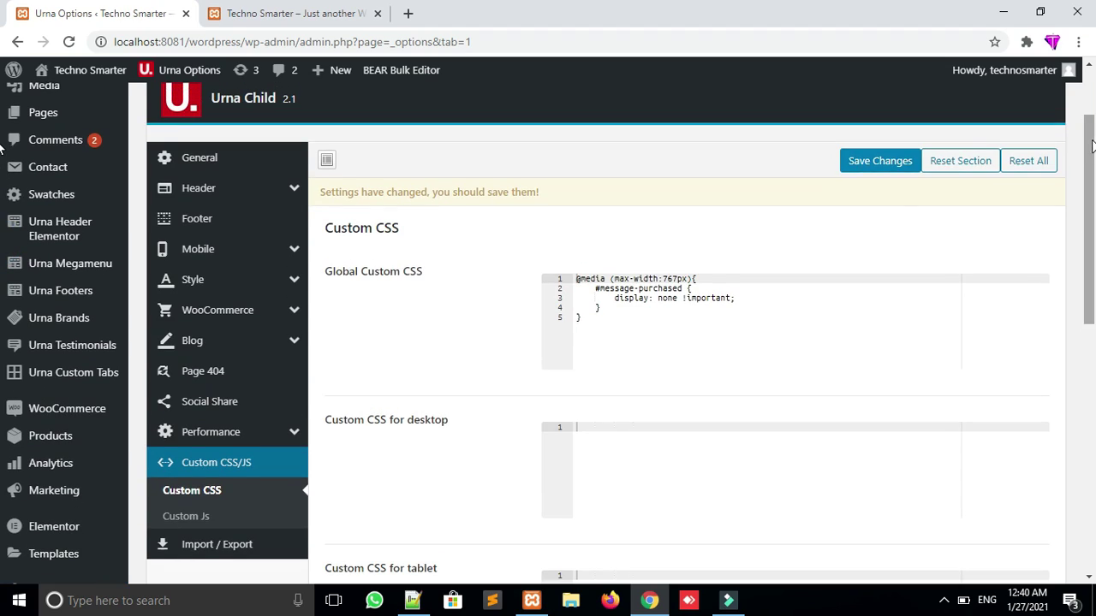
Append a .tbay-search-form rule with width:700px; to the Global Custom CSS and save the theme settings
left_click(628, 307)
key("Return")
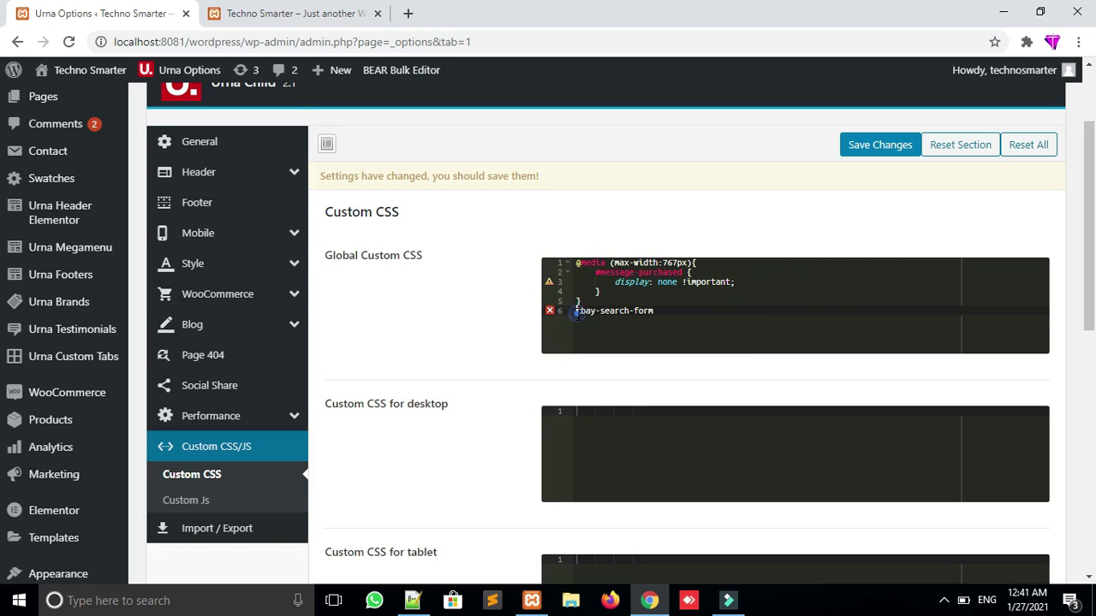
type(".")
key("Return")
type("{")
key("Return")
left_click(591, 321)
key("Return")
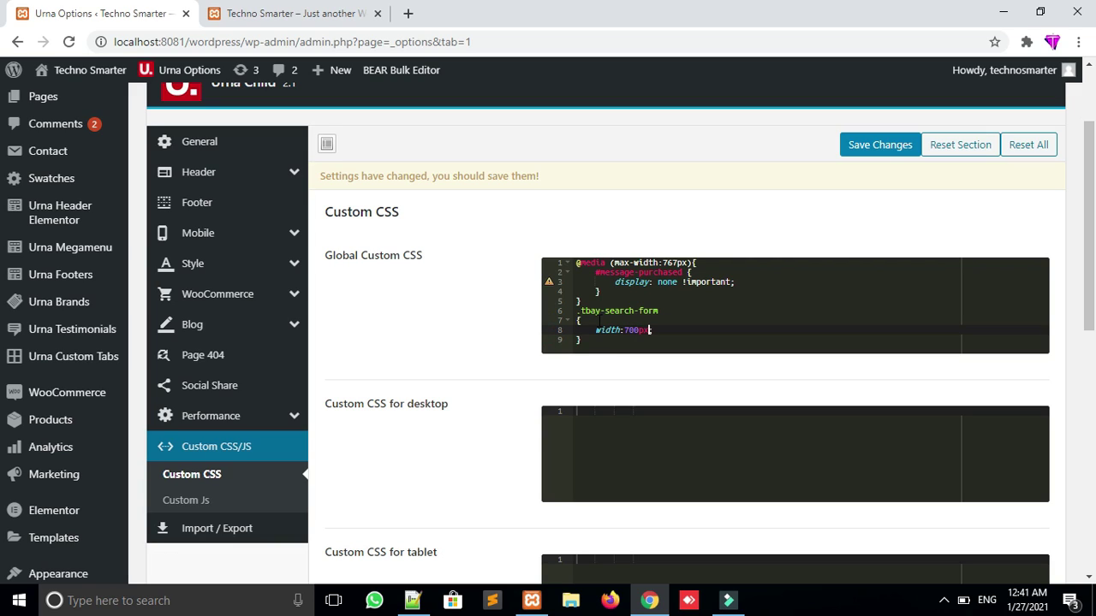
left_click(863, 144)
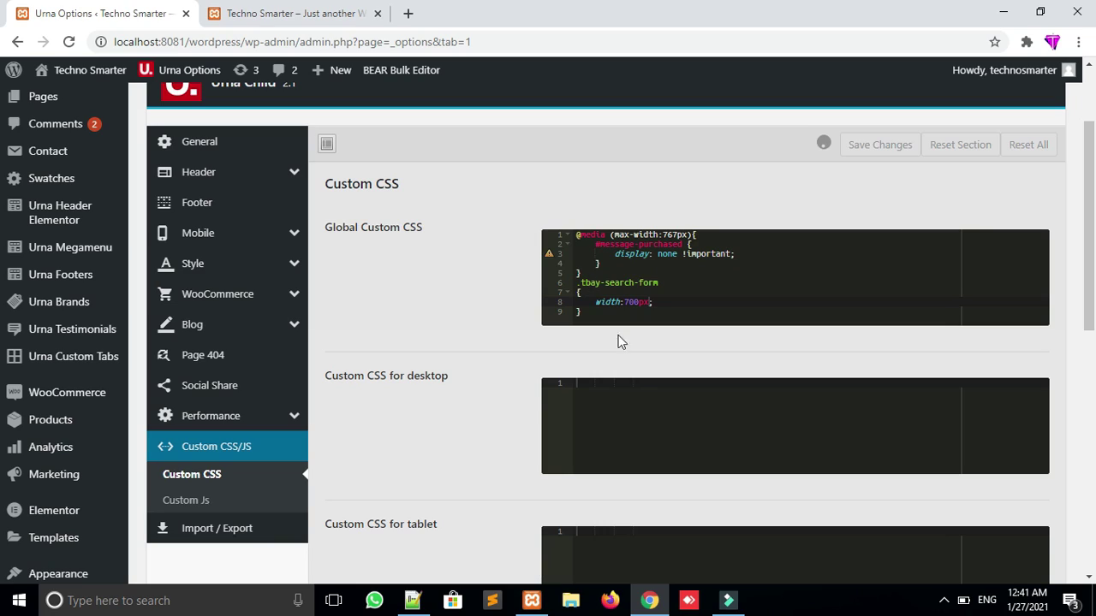
left_click(481, 308)
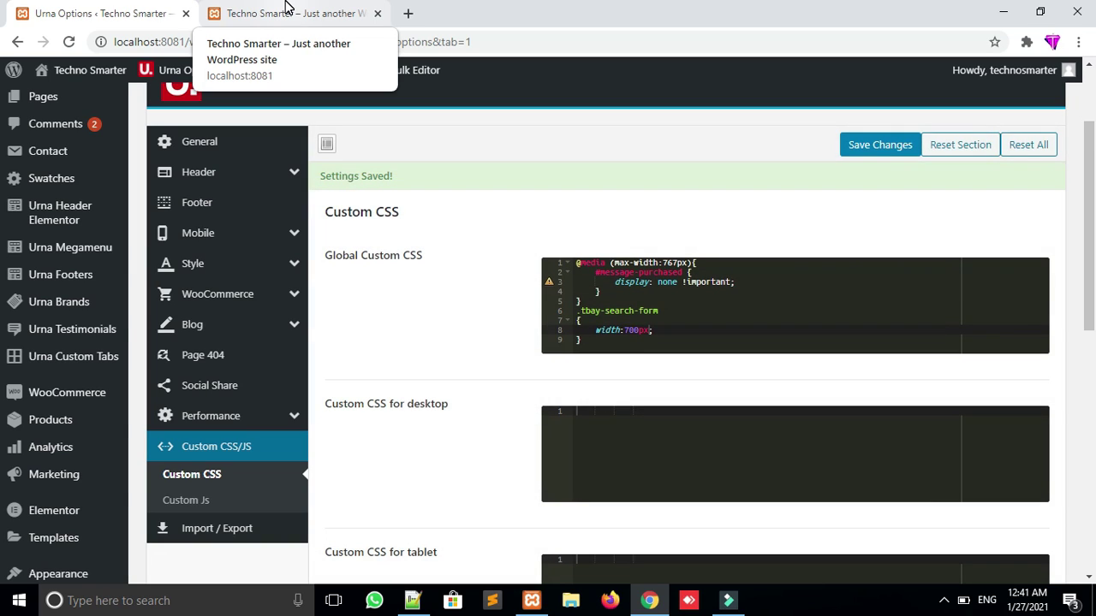
Reload the store homepage and check the width of the header search bar
left_click(285, 7)
key("F5")
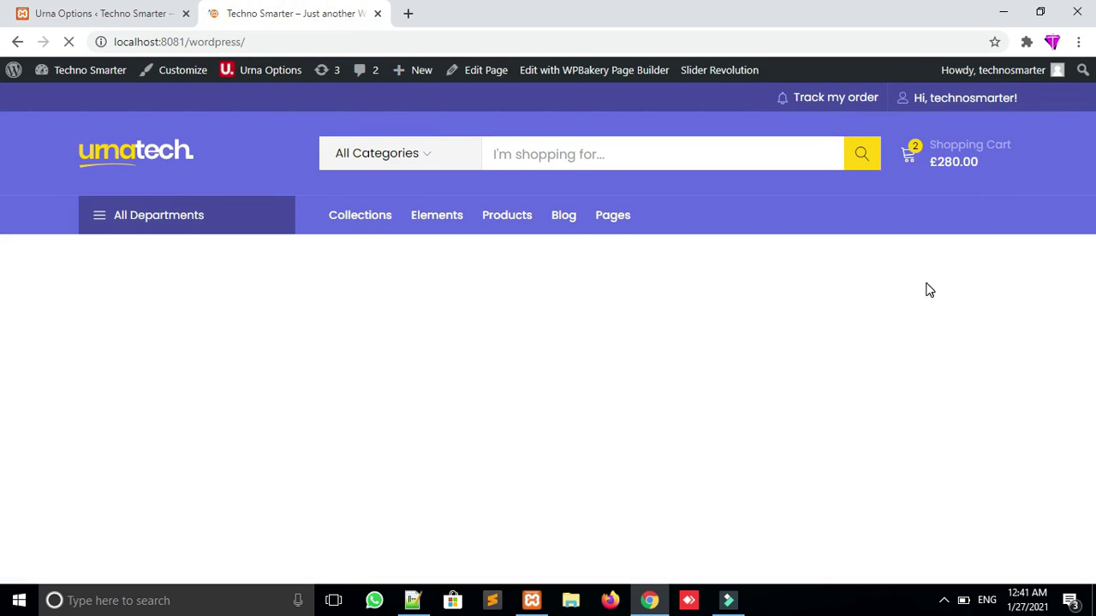
left_click(632, 161)
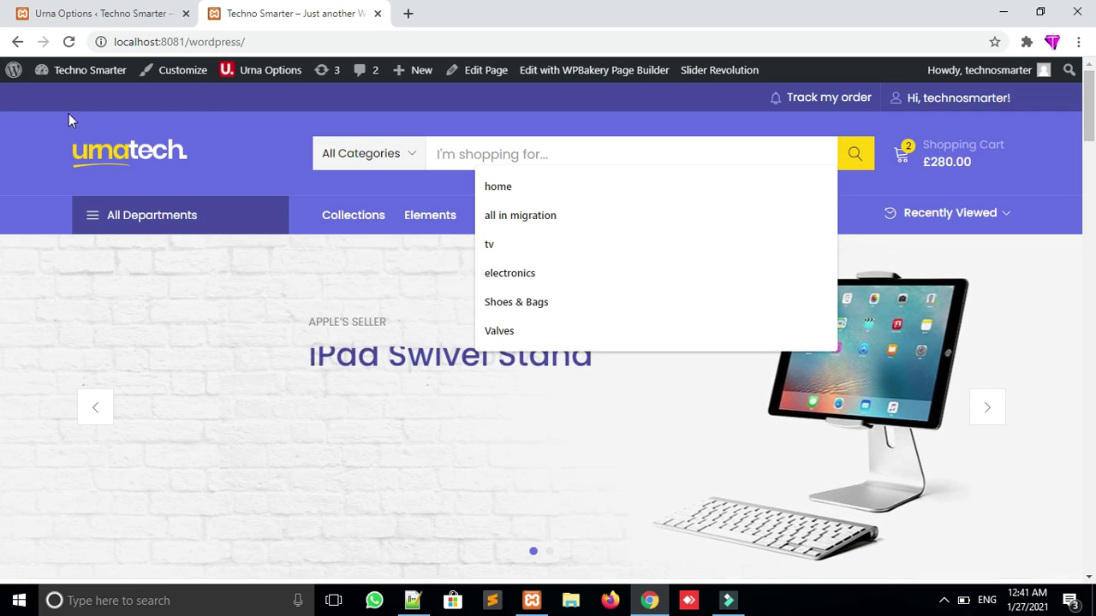
Check the pixel dimensions of logo.png in the media library from the theme's header logo upload, leaving the logo unselected
left_click(106, 10)
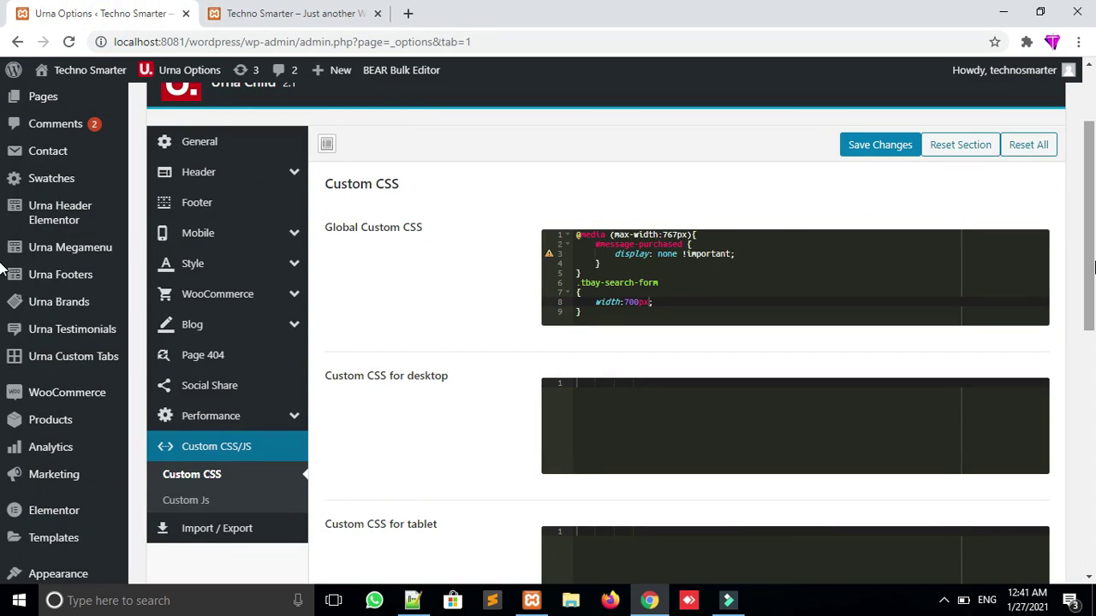
scroll(597, 257, "up", 2)
scroll(4, 214, "down", 2)
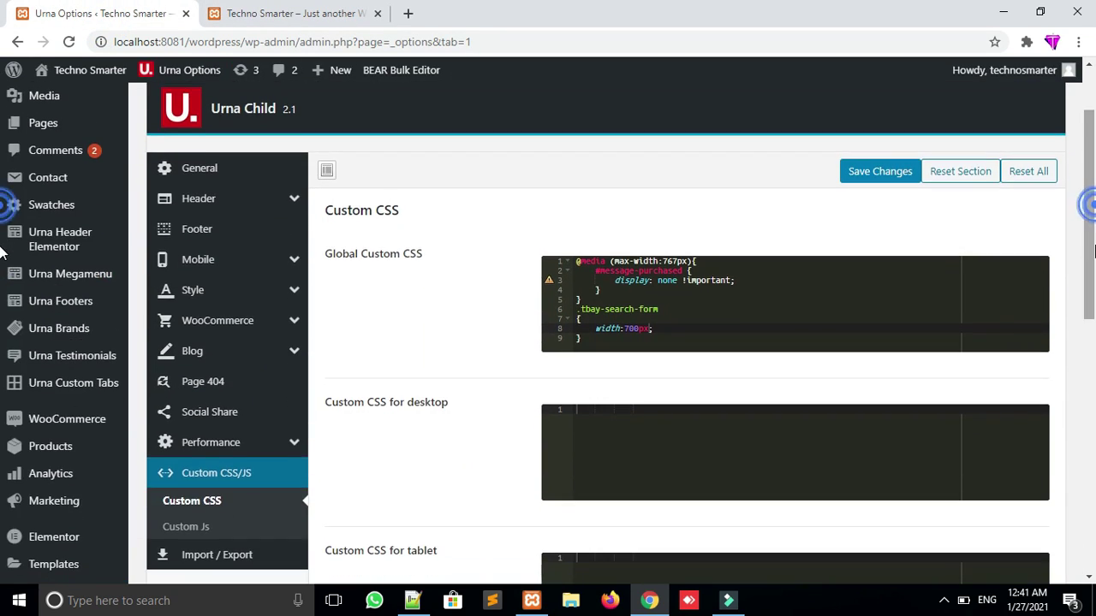
left_click(205, 199)
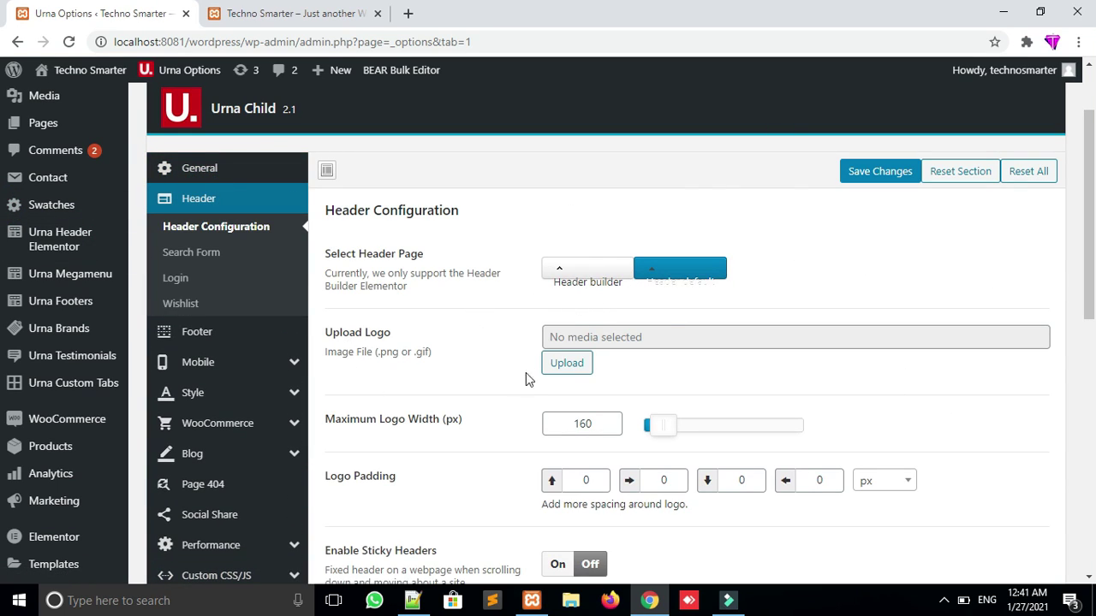
left_click(566, 364)
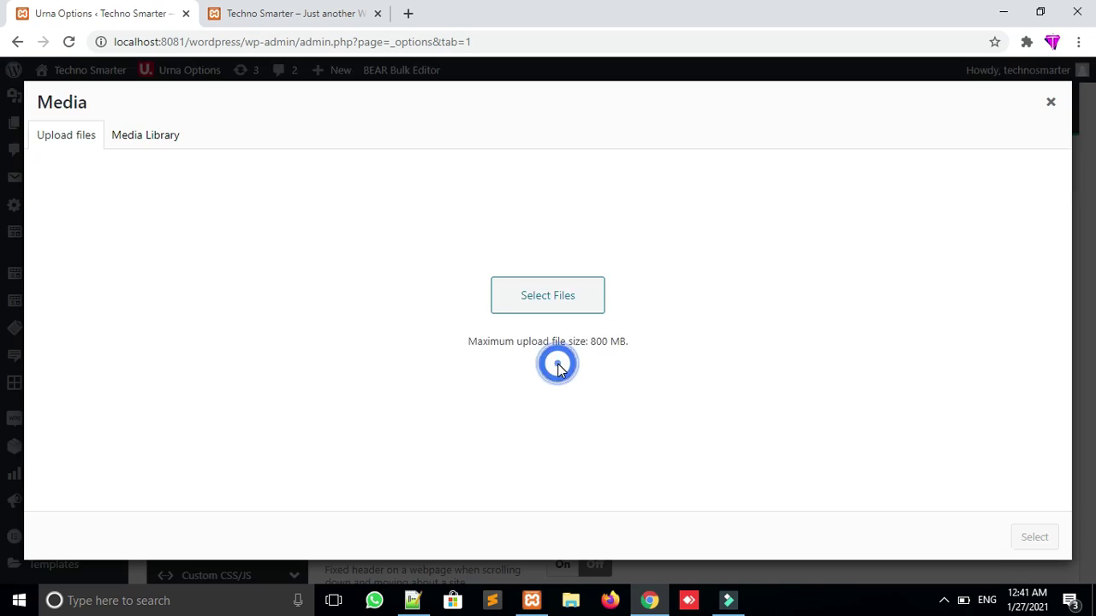
left_click(142, 138)
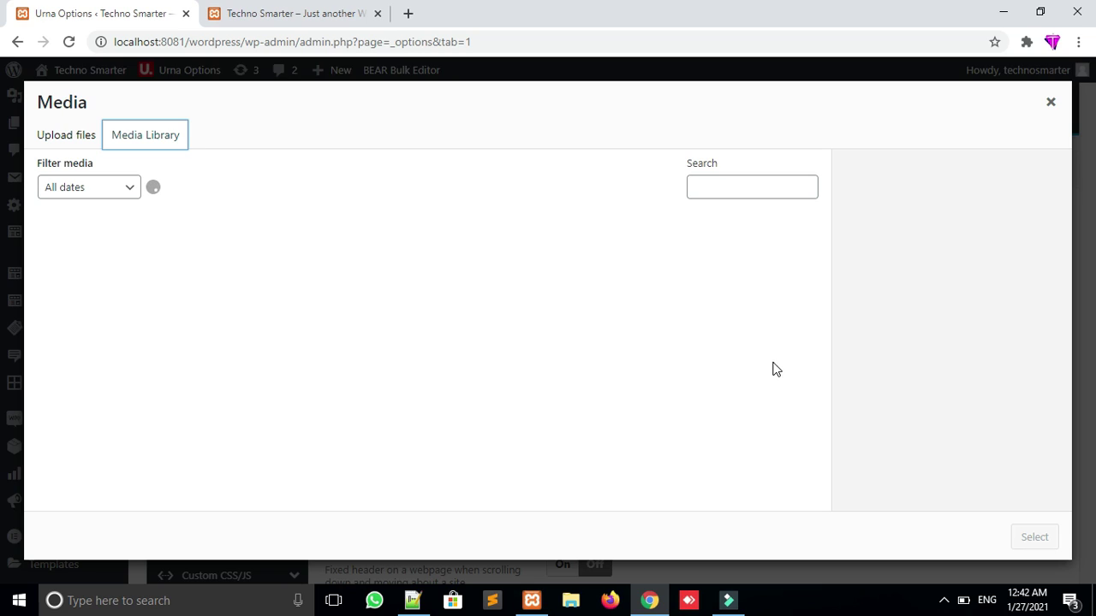
left_click(197, 265)
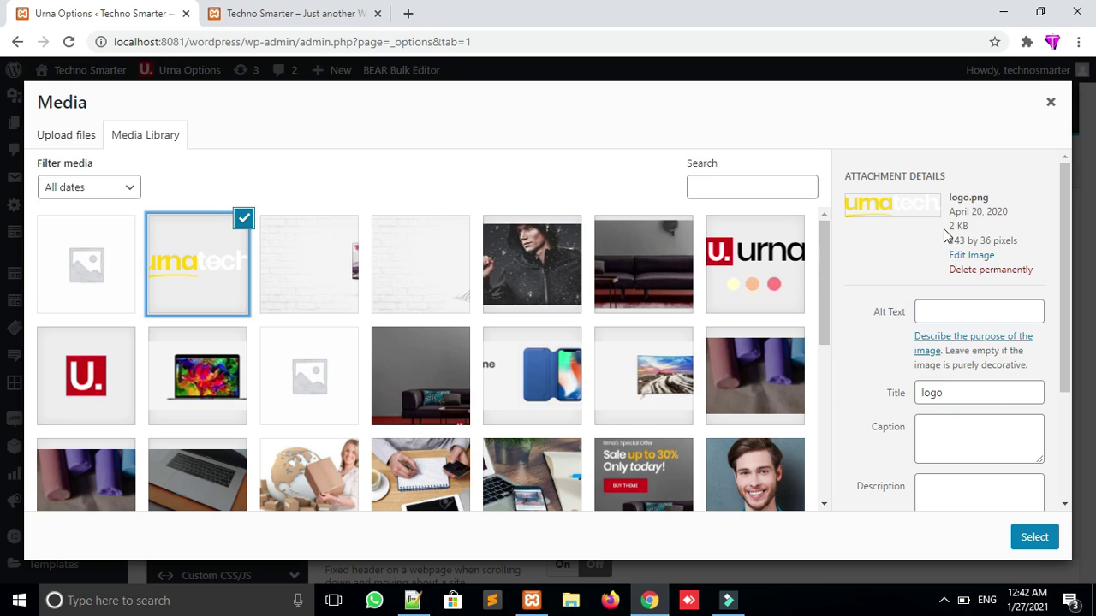
triple_click(947, 237)
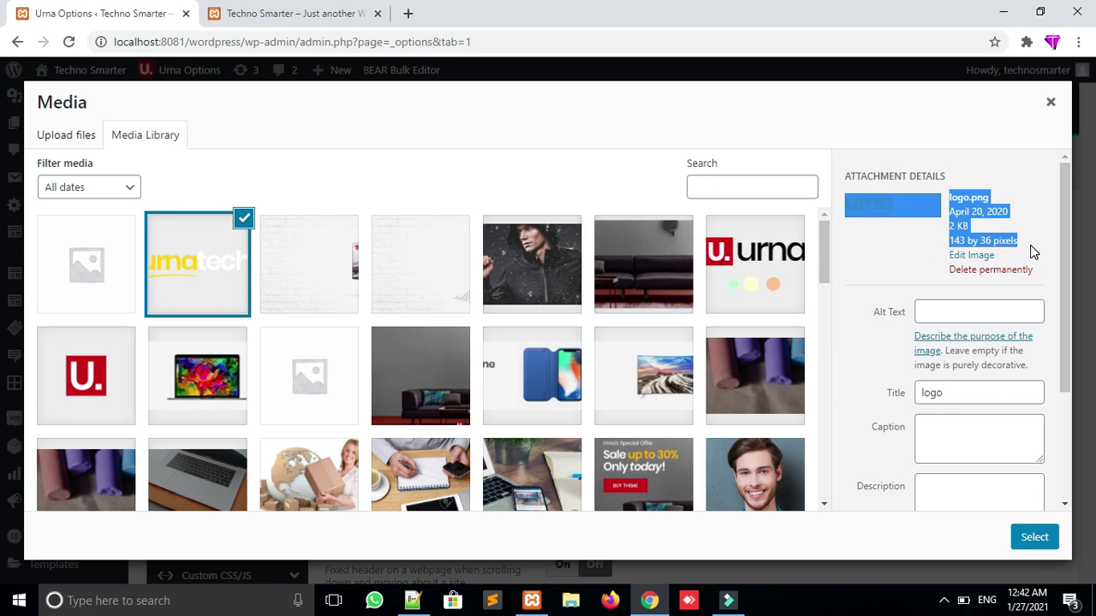
left_click(1030, 245)
left_click_drag(1028, 242, 951, 241)
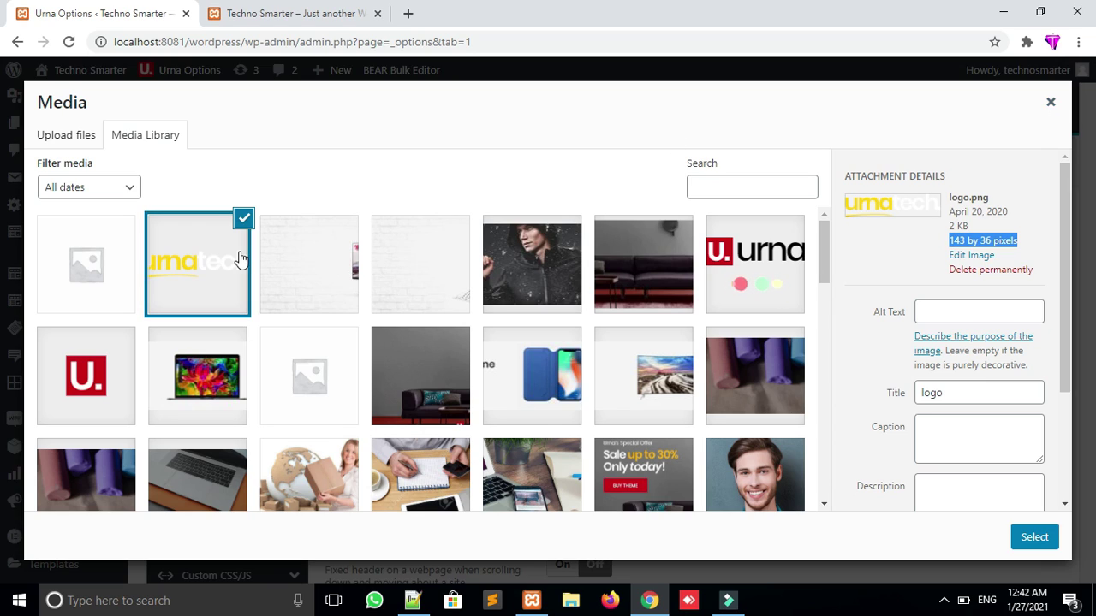
left_click(1051, 104)
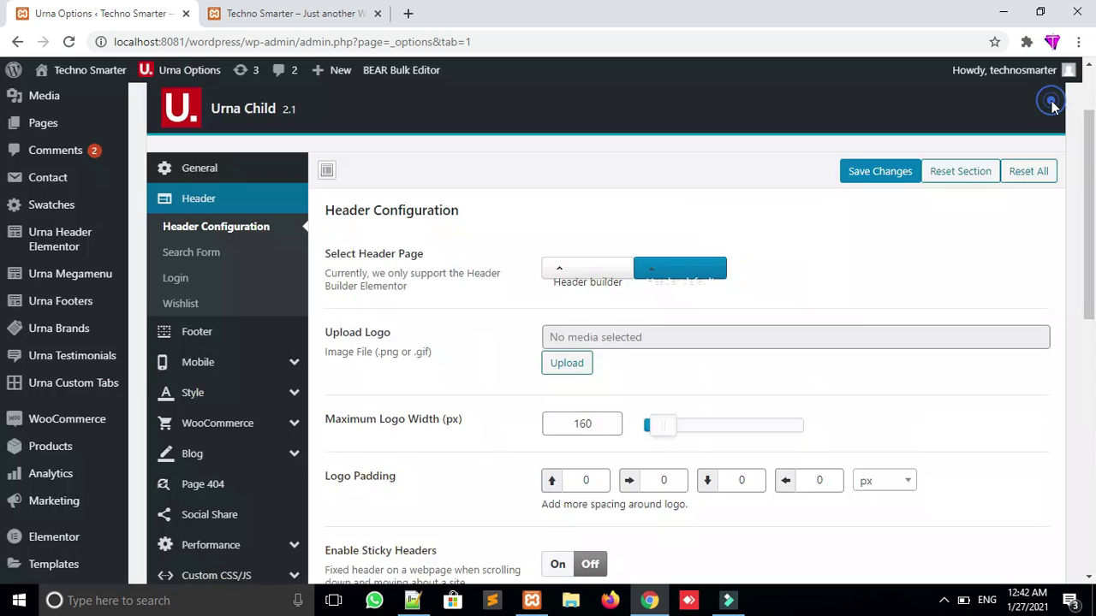
Review the theme's mobile header settings and its logo upload, closing the media library without choosing an image
left_click(274, 370)
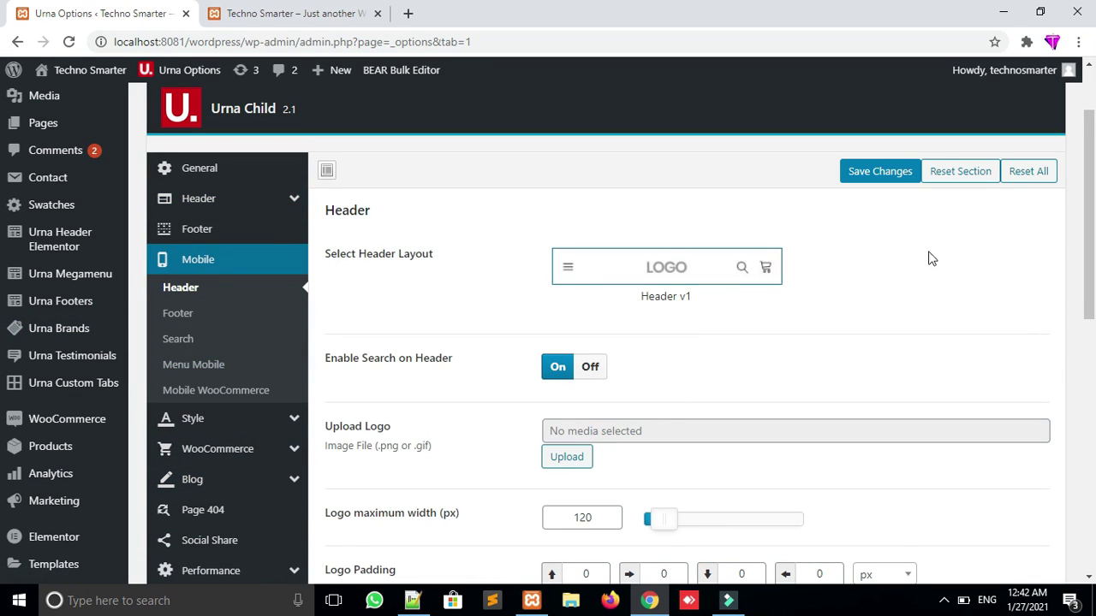
left_click_drag(1085, 218, 1086, 243)
left_click(552, 394)
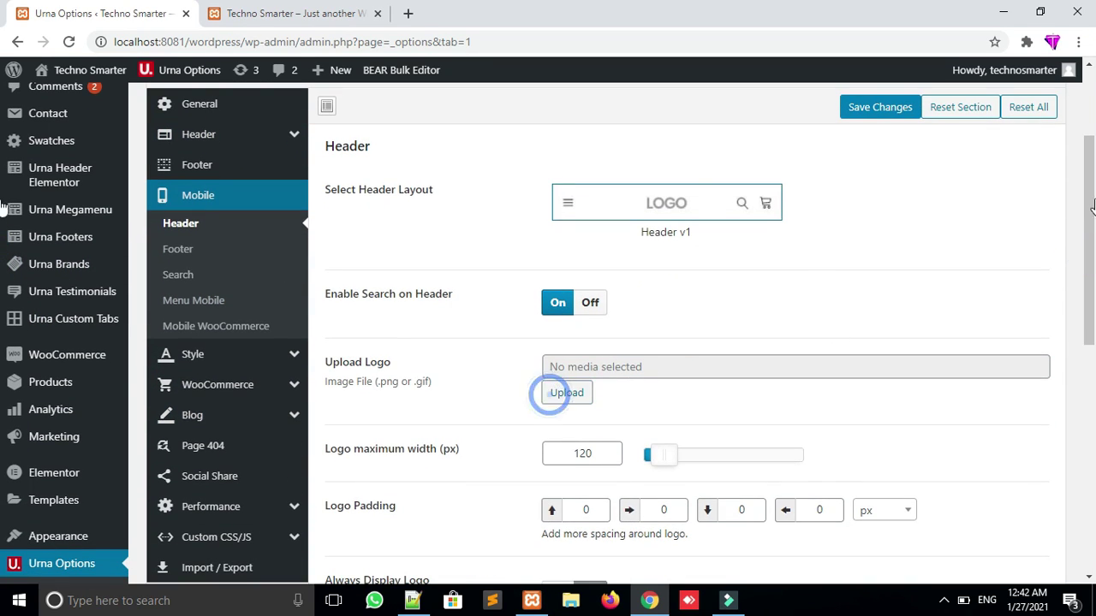
left_click(1056, 103)
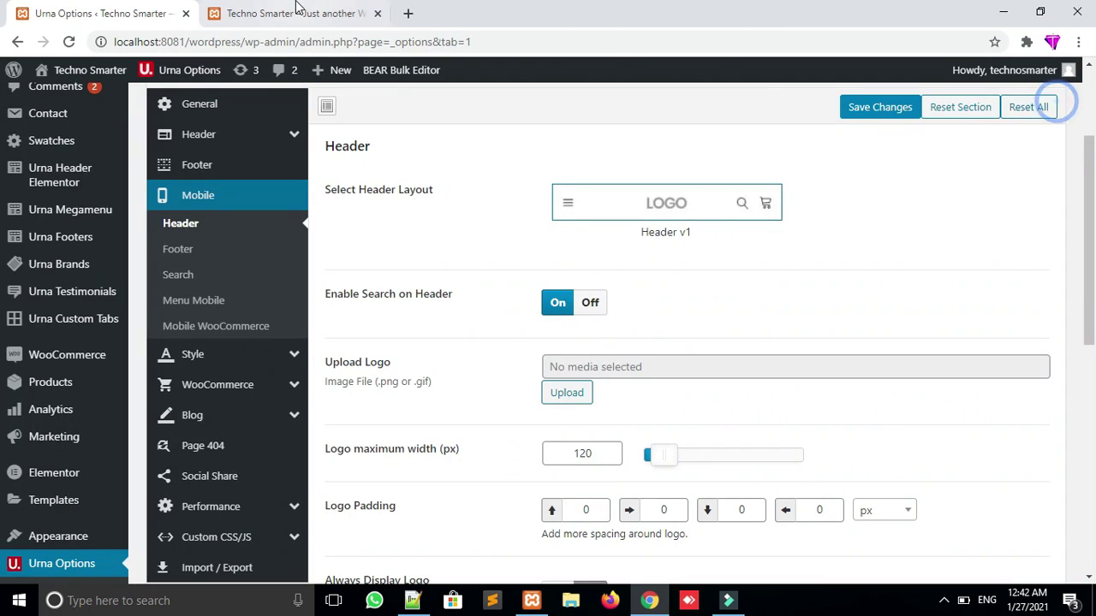
Check the category list under All Departments on the store homepage
left_click(296, 10)
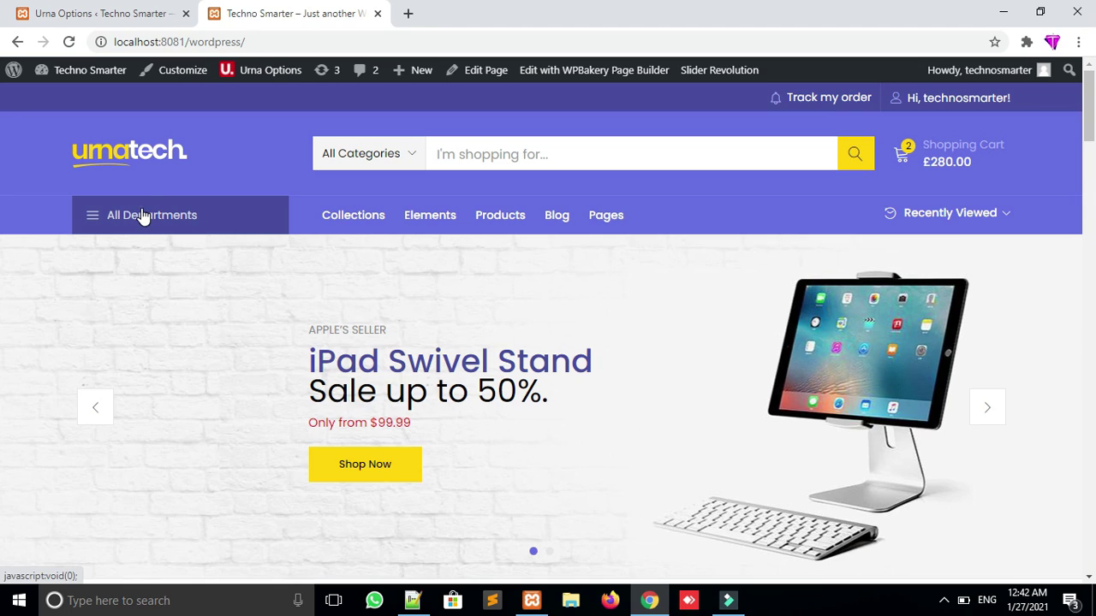
left_click(142, 213)
mouse_move(169, 255)
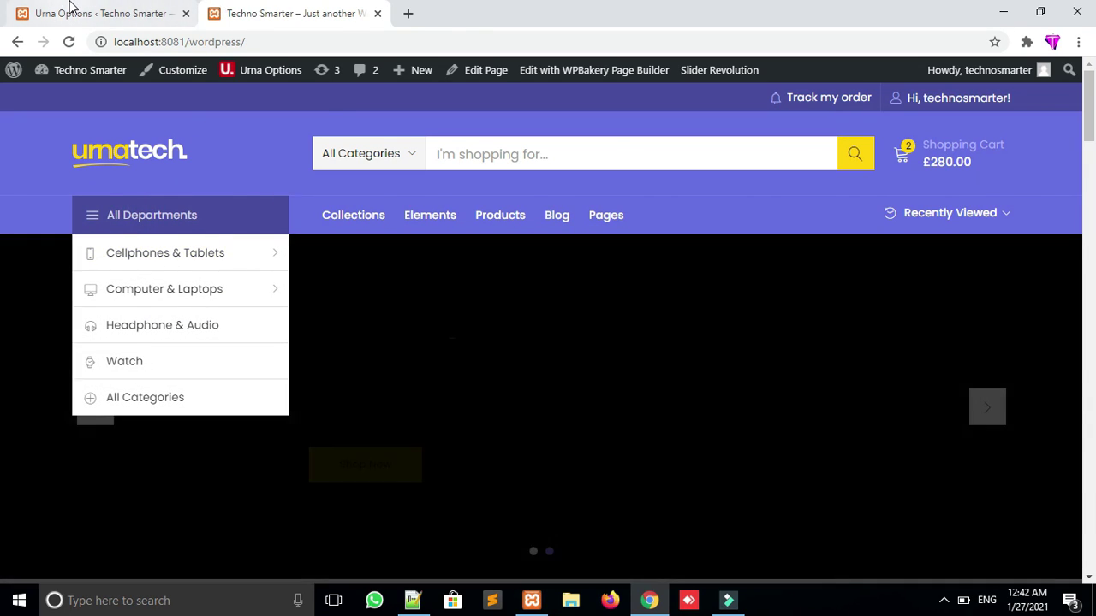
Return to the Urna theme options and go to the WordPress Menus page under Appearance
left_click(68, 13)
left_click_drag(1089, 169, 1094, 256)
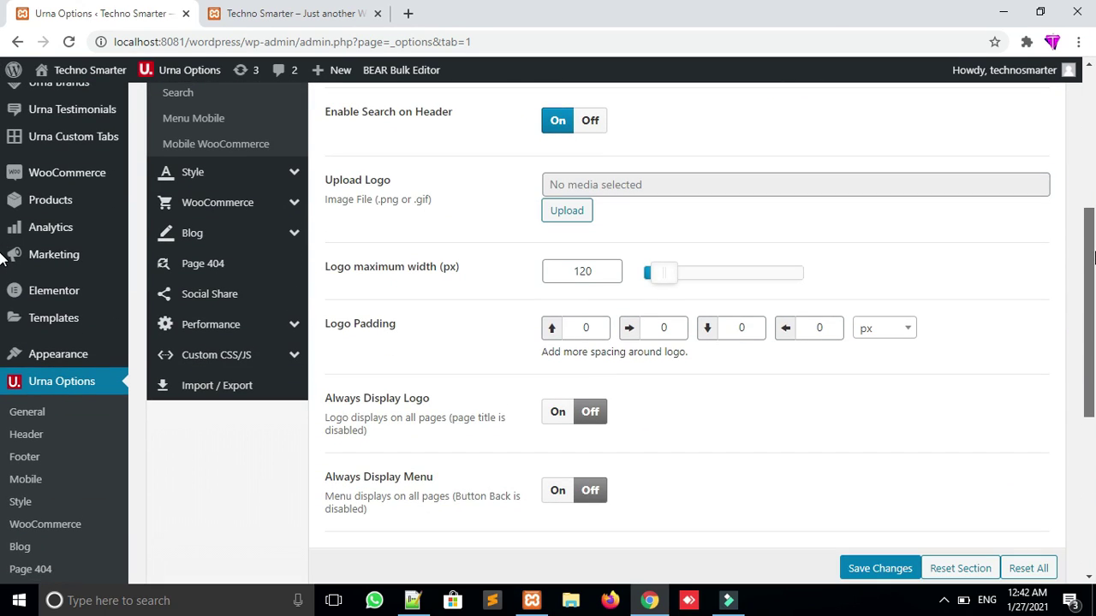
mouse_move(56, 353)
left_click(155, 425)
Go back to the store homepage and expand the All Departments list again
left_click(283, 14)
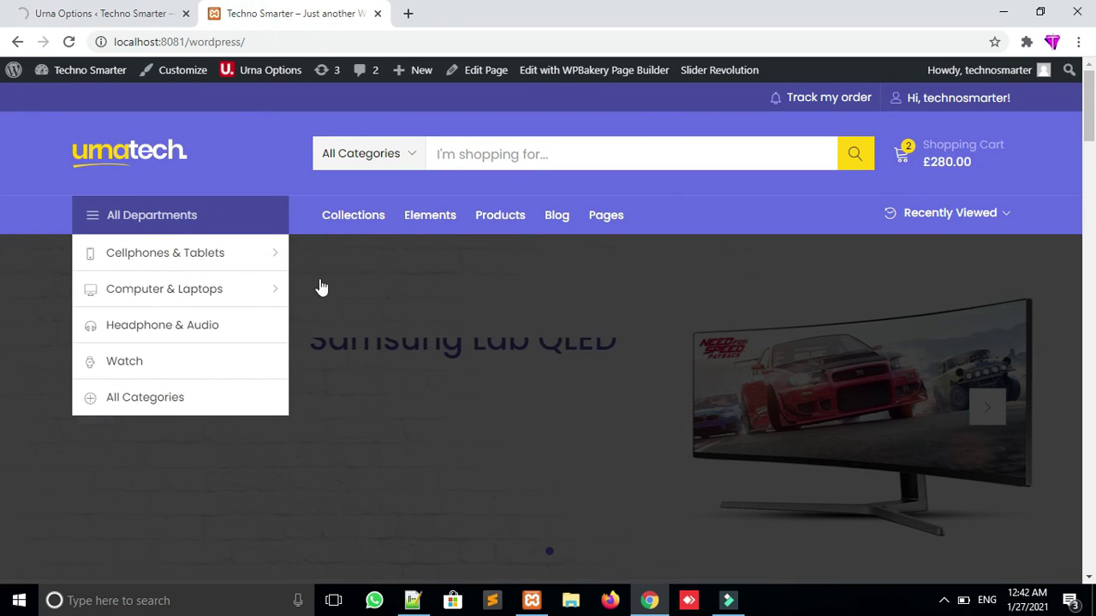
left_click(146, 214)
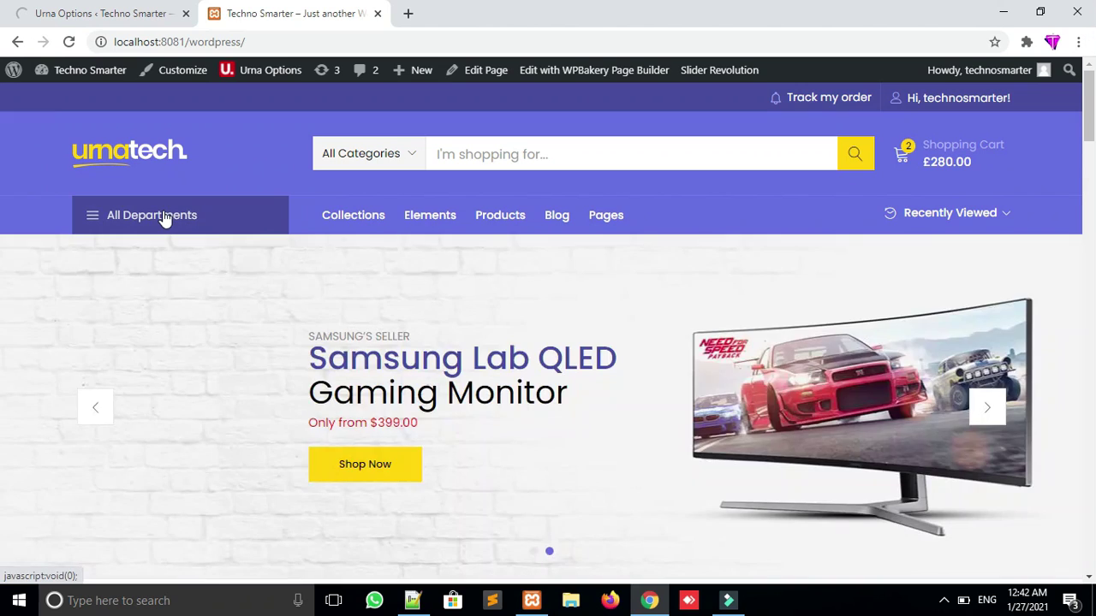
left_click(163, 215)
mouse_move(151, 259)
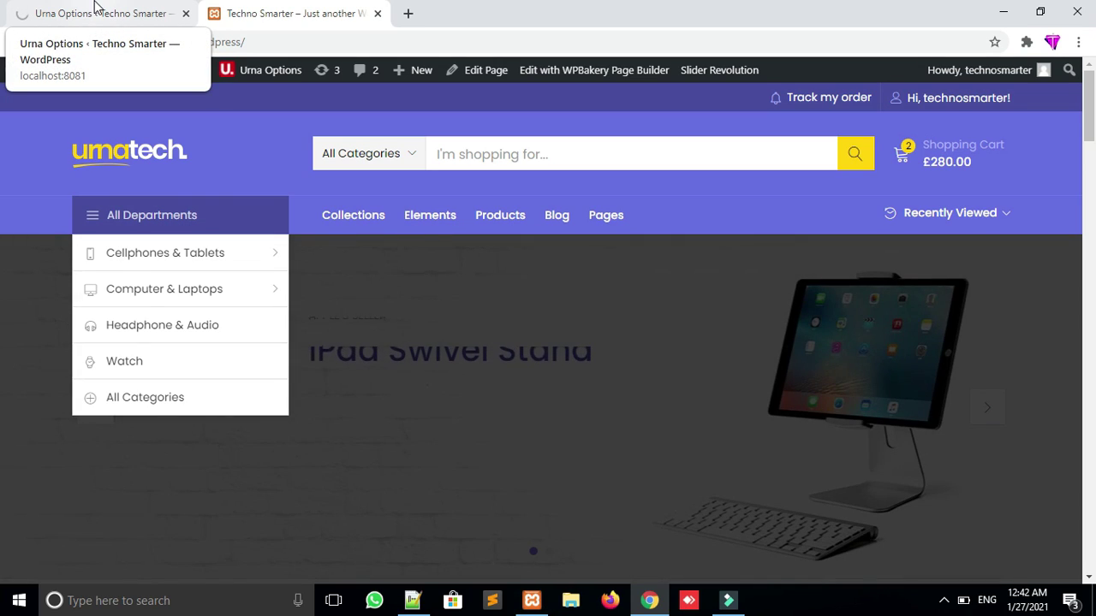
Load Main Menu (Primary Menu, Mobile Menu) for editing on the WordPress Menus page
left_click(94, 9)
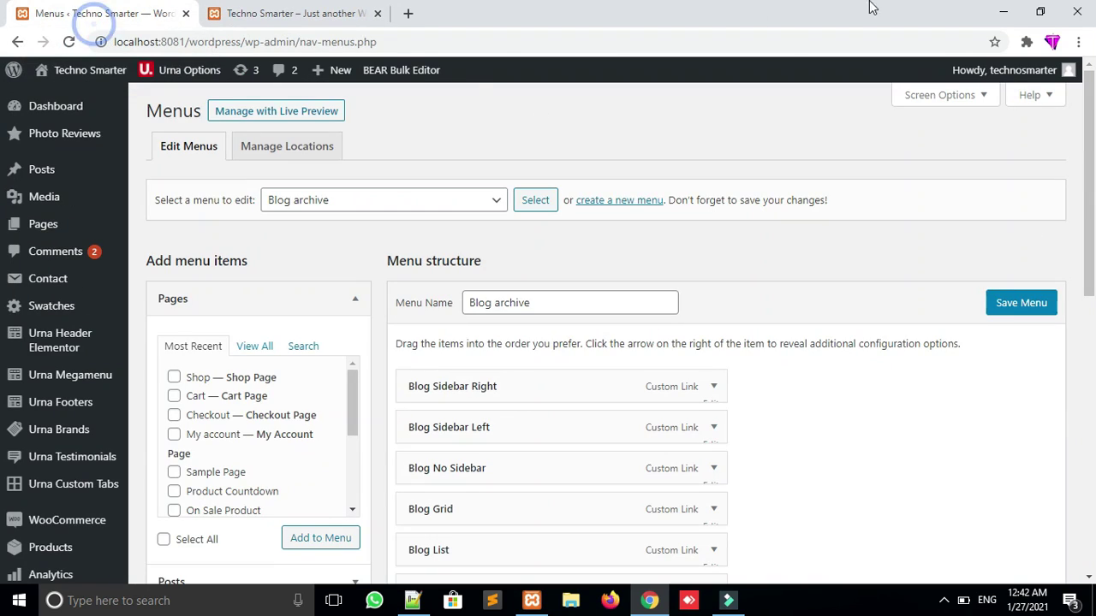
scroll(771, 257, "down", 1)
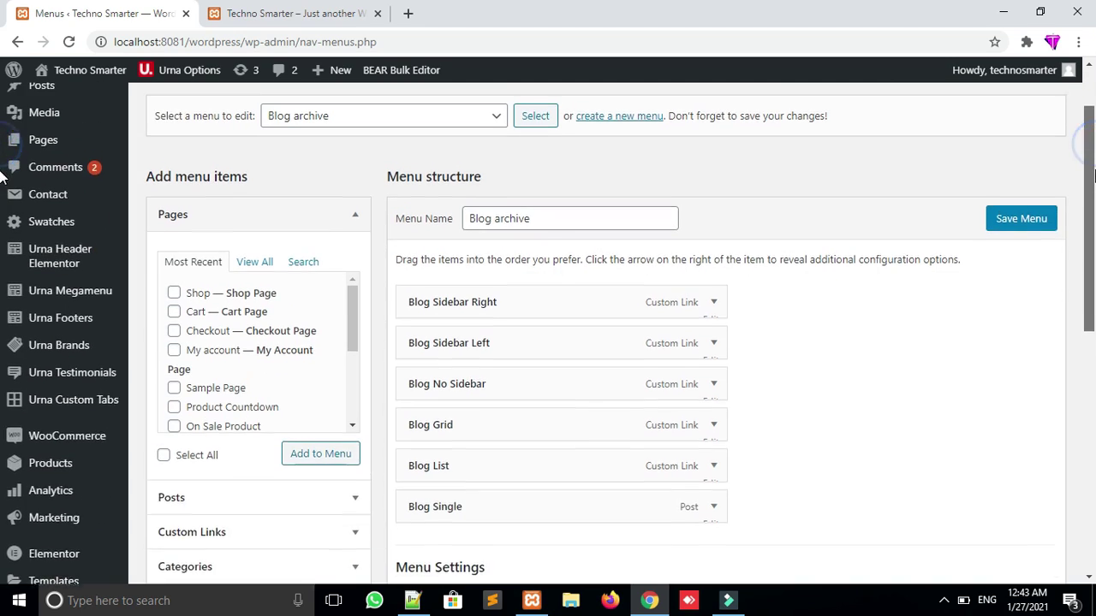
scroll(563, 161, "up", 1)
left_click(470, 166)
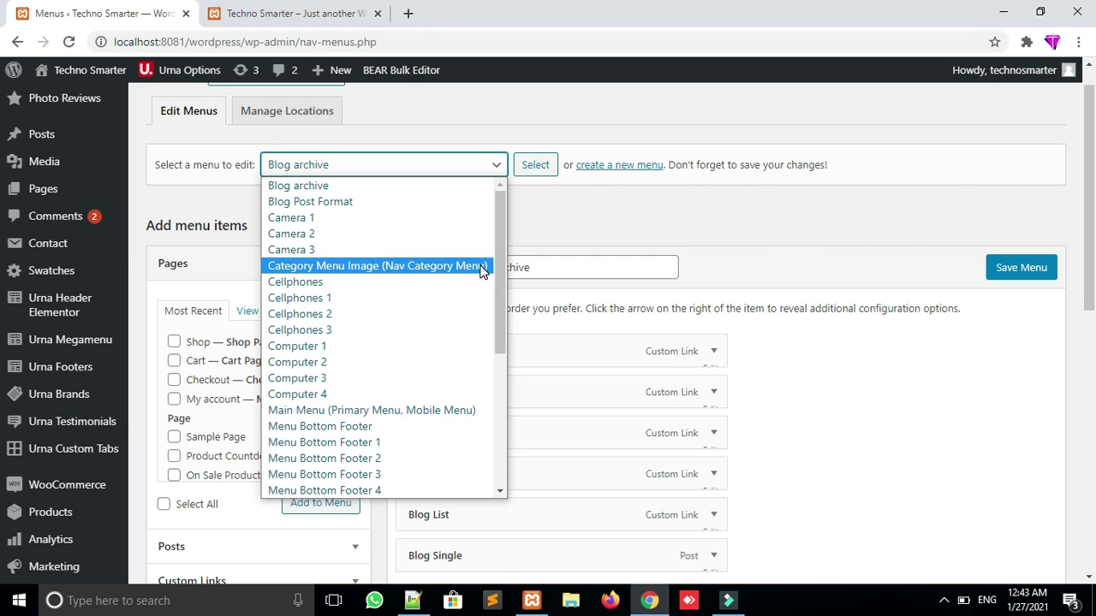
left_click_drag(505, 306, 502, 333)
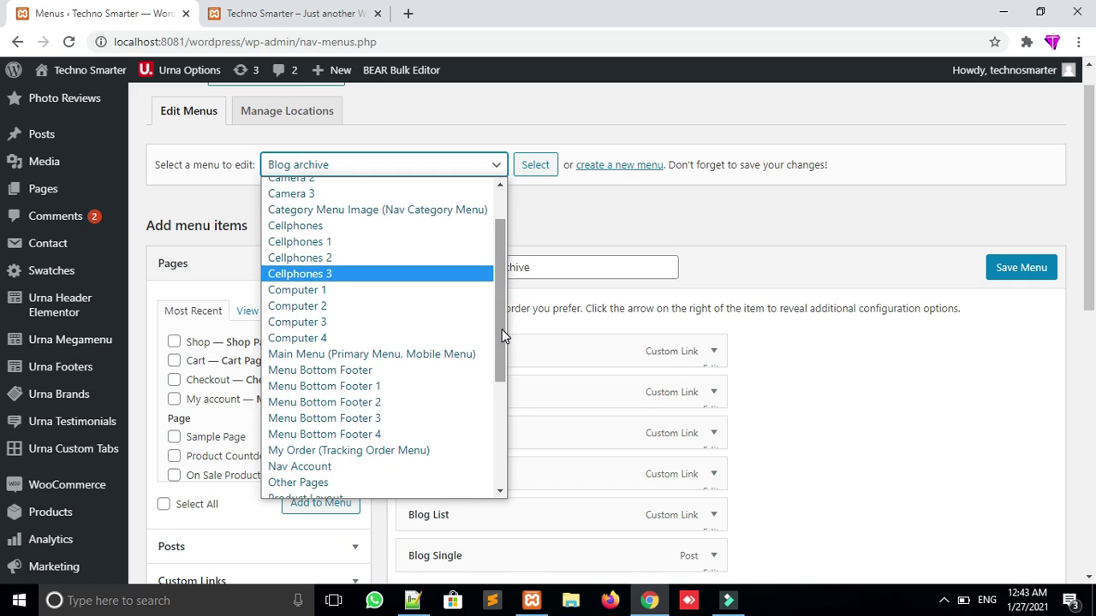
left_click(395, 361)
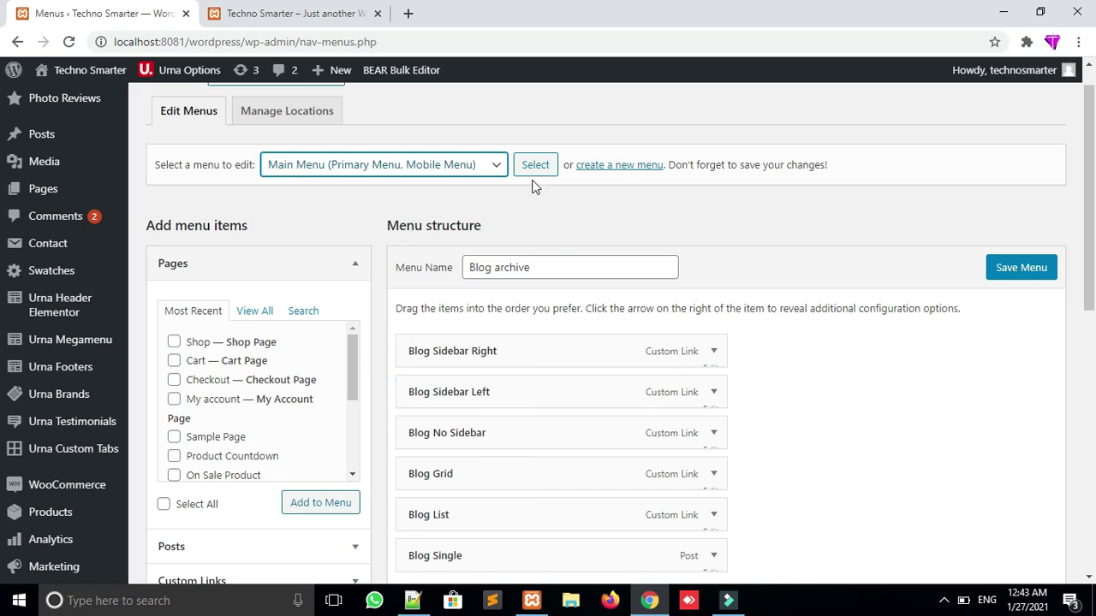
left_click(534, 167)
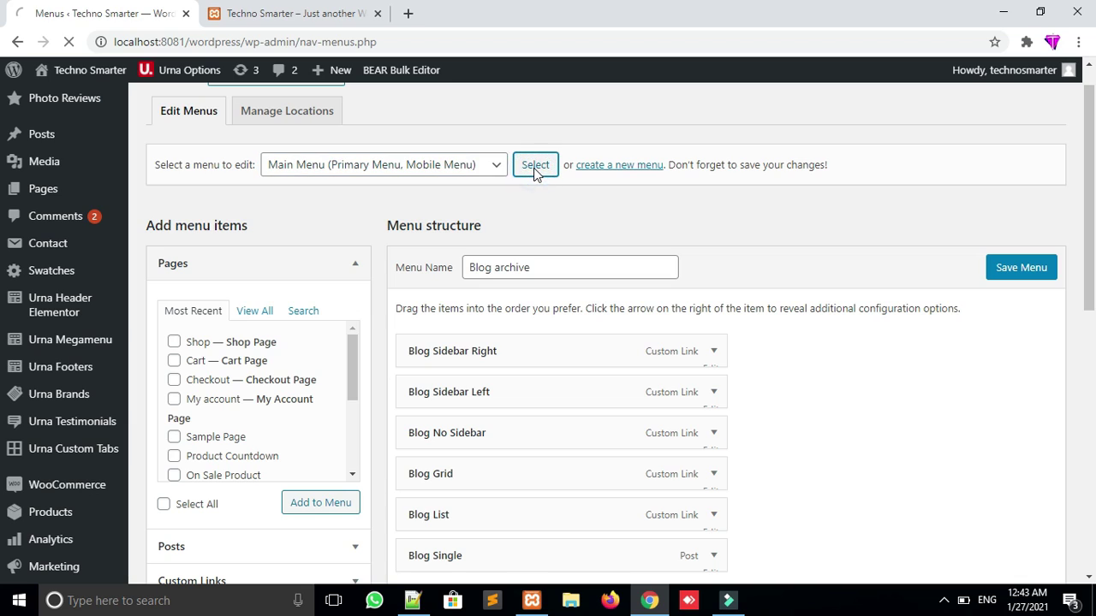
Compare the store homepage's navigation bar with the items and display locations of the Main Menu
left_click(352, 167)
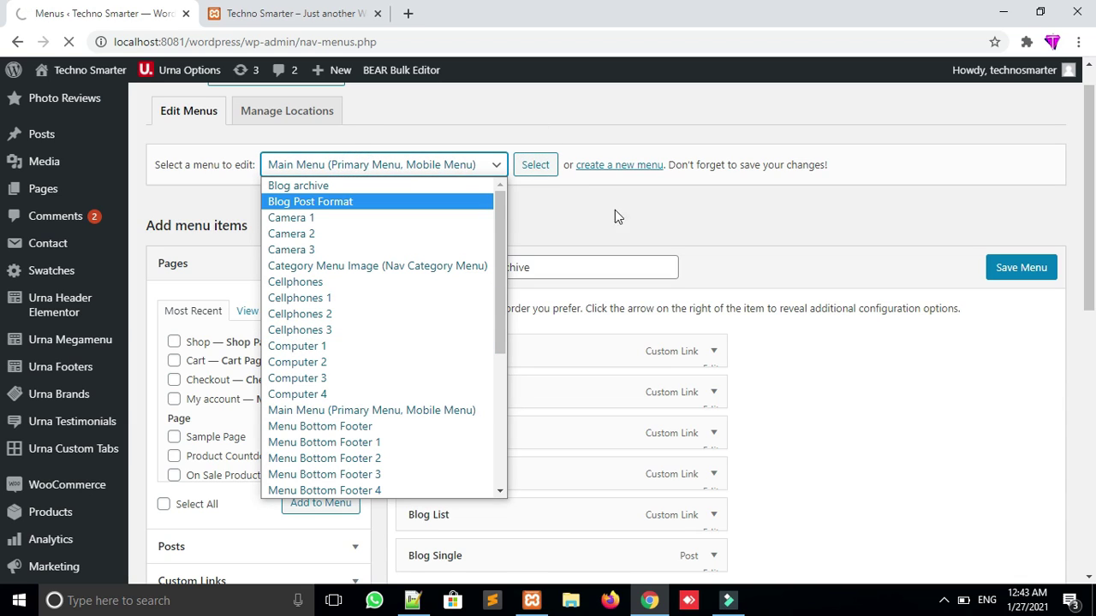
left_click(226, 15)
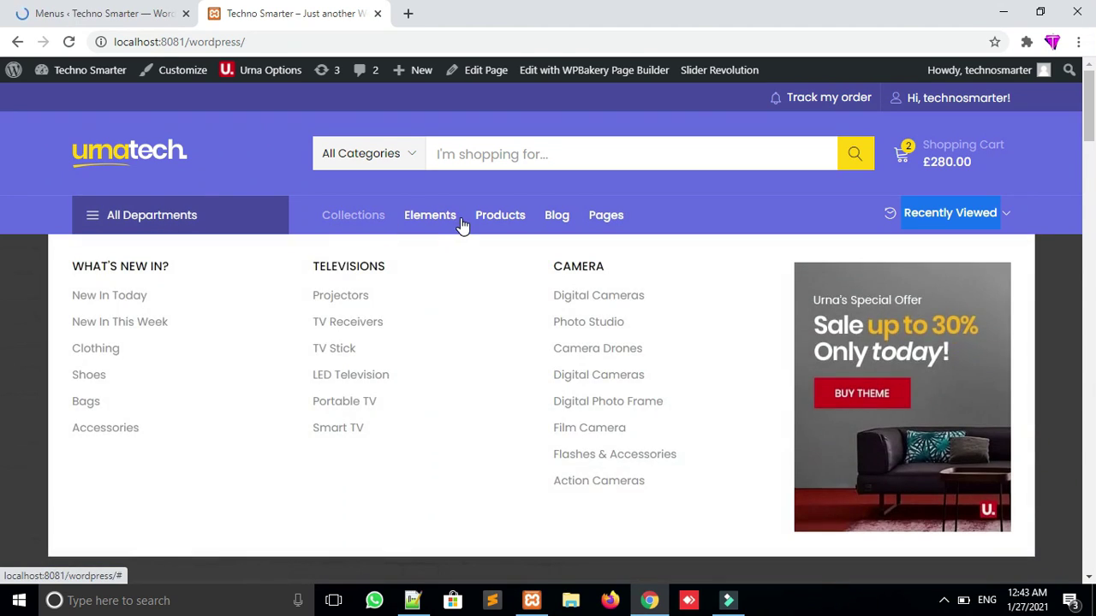
left_click(70, 13)
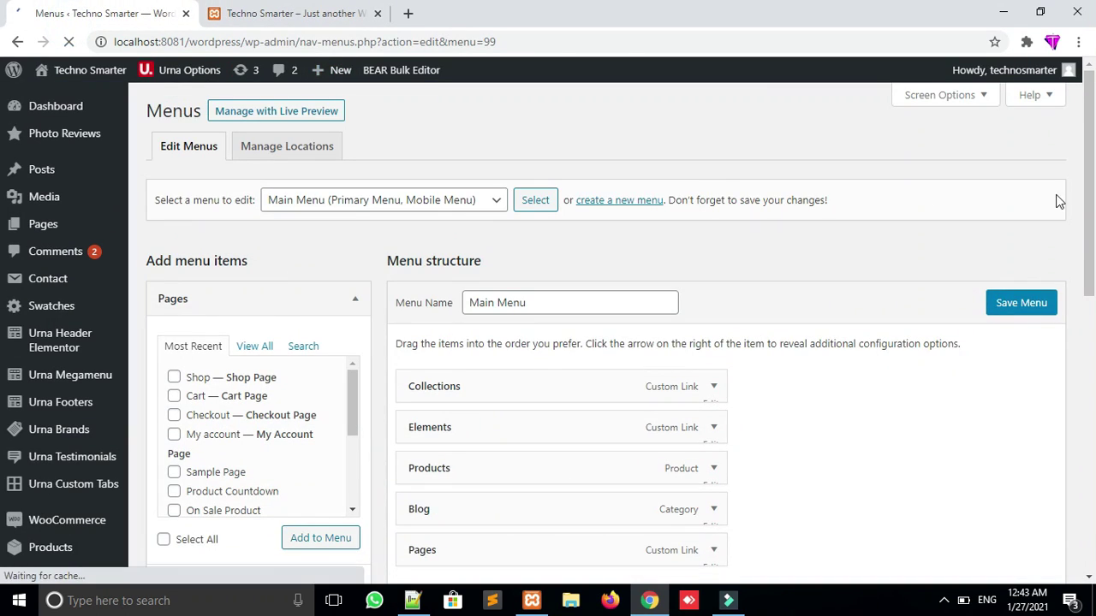
scroll(4, 272, "down", 3)
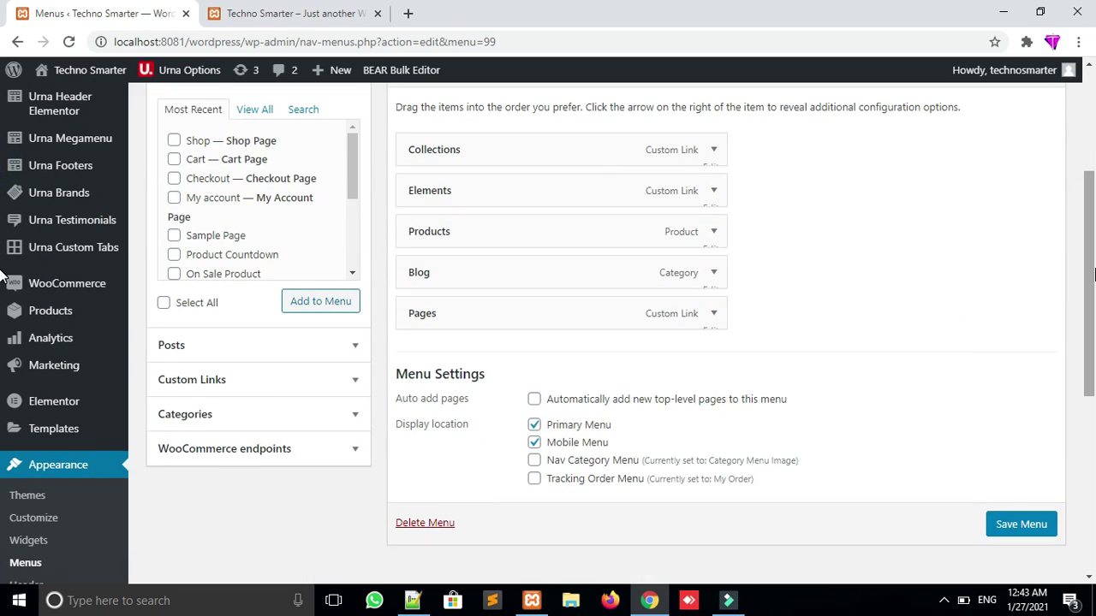
scroll(2, 270, "up", 2)
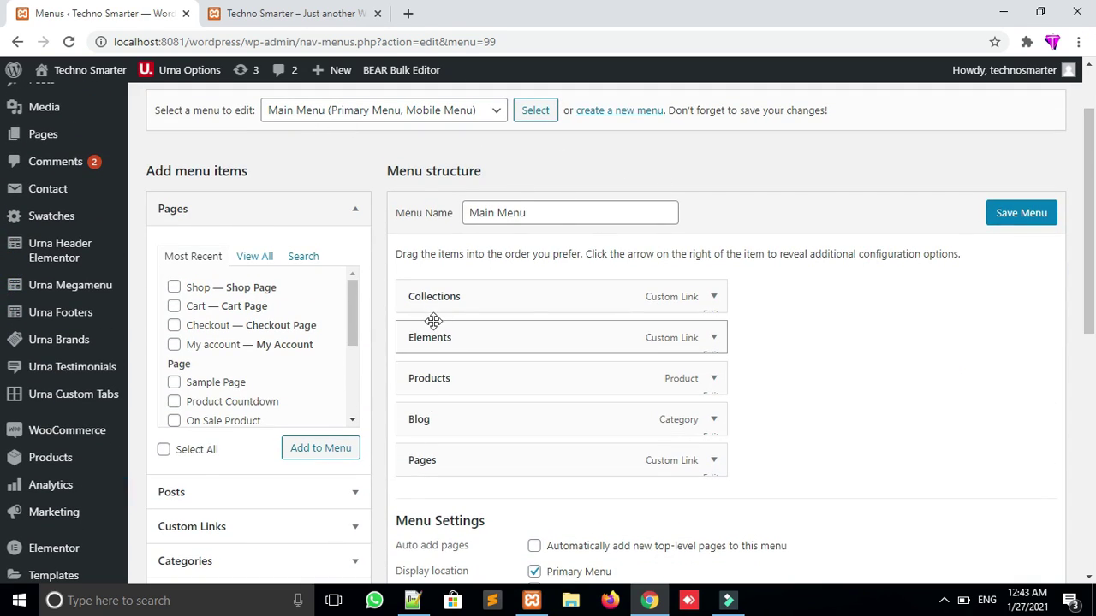
Remove the Pages custom link from the Main Menu structure
scroll(676, 539, "down", 1)
left_click(713, 440)
scroll(2, 333, "down", 5)
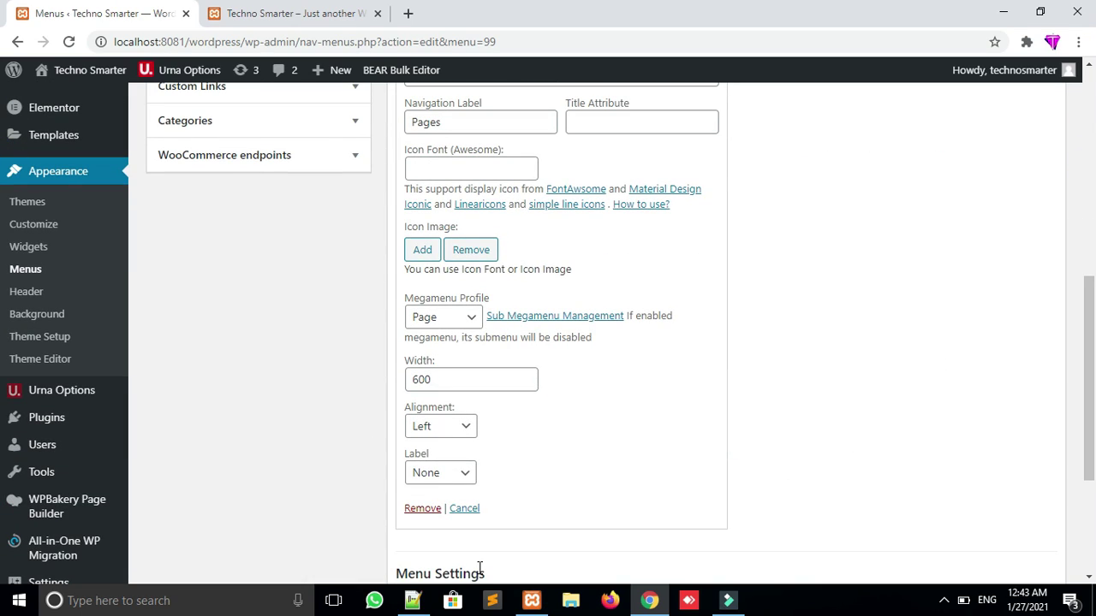
left_click(420, 509)
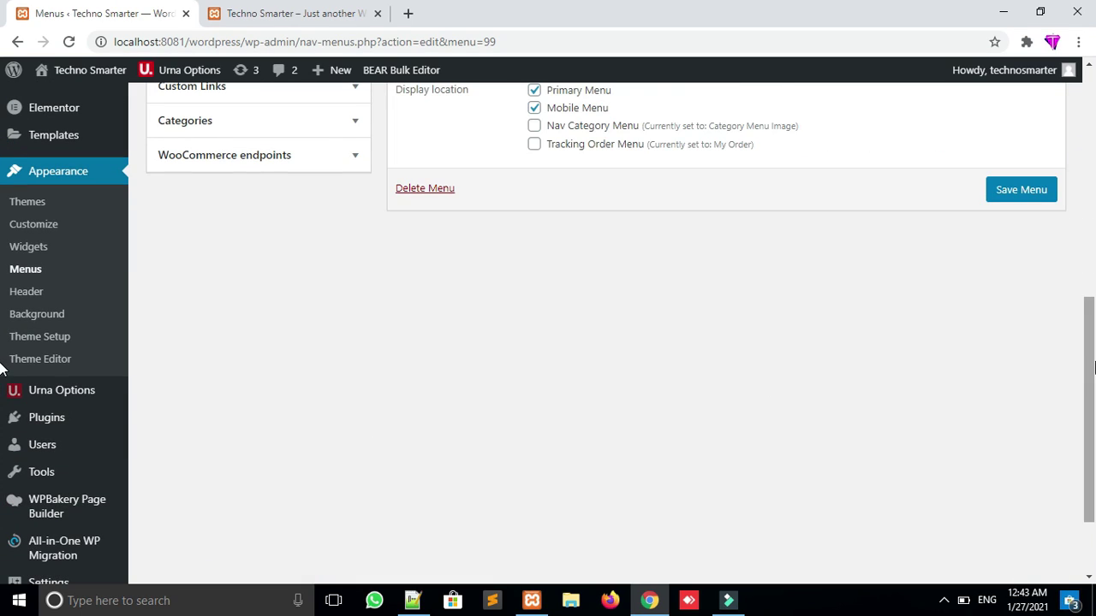
Search the pages for "home", add the Home front page to the Main Menu and move it above Collections
left_click_drag(1092, 383, 1092, 200)
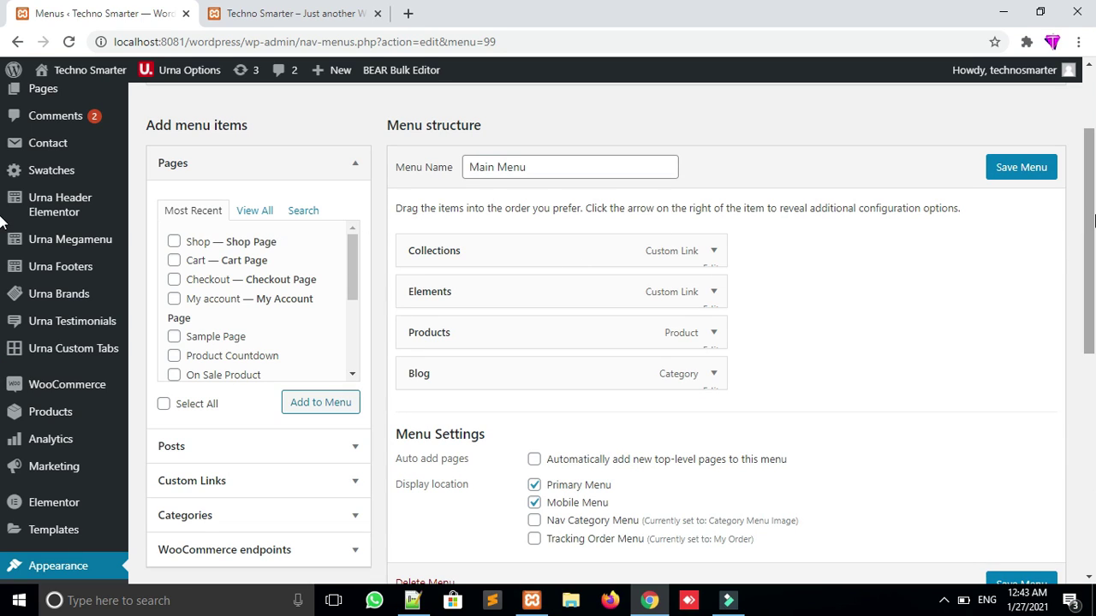
scroll(409, 257, "down", 1)
left_click(303, 187)
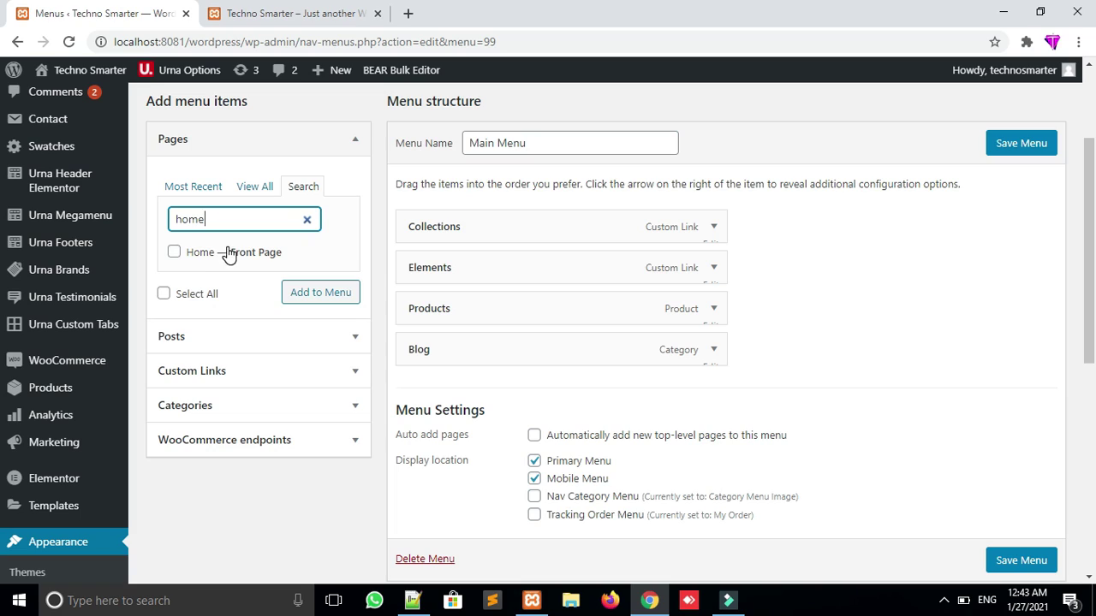
left_click(175, 254)
left_click(311, 306)
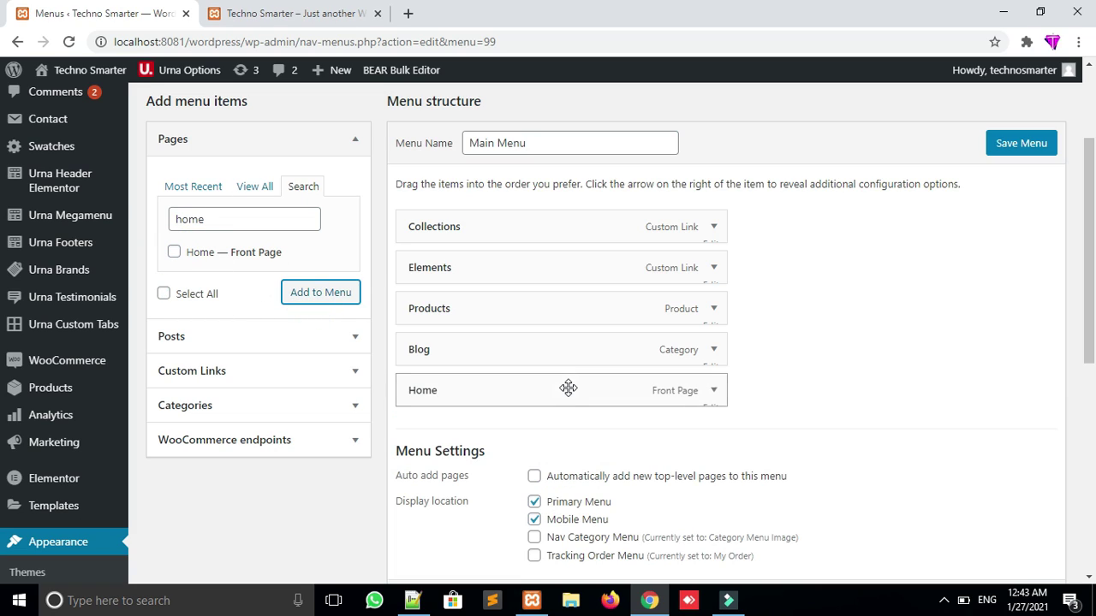
left_click_drag(572, 391, 570, 215)
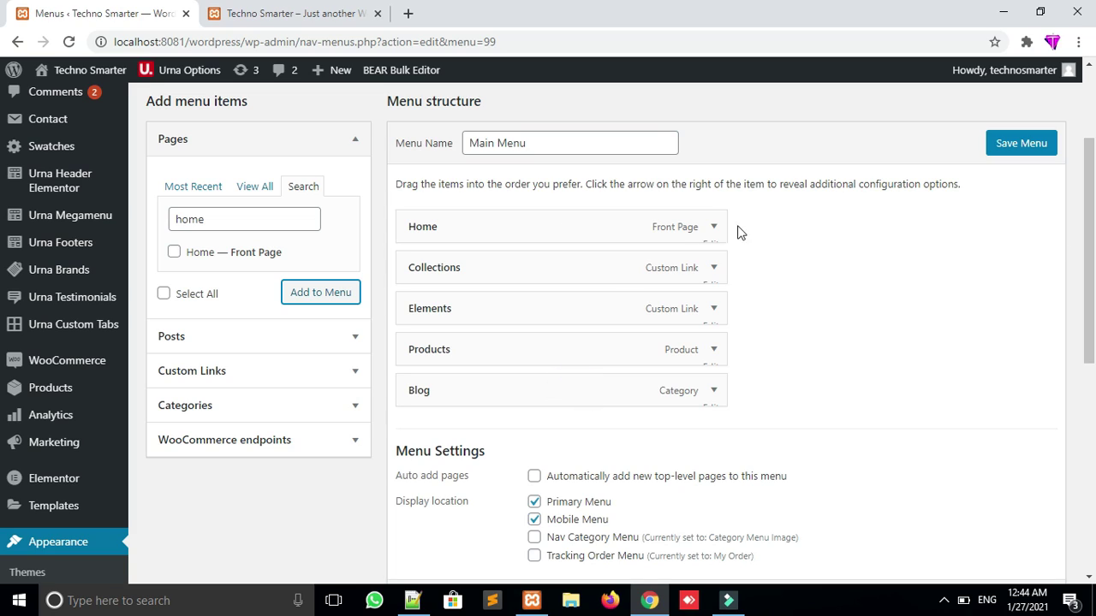
View the URL and link text fields for adding custom links to the menu, leaving them empty
left_click(202, 376)
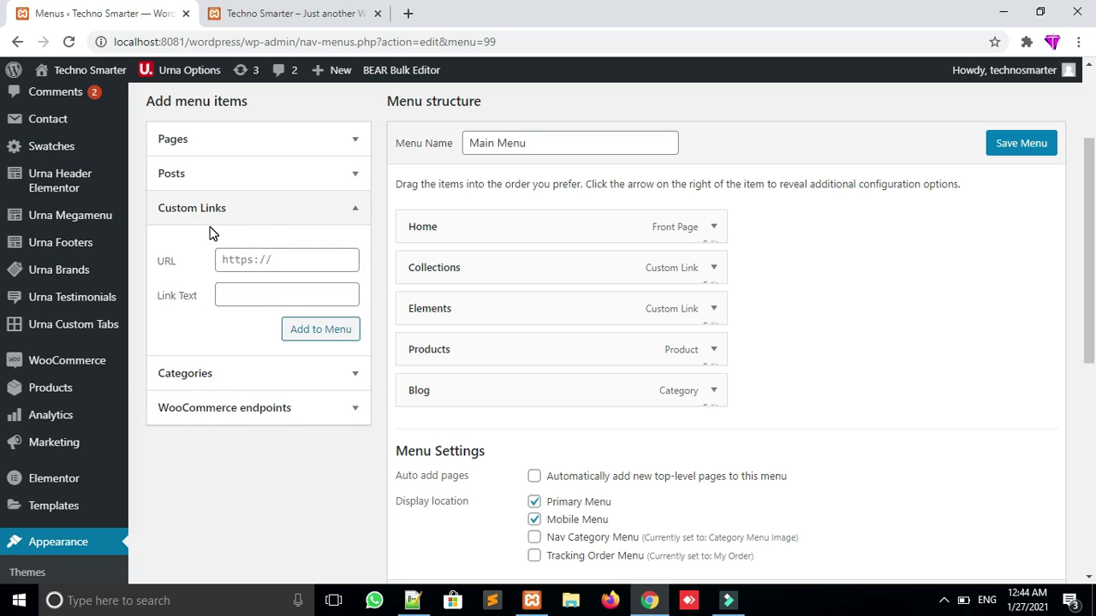
left_click(262, 257)
left_click(251, 293)
key("shift+Tab")
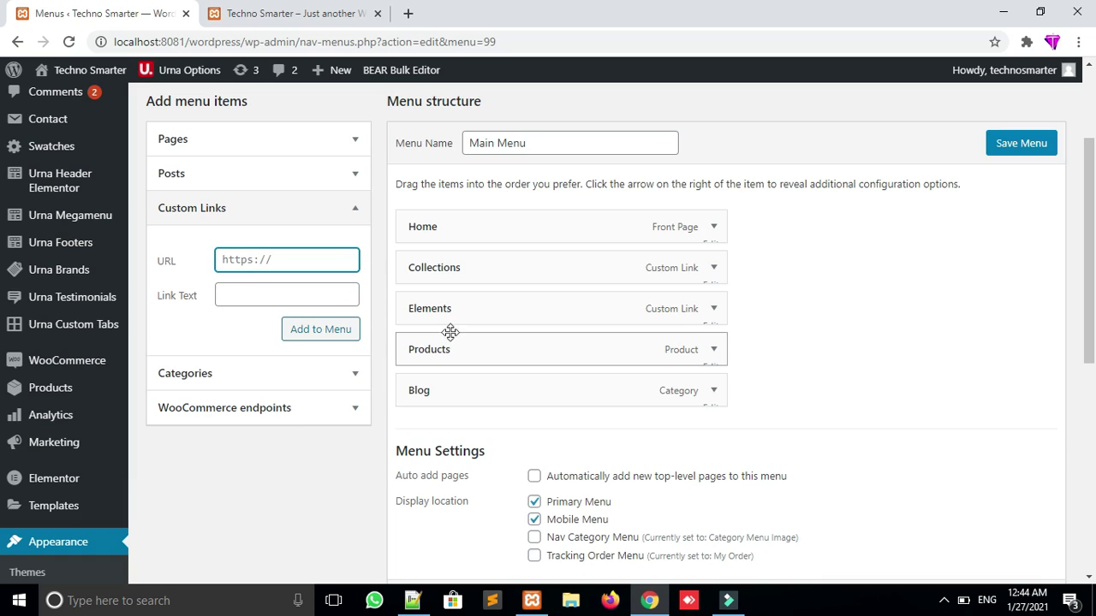
left_click(357, 213)
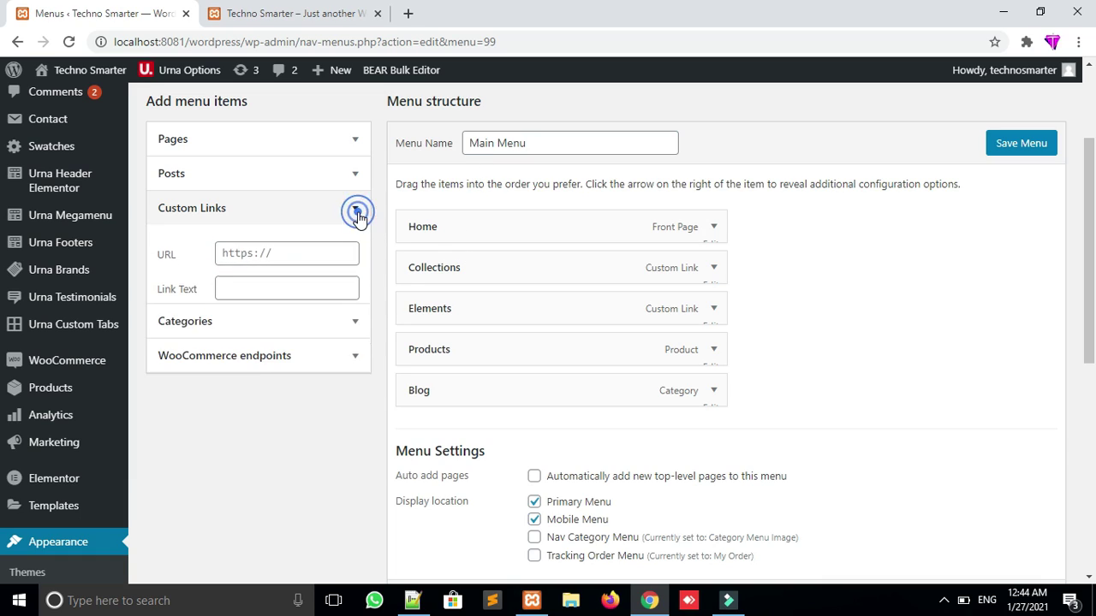
Add the Best Selling Products page to the Main Menu from the full list of pages
left_click(339, 140)
double_click(224, 220)
key("BackSpace")
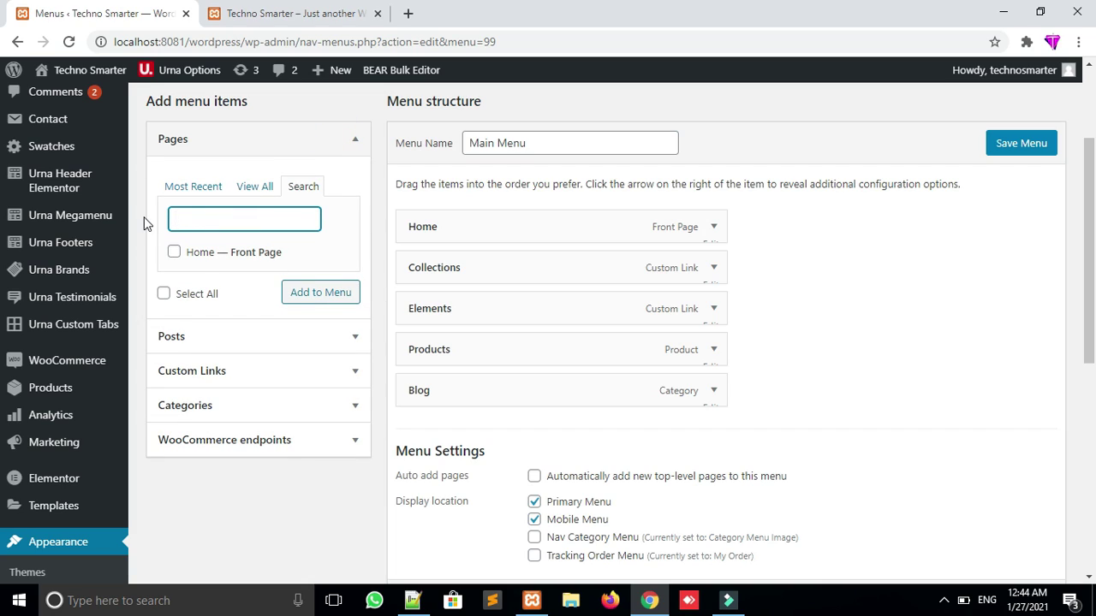
left_click(247, 188)
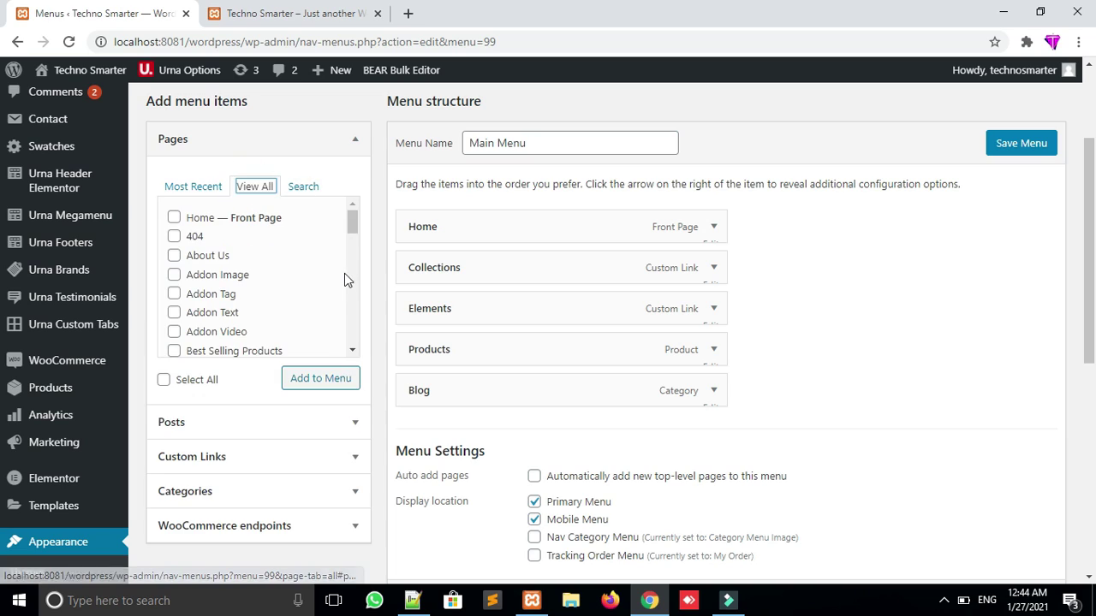
mouse_move(351, 231)
left_mouse_down()
mouse_move(355, 334)
mouse_move(367, 244)
left_mouse_up()
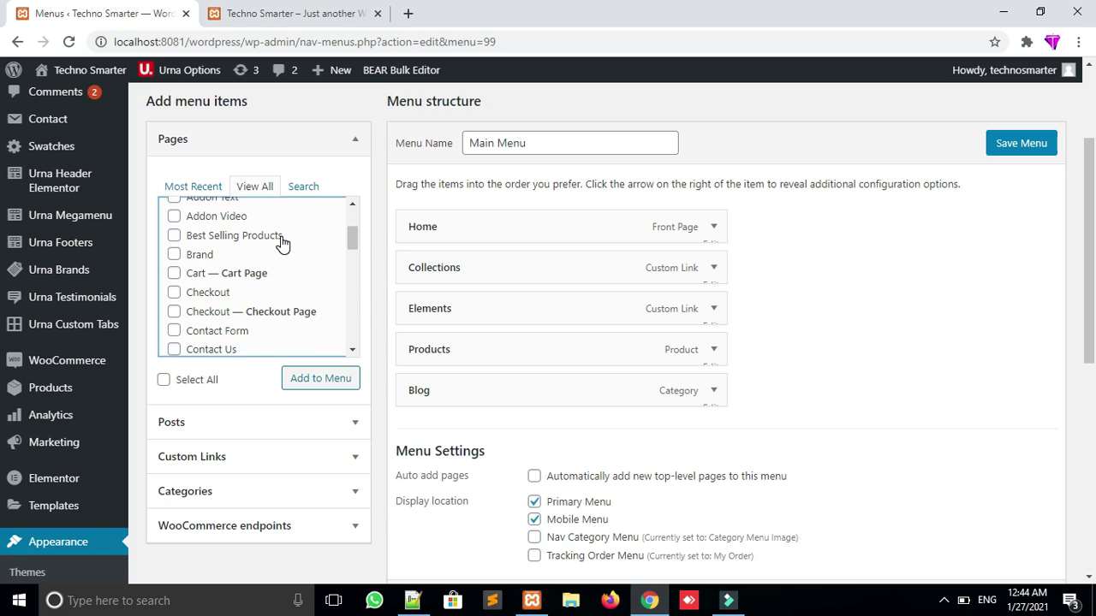
left_click(174, 237)
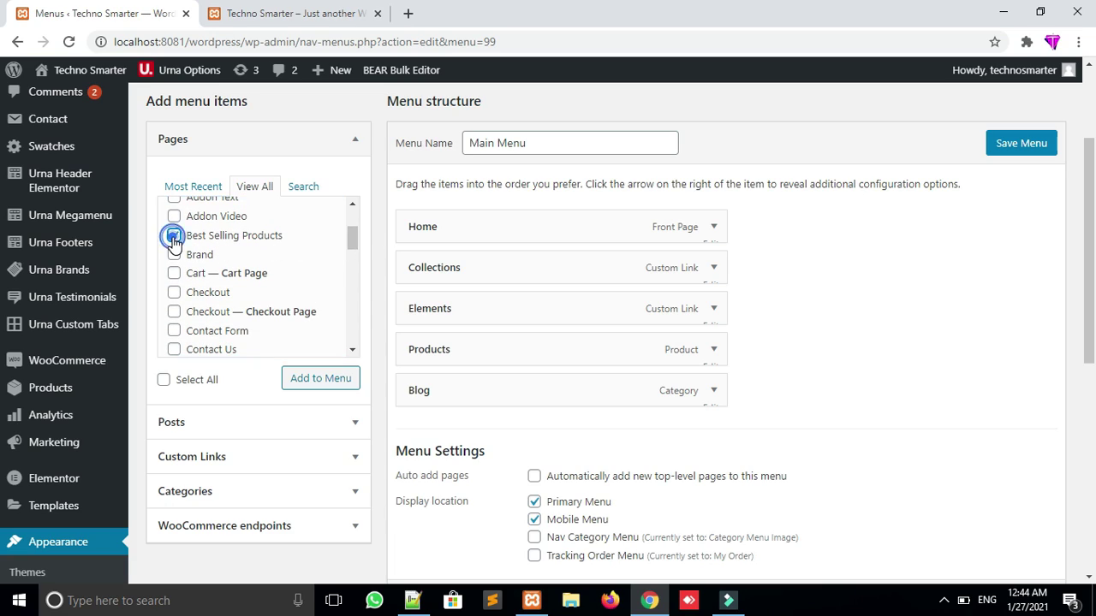
left_click(338, 382)
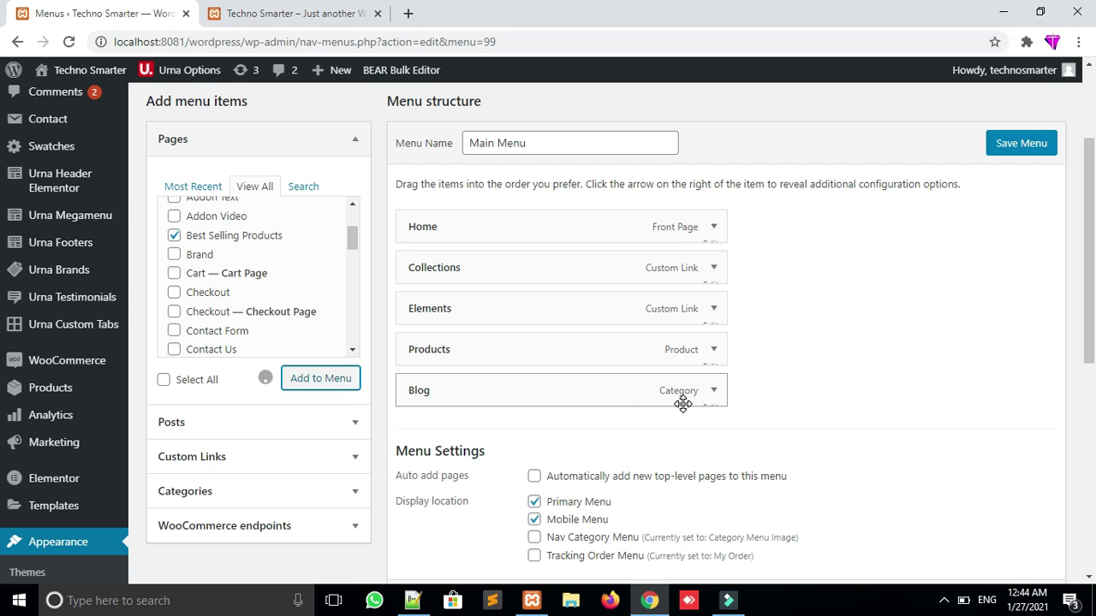
Remove the Blog category item and the Products item from the Main Menu structure
left_click(715, 396)
scroll(717, 402, "down", 6)
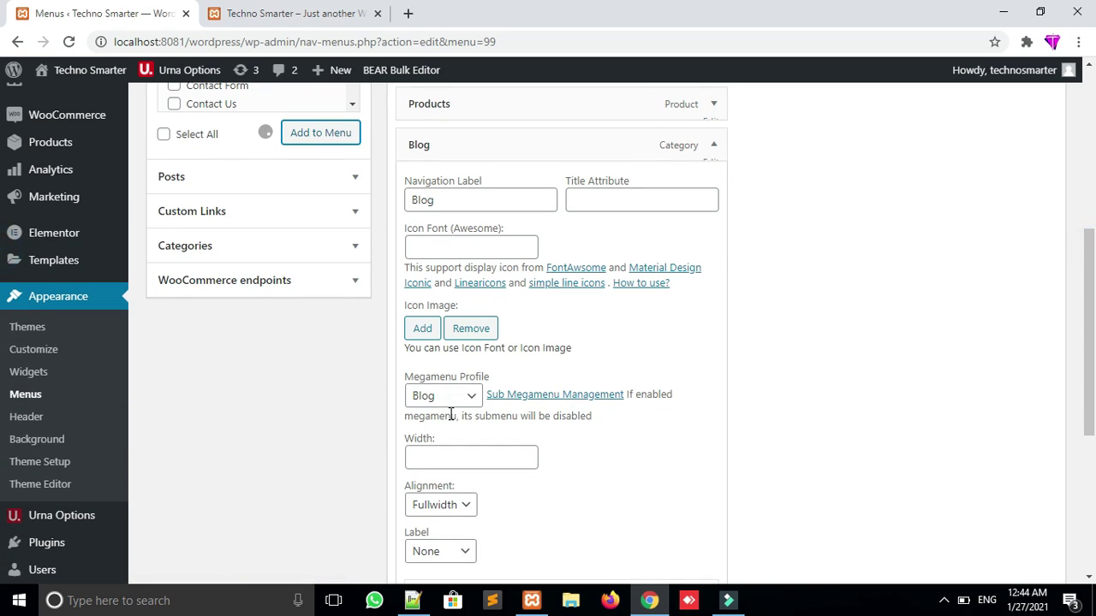
left_click(419, 411)
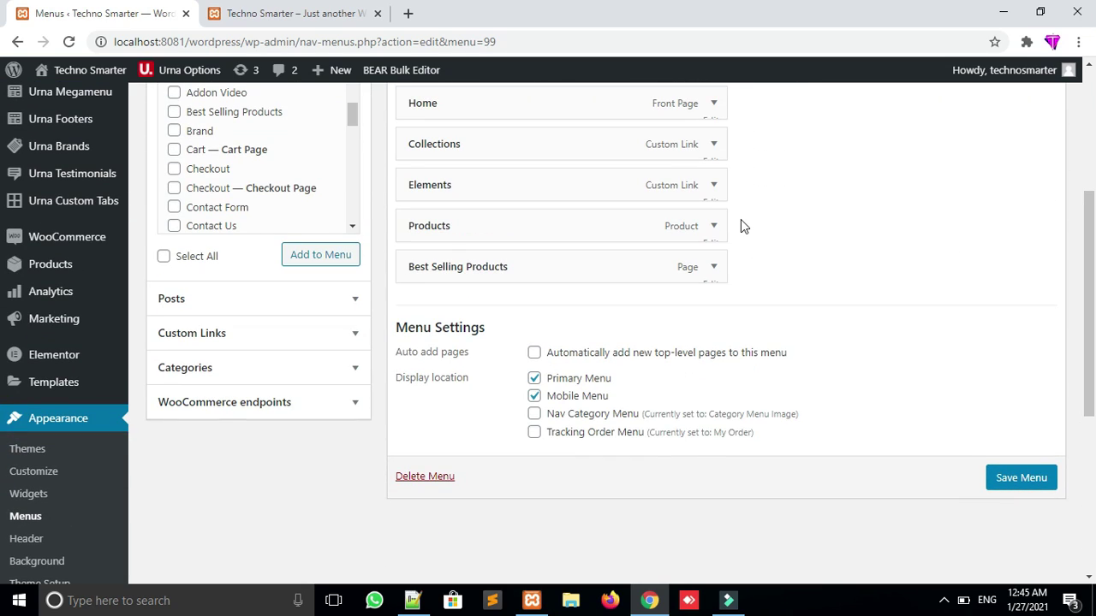
left_click(714, 225)
scroll(714, 225, "down", 4)
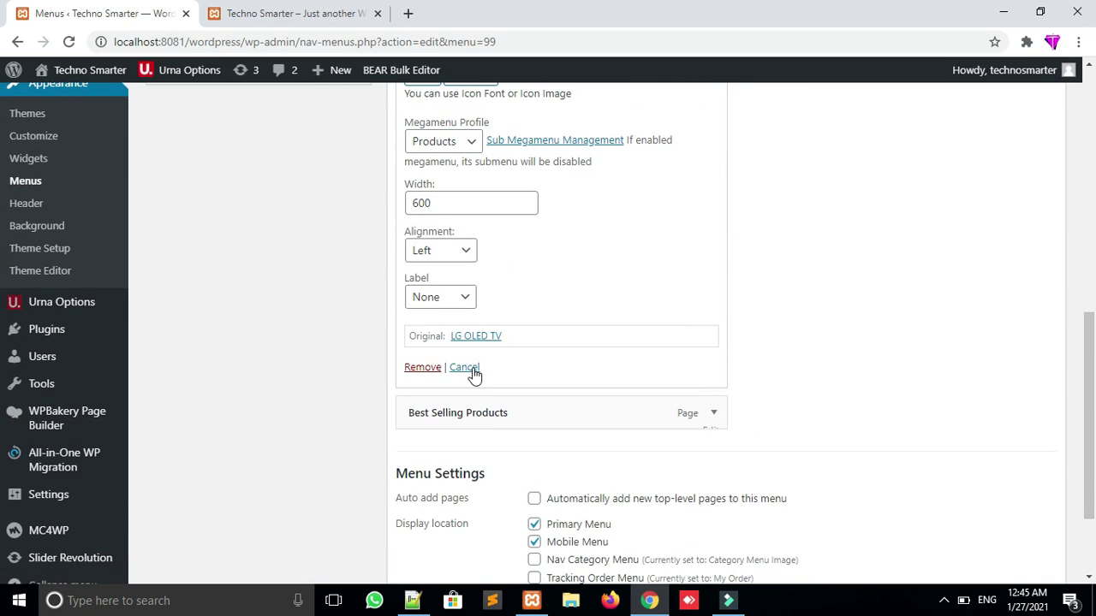
left_click(417, 369)
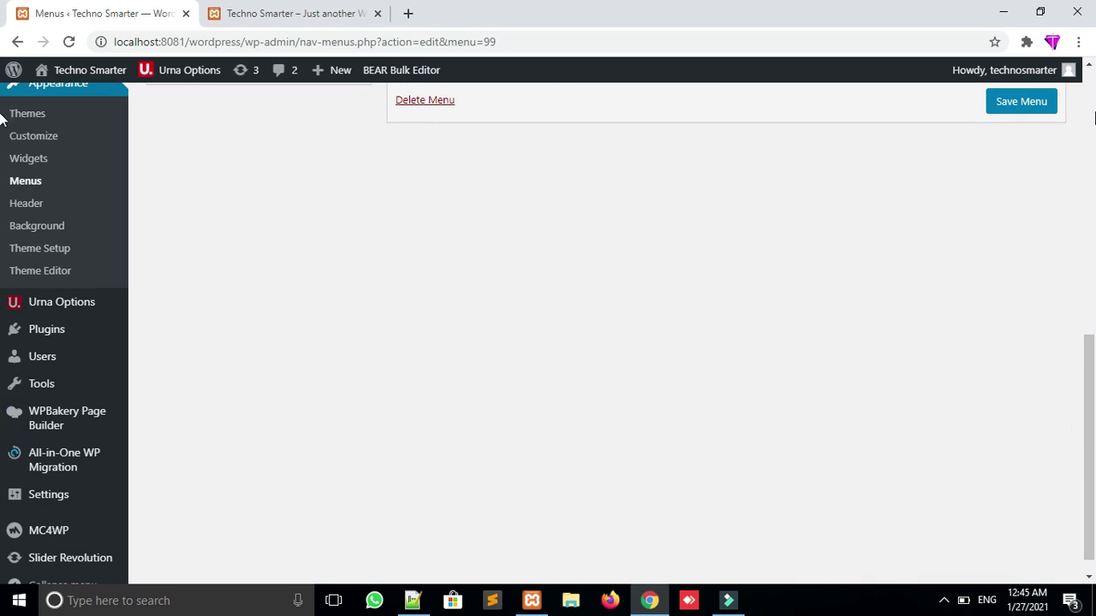
Save the Main Menu and reload the store's home page to check the navigation
left_click_drag(1094, 414, 1094, 126)
scroll(1025, 234, "down", 1)
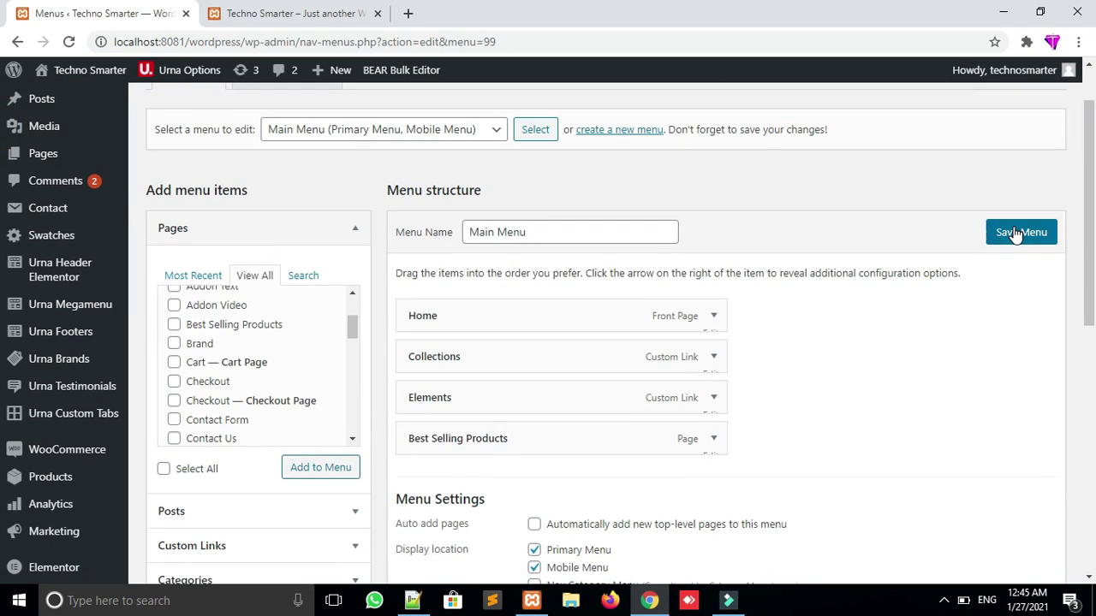
left_click(1016, 234)
key("ctrl+Tab")
key("F5")
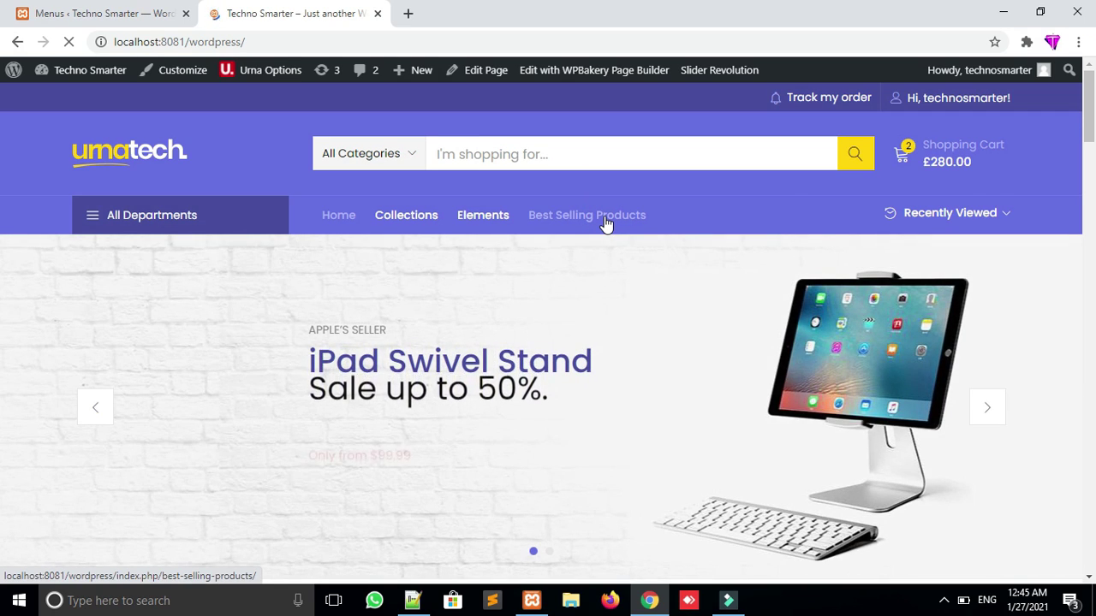
Open the store's Best Selling Products page and the admin list of all pages, and browse the best-selling items
left_click(605, 225)
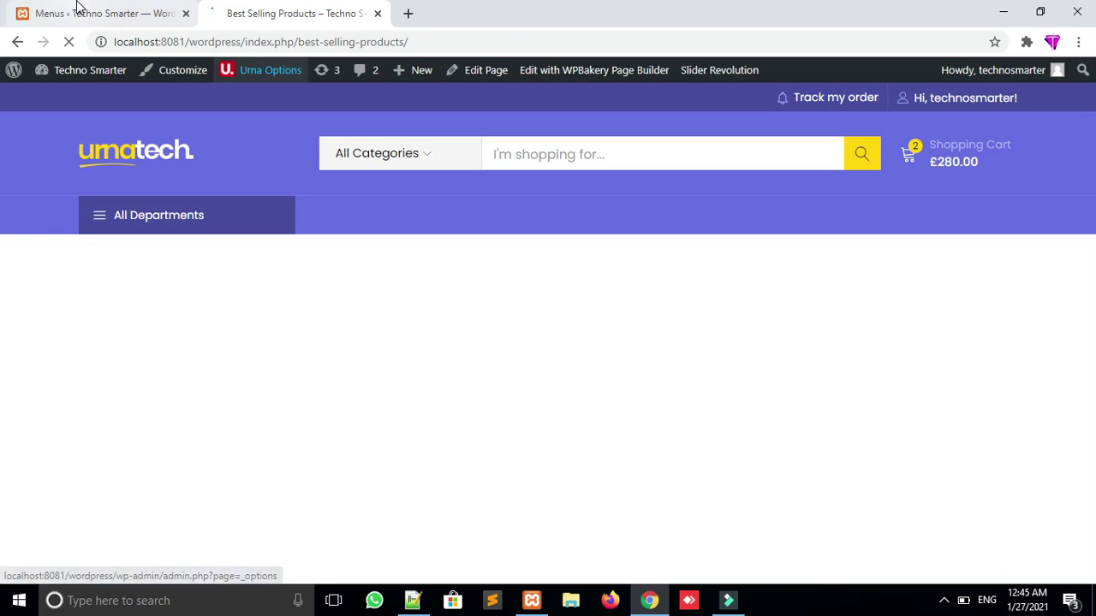
left_click(82, 13)
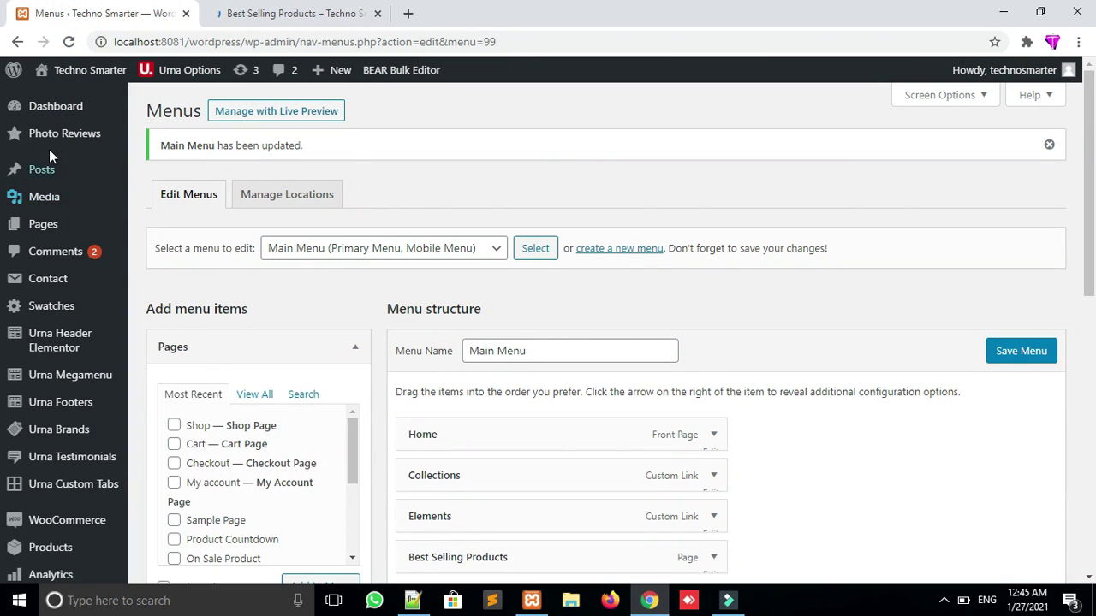
mouse_move(47, 227)
left_click(165, 227)
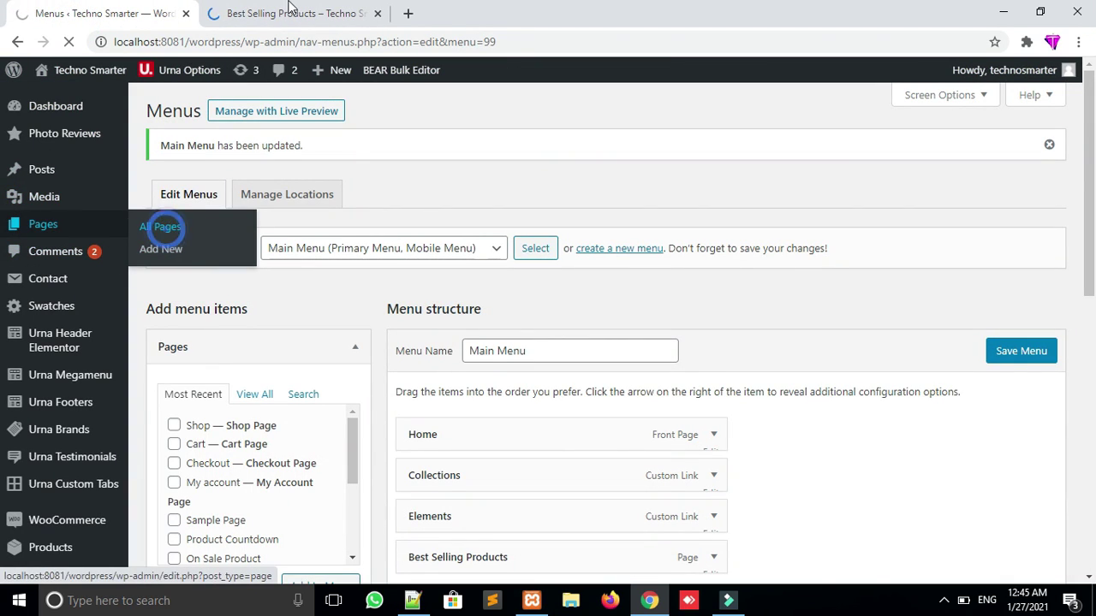
left_click(288, 13)
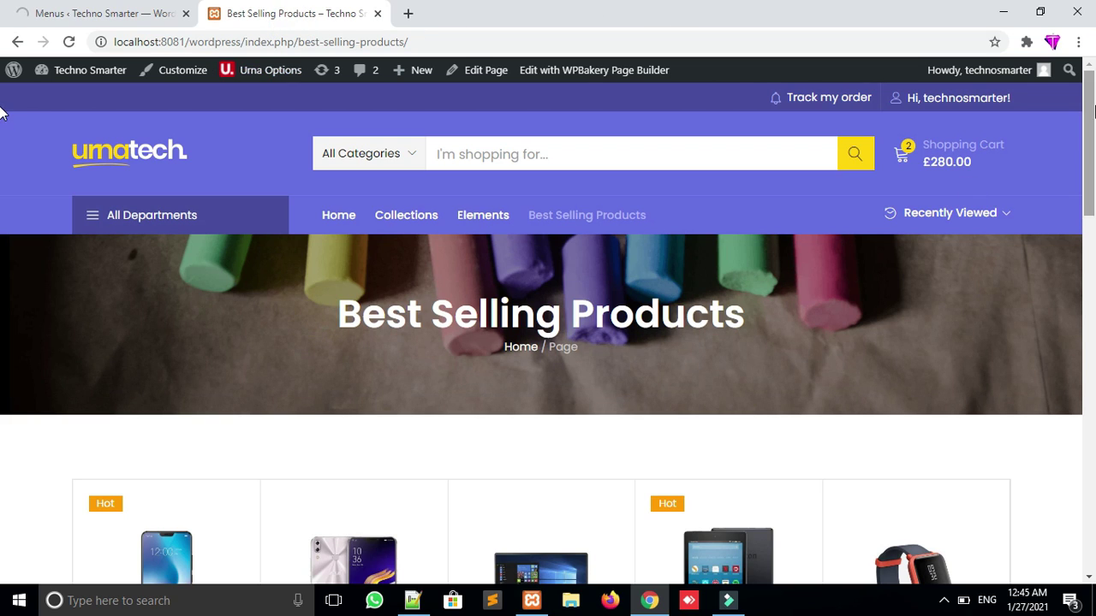
scroll(2, 257, "down", 8)
scroll(4, 321, "down", 1)
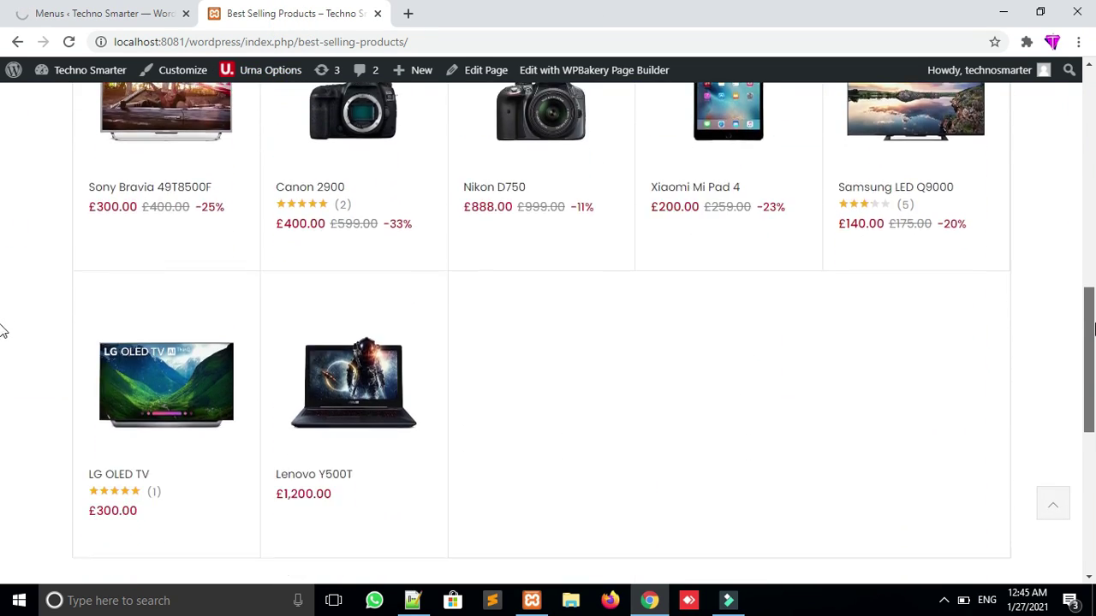
scroll(4, 317, "up", 10)
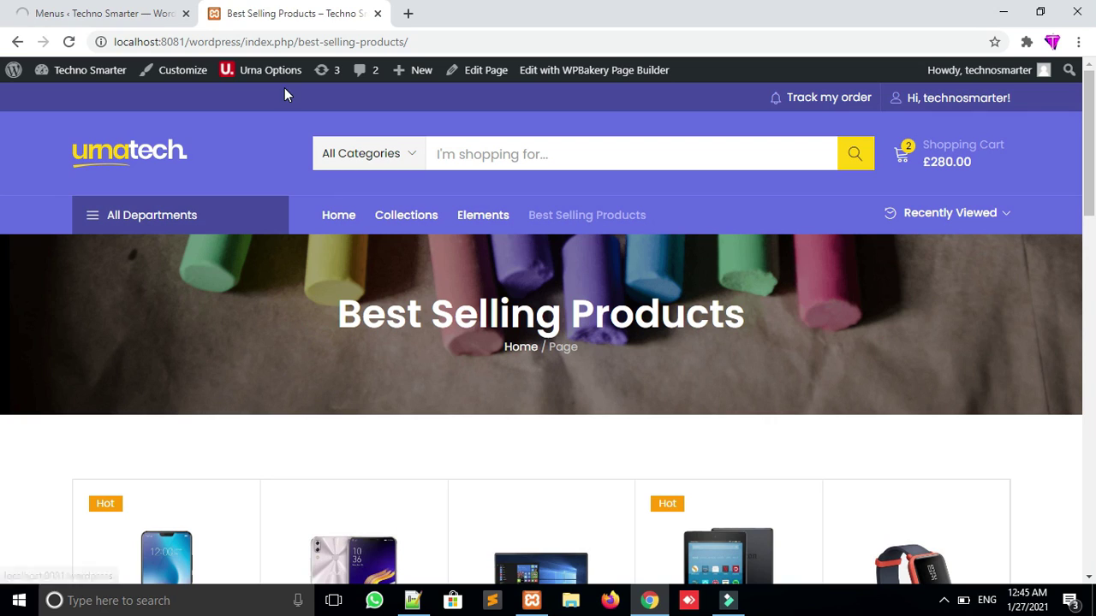
scroll(3, 163, "down", 5)
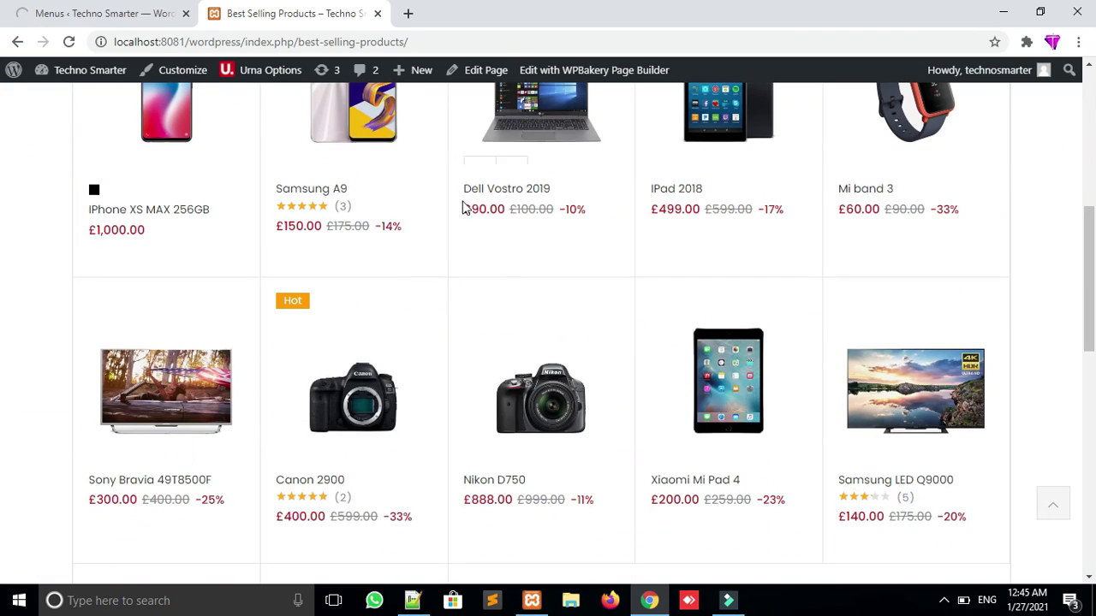
Return to the Best Selling Products page's header and expand and collapse the All Departments list
left_click(114, 10)
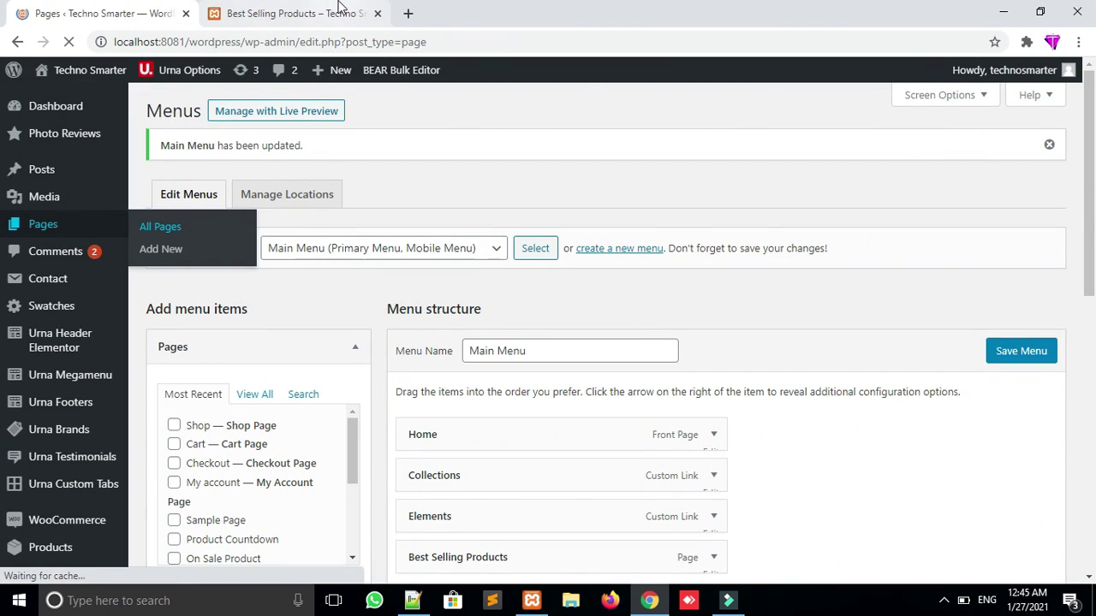
left_click(334, 13)
scroll(2, 201, "up", 5)
scroll(2, 201, "up", 1)
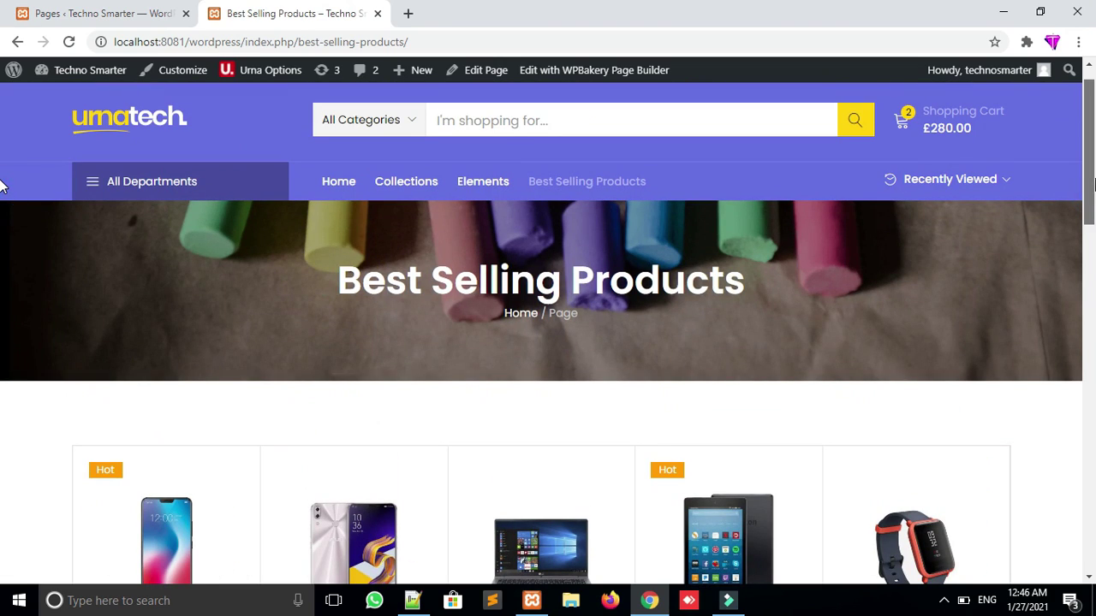
left_click(113, 198)
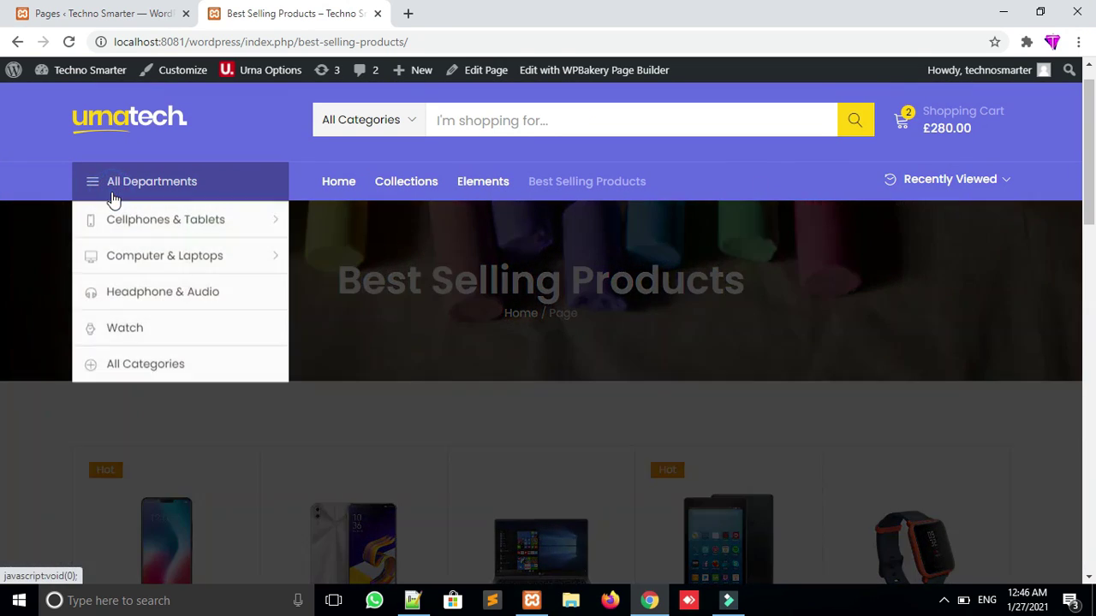
left_click(113, 199)
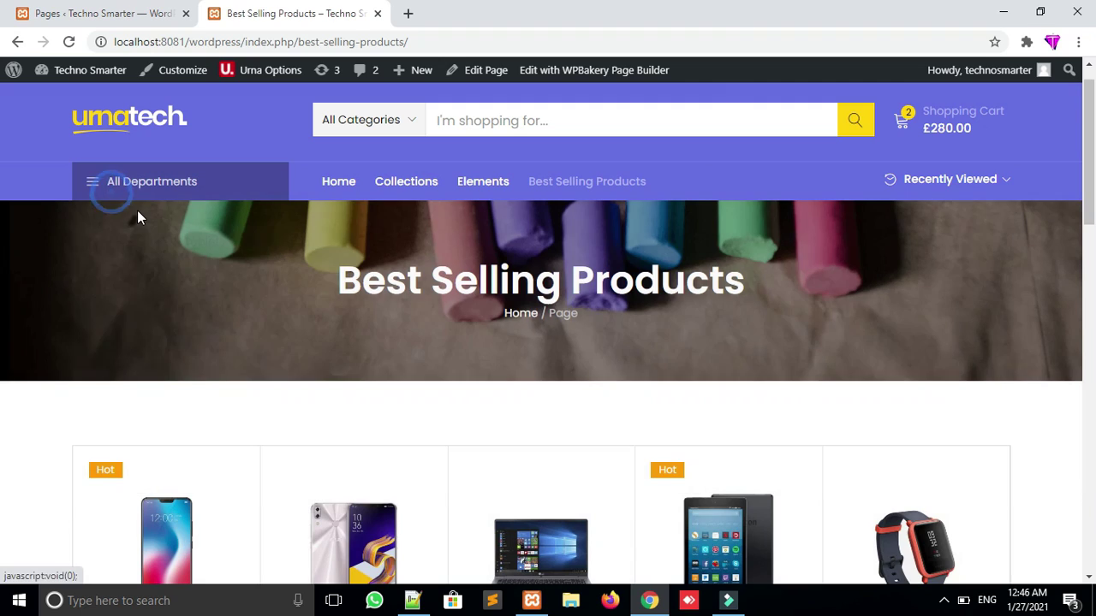
Look through the admin list of all pages and go back to the menu editor
left_click(94, 13)
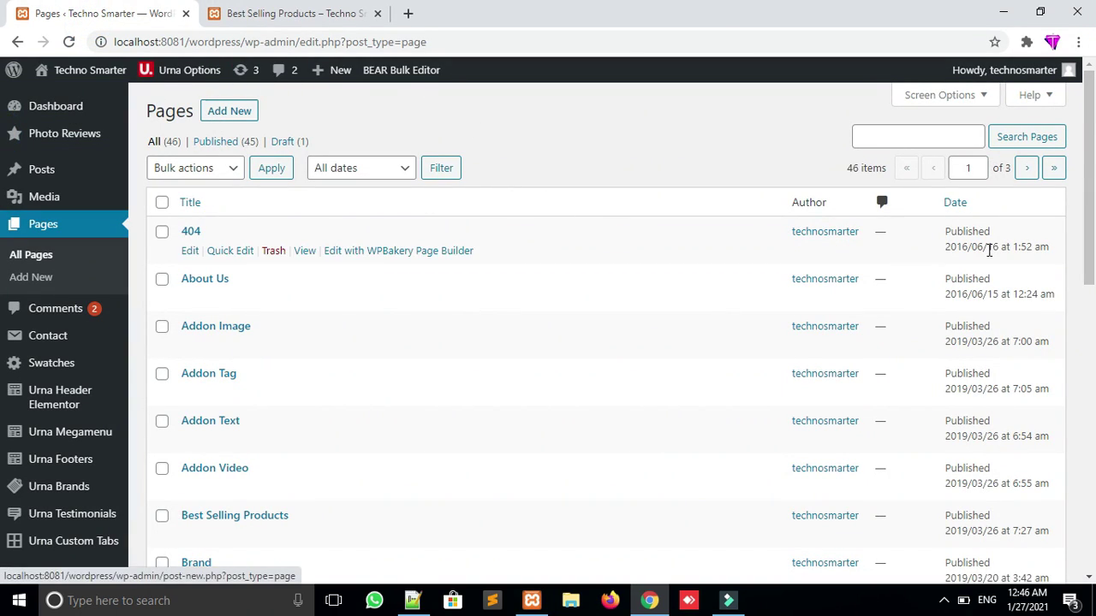
left_click(1094, 198)
left_click_drag(1094, 197, 1094, 240)
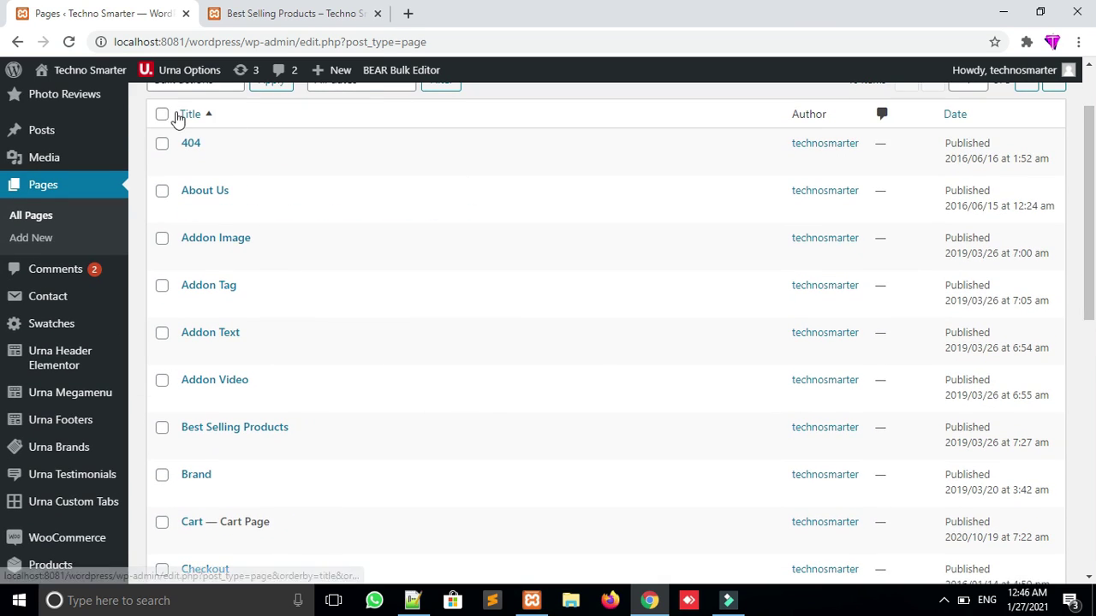
left_click(17, 43)
Expand All Departments on the storefront and examine its category entries and submenus
left_click(293, 13)
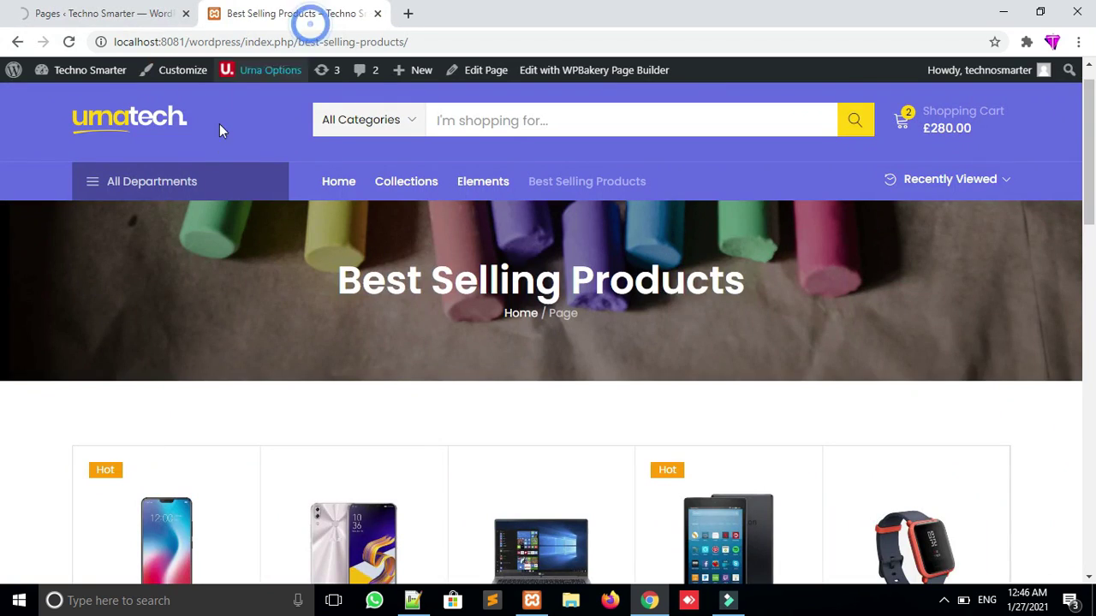
left_click(147, 183)
mouse_move(154, 262)
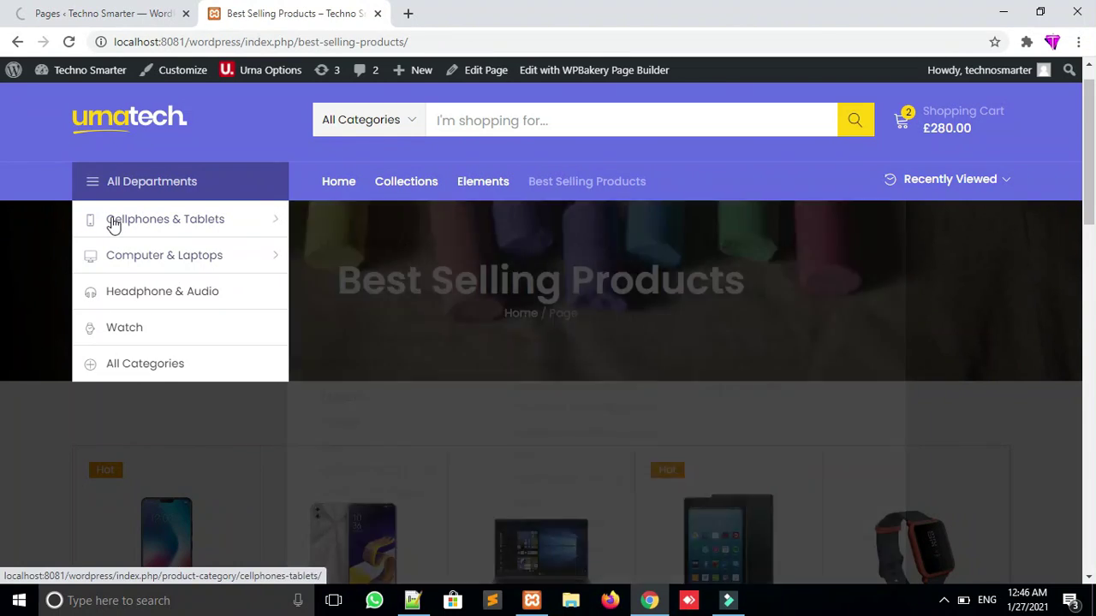
mouse_move(111, 224)
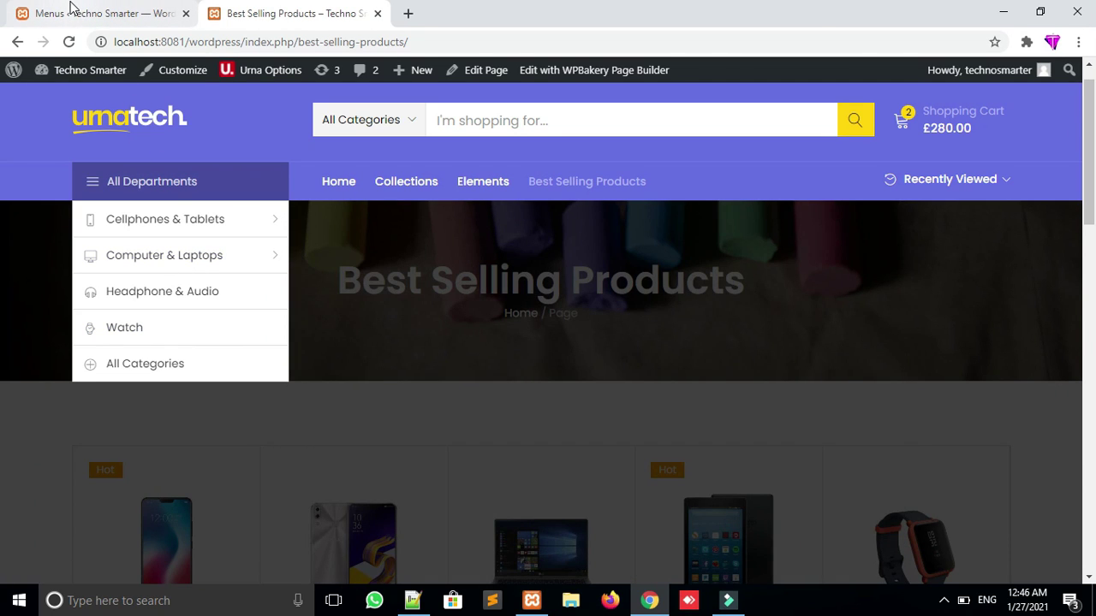
Load the Category Menu Image (Nav Category Menu) for editing in the menu editor
left_click(70, 10)
scroll(4, 236, "down", 2)
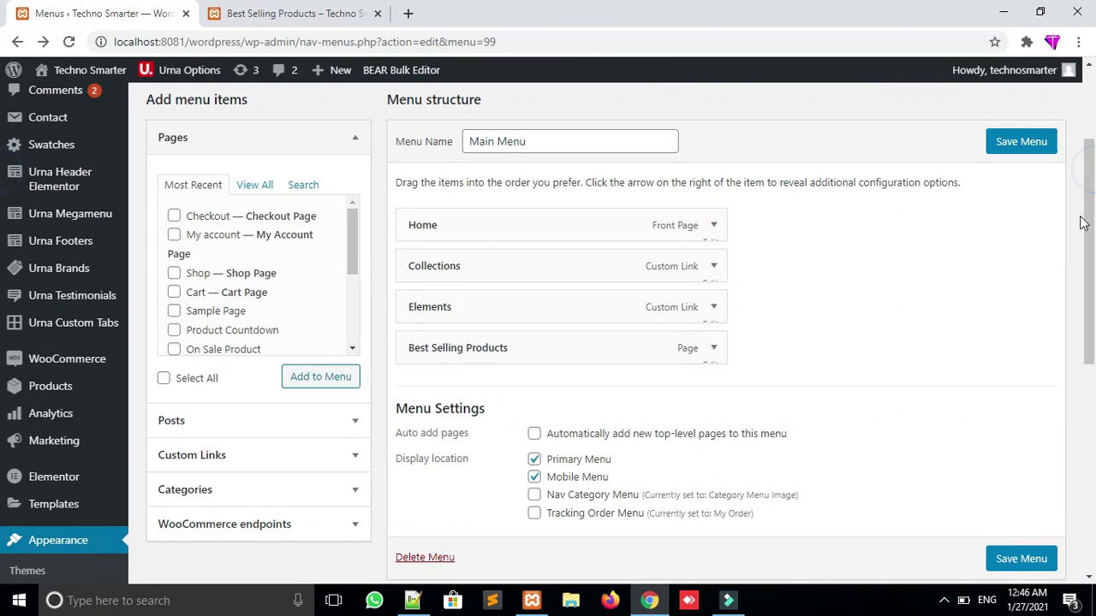
scroll(4, 232, "up", 1)
scroll(4, 301, "up", 1)
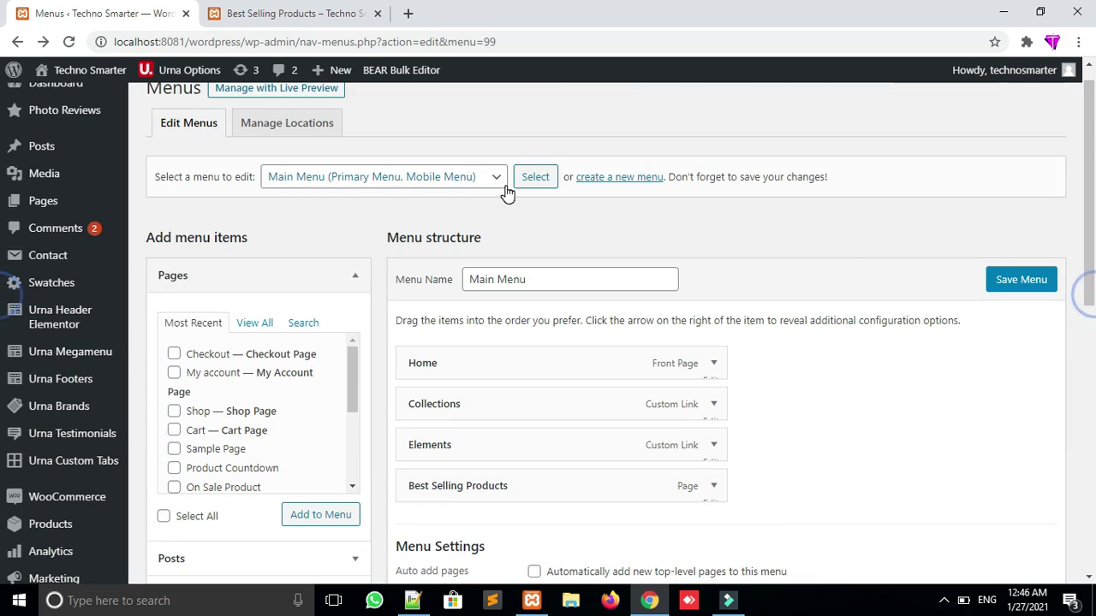
left_click(439, 179)
left_click_drag(500, 247, 480, 273)
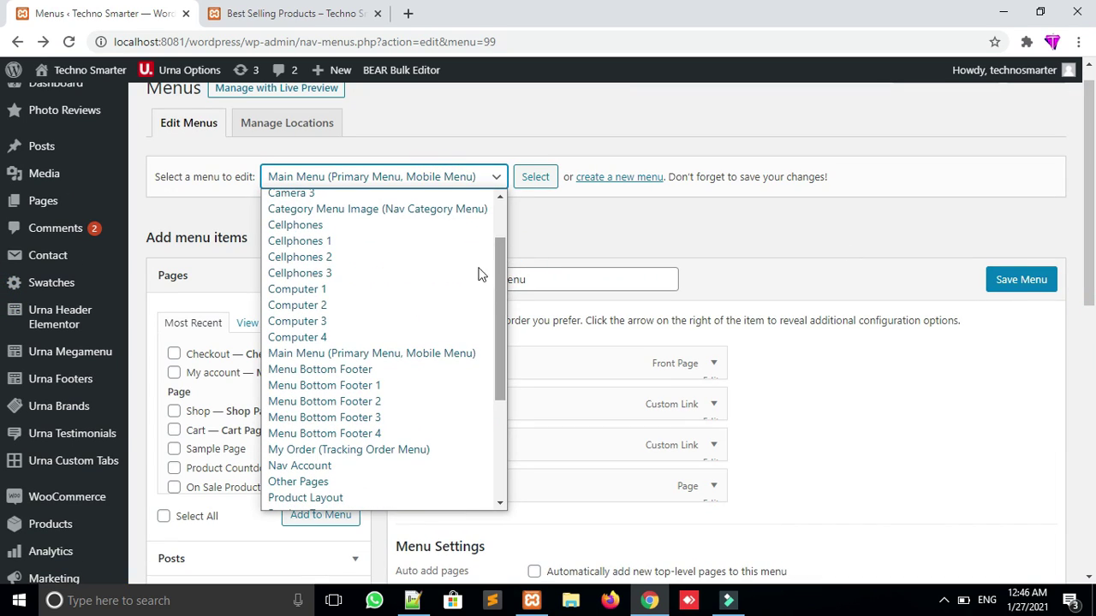
left_click(423, 216)
left_click(535, 178)
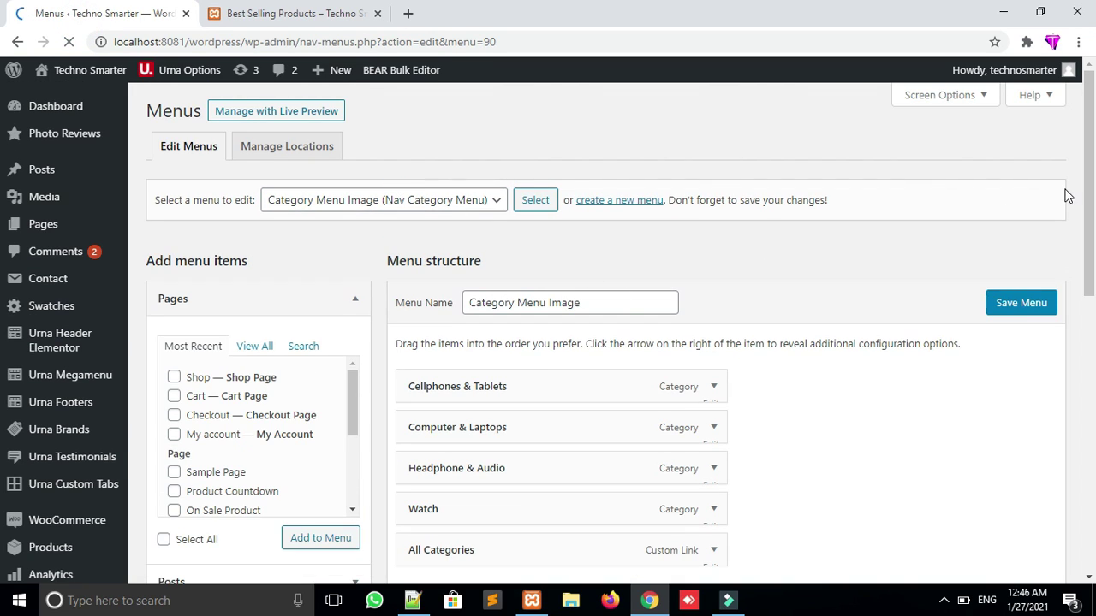
Review the items of the Category Menu Image menu and open the product categories in a new tab
left_click_drag(1089, 196, 1094, 222)
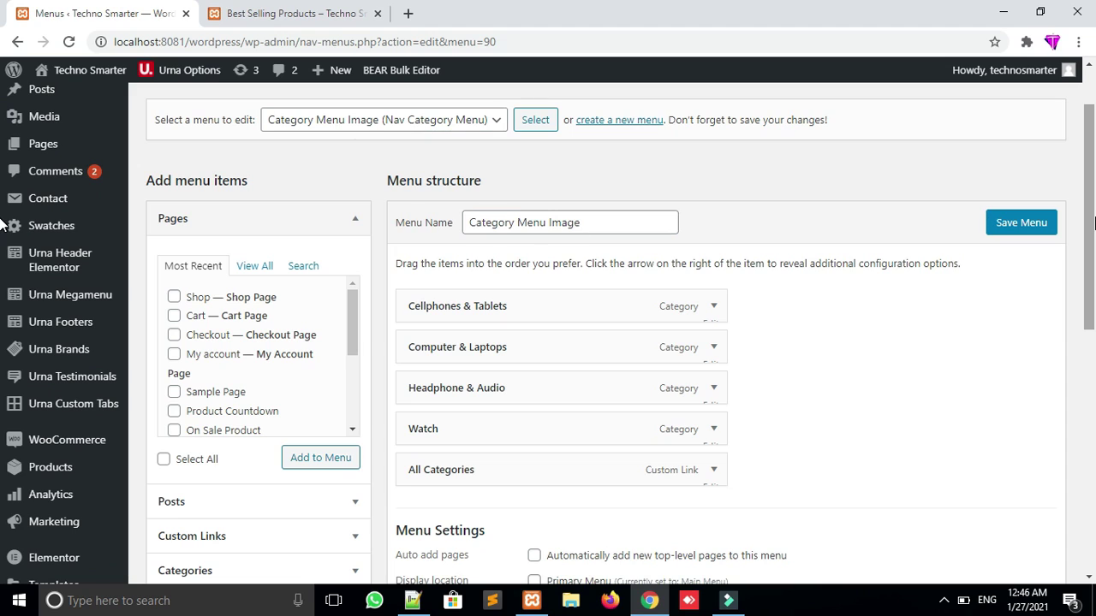
mouse_move(1094, 223)
left_mouse_down()
mouse_move(1094, 276)
mouse_move(1094, 202)
left_mouse_up()
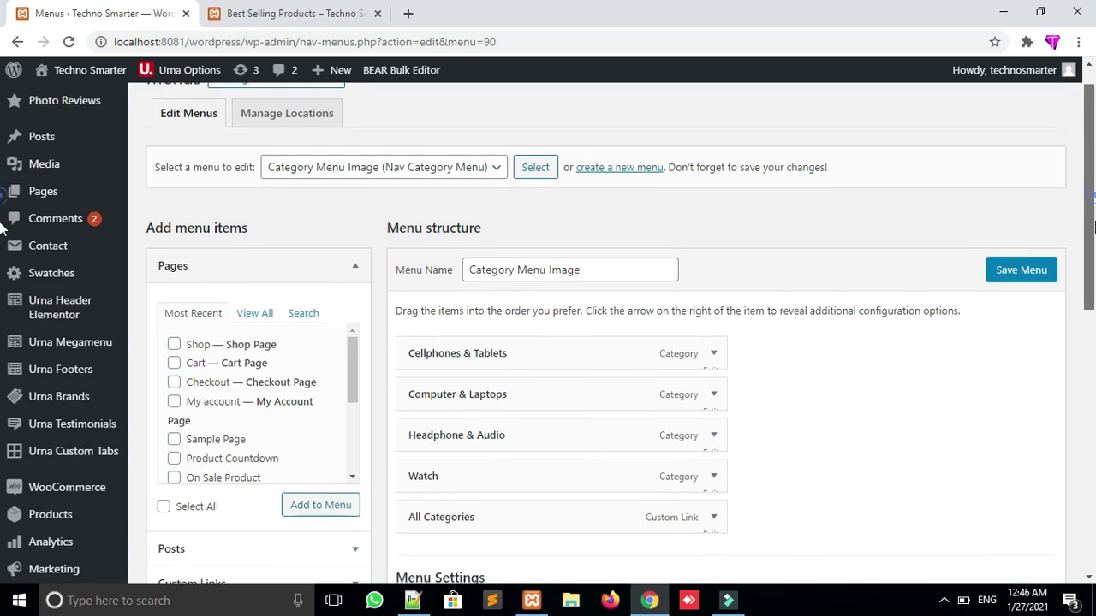
scroll(85, 282, "down", 2)
mouse_move(35, 390)
mouse_move(39, 364)
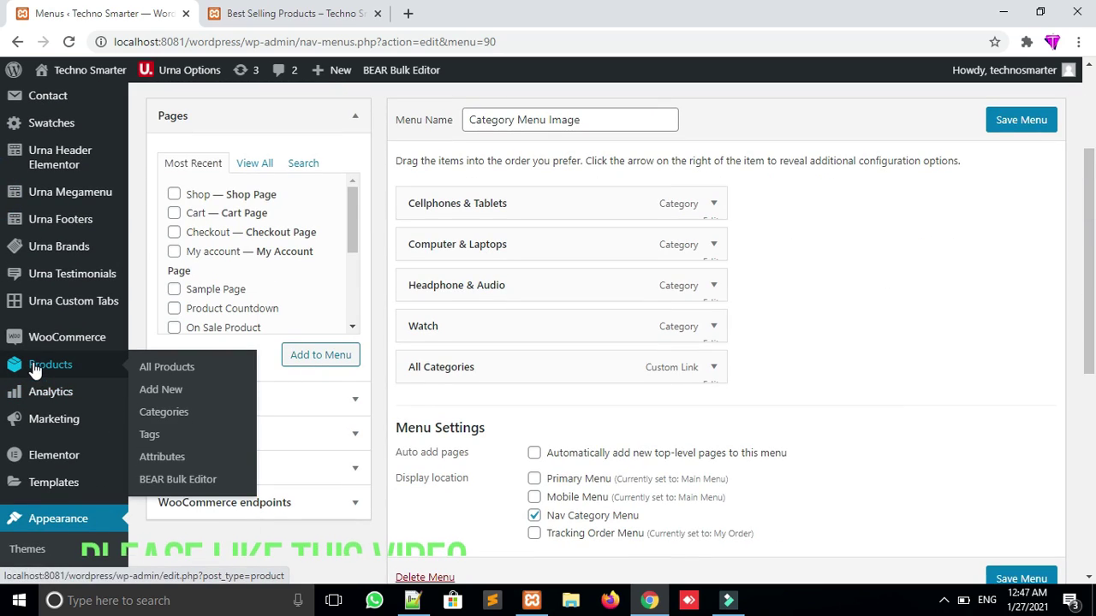
middle_click(180, 414)
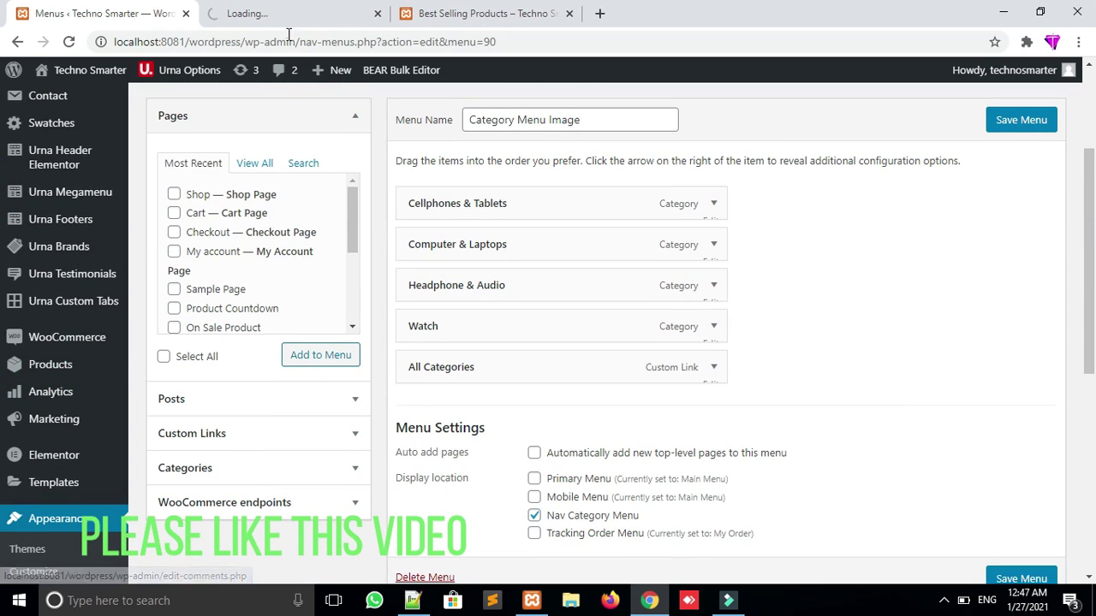
left_click(257, 15)
Add a new product category named Men's Fashion with no parent category
left_click_drag(1093, 103, 1093, 127)
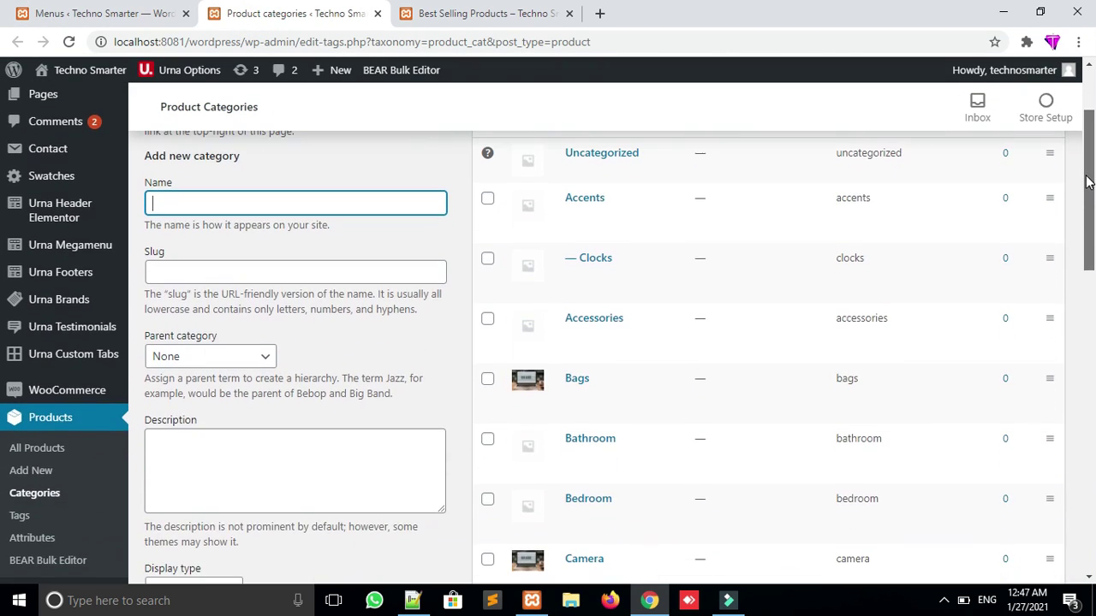
left_click(268, 207)
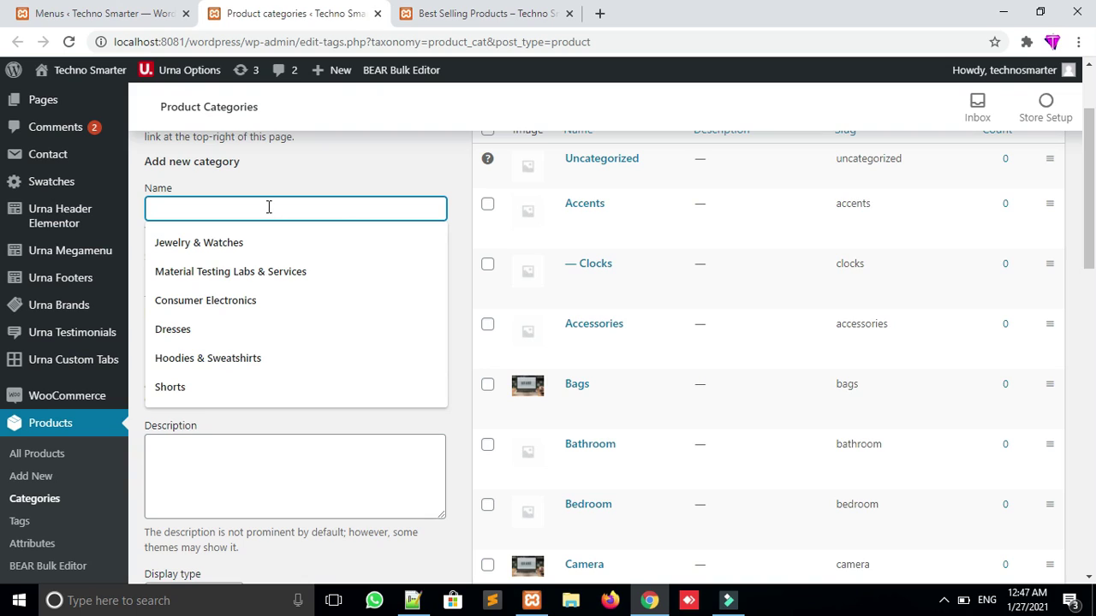
type("Men's Fashion")
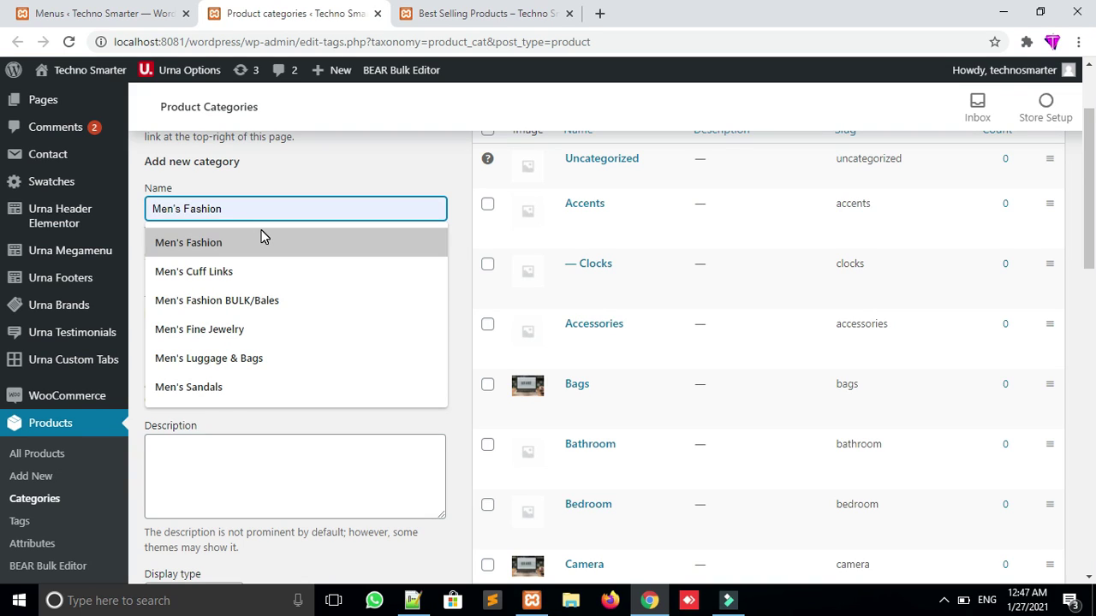
left_click(262, 236)
scroll(487, 276, "down", 1)
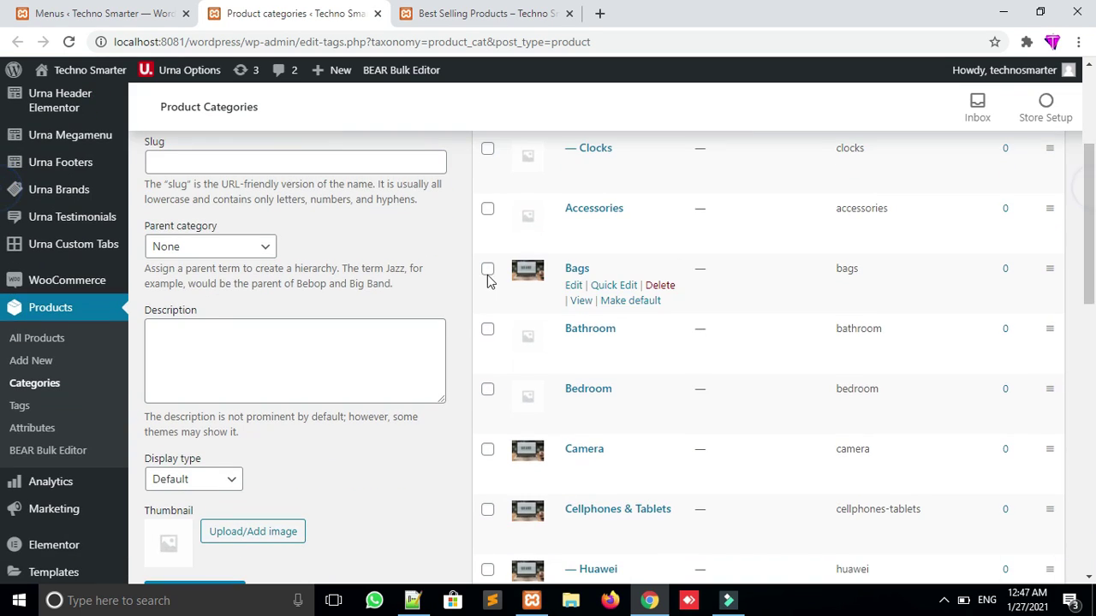
scroll(420, 465, "down", 1)
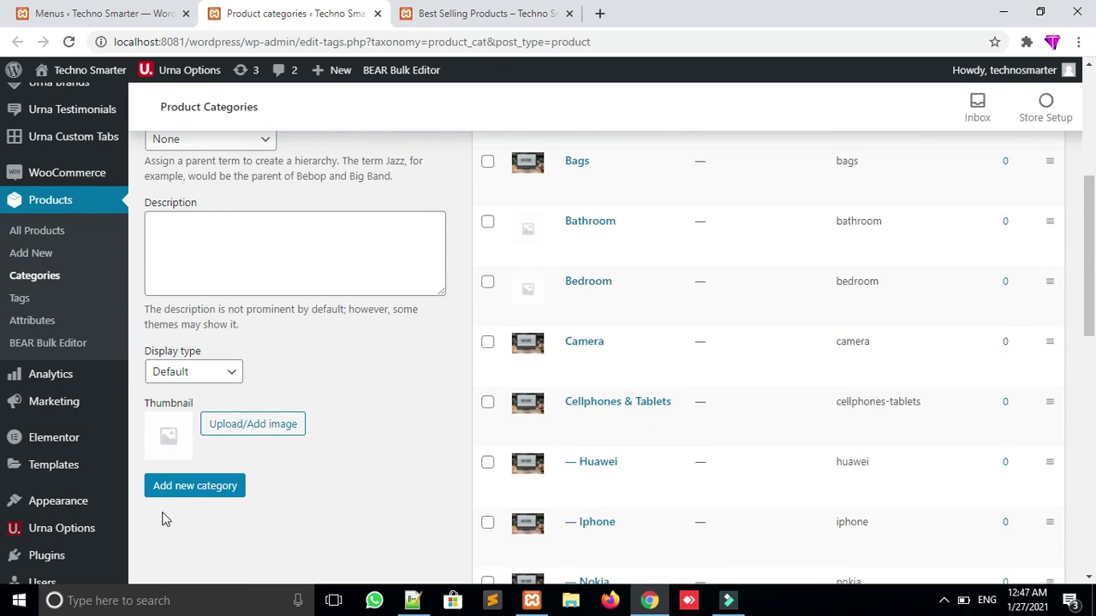
left_click(195, 486)
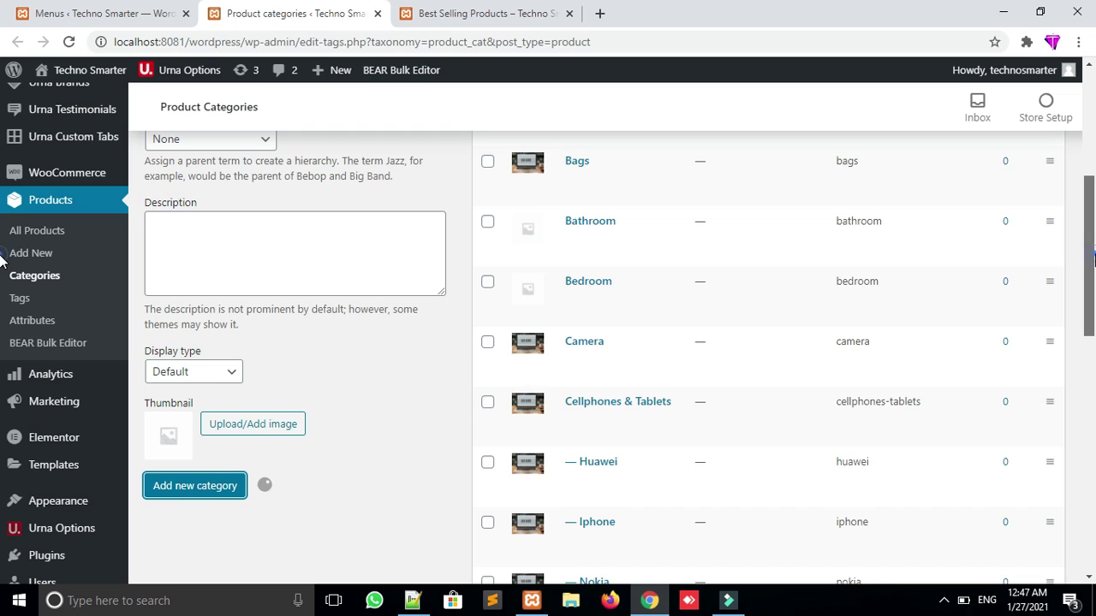
Add a new product category named Clothes with Men's Fashion as its parent category
scroll(715, 248, "up", 3)
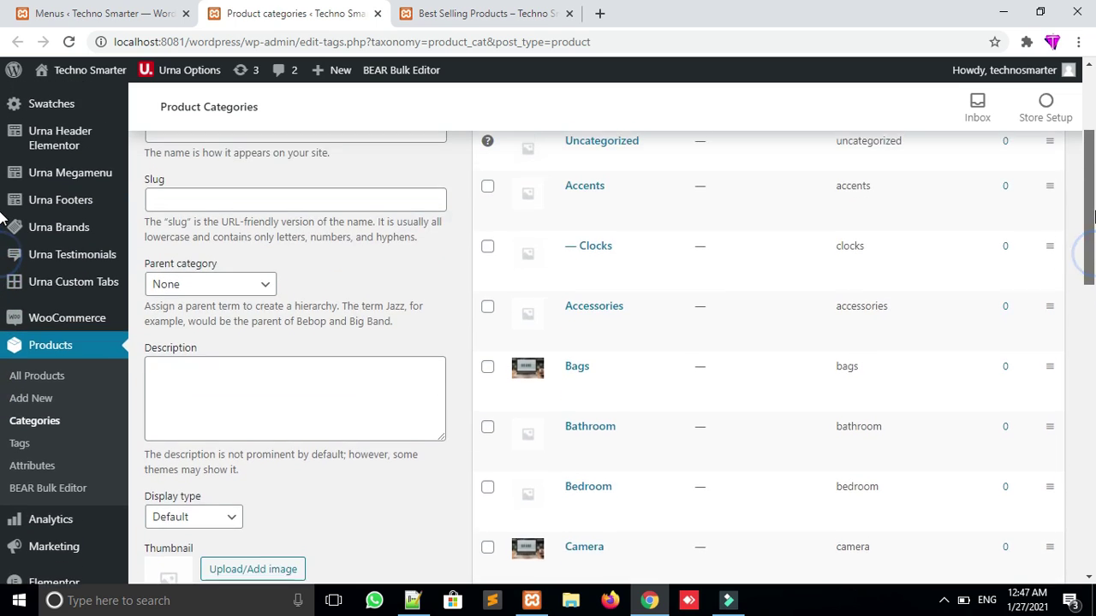
left_click(255, 271)
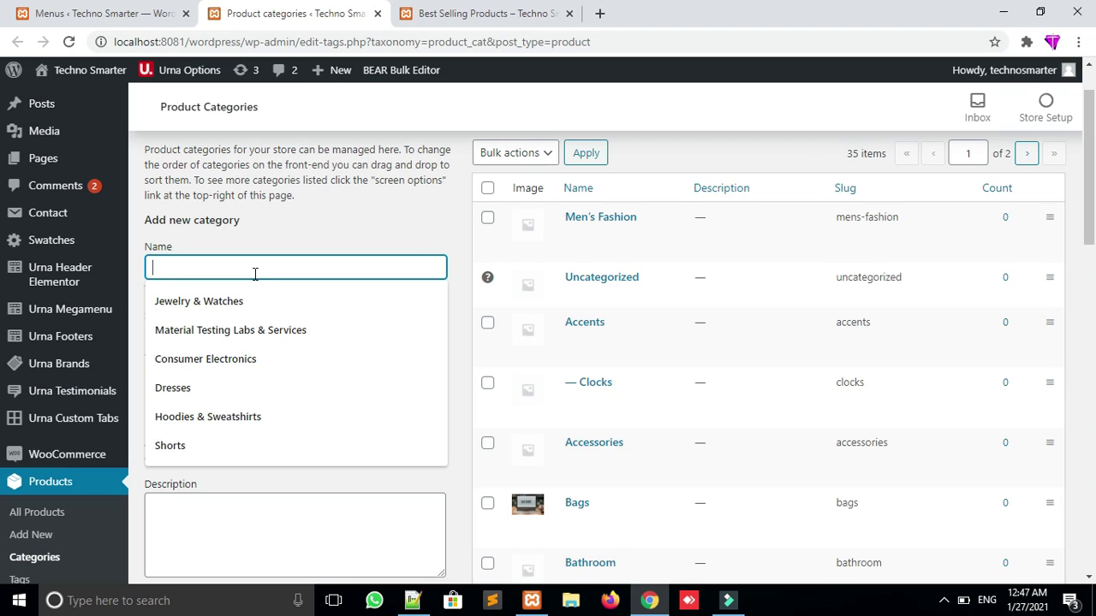
type("W")
key("BackSpace")
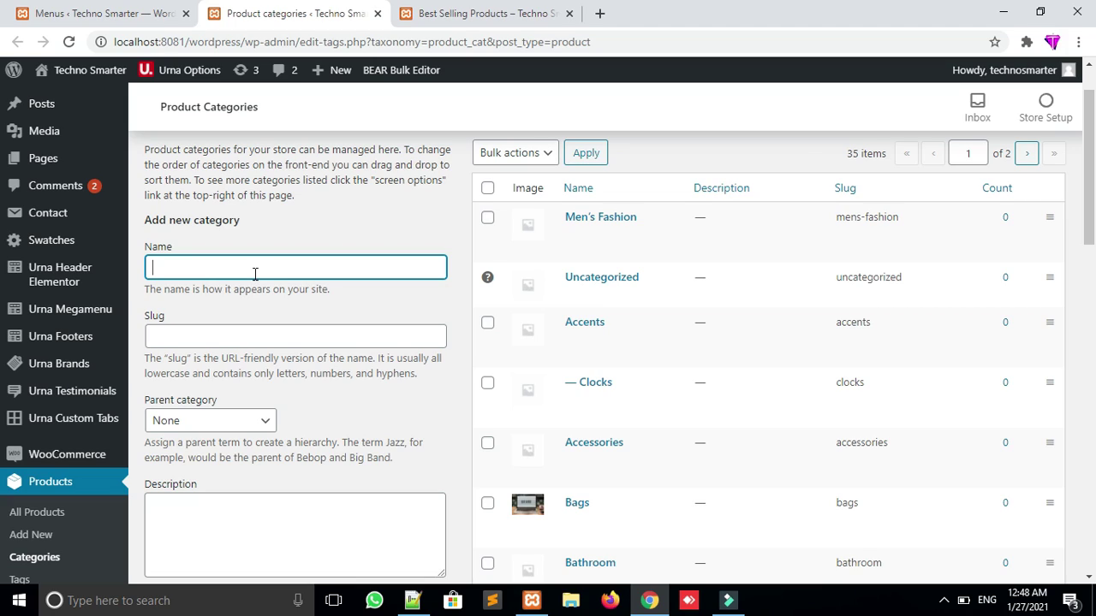
type("Clothes")
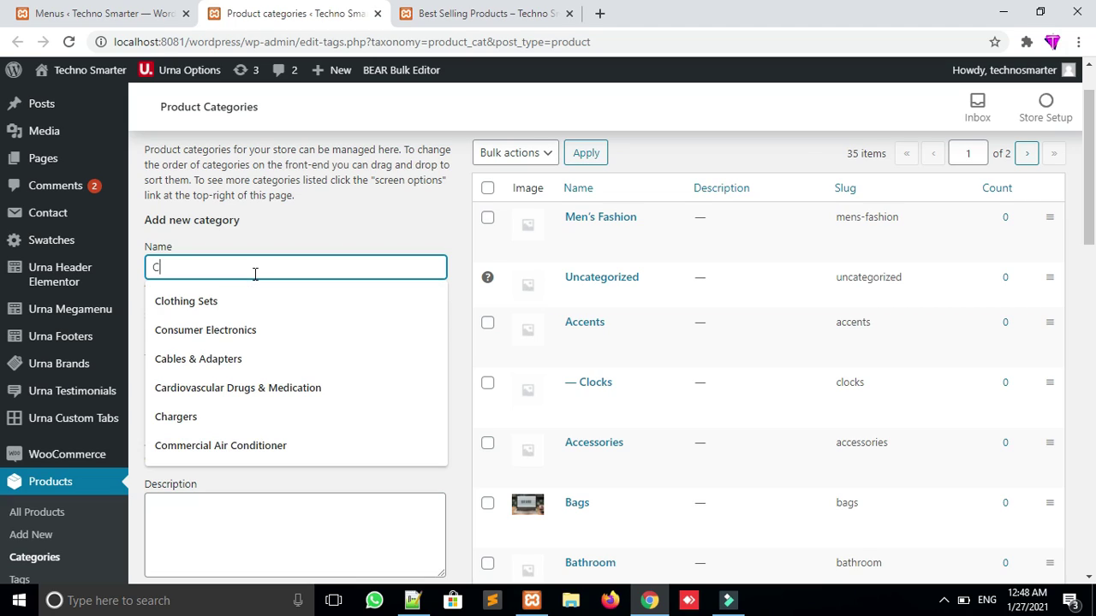
left_click_drag(1092, 176, 1090, 231)
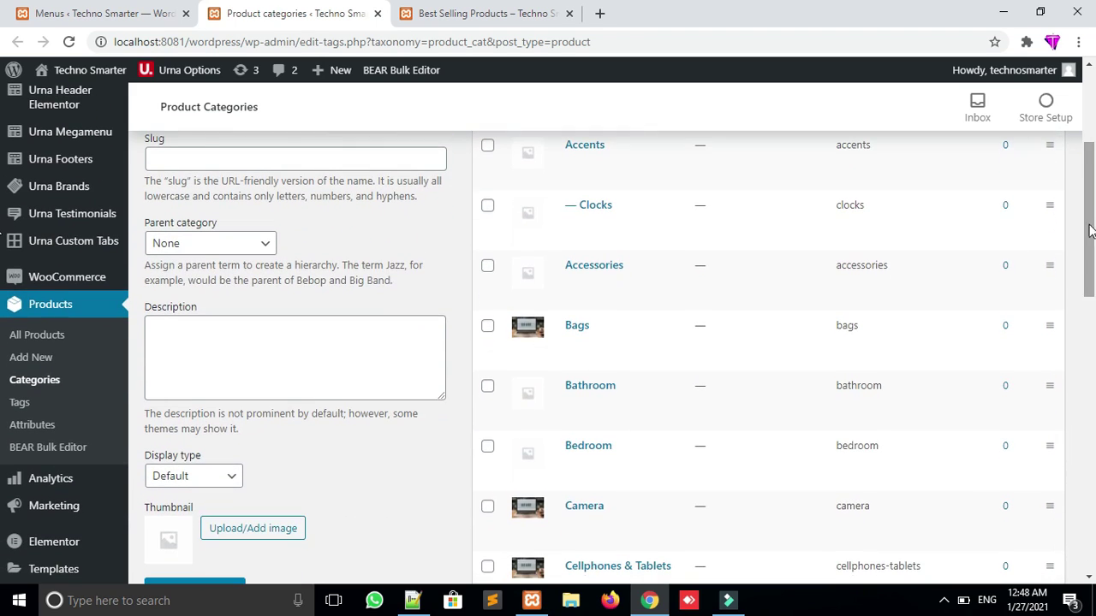
left_click(175, 248)
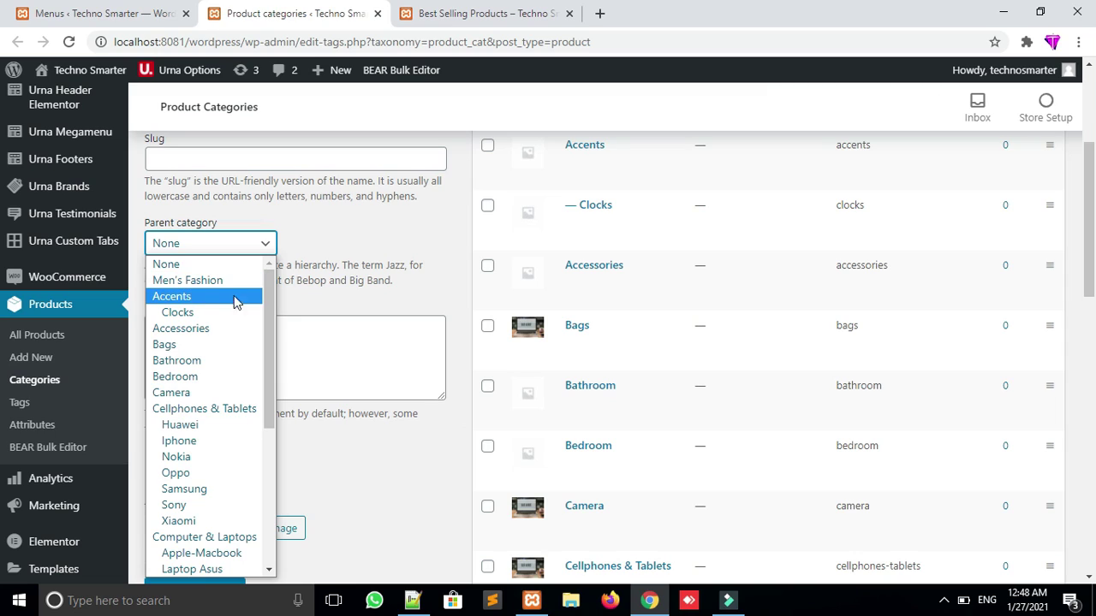
left_click(208, 264)
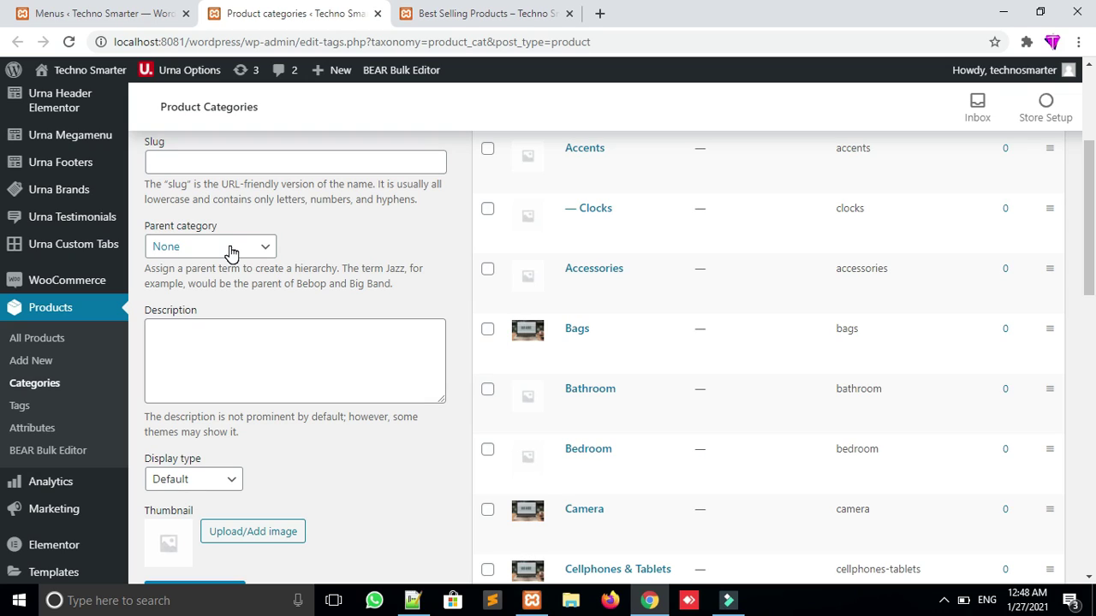
left_click(231, 250)
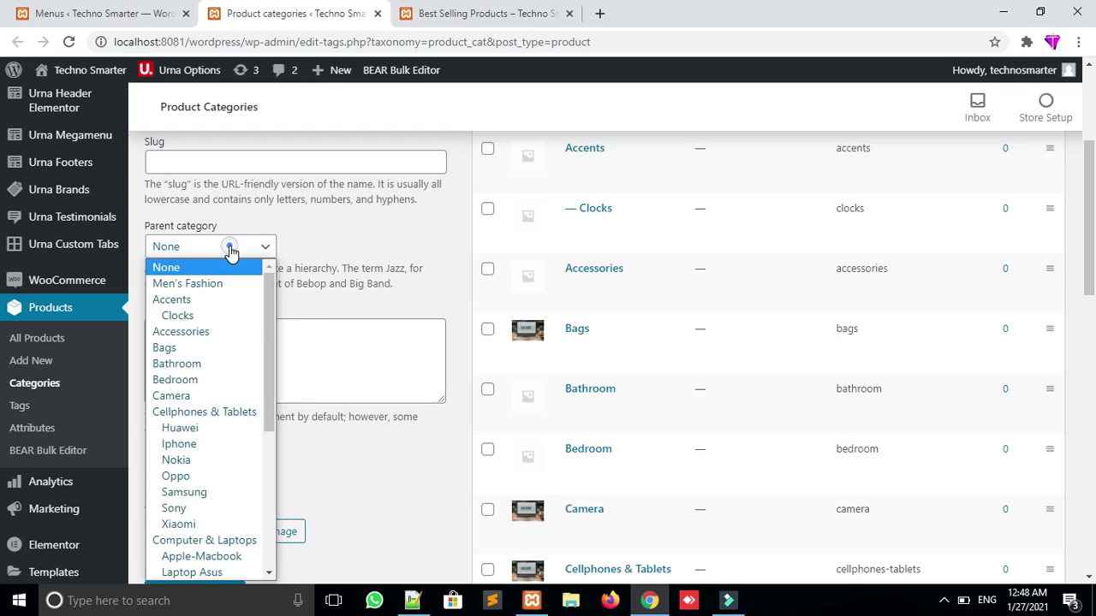
left_click(196, 284)
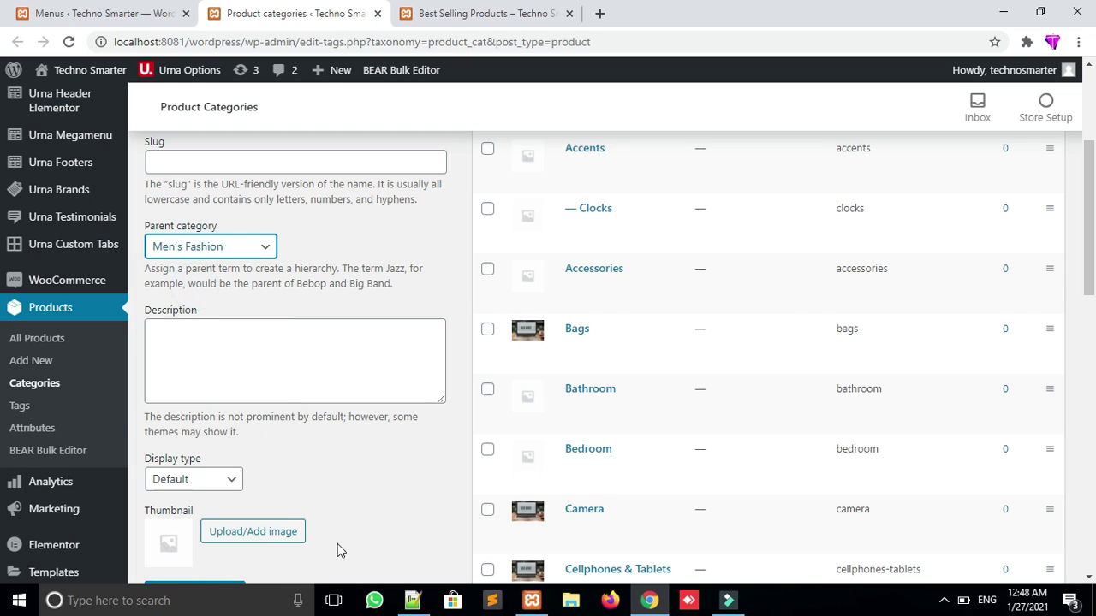
scroll(413, 394, "down", 3)
left_click(196, 365)
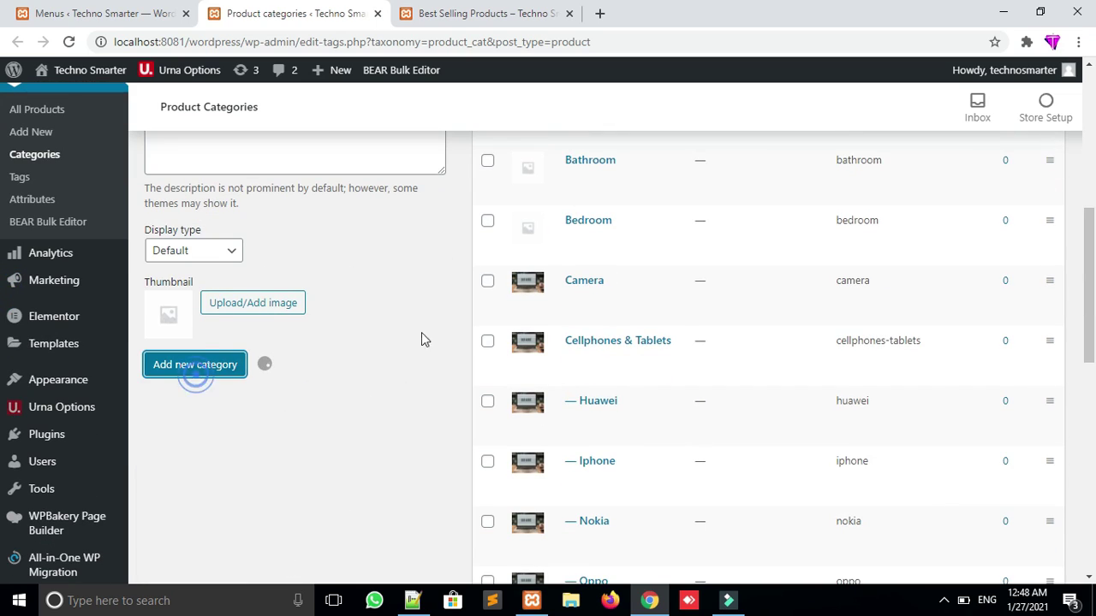
View the Clothes category on the storefront in a new tab and examine the index.php part of its address
scroll(1089, 283, "up", 3)
scroll(2, 97, "up", 3)
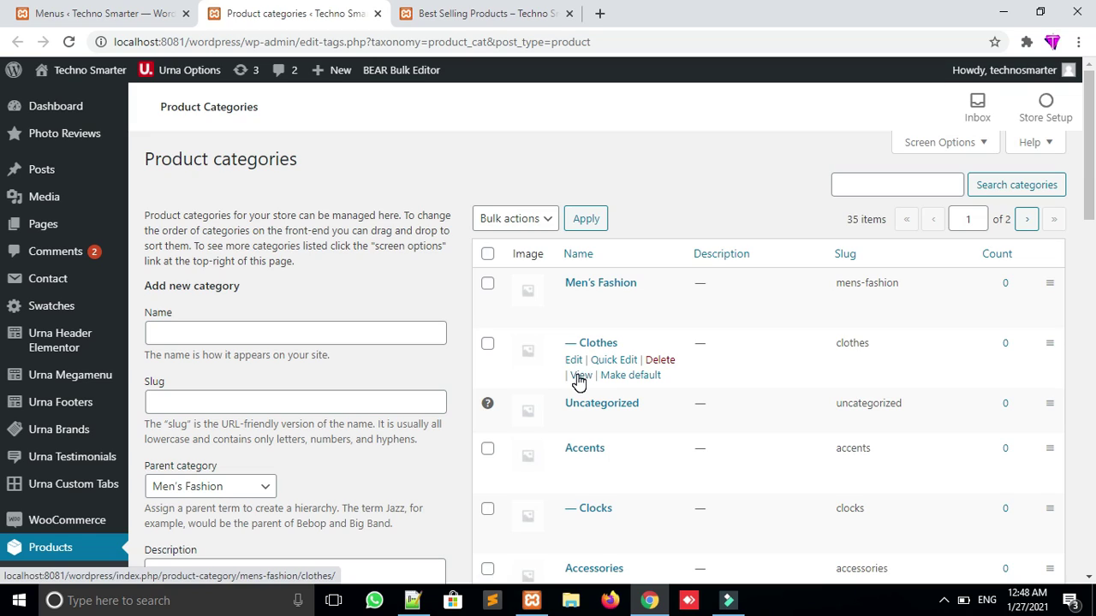
left_click(579, 376, "ctrl")
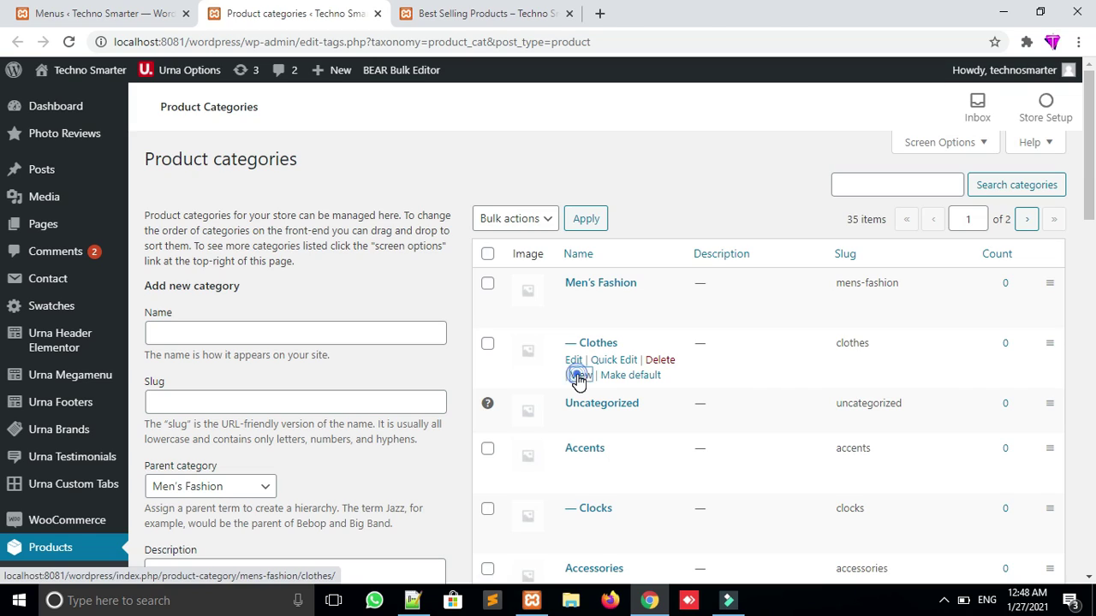
left_click(463, 11)
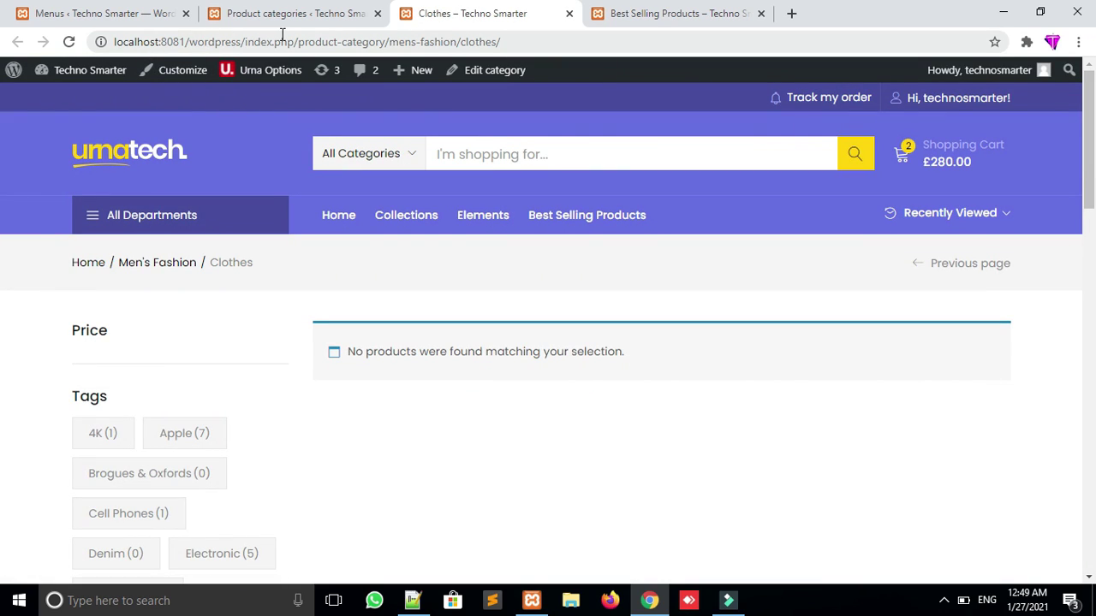
left_click_drag(244, 41, 296, 41)
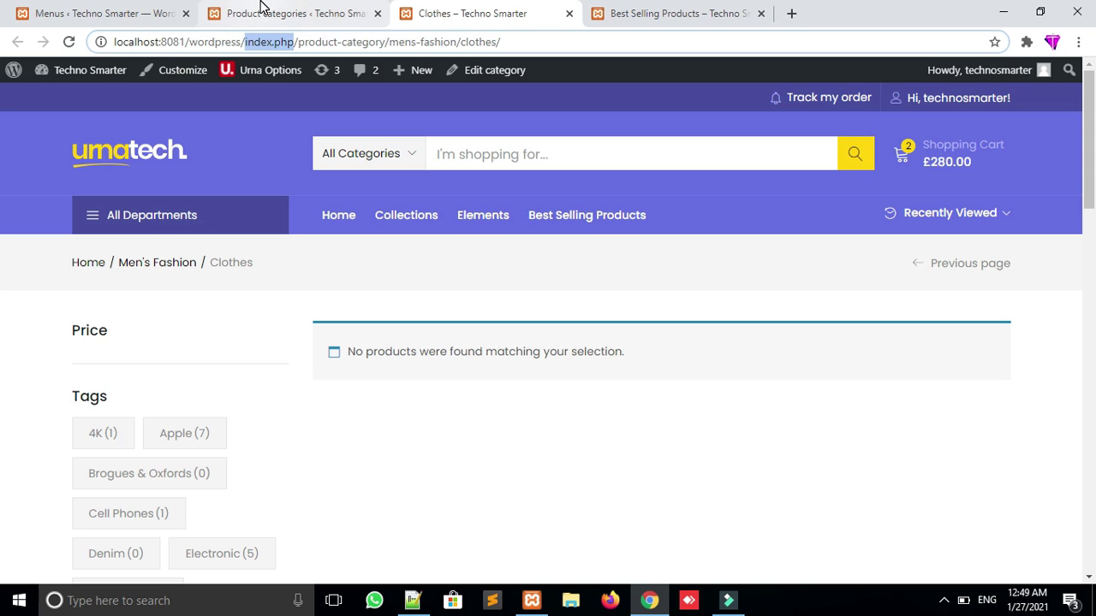
Open the Permalink Settings in a new tab and recheck the index.php segment in the Clothes page address
left_click(112, 10)
scroll(1027, 171, "down", 5)
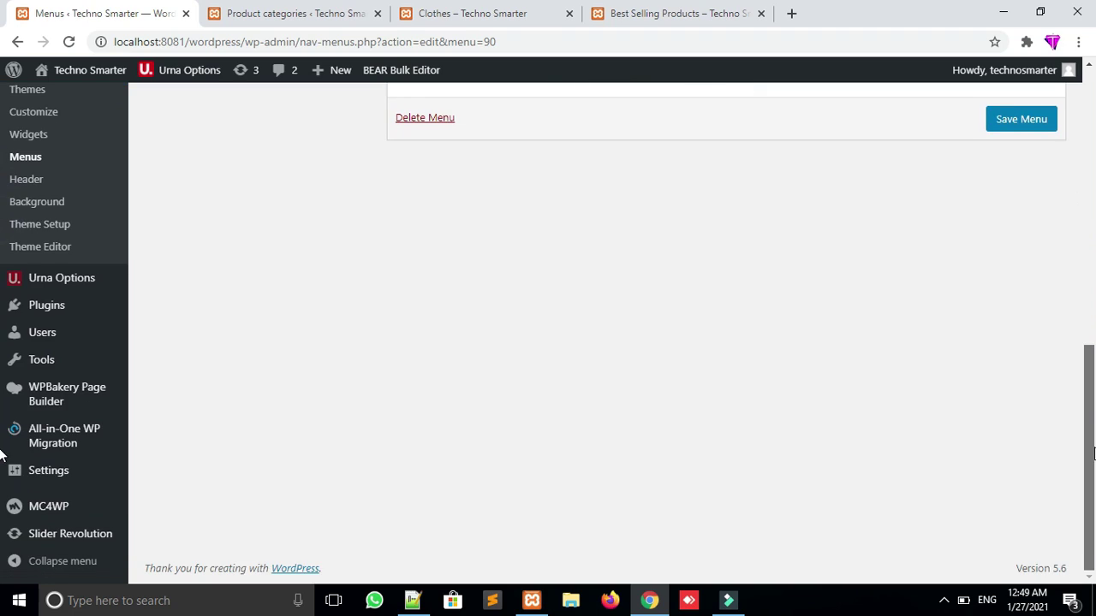
mouse_move(51, 476)
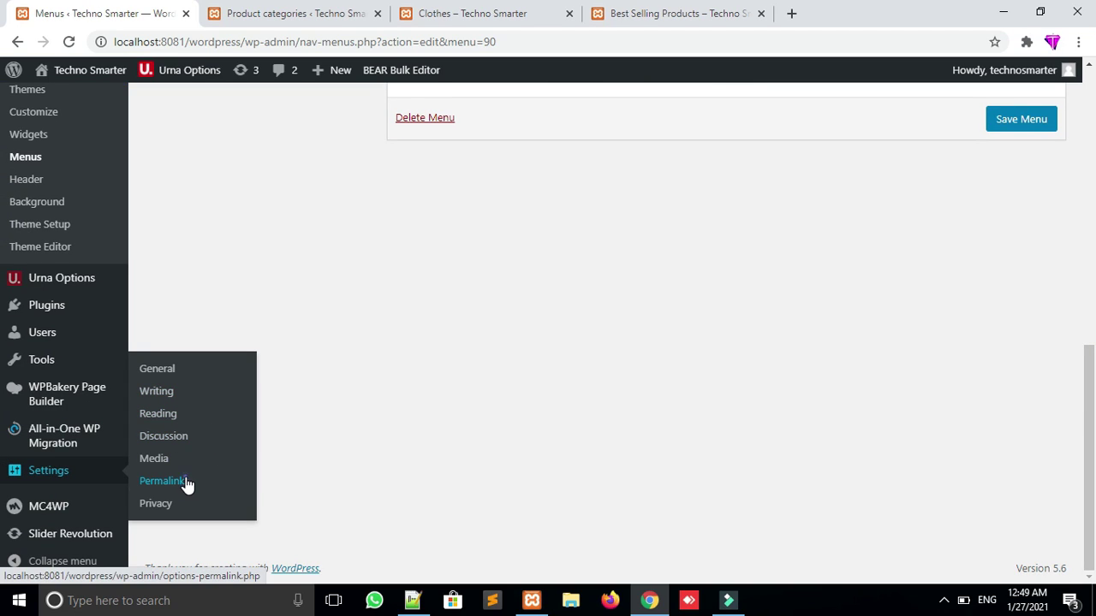
left_click(163, 481)
left_click(704, 13)
left_click_drag(246, 41, 293, 42)
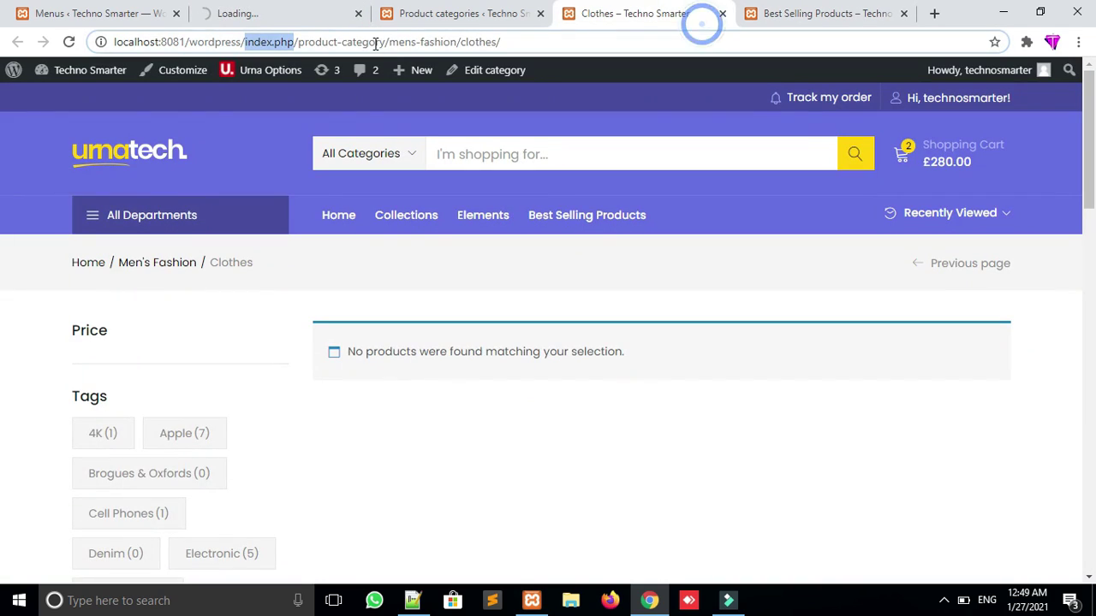
left_click(296, 40)
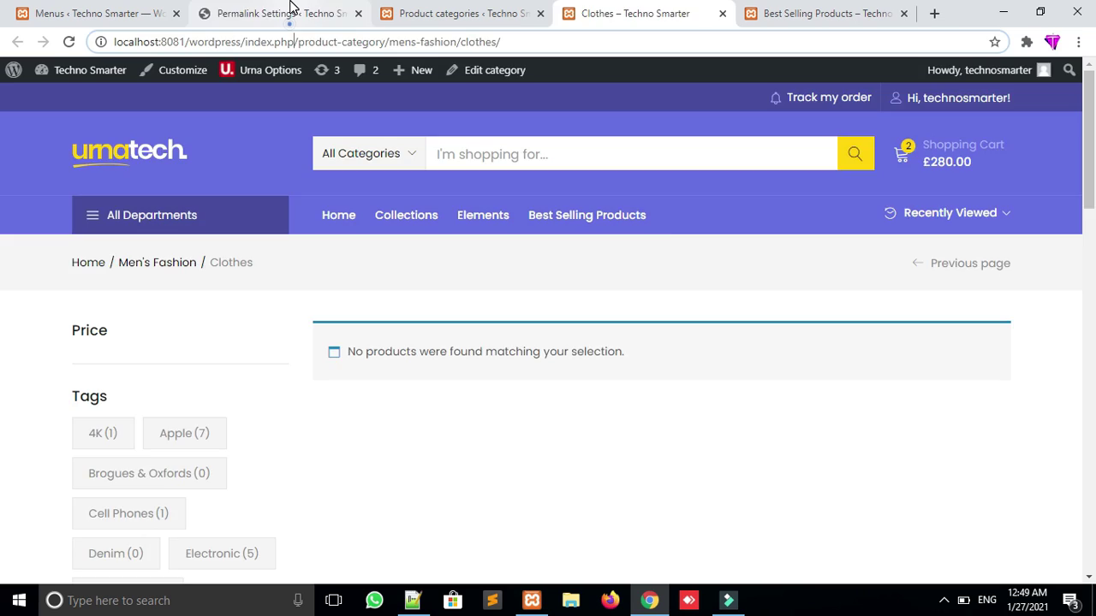
Set the site's permalink structure to Post name and save the changes
left_click(283, 14)
scroll(434, 346, "down", 1)
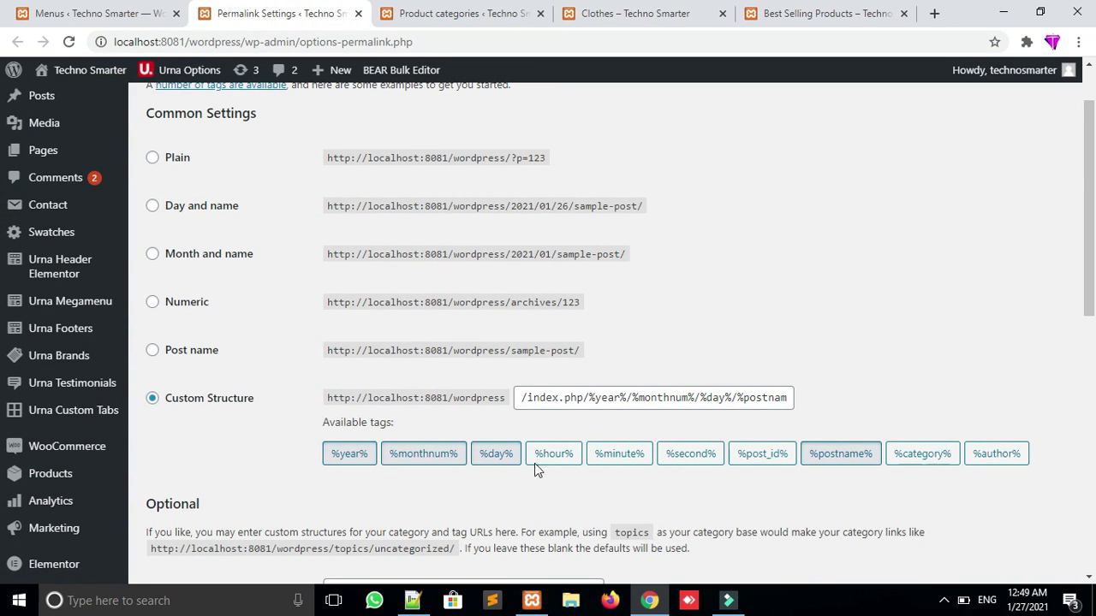
left_click(151, 351)
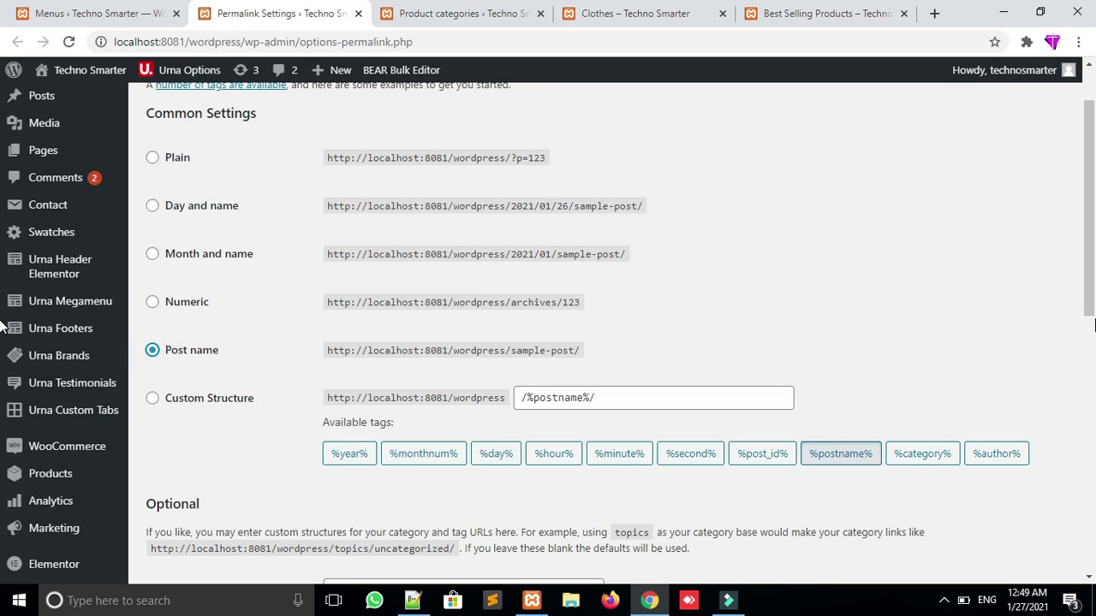
scroll(1089, 387, "down", 7)
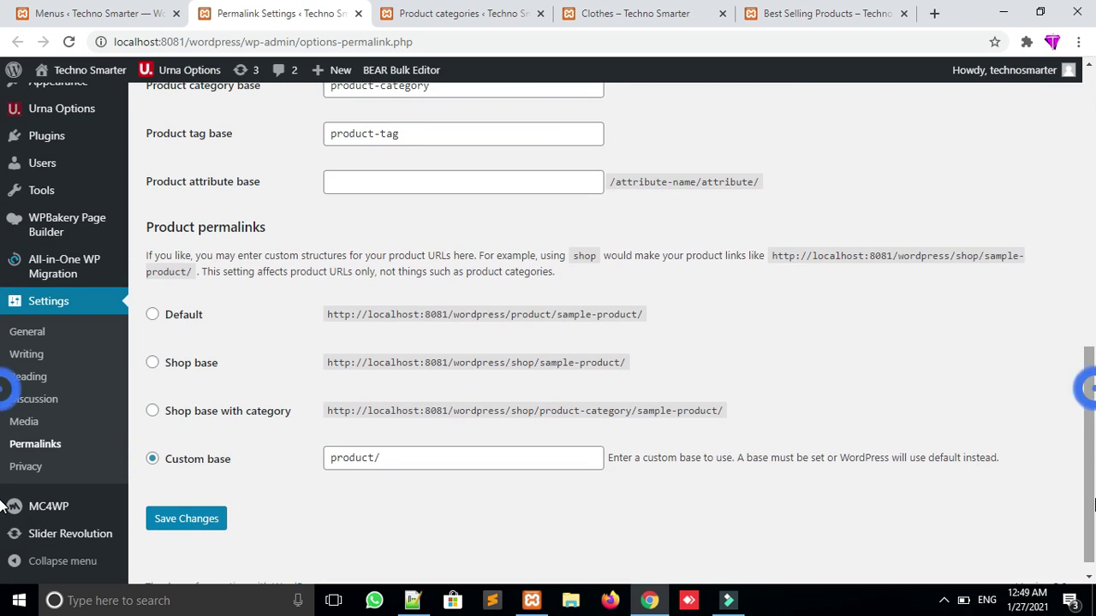
left_click(172, 519)
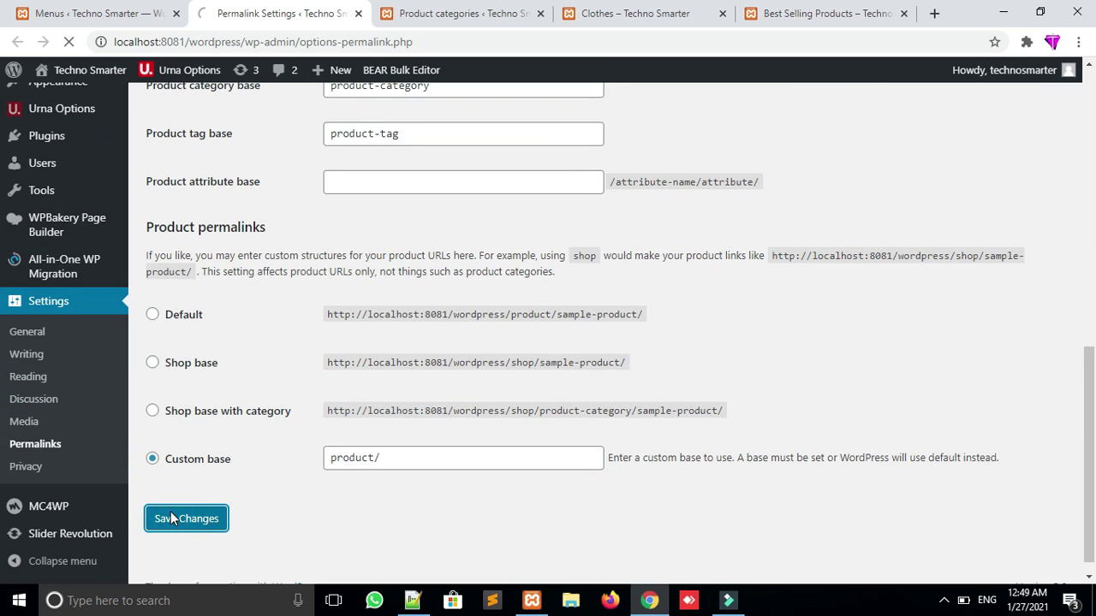
Close the Clothes storefront page and reload the product categories list
left_click(462, 13)
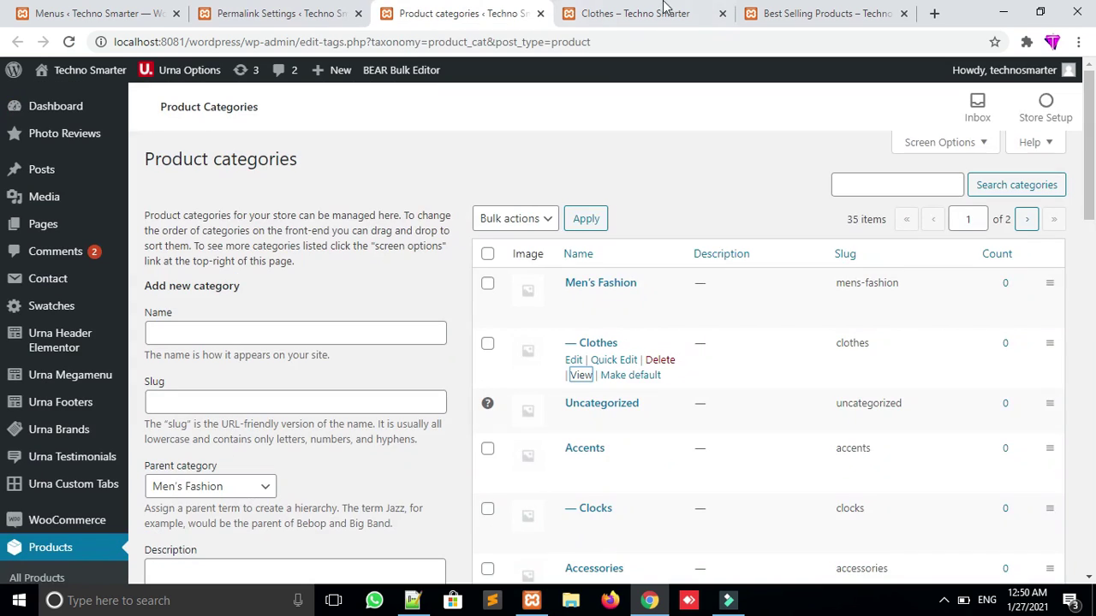
left_click(676, 13)
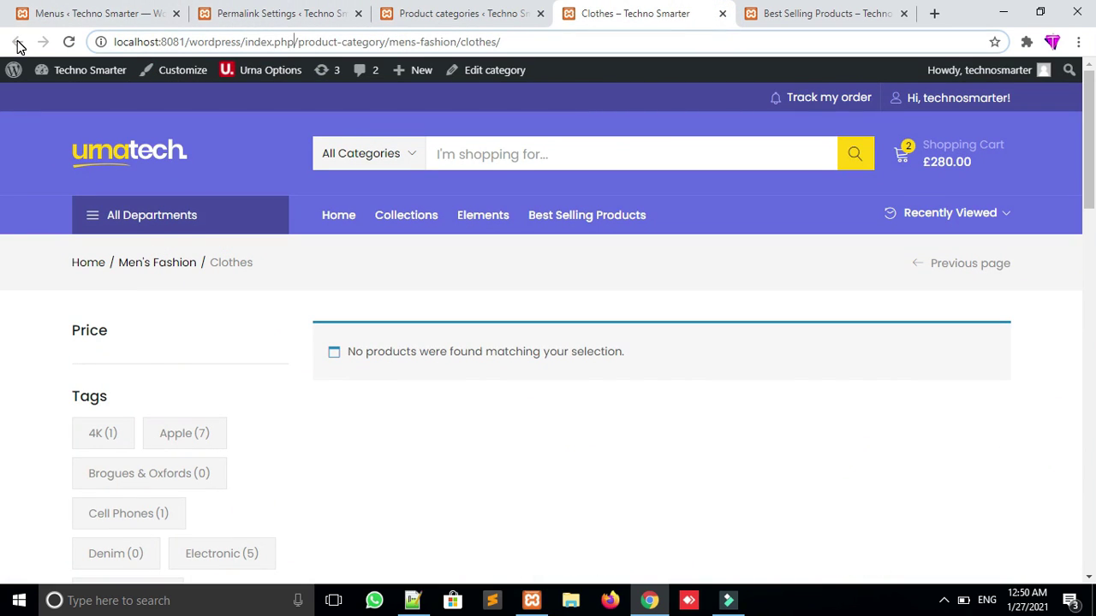
left_click(514, 11)
left_click(721, 14)
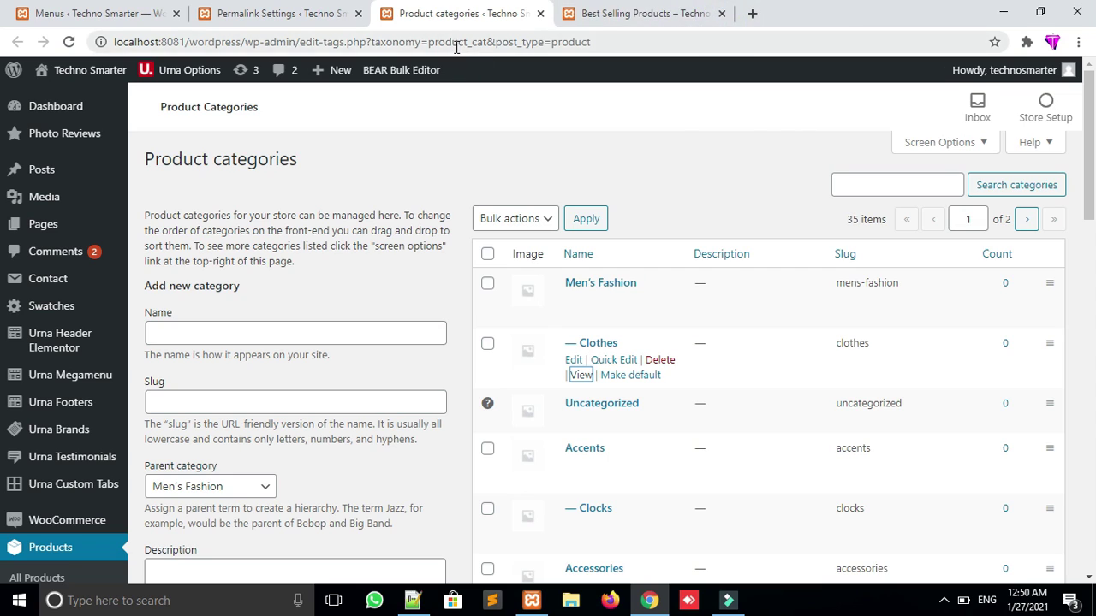
left_click(458, 43)
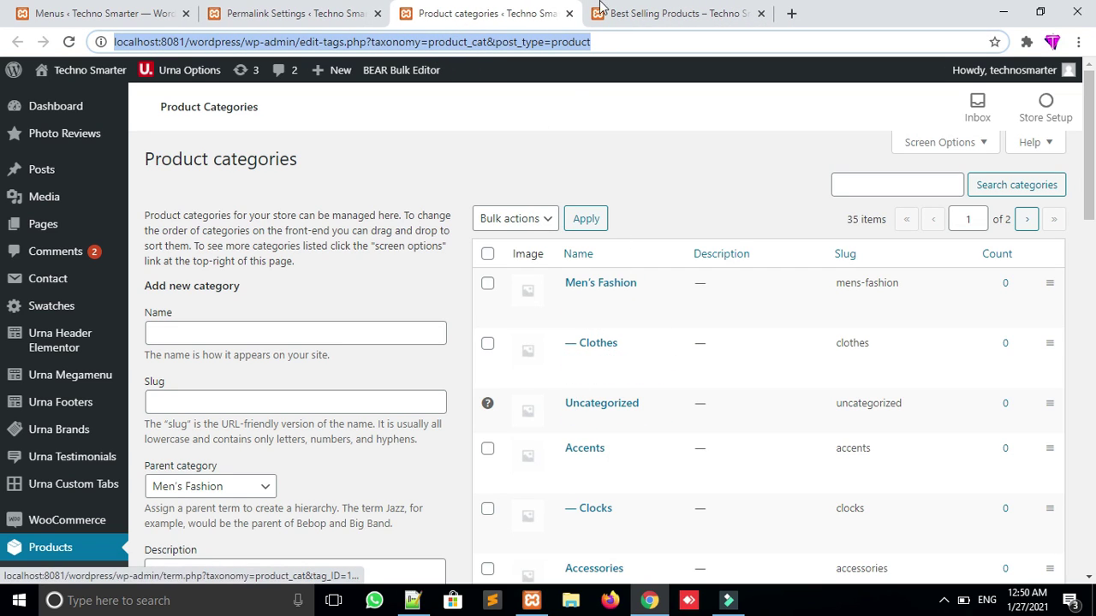
left_click(642, 12)
left_click(473, 12)
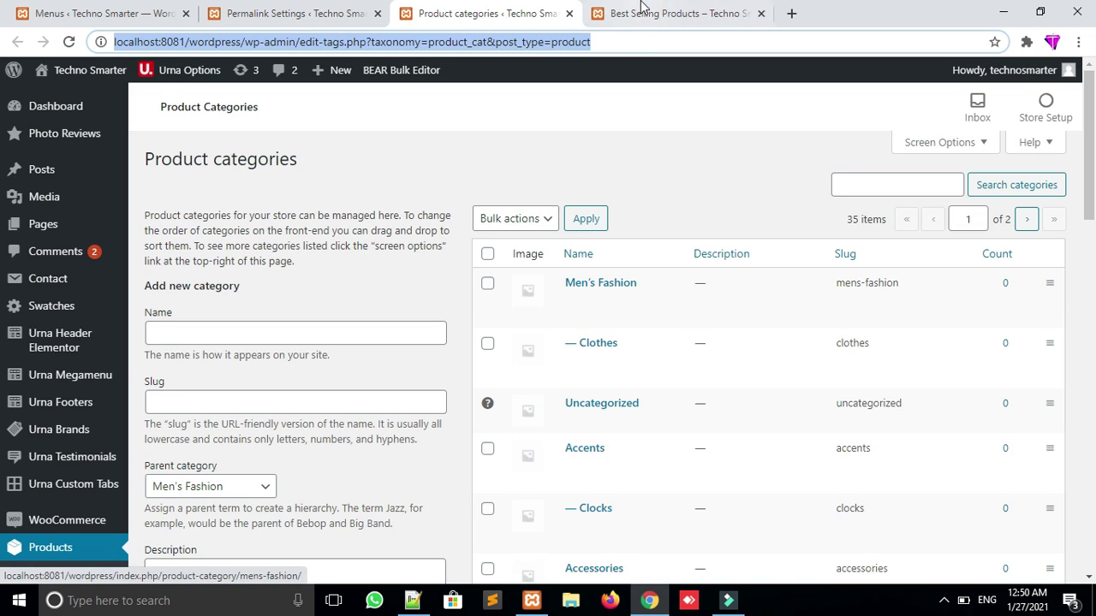
key("Return")
View the Accents category on the storefront in a new tab to check its address structure
scroll(582, 317, "down", 1)
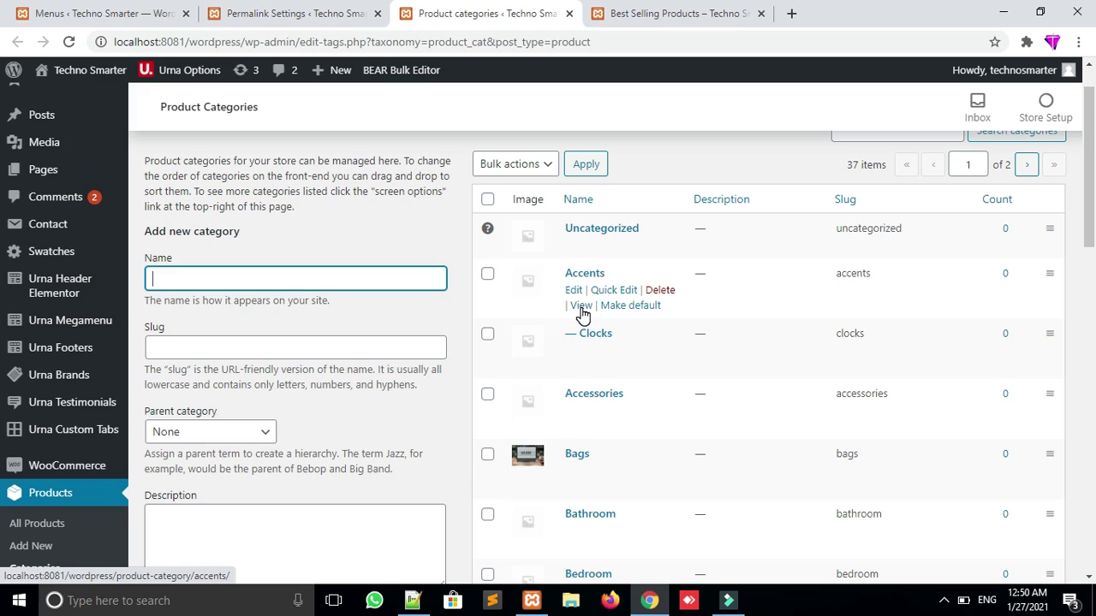
left_click(581, 305, "ctrl")
left_click(599, 14)
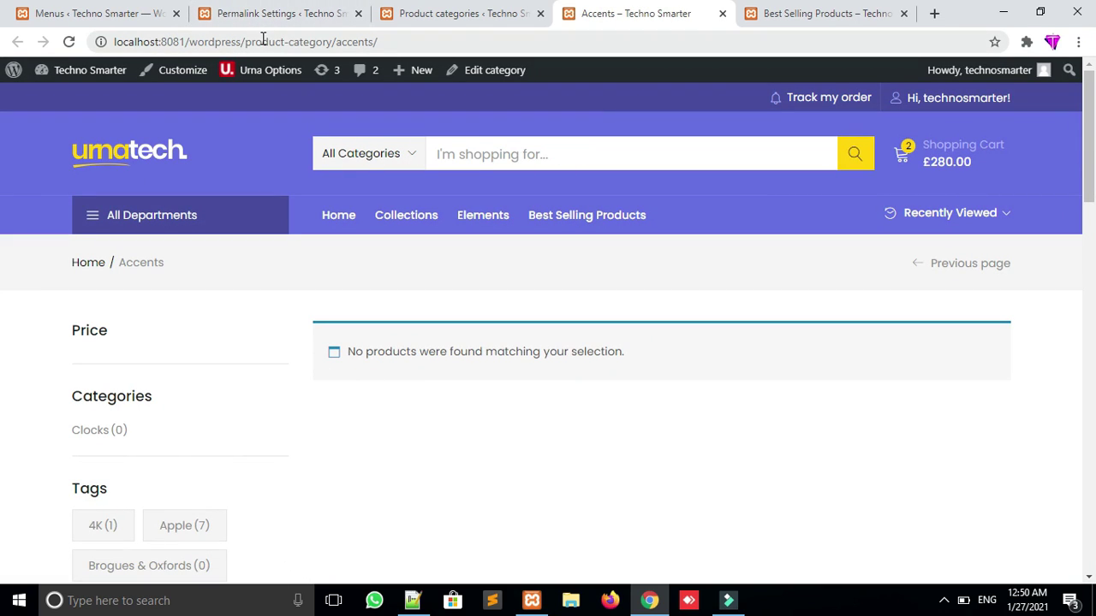
Close the Accents storefront page and return to the product categories and permalink settings pages
left_click(404, 43)
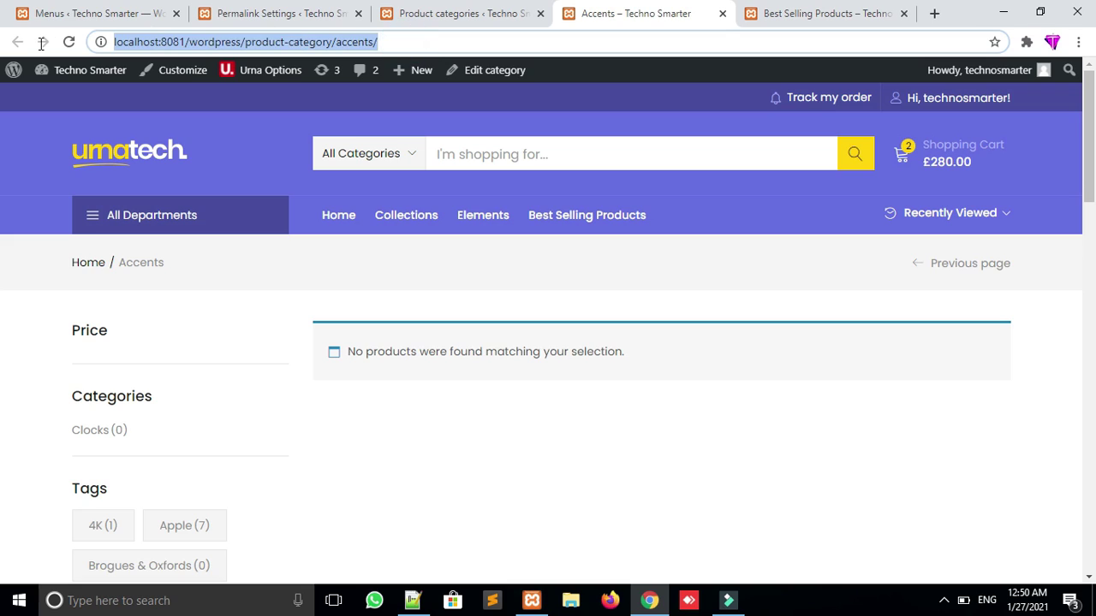
left_click(722, 14)
left_click(286, 14)
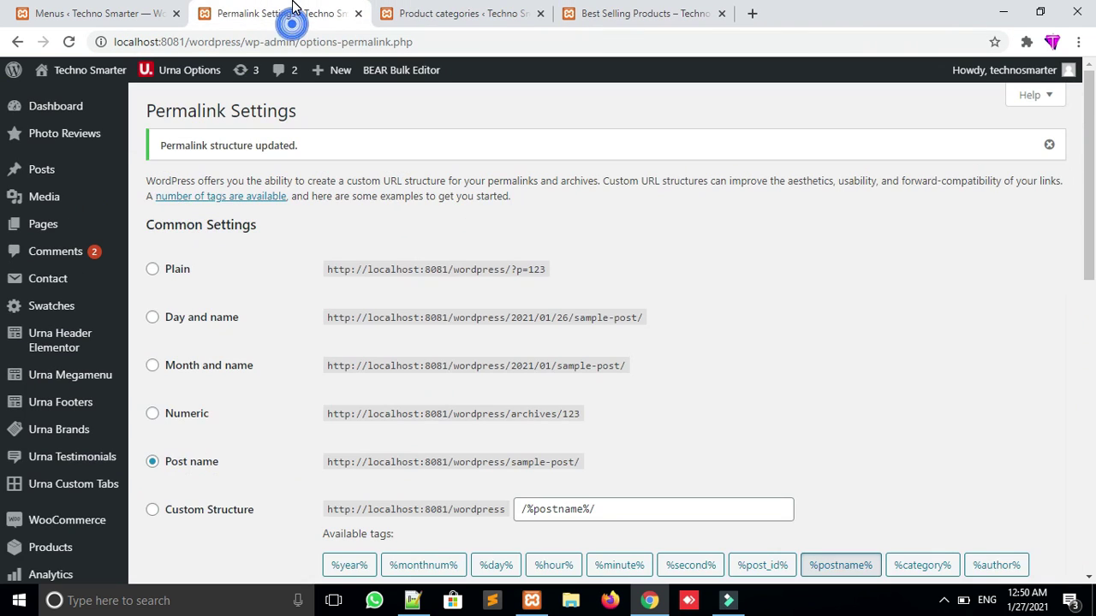
left_click(428, 9)
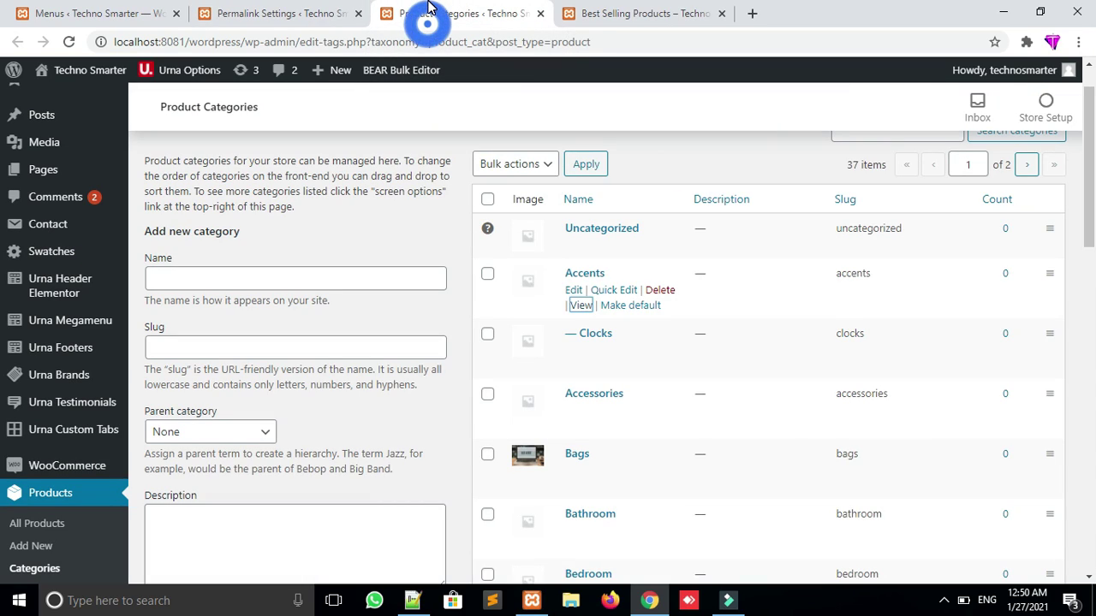
left_click(249, 272)
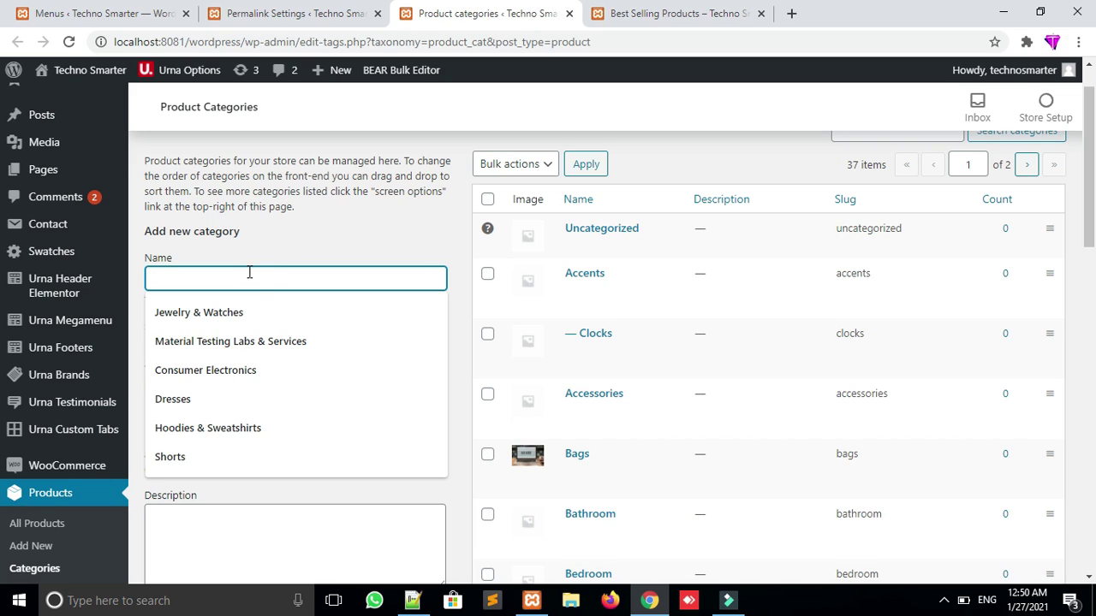
left_click(245, 12)
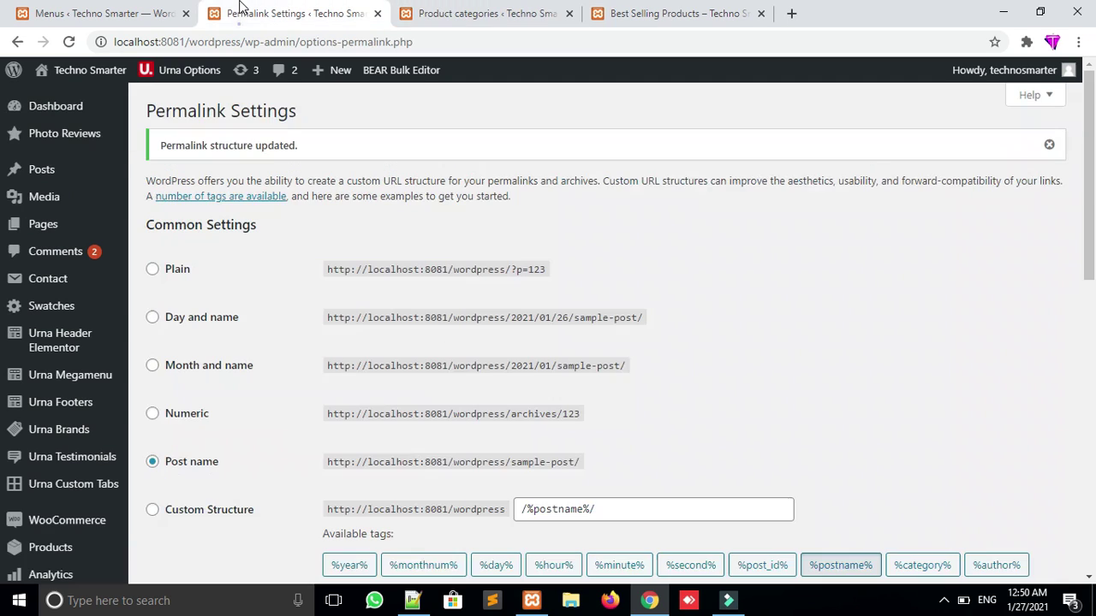
Add a custom link with URL # and link text Men's Fashion to the Category Menu Image menu
left_click(129, 16)
left_click_drag(1091, 428, 1094, 216)
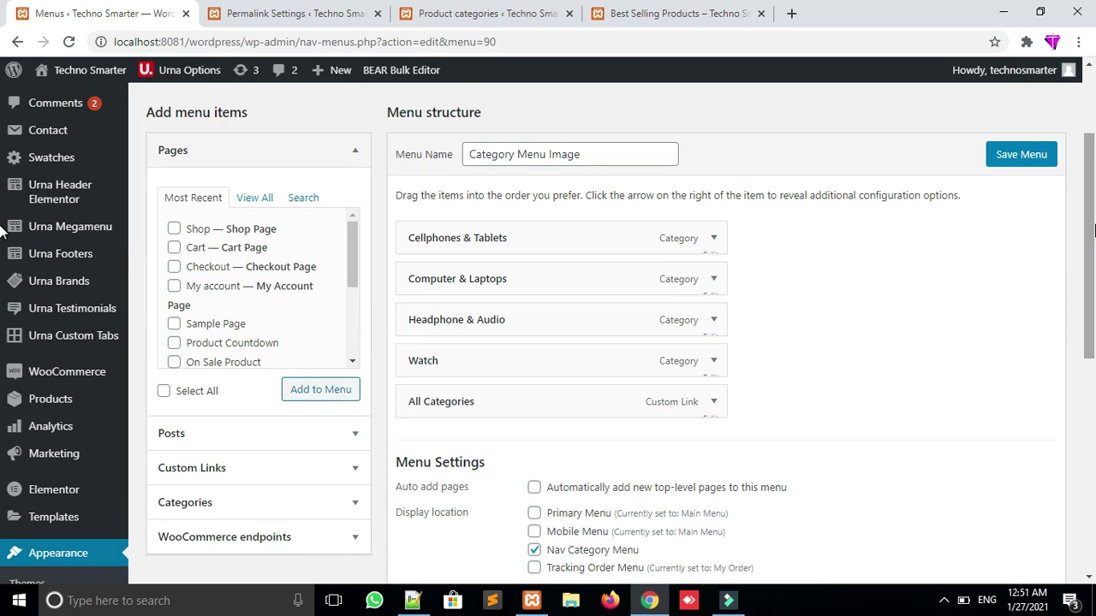
scroll(1091, 221, "up", 1)
scroll(1094, 223, "down", 1)
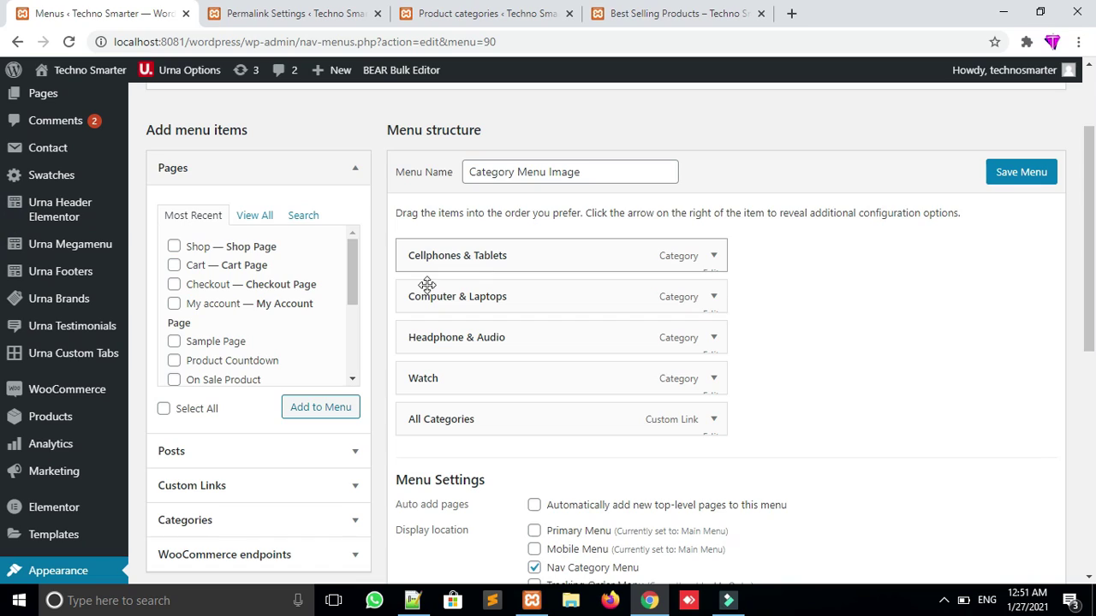
scroll(2, 310, "down", 1)
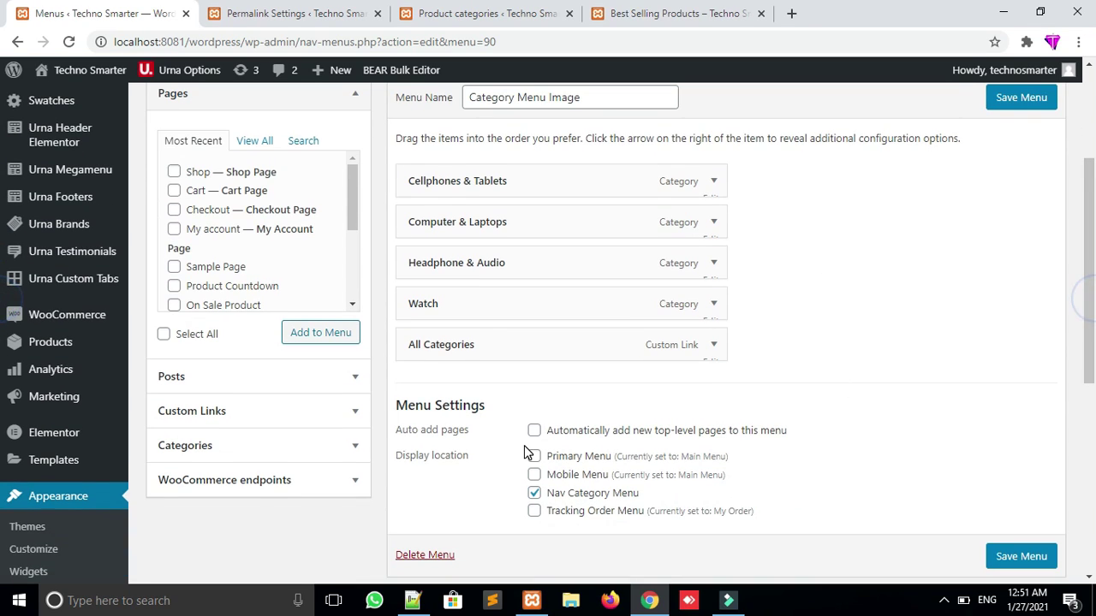
left_click(333, 409)
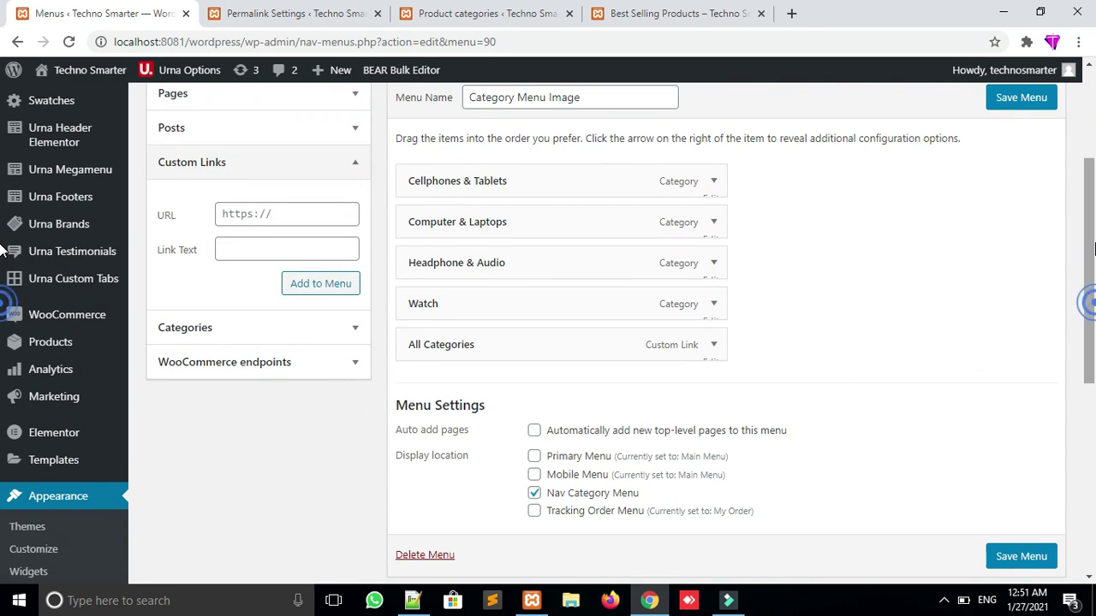
scroll(1090, 249, "up", 1)
left_click(306, 289)
type("#")
left_click(287, 325)
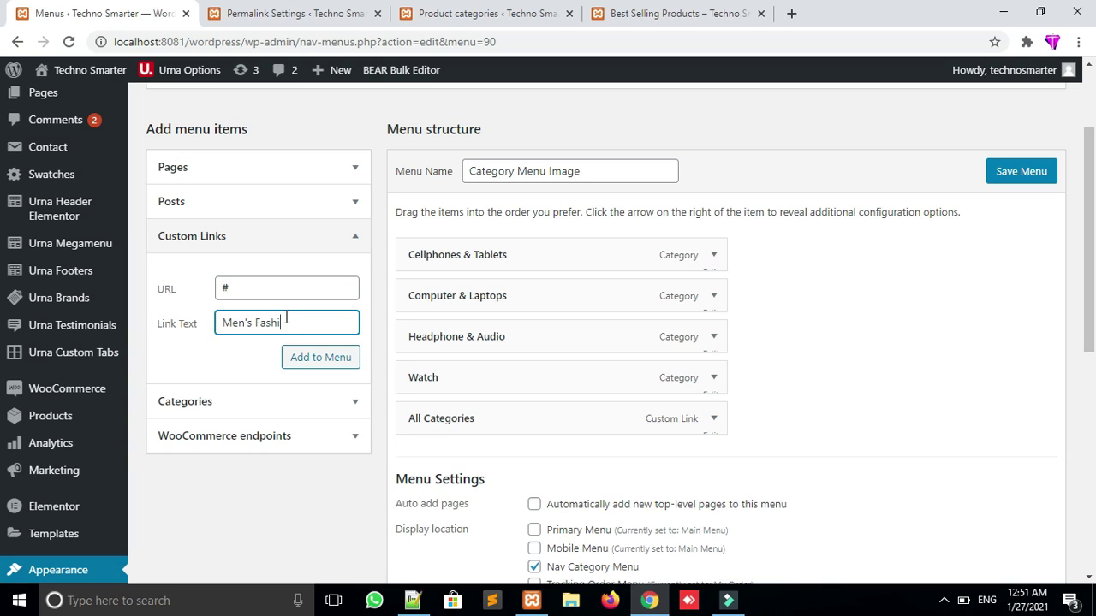
left_click(339, 360)
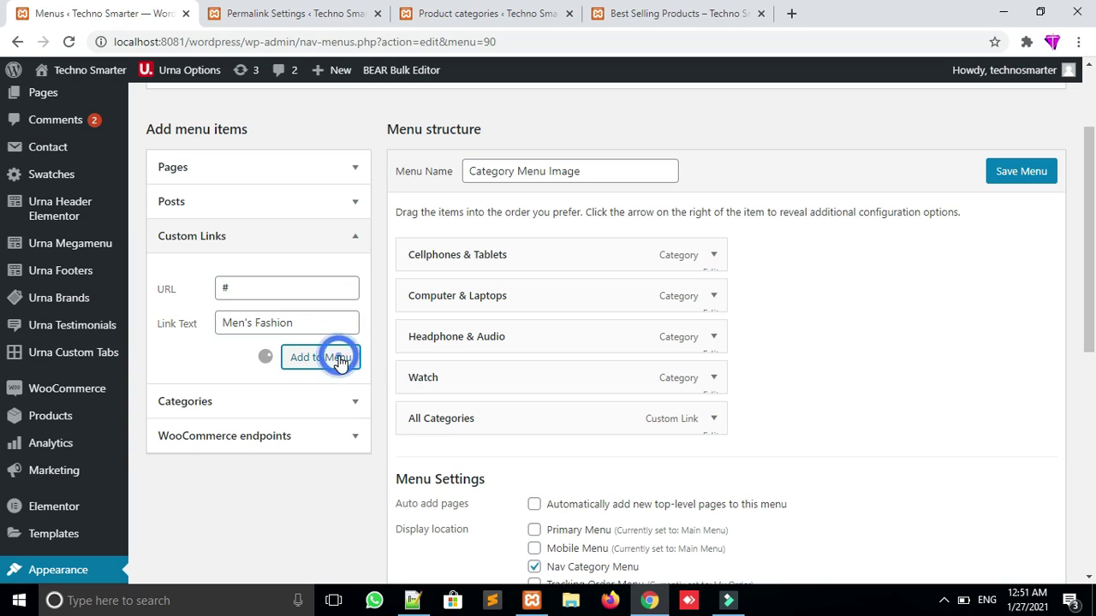
Move the Men's Fashion item above Cellphones & Tablets and save the Category Menu Image menu
left_click_drag(514, 467, 526, 262)
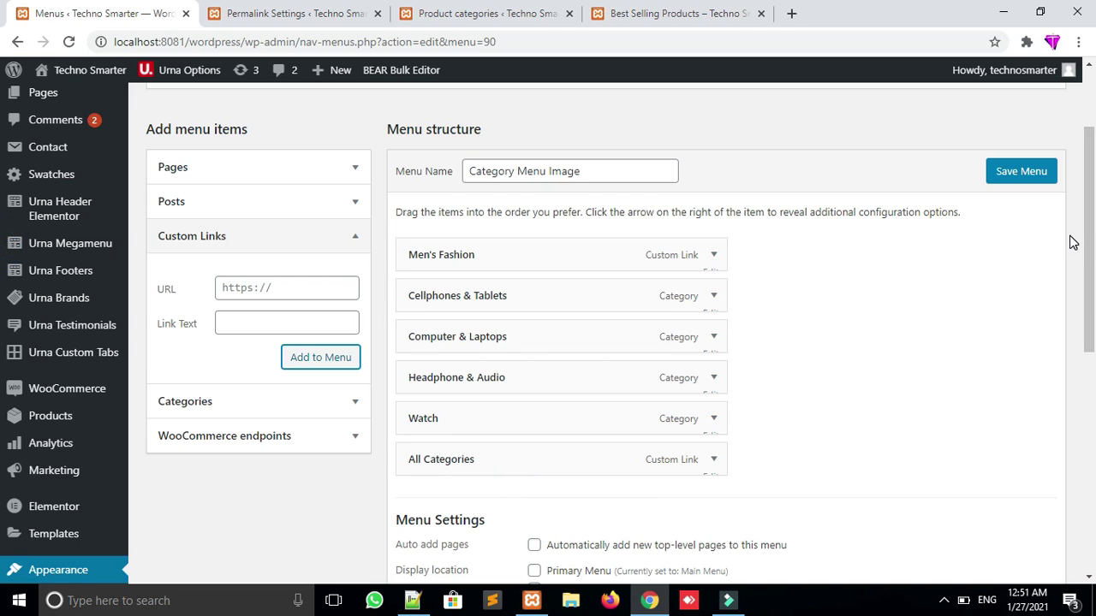
left_click(1019, 174)
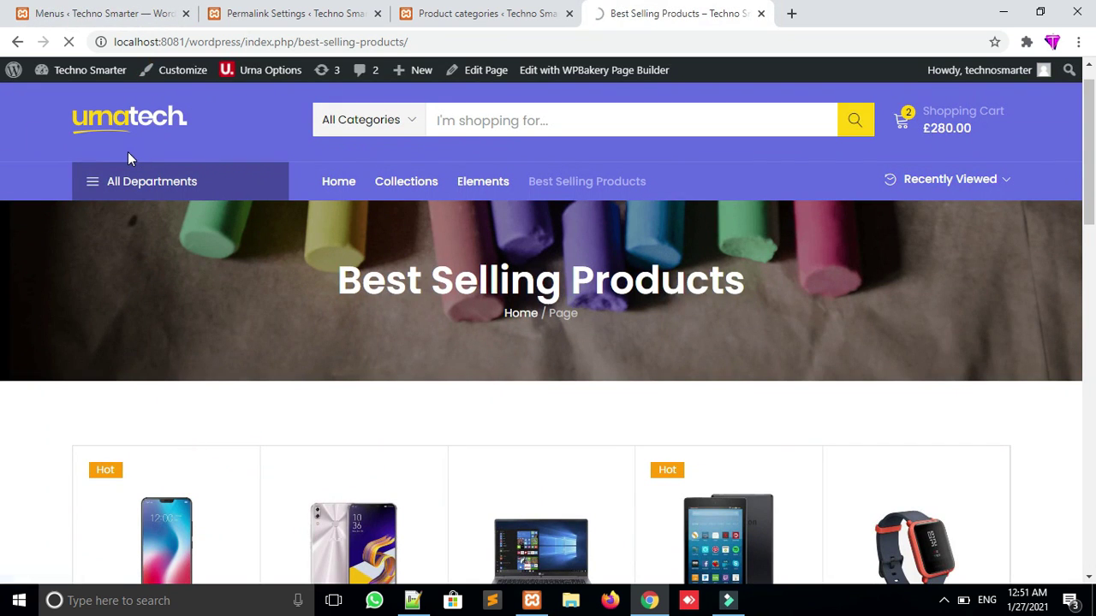
Open the storefront home page and examine the All Departments menu, including the Men's Fashion and Cellphones & Tablets entries
left_click(82, 126)
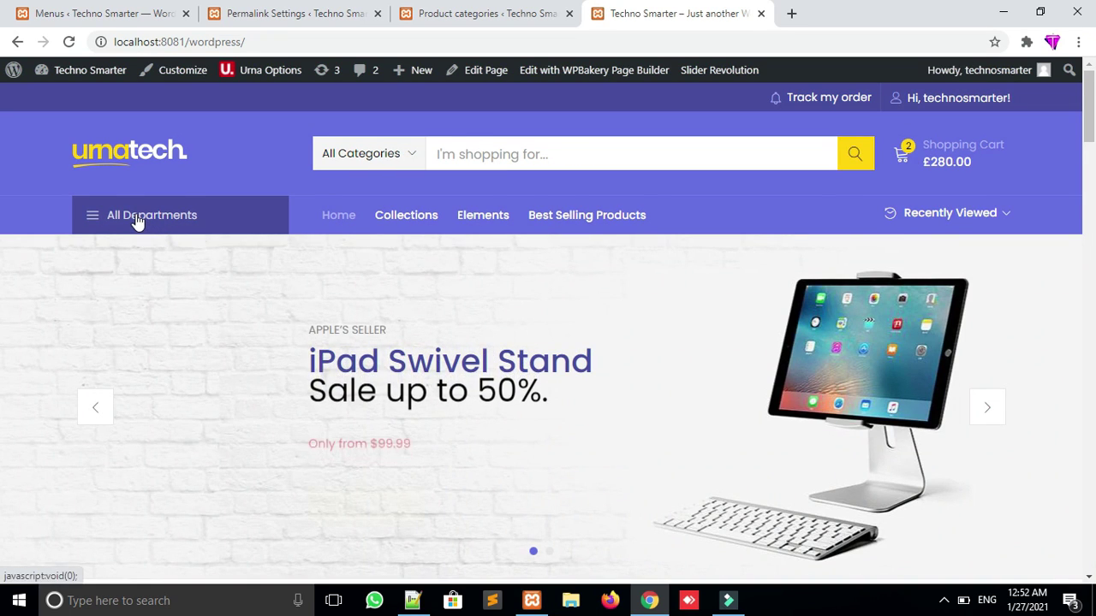
left_click(137, 217)
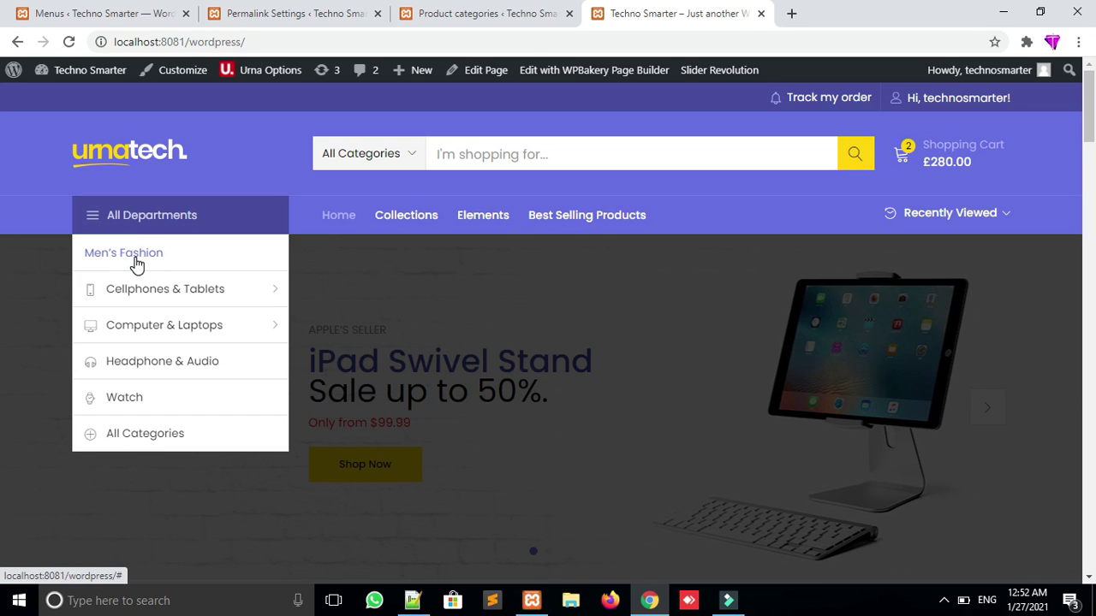
mouse_move(97, 293)
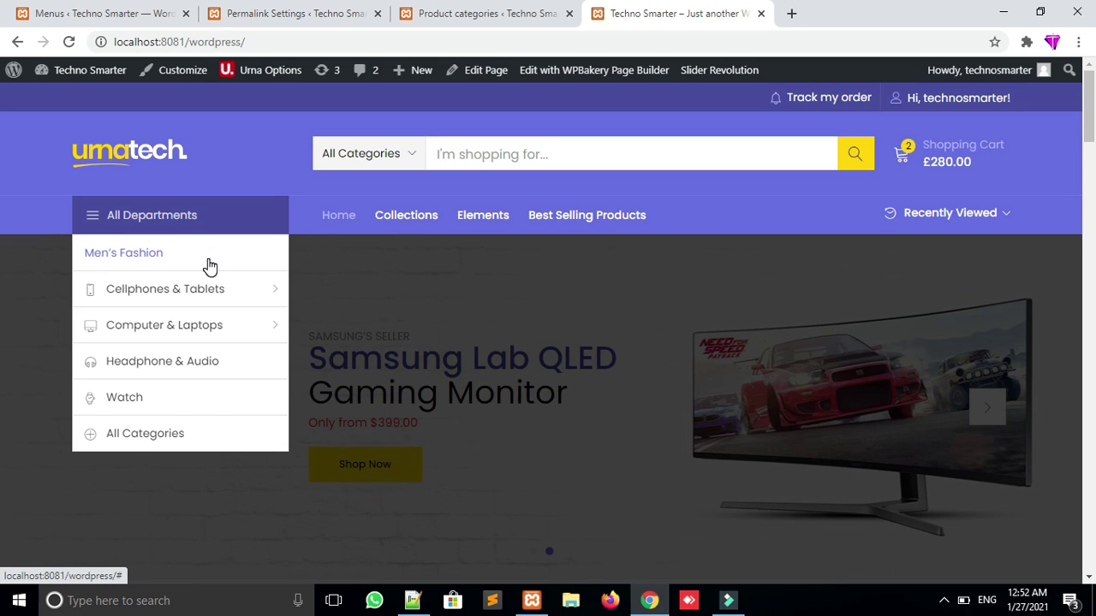
mouse_move(190, 298)
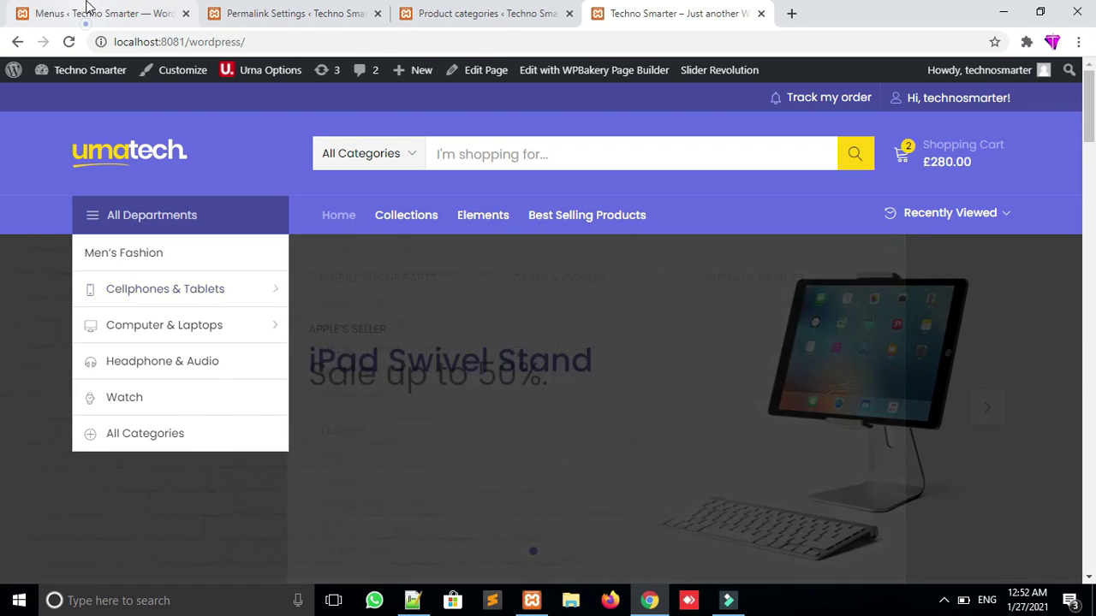
Return to the menu editor and look through the existing menus available for editing
left_click(100, 13)
left_click(498, 258)
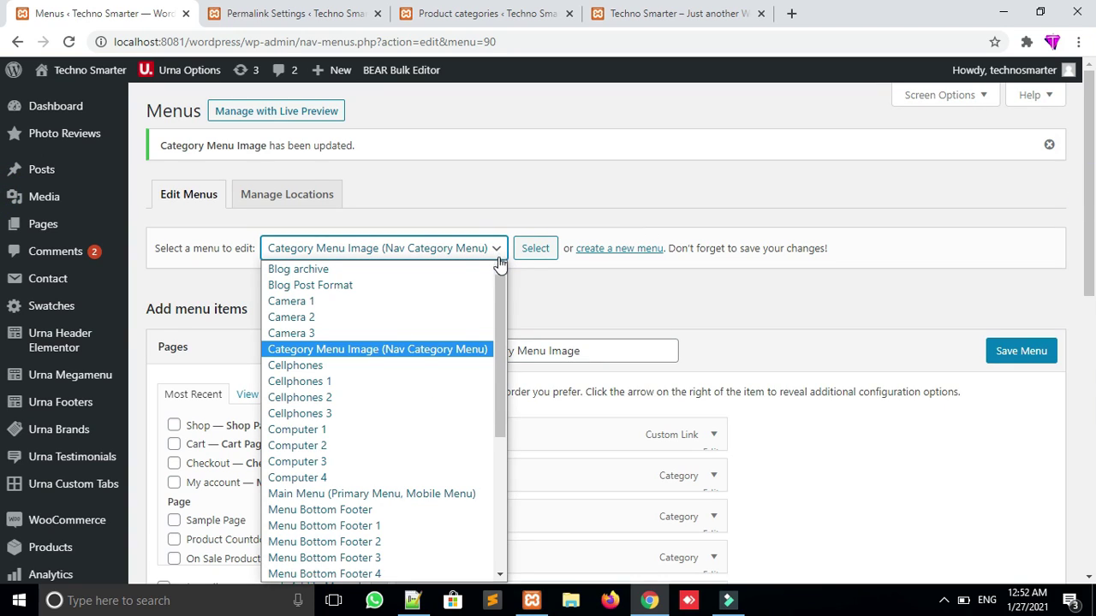
left_click(500, 288)
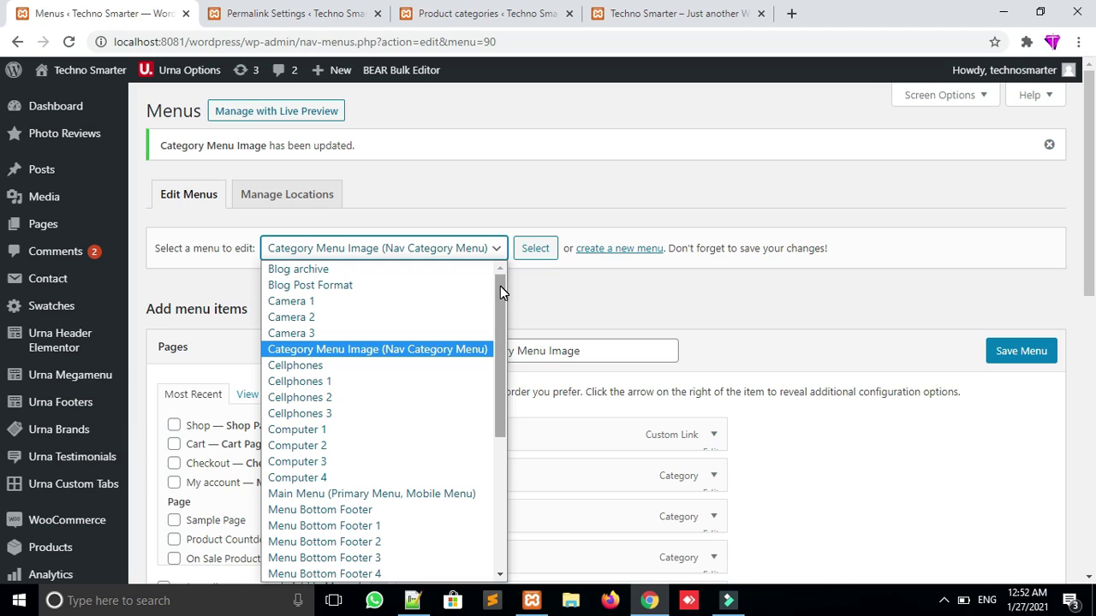
left_click(646, 298)
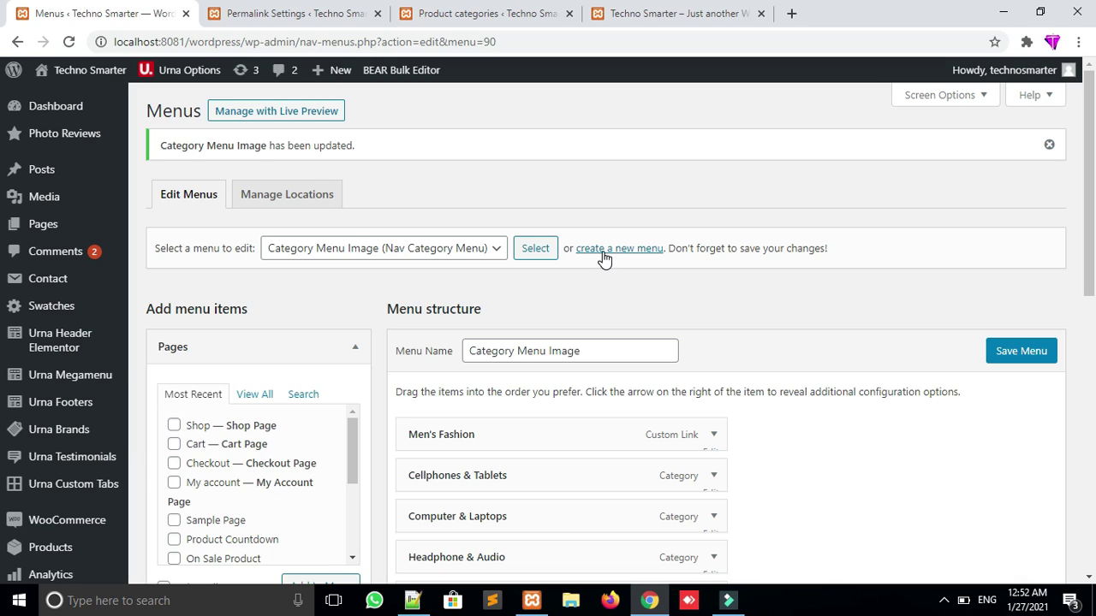
left_click(495, 250)
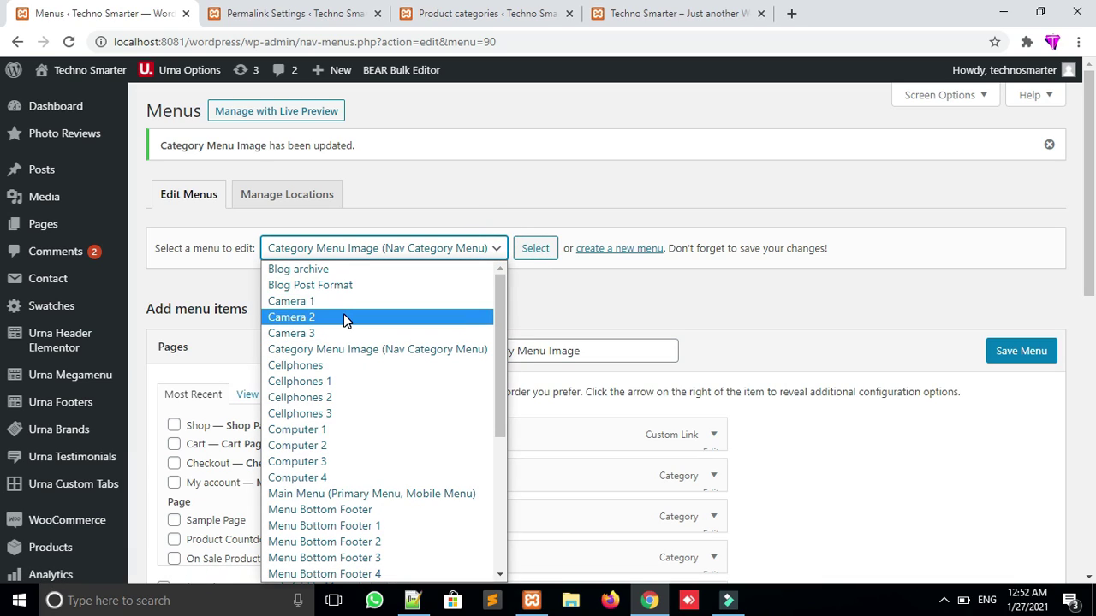
Start a new menu and enter col1 as its name
left_click(614, 249)
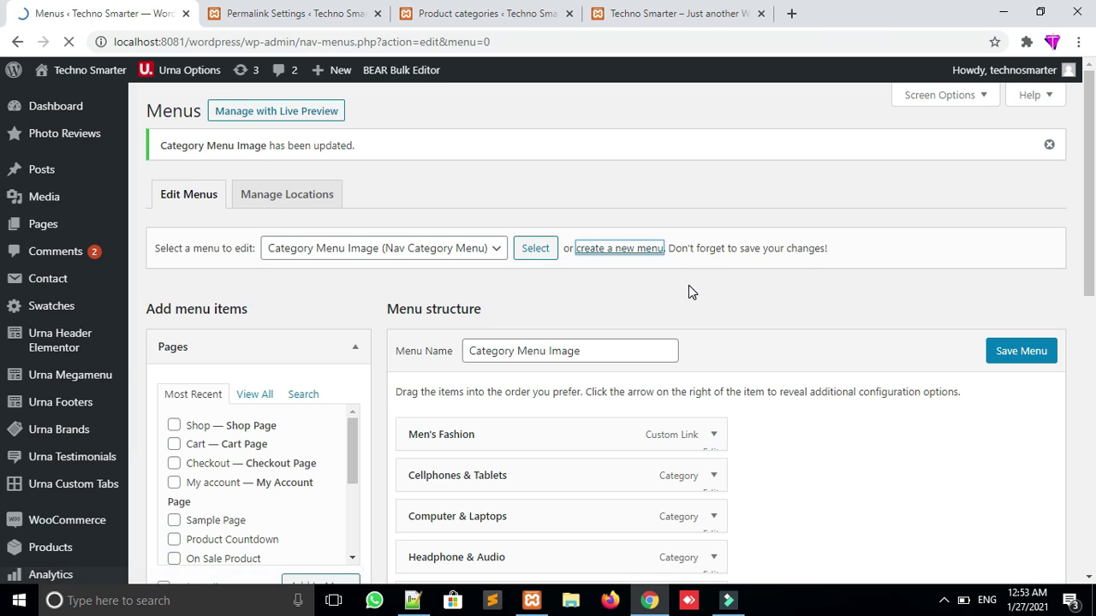
left_click_drag(1091, 172, 1091, 245)
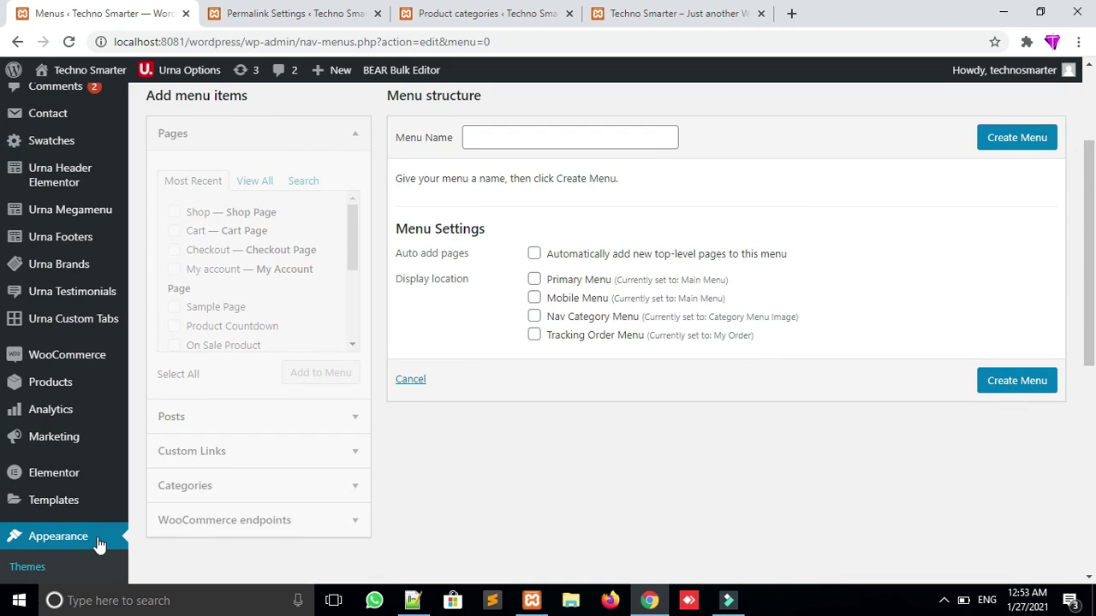
scroll(2, 244, "up", 1)
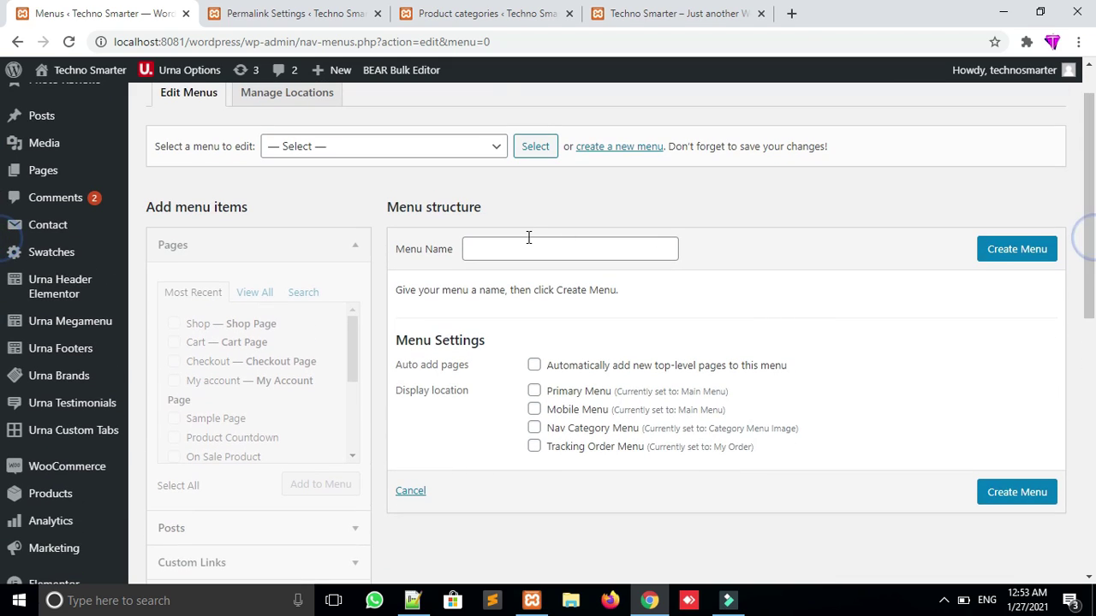
left_click(486, 246)
type("col")
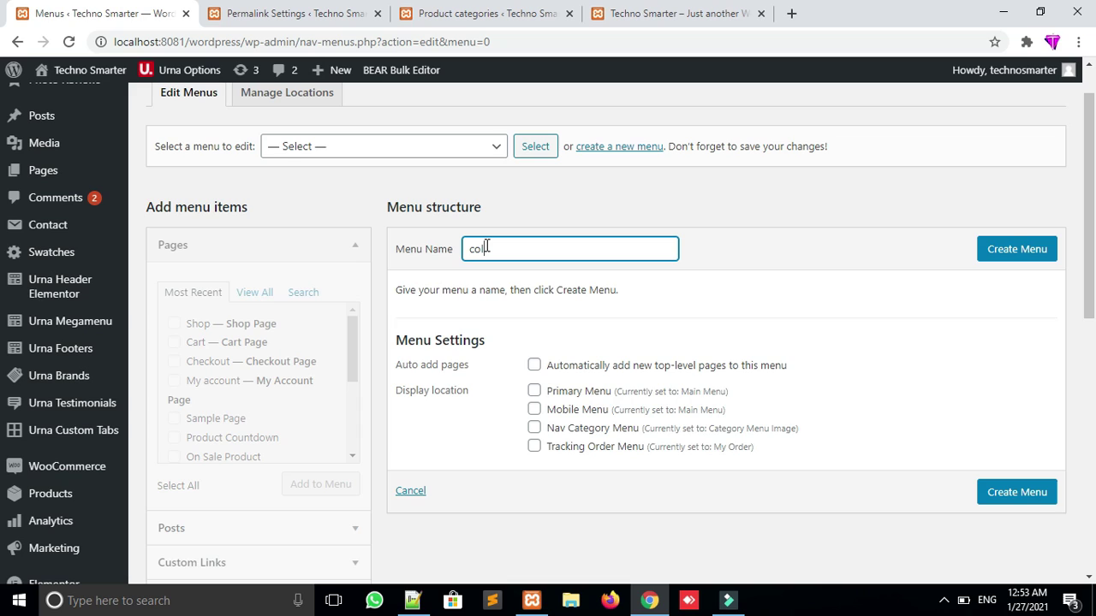
type("1")
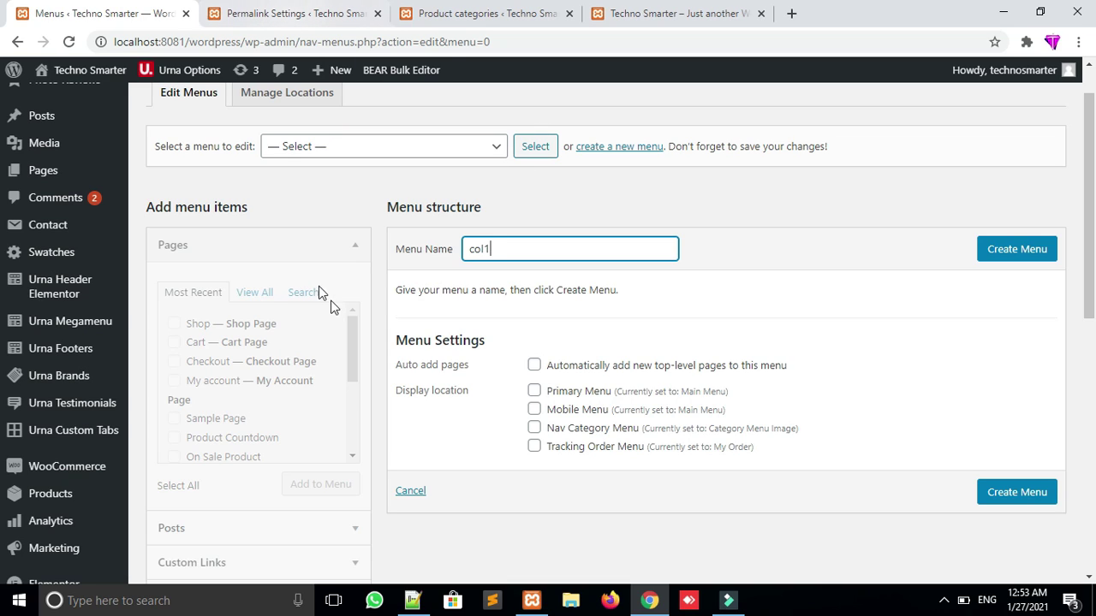
Check the Cellphones & Tablets submenu in the storefront's All Departments menu
left_click(306, 6)
left_click(552, 12)
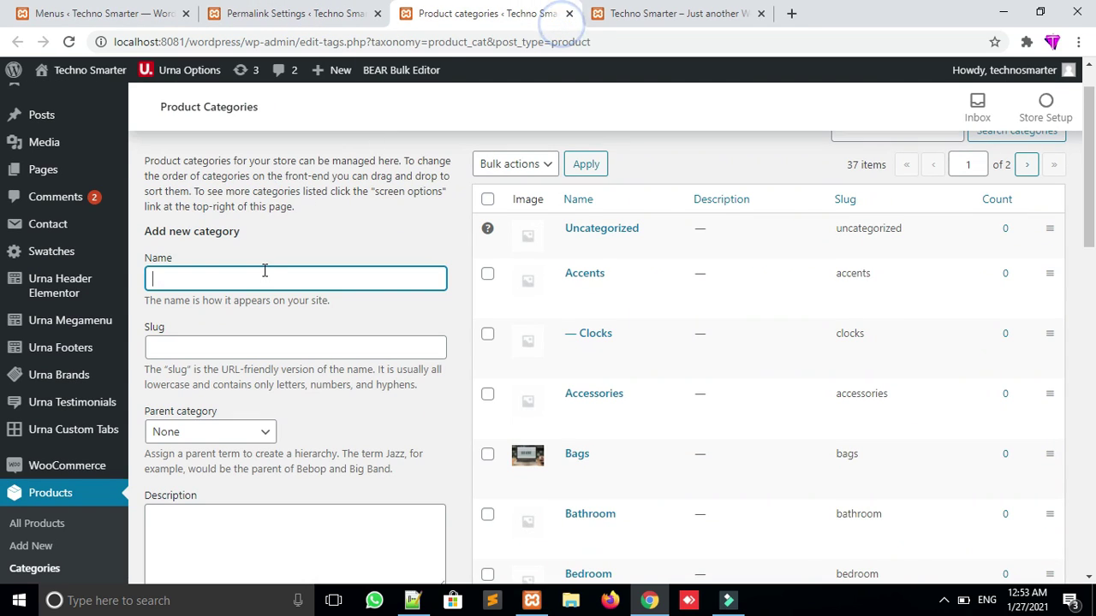
left_click(646, 13)
mouse_move(146, 289)
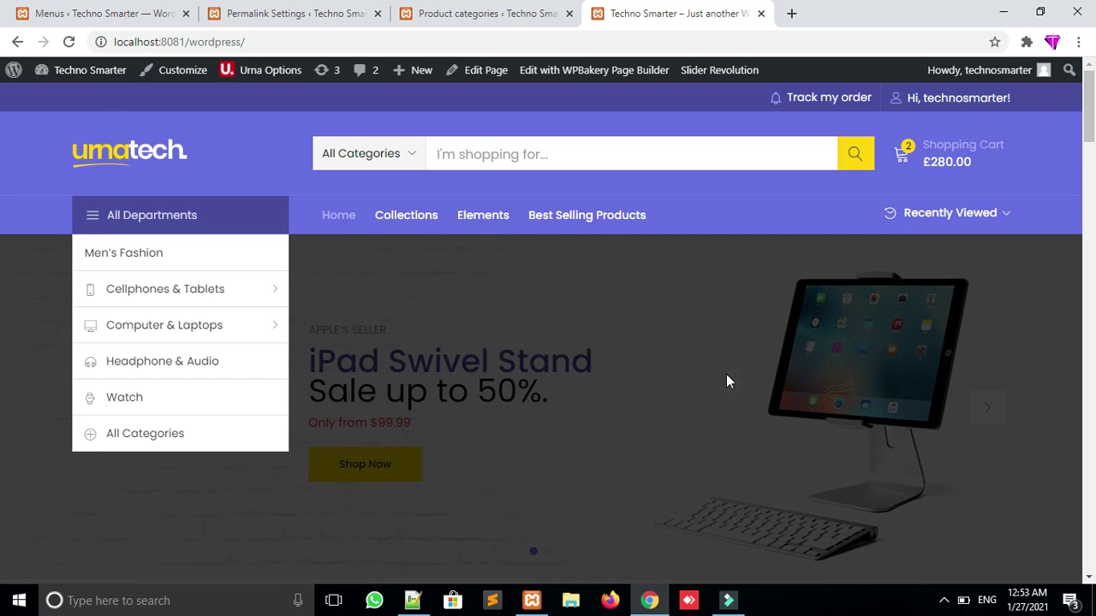
Change the new menu's name to men col1 and create the menu
left_click(315, 12)
left_click(92, 9)
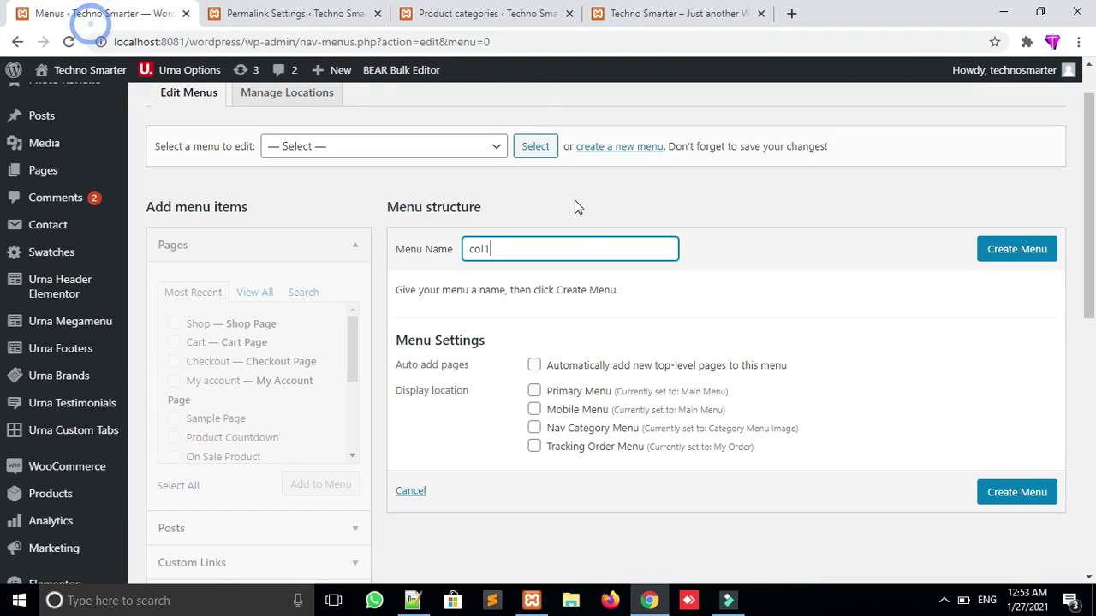
key("BackSpace")
key("BackSpace")
key("BackSpace")
key("BackSpace")
type("men col")
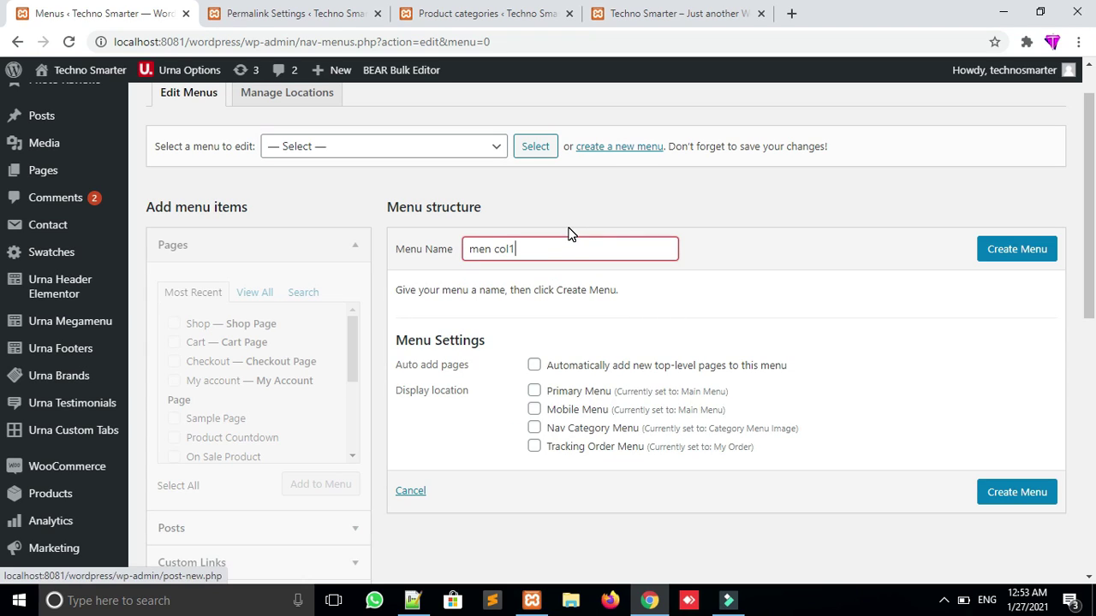
left_click(1008, 247)
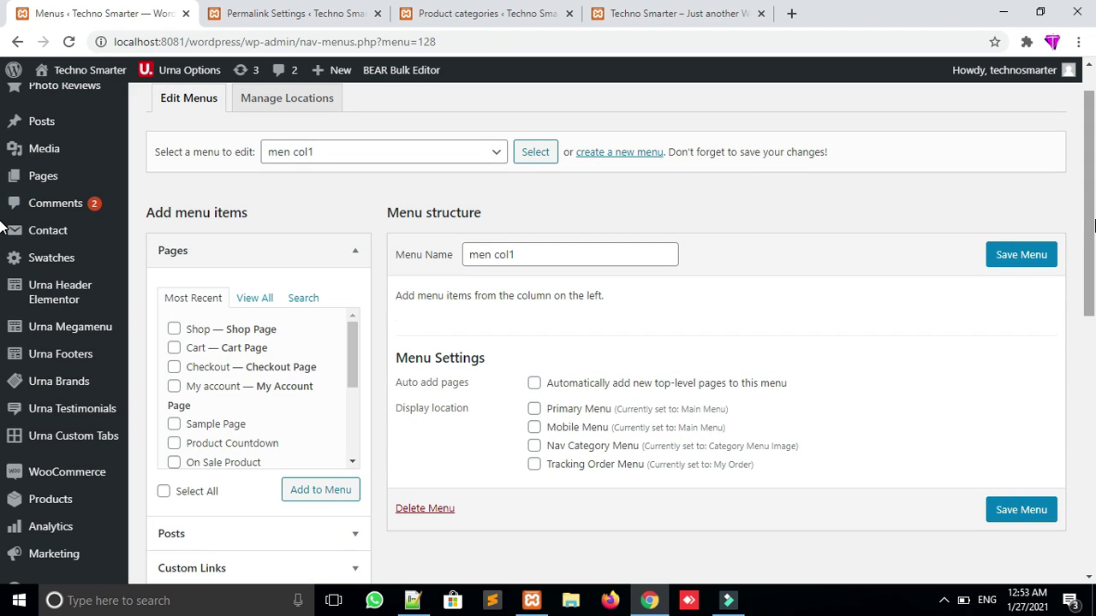
Expand the Custom Links form for adding items to the men col1 menu
scroll(2, 226, "up", 1)
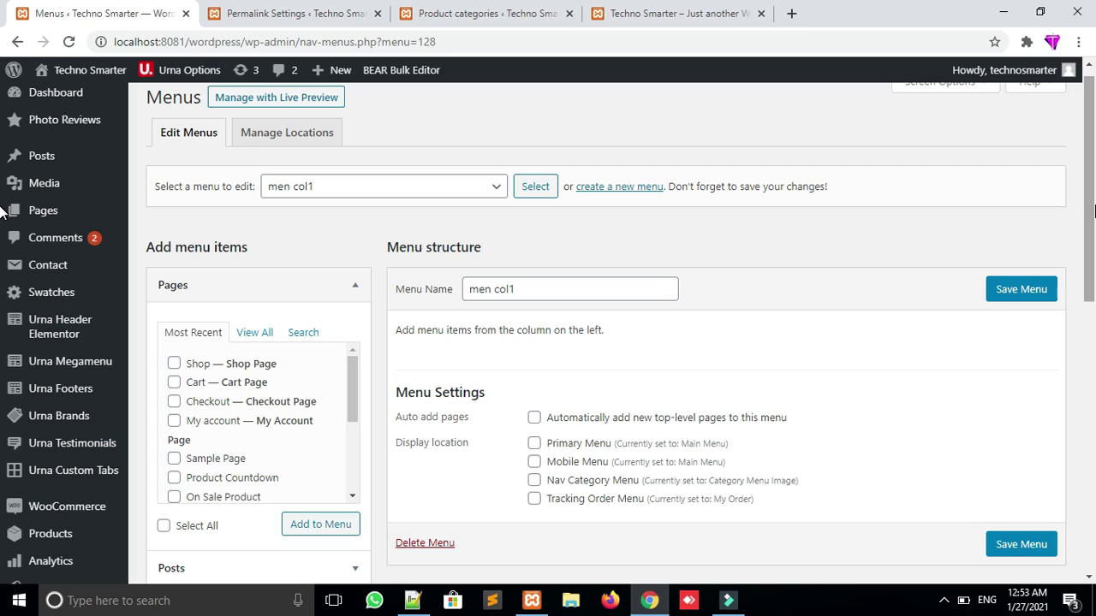
left_click(521, 288)
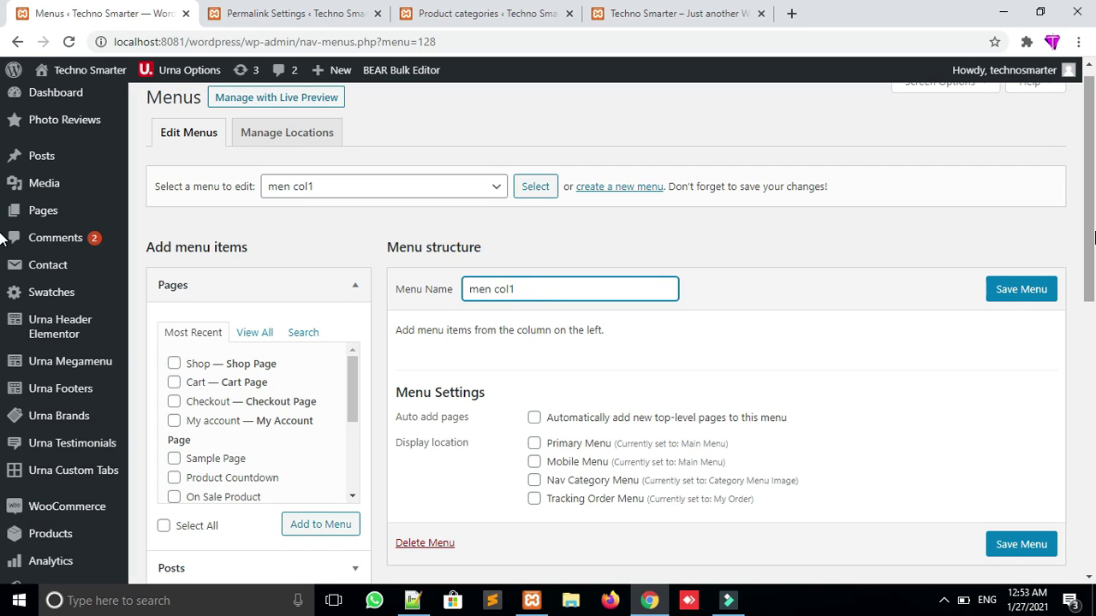
scroll(2, 319, "down", 2)
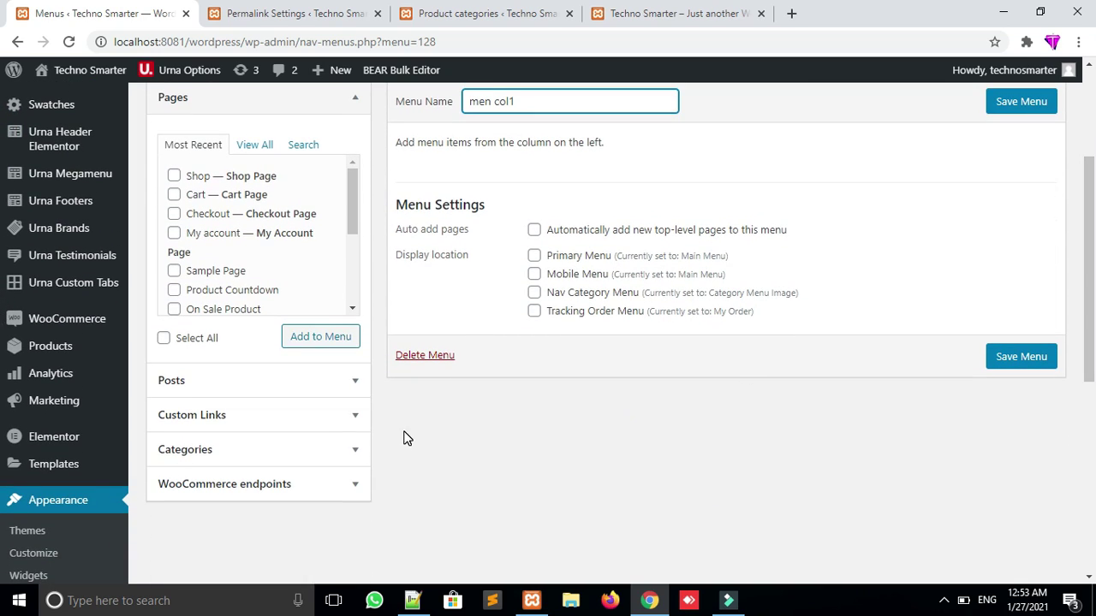
left_click(323, 419)
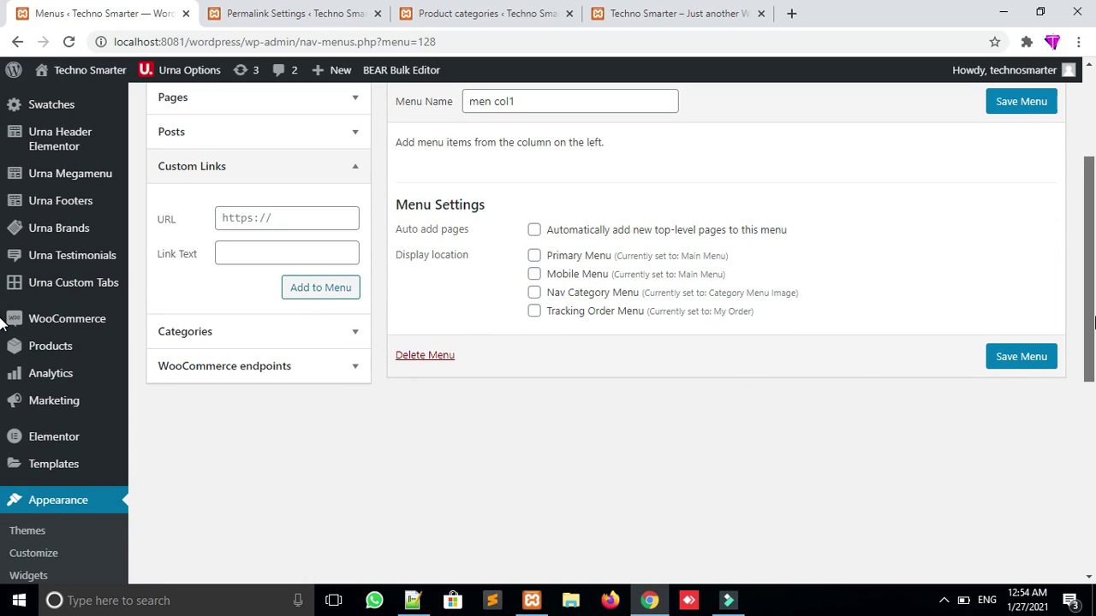
scroll(677, 411, "up", 2)
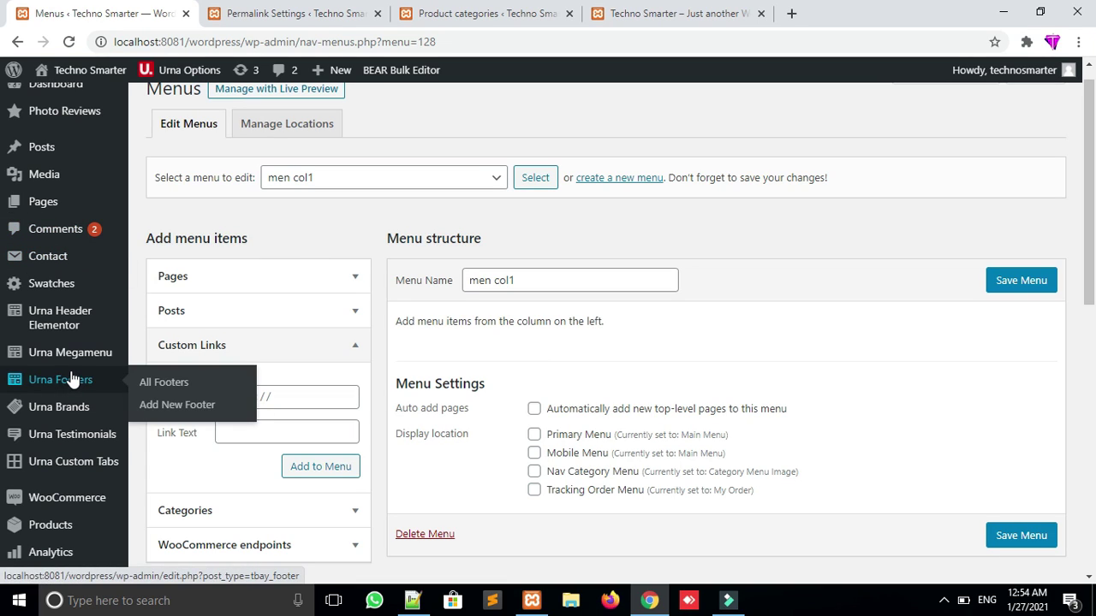
scroll(51, 185, "up", 1)
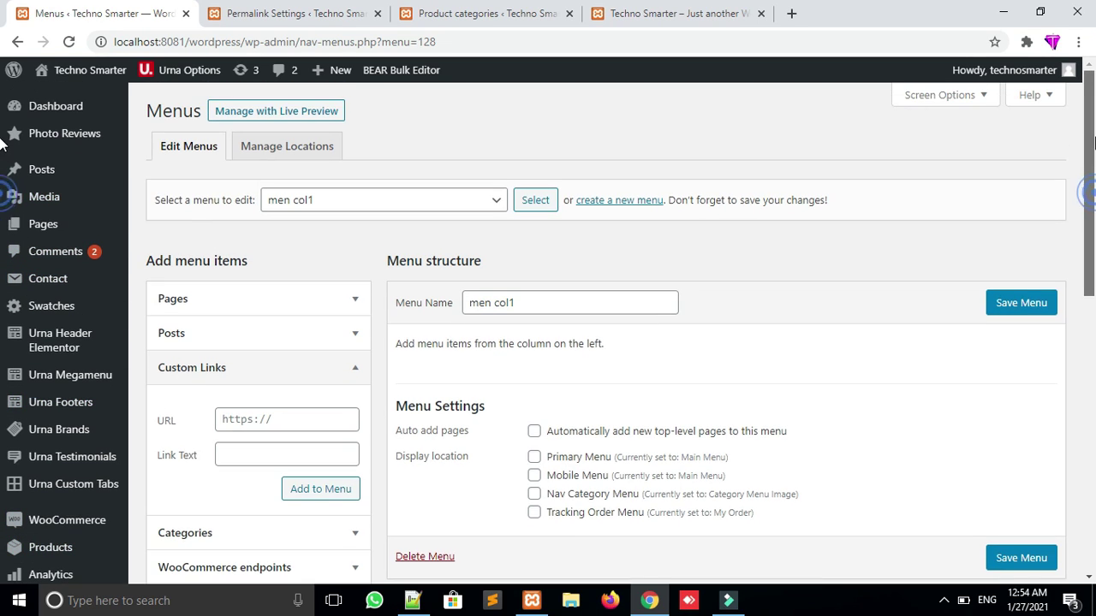
Search the product categories for clothes and view the Clothes category's storefront page in a separate browser tab
mouse_move(34, 547)
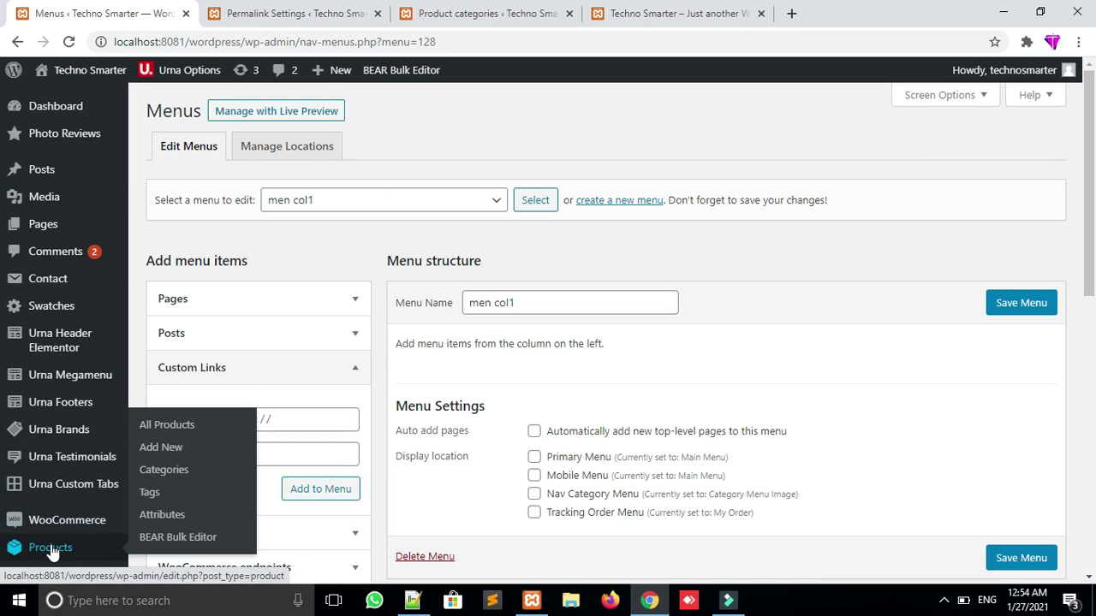
middle_click(195, 476)
left_click(282, 10)
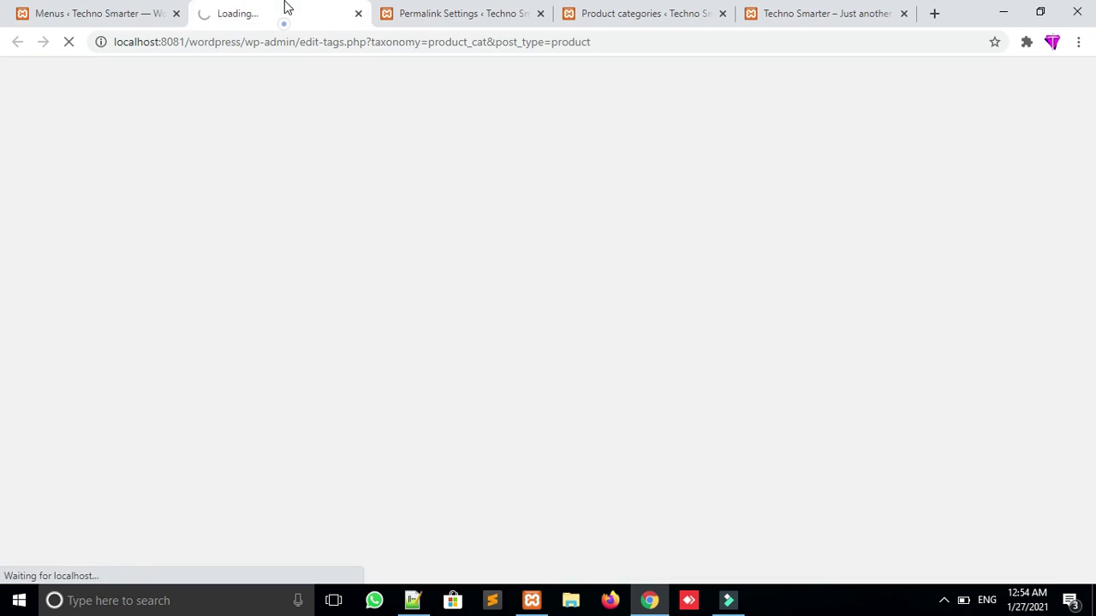
left_click(891, 184)
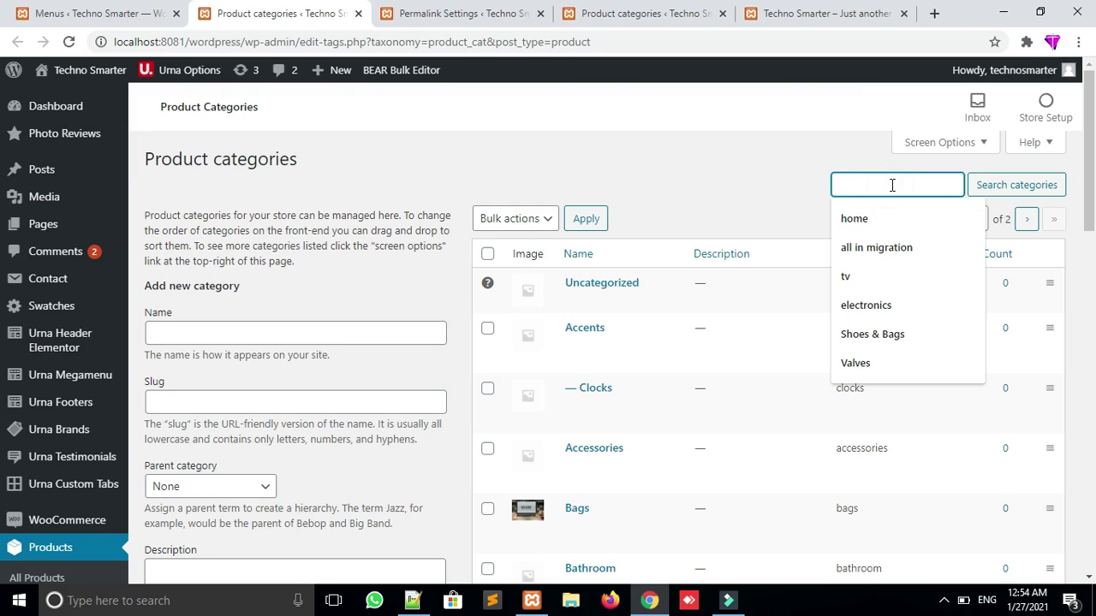
type("clothes")
key("Return")
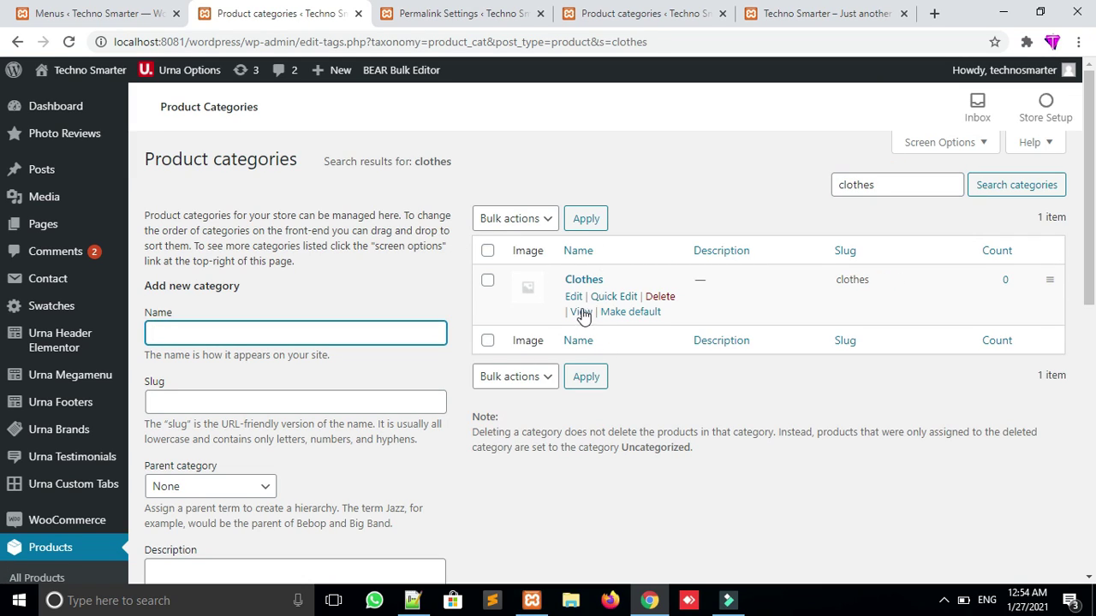
left_click(580, 314, "ctrl")
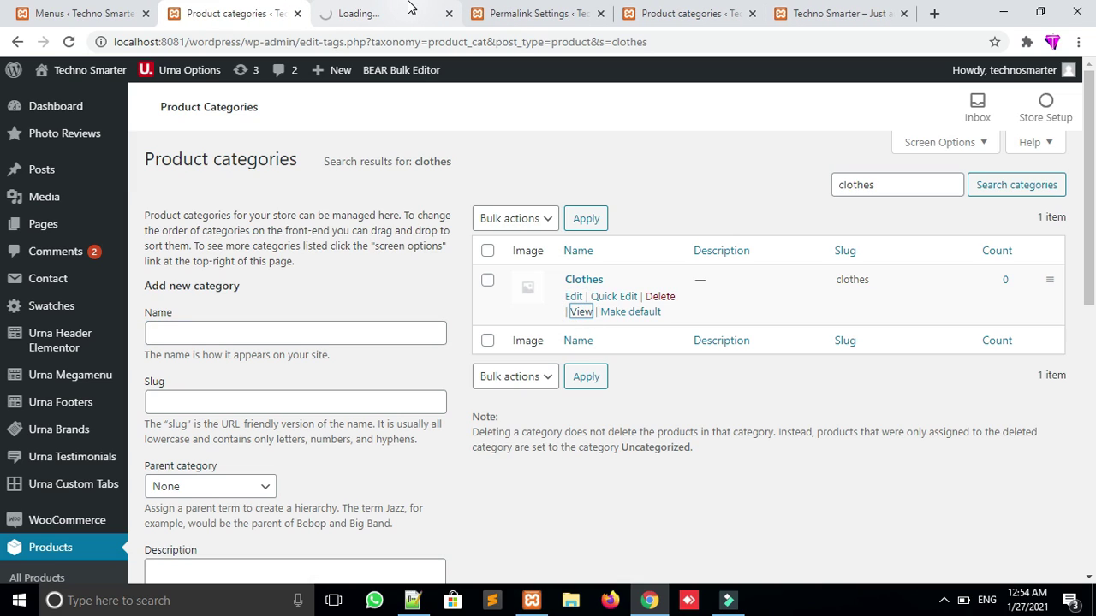
left_click(410, 9)
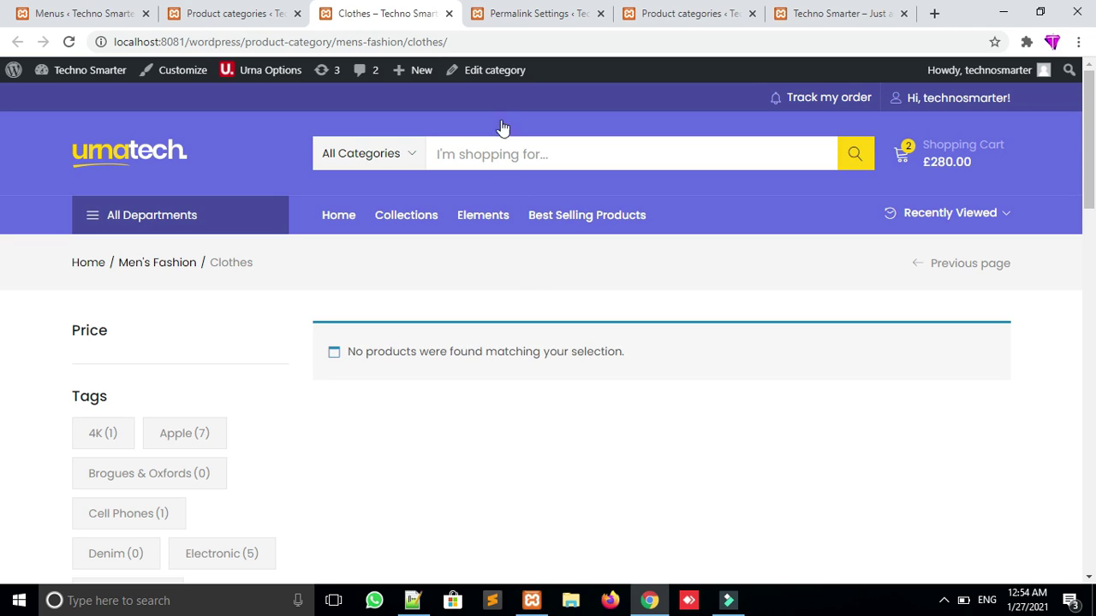
Copy the Clothes category page's address and enter it as the custom link's URL in the menu editor
left_click(524, 41)
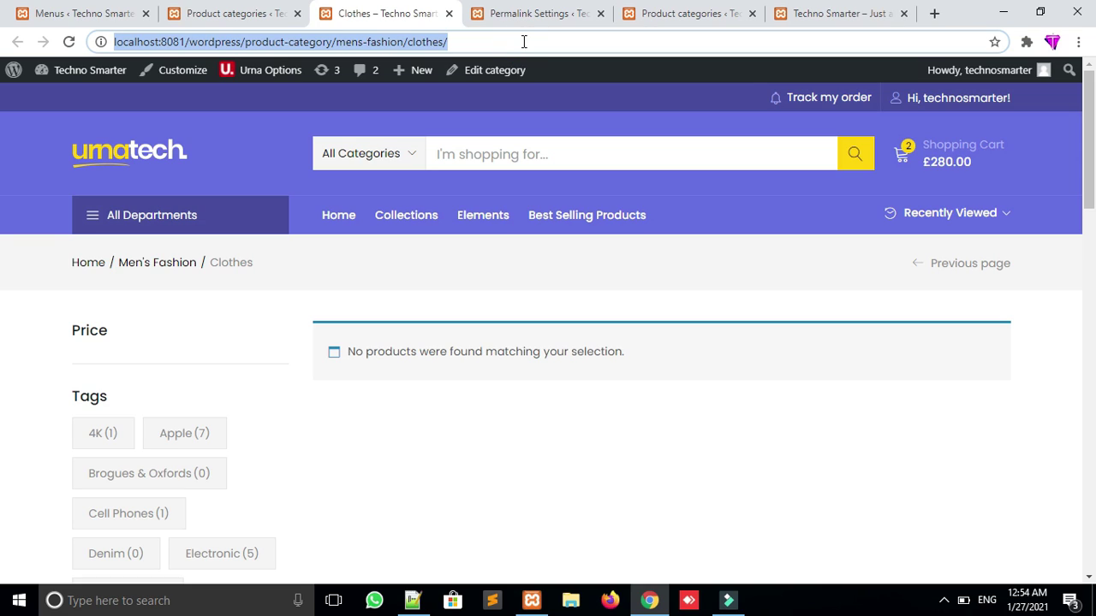
left_click(298, 44)
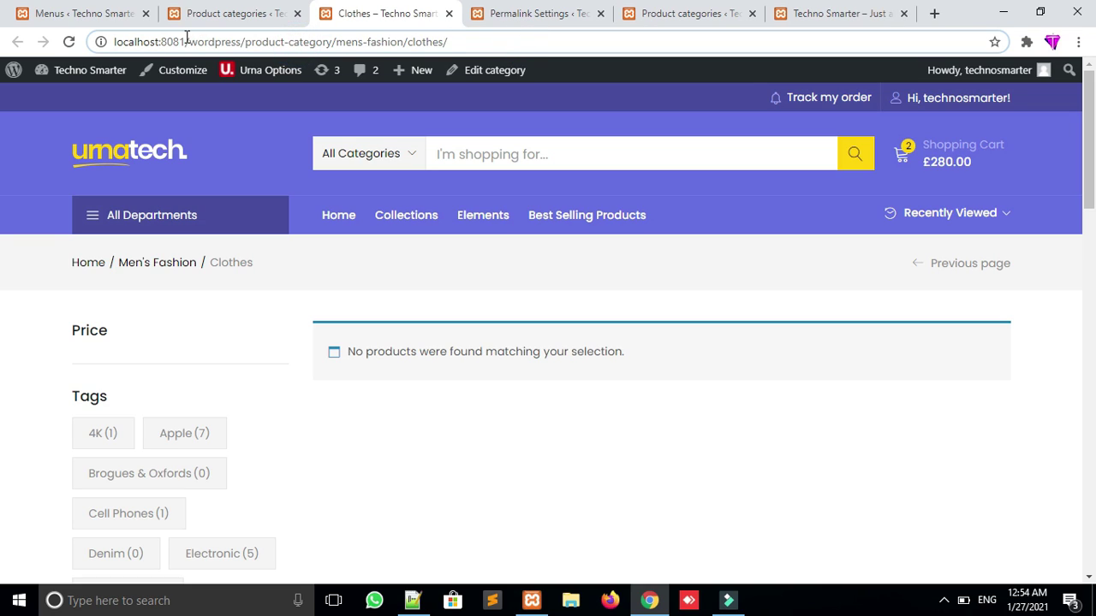
left_click_drag(186, 41, 111, 42)
left_click(184, 40)
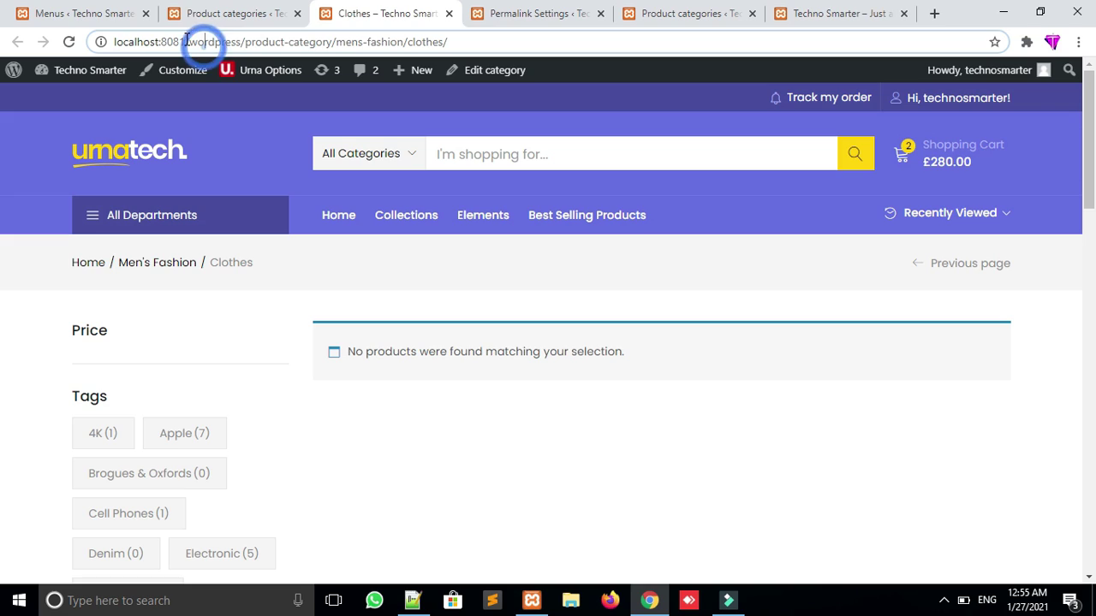
left_click(482, 32)
left_click(479, 38)
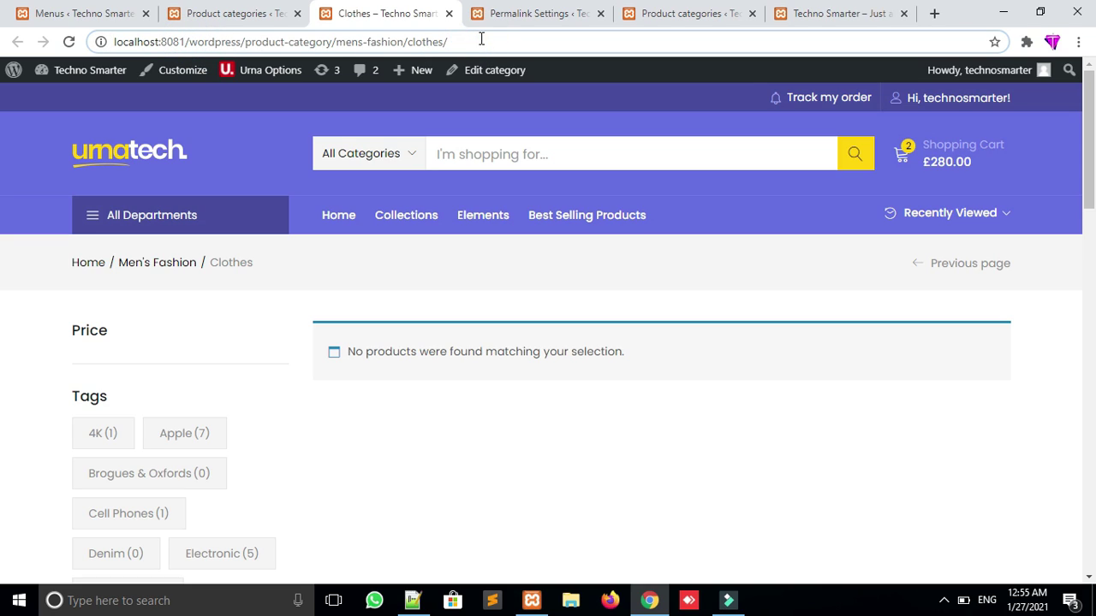
left_click(481, 38)
key("ctrl+c")
left_click(216, 10)
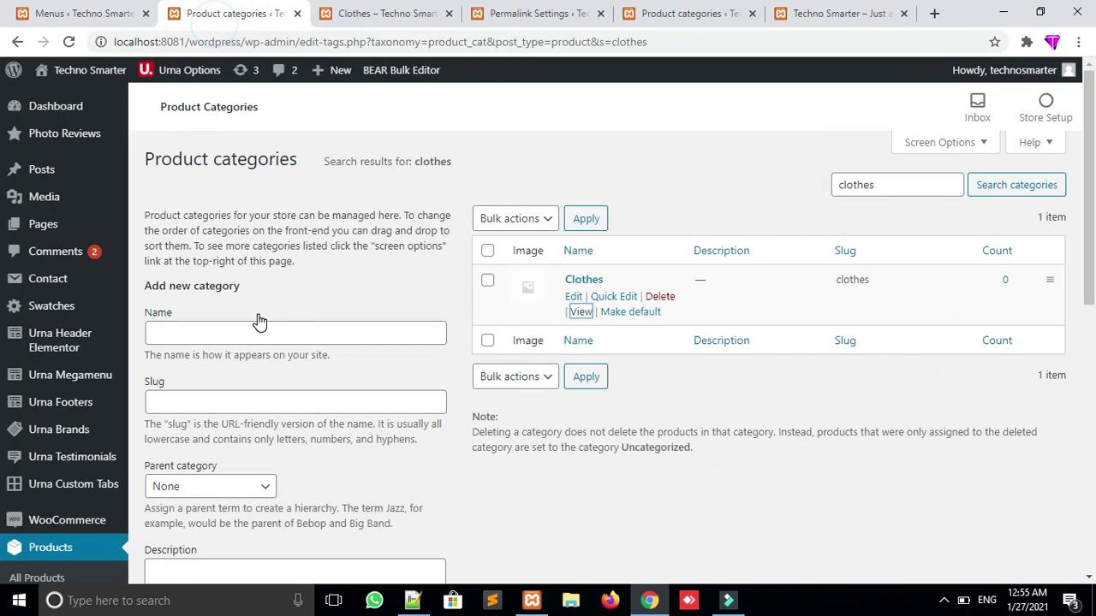
left_click_drag(82, 13, 171, 12)
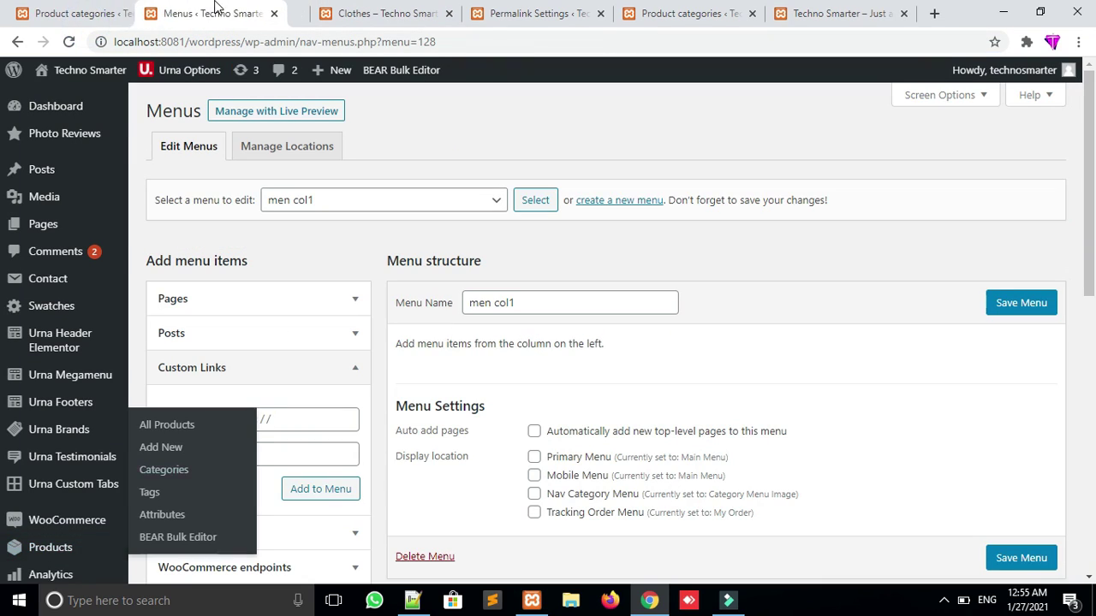
left_click(278, 416)
key("ctrl+v")
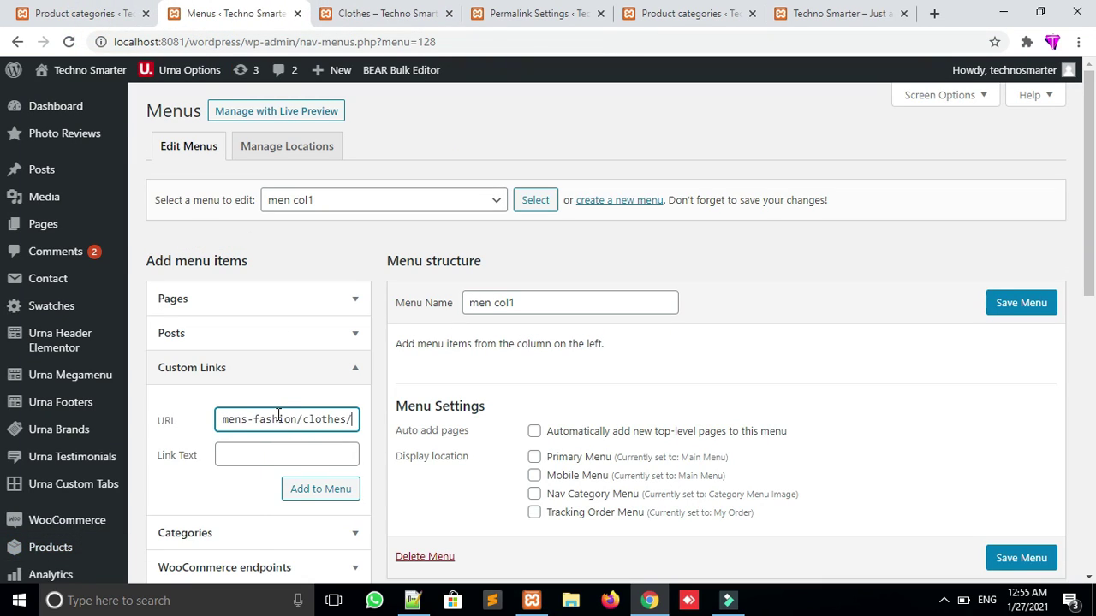
Add the custom link to men col1 with the link text Clothes, copied from the category page, and save the menu
left_click(342, 14)
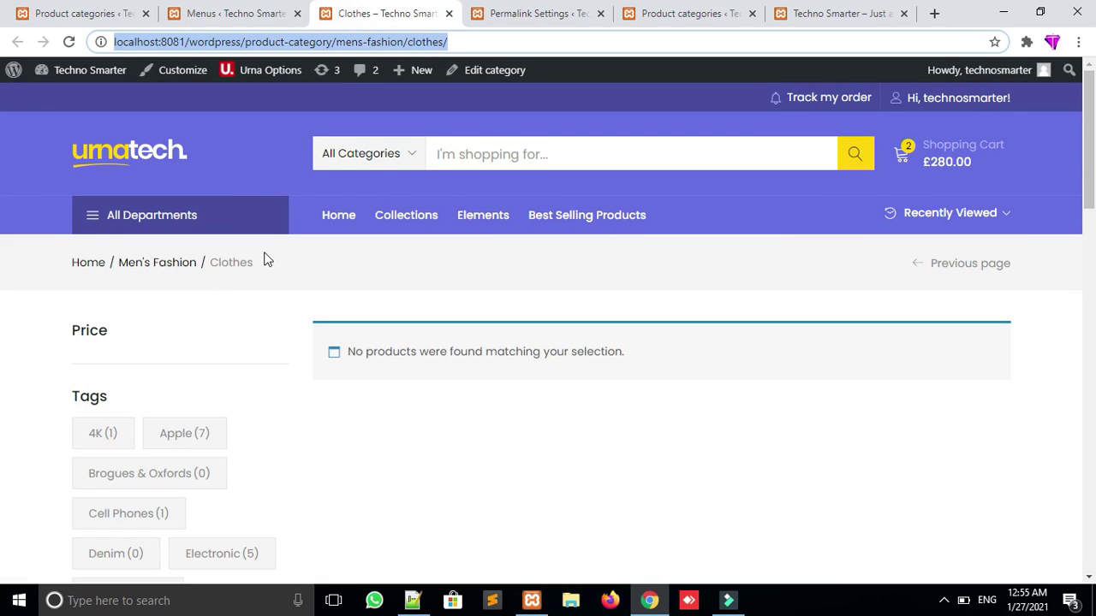
left_click_drag(209, 262, 268, 264)
key("ctrl+c")
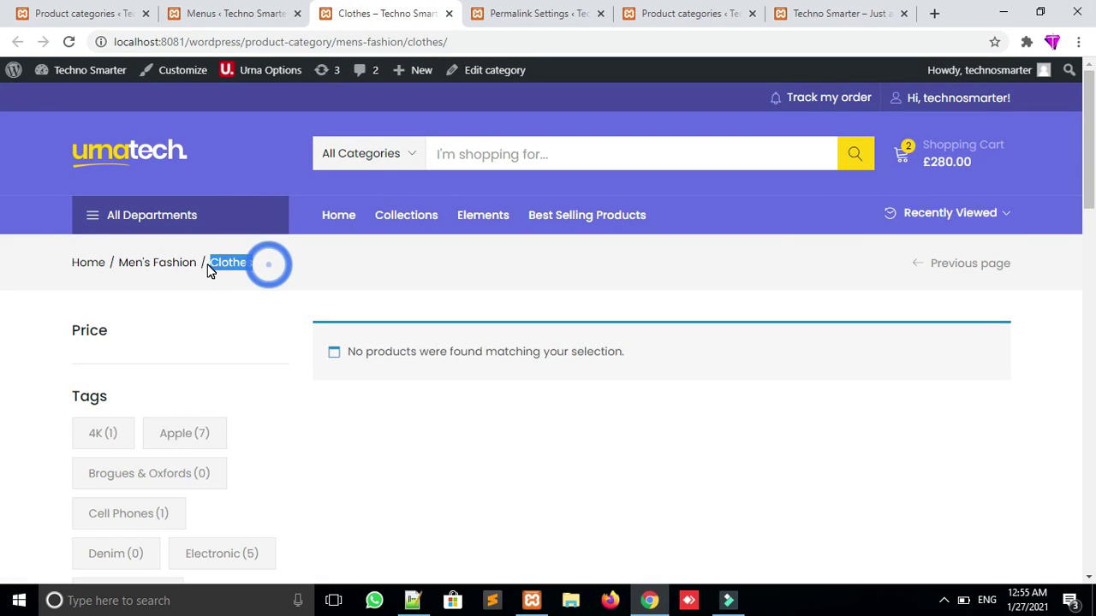
left_click(225, 13)
left_click(259, 451)
key("ctrl+v")
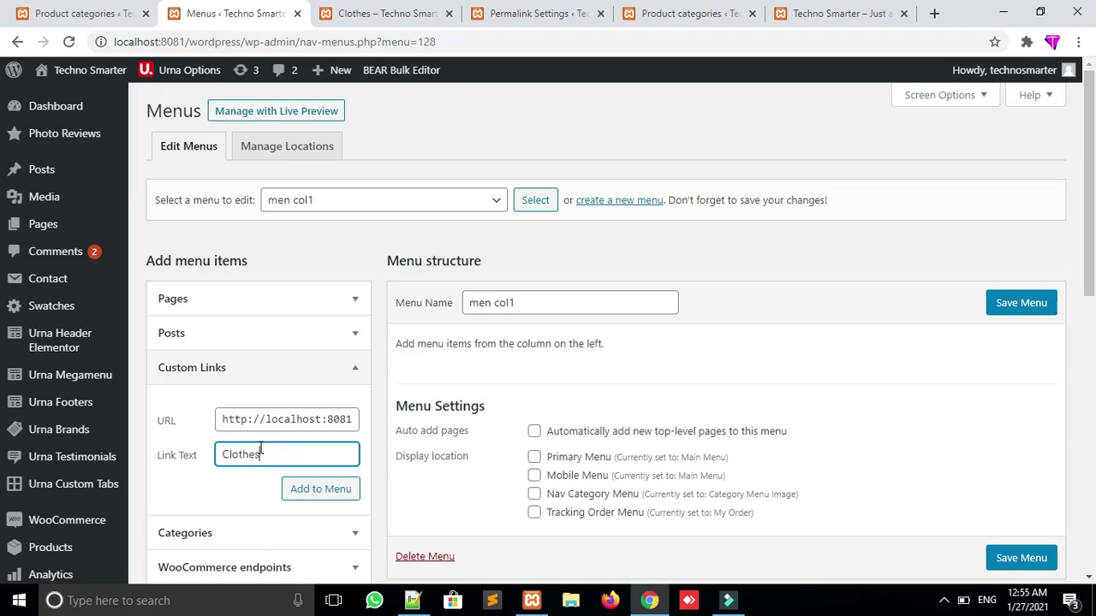
left_click(329, 492)
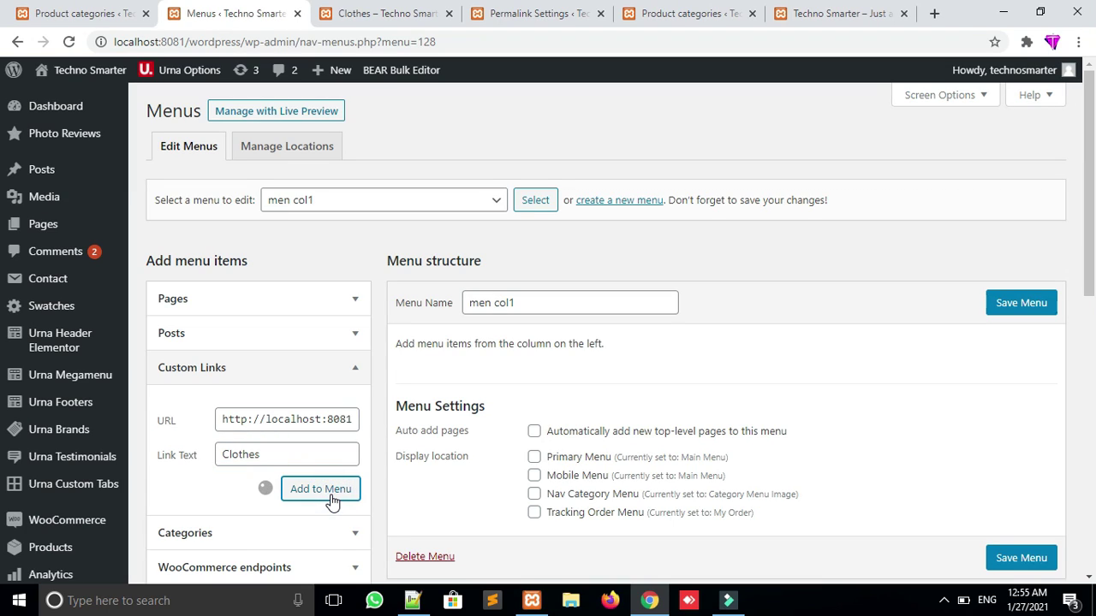
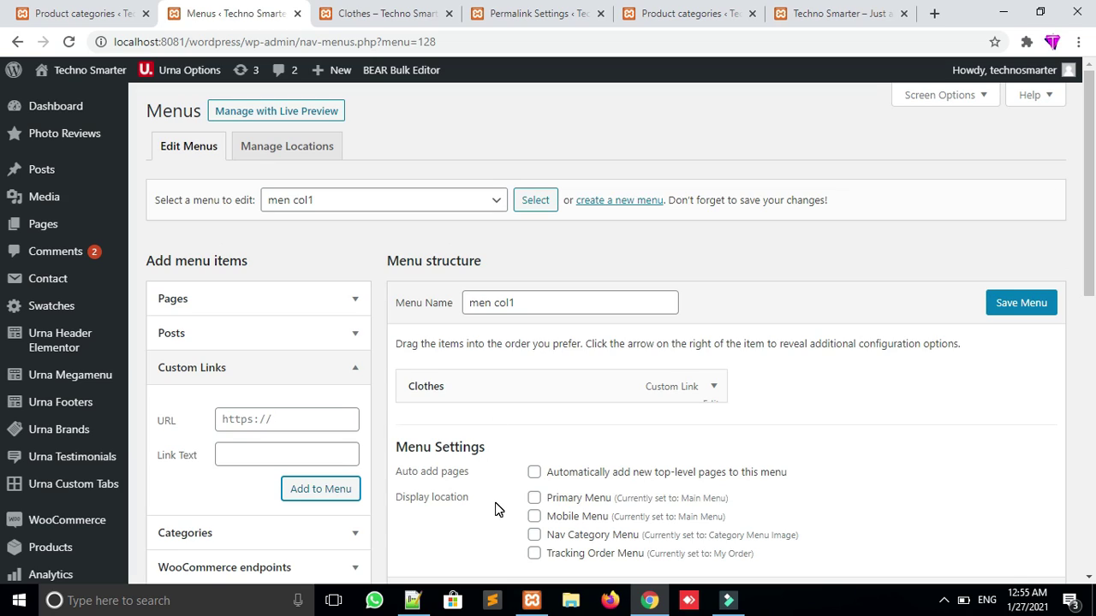
left_click(1021, 307)
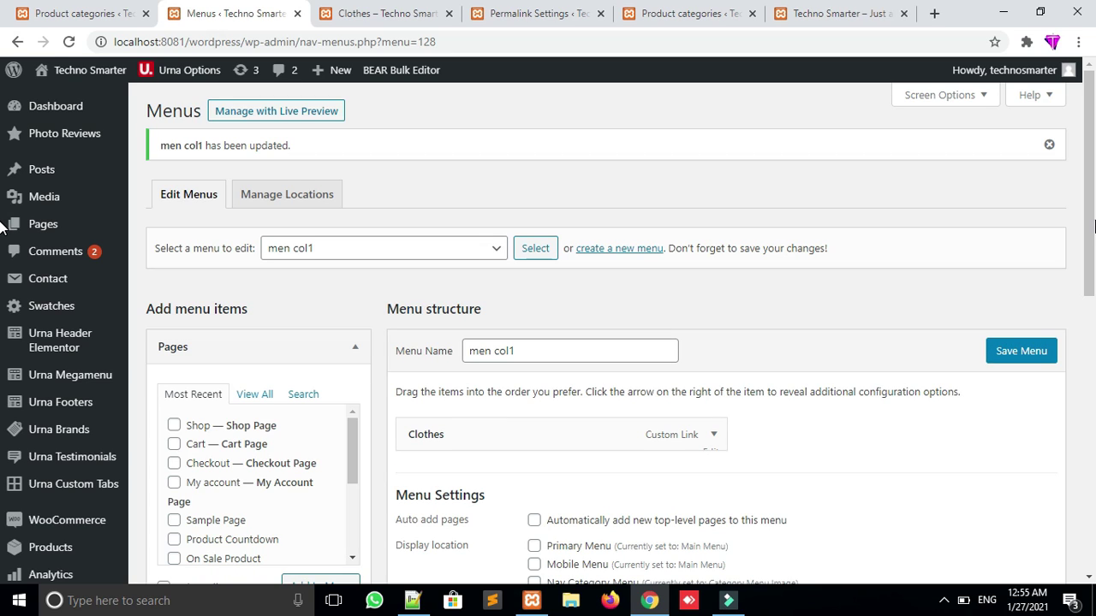
Look through the existing Camera, Cellphones and Computer column menus in the list of editable menus
left_click(491, 251)
left_click_drag(497, 308, 497, 321)
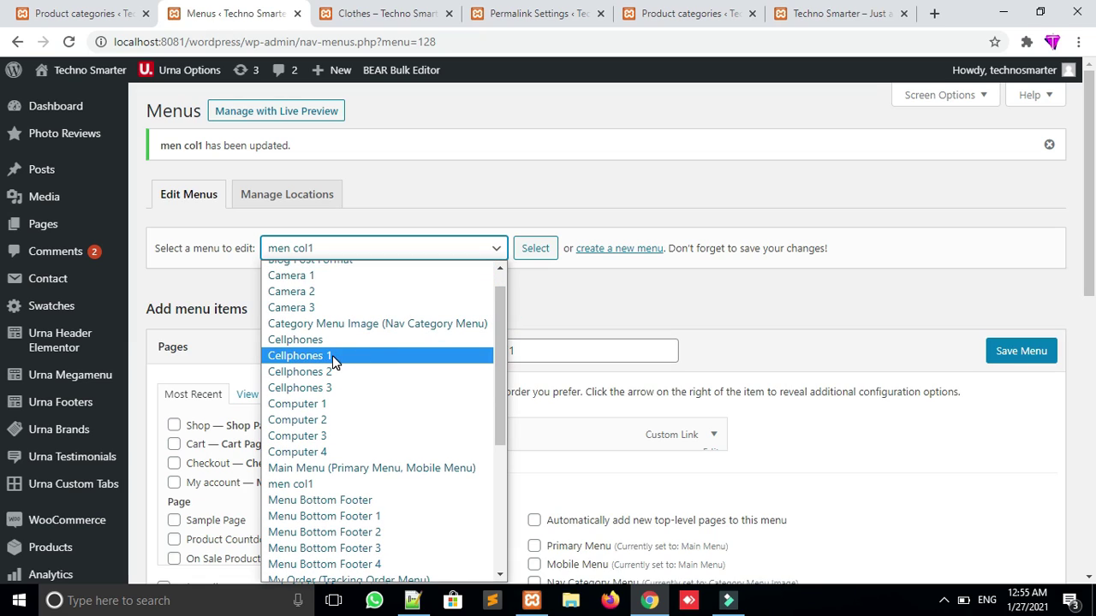
scroll(498, 333, "up", 1)
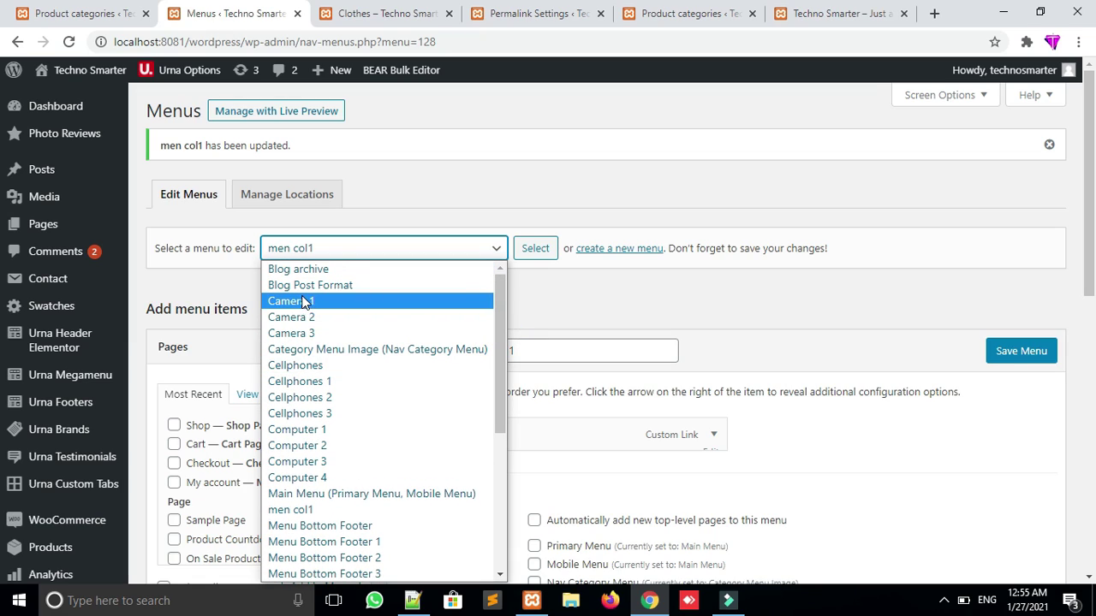
left_click(556, 327)
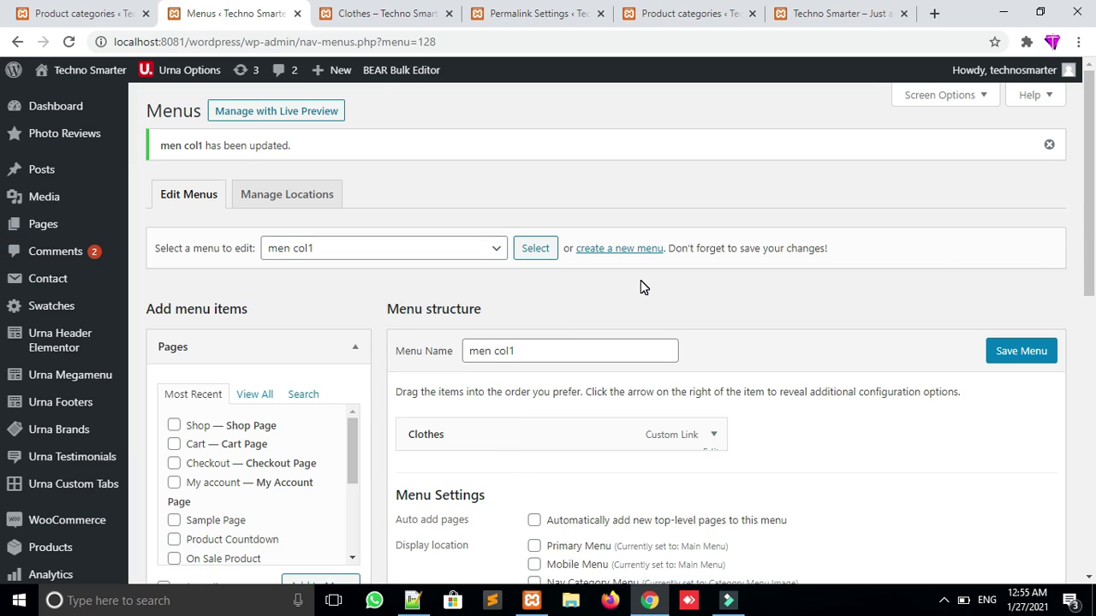
Start a new Urna megamenu in a separate browser tab and title it Men's Fashion
mouse_move(61, 385)
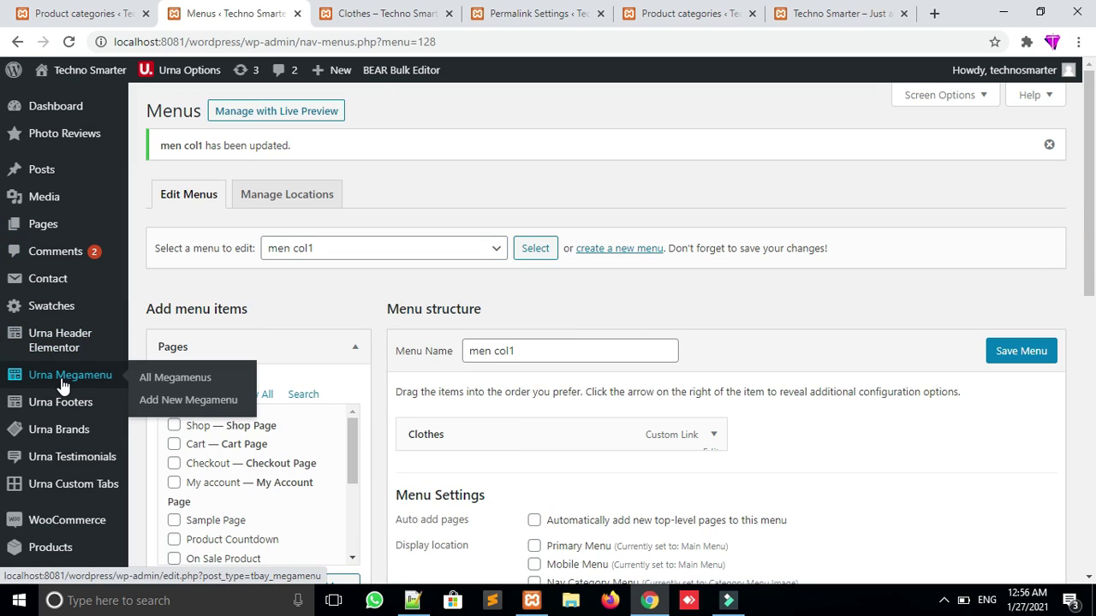
middle_click(171, 377)
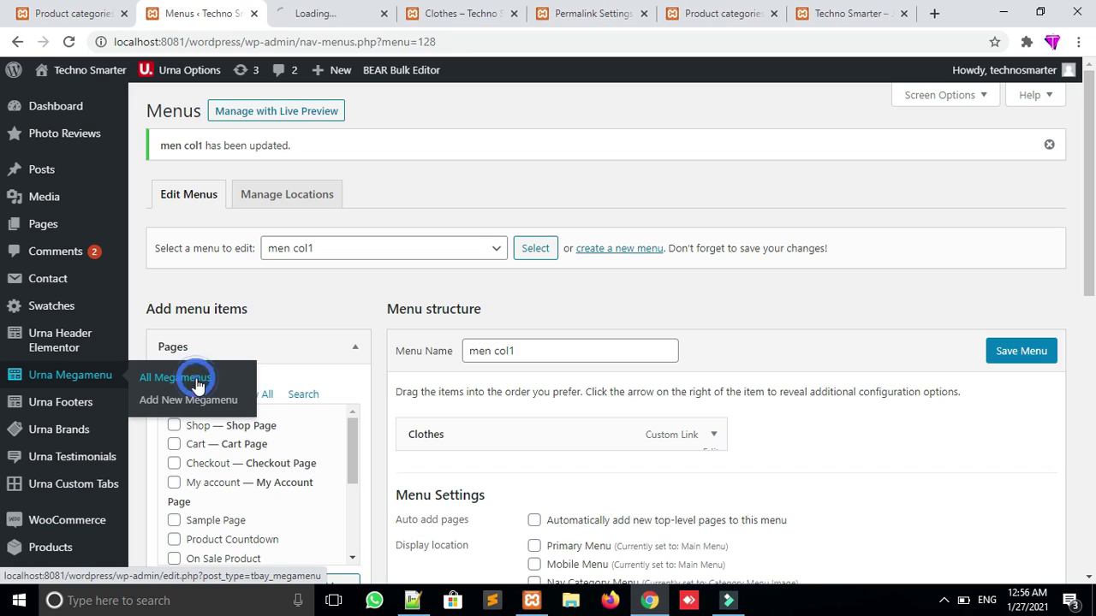
left_click(308, 14)
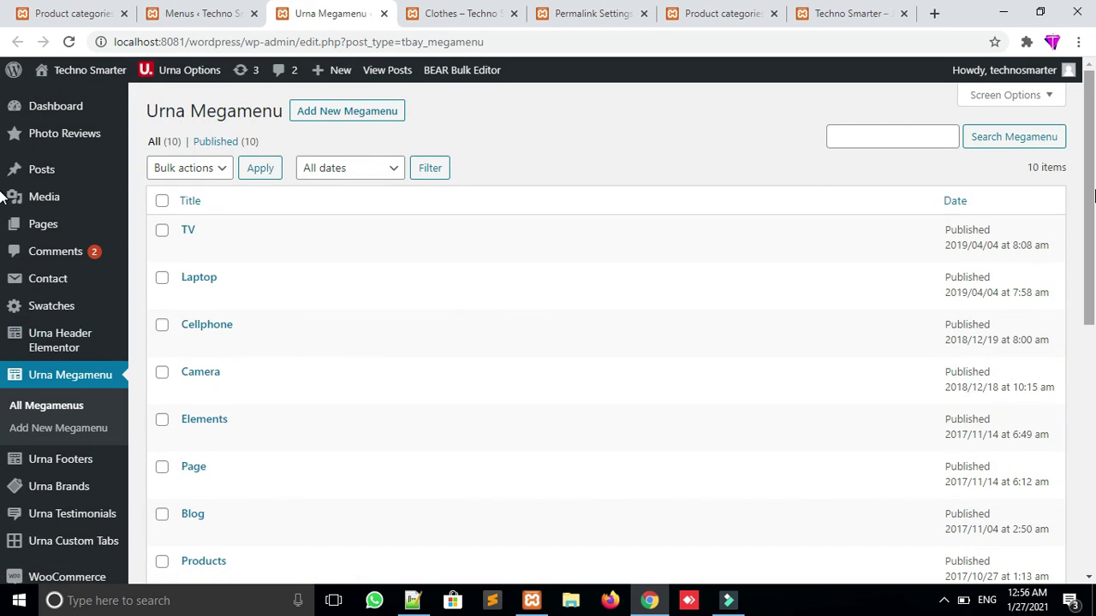
left_click_drag(1094, 144, 1094, 68)
left_click(325, 113)
left_click(257, 150)
type("Men's Fashion")
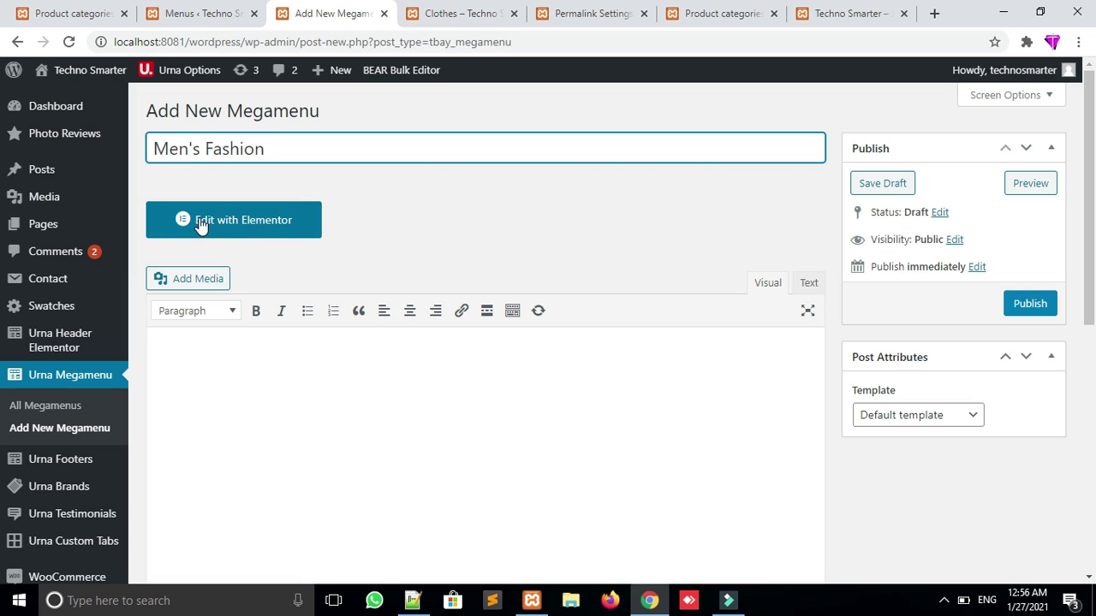
left_click(709, 237)
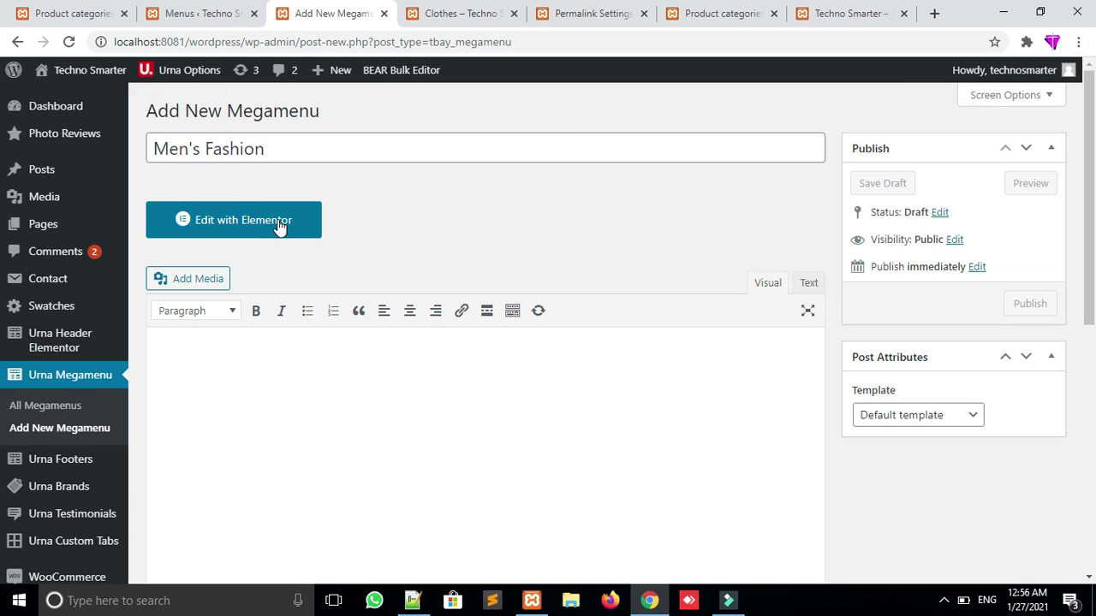
Open WPBakery Page Builder's Role Manager in a separate browser tab and set the Administrator's post types to Custom
left_click_drag(1092, 200, 1093, 265)
scroll(2, 272, "down", 5)
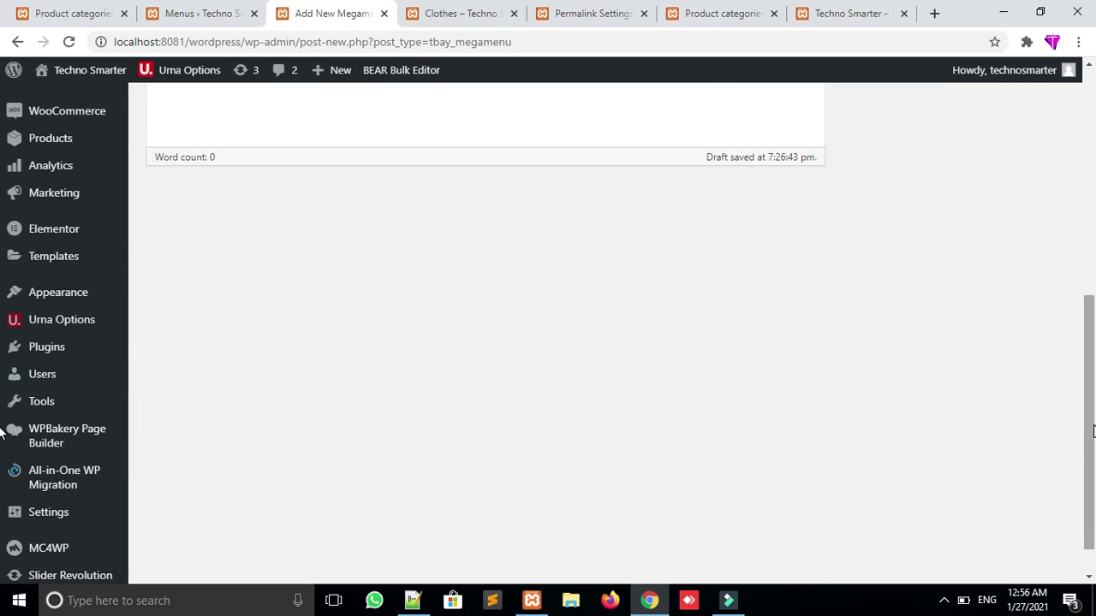
mouse_move(68, 432)
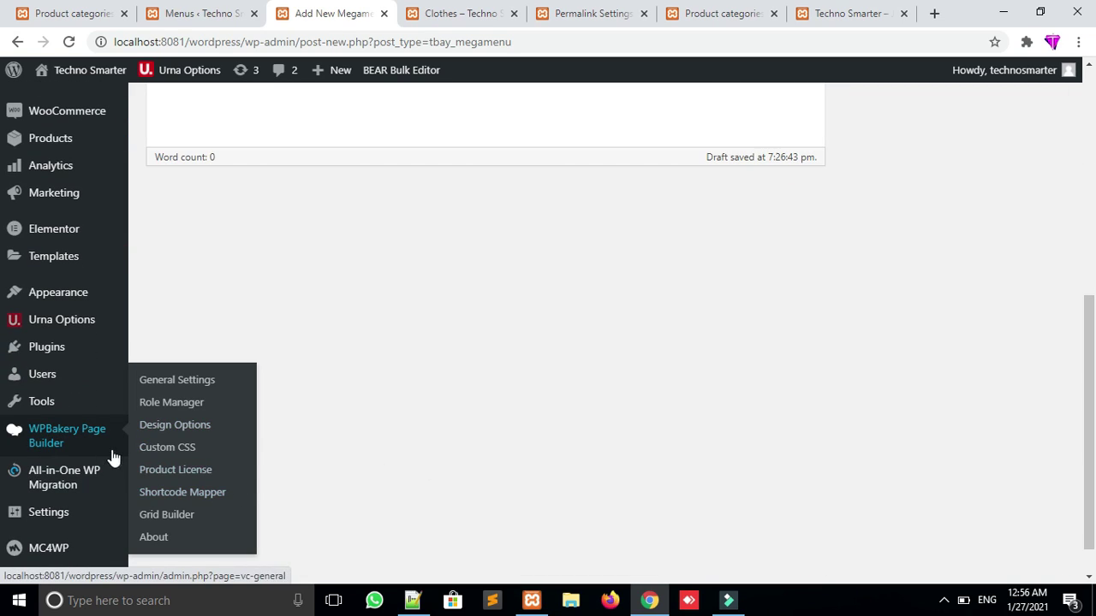
left_click(186, 409)
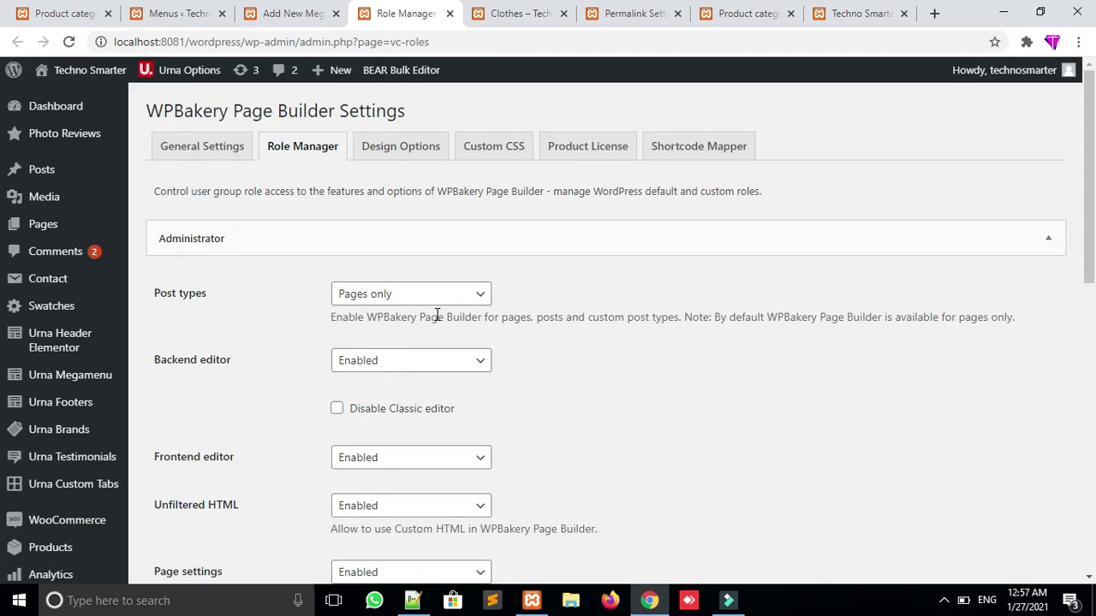
left_click(399, 296)
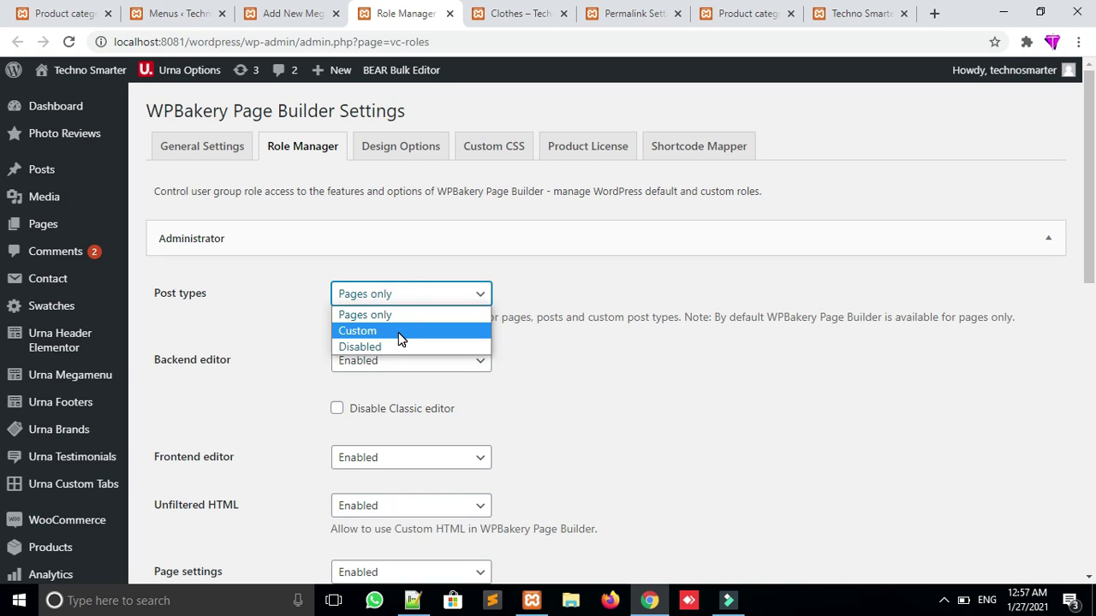
left_click(398, 332)
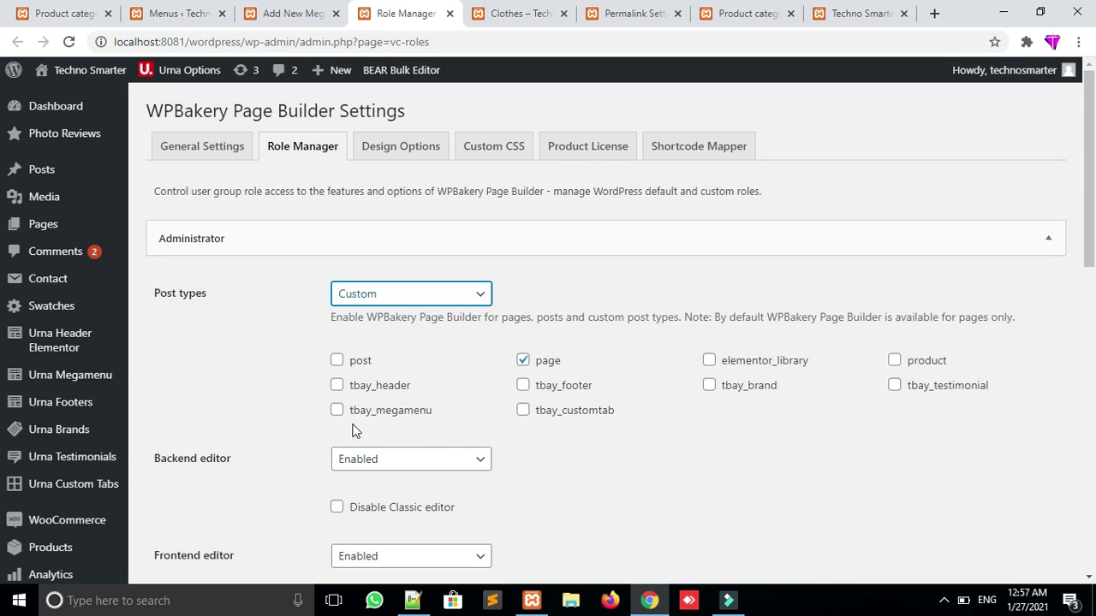
Enable WPBakery for all remaining post types, including post, product, tbay_header, tbay_footer and tbay_megamenu, and save the role settings
left_click(336, 385)
left_click(336, 410)
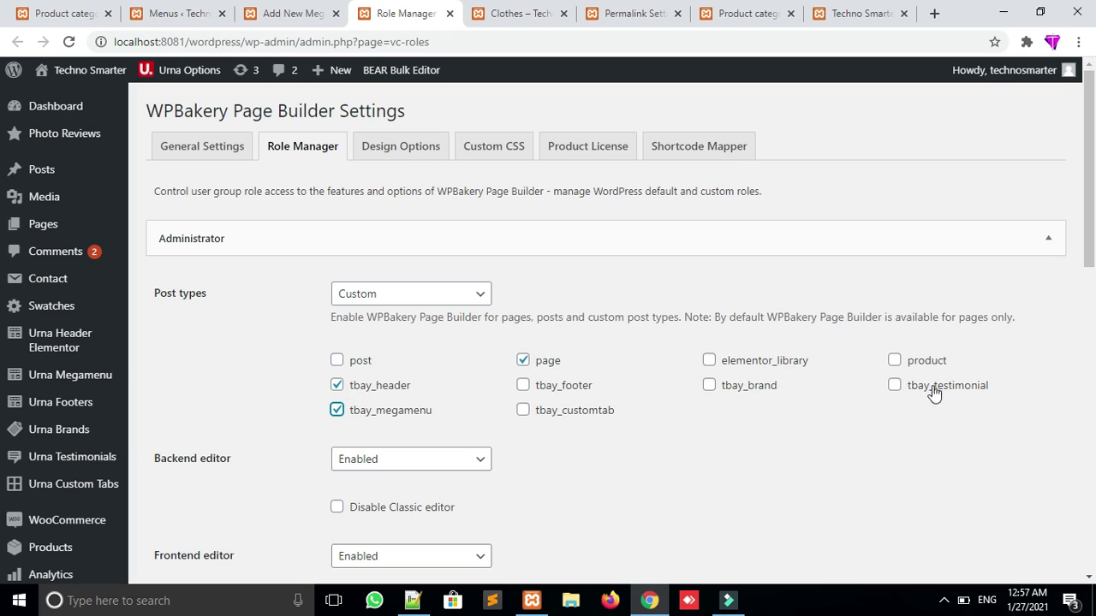
left_click(523, 411)
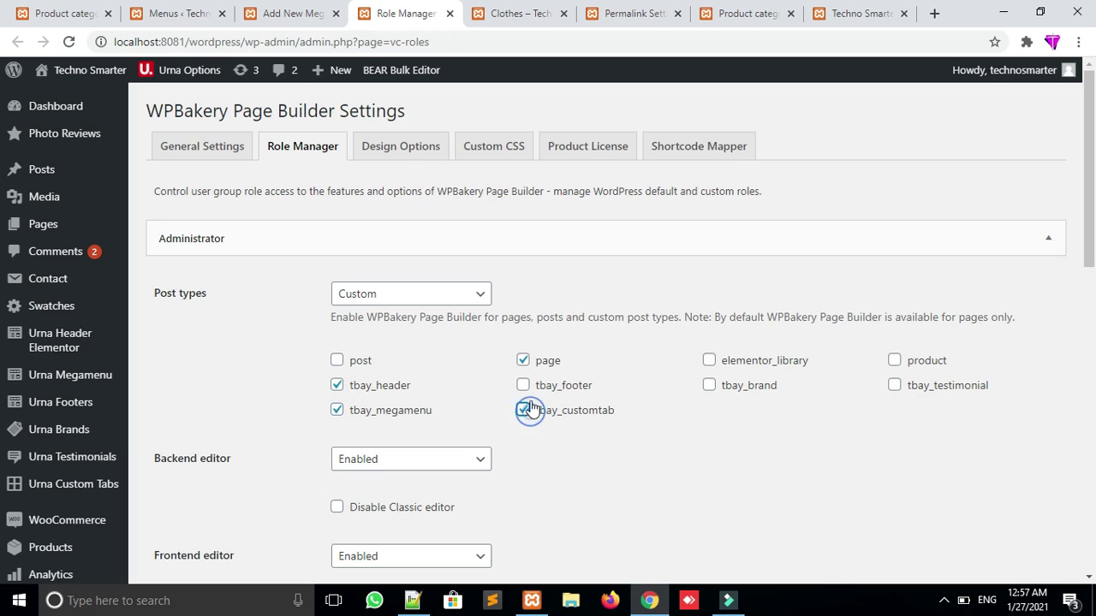
left_click(523, 386)
left_click(709, 361)
left_click(709, 385)
left_click(894, 360)
left_click(894, 386)
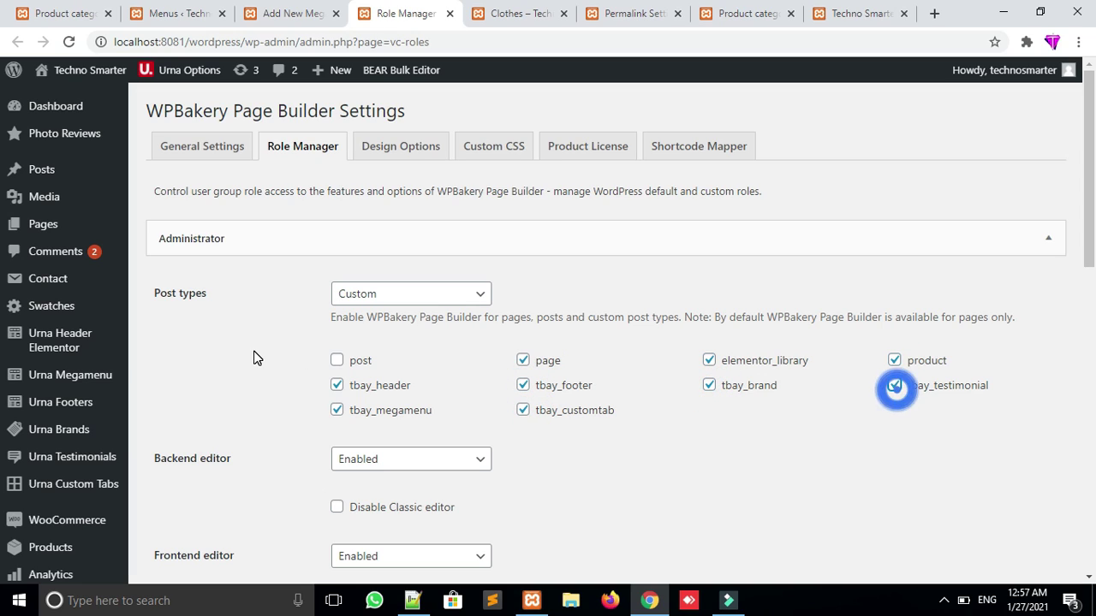
left_click(337, 361)
left_click_drag(1093, 147, 1093, 445)
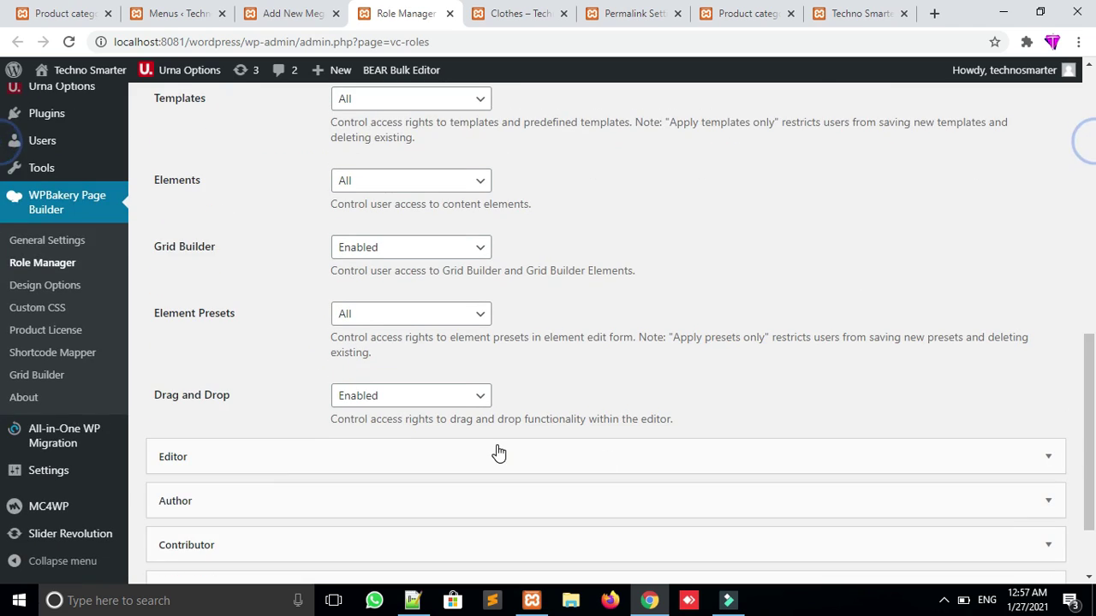
scroll(963, 420, "down", 1)
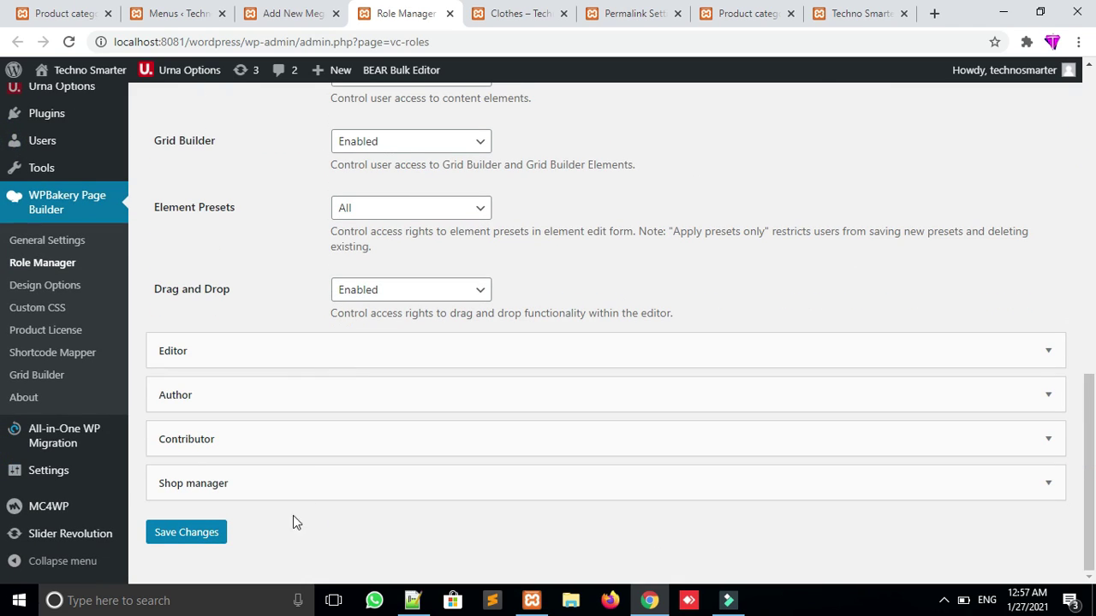
left_click(206, 536)
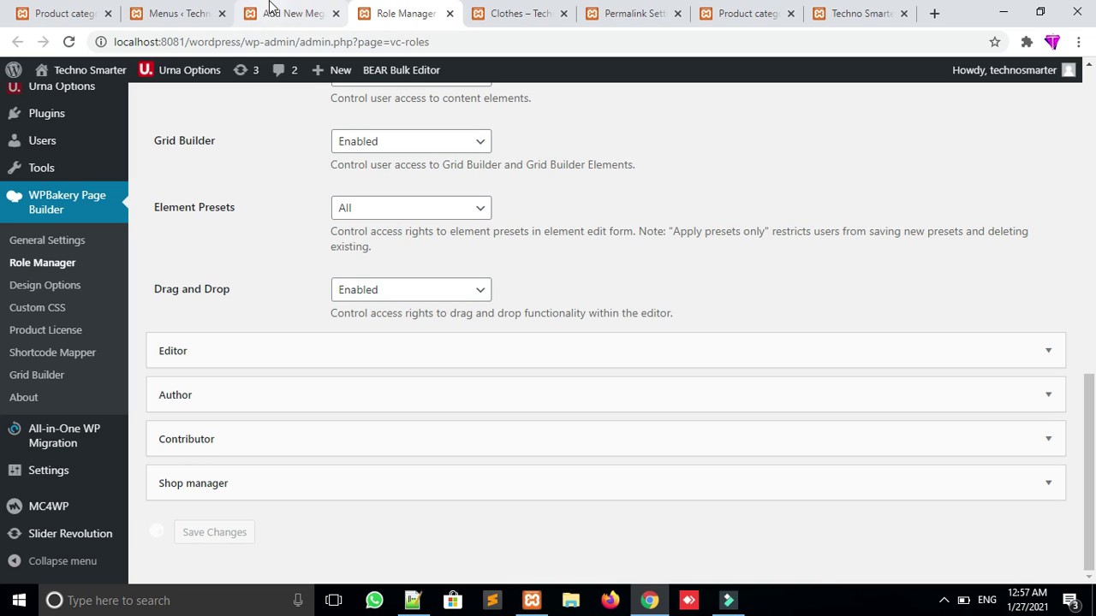
Return to the new megamenu page, reload it discarding unsaved changes, and enter the title Men's Fashion again
left_click(299, 10)
key("F5")
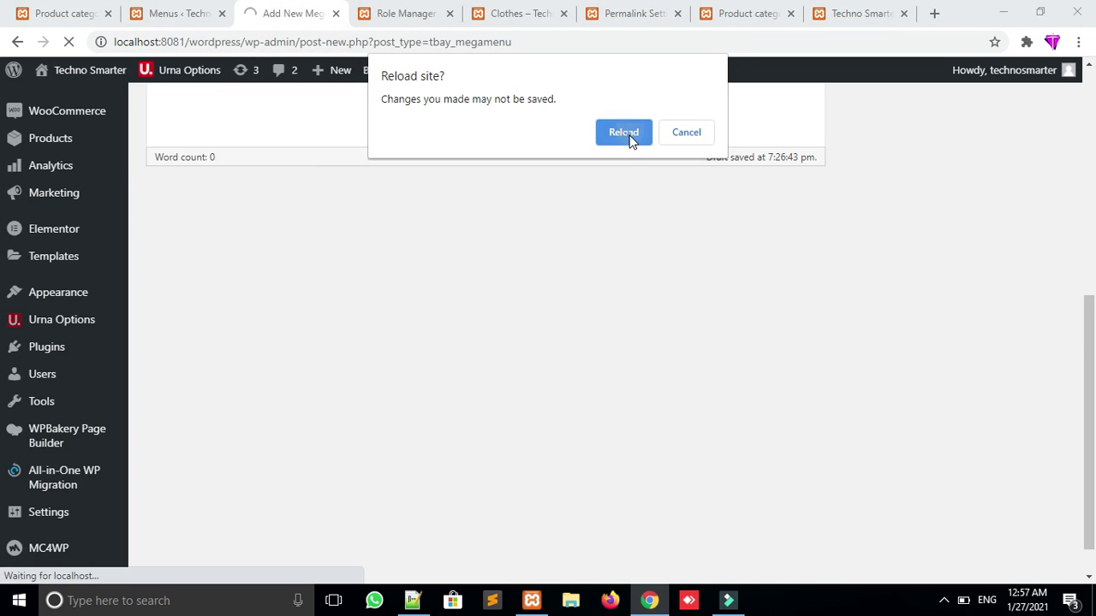
left_click(624, 134)
left_click(626, 250)
left_click(301, 159)
type("Men")
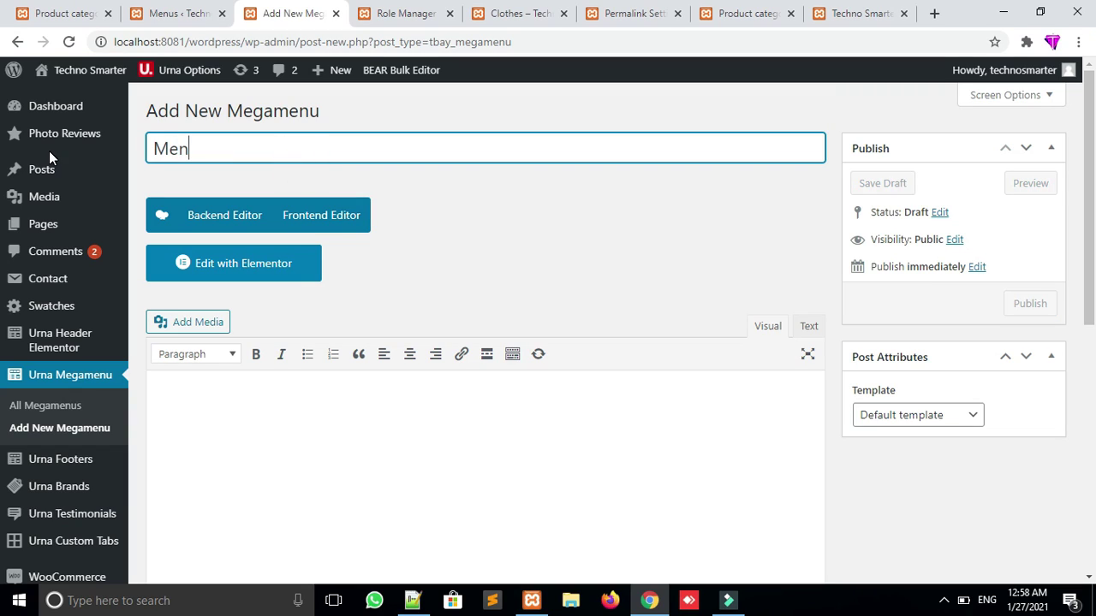
type("'s F")
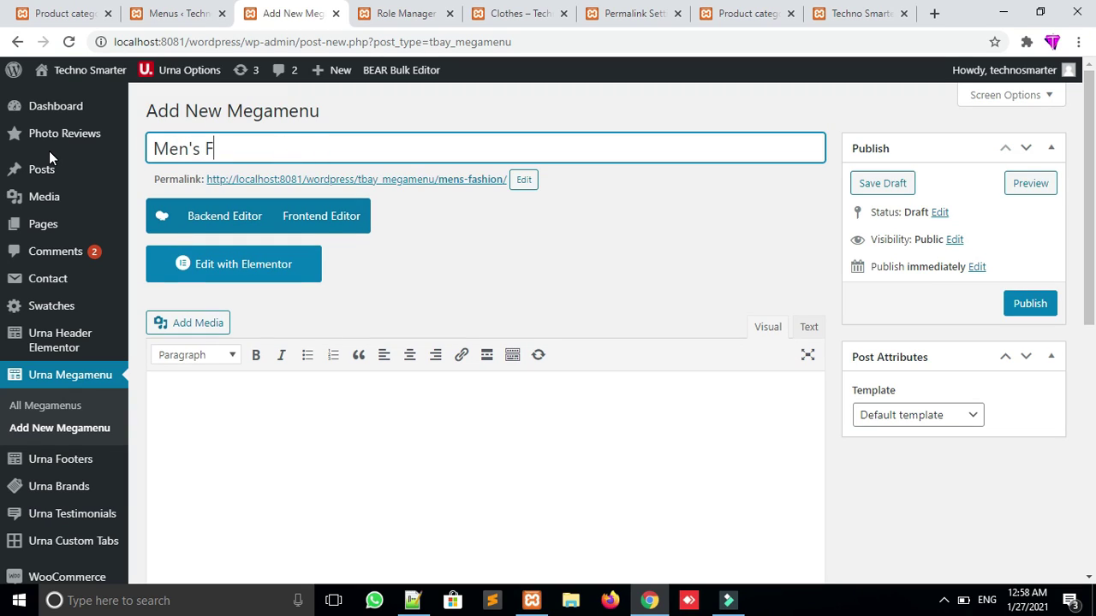
type("ashion")
Switch the Men's Fashion megamenu to WPBakery's Backend Editor and dismiss the Add Elements hint
left_click(224, 216)
scroll(603, 284, "down", 2)
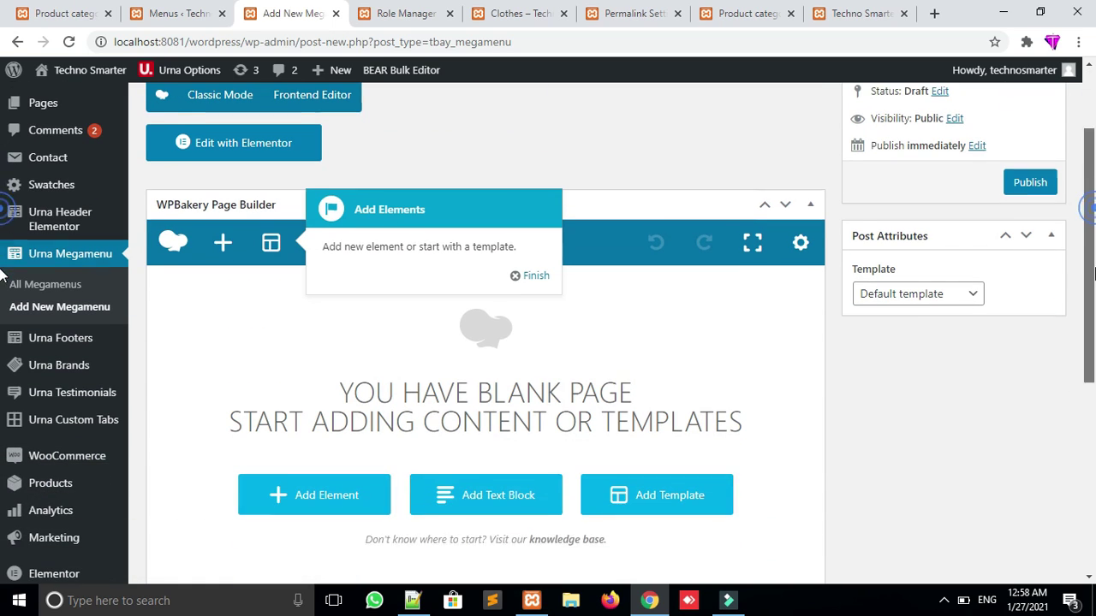
left_click(518, 279)
left_click_drag(1087, 178, 1086, 225)
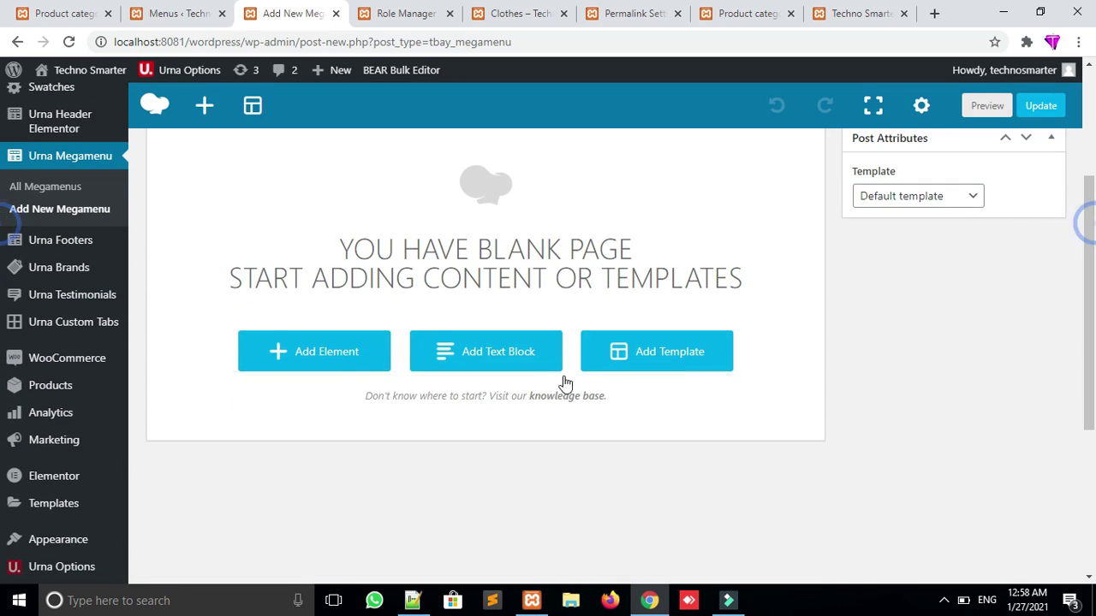
Add a Row element to the blank megamenu and divide it into four equal columns
left_click(314, 360)
left_click(303, 228)
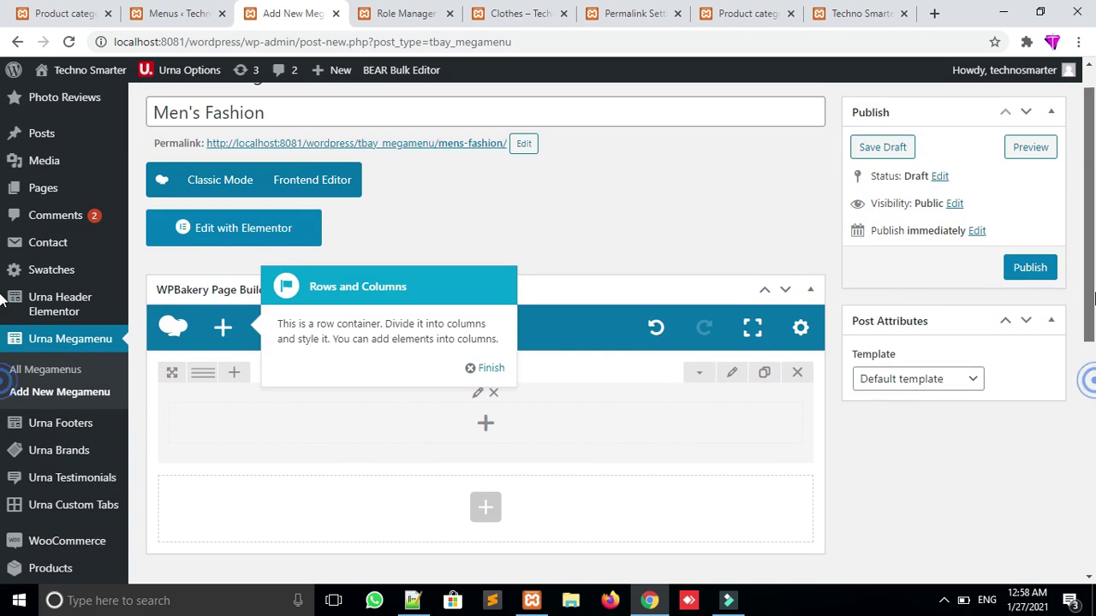
scroll(1080, 376, "up", 3)
left_click(491, 369)
mouse_move(196, 387)
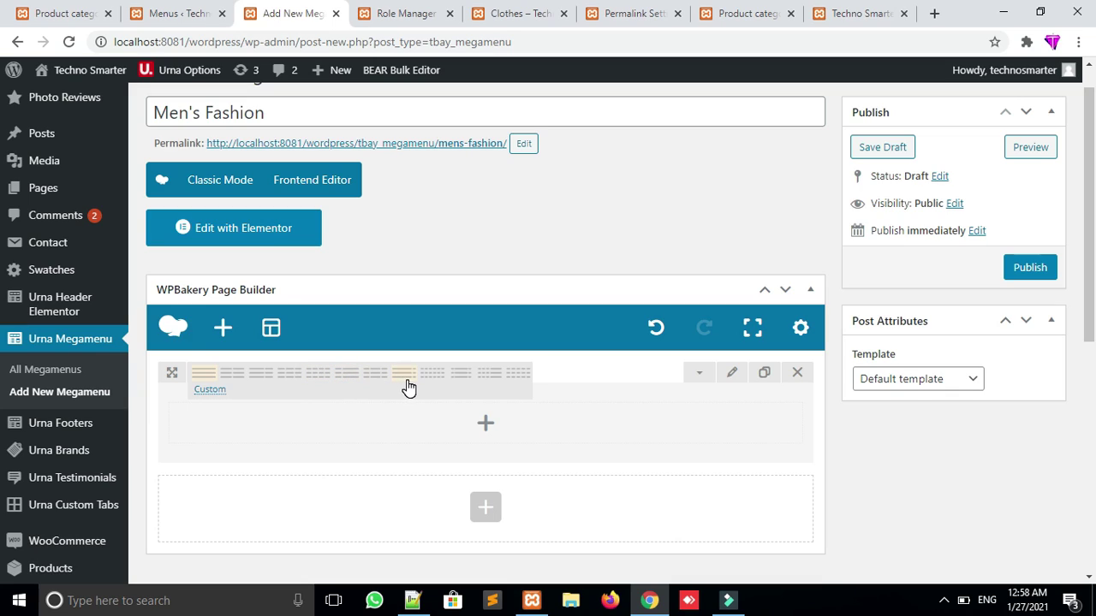
left_click(314, 376)
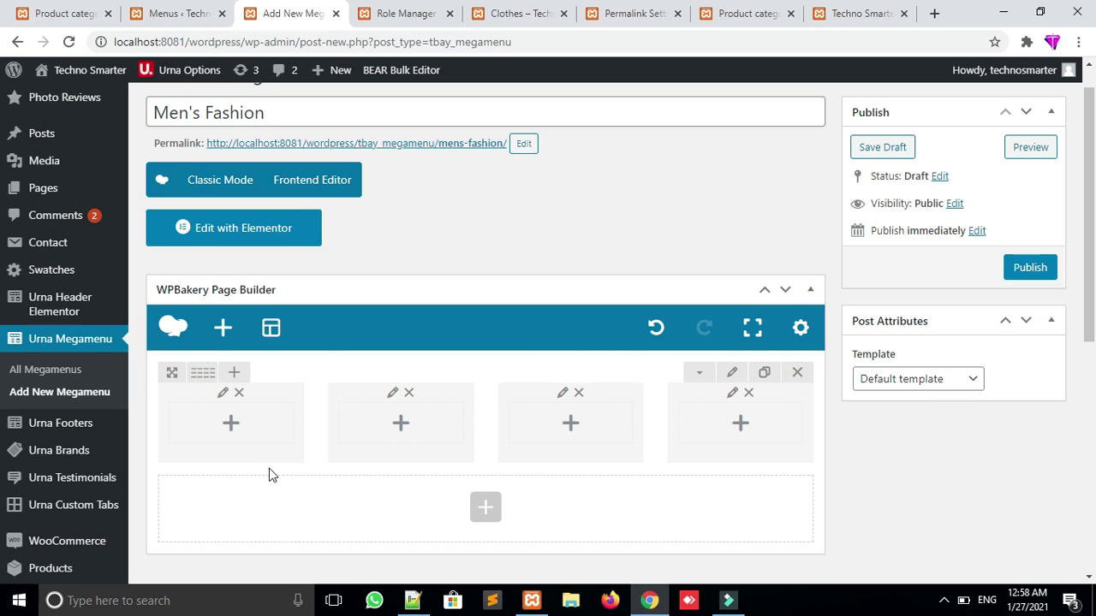
Search the elements for menu, add an Urna Custom Menu to the first column, and close its settings
left_click(232, 428)
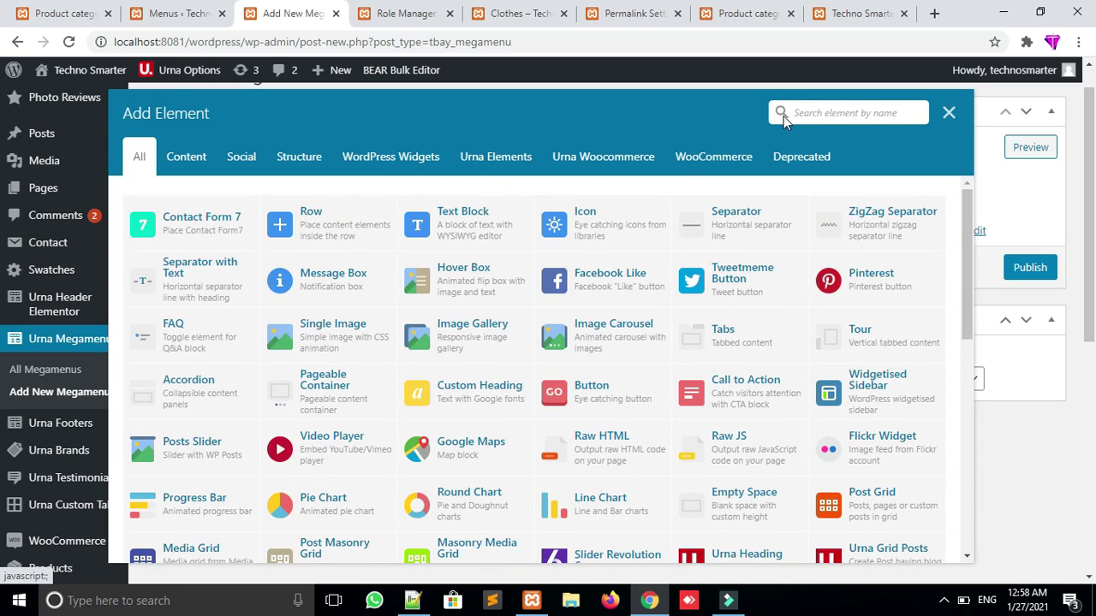
type("menu")
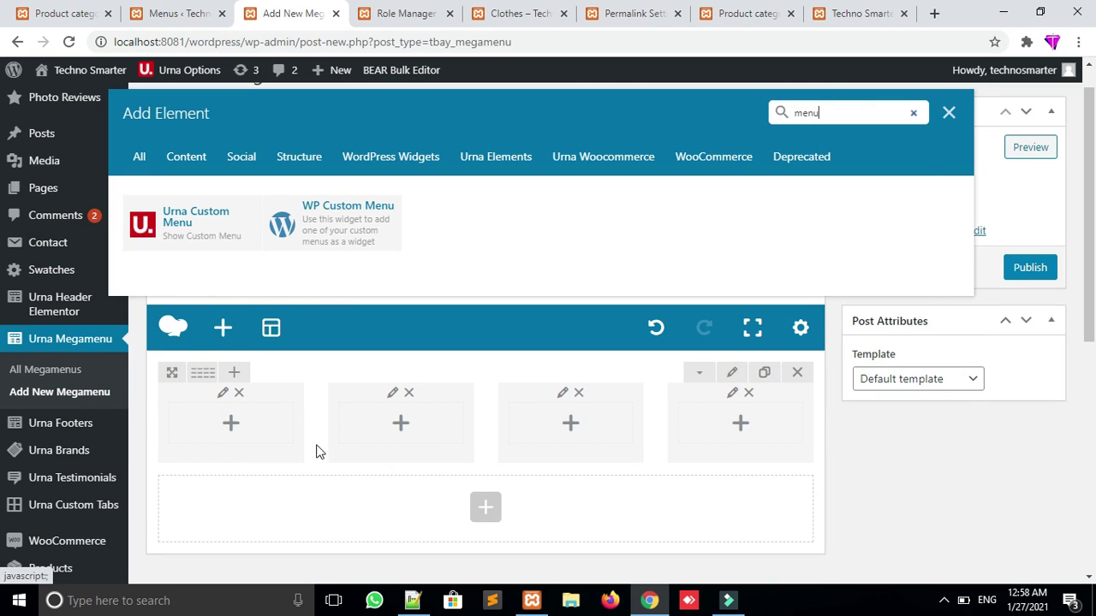
left_click(182, 220)
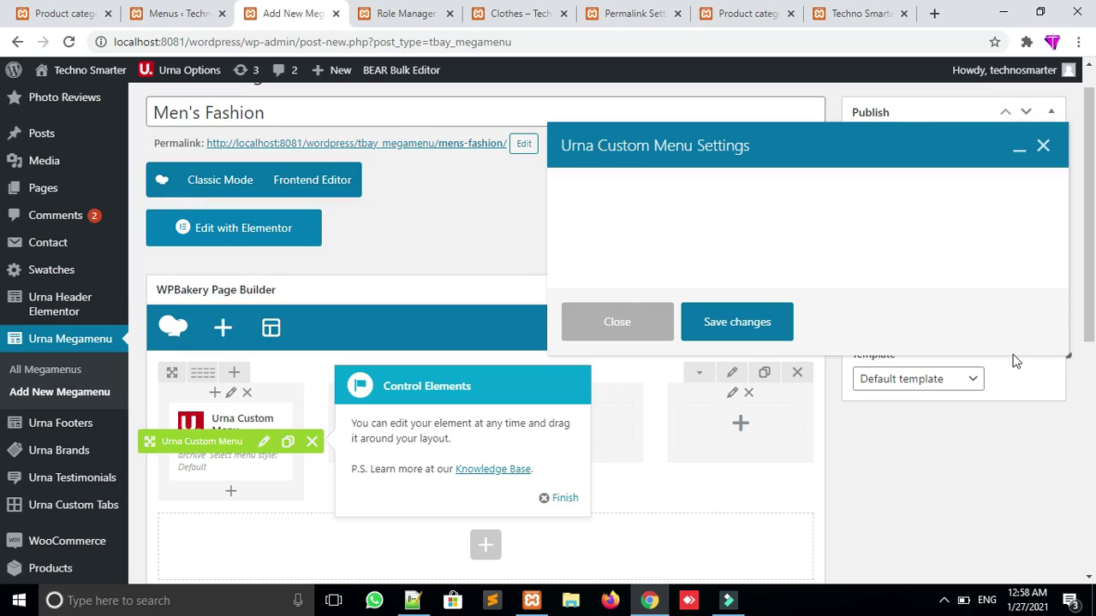
left_click(1044, 146)
Duplicate the Urna Custom Menu element three times and move one copy into each of the other three columns
scroll(2, 206, "down", 2)
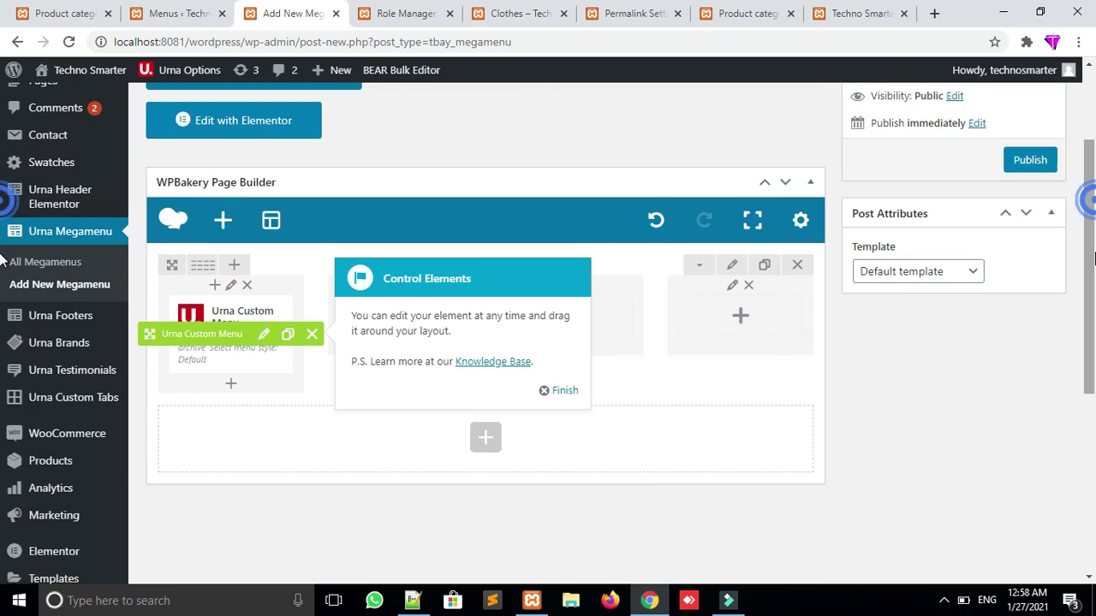
left_click(288, 341)
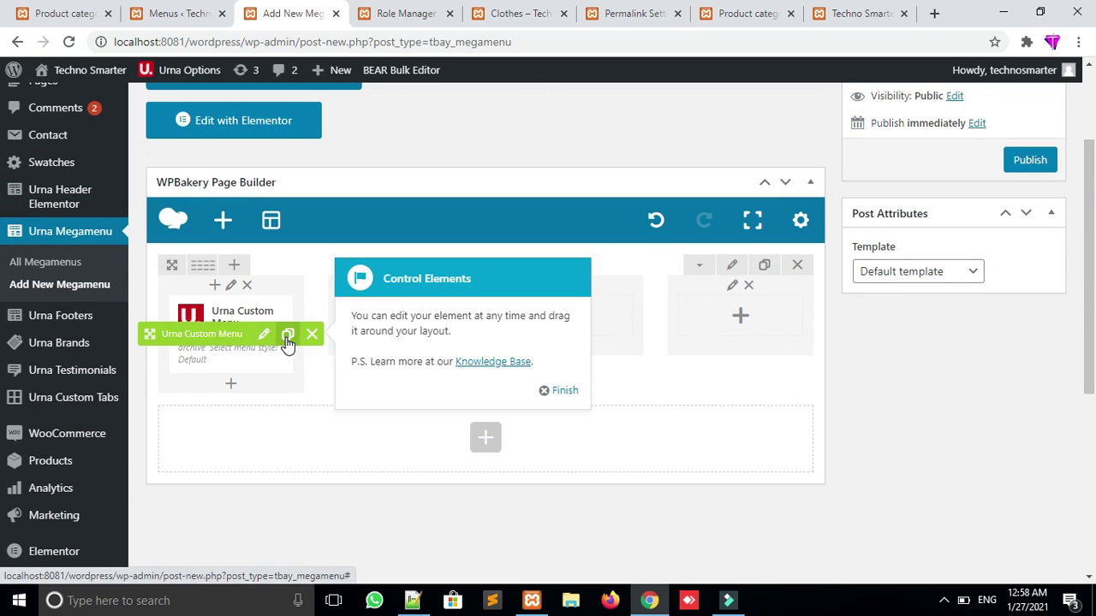
left_click(287, 341)
left_click(287, 341)
scroll(1092, 304, "down", 1)
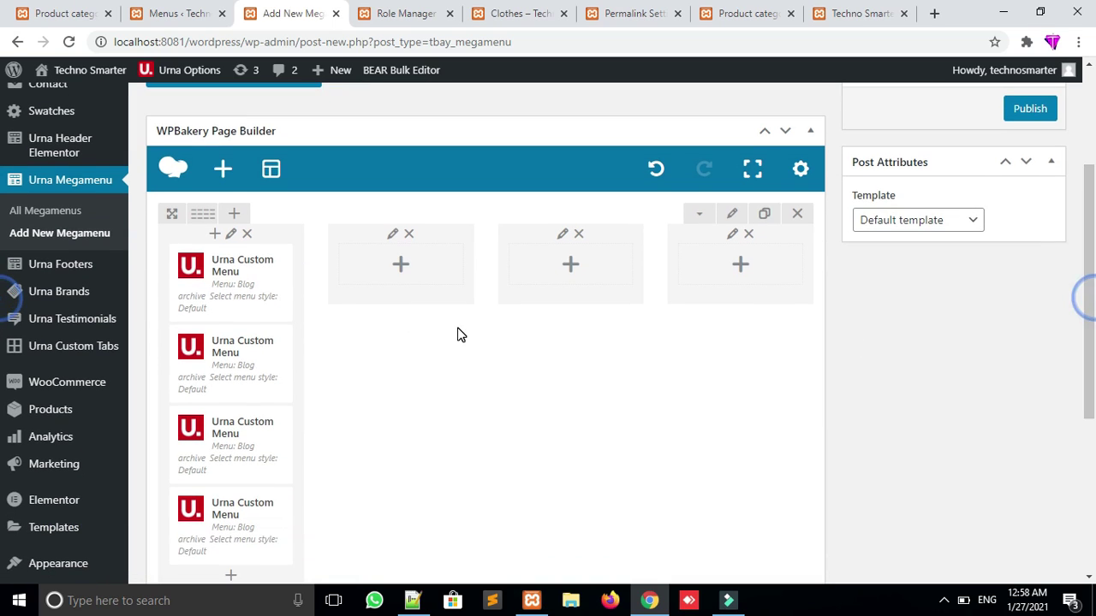
left_click_drag(208, 363, 398, 284)
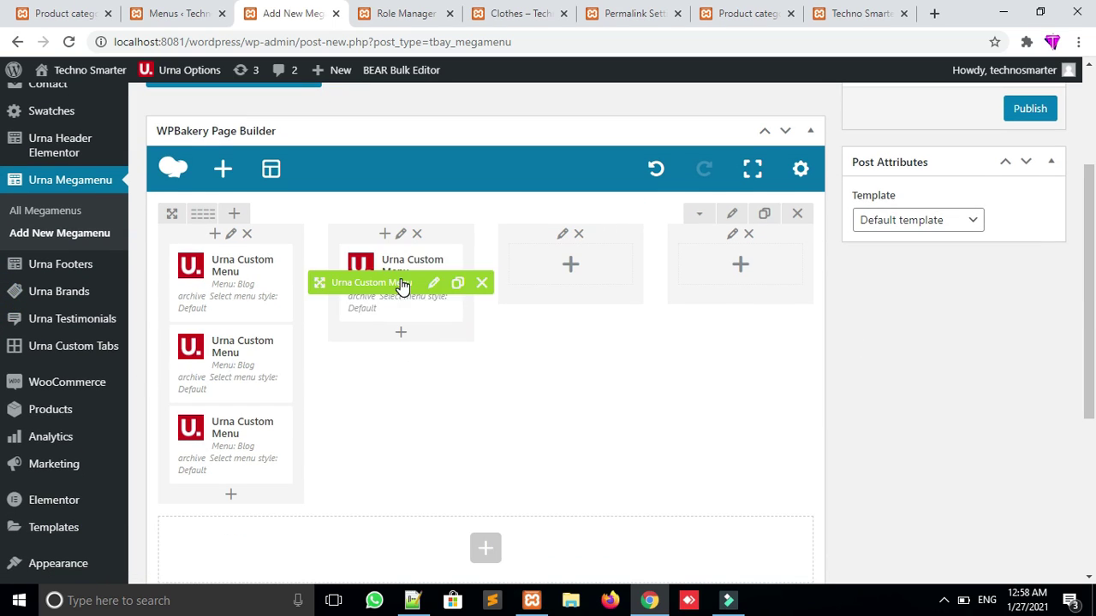
left_click_drag(575, 270, 575, 272)
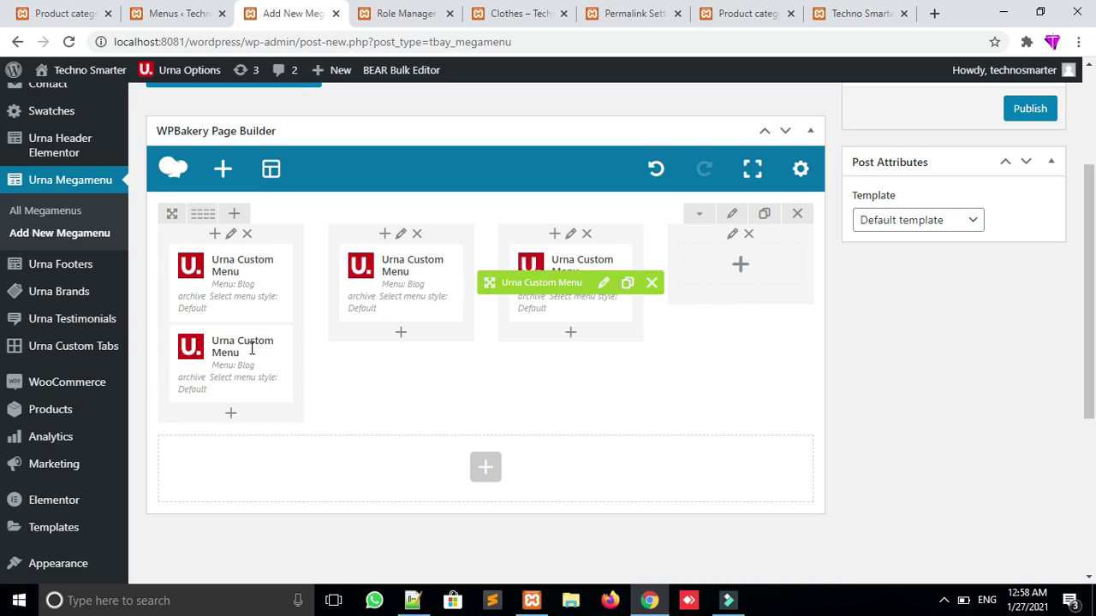
left_click_drag(197, 357, 669, 283)
Set the first column's Urna Custom Menu to display the Camera 1 menu and save the element
left_click(260, 282)
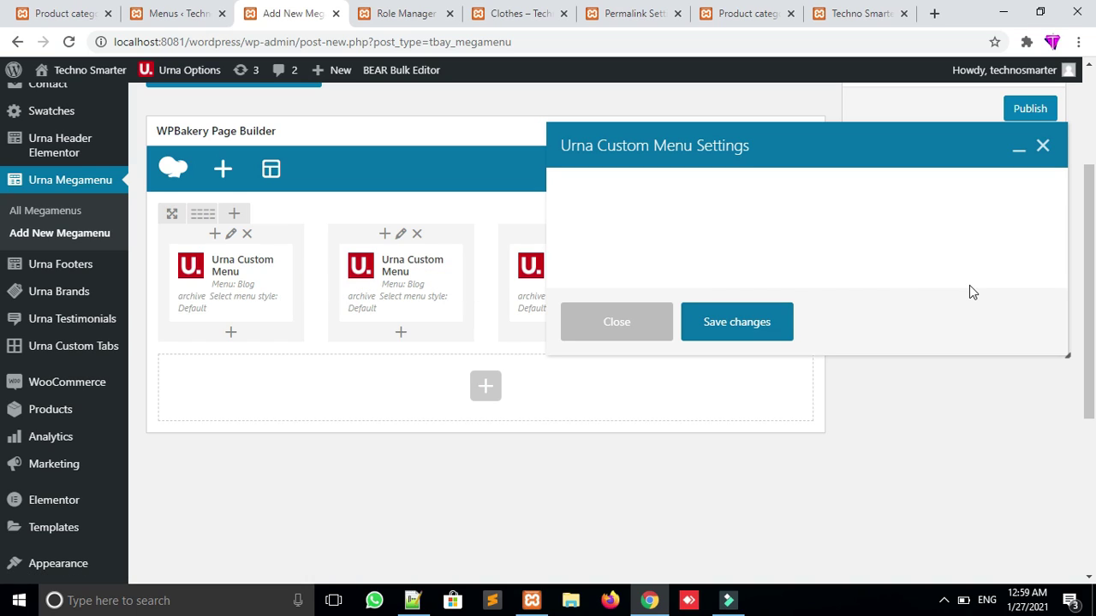
left_click(873, 328)
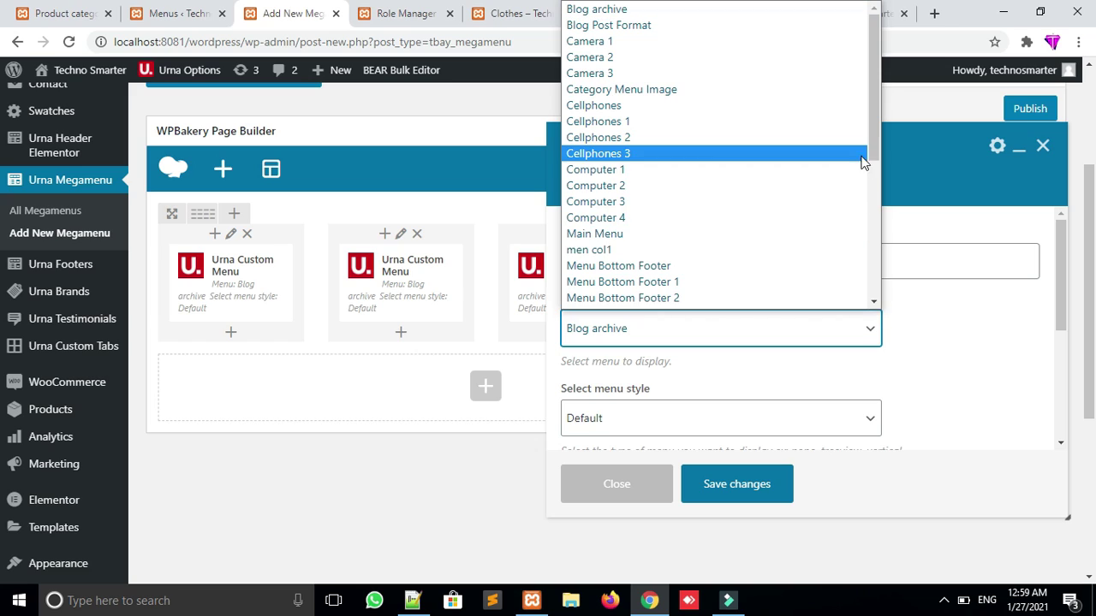
left_click_drag(872, 101, 872, 88)
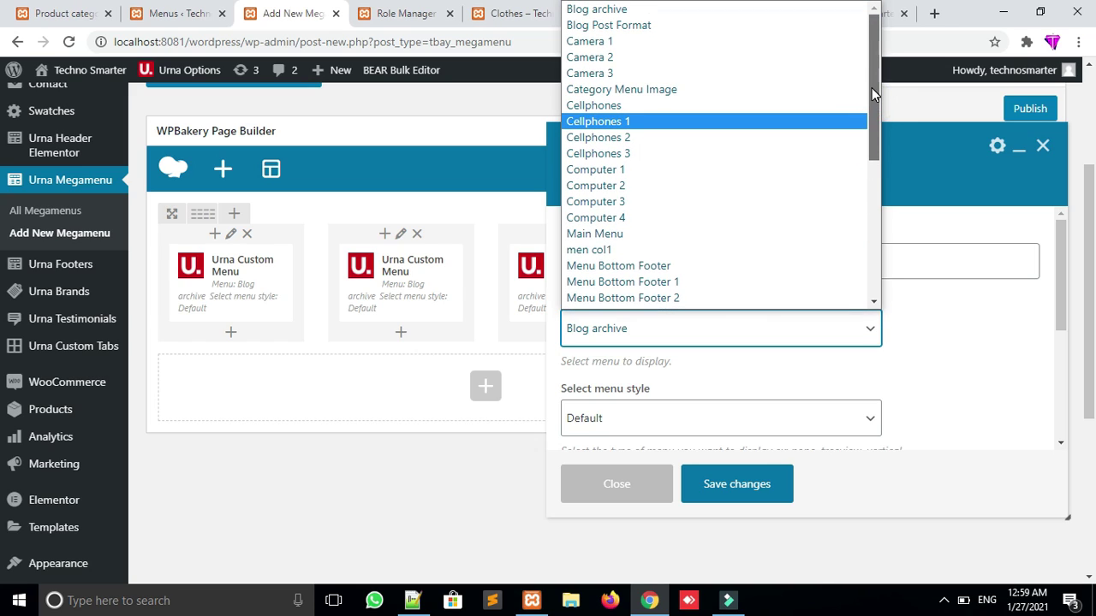
left_click(623, 40)
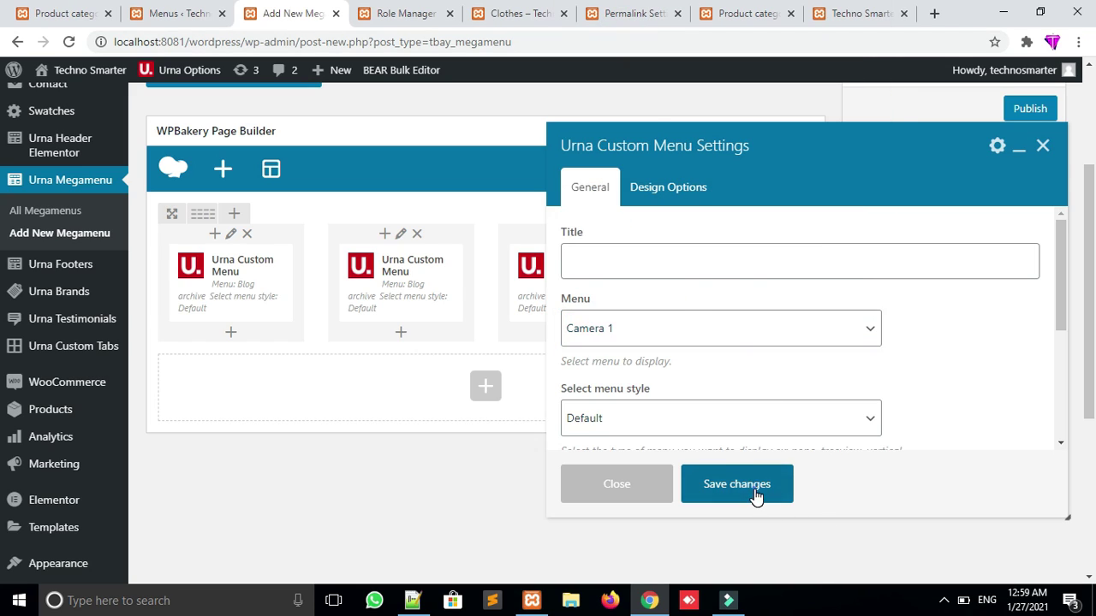
left_click(736, 484)
Set the second column's Urna Custom Menu to display the Camera 2 menu and save the element
left_click(434, 284)
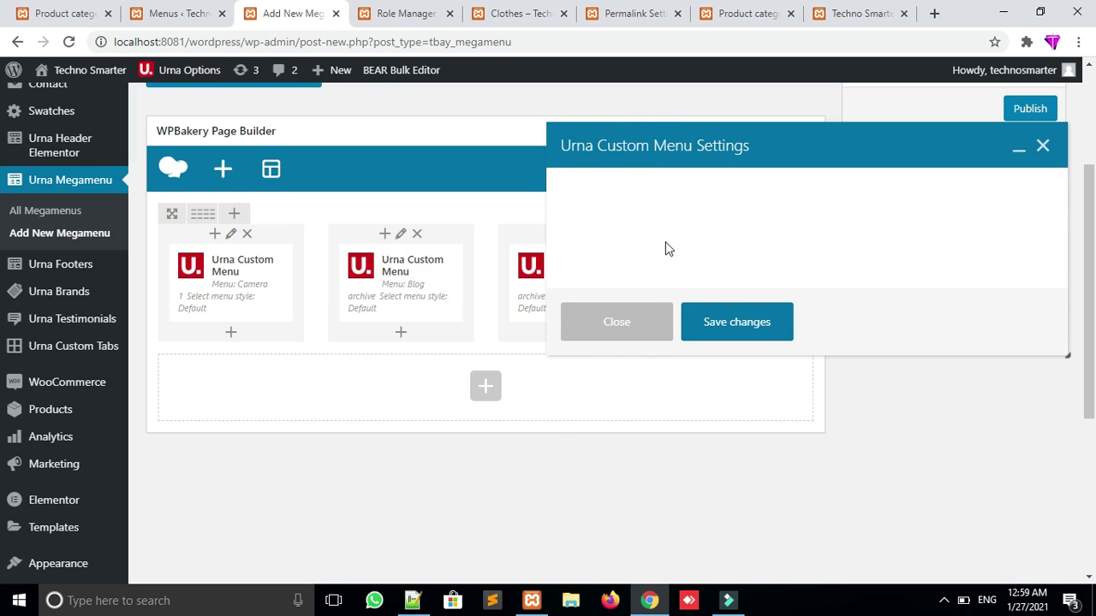
left_click(666, 328)
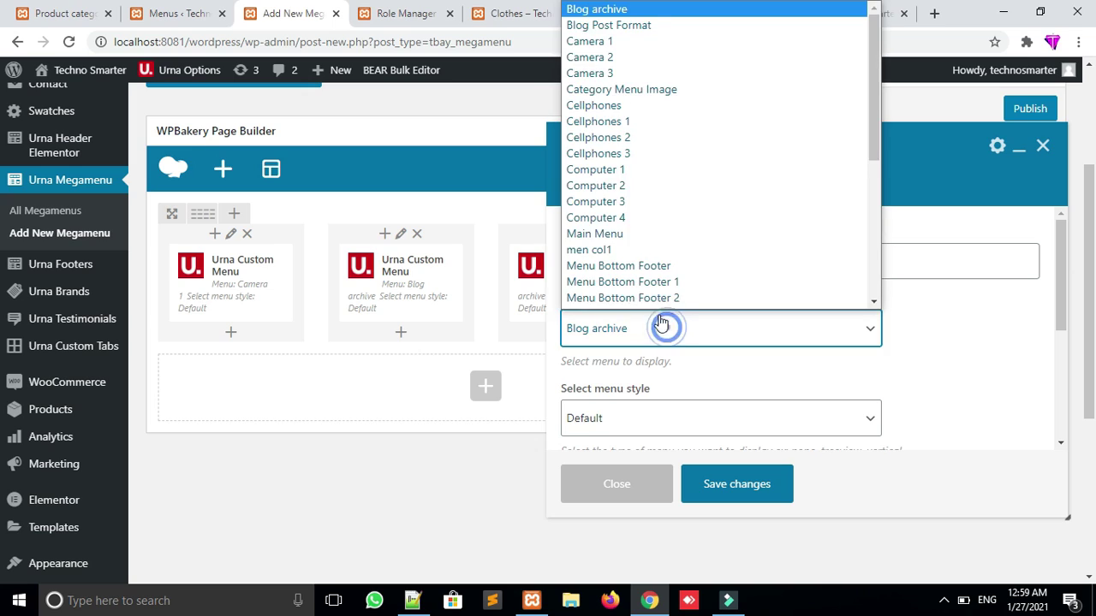
left_click(596, 47)
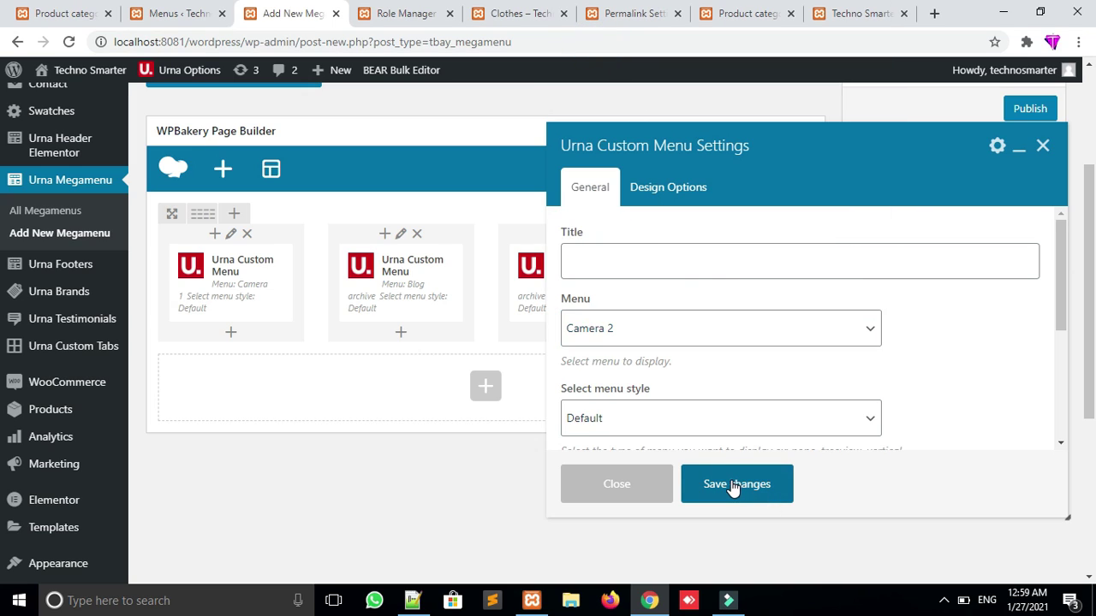
left_click(730, 484)
Set the third column's Urna Custom Menu to display the Camera 3 menu and save the element
left_click(603, 284)
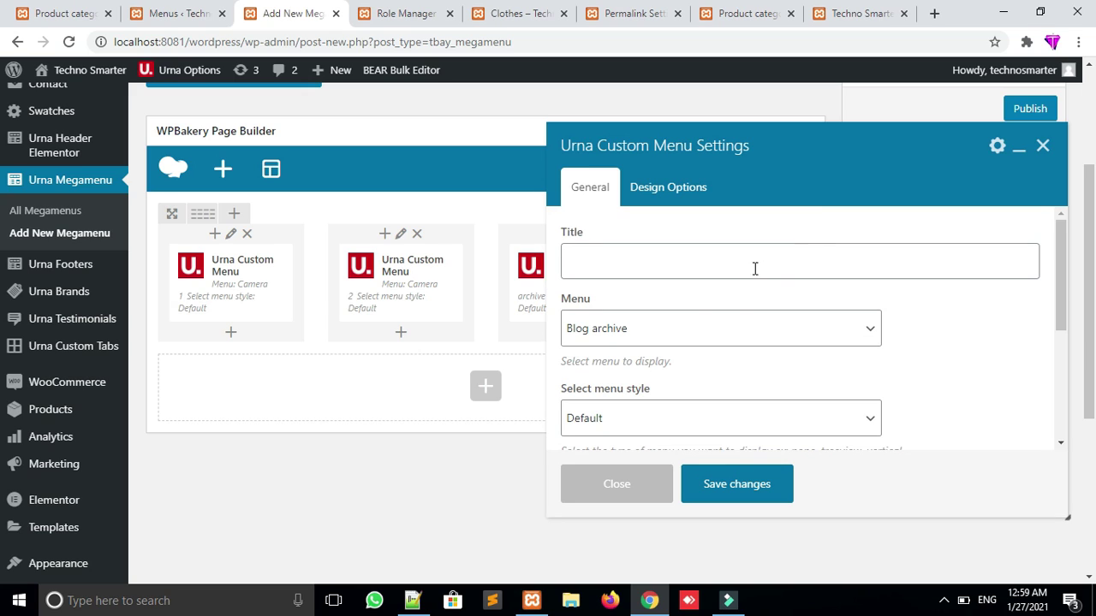
left_click(702, 339)
left_click(615, 75)
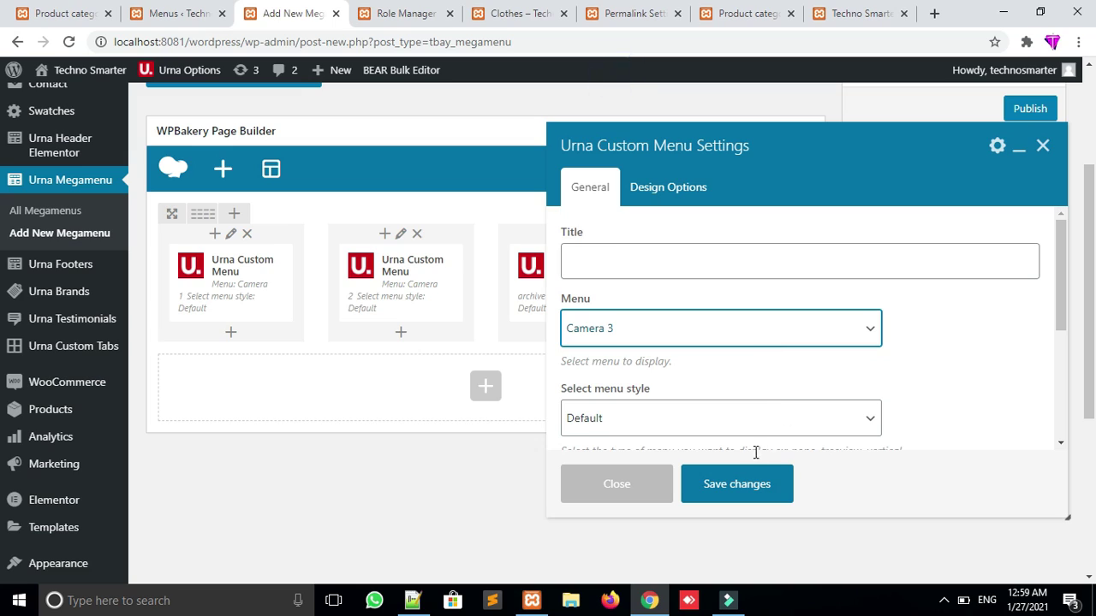
left_click(745, 481)
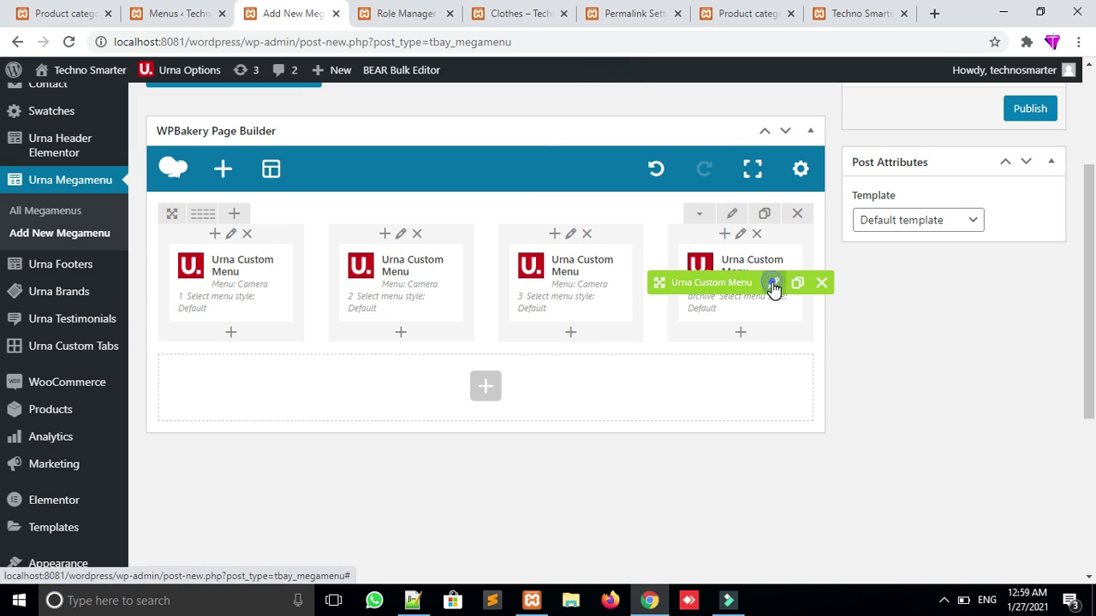
Set the fourth column's Urna Custom Menu to display the Cellphones 1 menu, save it, and publish the Men's Fashion megamenu
left_click(772, 286)
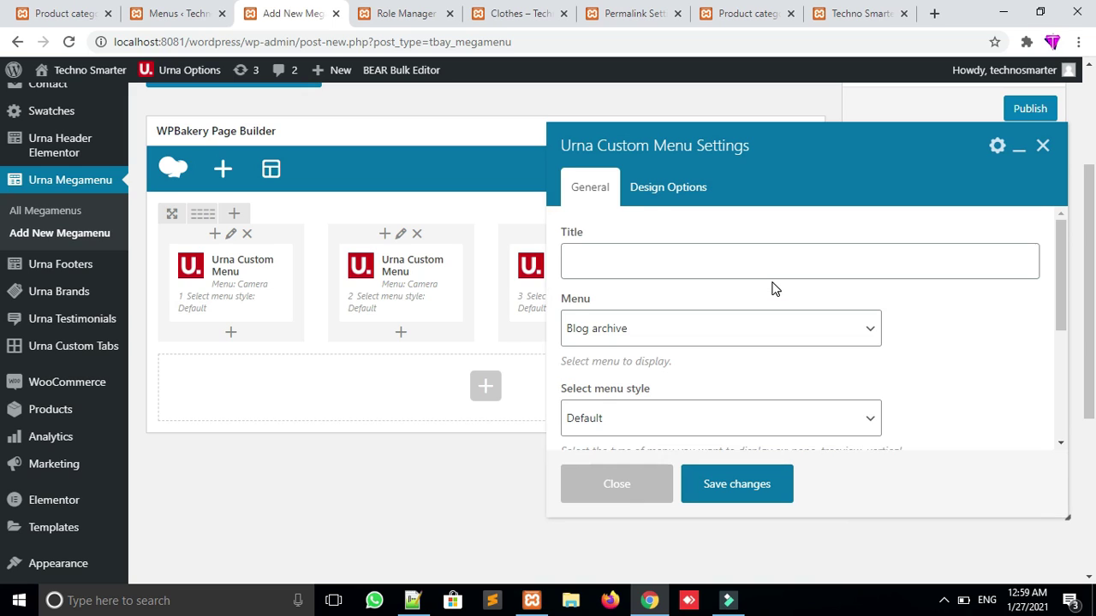
left_click(721, 331)
scroll(822, 205, "down", 1)
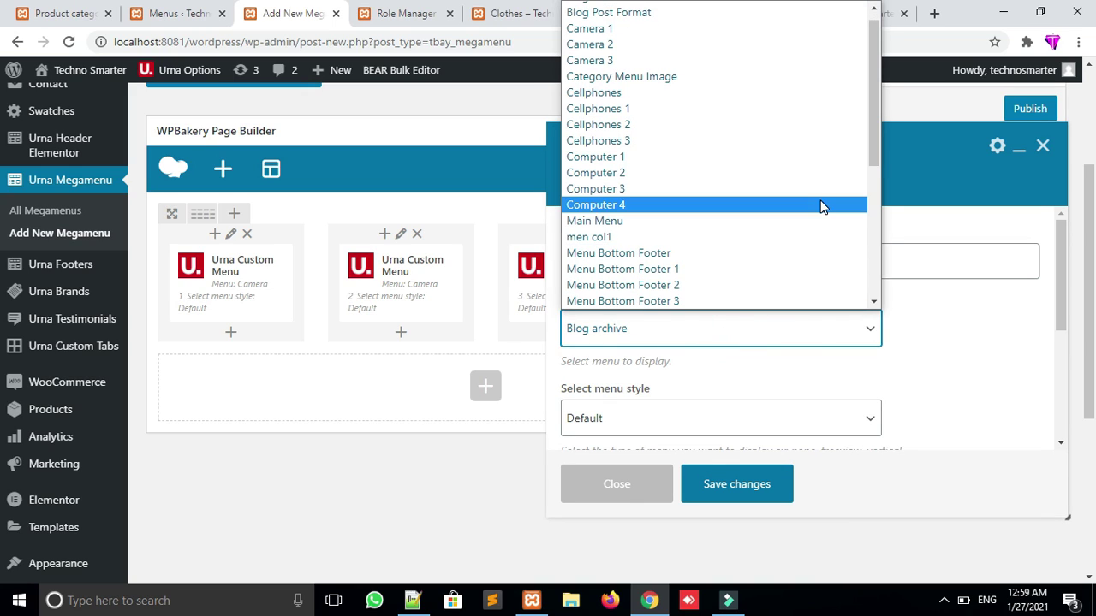
left_click_drag(872, 110, 854, 117)
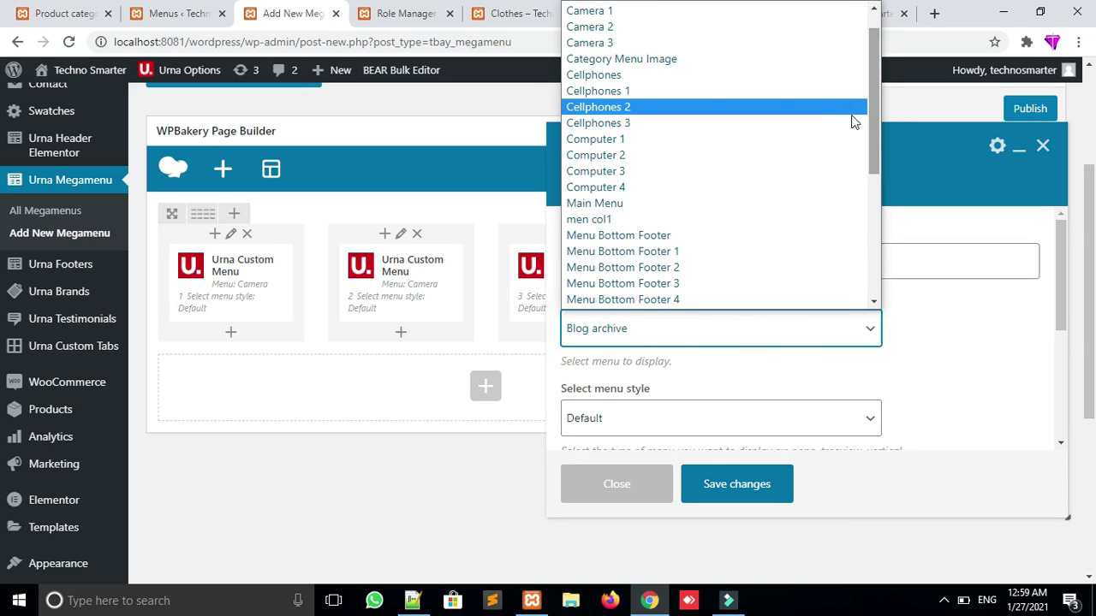
left_click(673, 91)
left_click(716, 484)
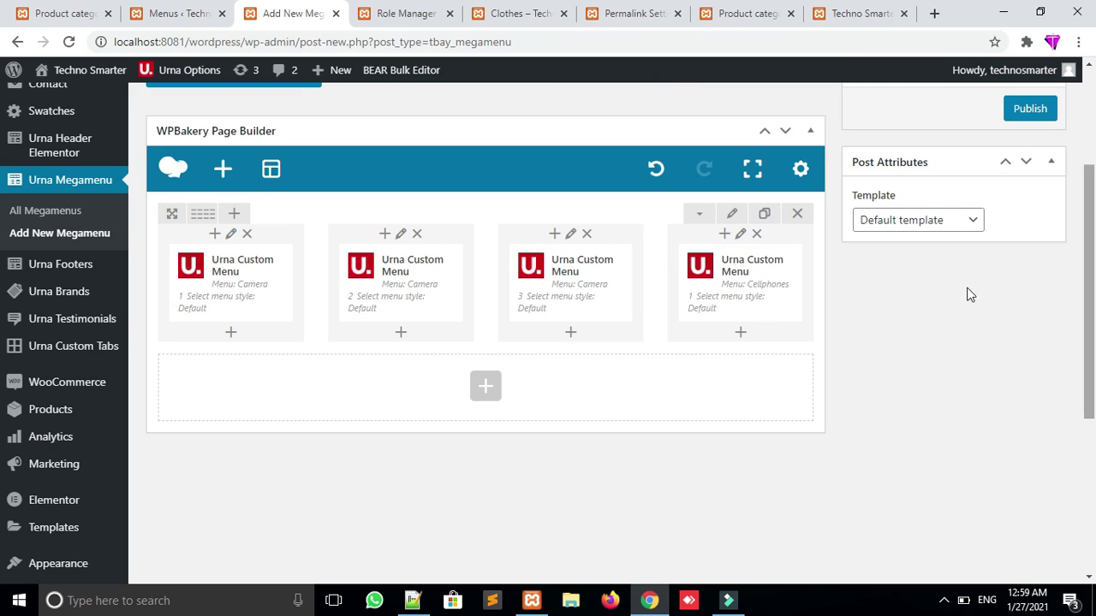
left_click(1028, 110)
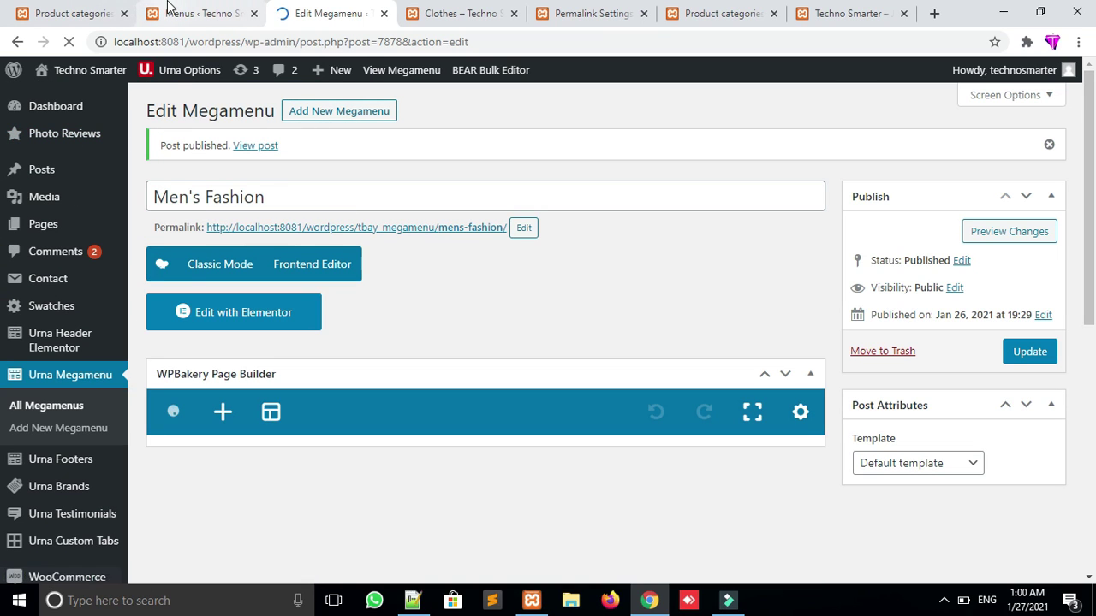
Load the Category Menu Image menu for editing and expand the settings of its Men's Fashion item
left_click(169, 8)
left_click(469, 255)
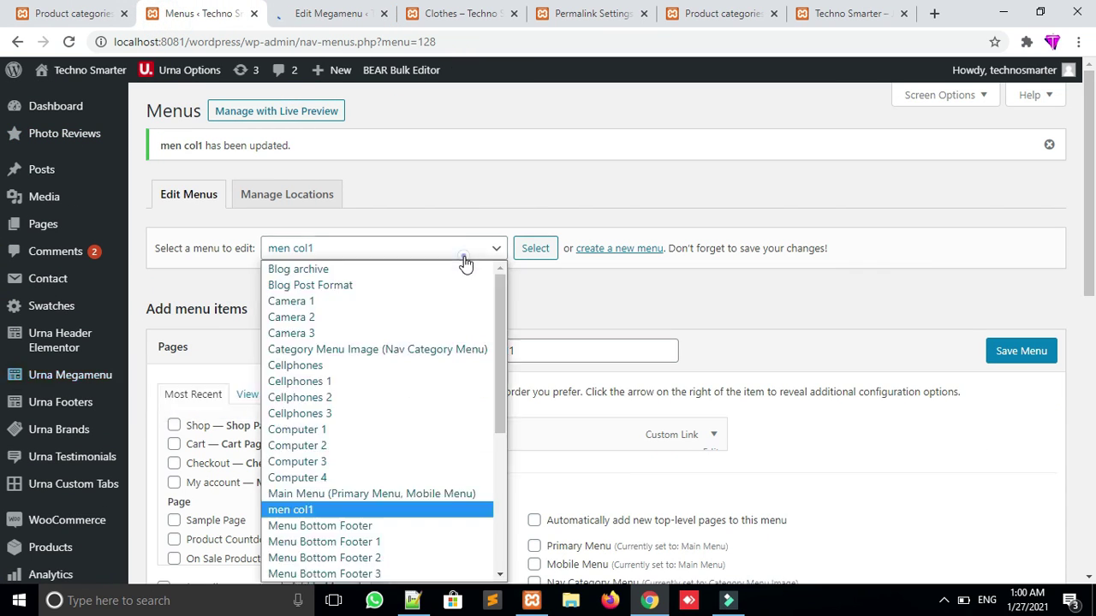
left_click(369, 351)
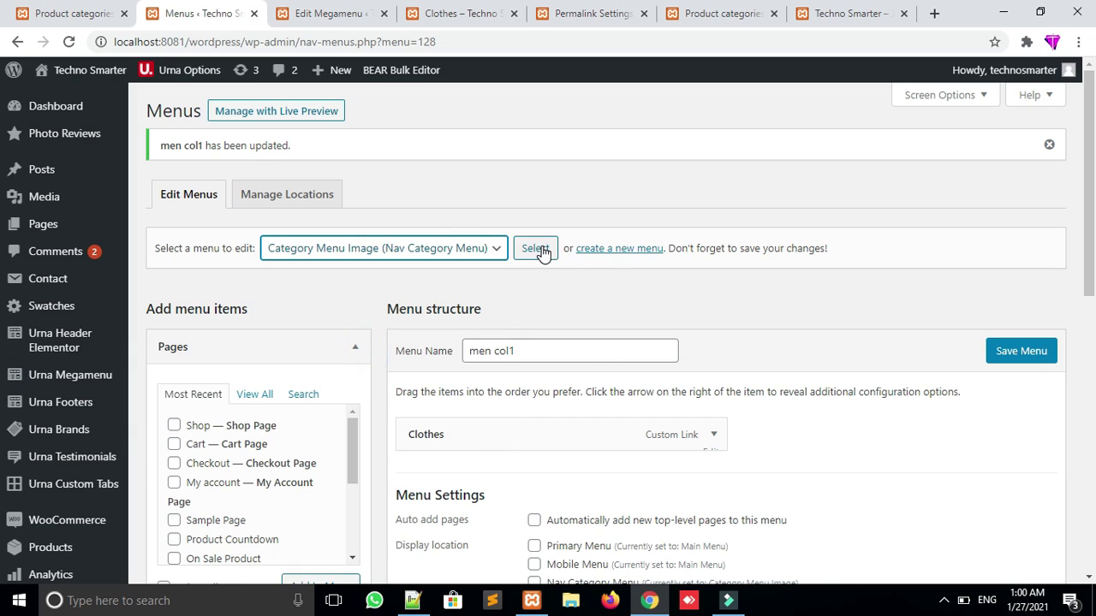
left_click(541, 252)
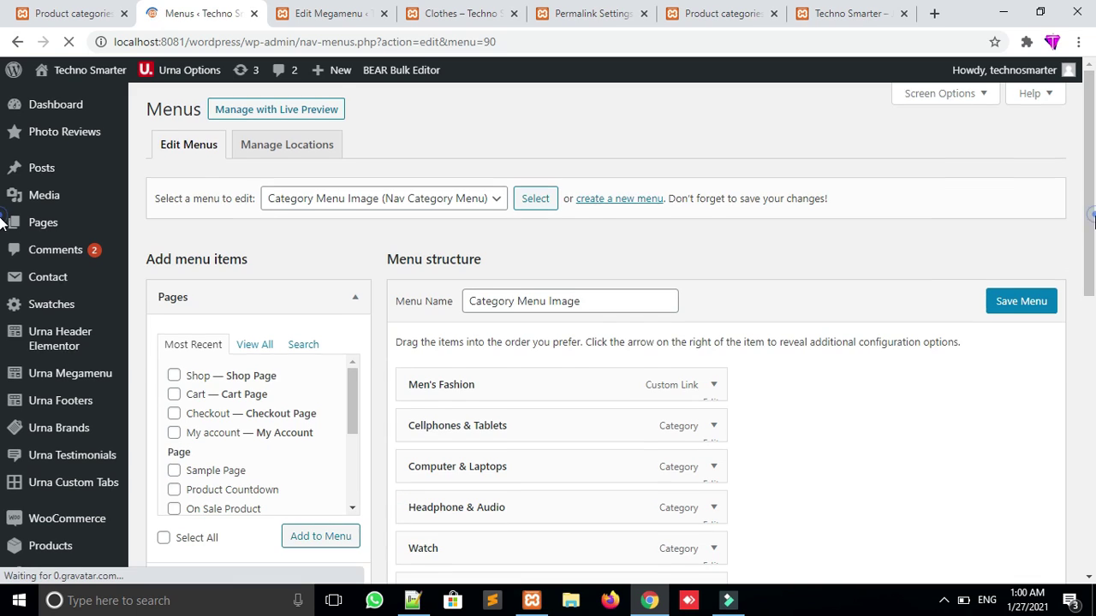
scroll(605, 380, "down", 2)
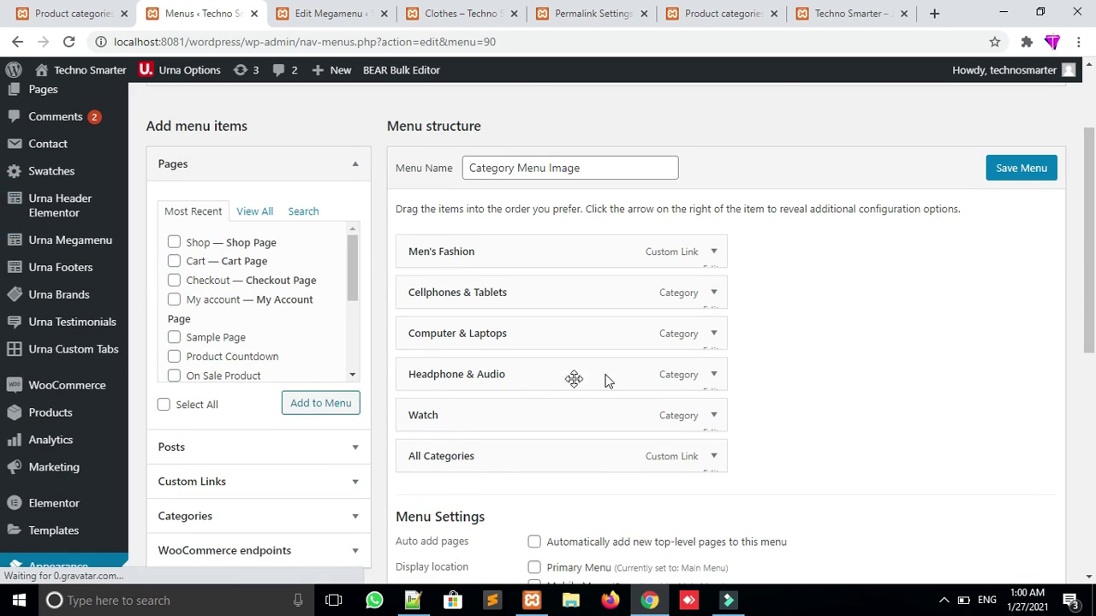
left_click(717, 258)
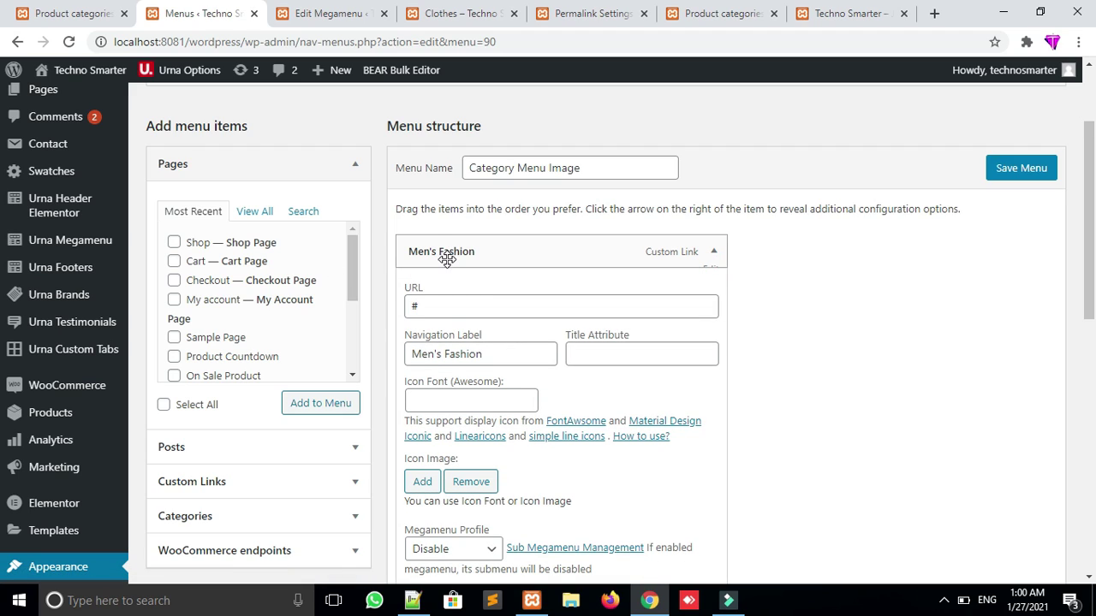
left_click_drag(1089, 214, 1089, 231)
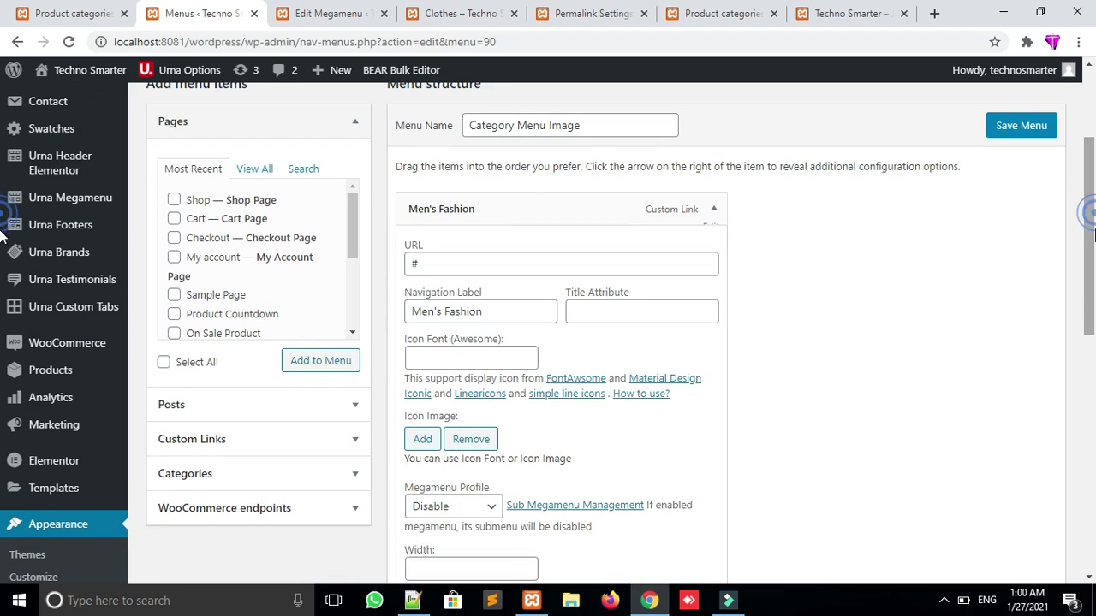
Check how the Men's Fashion entry looks in the storefront's All Departments list, and return to the menu editor
left_click(469, 10)
left_click(203, 225)
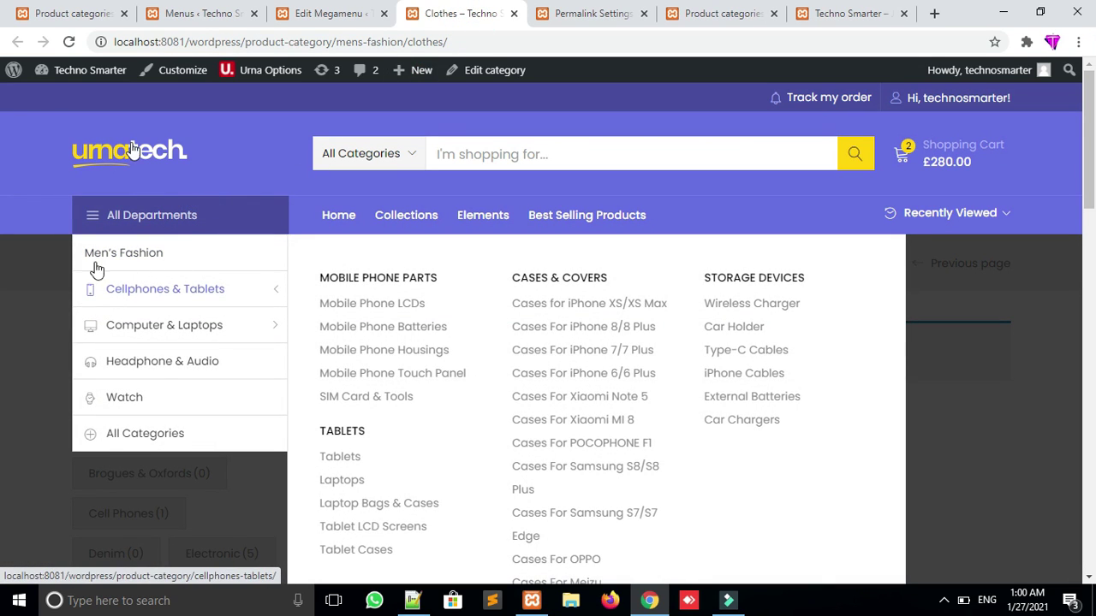
left_click(208, 12)
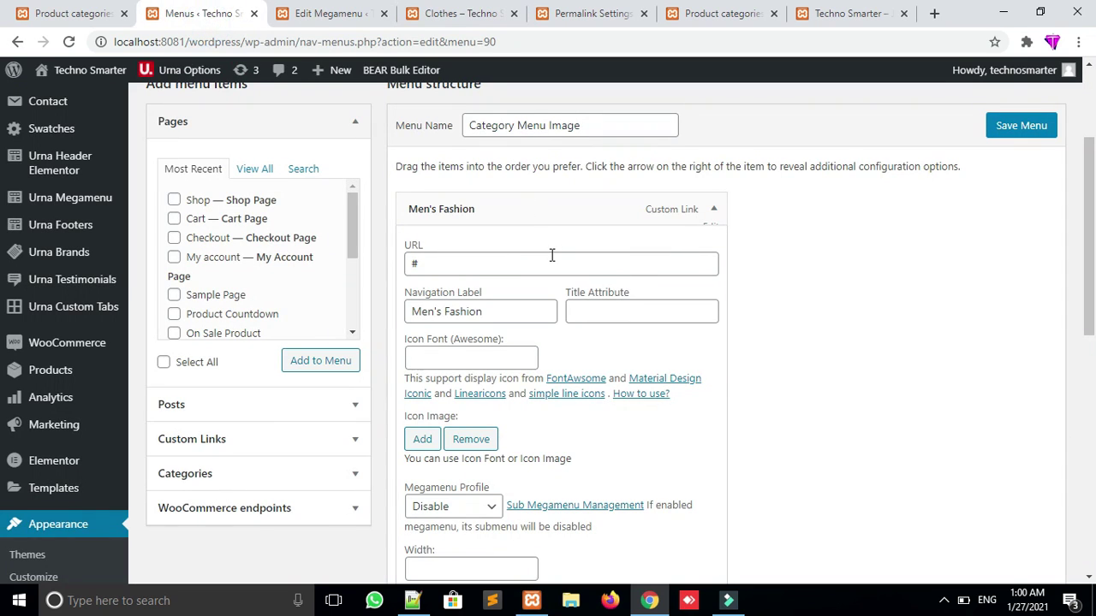
Open the linked Font Awesome icon library, search it for user, and open the male icon's page
left_click(582, 384)
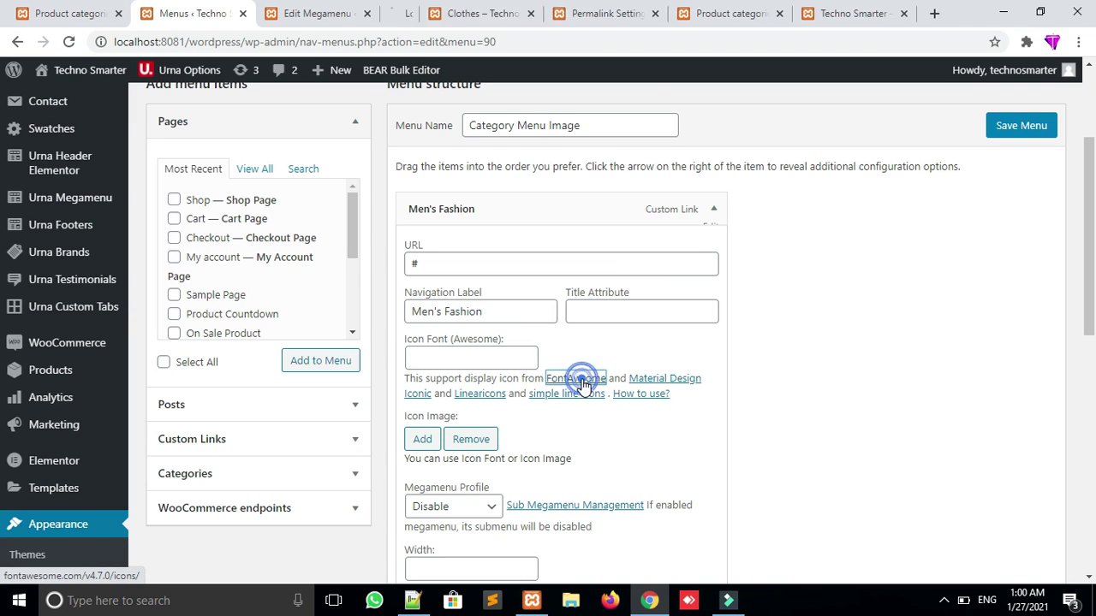
left_click_drag(390, 12, 328, 8)
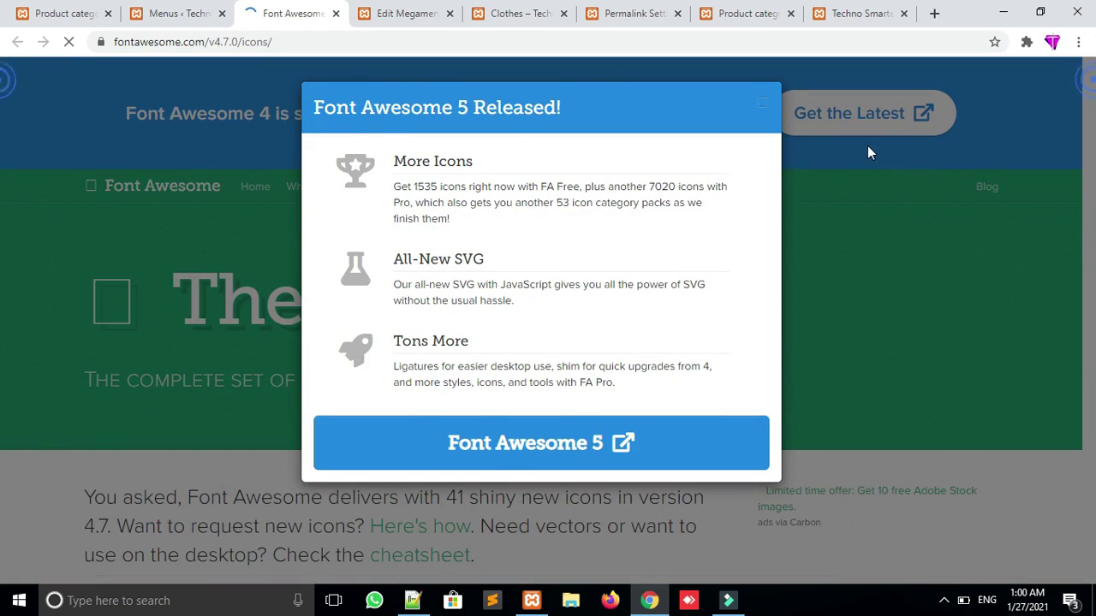
left_click(871, 153)
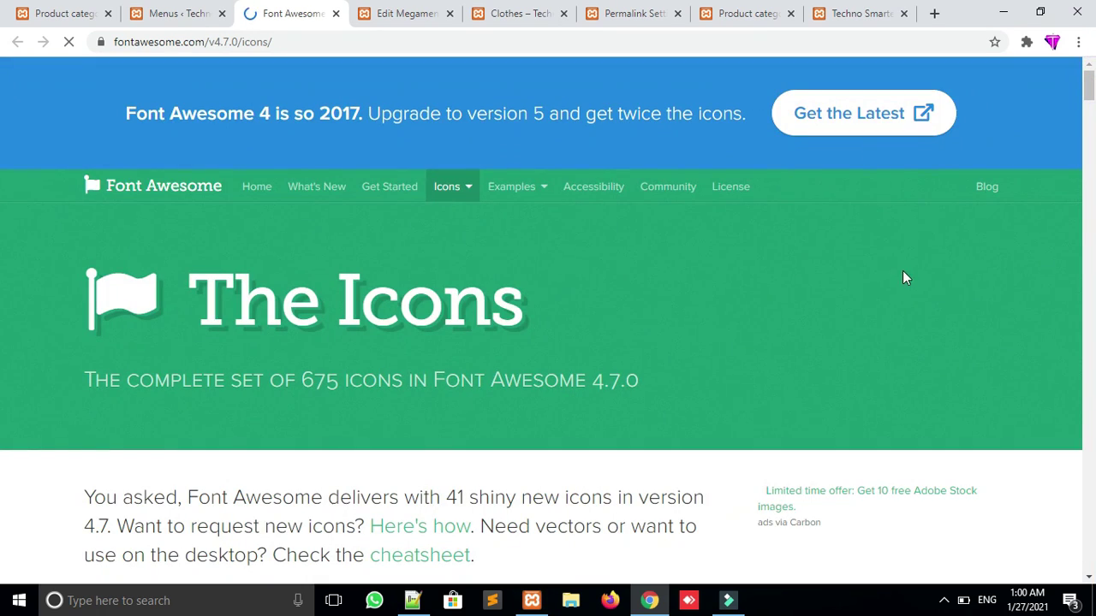
scroll(1028, 111, "down", 5)
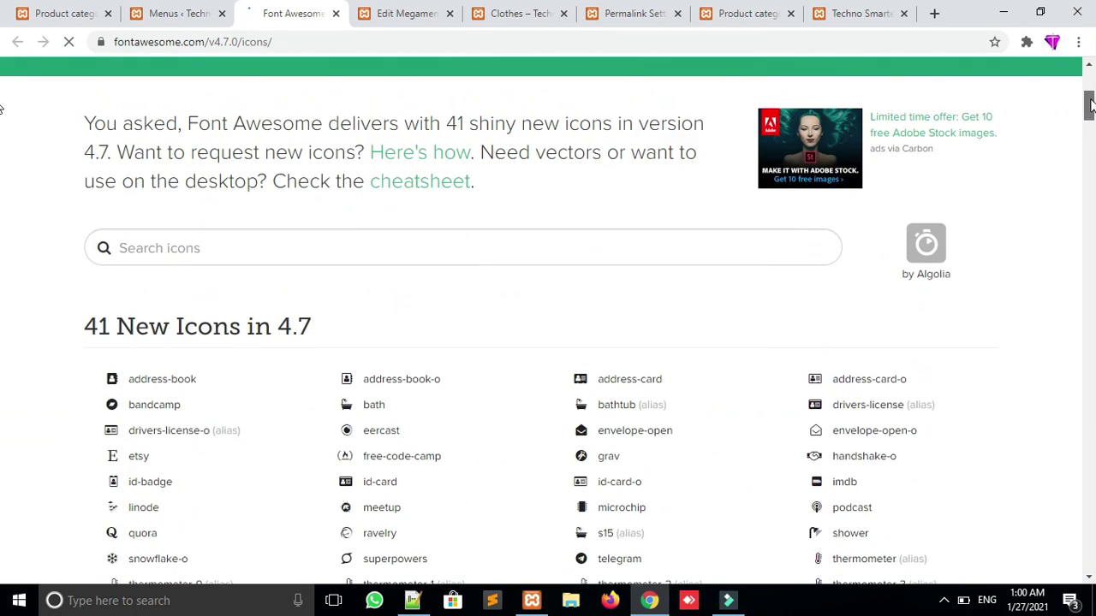
left_click(264, 202)
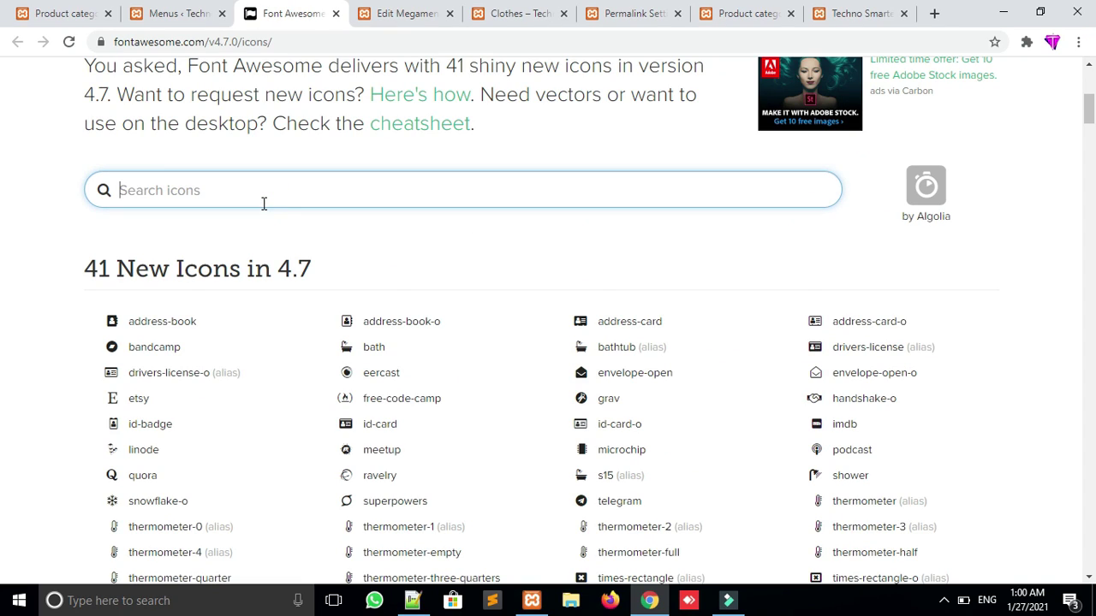
type("user")
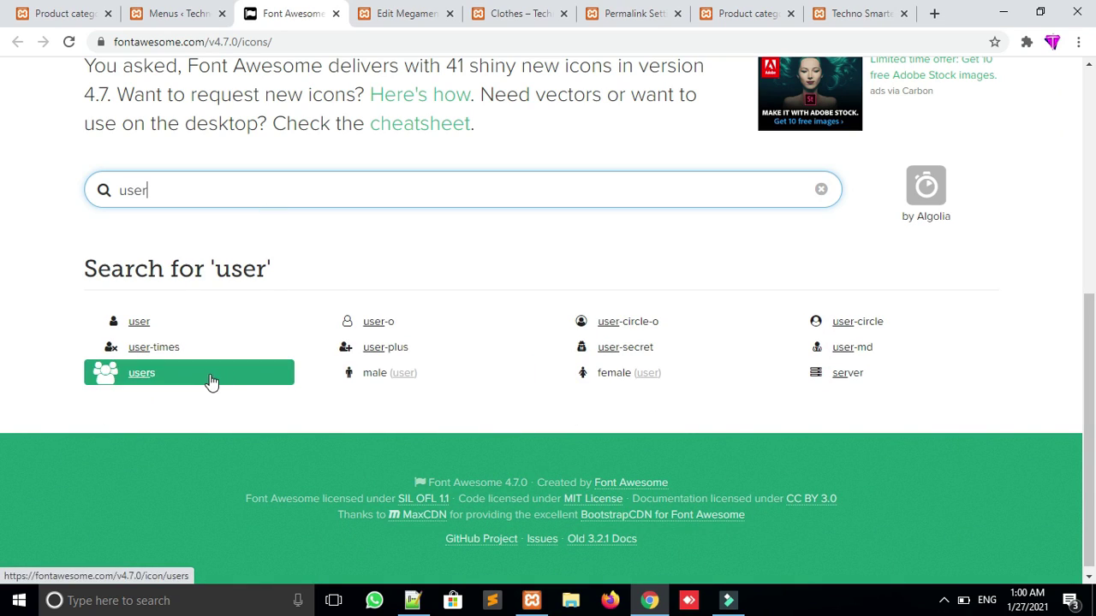
left_click(403, 386)
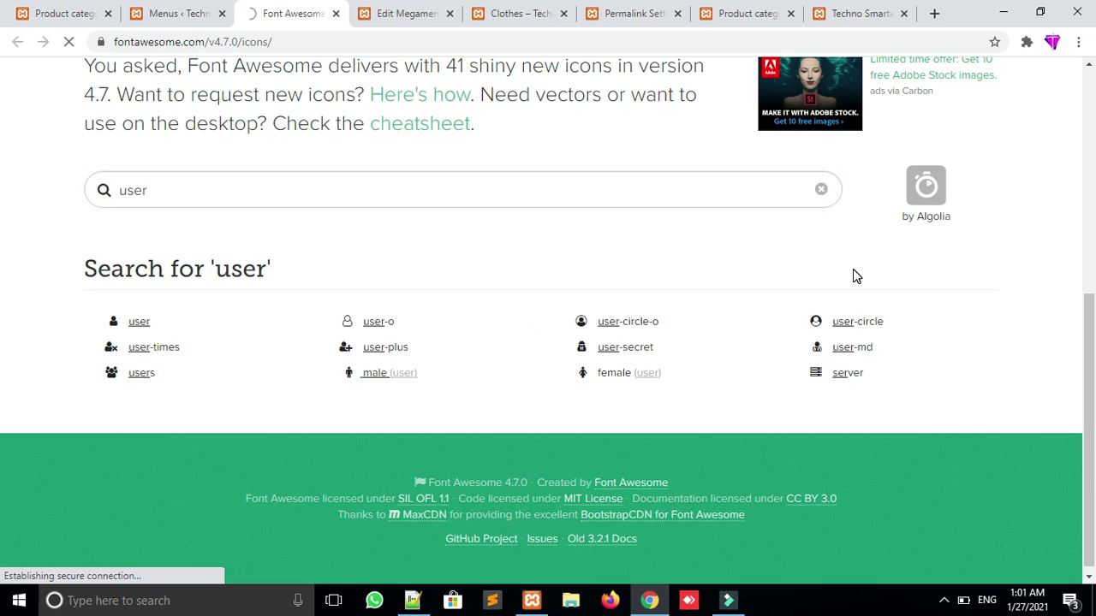
scroll(482, 360, "down", 3)
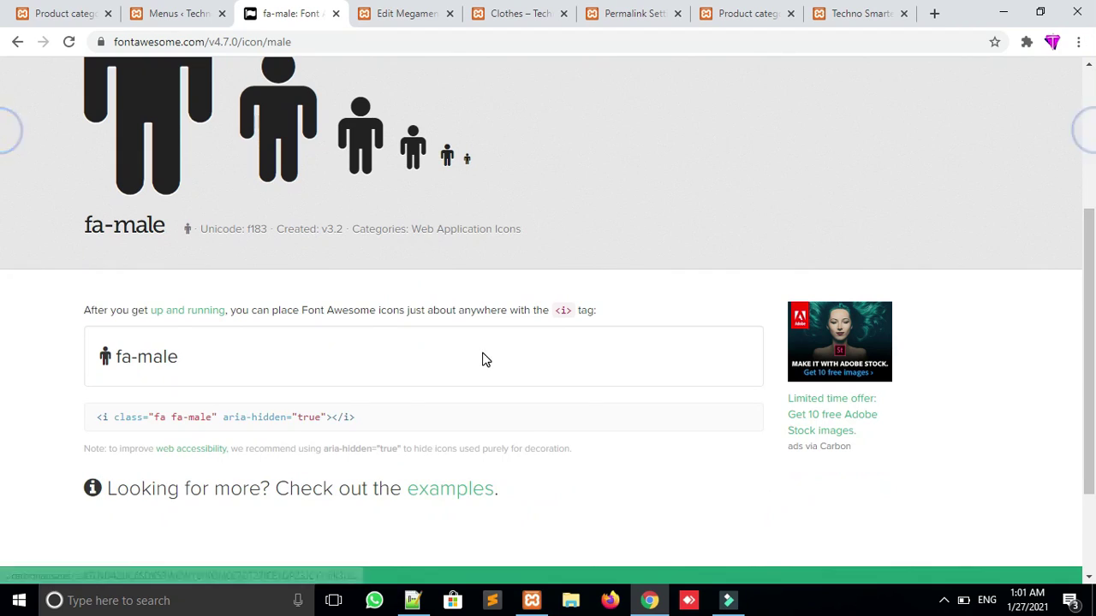
Copy the icon class fa fa-male into the Icon Font field of the Men's Fashion menu item
left_click_drag(212, 417, 158, 418)
key("ctrl+c")
left_click(141, 14)
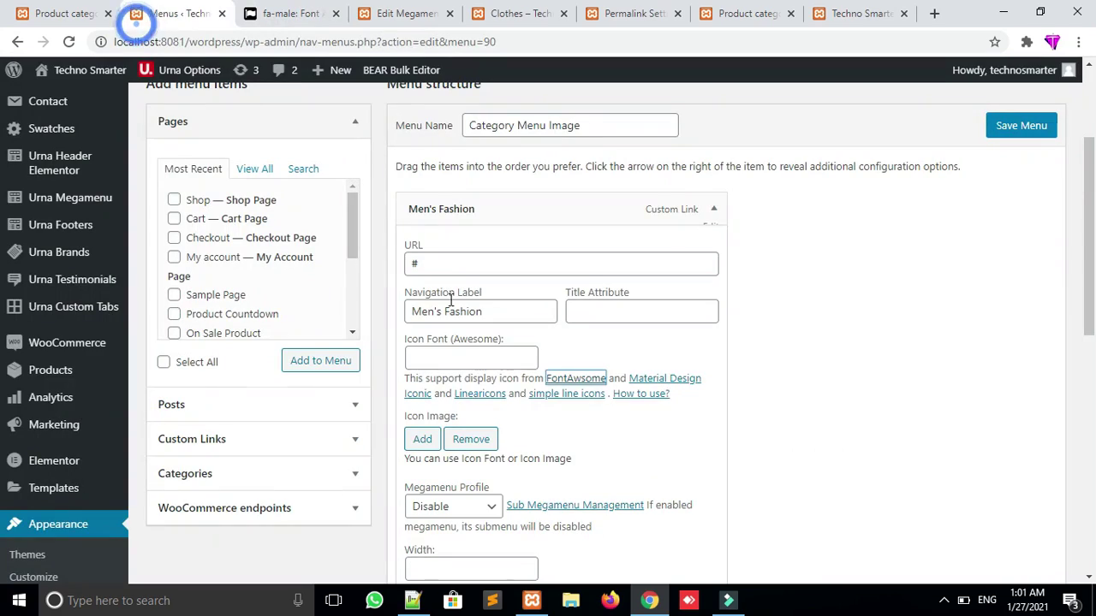
left_click(439, 354)
key("ctrl+v")
Set the Men's Fashion item's megamenu profile to Men's Fashion and save the menu
scroll(812, 351, "down", 2)
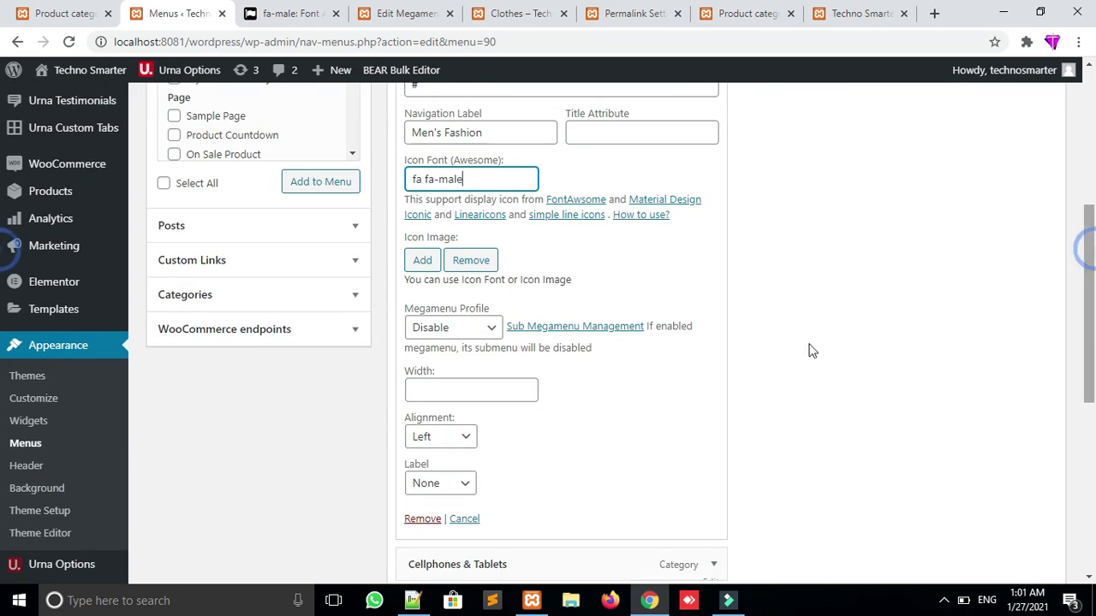
left_click(453, 326)
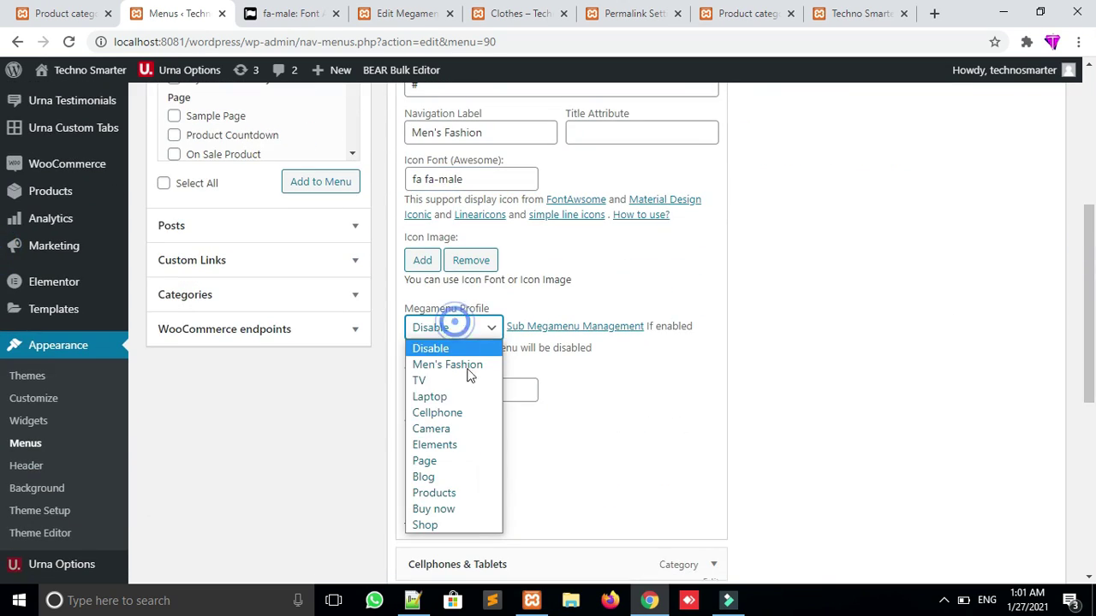
left_click(423, 367)
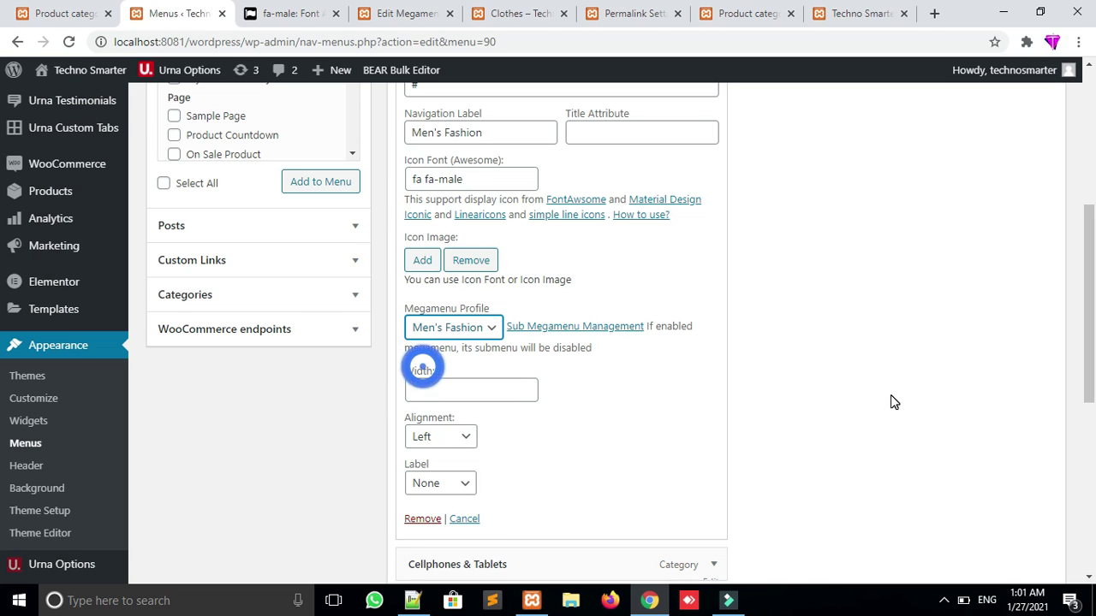
left_click_drag(1087, 329, 1094, 505)
left_click(1010, 495)
Open the storefront home page to check the All Departments menu
left_click(521, 13)
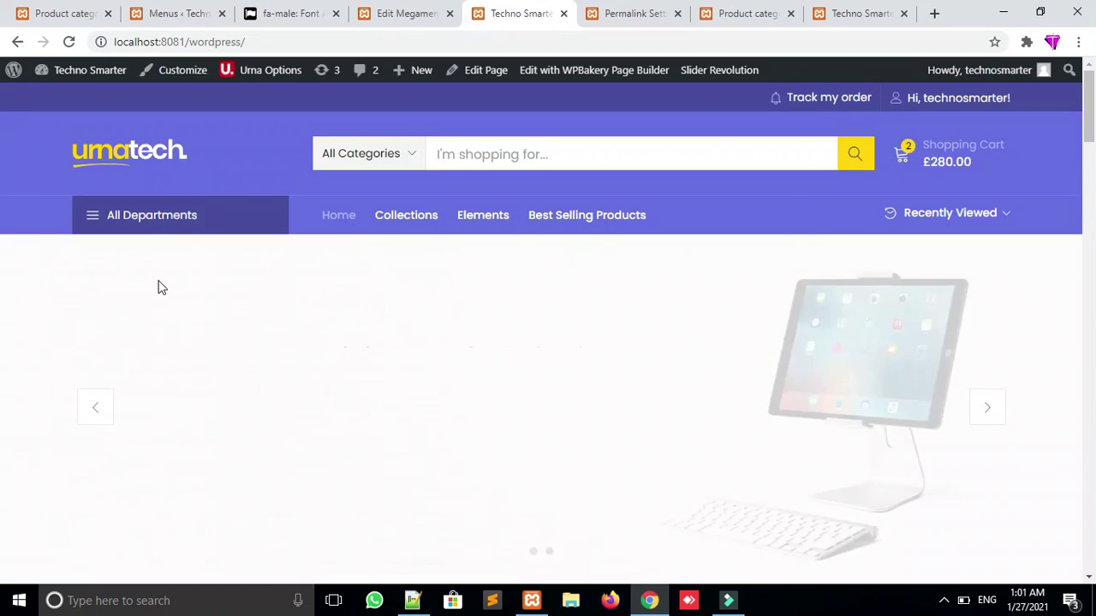
Inspect the Men's Fashion and Cellphones & Tablets submenus in the storefront's All Departments menu
left_click(193, 215)
mouse_move(137, 252)
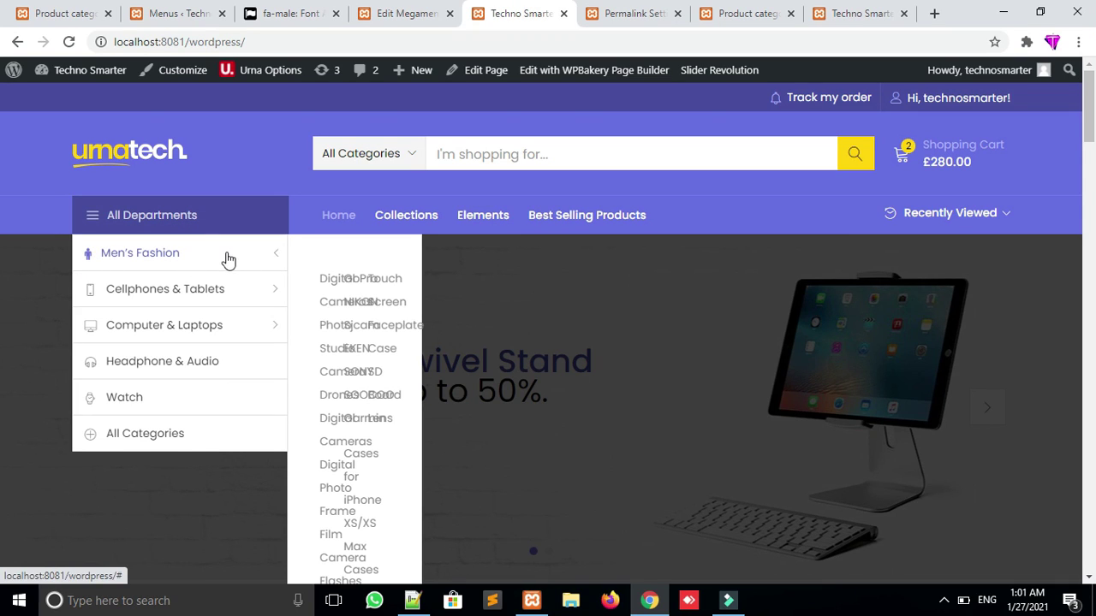
mouse_move(233, 304)
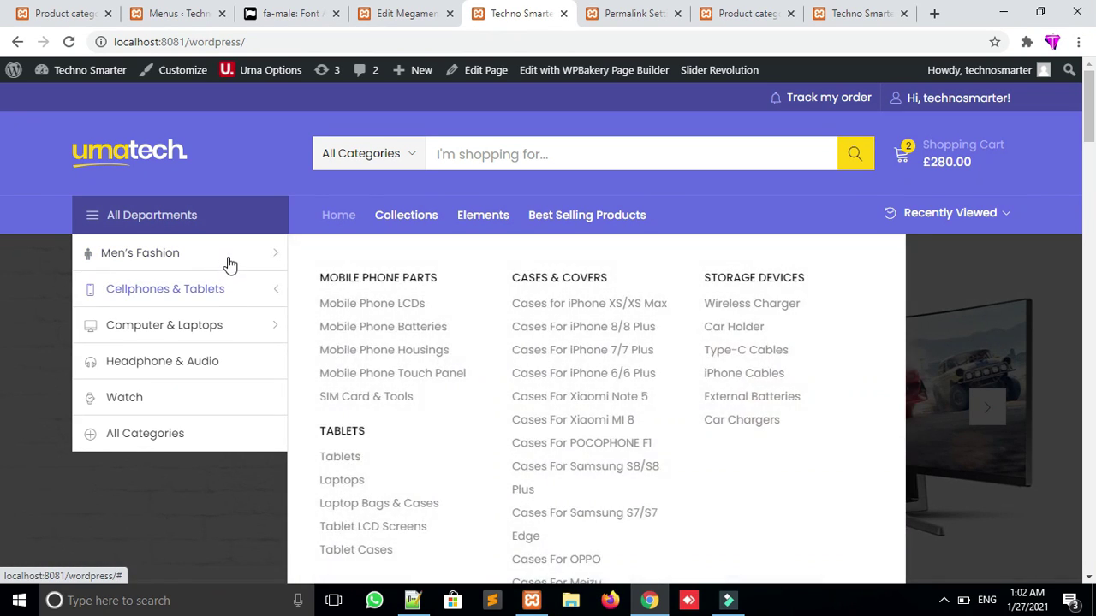
mouse_move(228, 258)
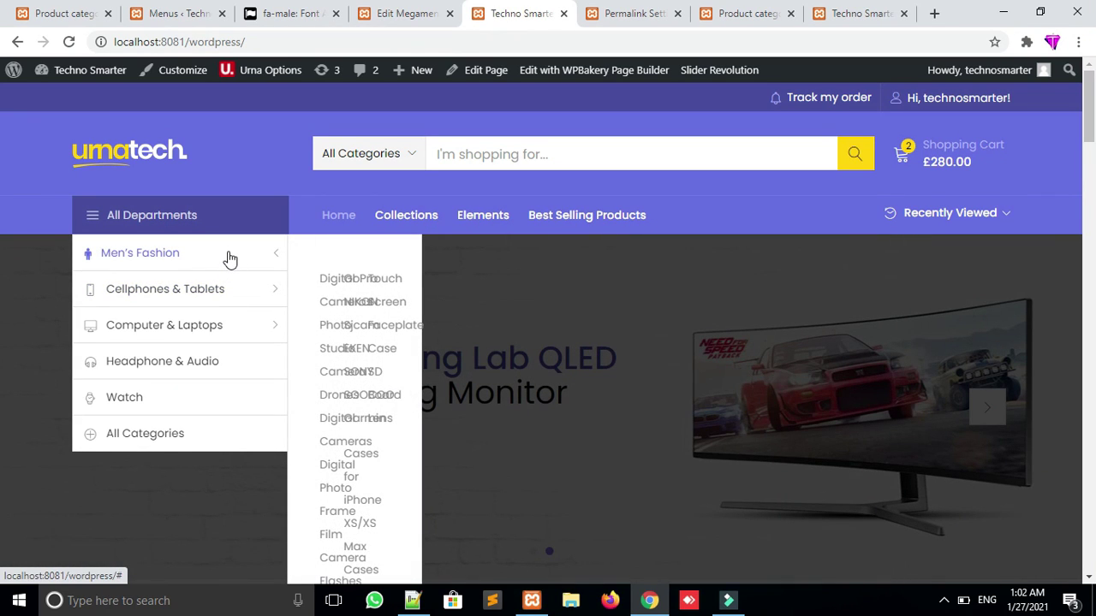
Set the Men's Fashion megamenu's row stretch to Stretch row, update the megamenu, and check it in the storefront's All Departments menu
left_click(408, 13)
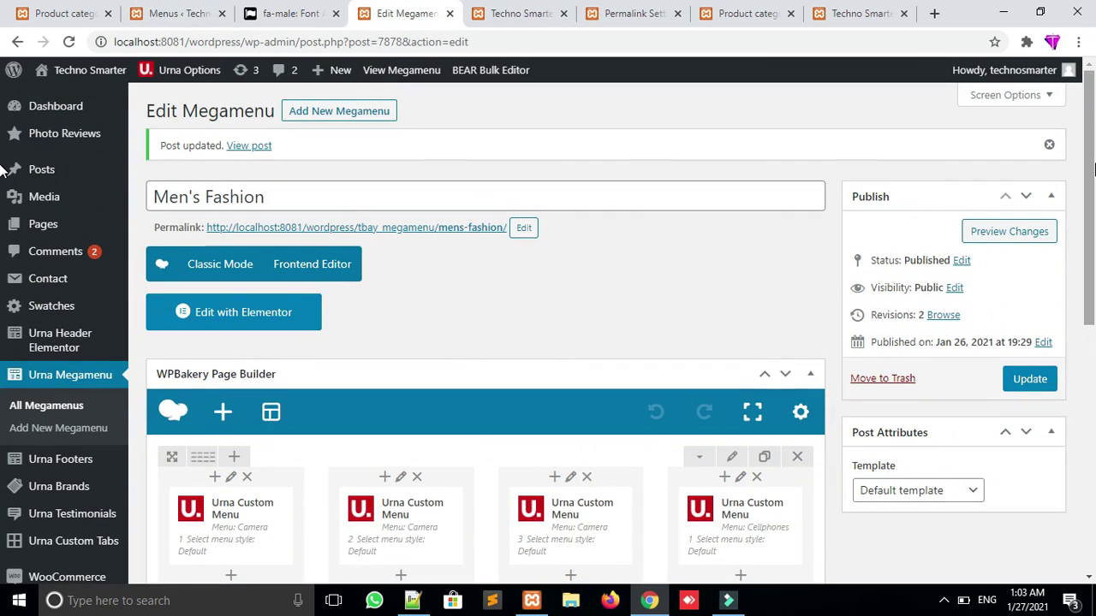
scroll(913, 271, "down", 2)
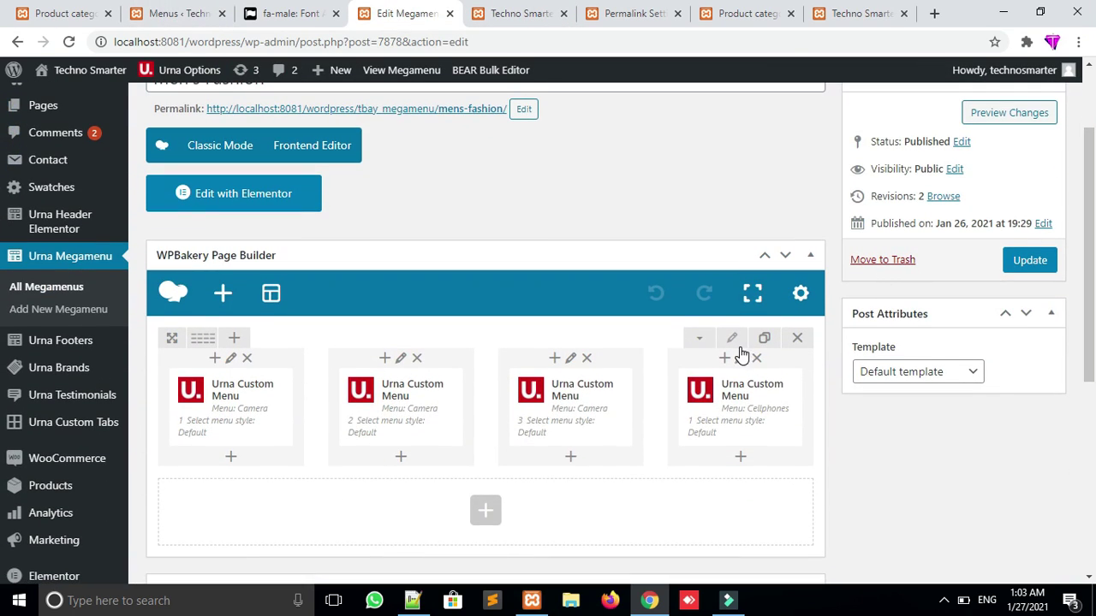
left_click(732, 339)
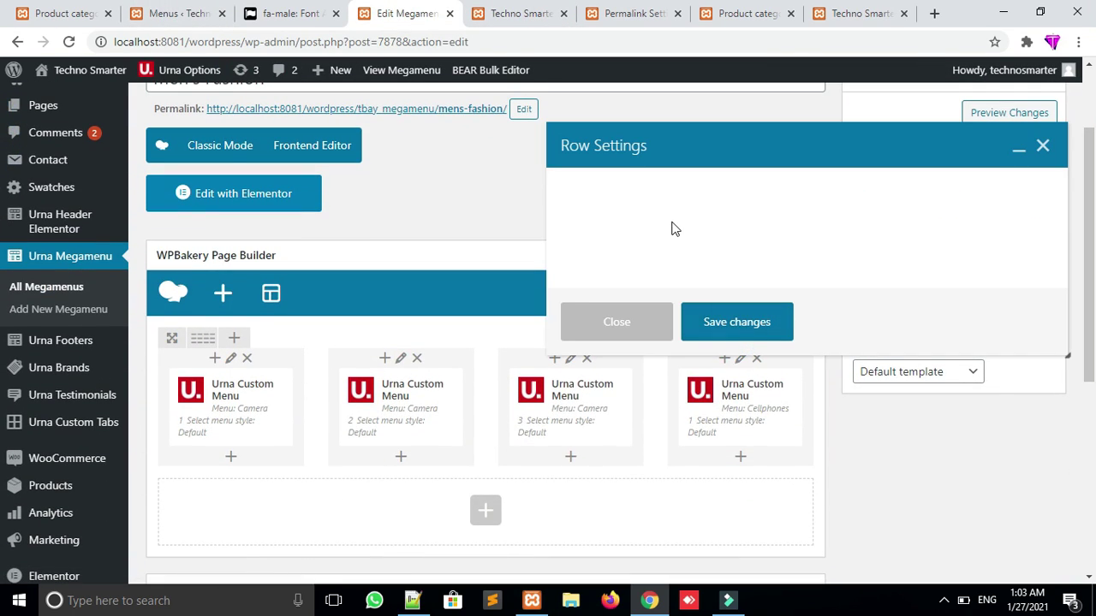
left_click(1045, 147)
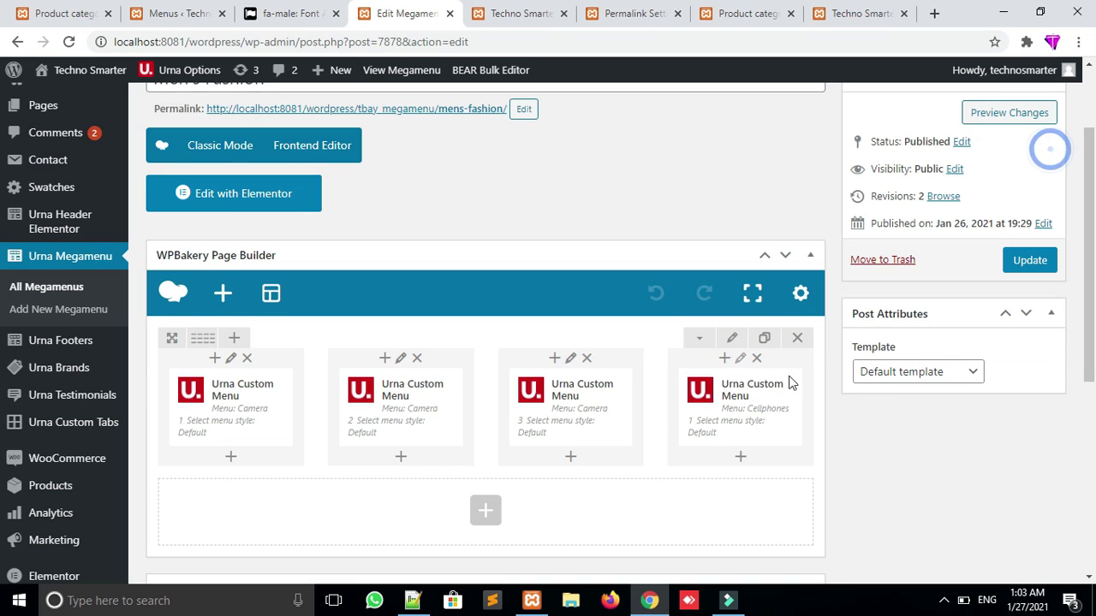
left_click(730, 341)
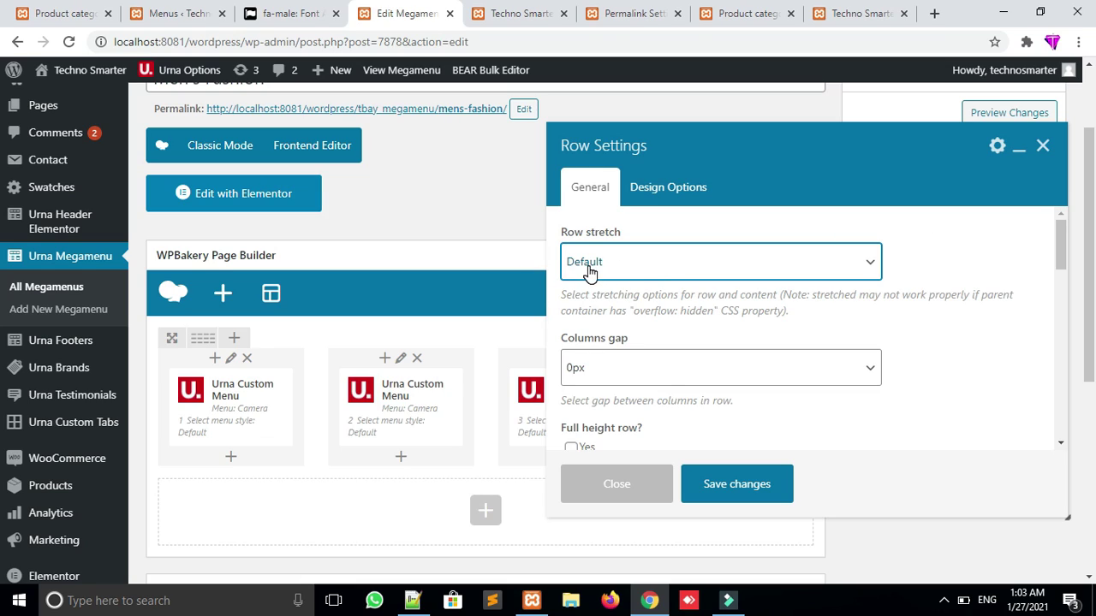
left_click(630, 265)
left_click(630, 303)
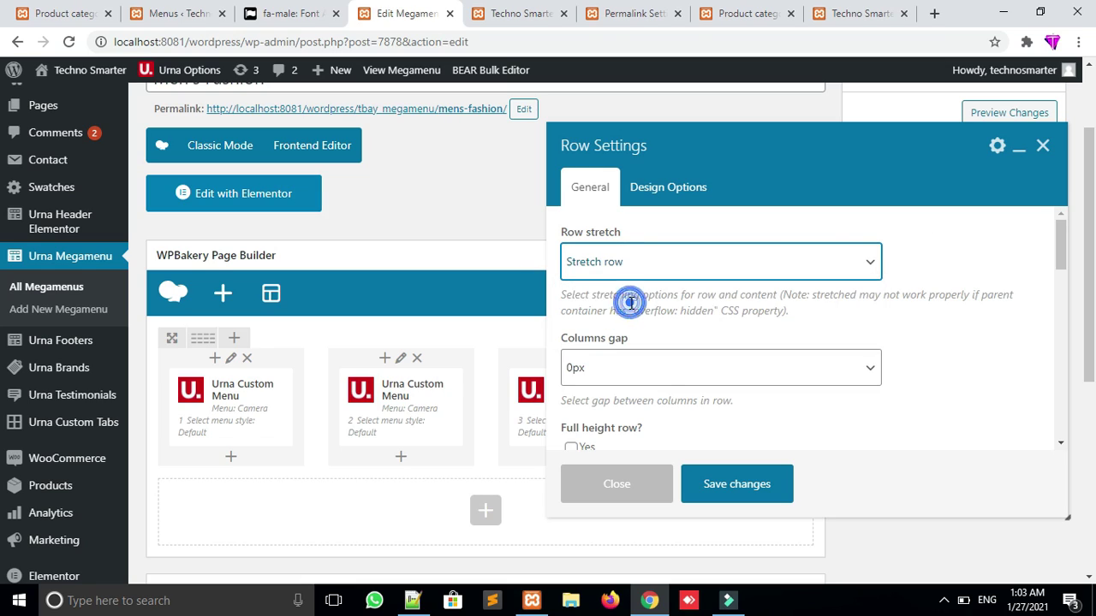
left_click(741, 497)
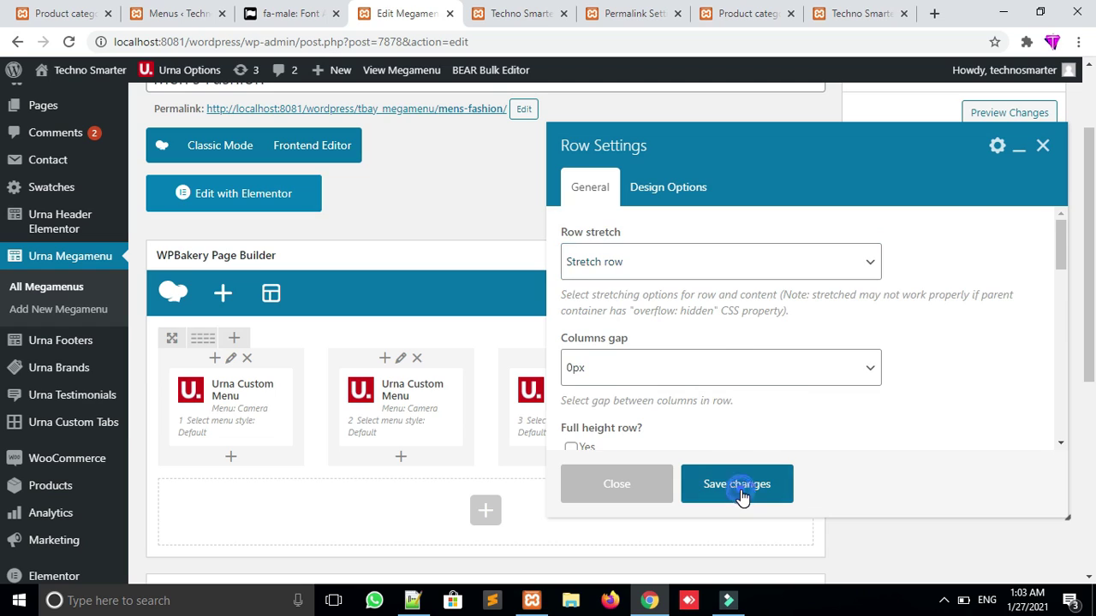
left_click(1032, 259)
key("ctrl+Tab")
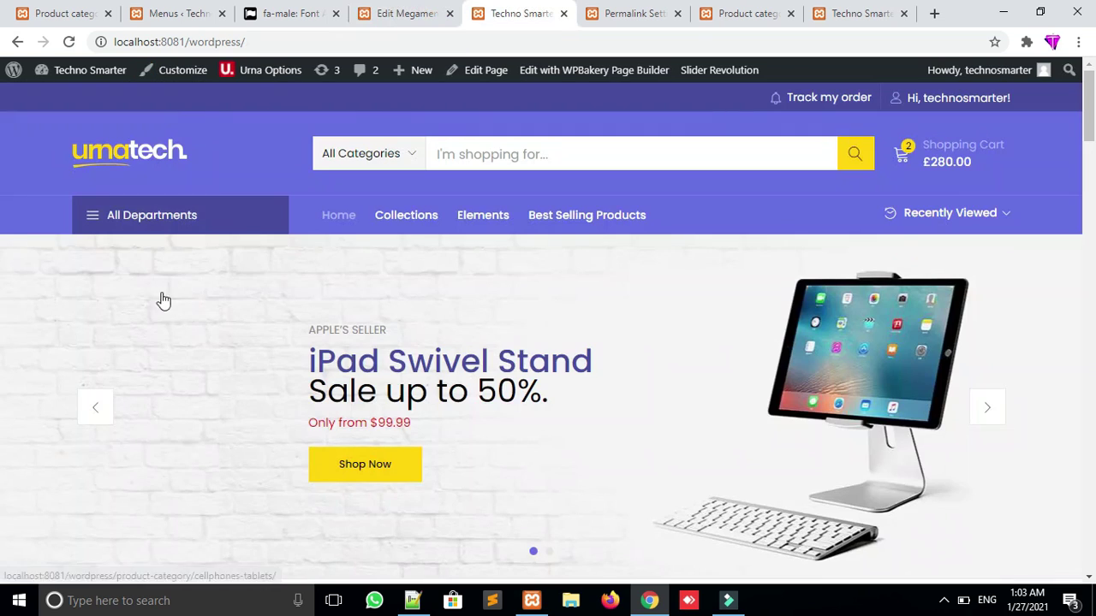
left_click(124, 225)
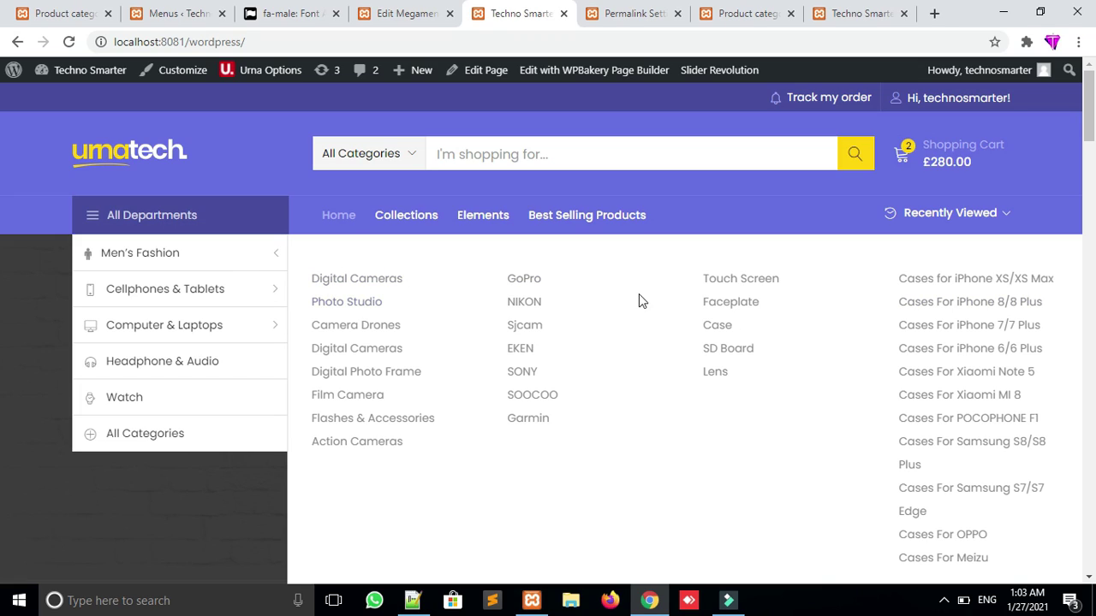
Title the first Urna Custom Menu element "Men's Clothes", save the megamenu, and check the submenu on the storefront
left_click(404, 13)
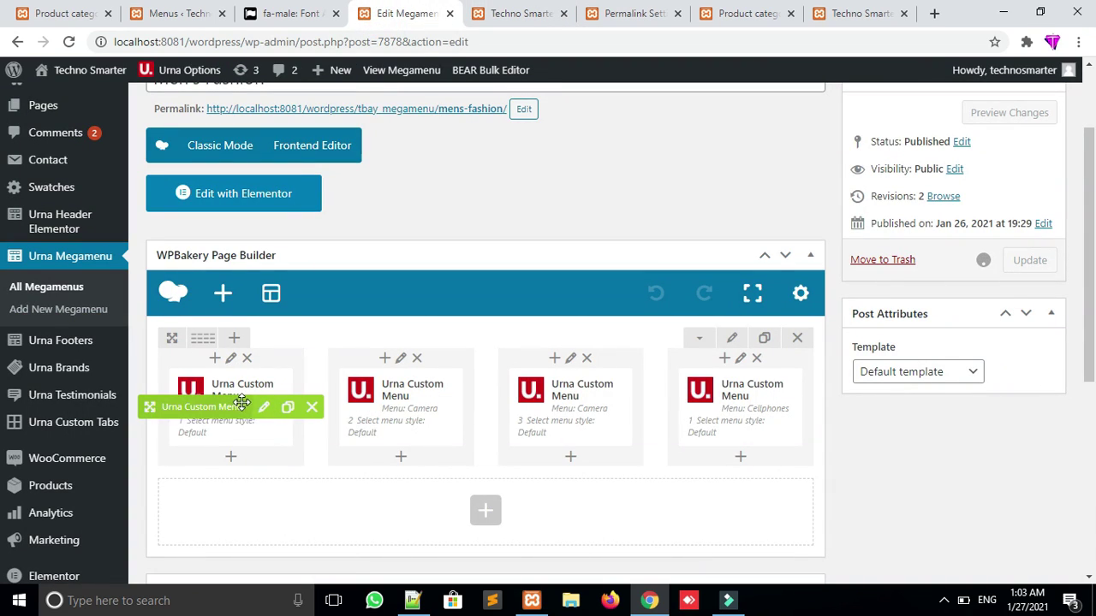
left_click(264, 406)
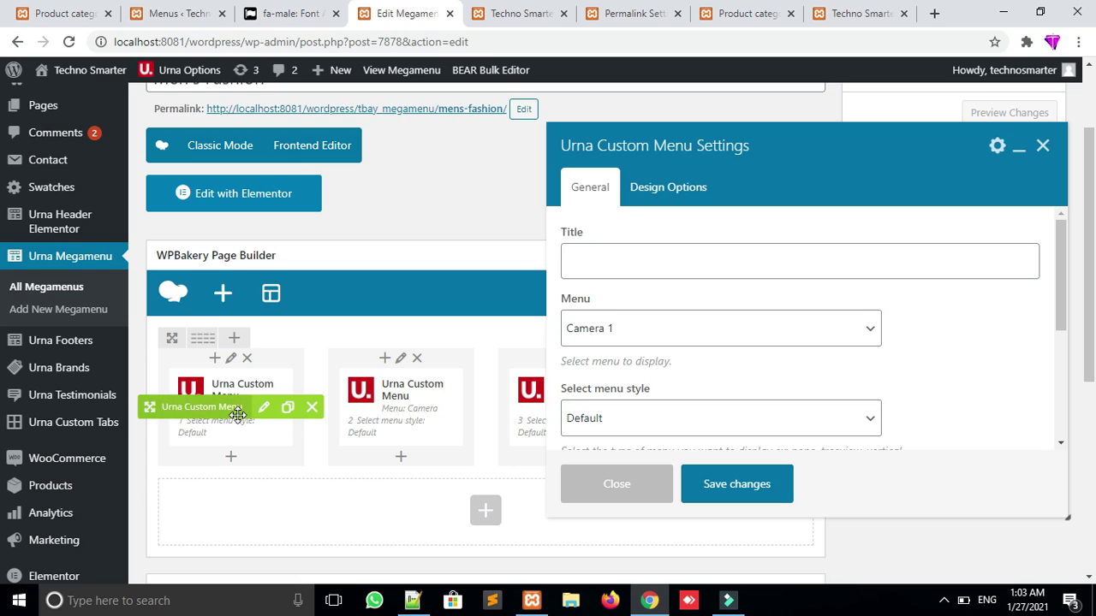
left_click(618, 269)
type("Men's Clothes")
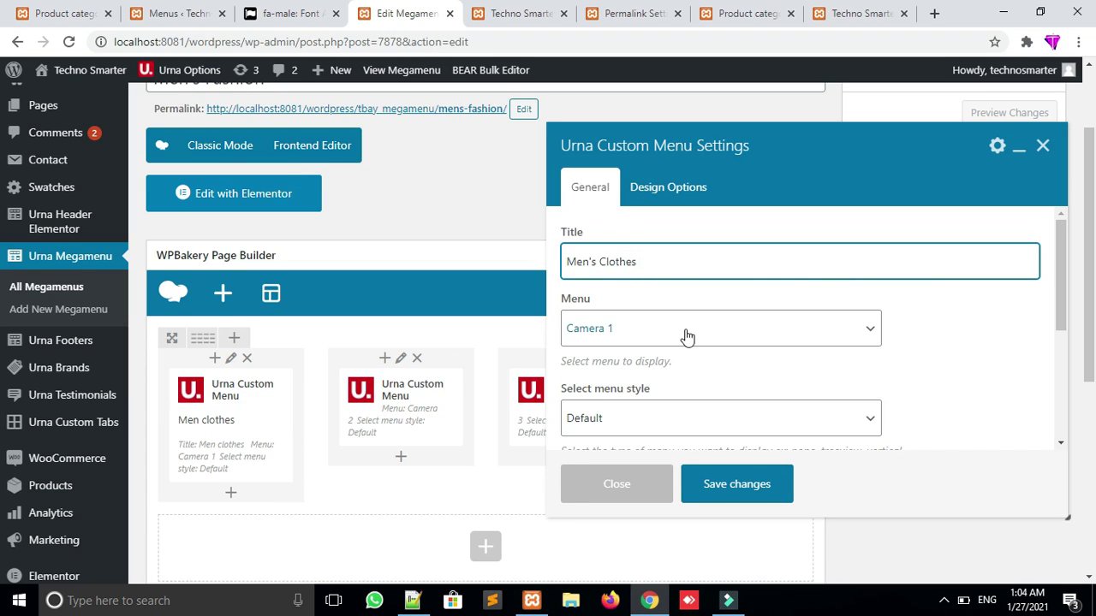
left_click(735, 482)
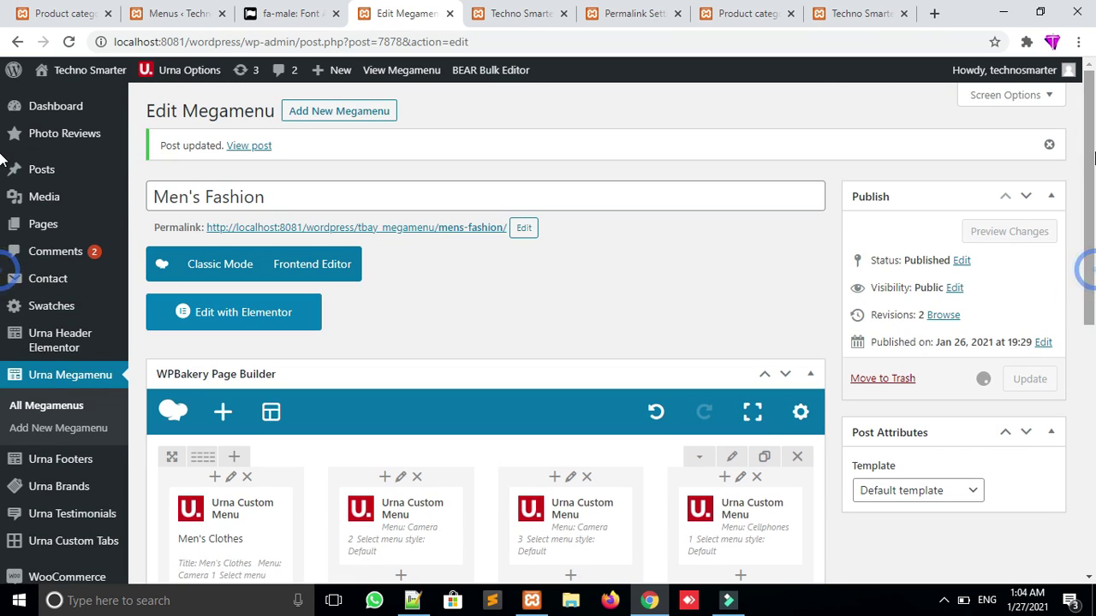
key("ctrl+Tab")
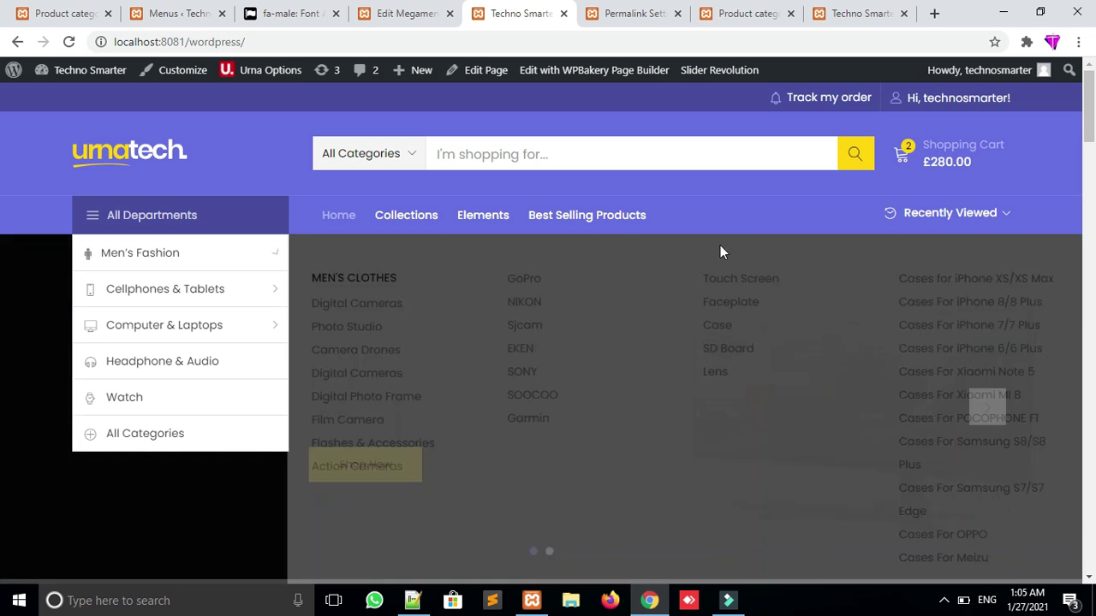
mouse_move(269, 261)
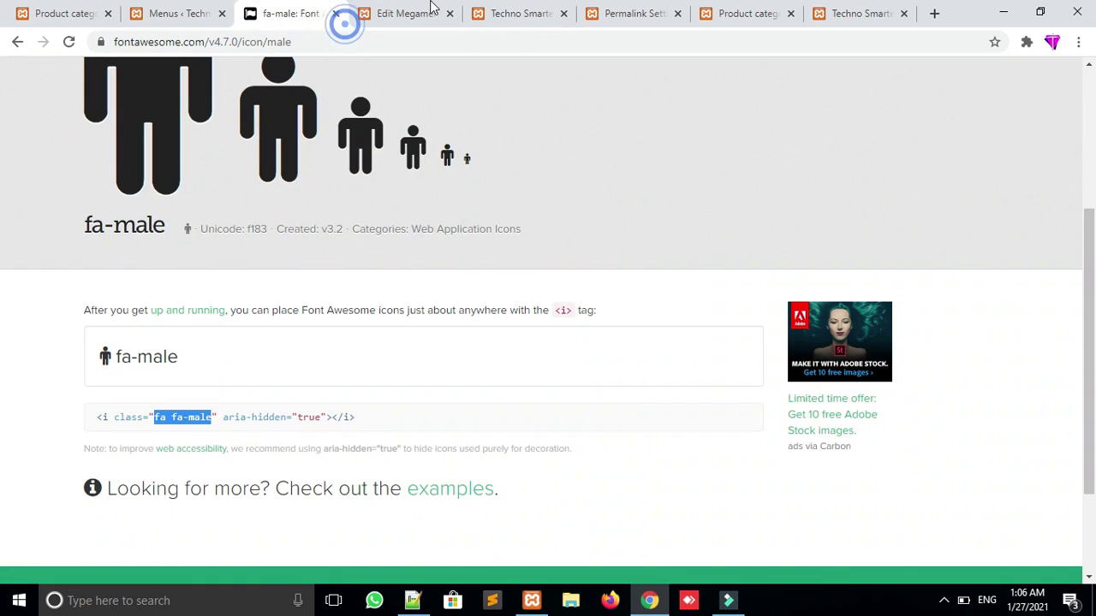
Close the Font Awesome page and open the WooCommerce general settings from the WordPress admin
left_click(341, 16)
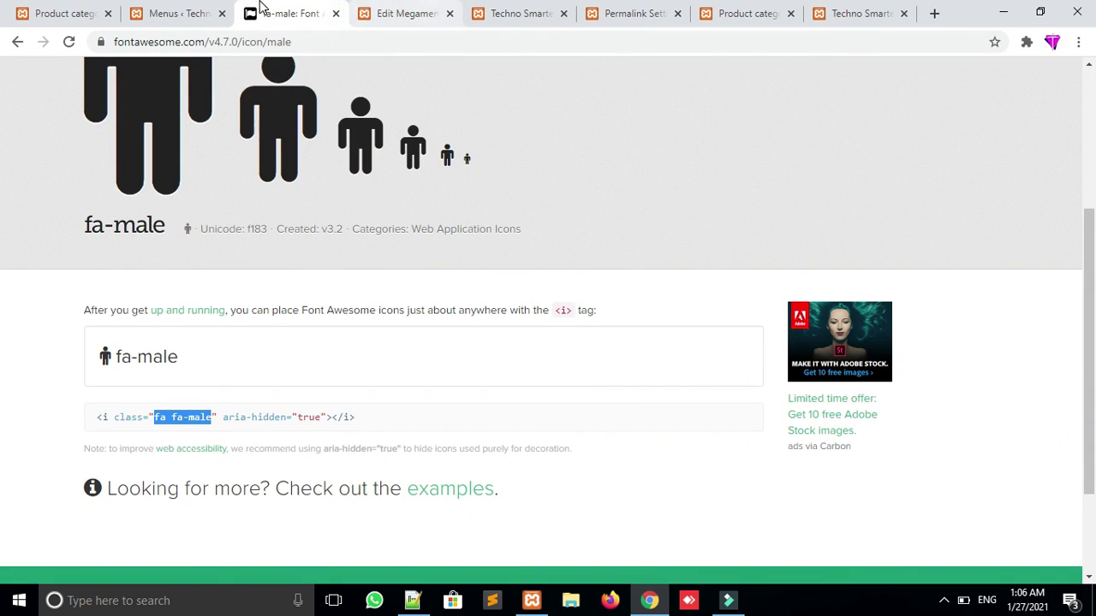
left_click(332, 15)
left_click(139, 15)
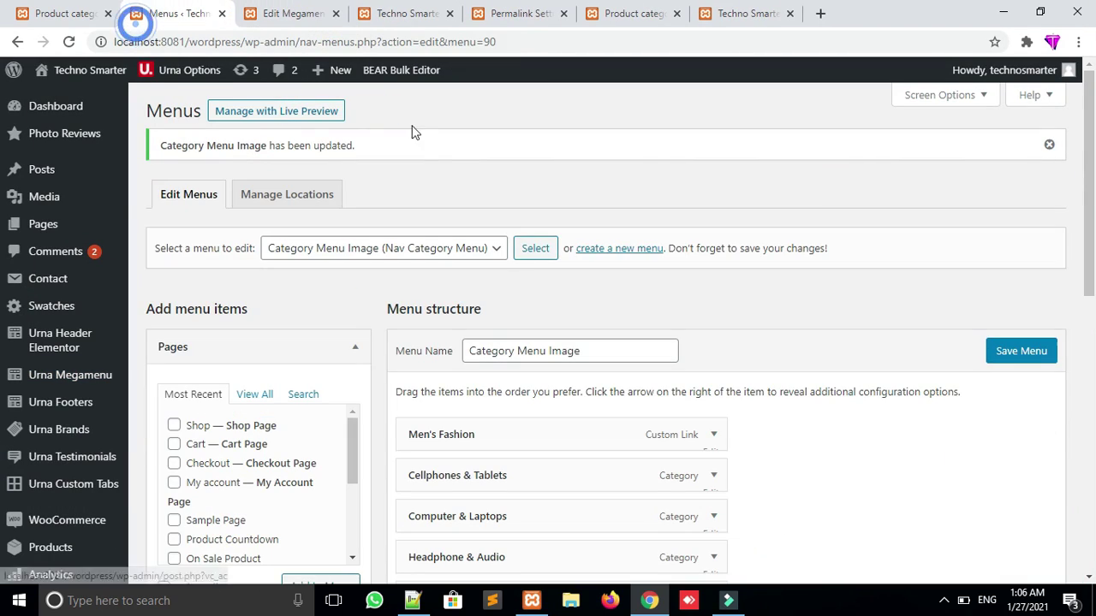
left_click_drag(1091, 140, 1092, 241)
mouse_move(111, 317)
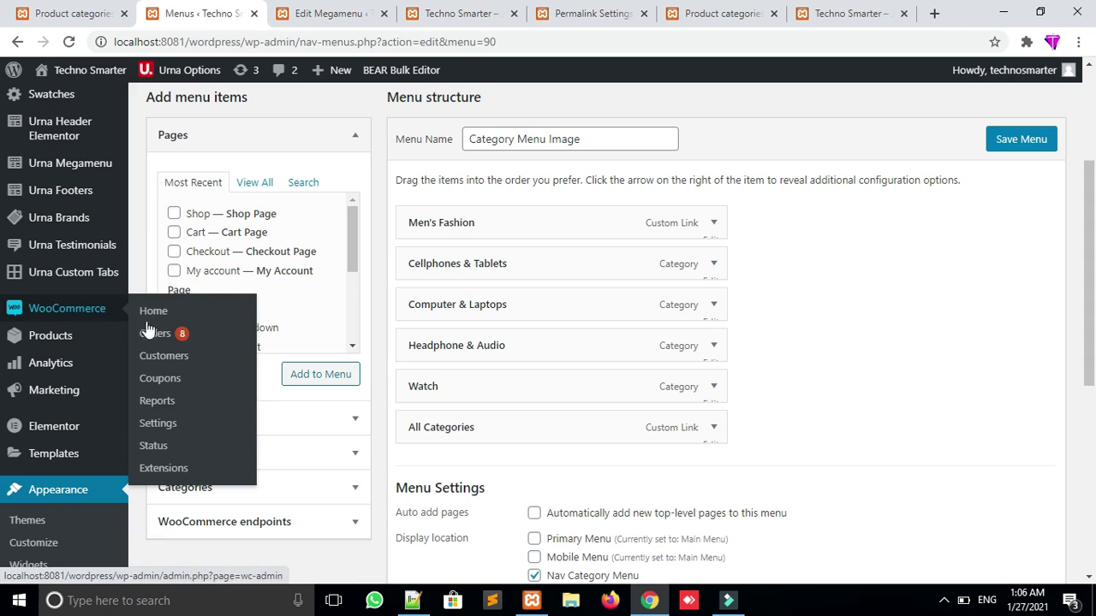
left_click(166, 429)
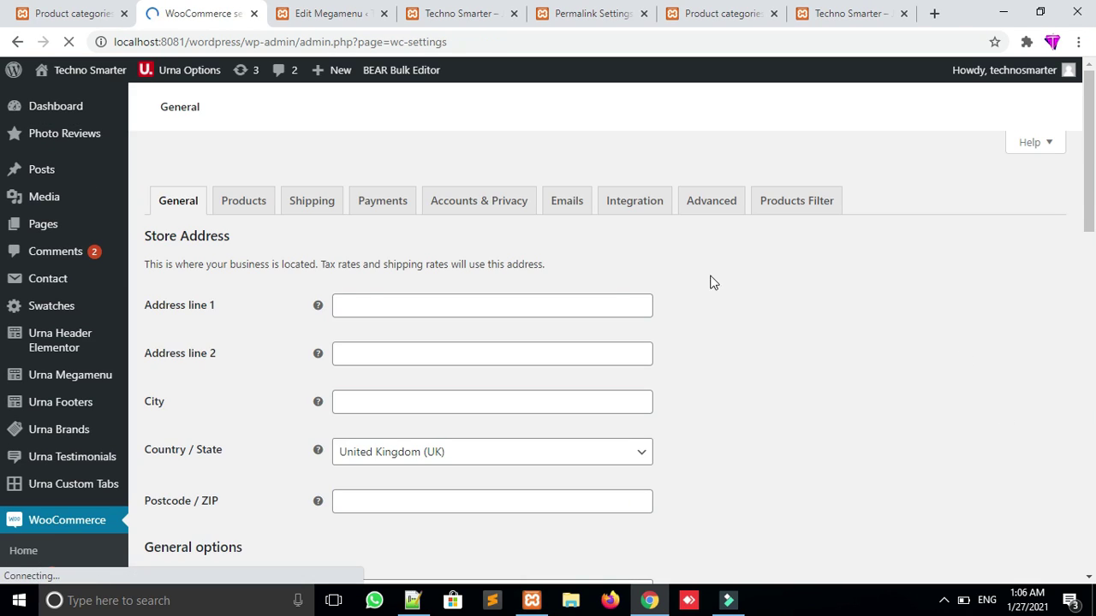
Set the store's country and state to India — Uttar Pradesh and fill in its address line, city and postcode
scroll(490, 187, "down", 2)
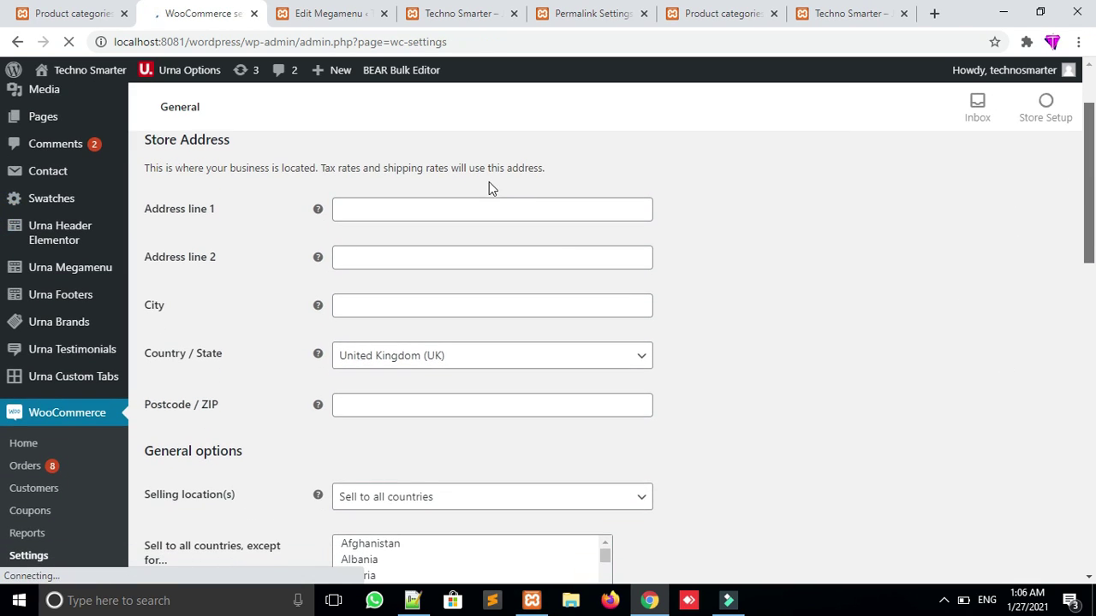
left_click(636, 350)
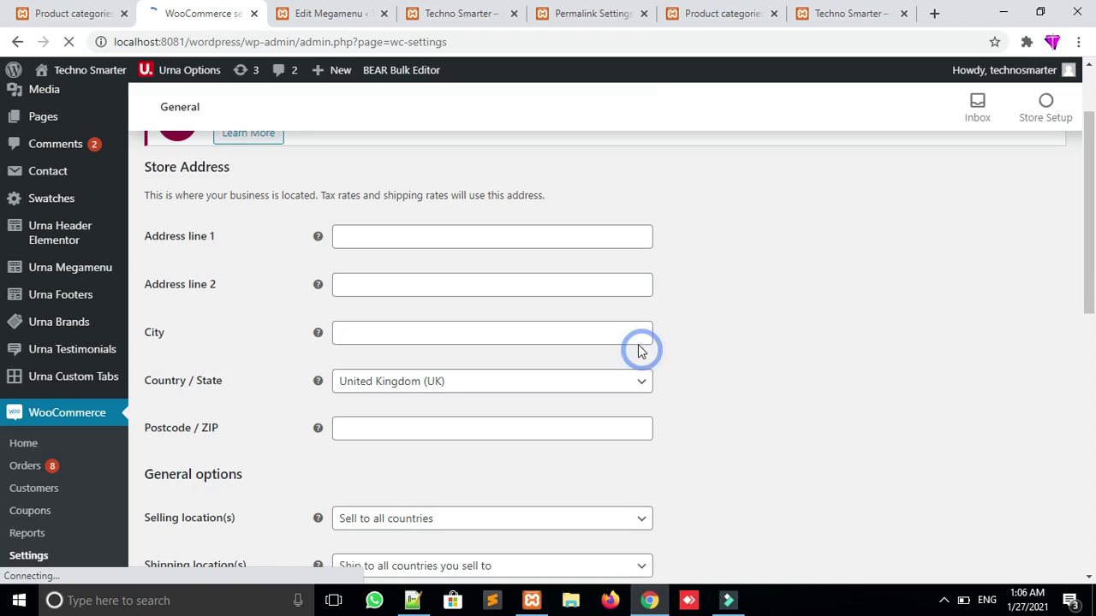
left_click(629, 394)
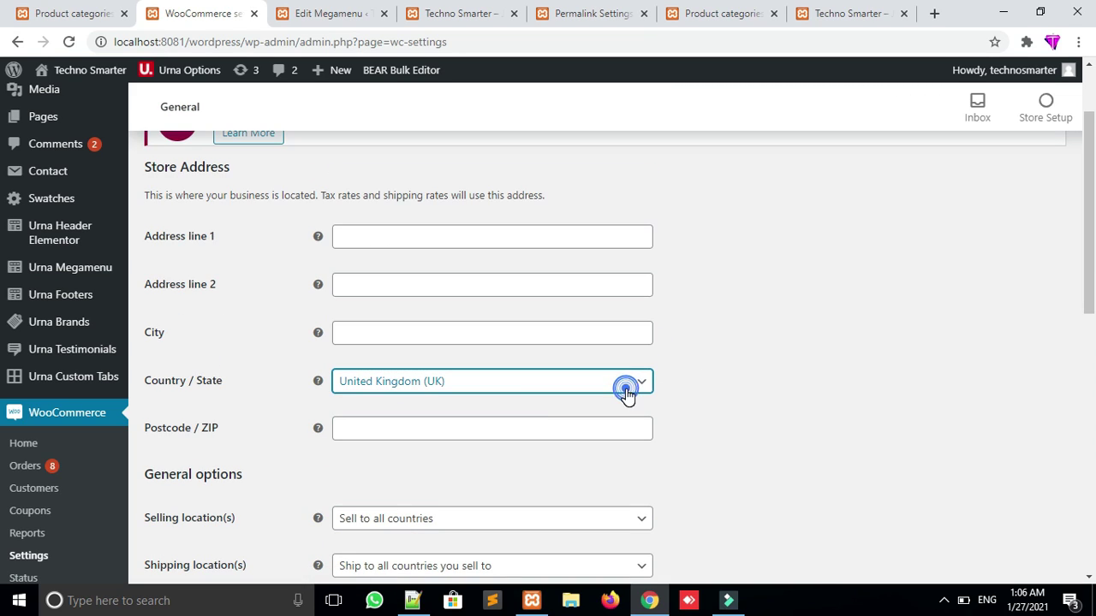
left_click(634, 392)
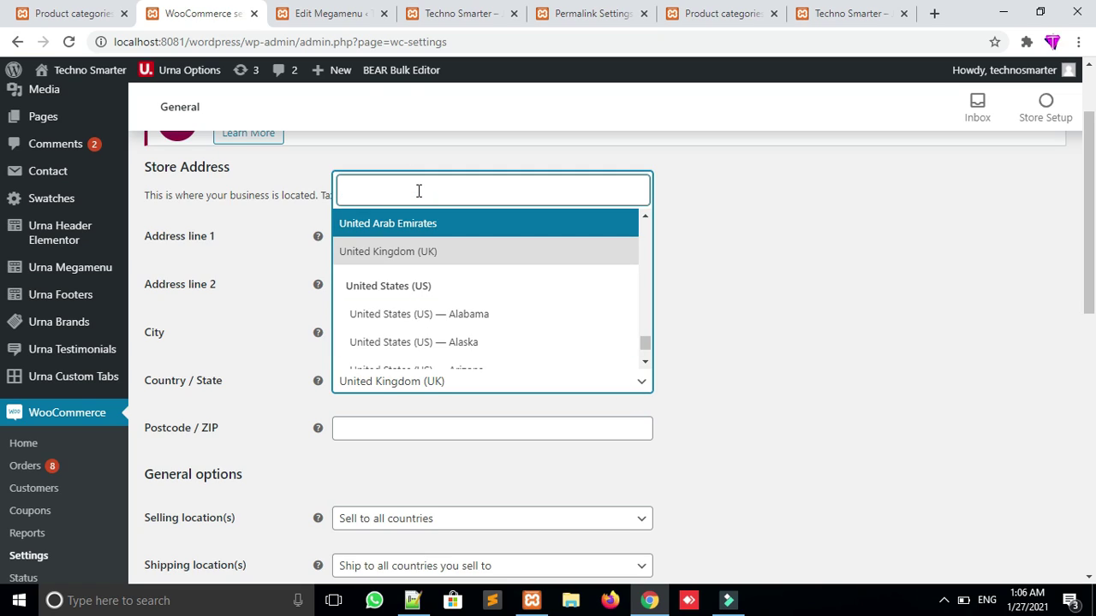
type("india")
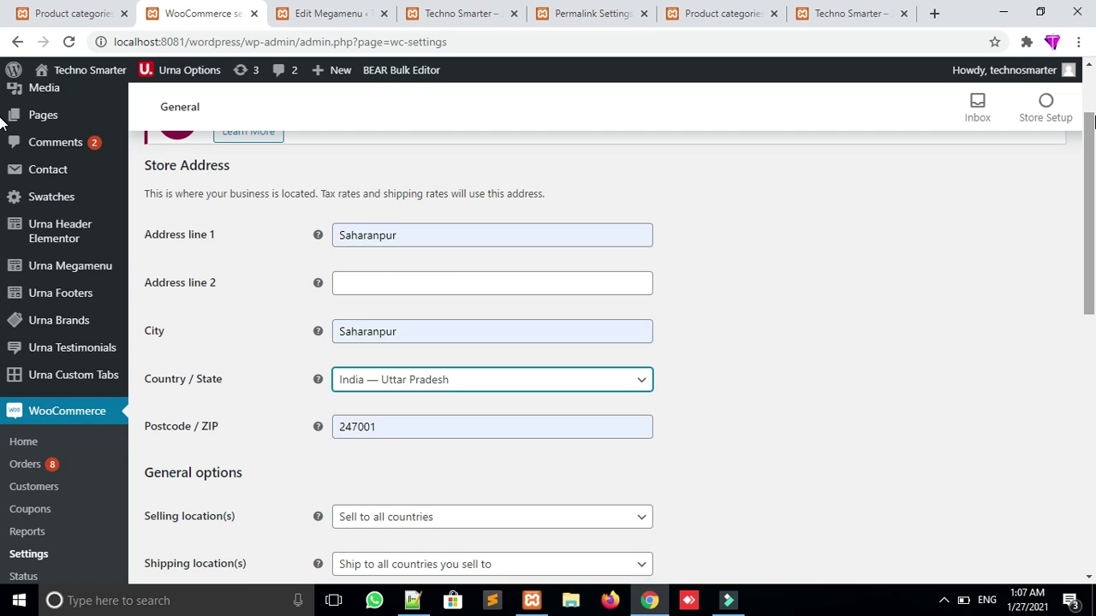
Set the store's selling locations to Sell to specific countries
scroll(360, 330, "down", 1)
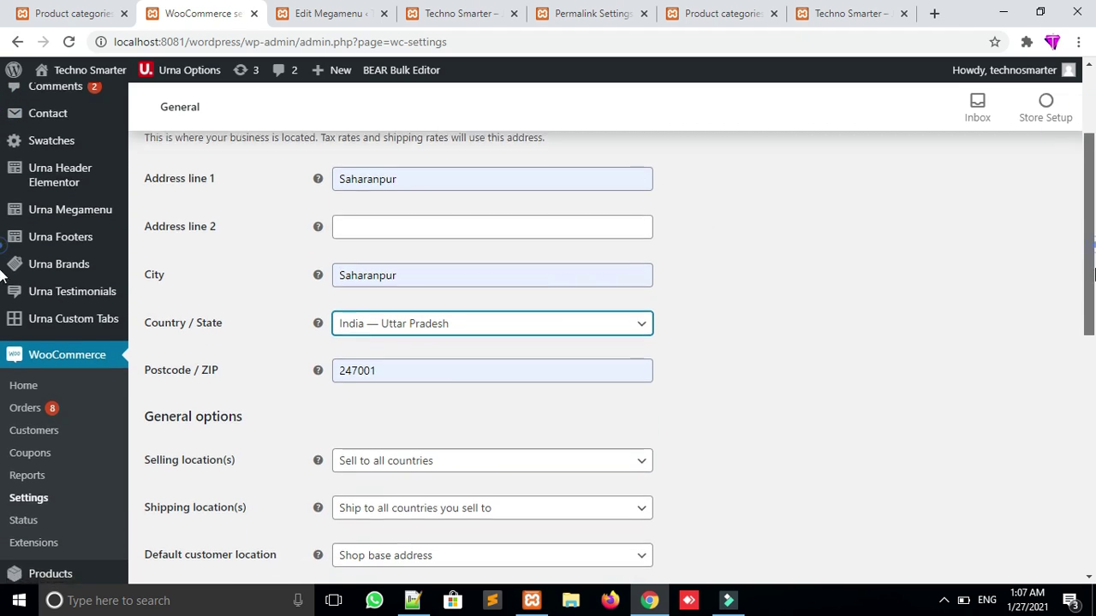
left_click_drag(1087, 172, 1087, 240)
left_click(624, 303)
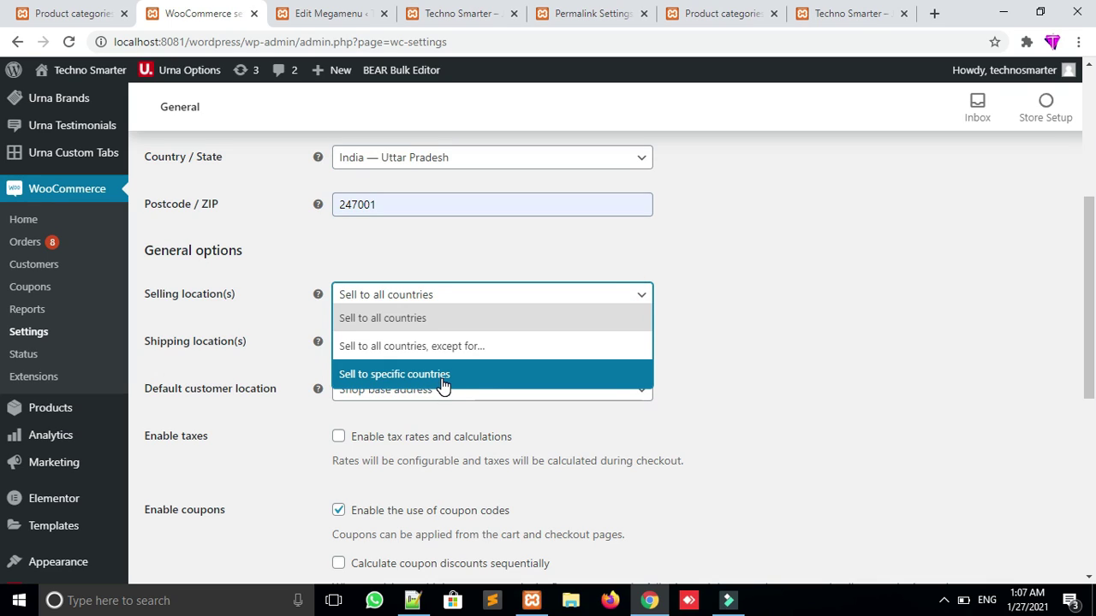
left_click(412, 378)
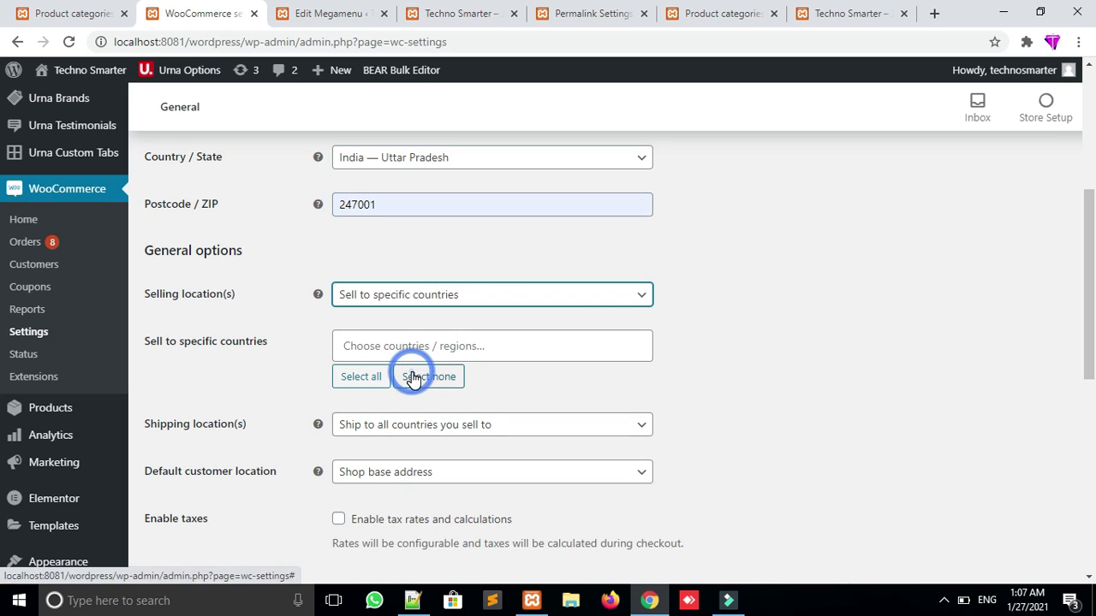
Try to add India to the specific countries the store sells to
left_click(394, 346)
left_click(732, 349)
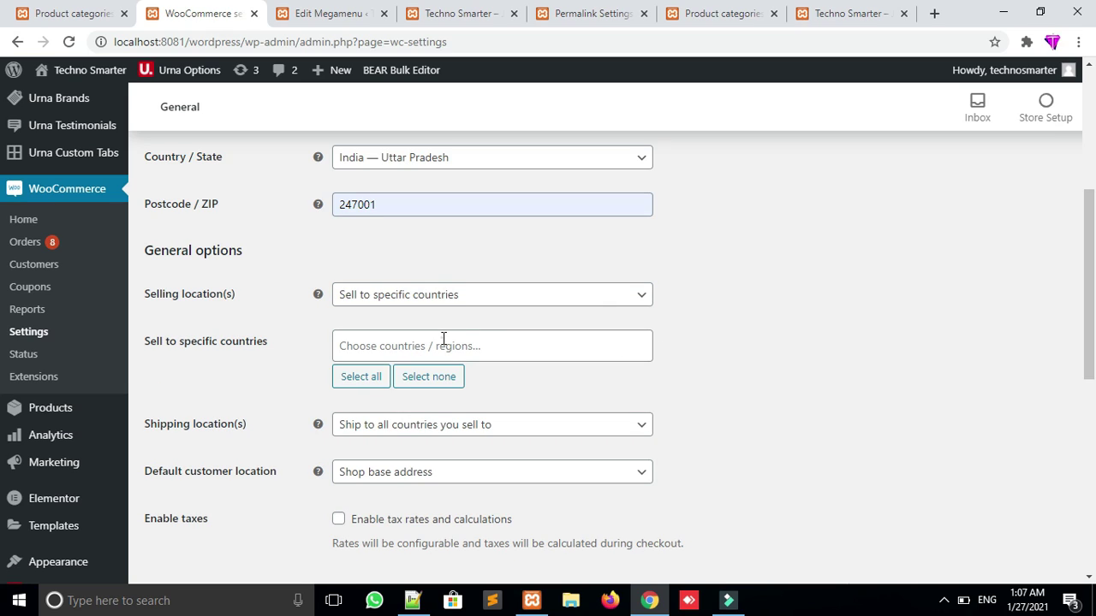
left_click(444, 339)
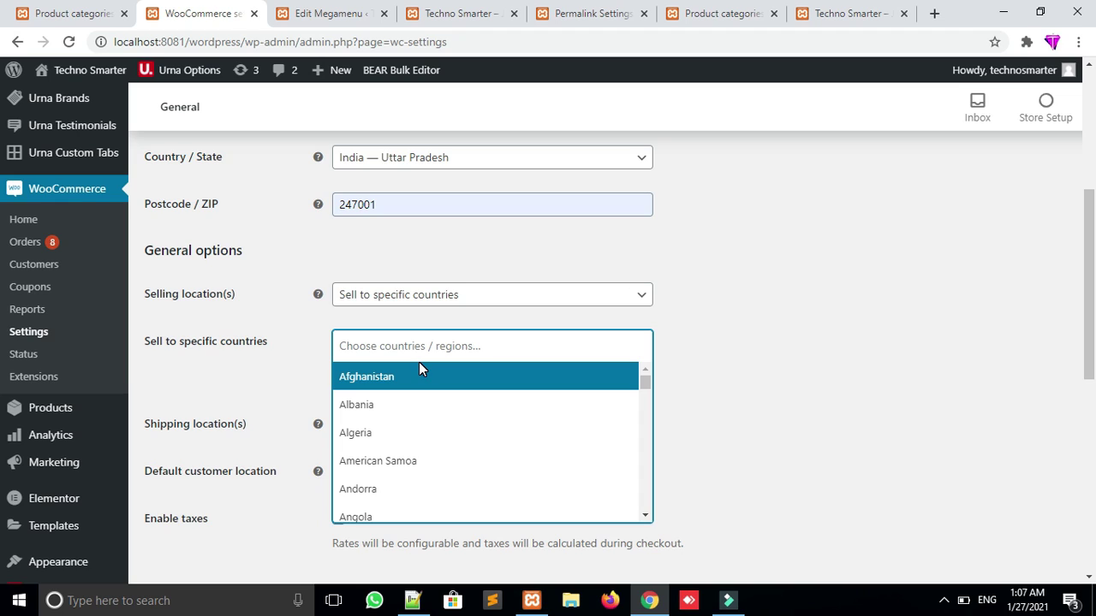
left_click(391, 347)
type("ind")
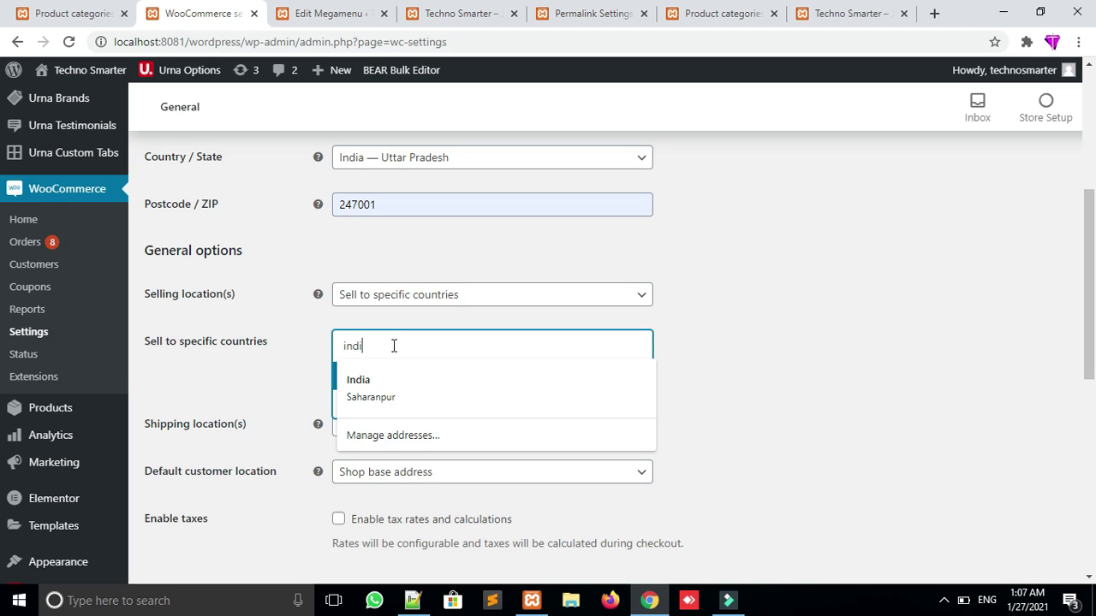
type("i")
Set the store currency to Indian rupee (₹) and save the WooCommerce general settings
left_click_drag(1091, 265, 1091, 417)
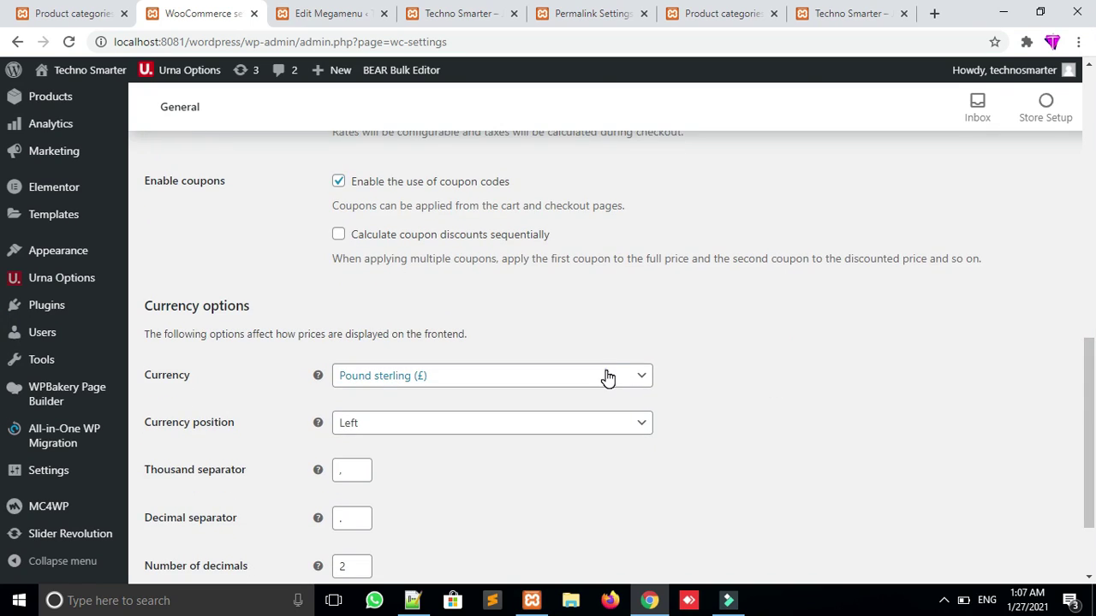
scroll(606, 377, "up", 5)
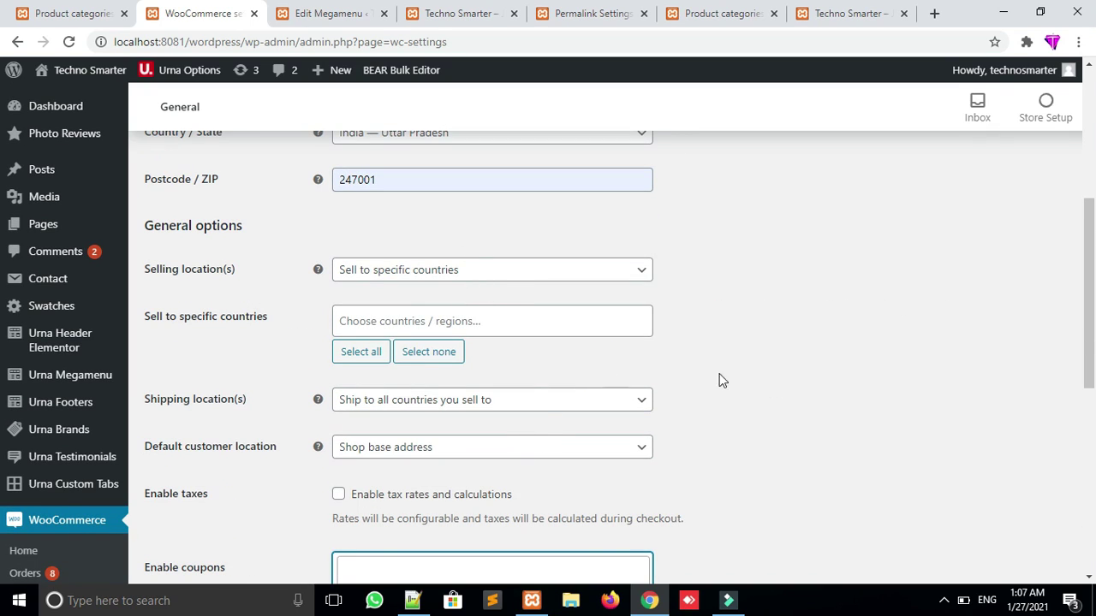
left_click_drag(1086, 384, 1085, 503)
left_click(412, 246)
type("india")
key("Return")
left_click_drag(1088, 368, 1094, 419)
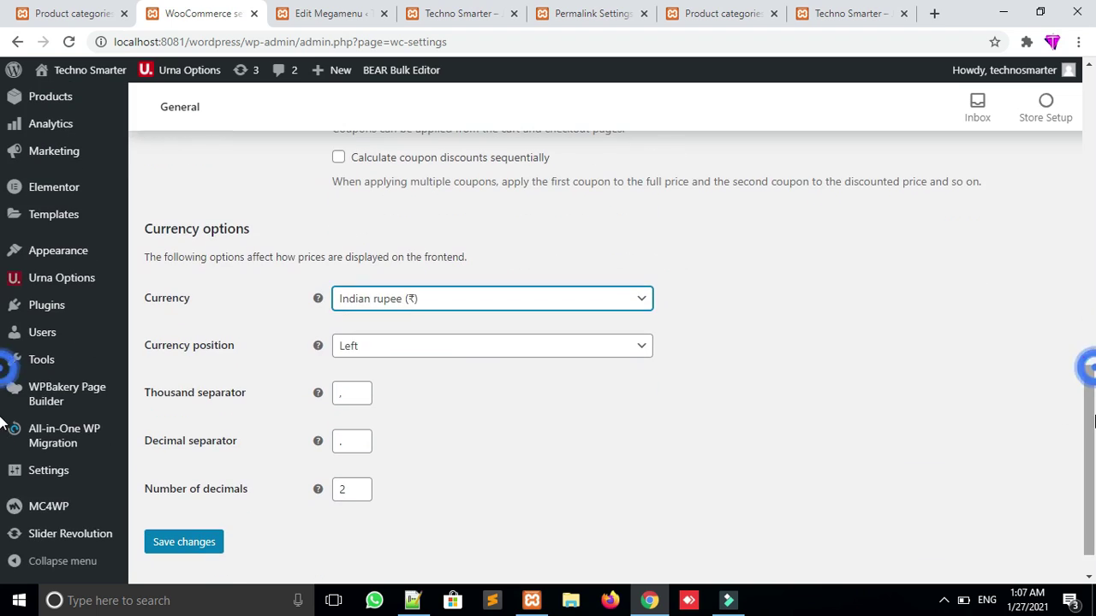
left_click(196, 553)
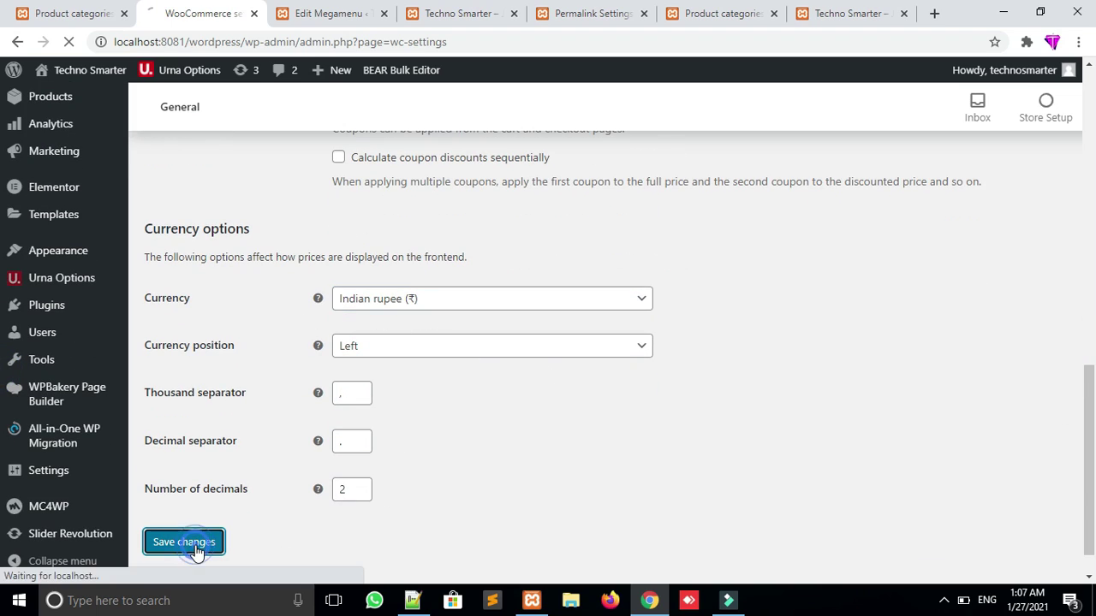
Reload the storefront home page and check the currency of the prices in the product carousel and header cart
left_click(489, 21)
left_click(429, 41)
key("Return")
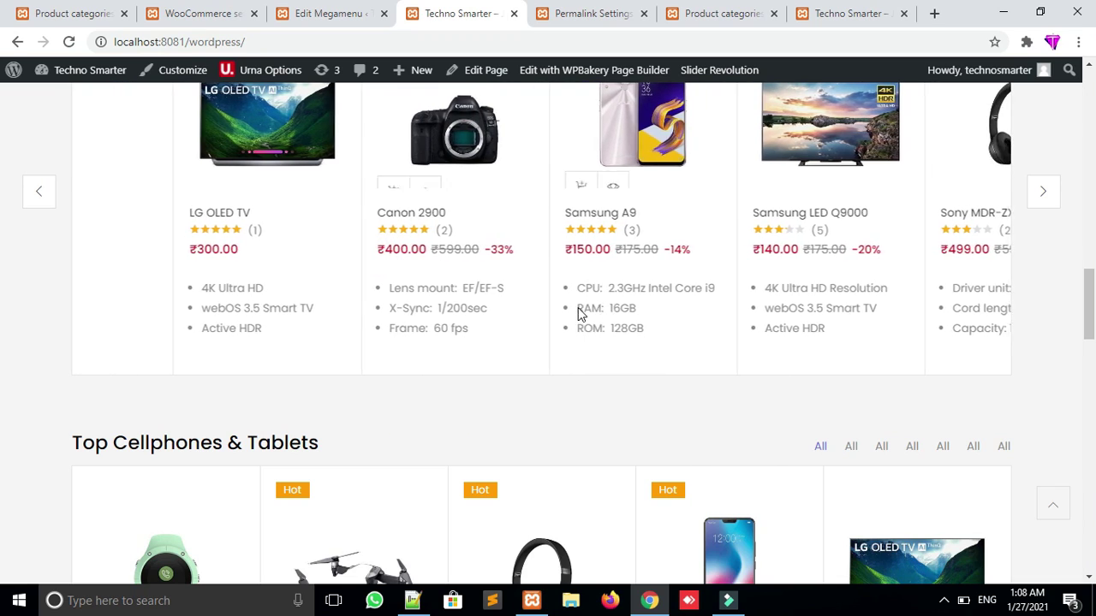
left_click(1042, 191)
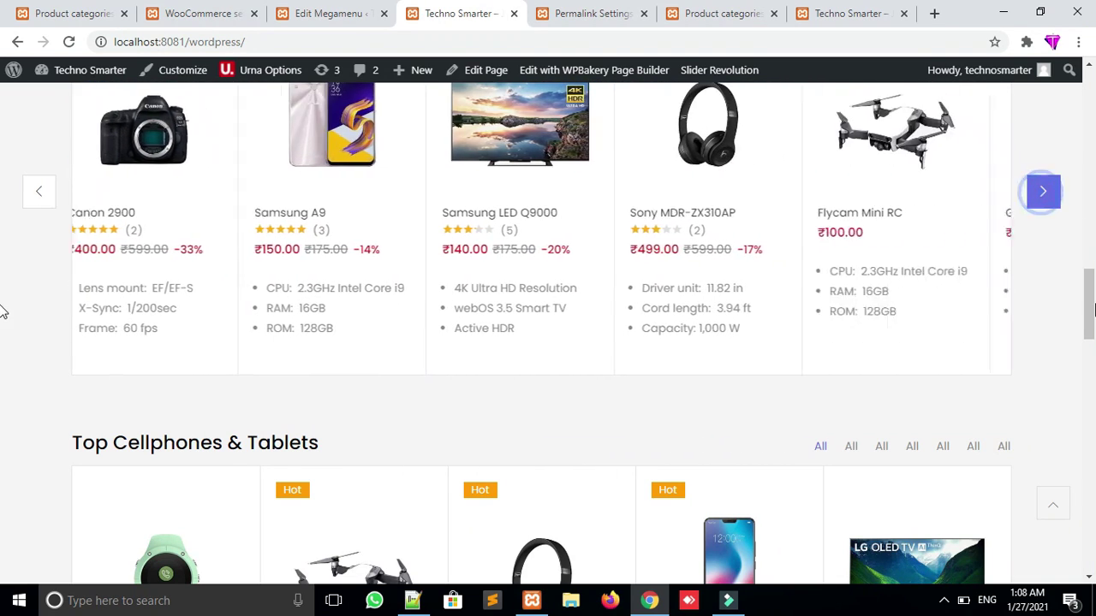
left_click(1042, 191)
left_click_drag(1094, 304, 1089, 124)
scroll(403, 465, "down", 15)
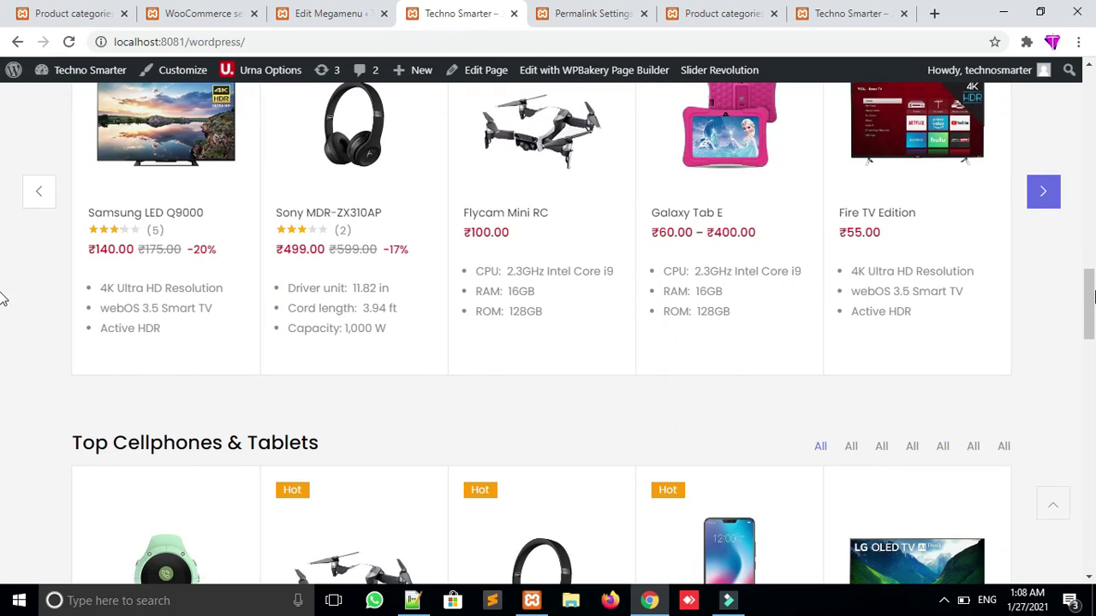
scroll(5, 294, "up", 13)
scroll(3, 147, "up", 5)
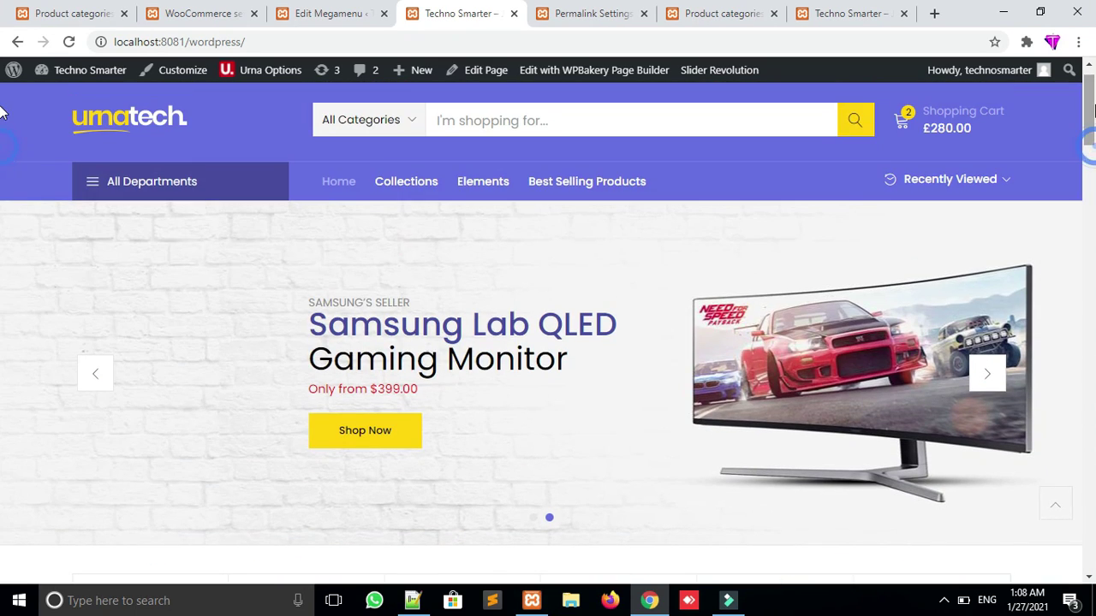
Examine the brand logo section on the storefront home page and locate the Urna Brands options in the WordPress admin
left_click(333, 10)
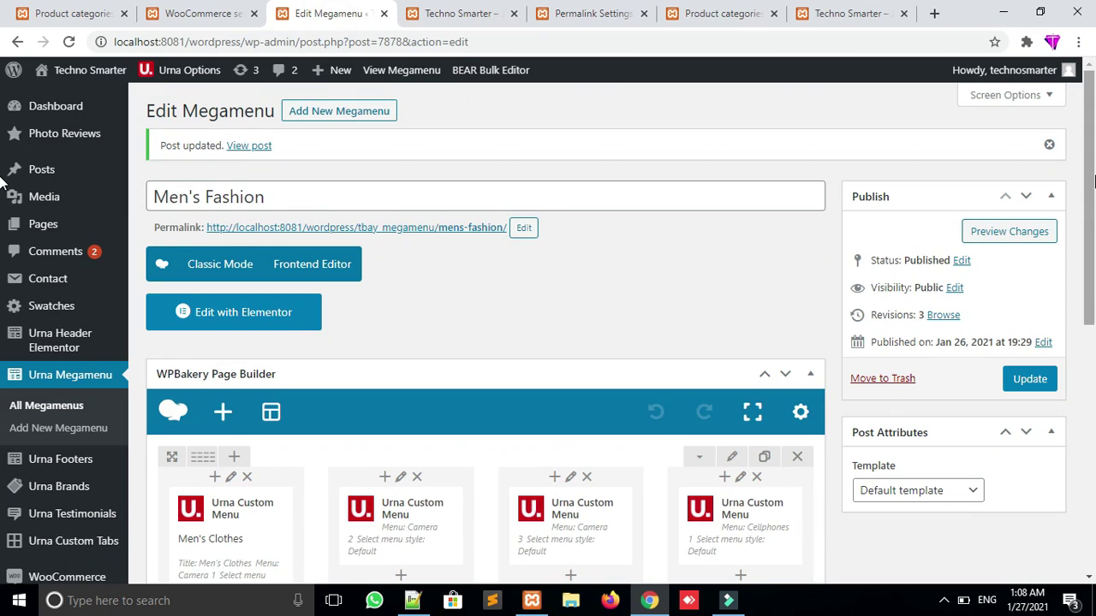
left_click_drag(1092, 175, 1093, 332)
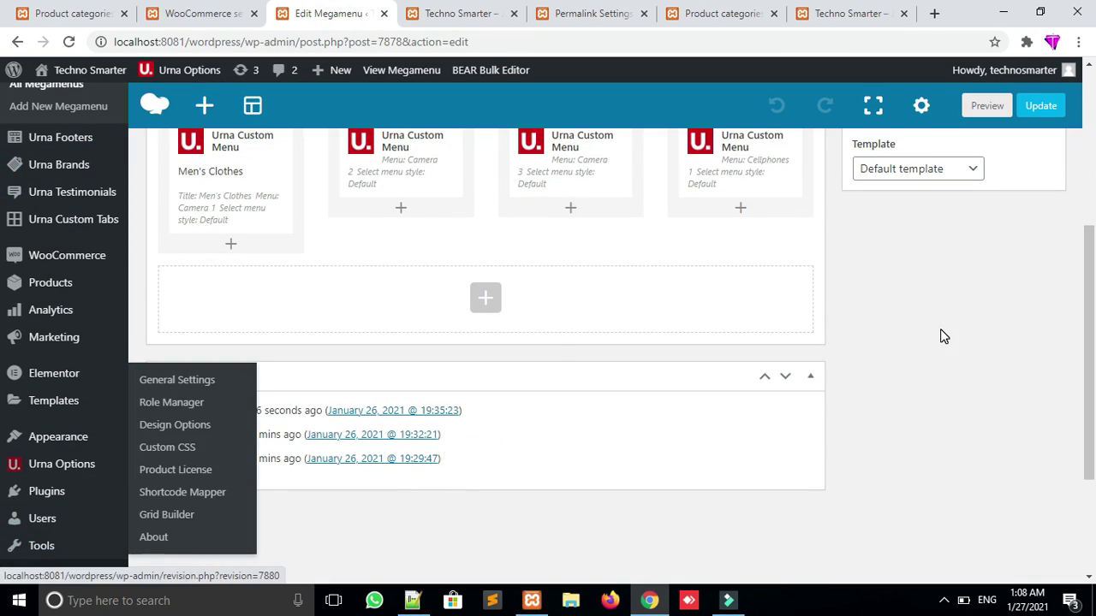
scroll(1033, 466, "down", 3)
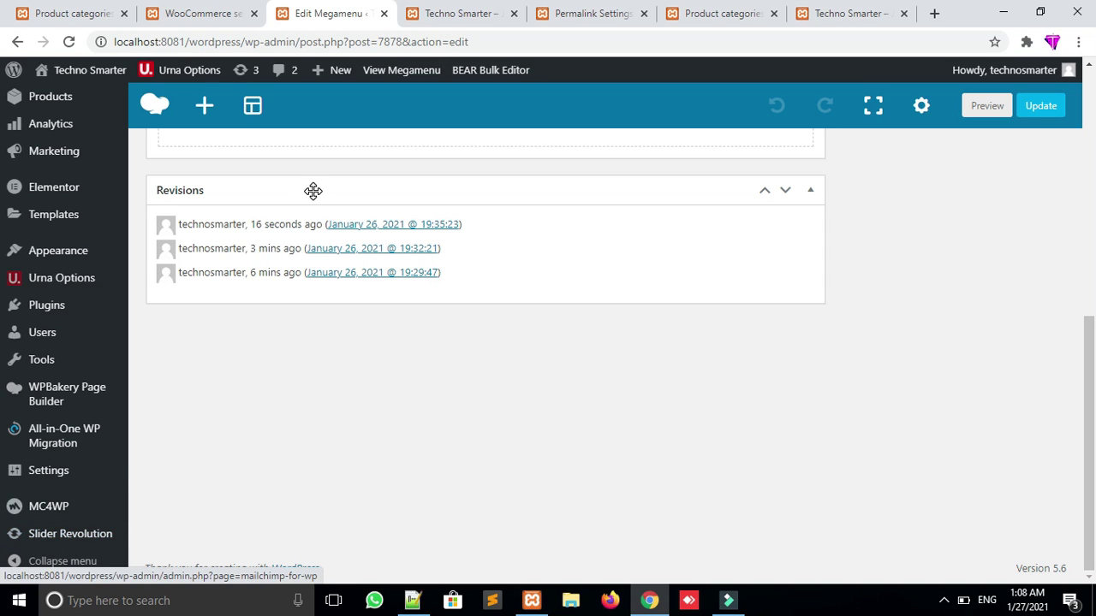
left_click(457, 13)
scroll(1, 128, "down", 1)
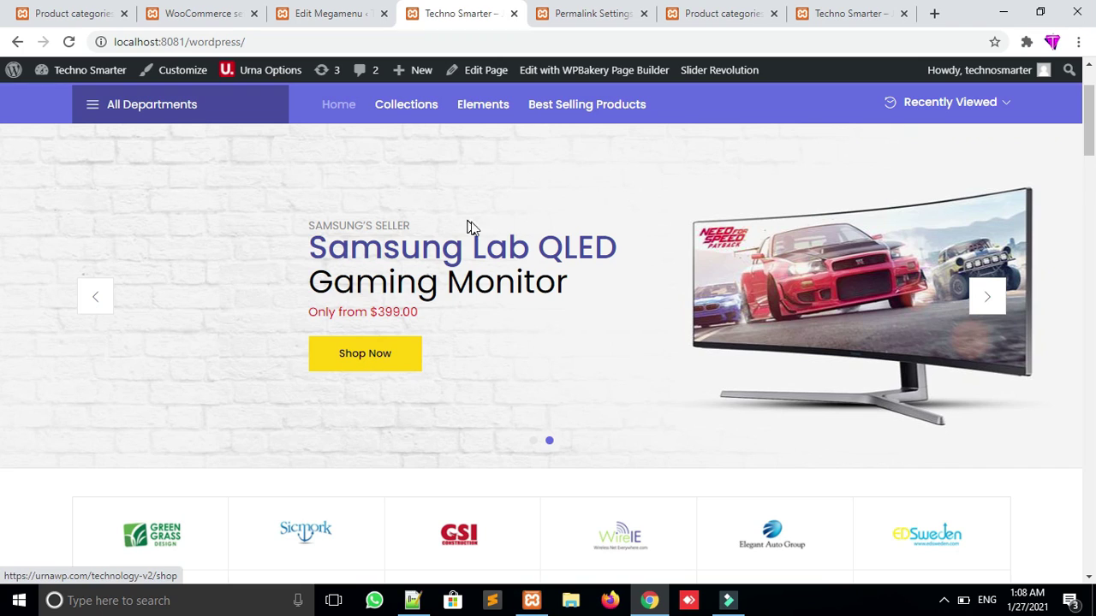
scroll(2, 184, "down", 4)
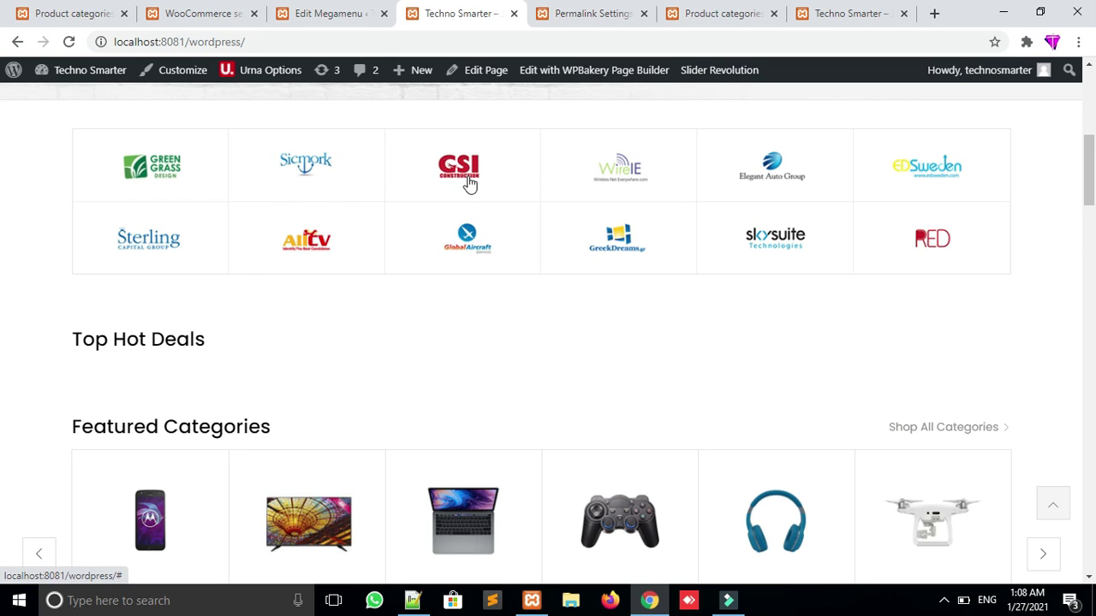
left_click(315, 7)
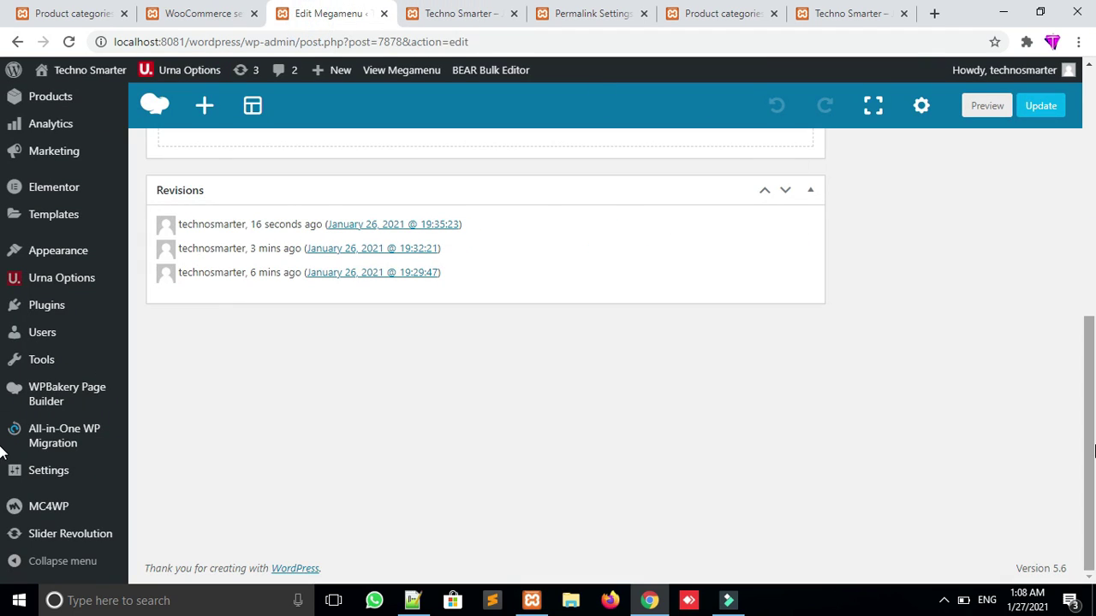
scroll(12, 441, "up", 10)
scroll(1092, 198, "down", 5)
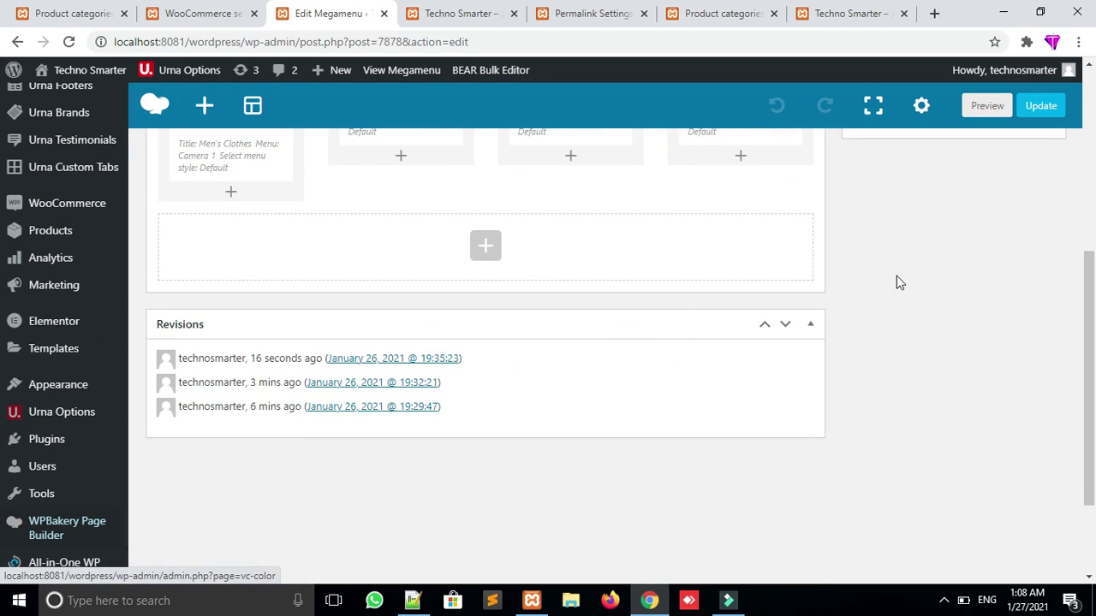
left_click_drag(1094, 279, 1094, 185)
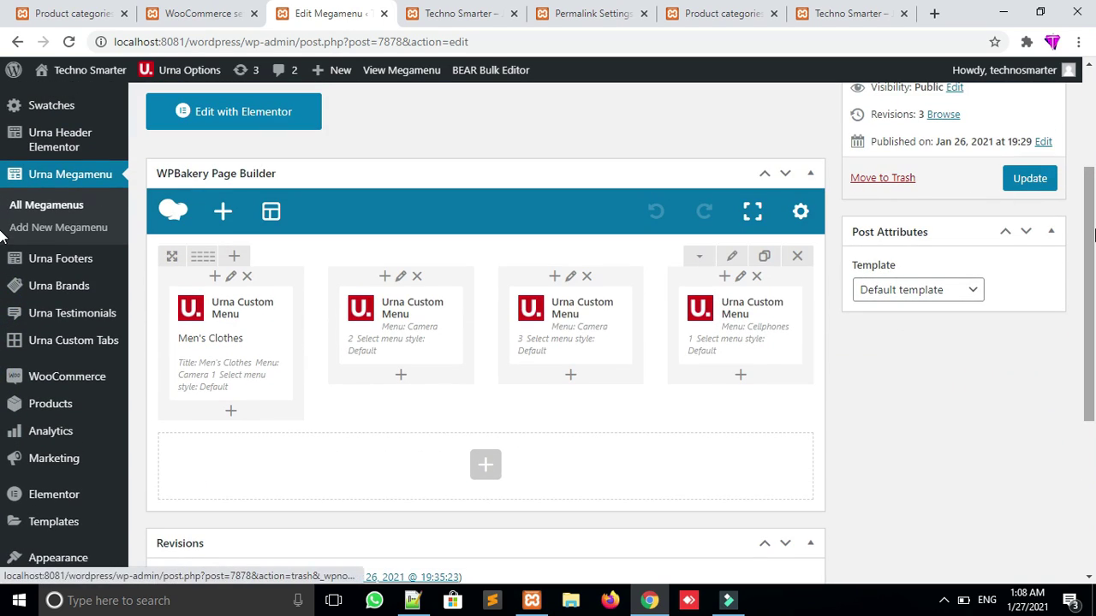
mouse_move(67, 301)
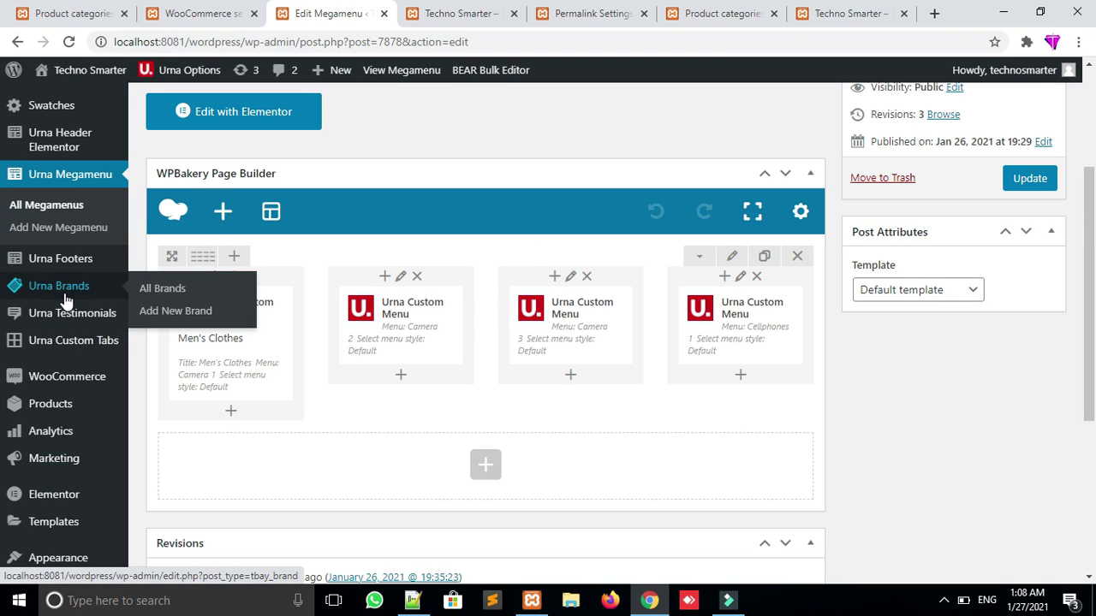
Review the storefront home page from the featured categories through the product sections down to the footer
left_click(454, 14)
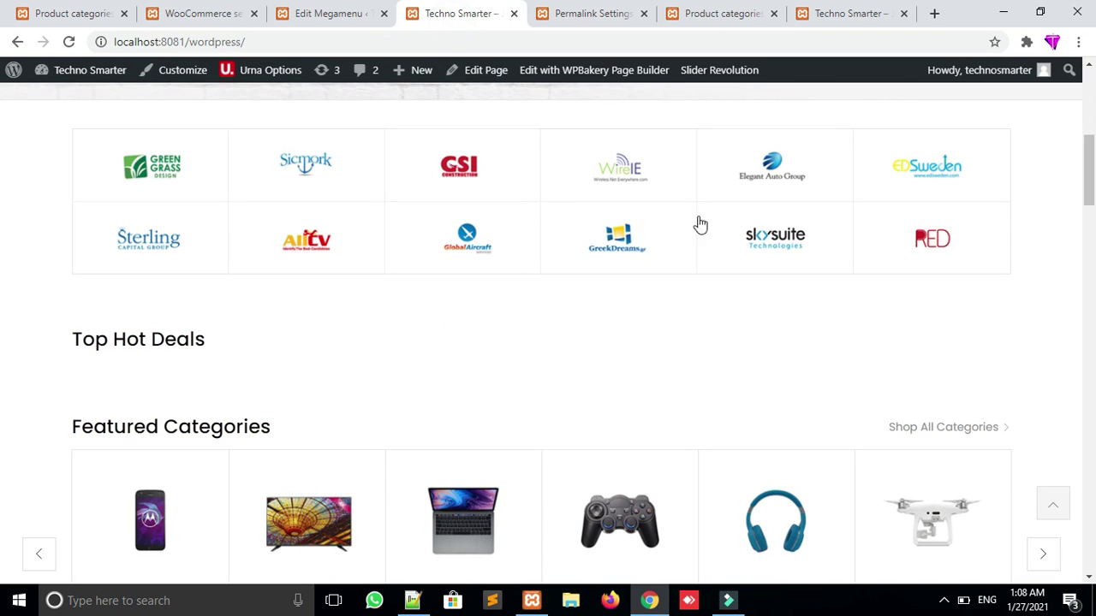
scroll(1003, 203, "down", 3)
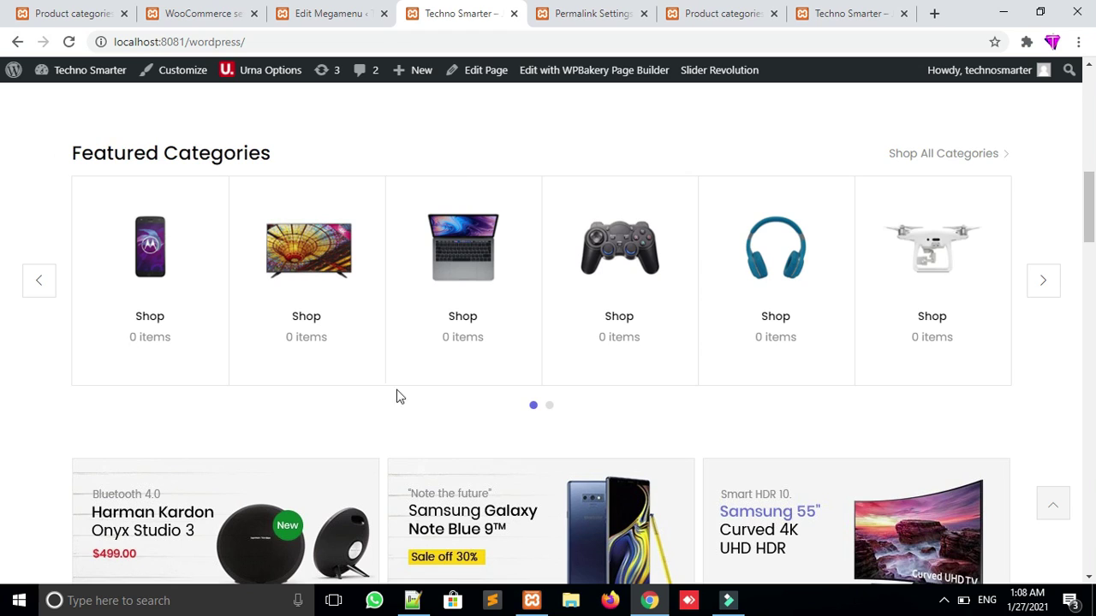
scroll(3, 257, "down", 7)
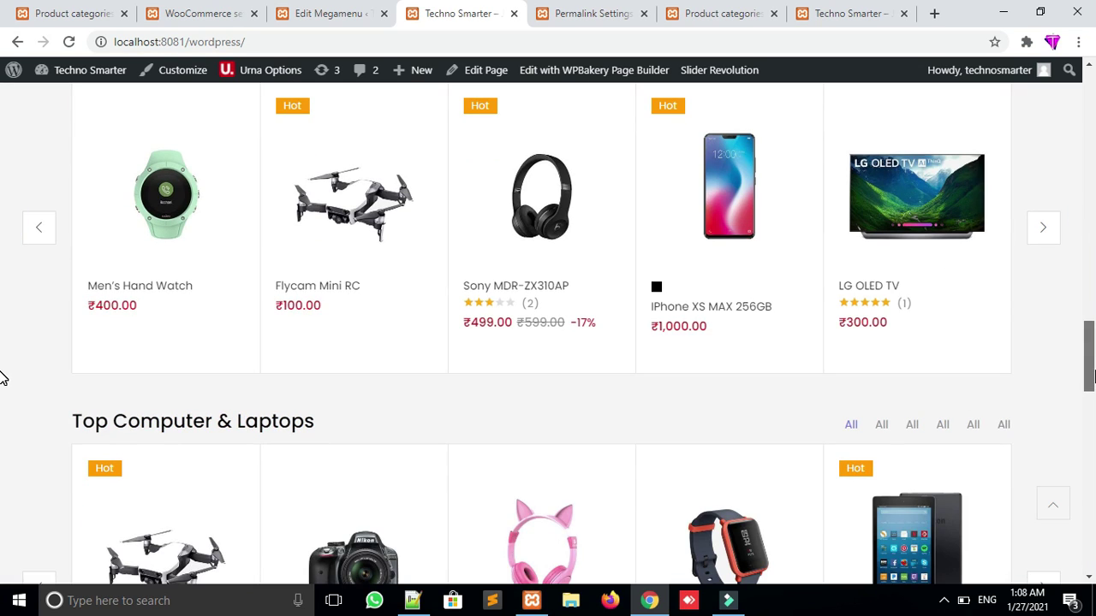
scroll(3, 354, "up", 3)
scroll(3, 388, "down", 12)
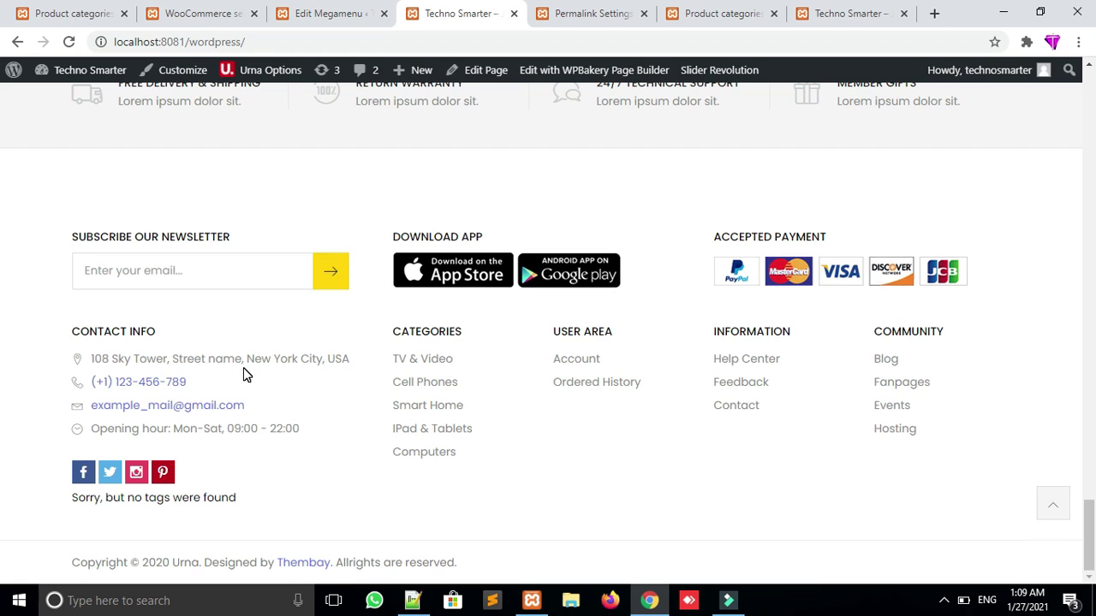
Open the Technology-v2 footer from the Urna Footers list for editing and show its contact and menu columns
left_click(319, 12)
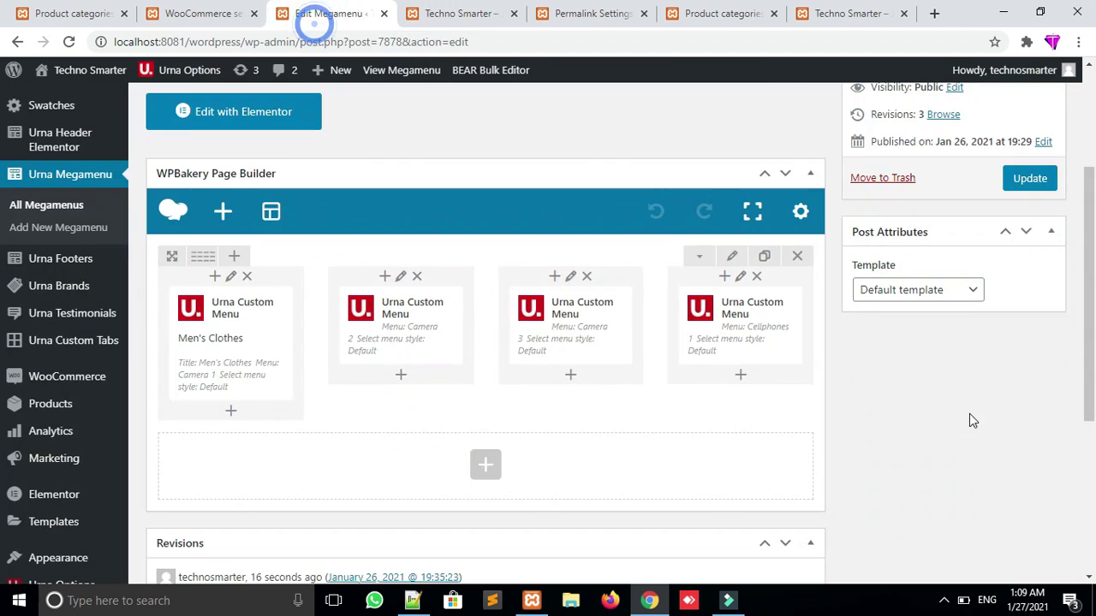
scroll(3, 101, "up", 3)
scroll(3, 201, "down", 1)
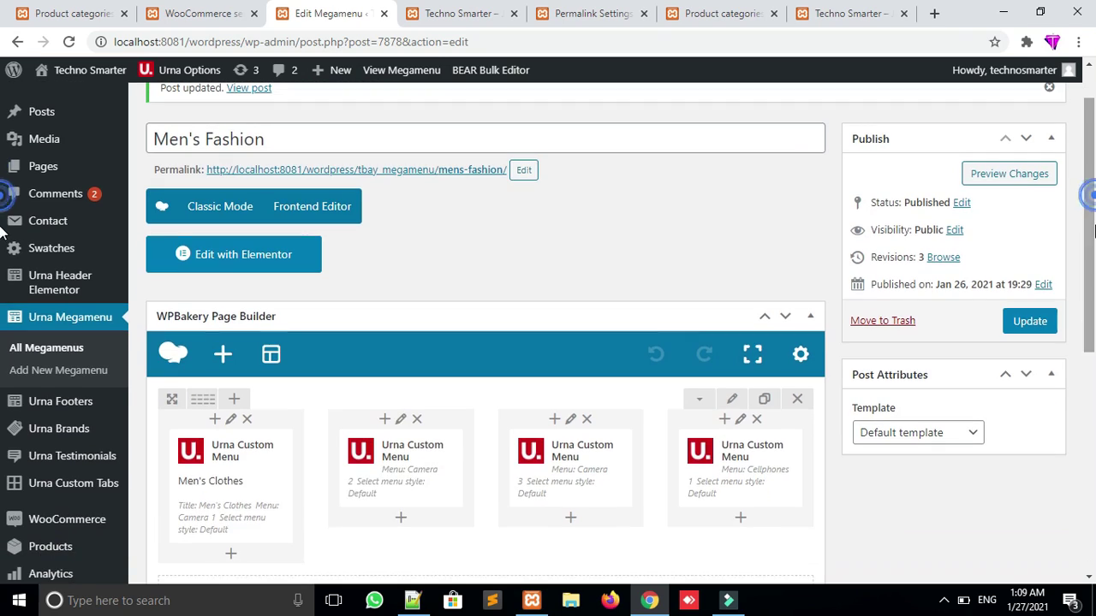
mouse_move(49, 414)
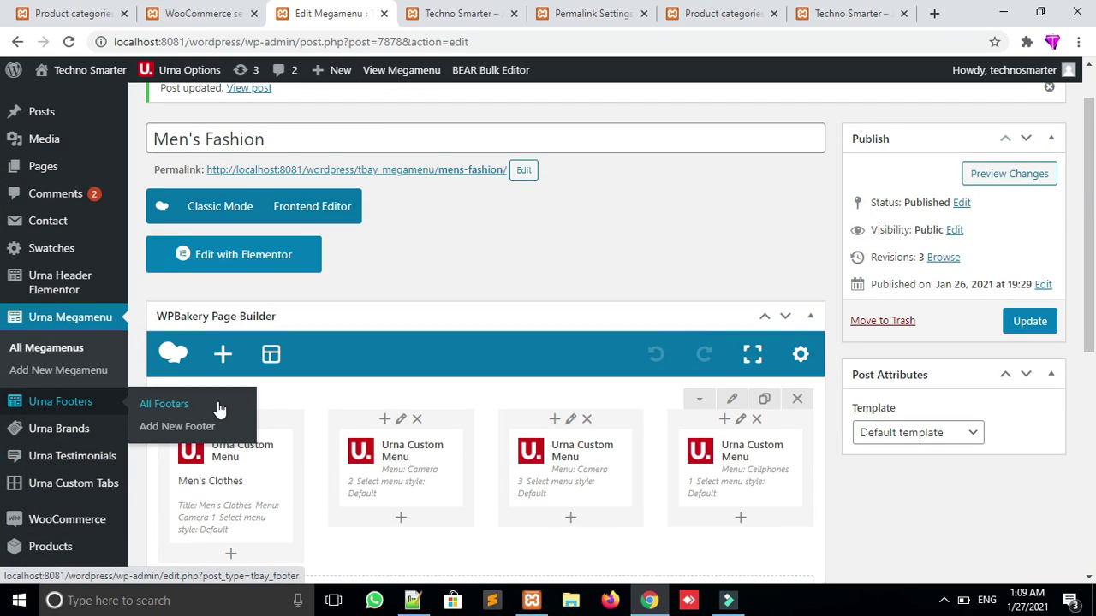
left_click(177, 411)
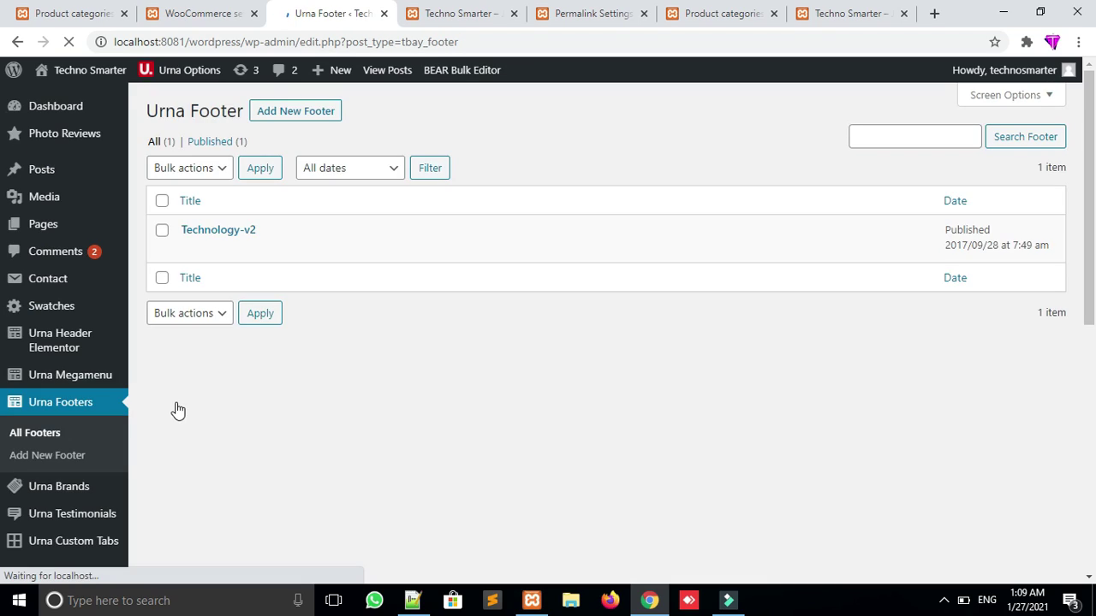
mouse_move(216, 227)
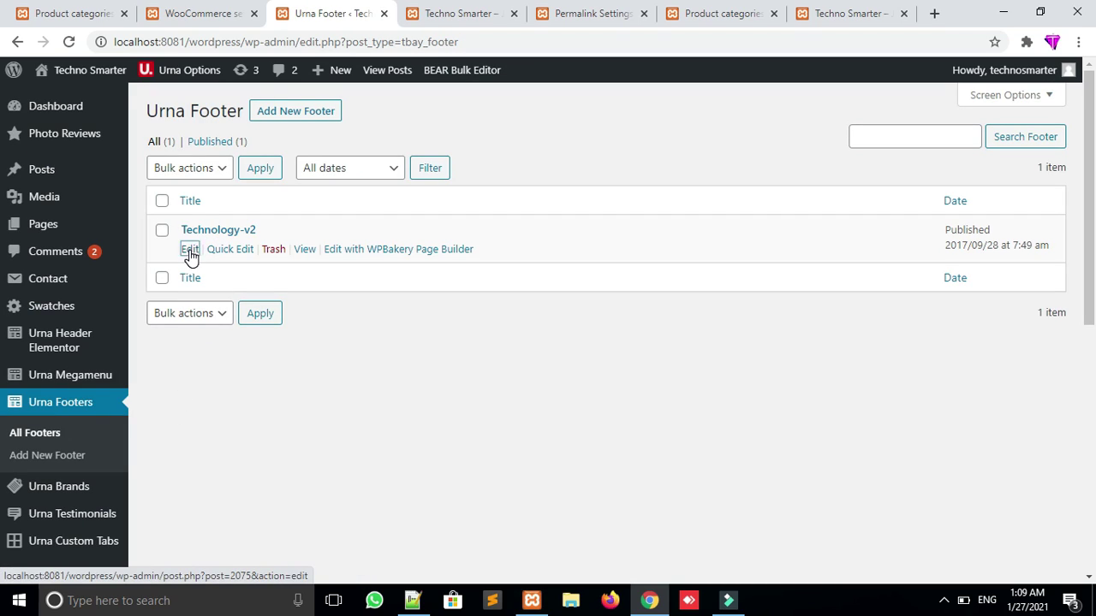
left_click(190, 253)
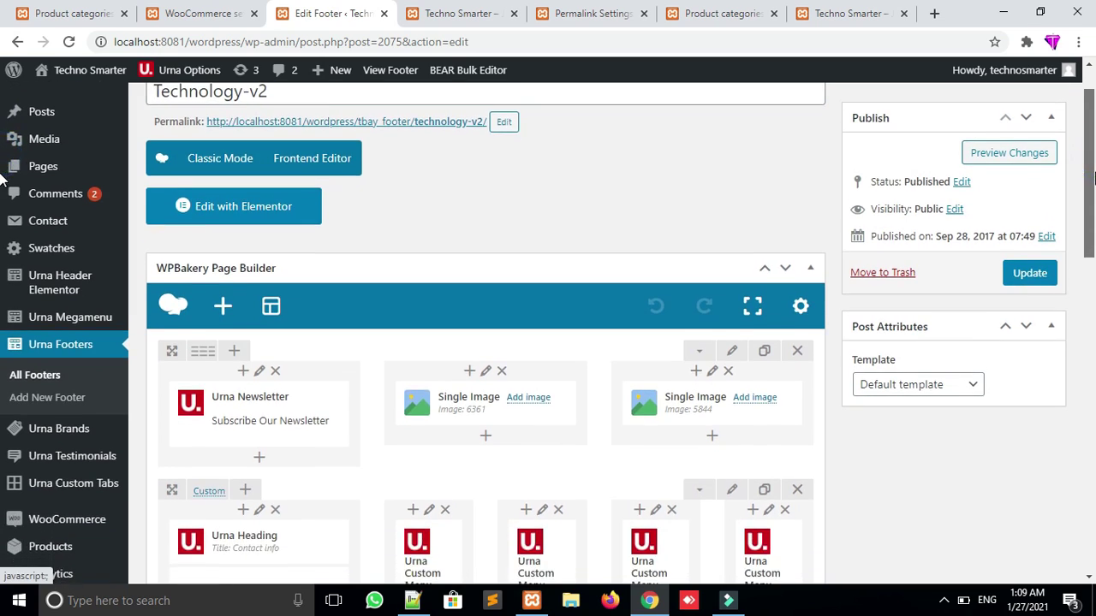
scroll(411, 409, "down", 3)
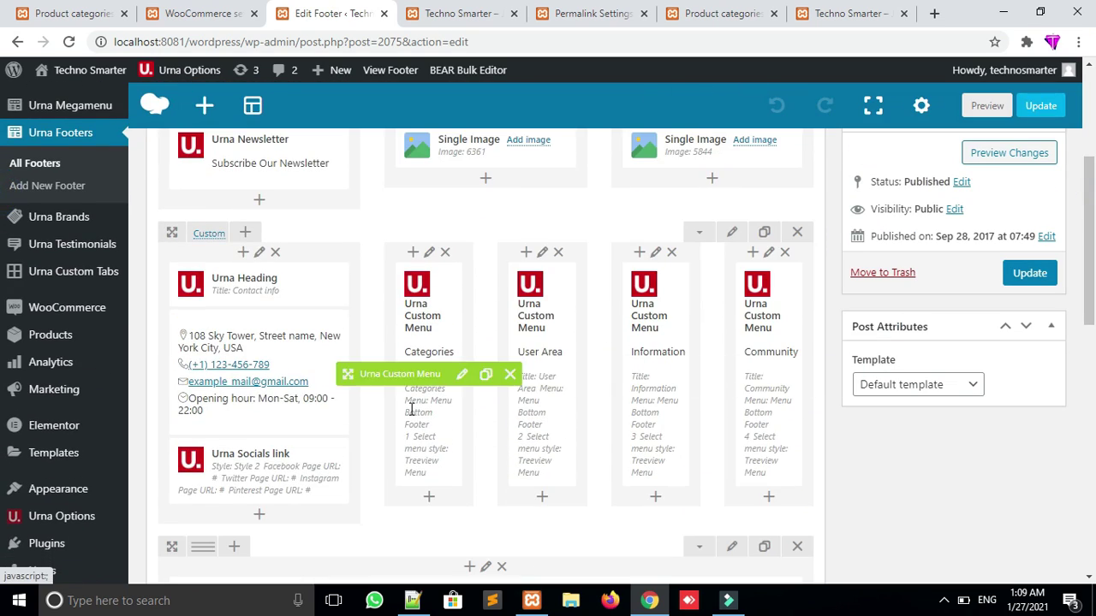
Compare the storefront footer with the editor and view the settings of the contact info text block
left_click(402, 18)
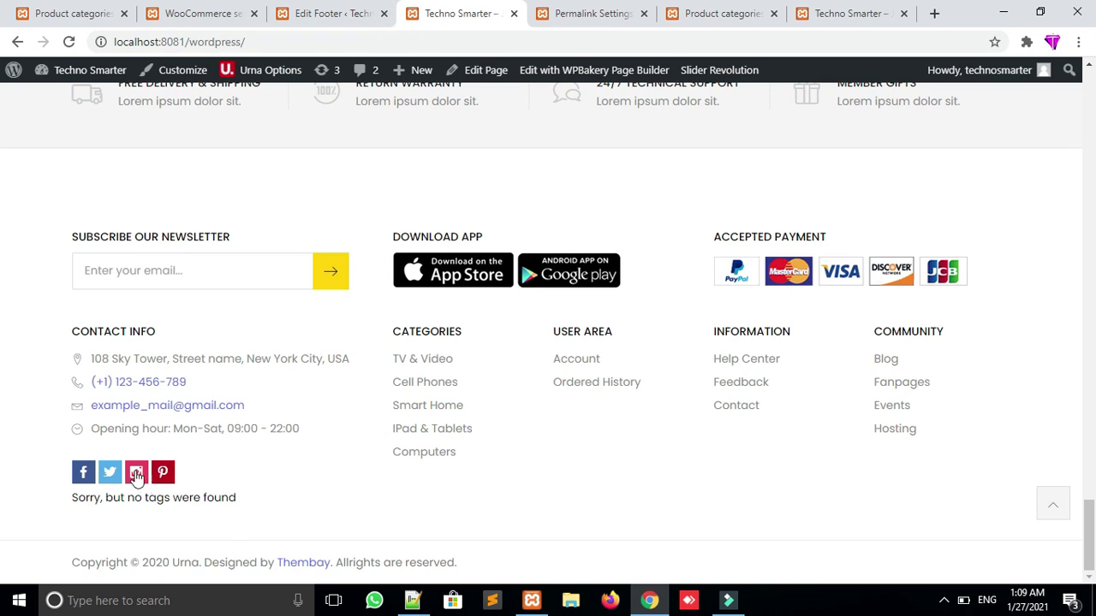
left_click(297, 9)
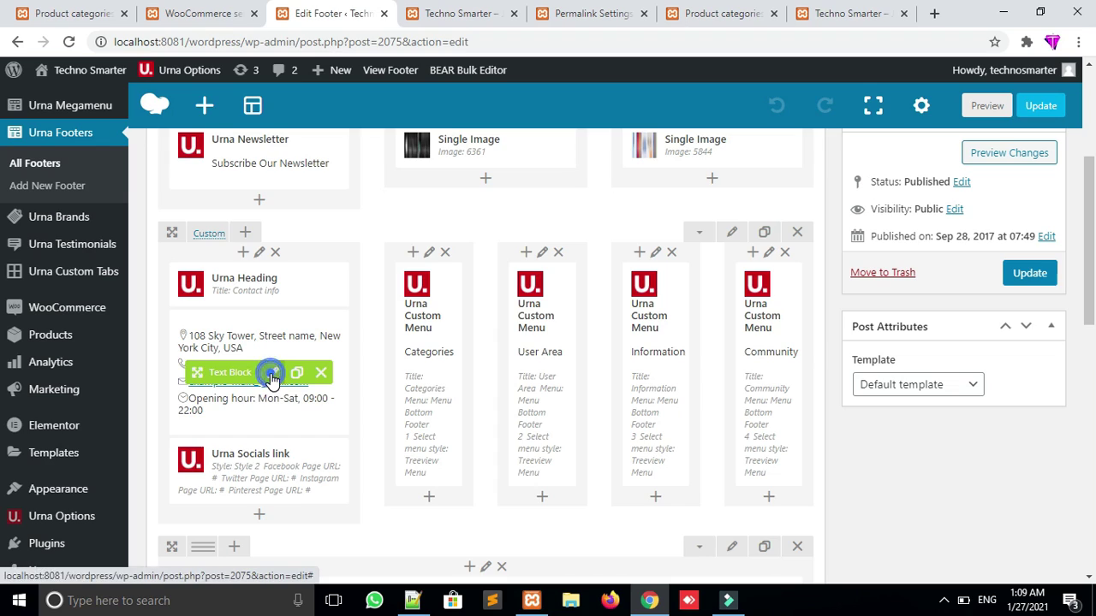
left_click(271, 376)
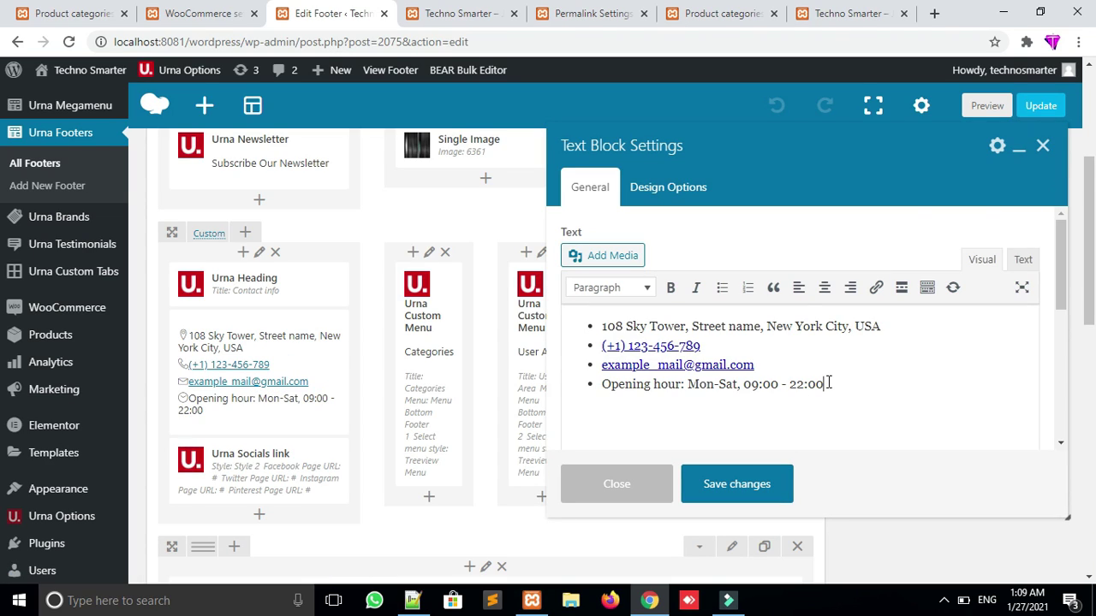
key("Escape")
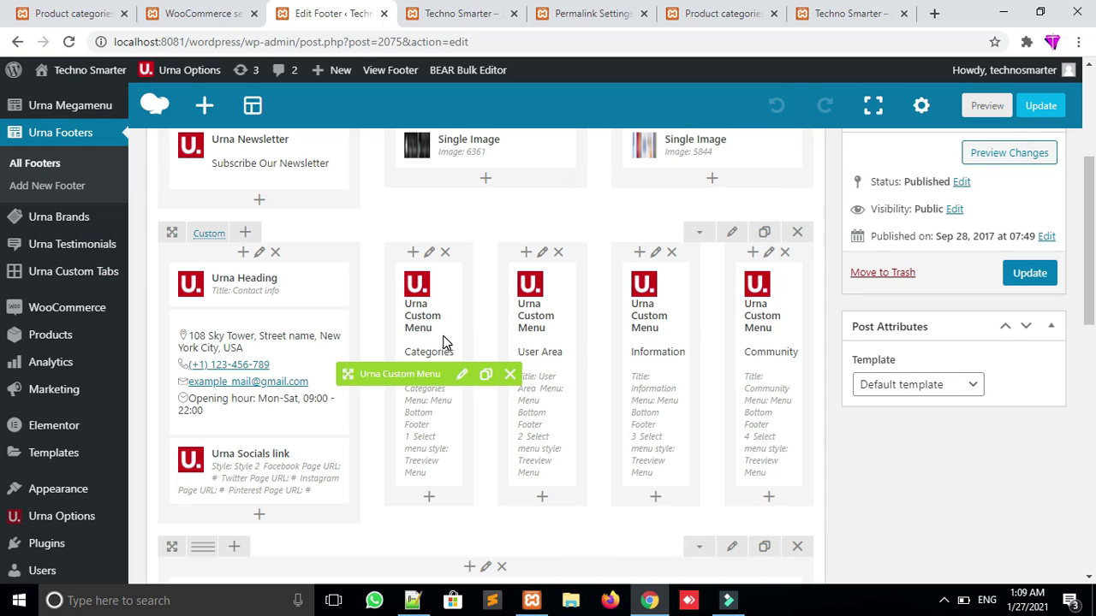
Check the storefront's footer menu columns and open the settings of the footer's Categories custom menu
left_click(483, 13)
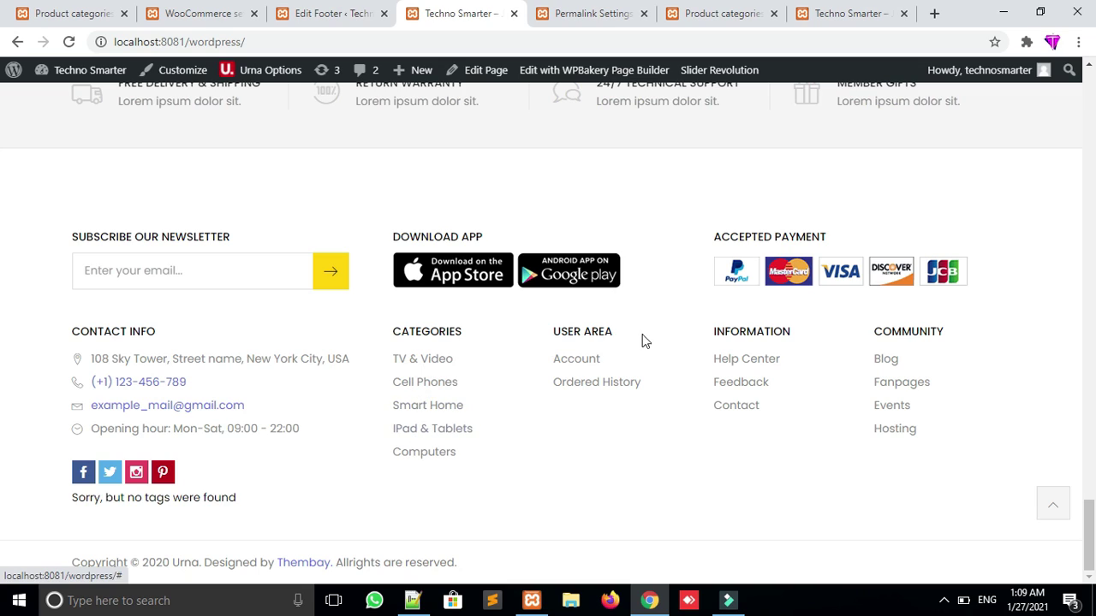
left_click(346, 15)
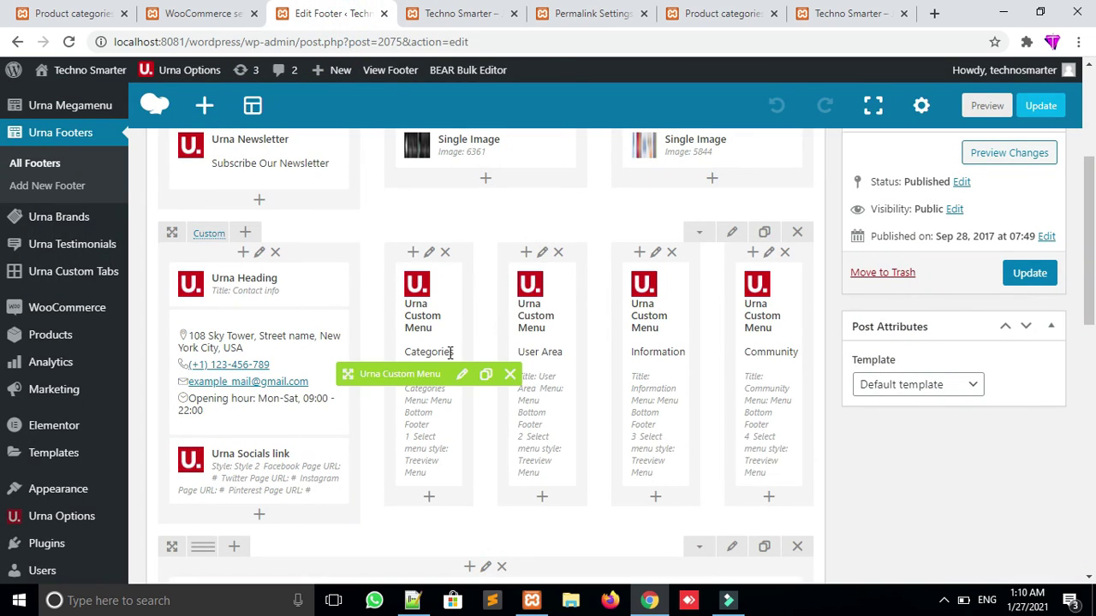
left_click(458, 379)
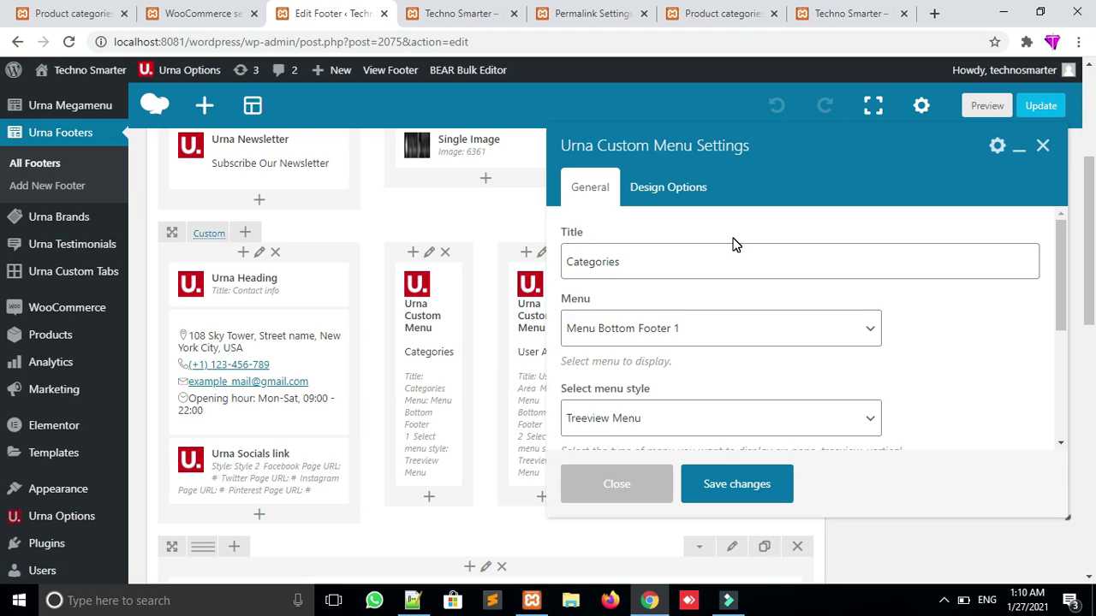
Show the menus selectable for the footer's Categories custom menu and close its settings
left_click(725, 338)
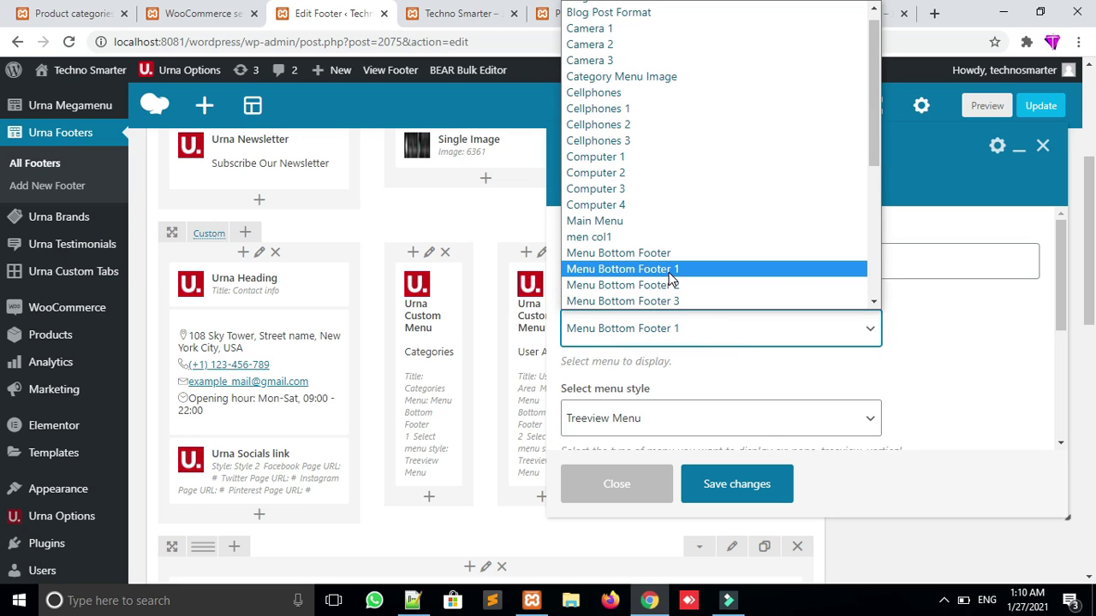
left_click(1042, 149)
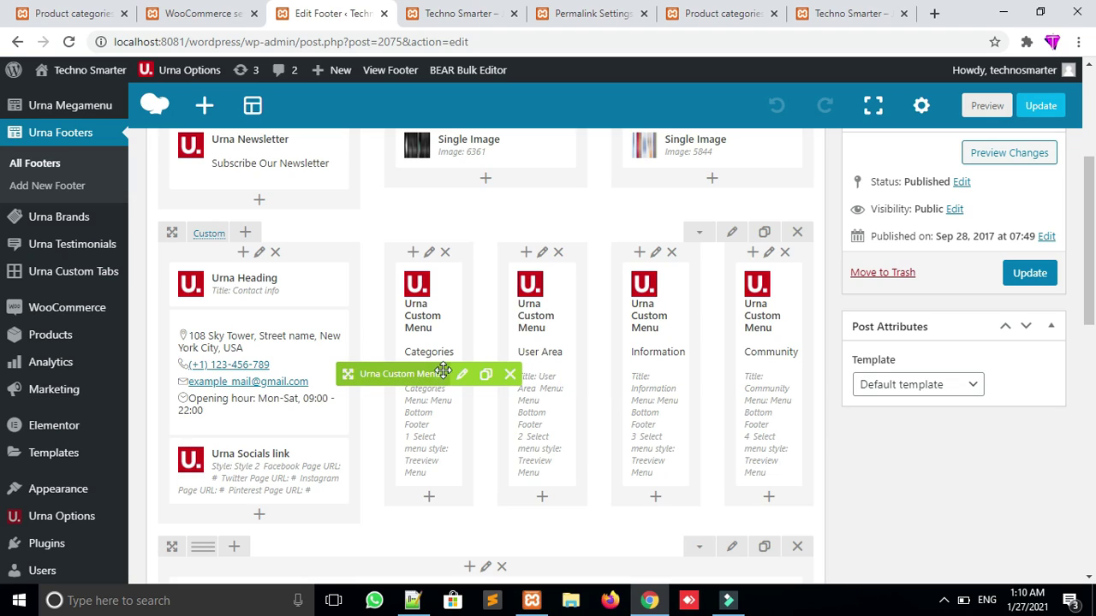
left_click(461, 375)
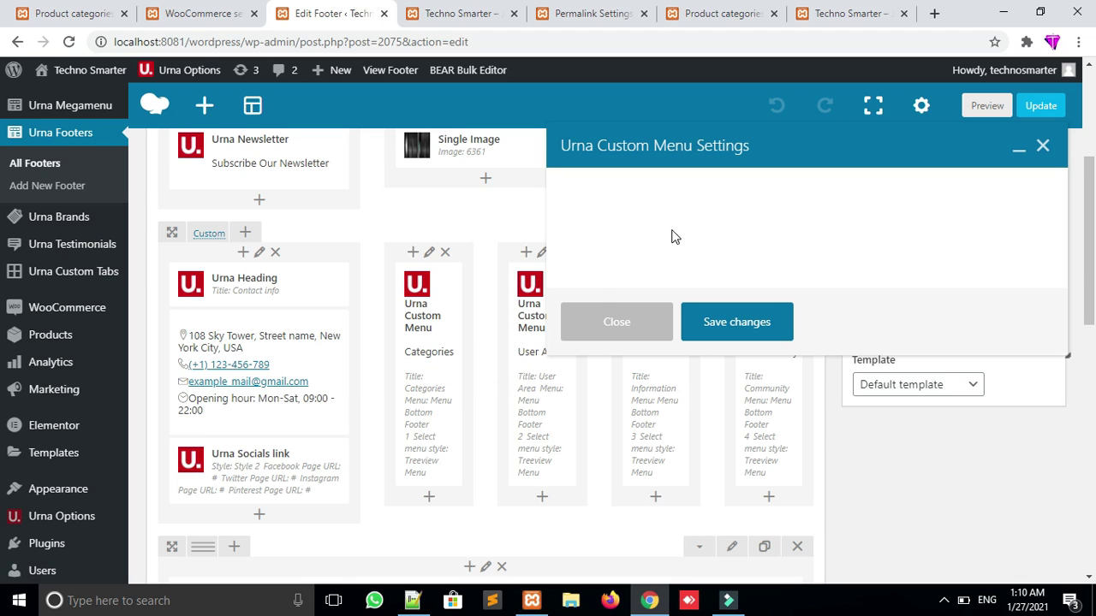
left_click(1043, 149)
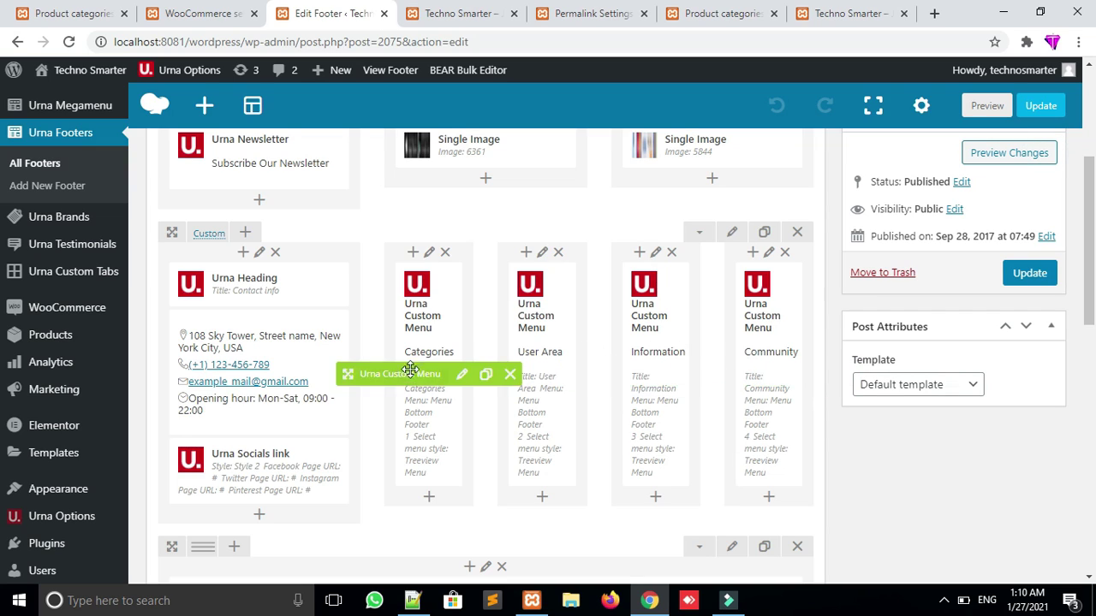
Review the footer's WooCommerce tag and copyright rows in the editor and compare them with the storefront footer
scroll(493, 506, "down", 3)
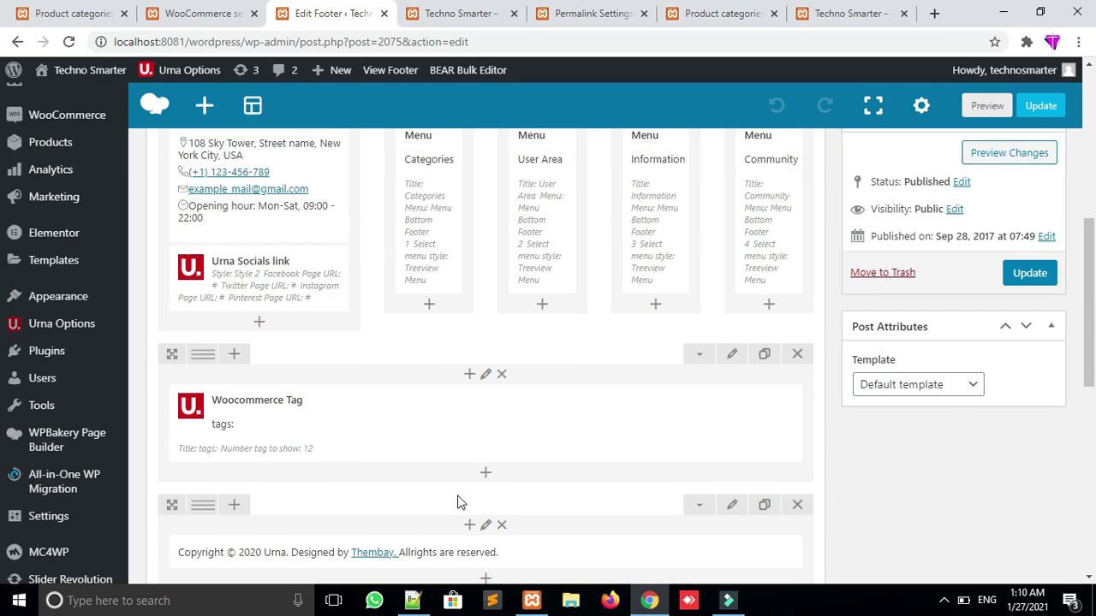
scroll(442, 361, "down", 3)
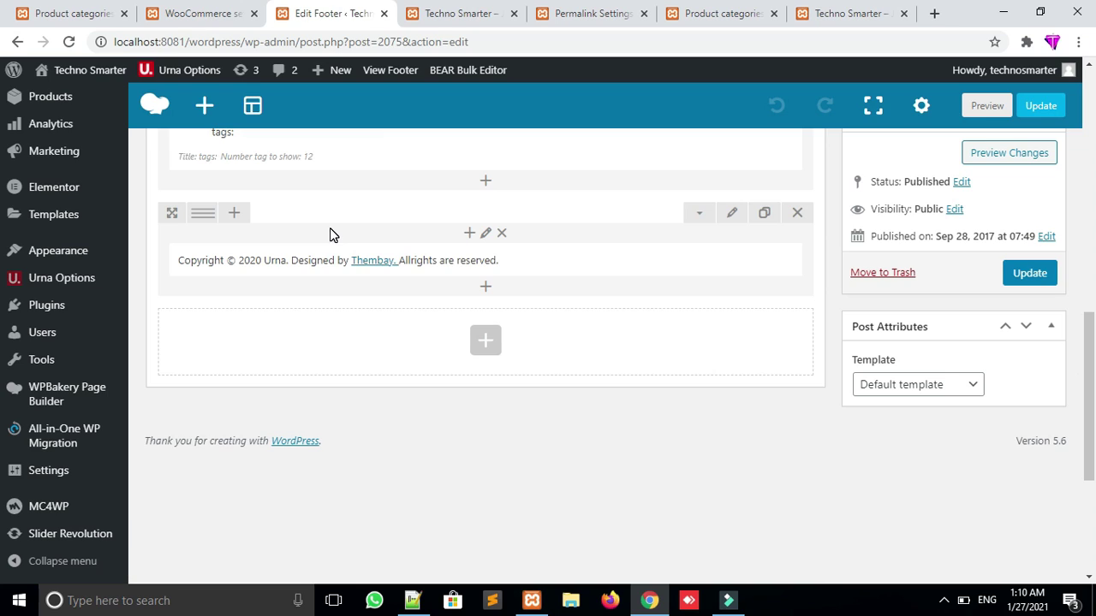
left_click(458, 13)
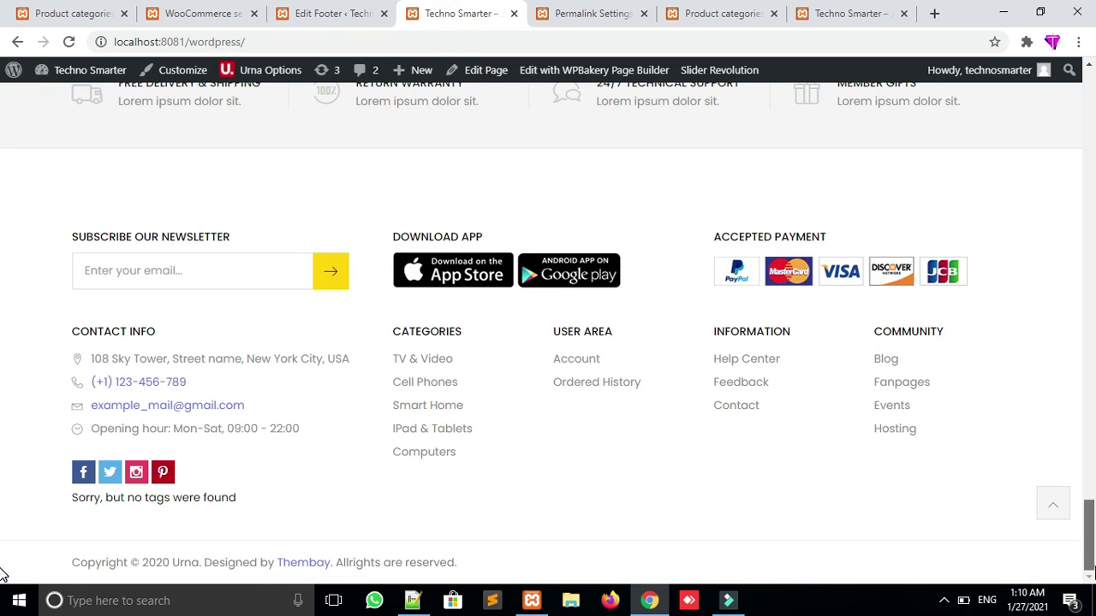
scroll(4, 228, "up", 15)
left_click(365, 12)
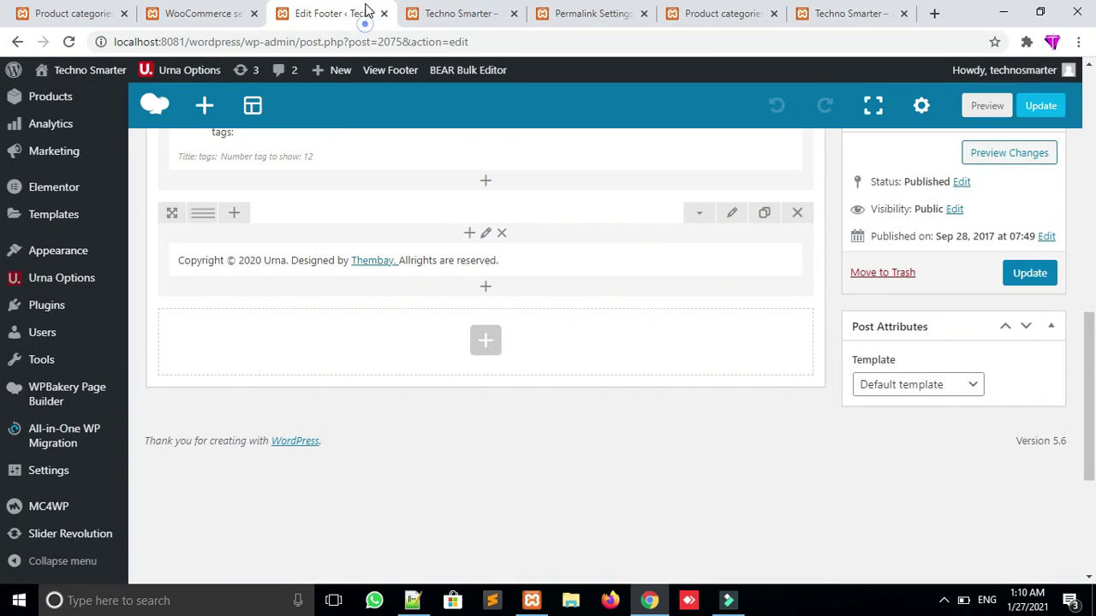
Find the Dokan WooCommerce multivendor plugin by searching the plugin directory for "dokan", and install and activate it
left_click(205, 13)
scroll(4, 347, "down", 6)
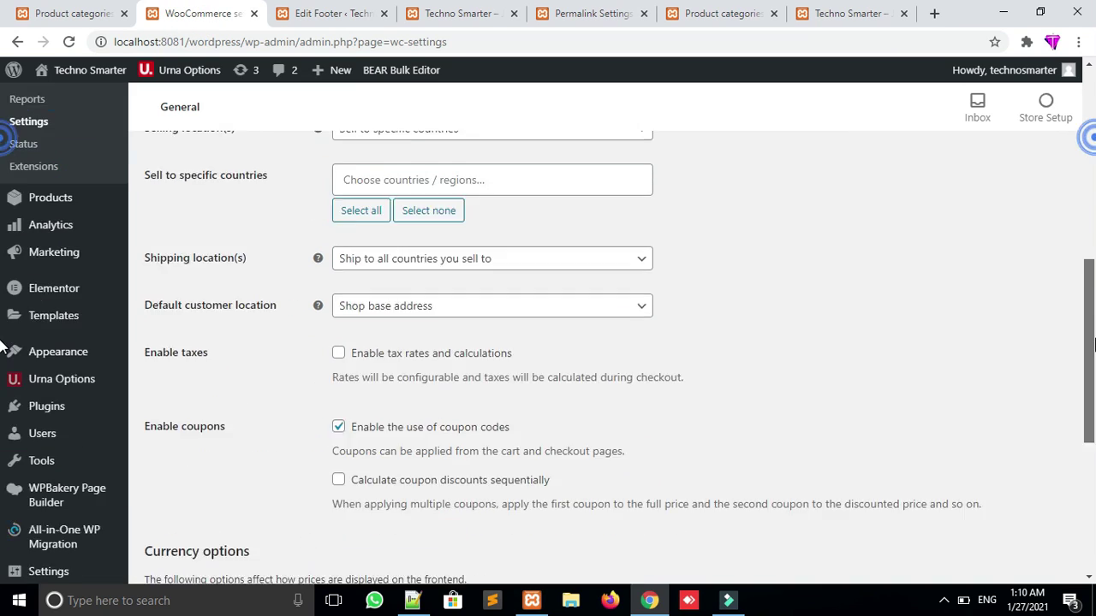
scroll(4, 347, "down", 2)
mouse_move(64, 322)
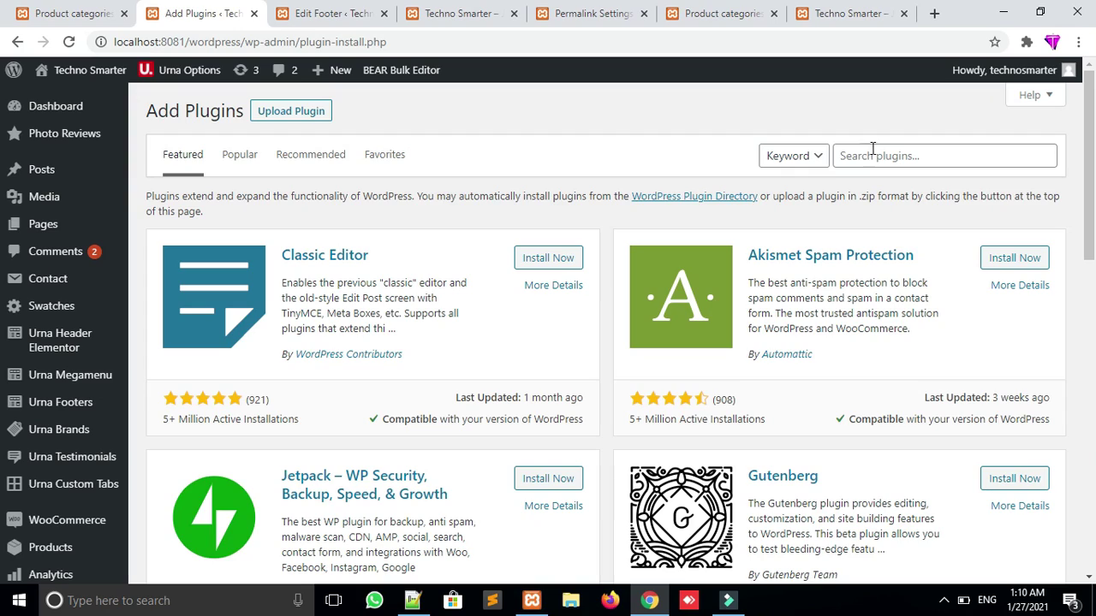
left_click(873, 150)
type("dokan")
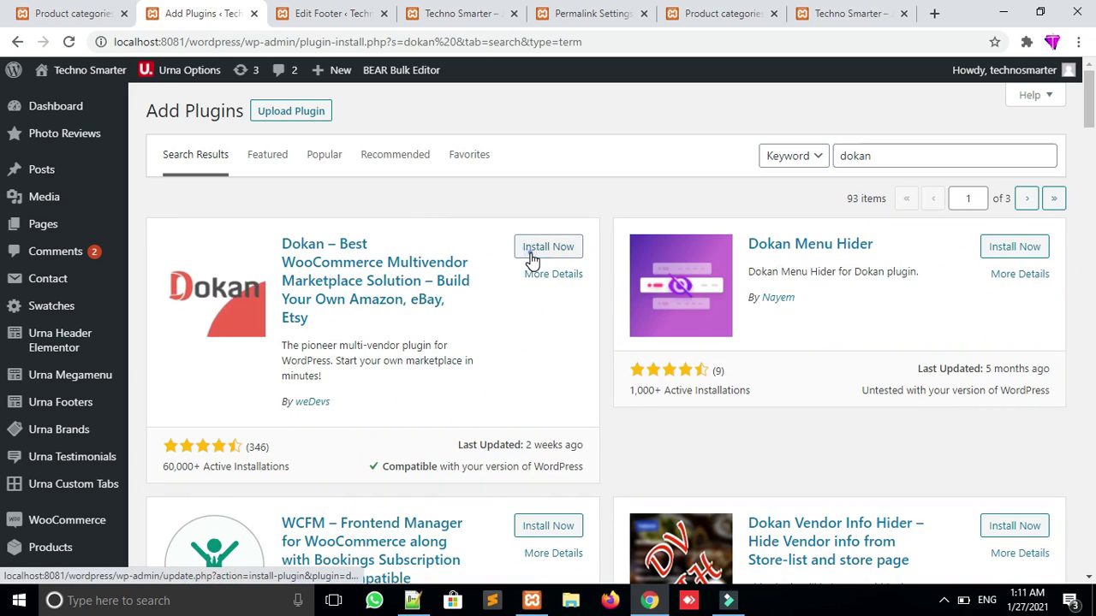
left_click(532, 253)
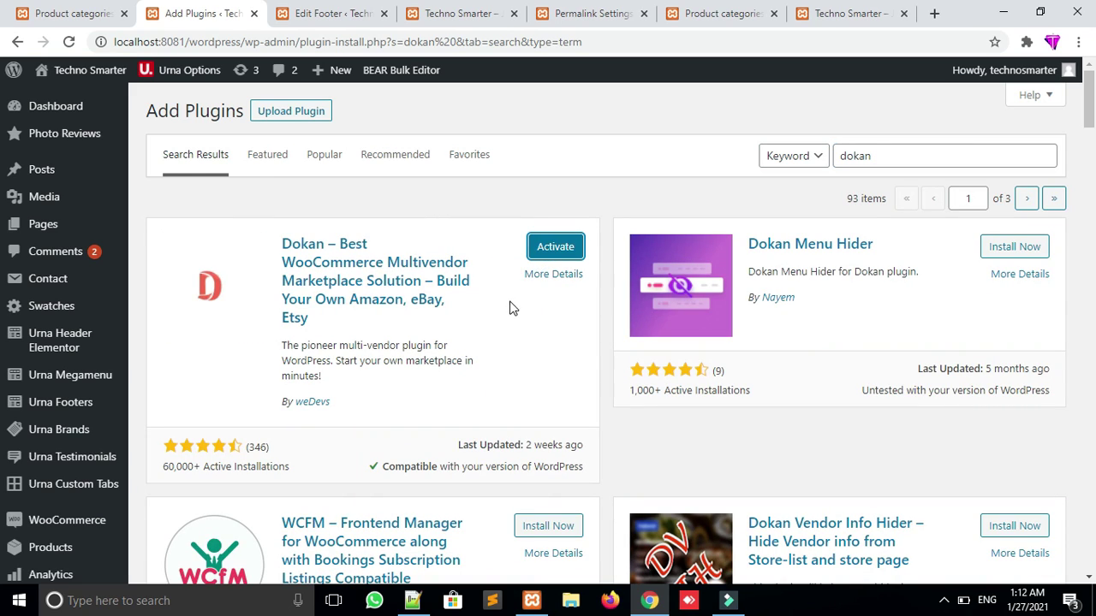
left_click(561, 246)
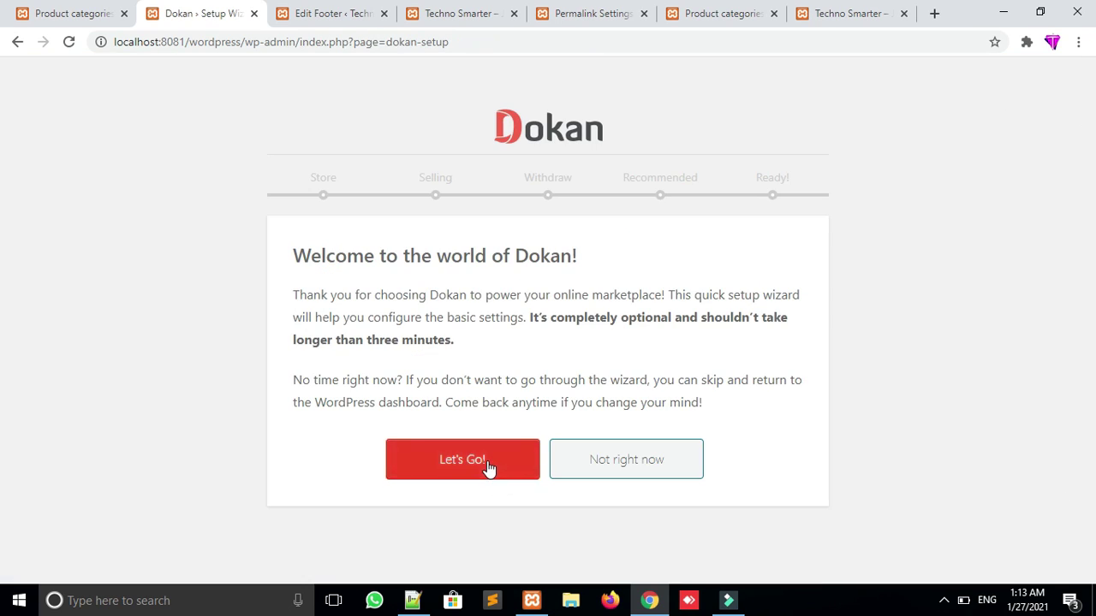
Start the Dokan setup wizard, look at the shipping and tax fee recipient choices, and skip the store setup step
left_click(487, 460)
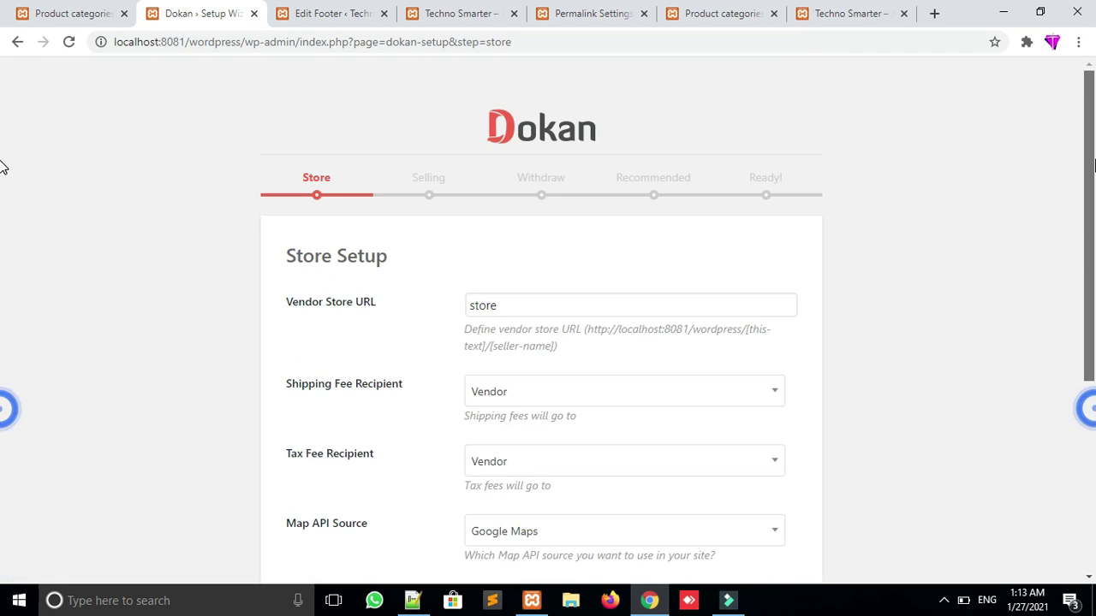
scroll(4, 249, "down", 1)
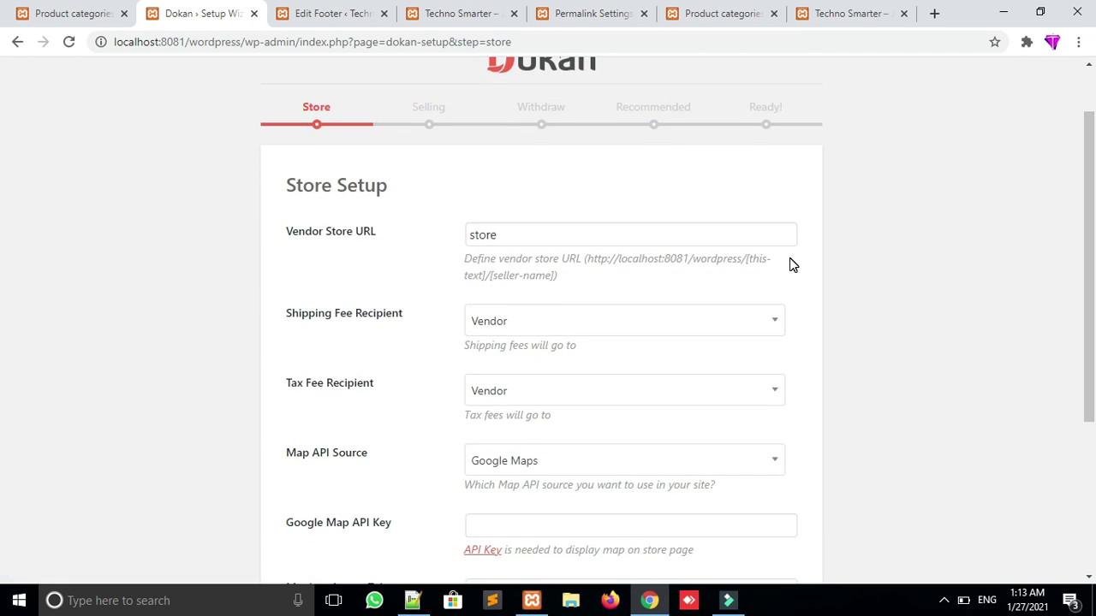
left_click(560, 319)
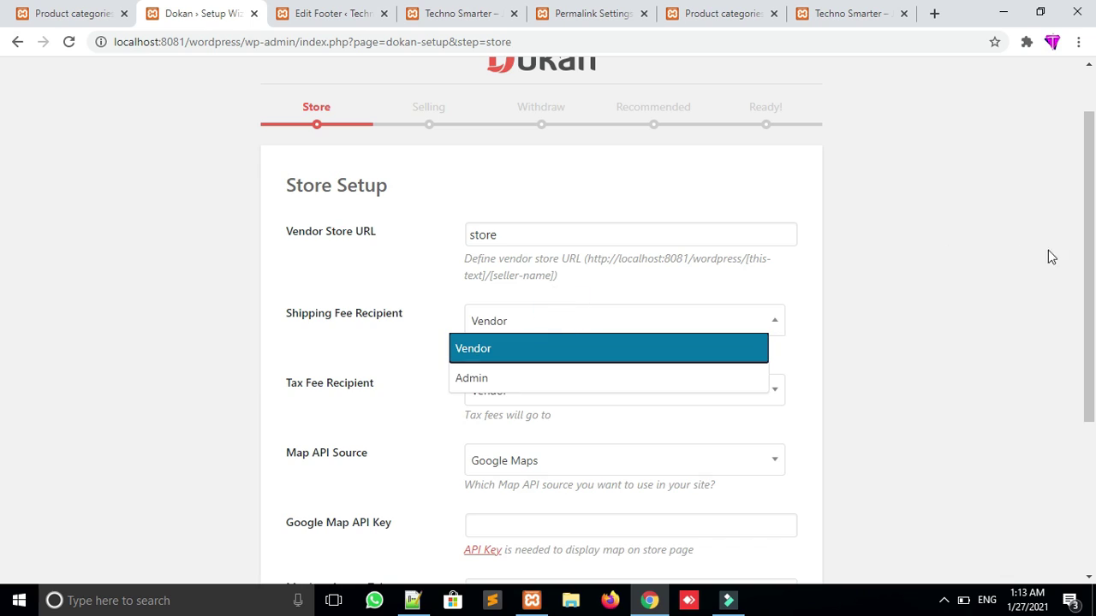
left_click(894, 366)
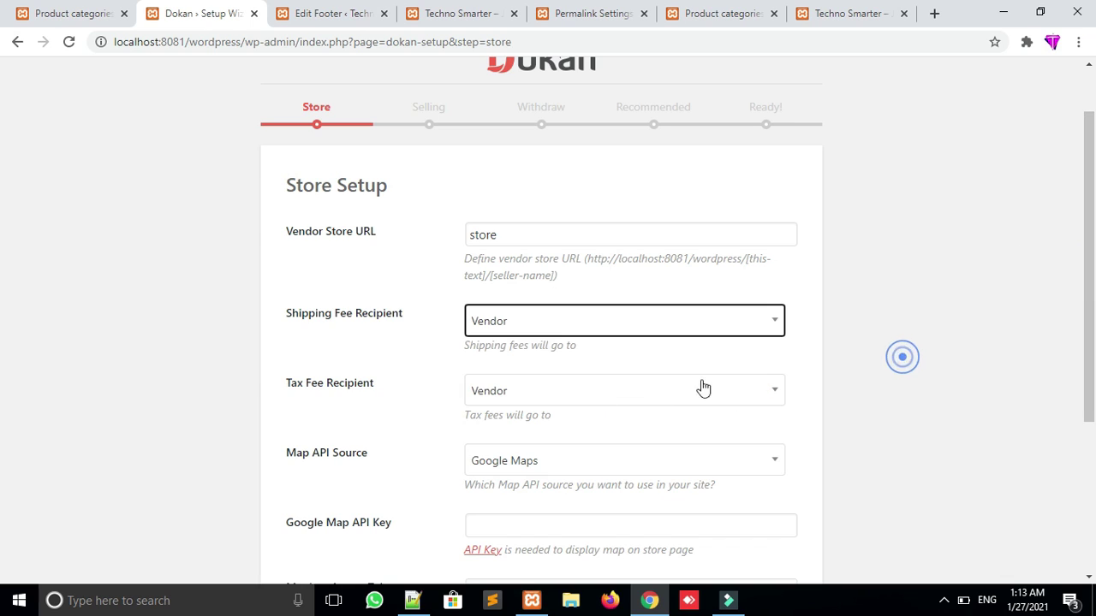
left_click(608, 387)
scroll(4, 256, "down", 4)
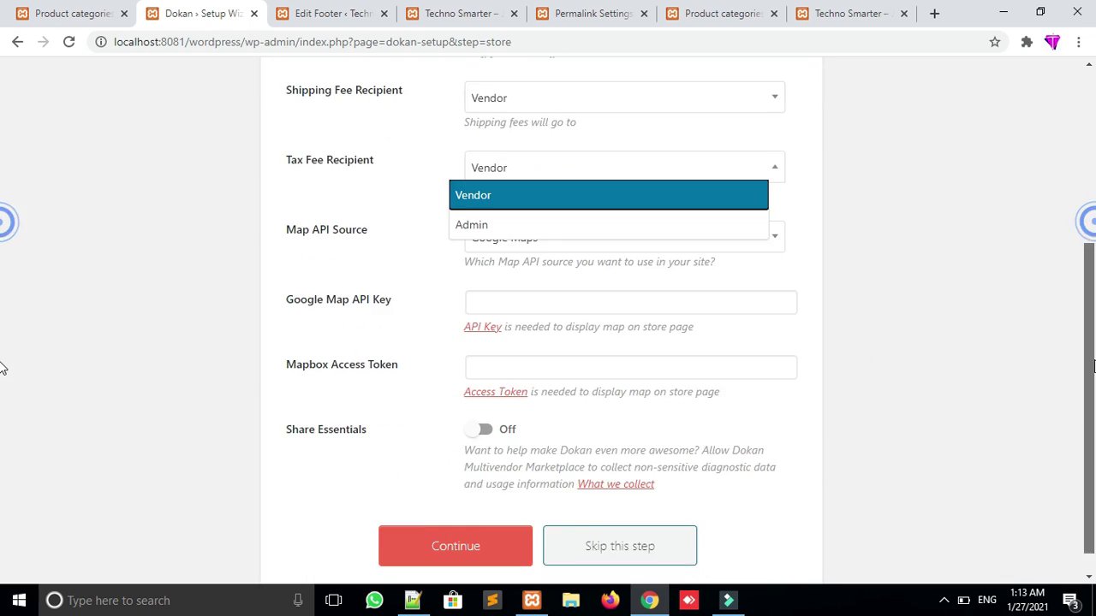
left_click(597, 538)
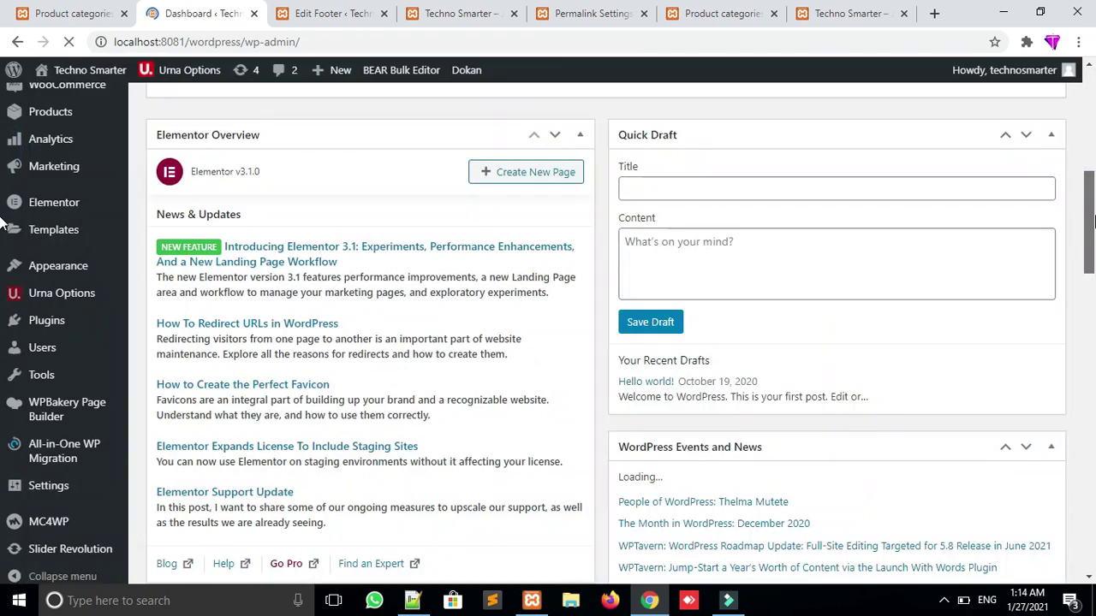
Open the Selling Options section of the Dokan settings
left_click_drag(1093, 217, 1082, 190)
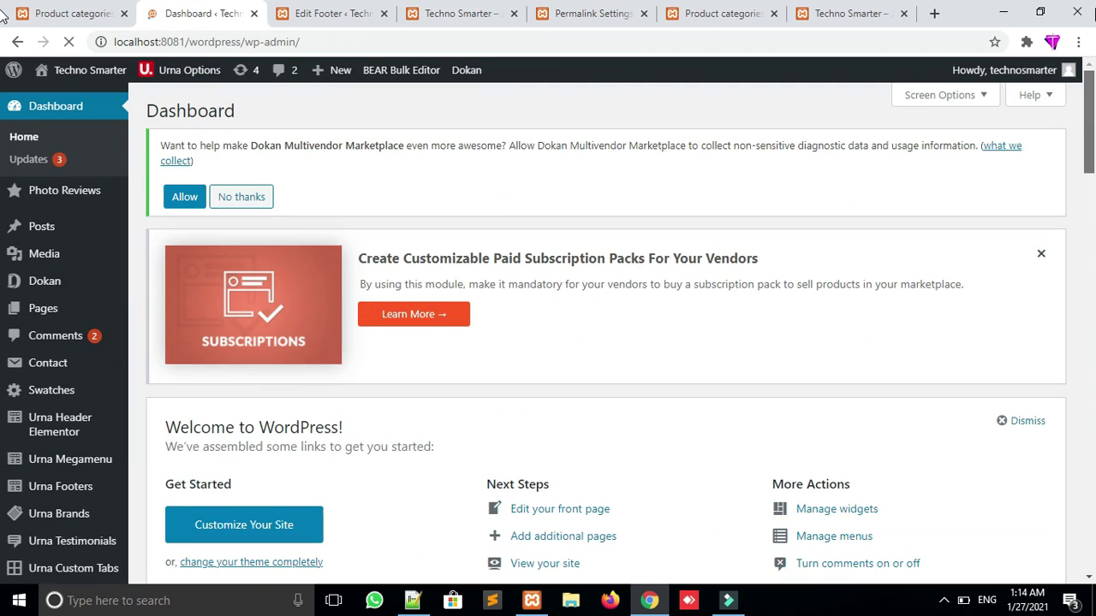
mouse_move(39, 283)
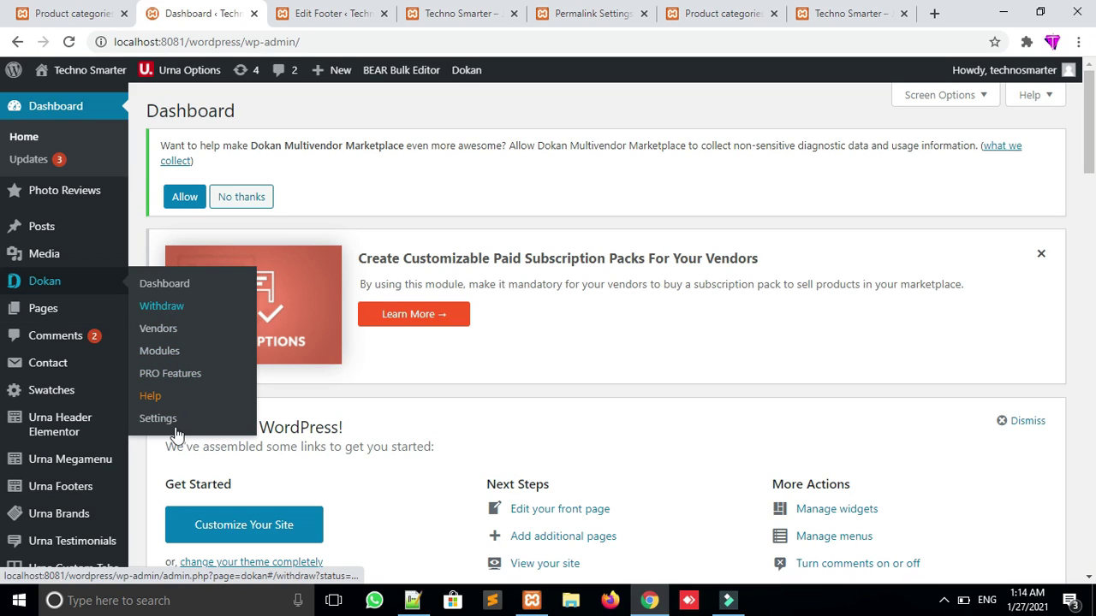
left_click(159, 418)
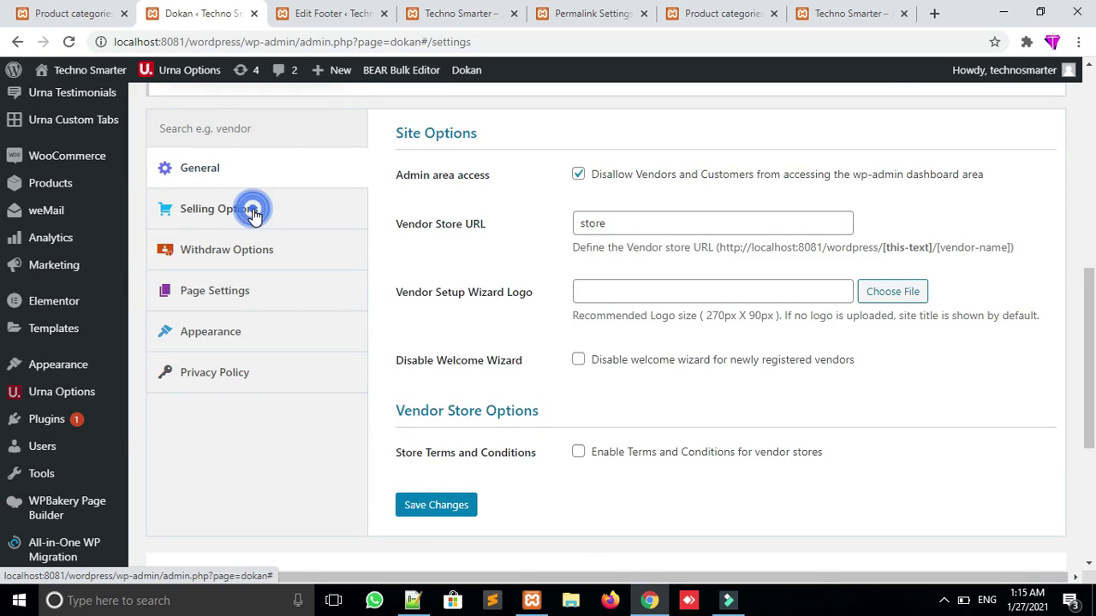
left_click(221, 209)
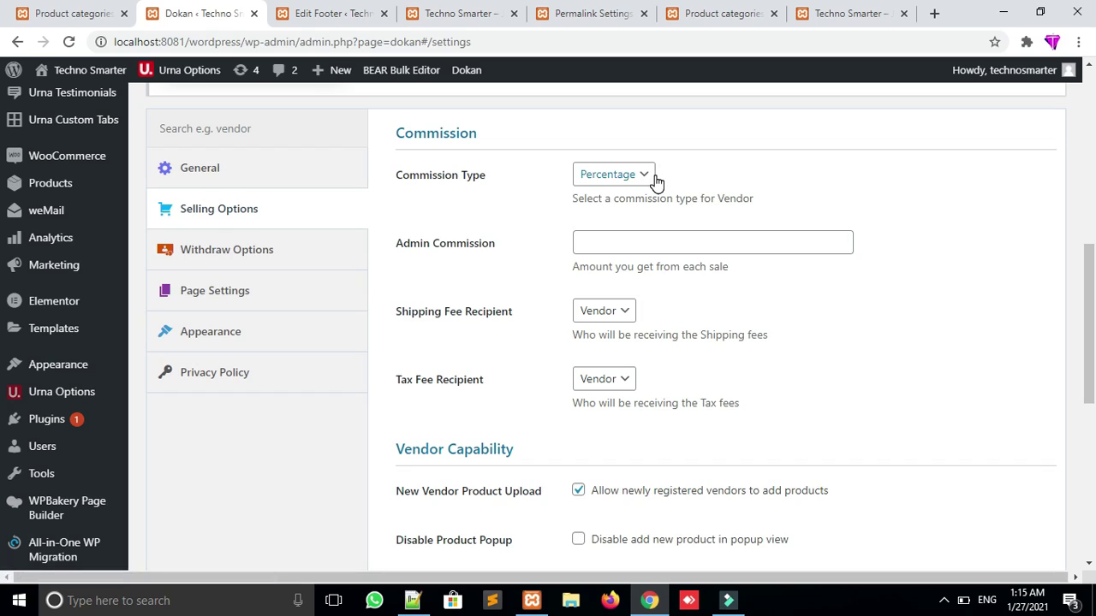
Set Dokan's commission type to Percentage with an admin commission of 20, and check the vendor capability options
left_click(629, 181)
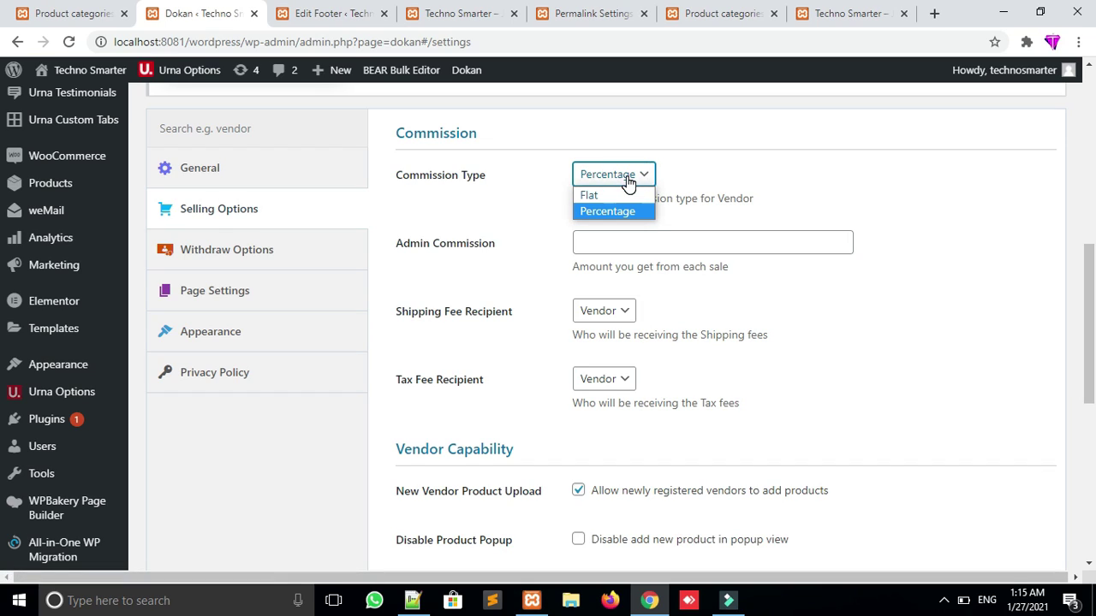
left_click(625, 194)
left_click(626, 175)
left_click(627, 210)
left_click(622, 239)
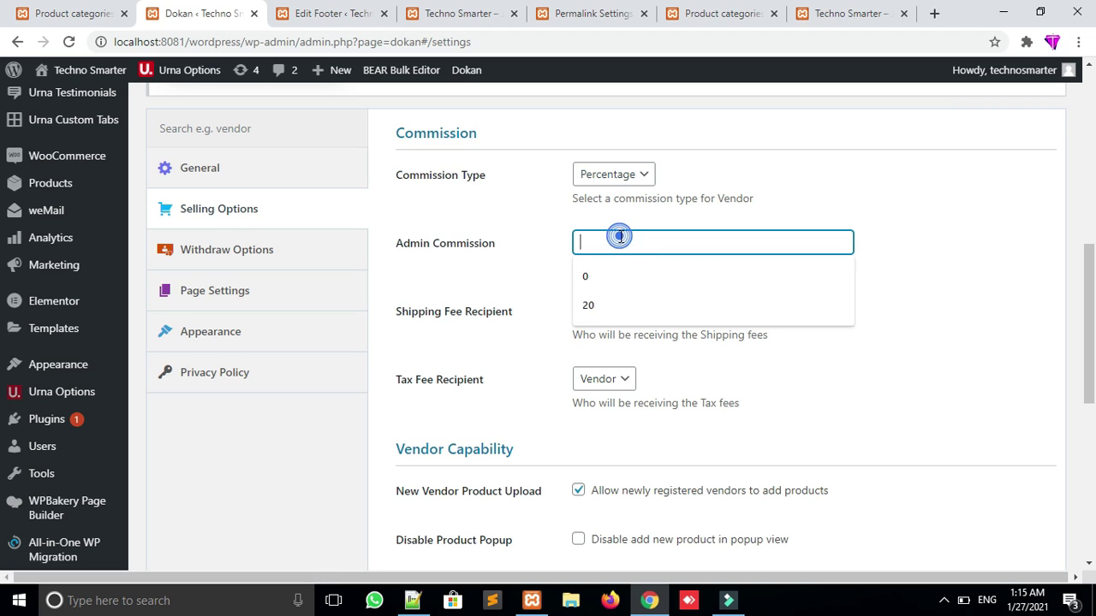
left_click(618, 304)
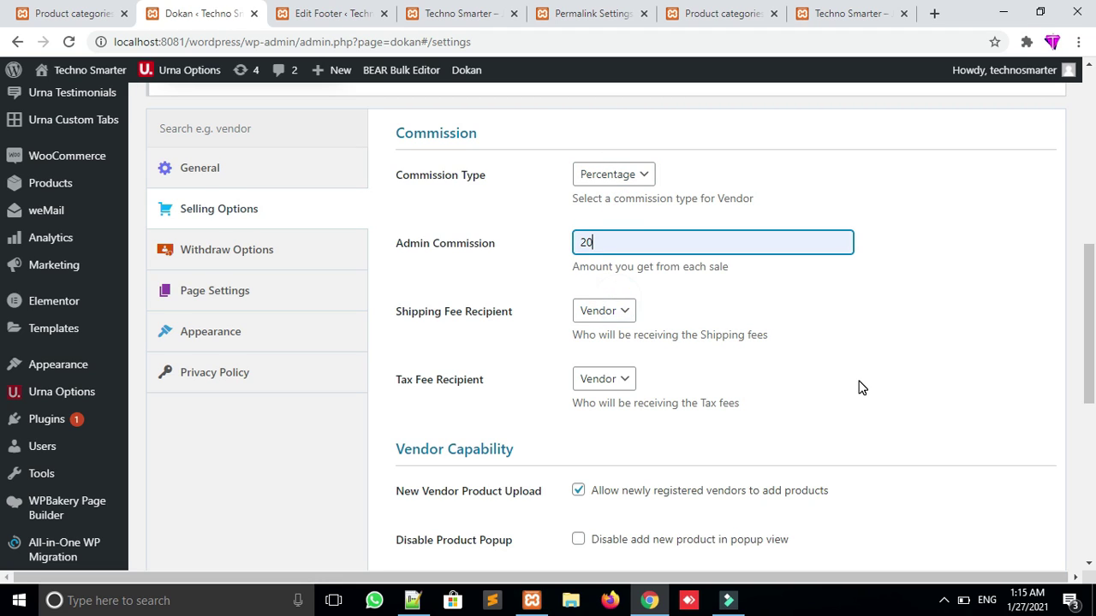
left_click_drag(1091, 299, 1094, 374)
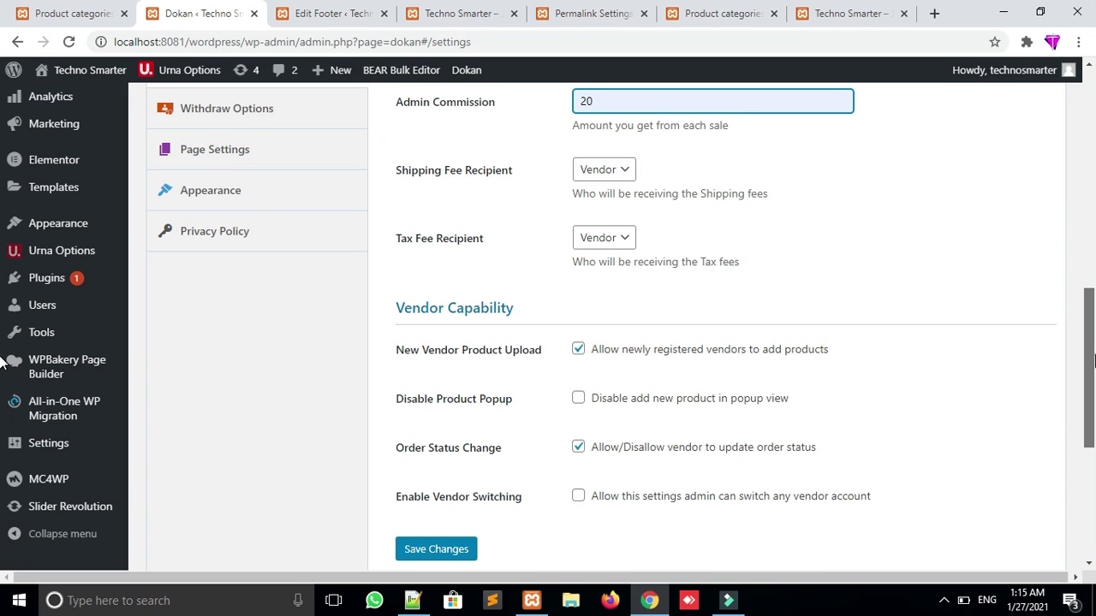
scroll(811, 331, "up", 3)
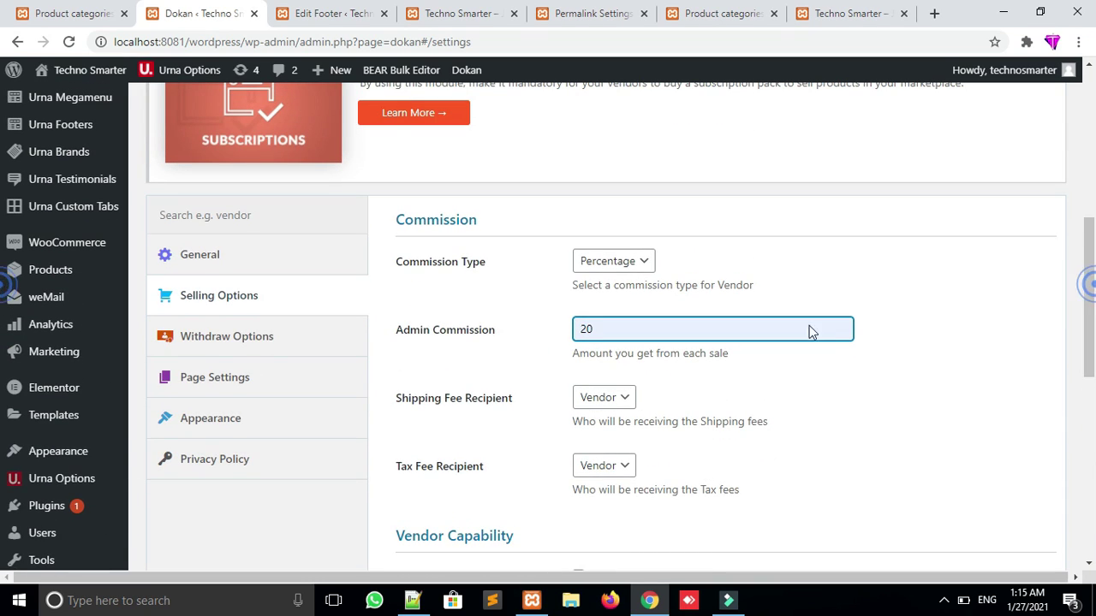
Review Dokan's withdraw options and the vendor dashboard and orders page assignments, and save the page settings
left_click(224, 334)
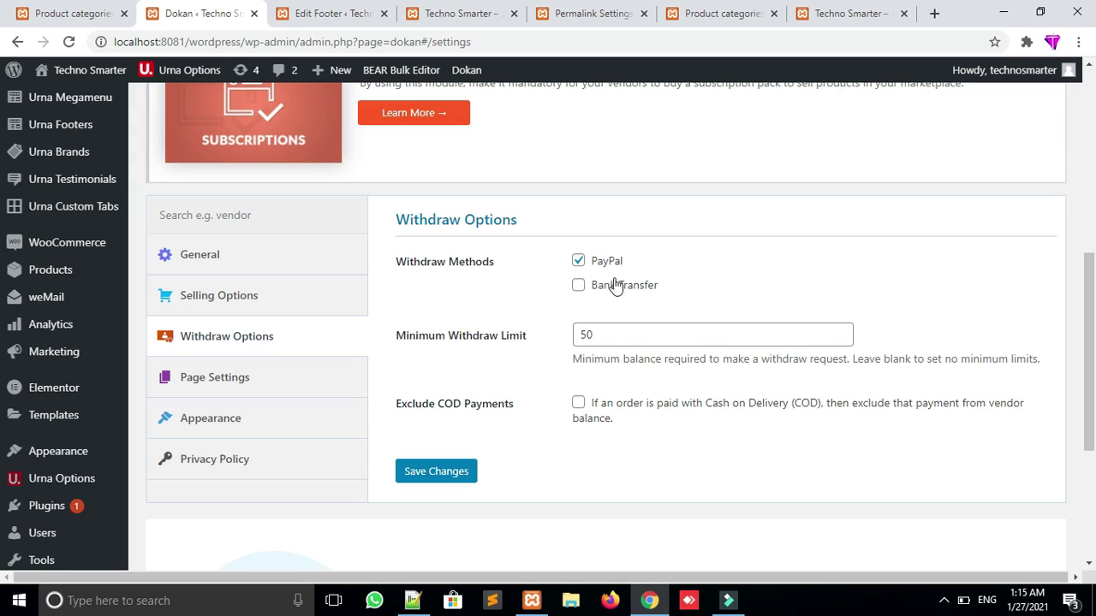
left_click(258, 391)
left_click(666, 268)
left_click(661, 263)
left_click_drag(1087, 291, 1092, 329)
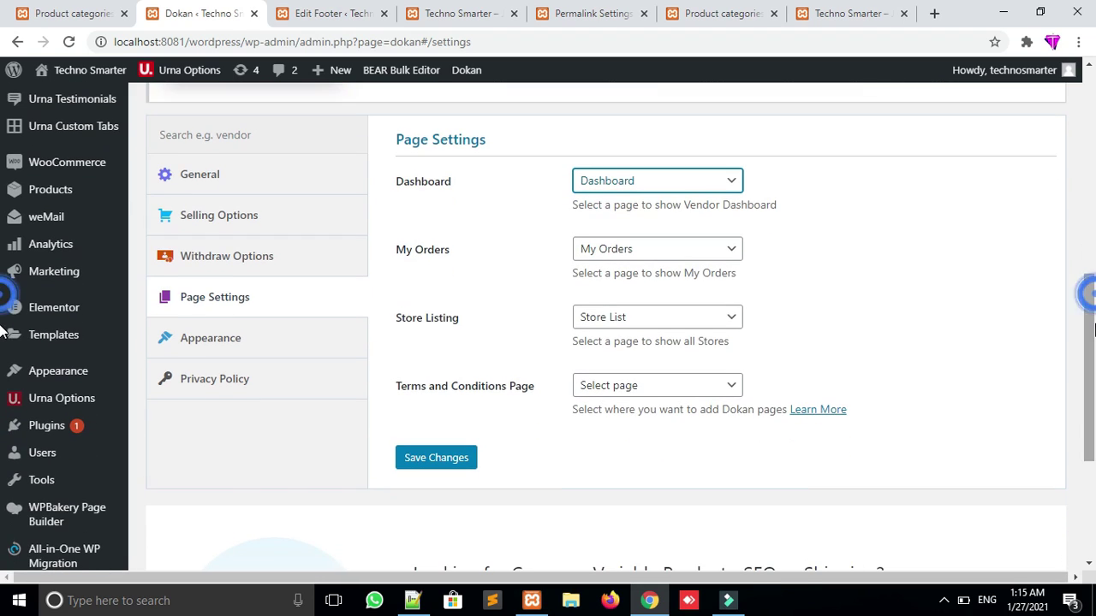
left_click(647, 248)
left_click(644, 246)
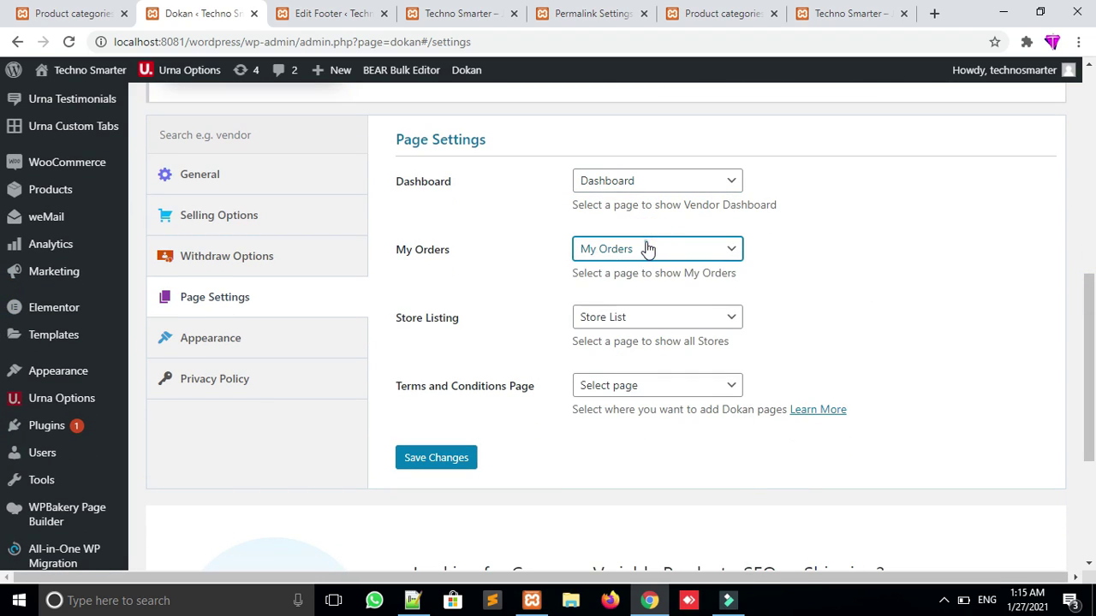
left_click_drag(1089, 374, 1089, 377)
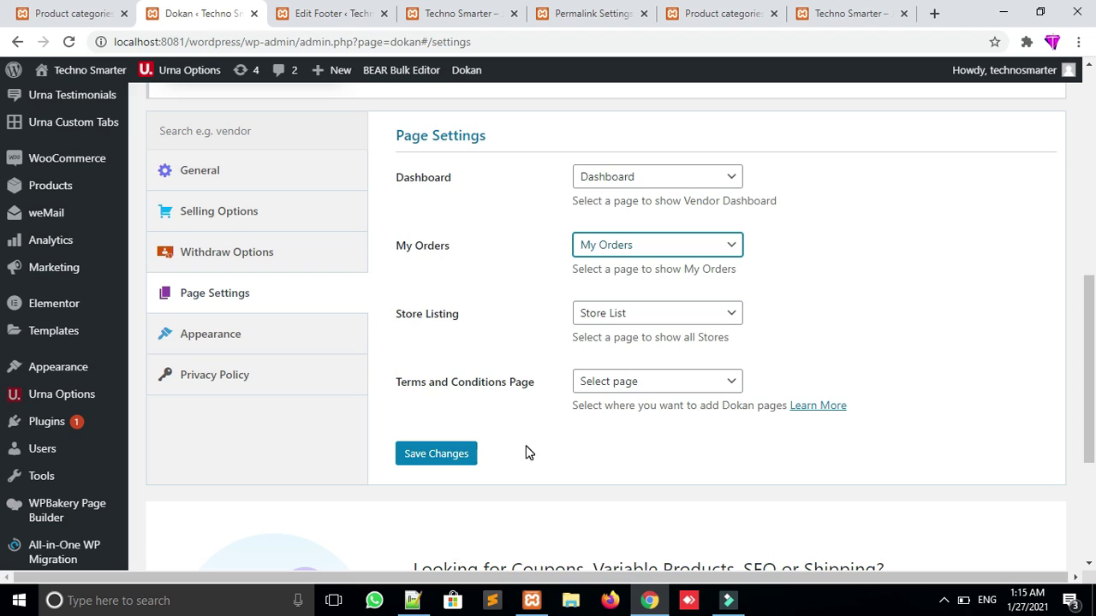
left_click(443, 460)
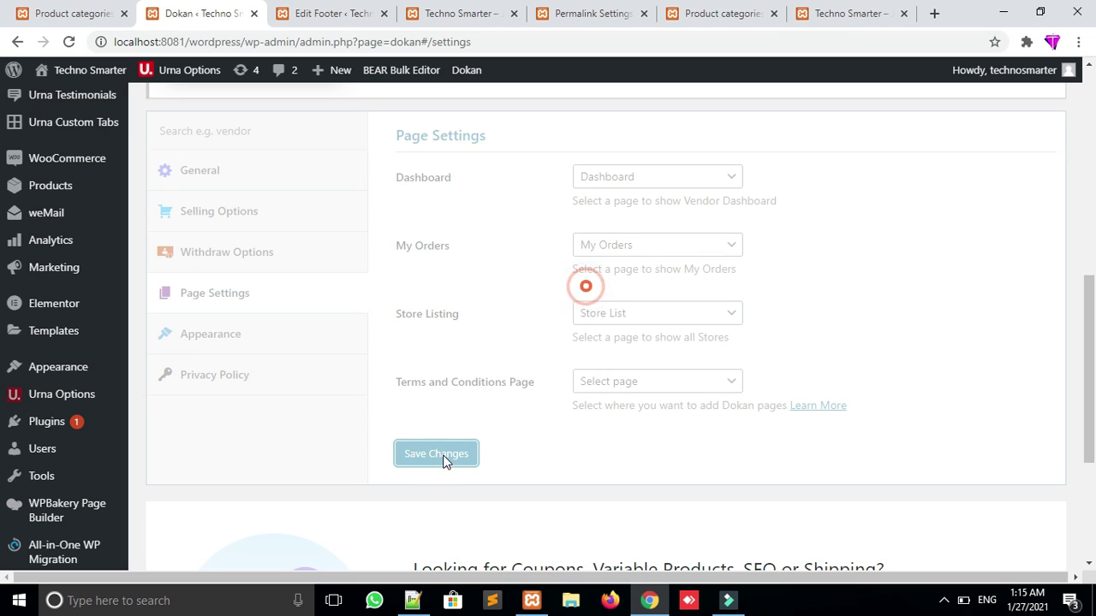
Copy the storefront's web address and open a new incognito window
left_click(462, 14)
left_click(426, 43)
key("ctrl+c")
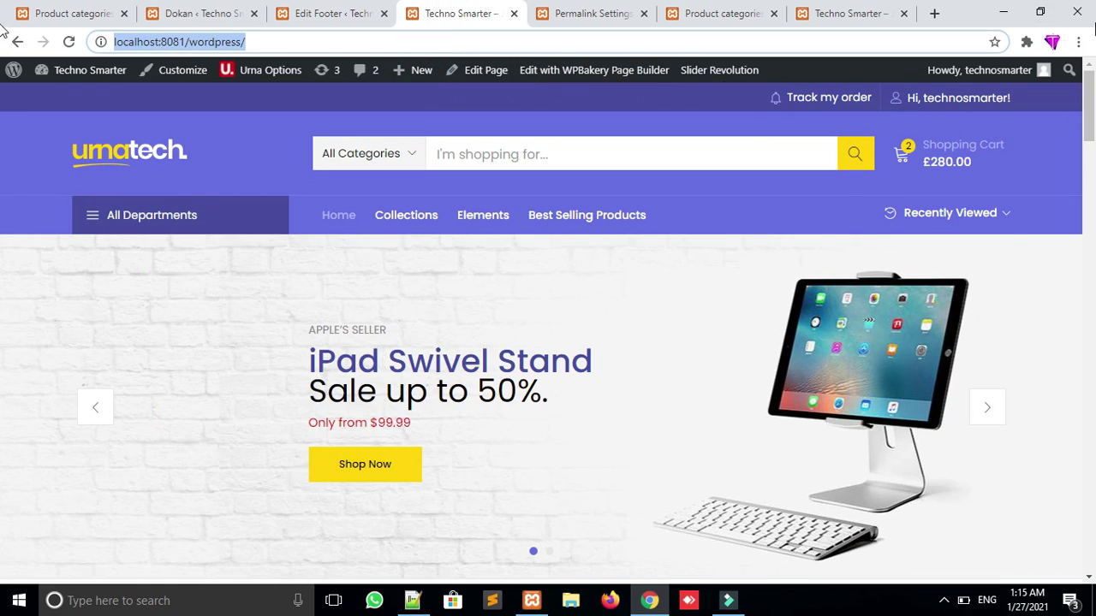
left_click(1082, 46)
left_click(1017, 99)
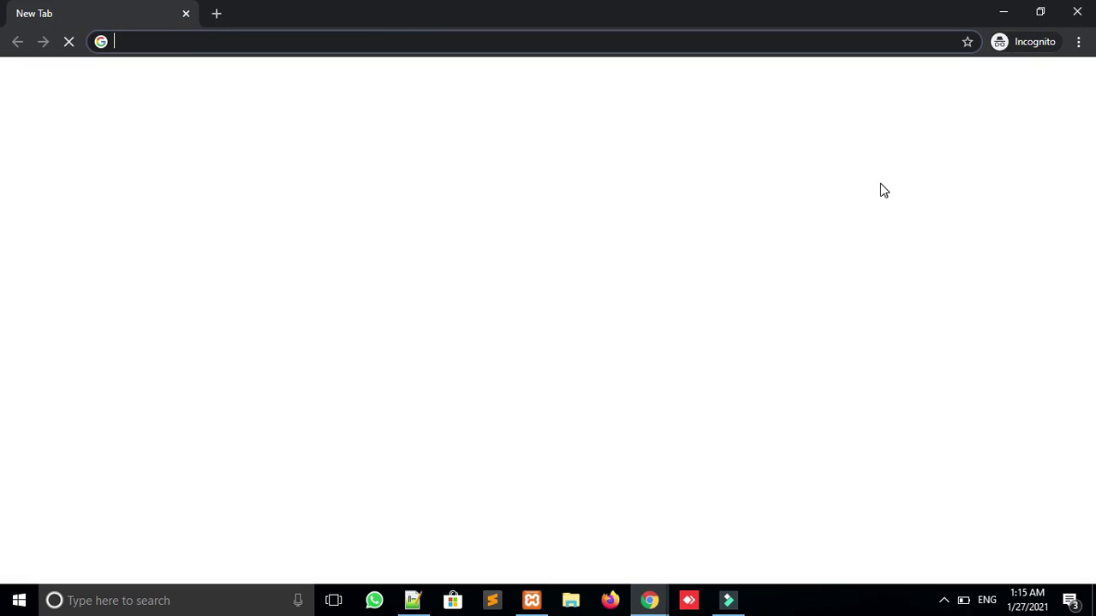
Load localhost:8081/wordpress/ in the incognito window, show the customer registration form and follow its vendor registration link
key("ctrl+v")
key("Return")
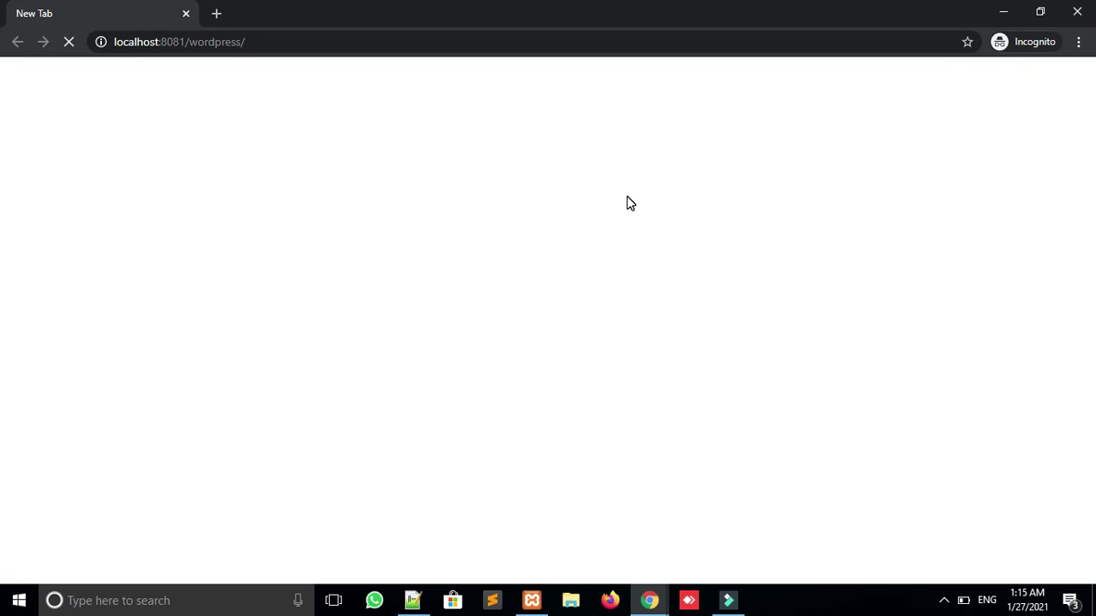
left_click(934, 75)
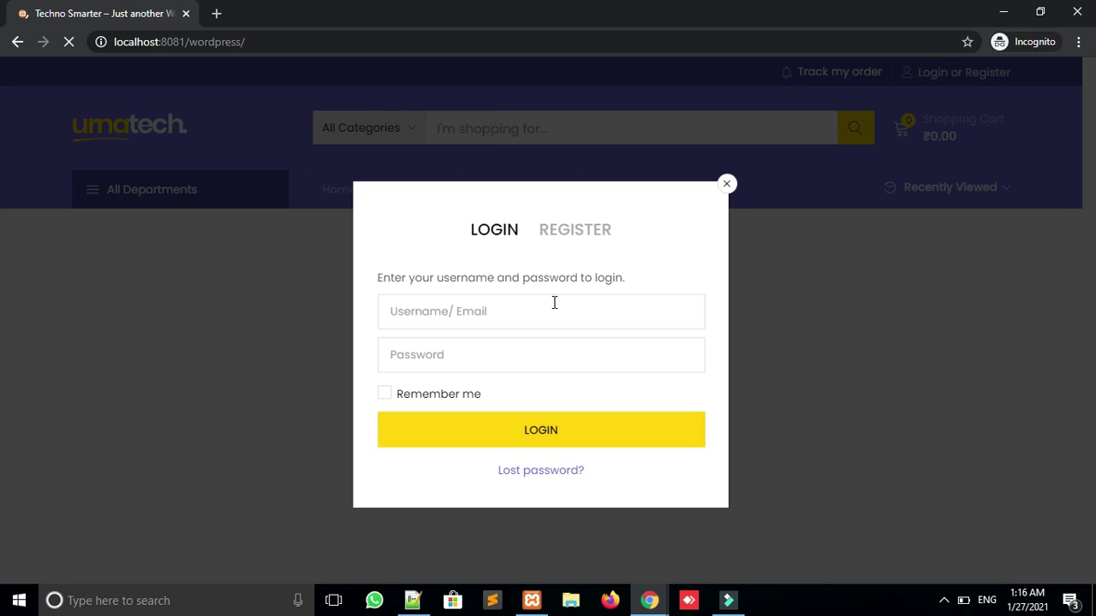
left_click(568, 227)
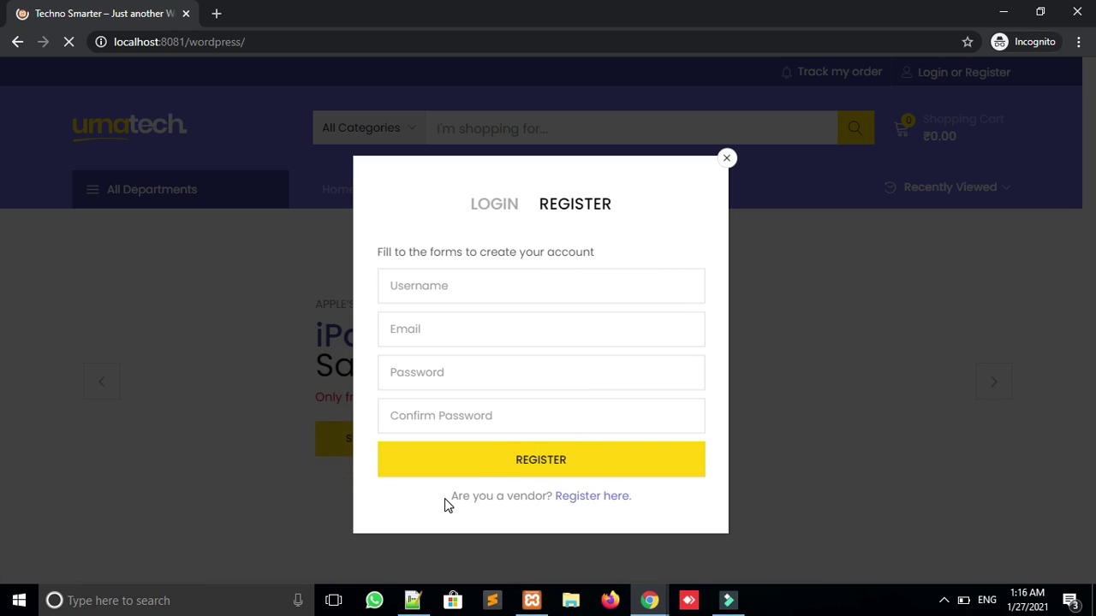
left_click_drag(449, 500, 546, 498)
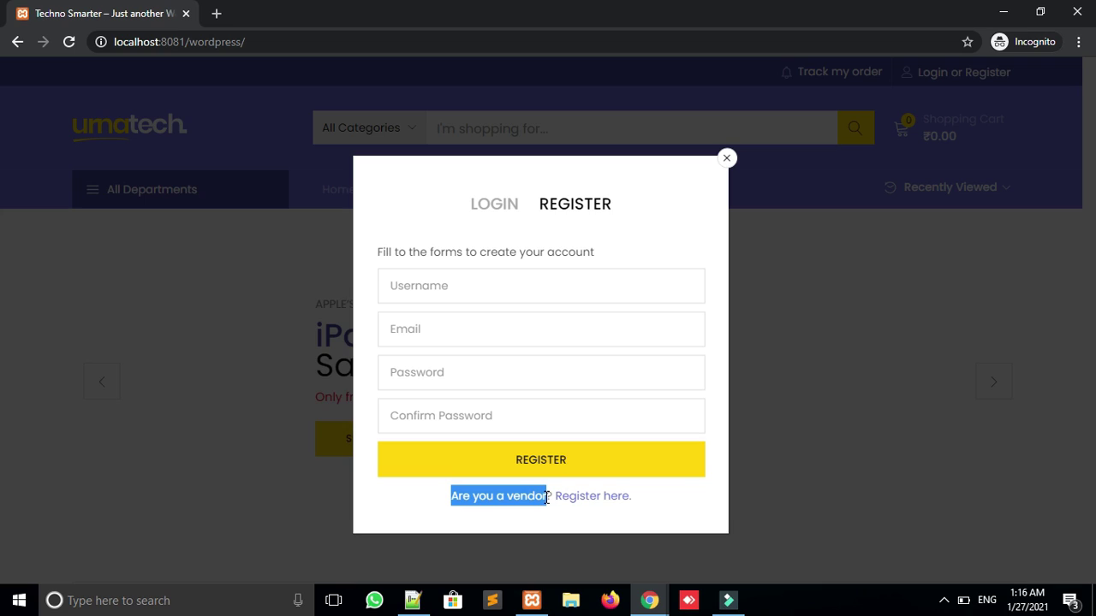
left_click(601, 499)
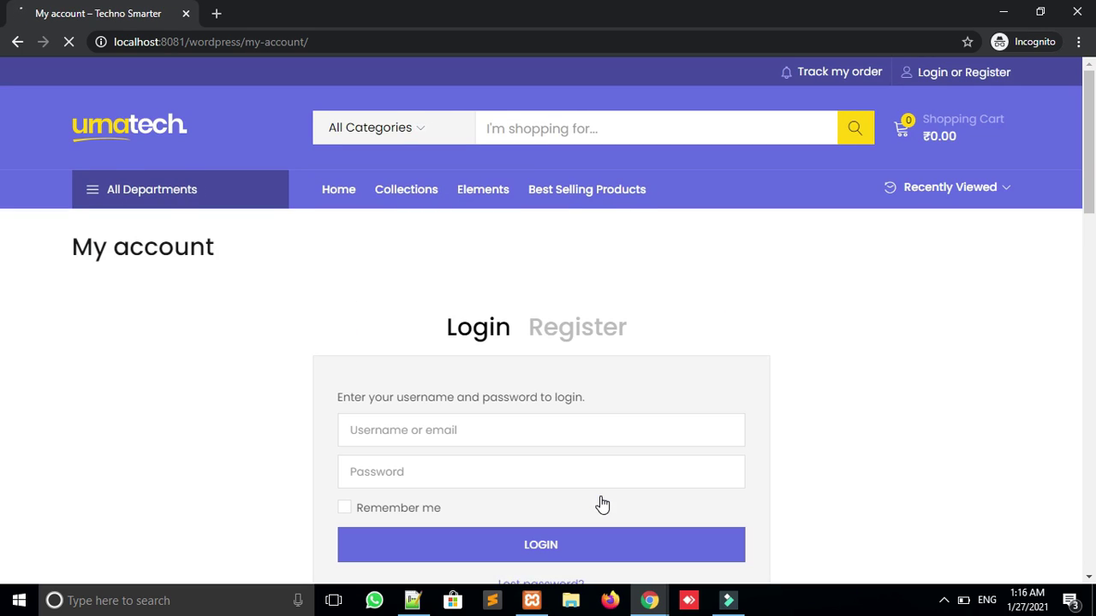
Switch the My account page to the registration form and choose the "I am a vendor" role
scroll(3, 173, "down", 1)
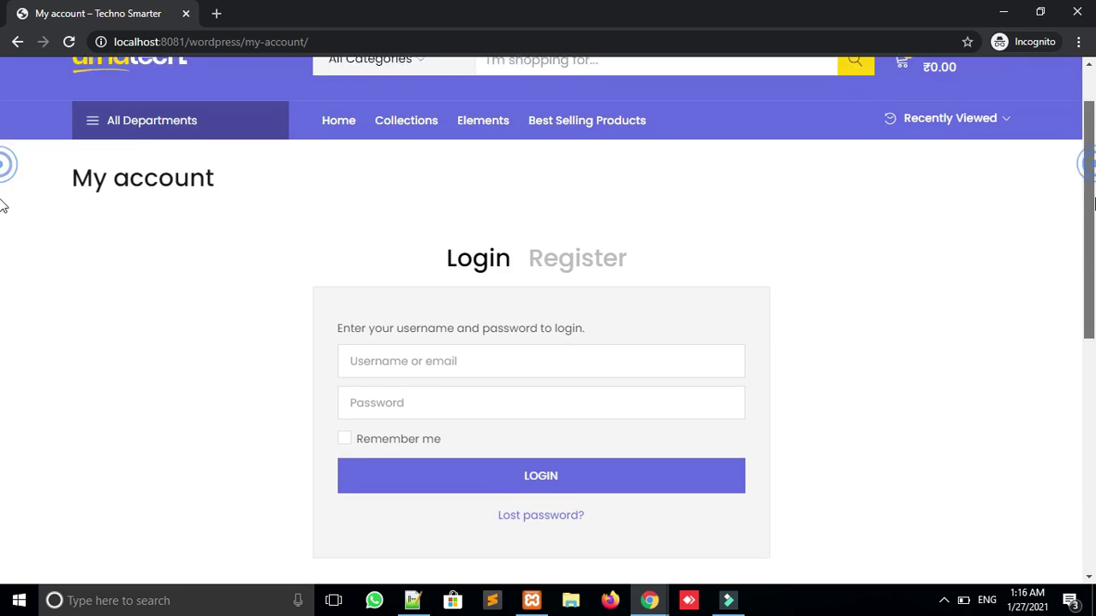
left_click(557, 254)
scroll(3, 271, "down", 3)
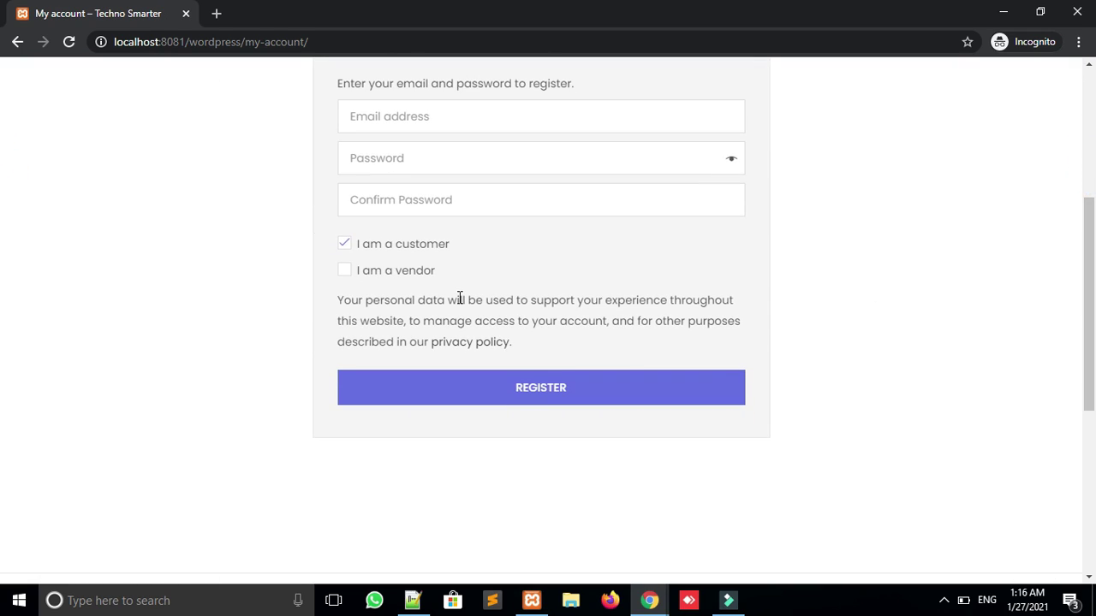
left_click(344, 272)
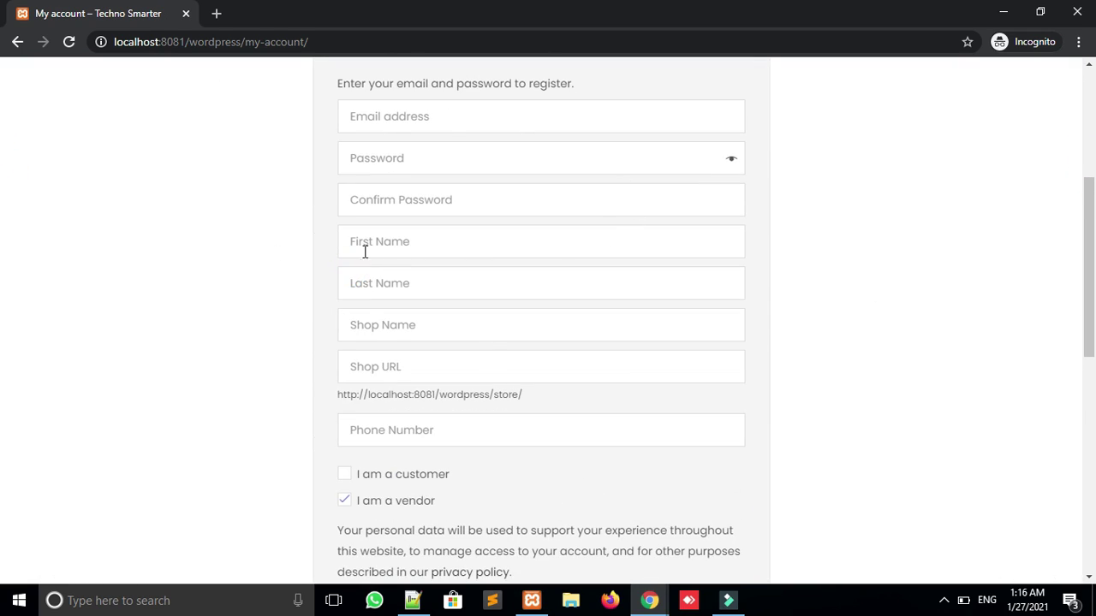
Examine the vendor registration form's fields, from email address and shop URL down to phone number and role choice
left_click(373, 129)
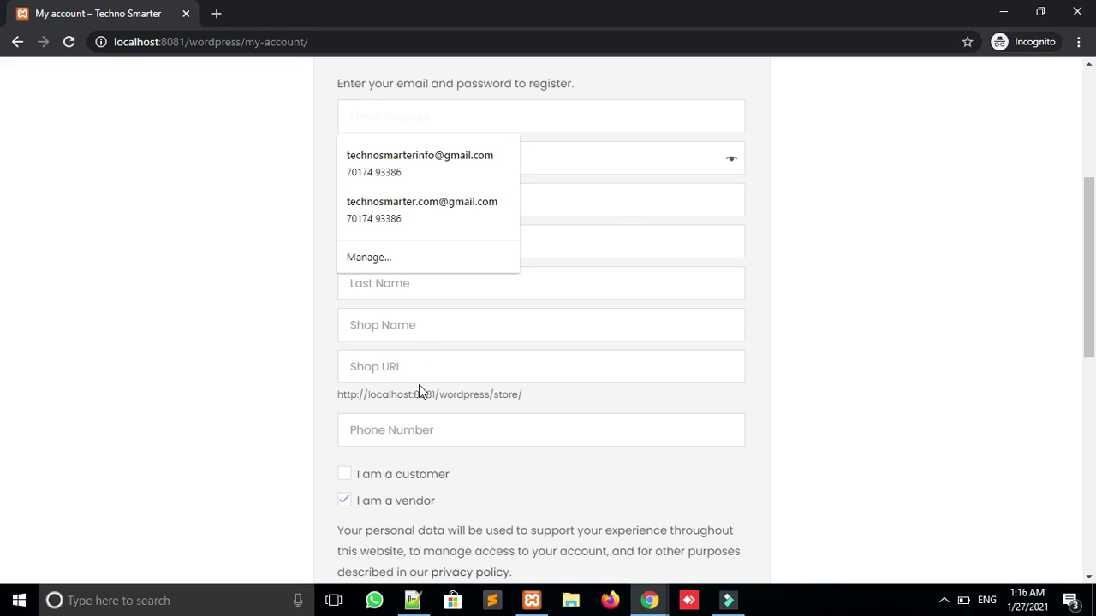
left_click(414, 363)
left_click(557, 305)
scroll(2, 342, "down", 3)
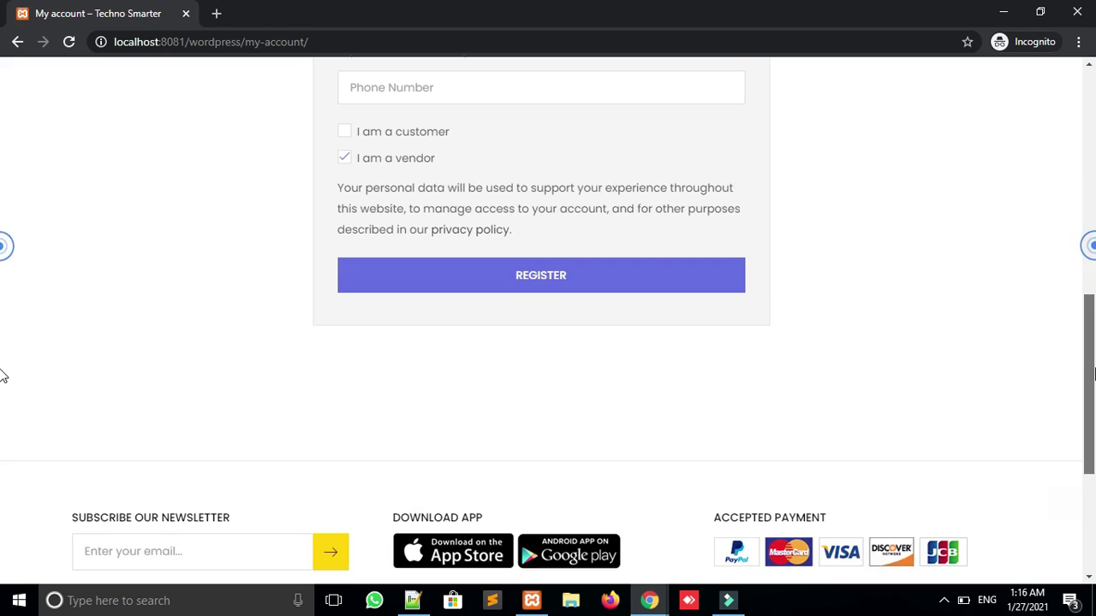
scroll(2, 300, "up", 3)
left_click_drag(1095, 250, 1095, 227)
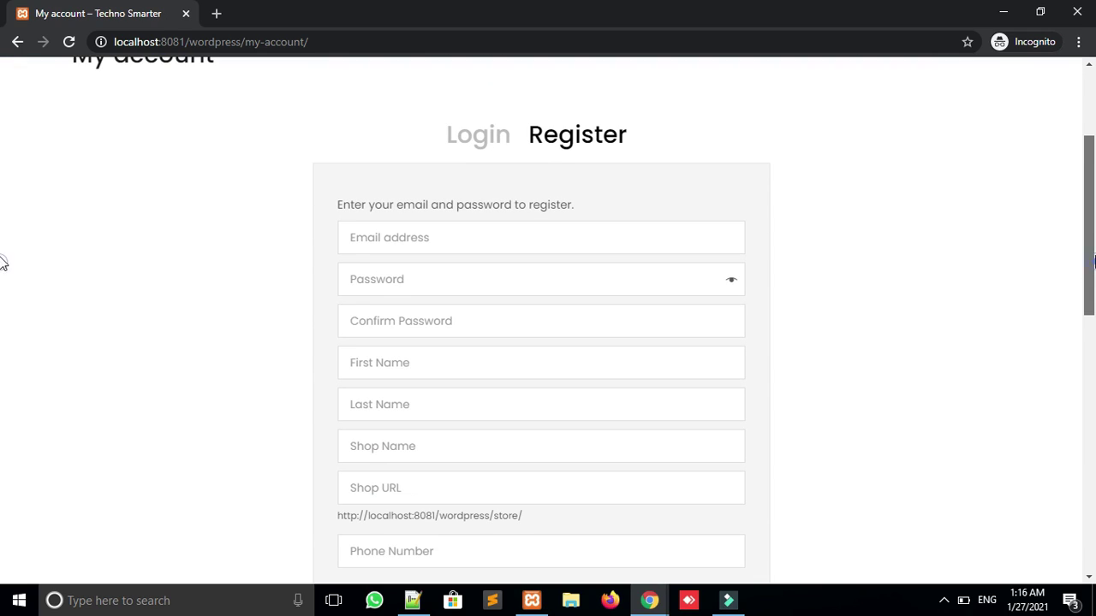
scroll(2, 269, "down", 2)
Return to the logged-in storefront window, open the Account page from the footer and go to the vendor dashboard
mouse_move(650, 600)
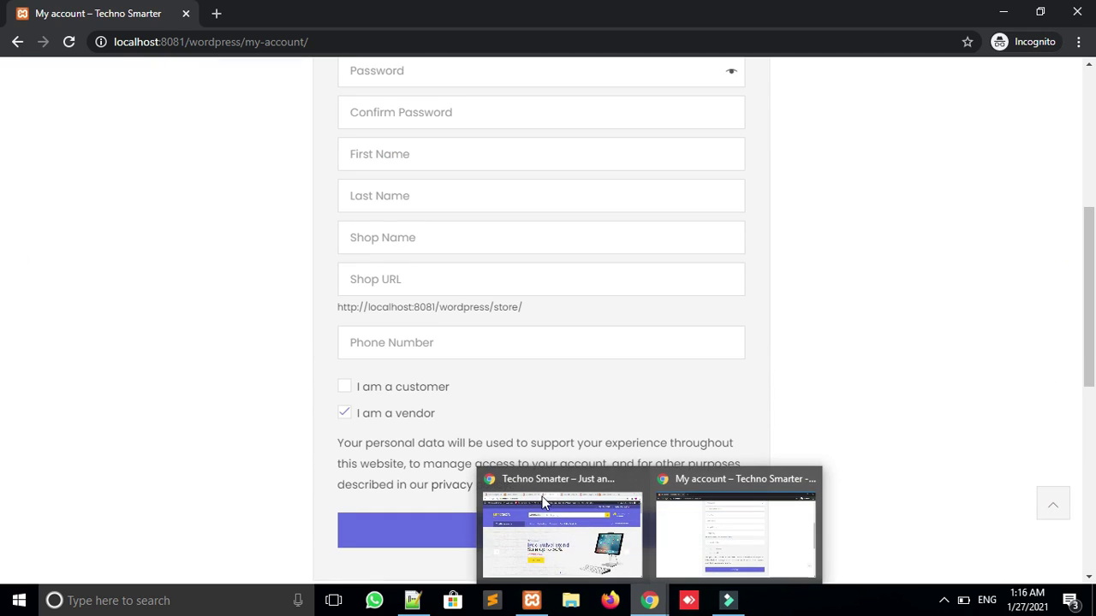
left_click(546, 523)
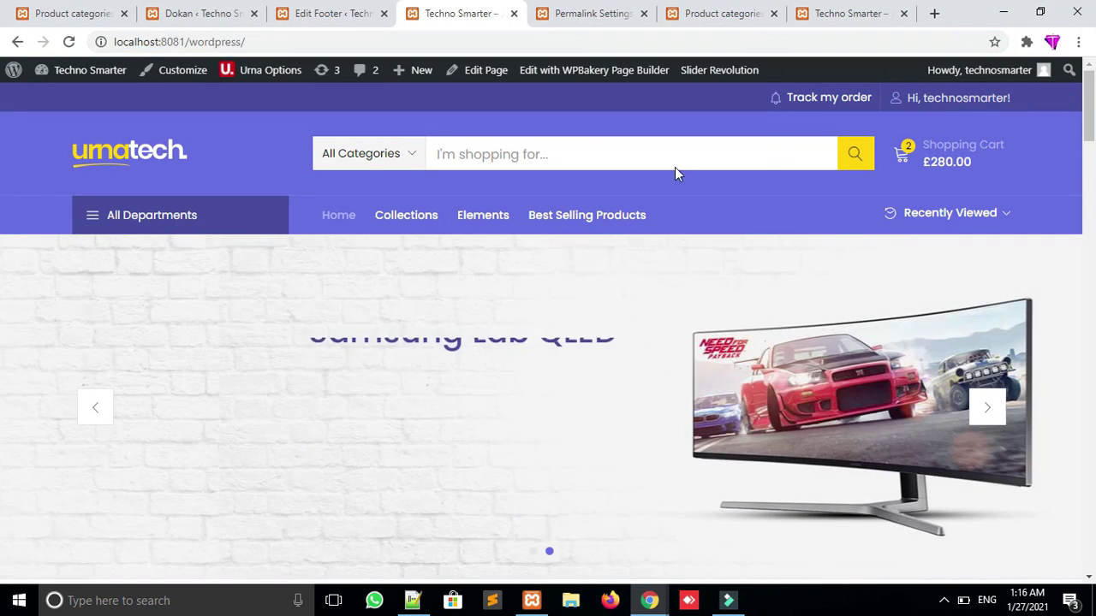
key("End")
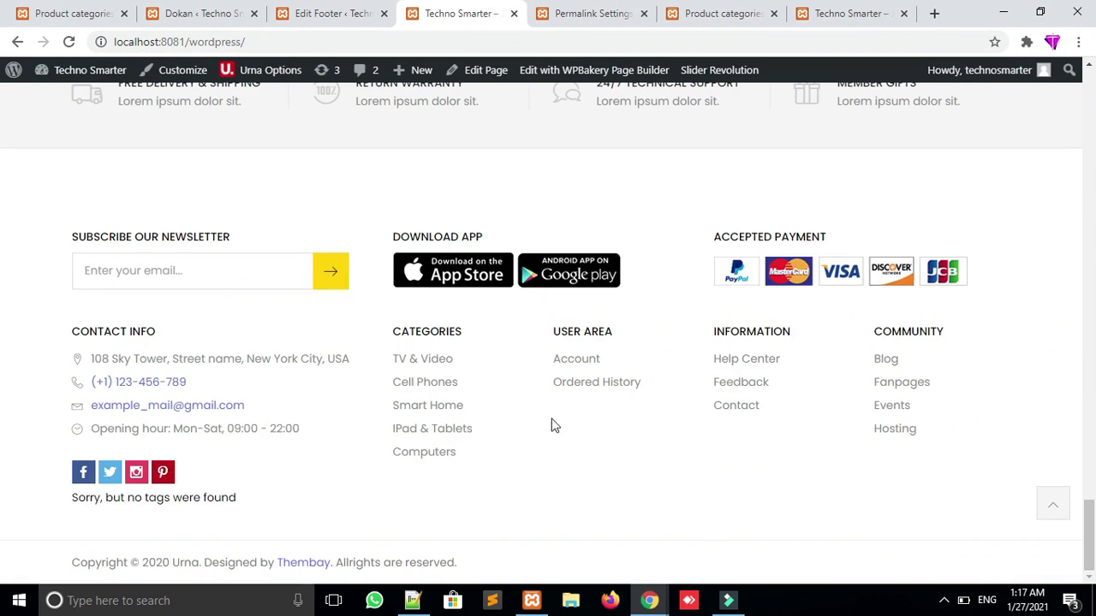
left_click(576, 367)
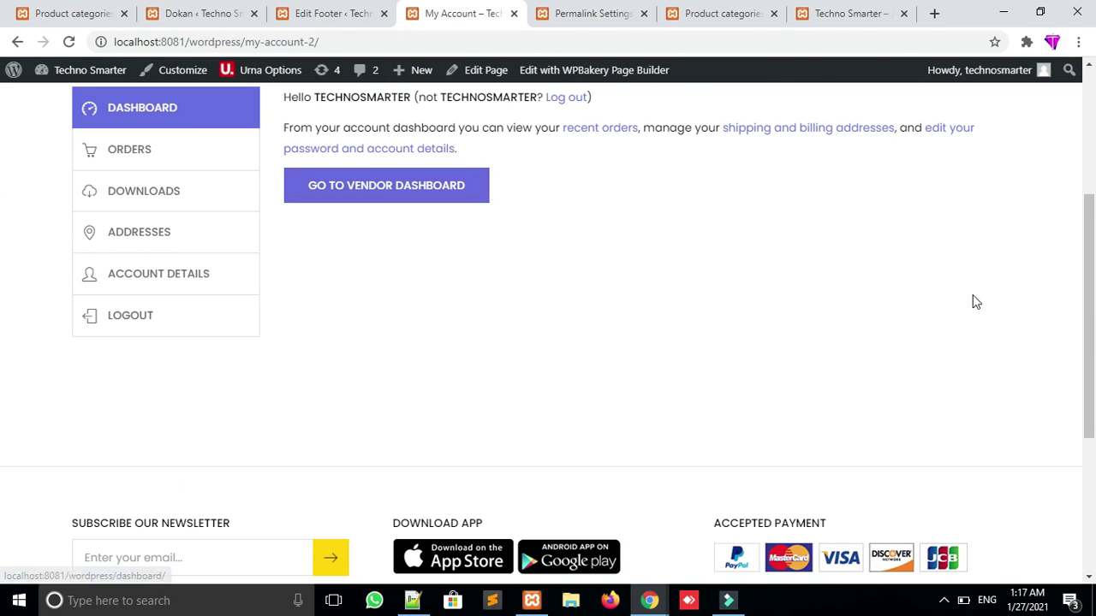
scroll(590, 284, "up", 2)
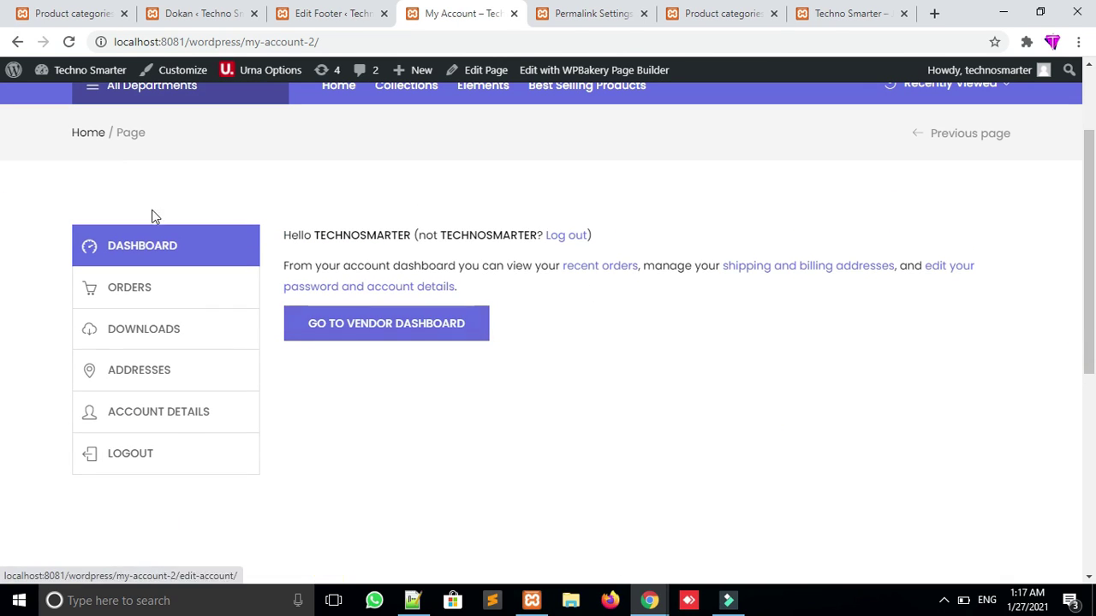
left_click(332, 333)
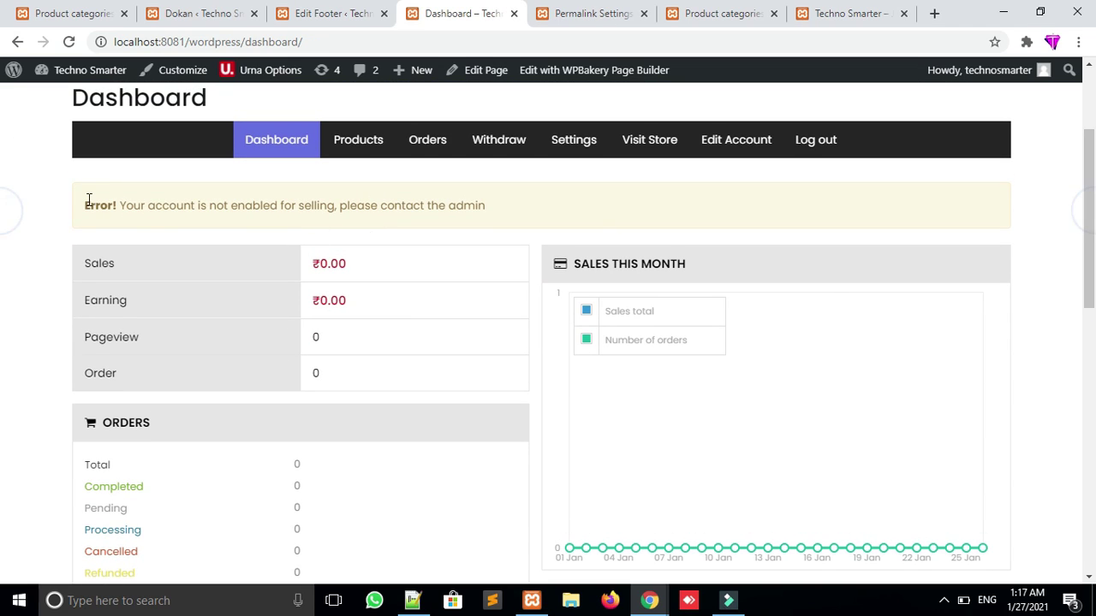
From the footer editing page in the WordPress admin, open the full user list and edit the admin account's profile
left_click(300, 10)
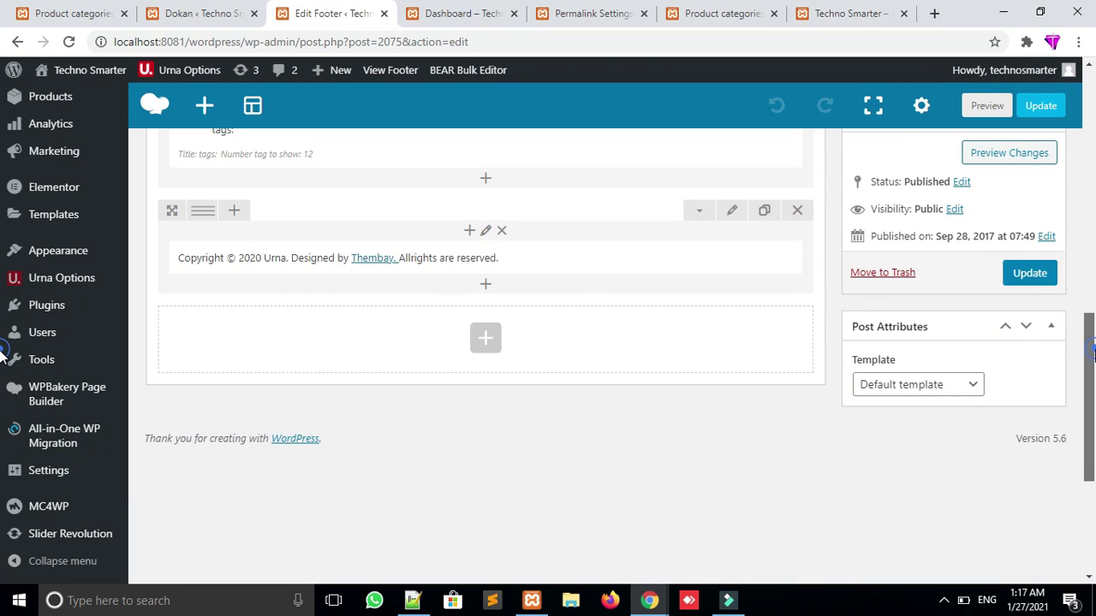
left_click_drag(1091, 351, 1090, 358)
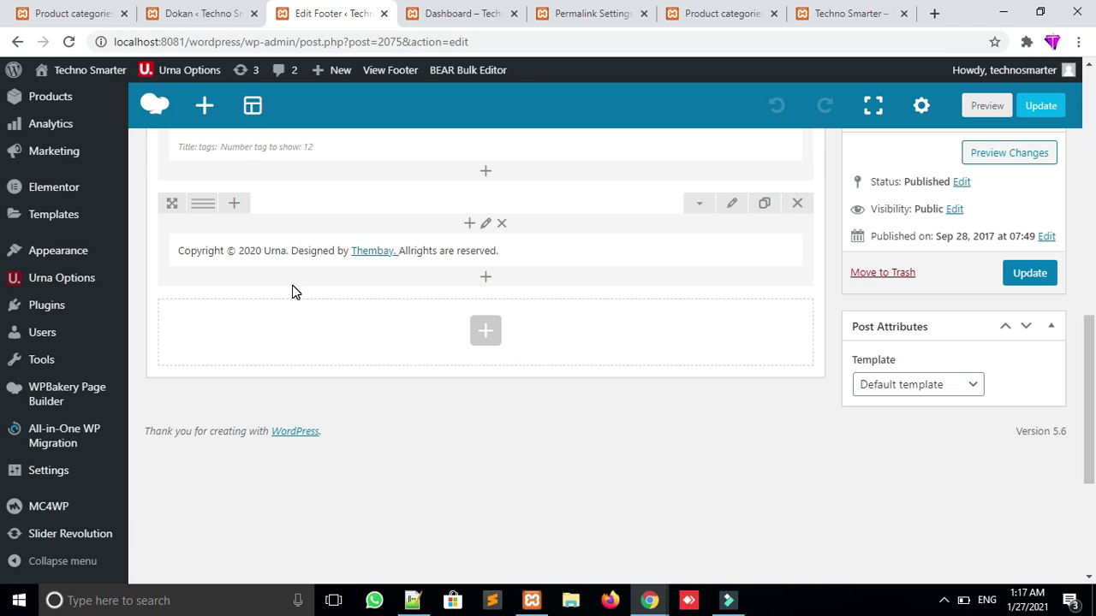
left_click_drag(1090, 343, 1090, 428)
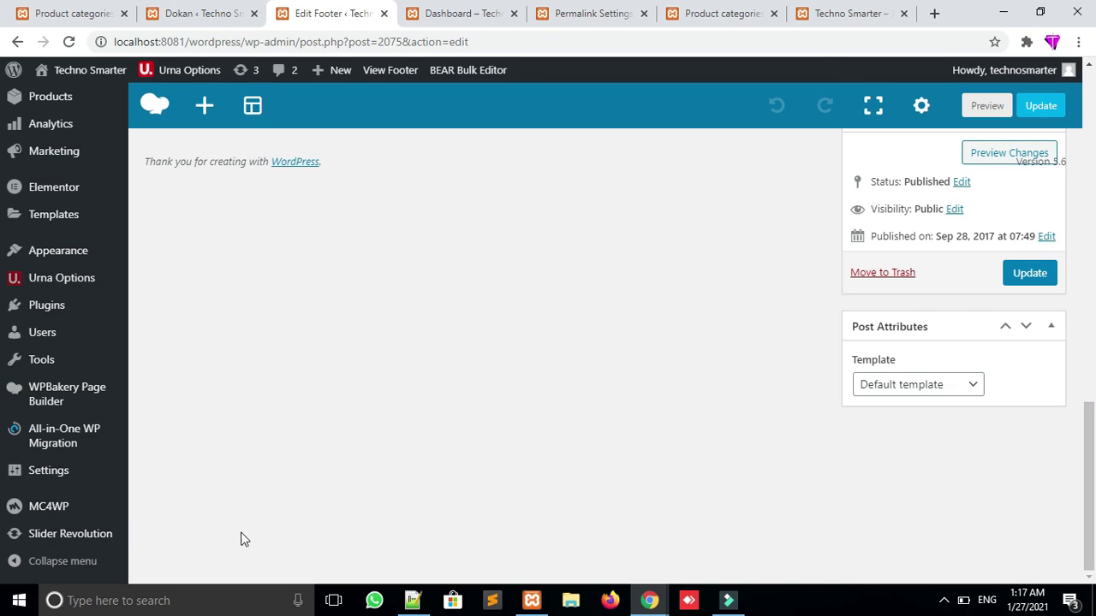
mouse_move(49, 484)
scroll(45, 338, "up", 5)
mouse_move(45, 338)
left_click(157, 341)
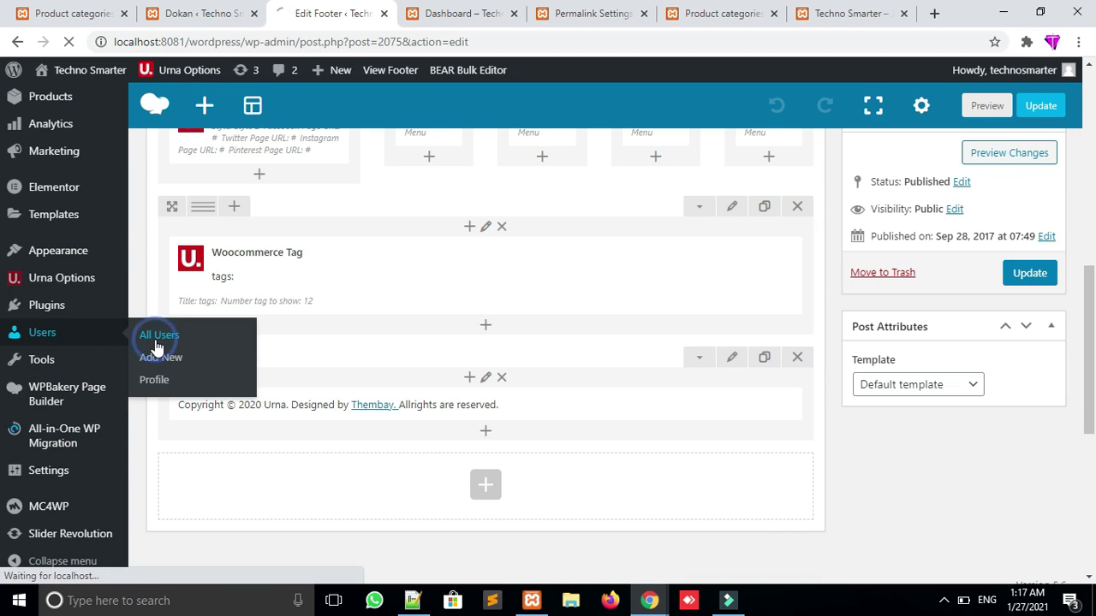
left_click(223, 314)
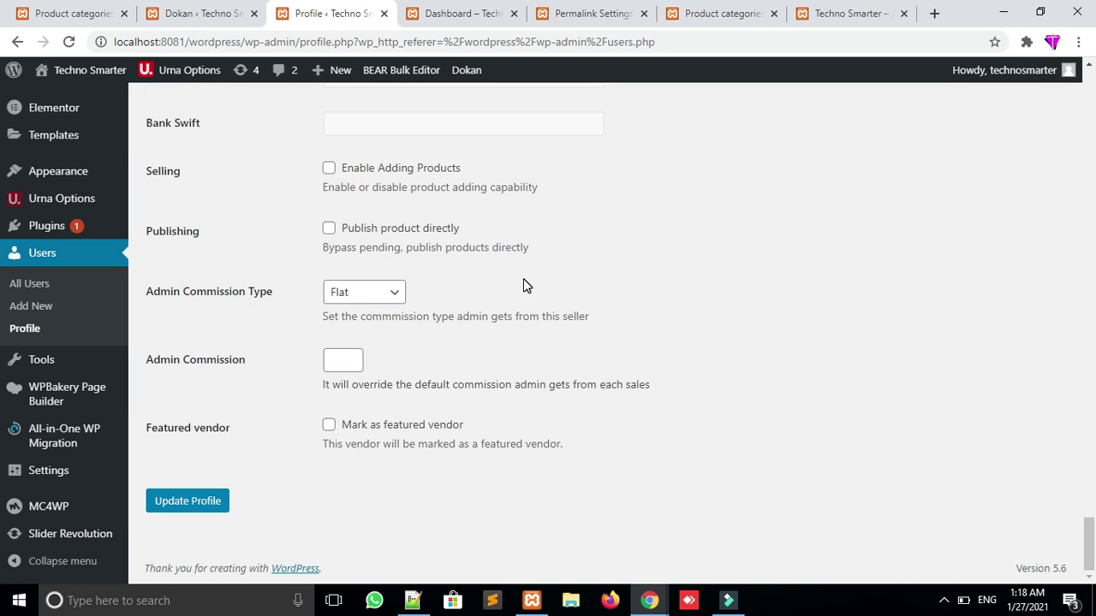
Enable adding products and publishing products directly for the admin's vendor profile, and update the profile
left_click(328, 172)
left_click(326, 237)
left_click(327, 237)
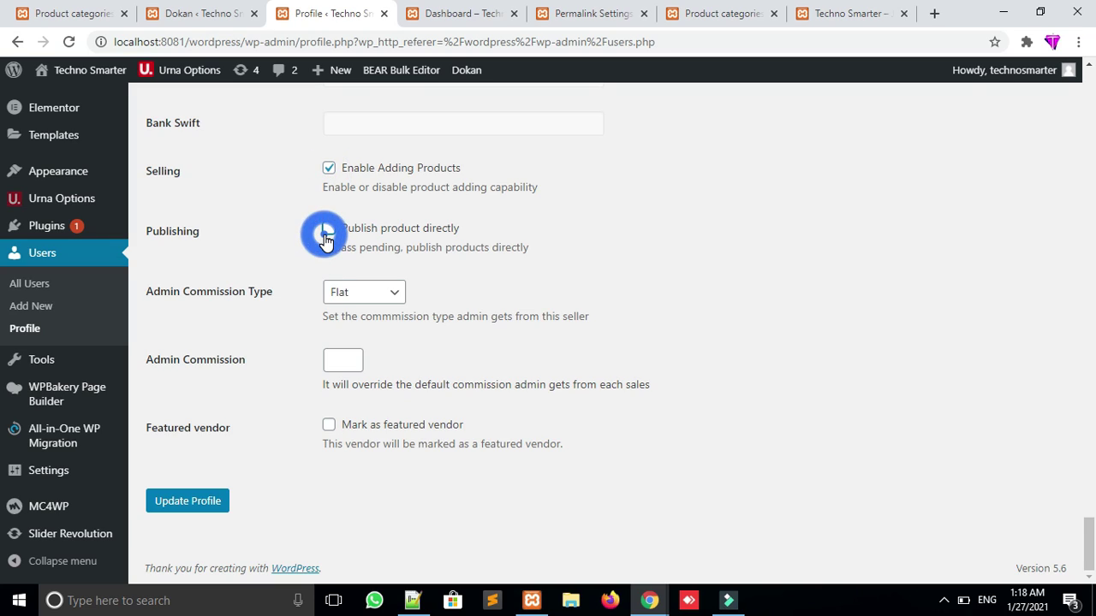
left_click(326, 237)
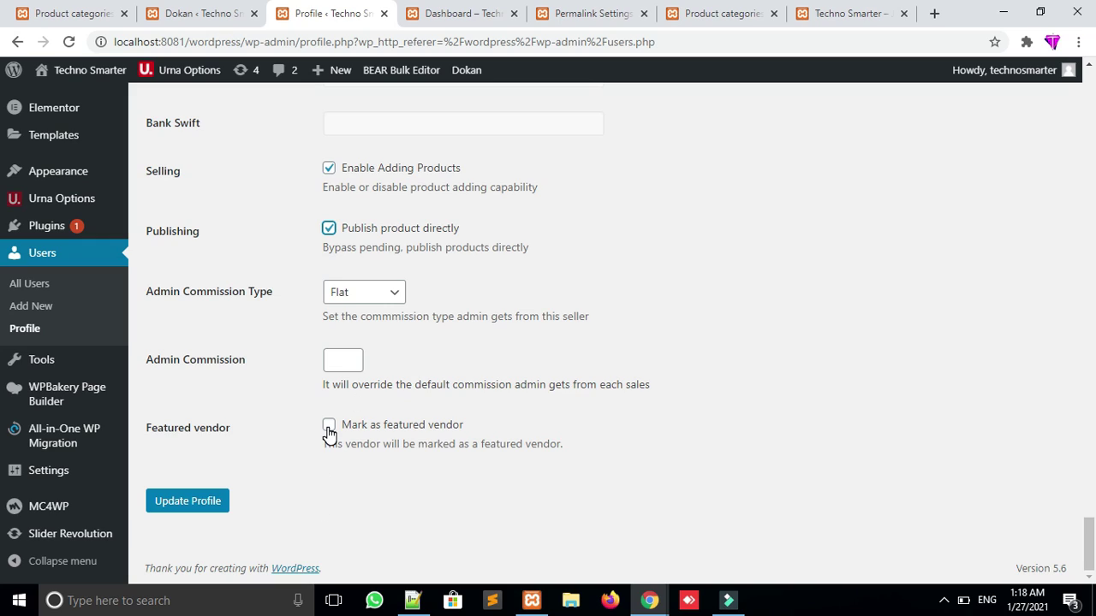
left_click(201, 509)
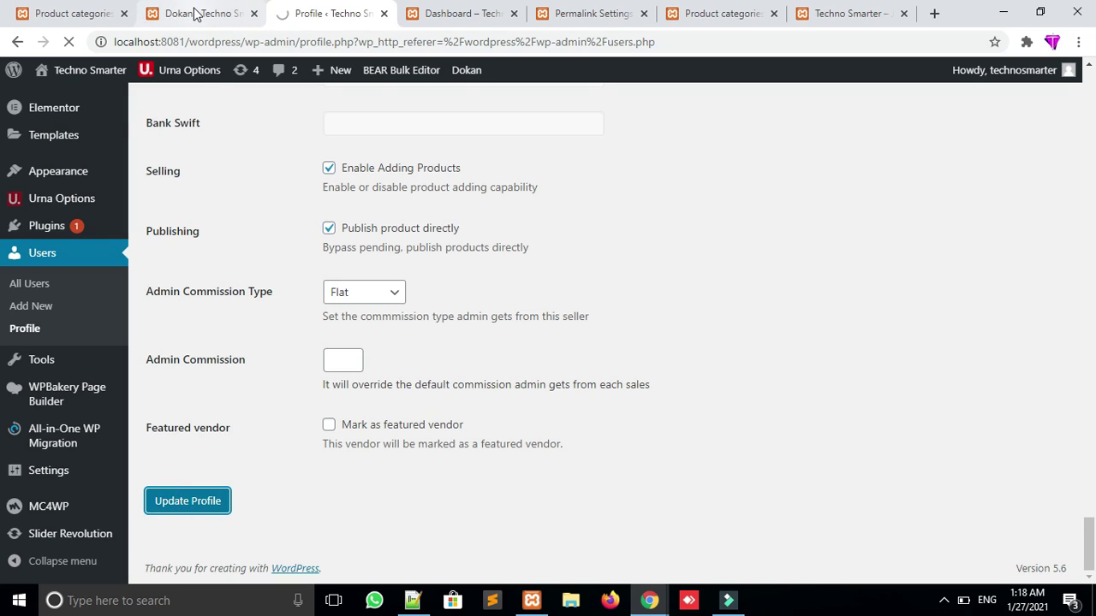
Review Dokan's General and Selling Options settings, including the option allowing newly registered vendors to add products
left_click(171, 12)
left_click(236, 214)
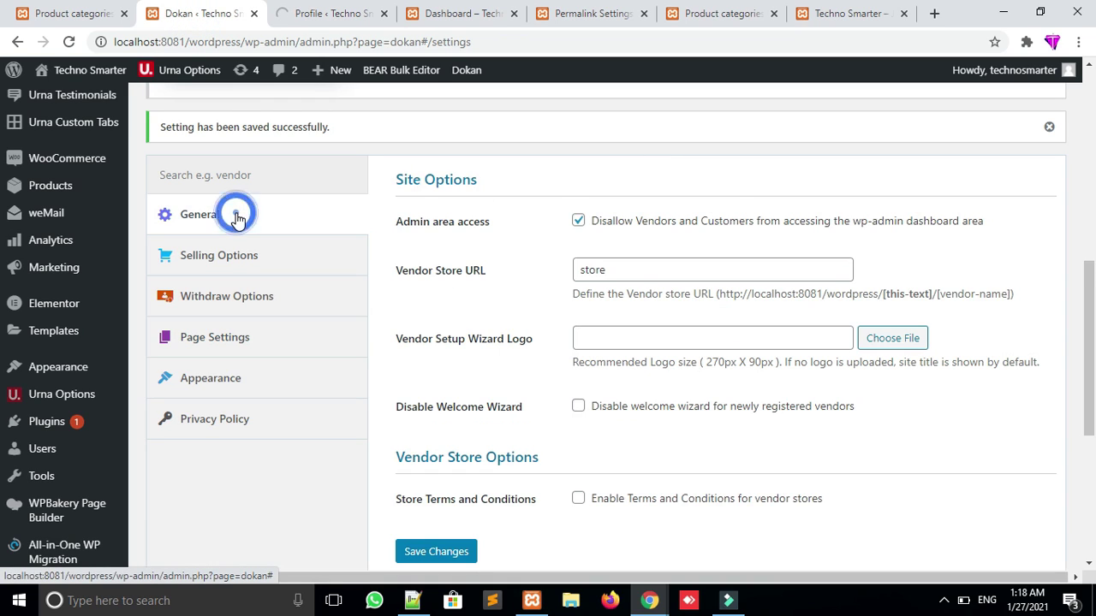
mouse_move(1093, 340)
left_mouse_down()
mouse_move(1094, 470)
mouse_move(1094, 333)
left_mouse_up()
left_click(224, 284)
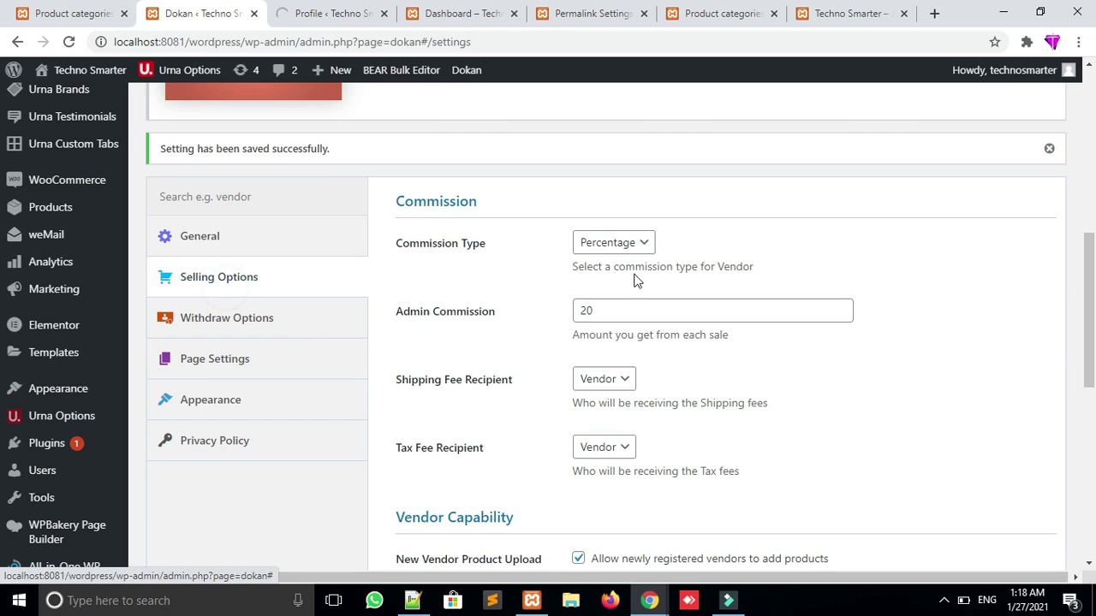
left_click(278, 232)
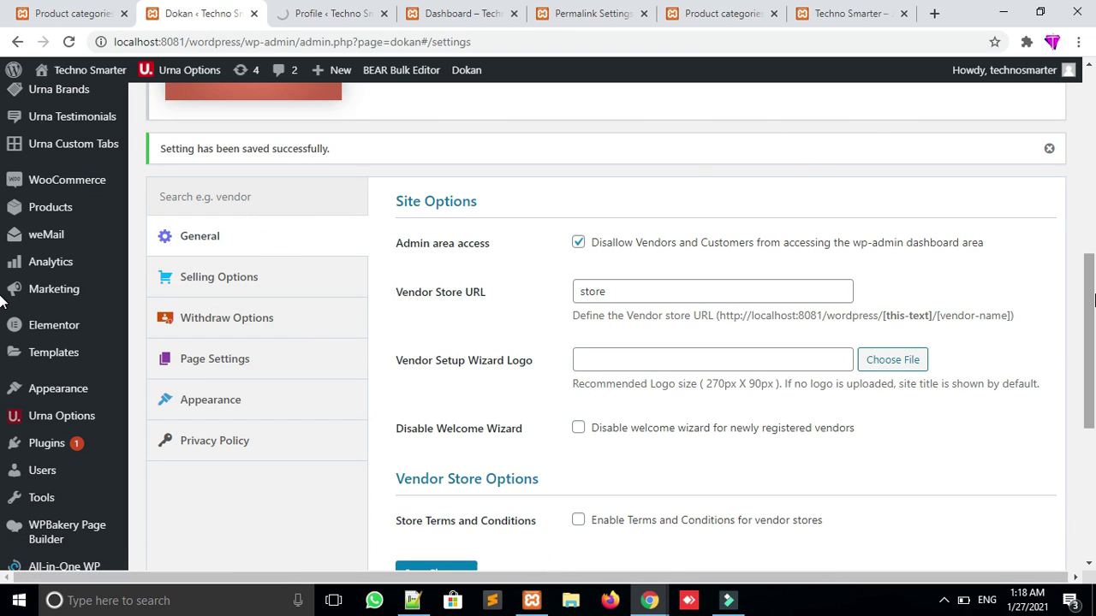
left_click_drag(1094, 298, 1094, 352)
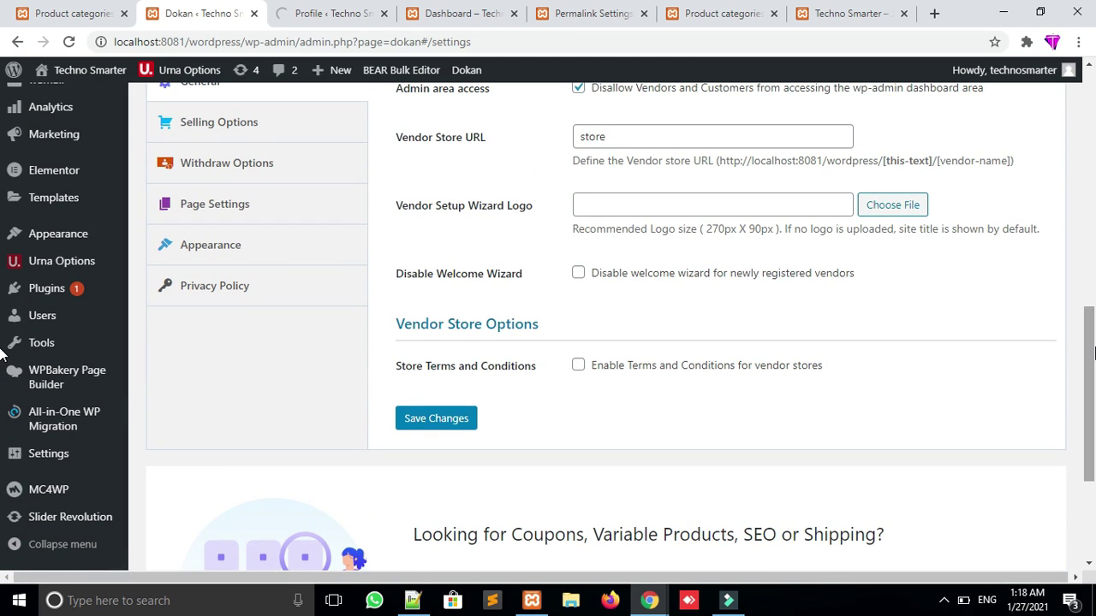
left_click(218, 121)
scroll(642, 354, "down", 2)
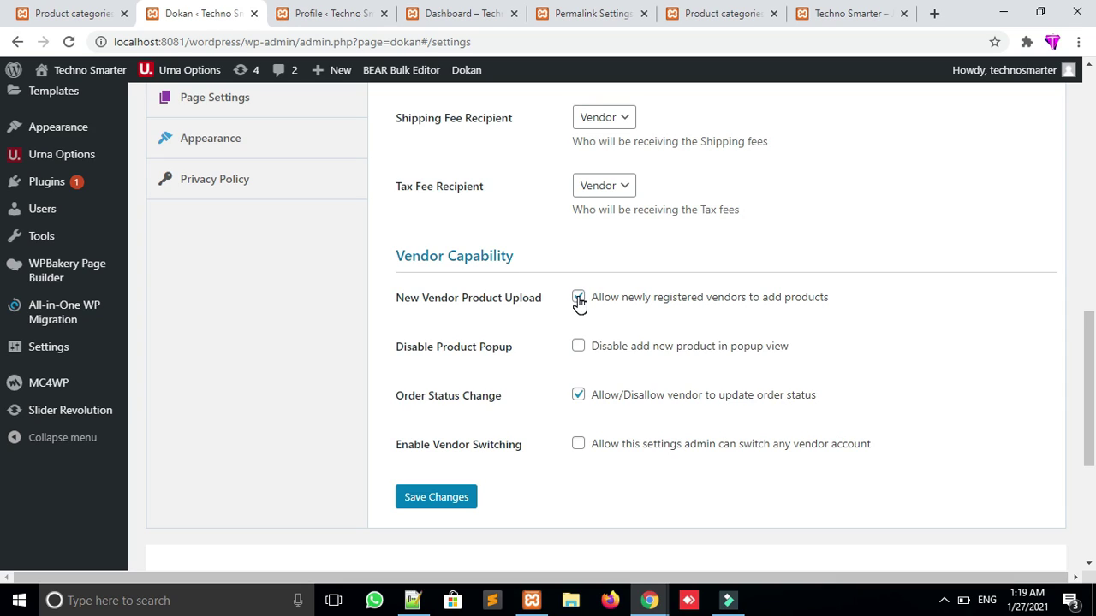
Reload the storefront's vendor dashboard and review its notices, navigation, and sales, orders and products summaries
left_click(494, 7)
left_click(599, 10)
left_click(407, 10)
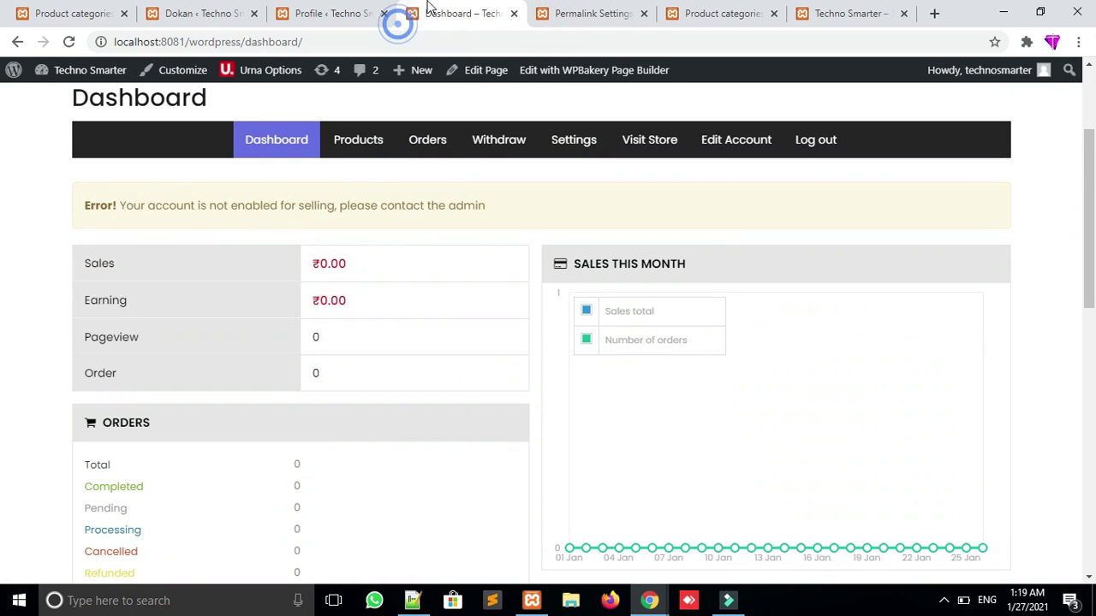
left_click(423, 35)
key("Return")
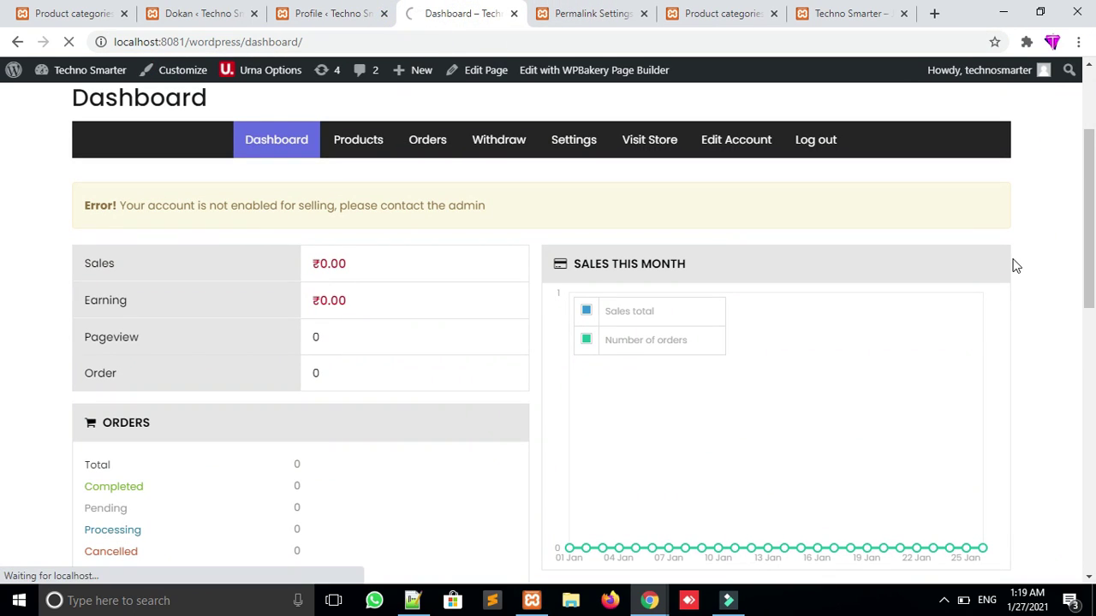
left_click_drag(1093, 248, 1094, 174)
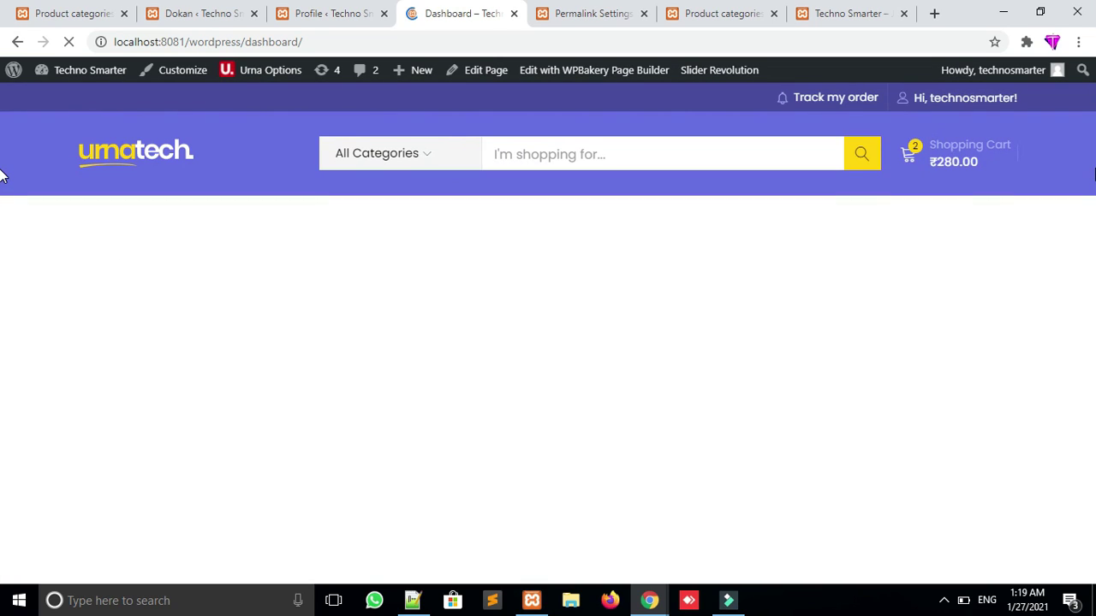
left_click_drag(1094, 175, 1093, 224)
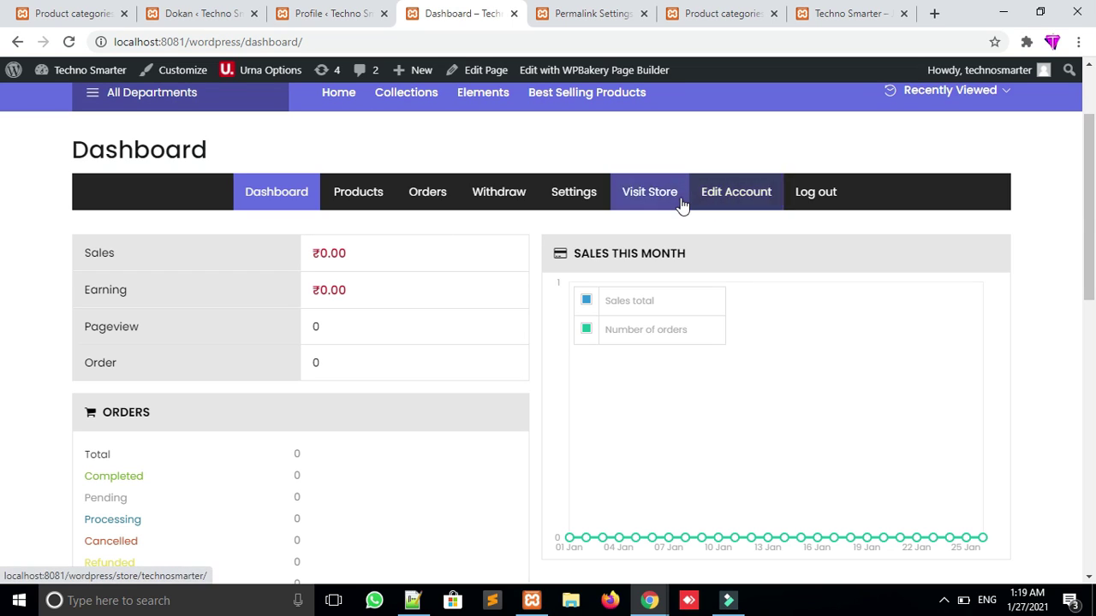
scroll(2, 289, "down", 4)
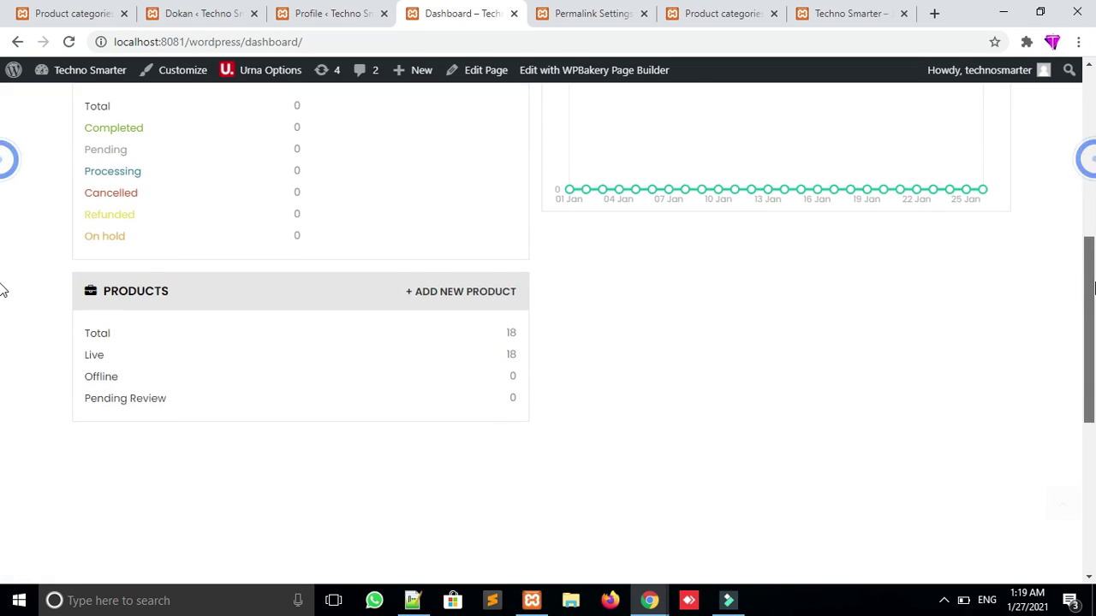
Open the product list in the vendor dashboard and look through its filters and listed products
scroll(893, 178, "up", 4)
left_click(353, 153)
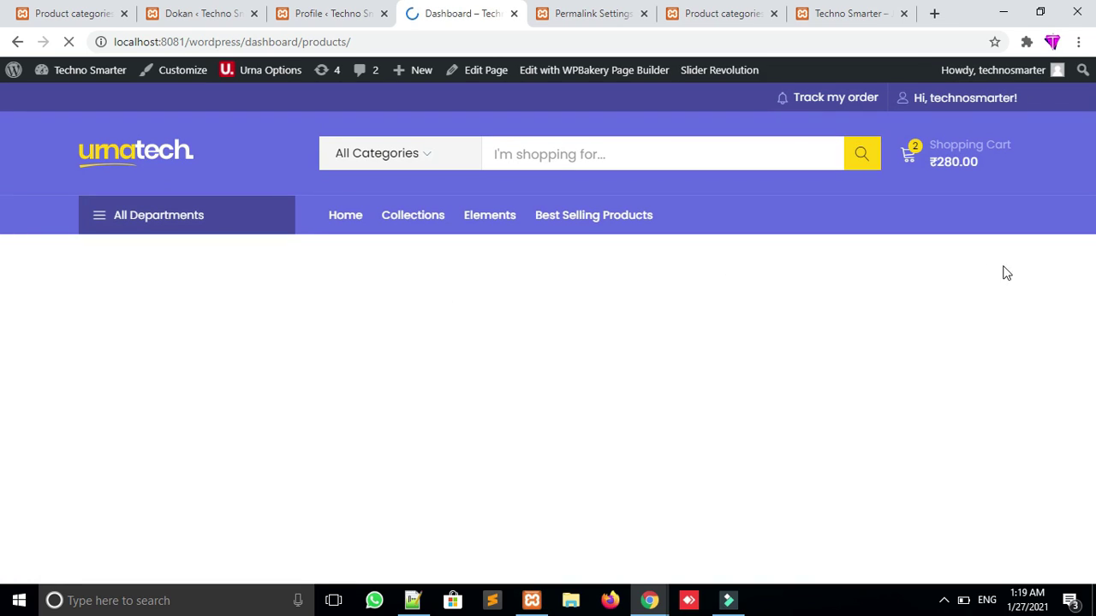
scroll(1030, 308, "down", 3)
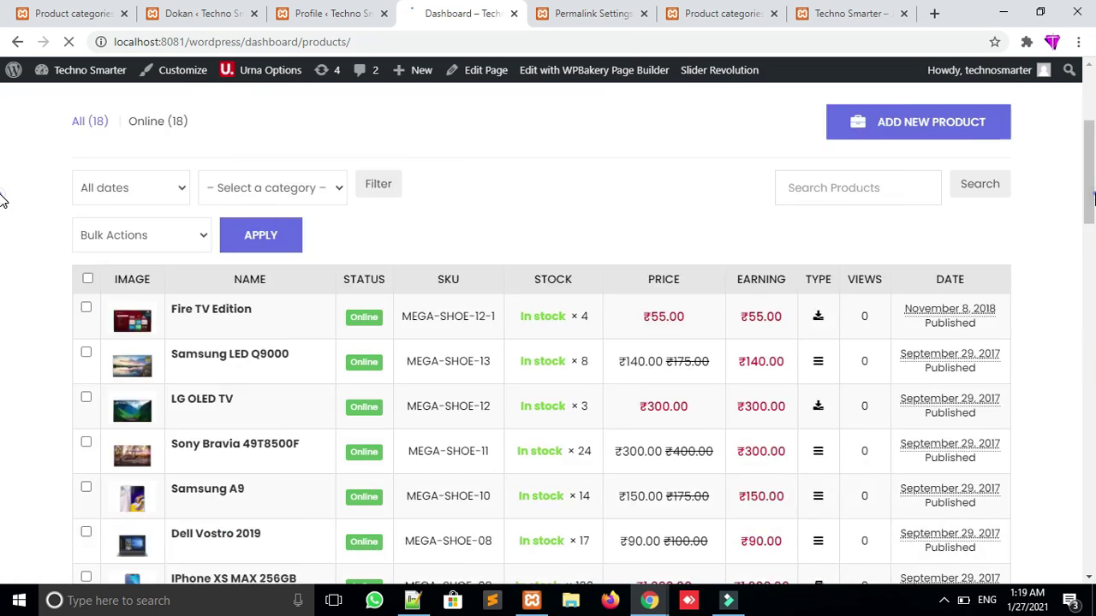
left_click_drag(1092, 198, 1093, 245)
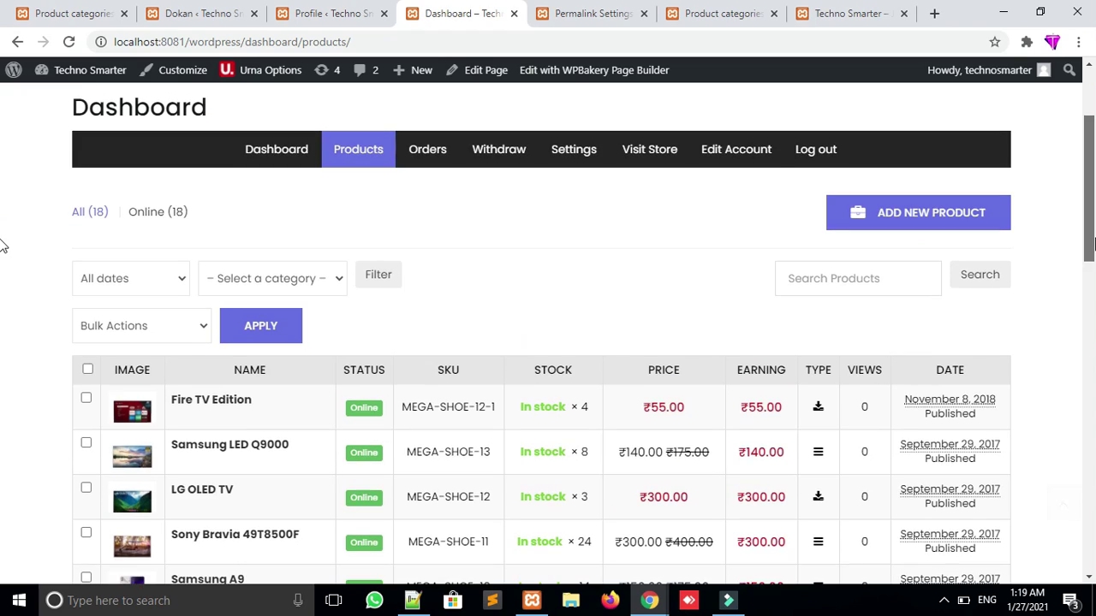
Open the vendor dashboard's Add New Product form, review its fields, and close it without creating a product
left_click(950, 220)
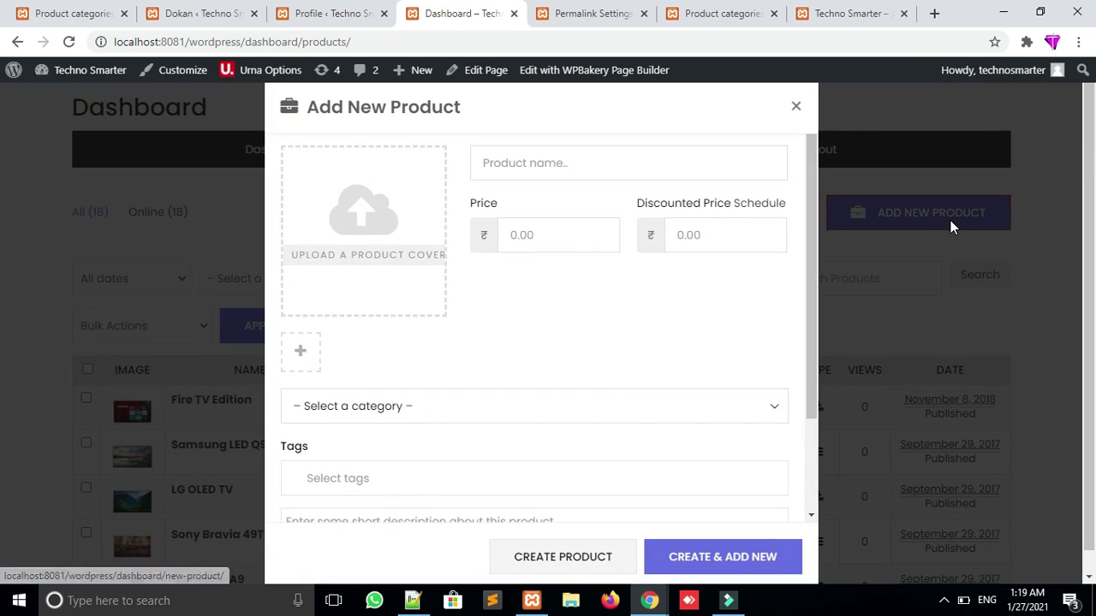
scroll(801, 221, "down", 2)
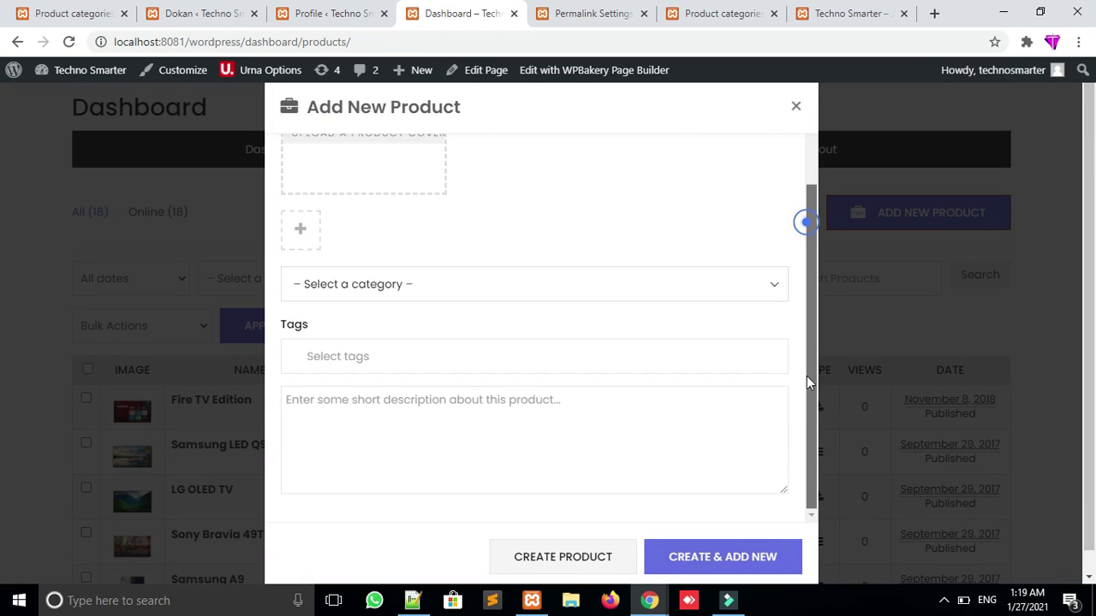
left_click(796, 107)
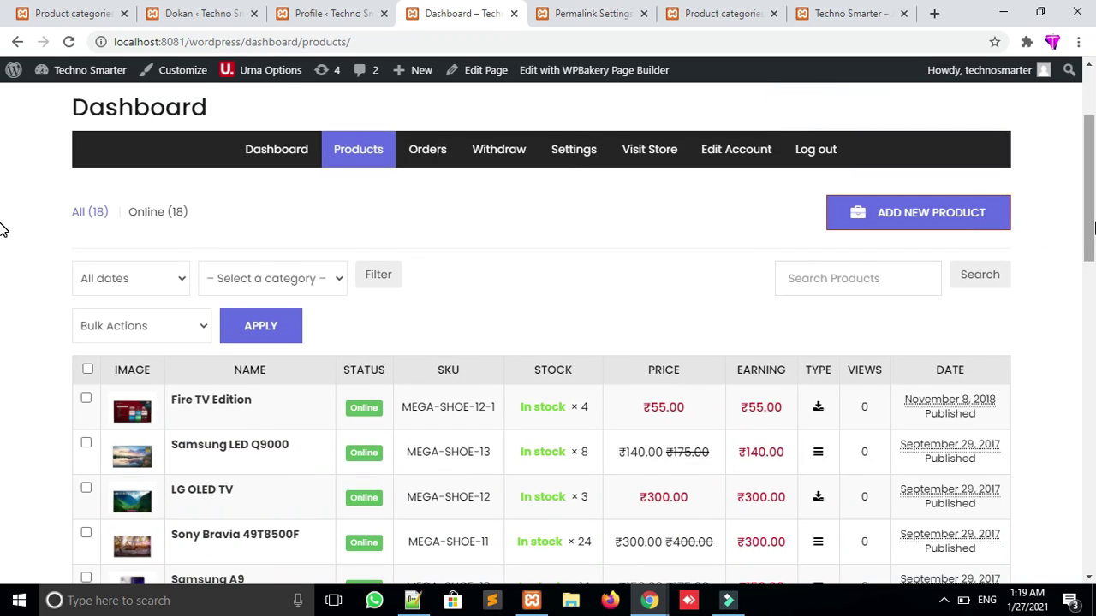
scroll(2, 249, "down", 2)
scroll(1064, 218, "up", 2)
Close the vendor dashboard, Permalink Settings and duplicate Product categories pages, leaving the storefront home page in view
left_click(328, 13)
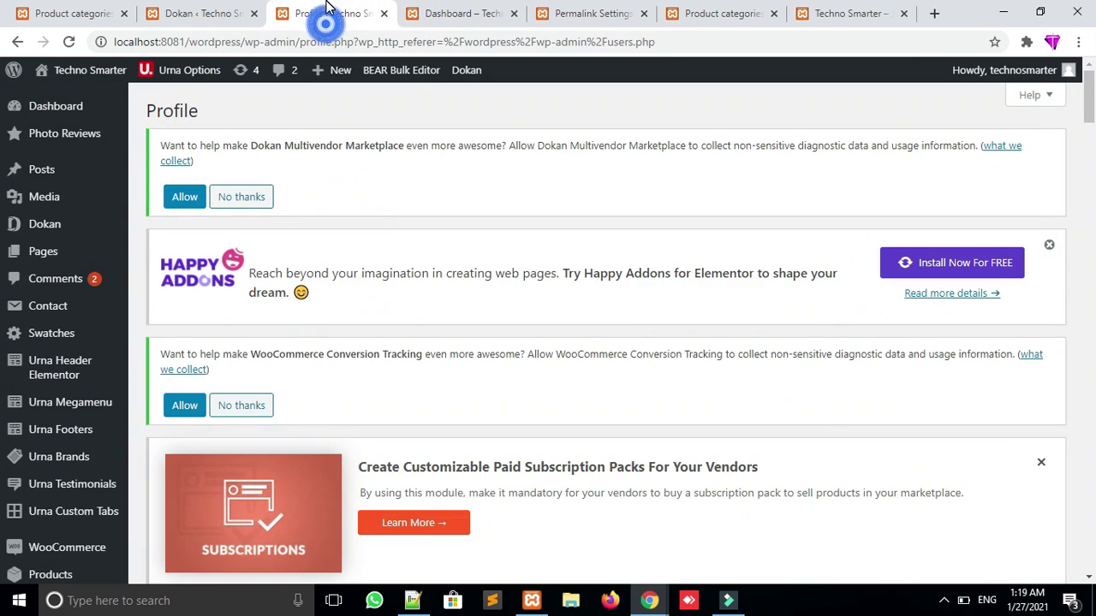
left_click(480, 11)
left_click(514, 14)
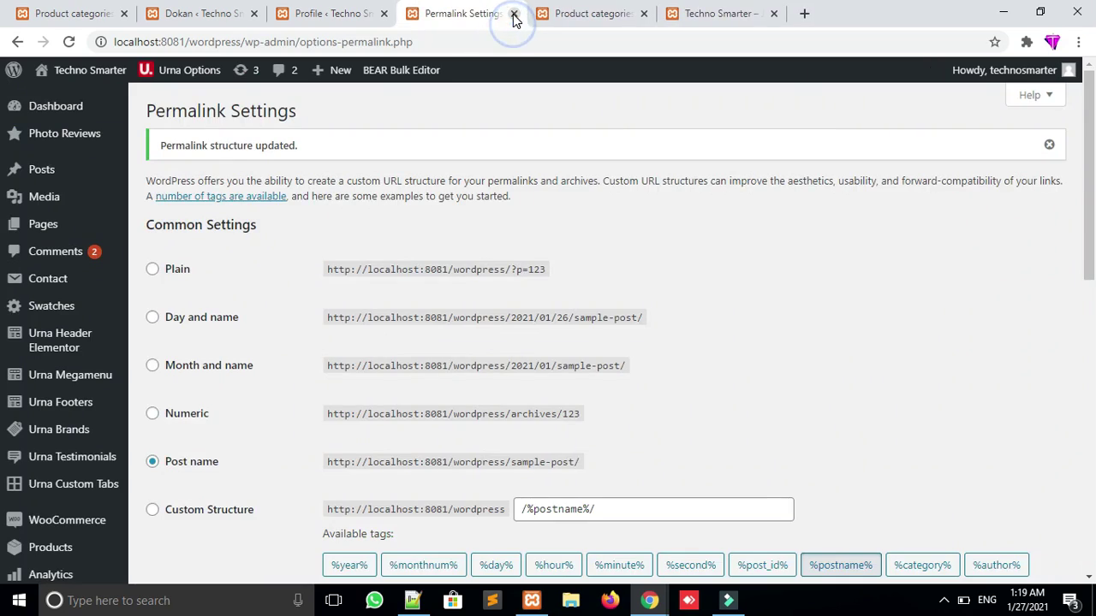
left_click(514, 14)
left_click(513, 13)
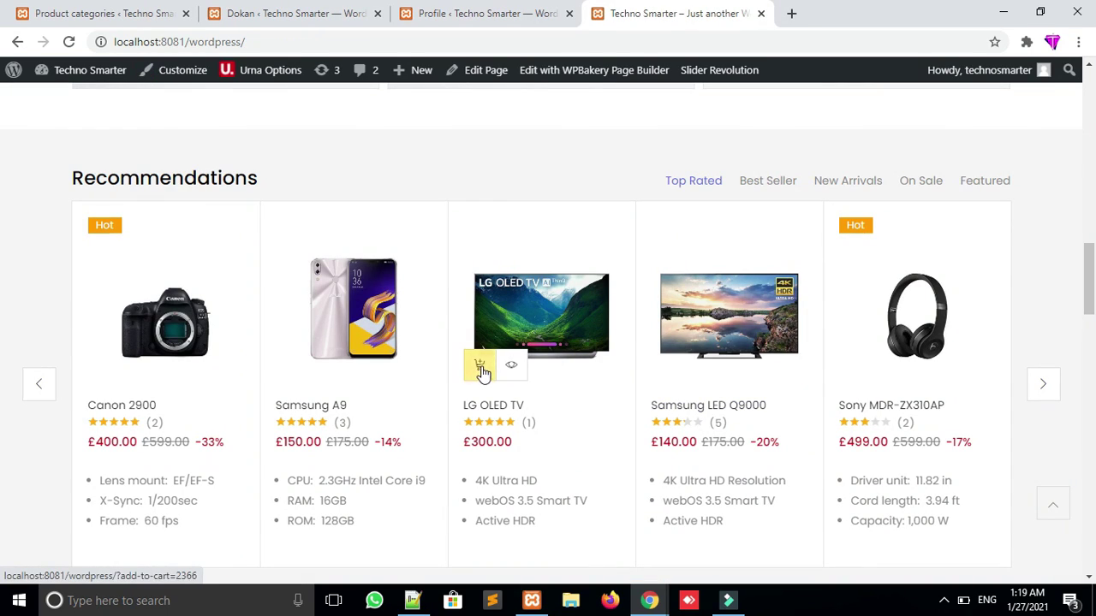
Add the LG OLED TV from Recommendations to the shopping cart and proceed to the checkout form with its payment section
left_click(470, 372)
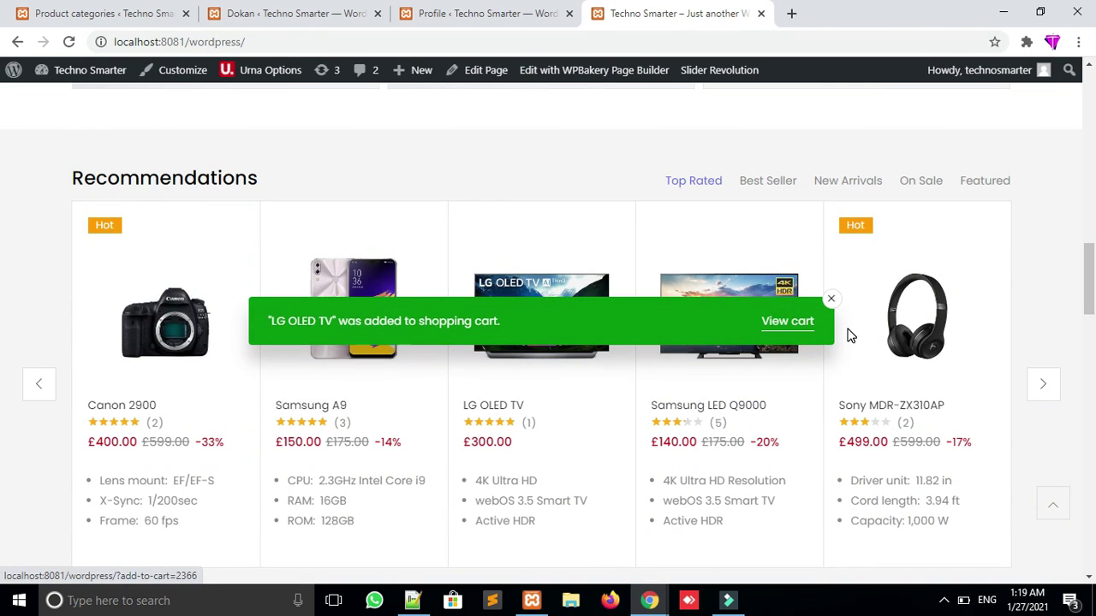
left_click(803, 329)
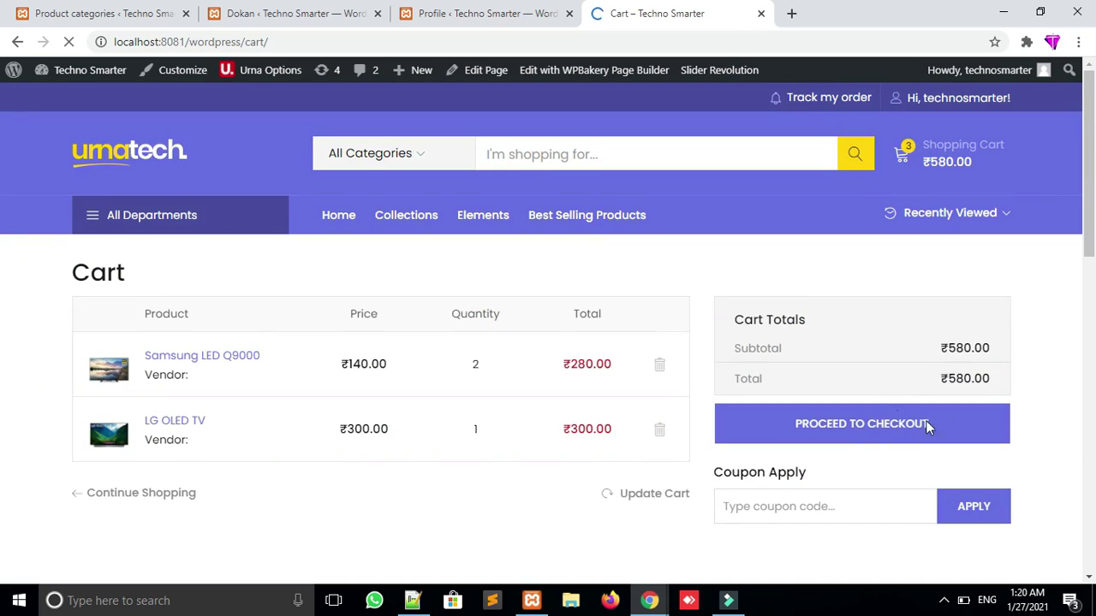
left_click(868, 428)
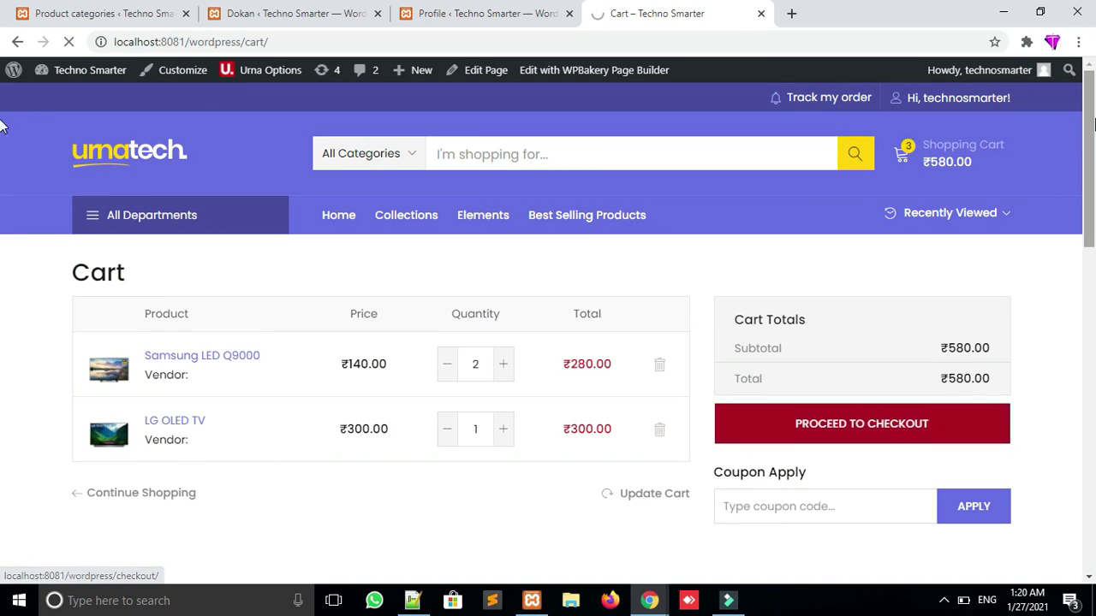
scroll(3, 130, "down", 1)
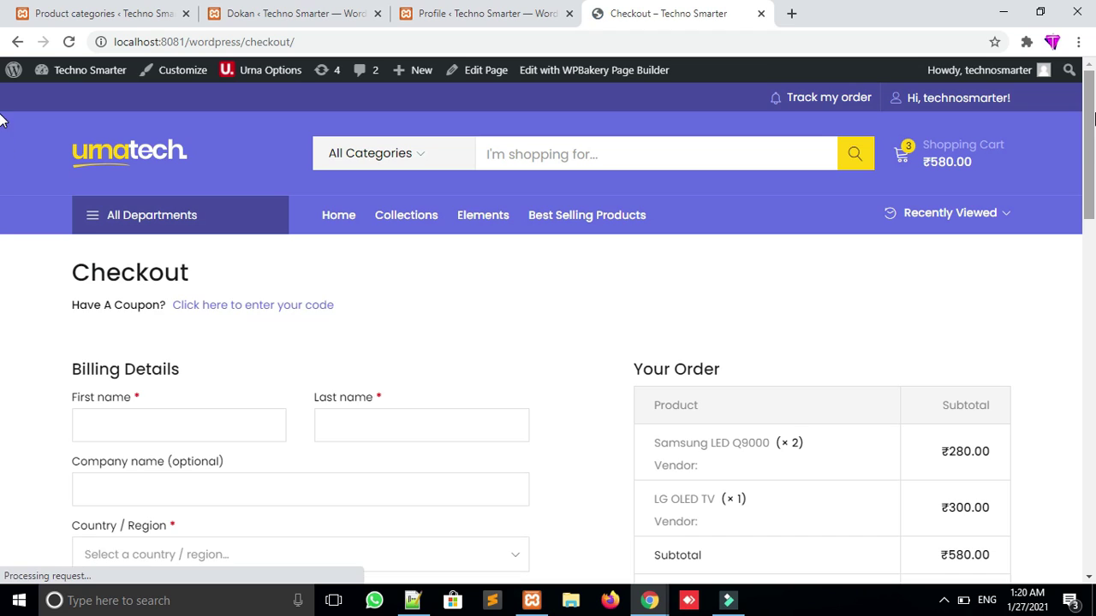
left_click_drag(1093, 152, 1093, 265)
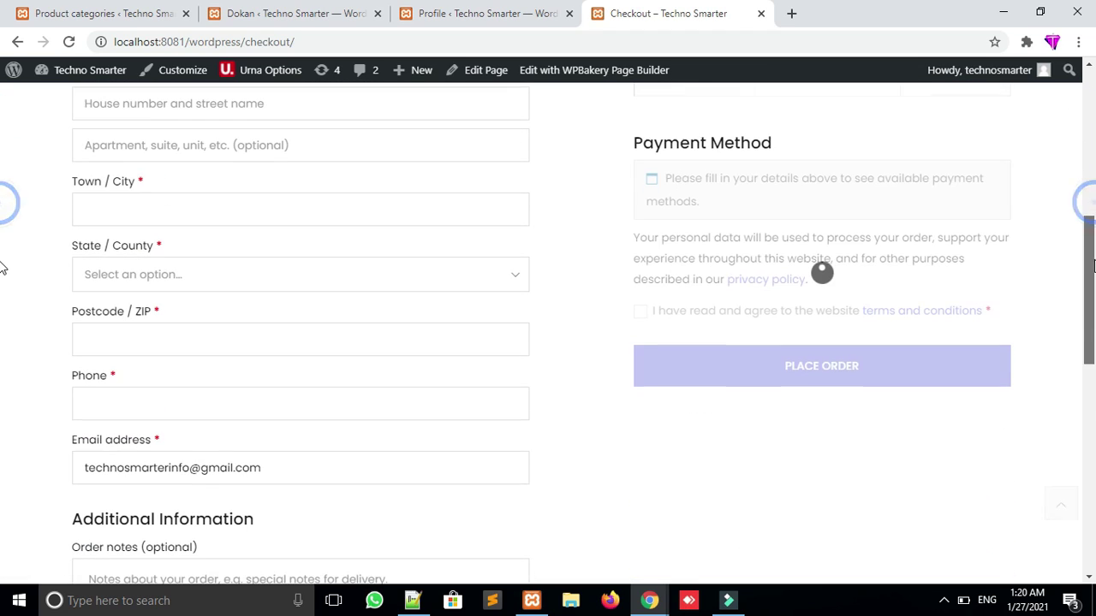
scroll(788, 188, "up", 1)
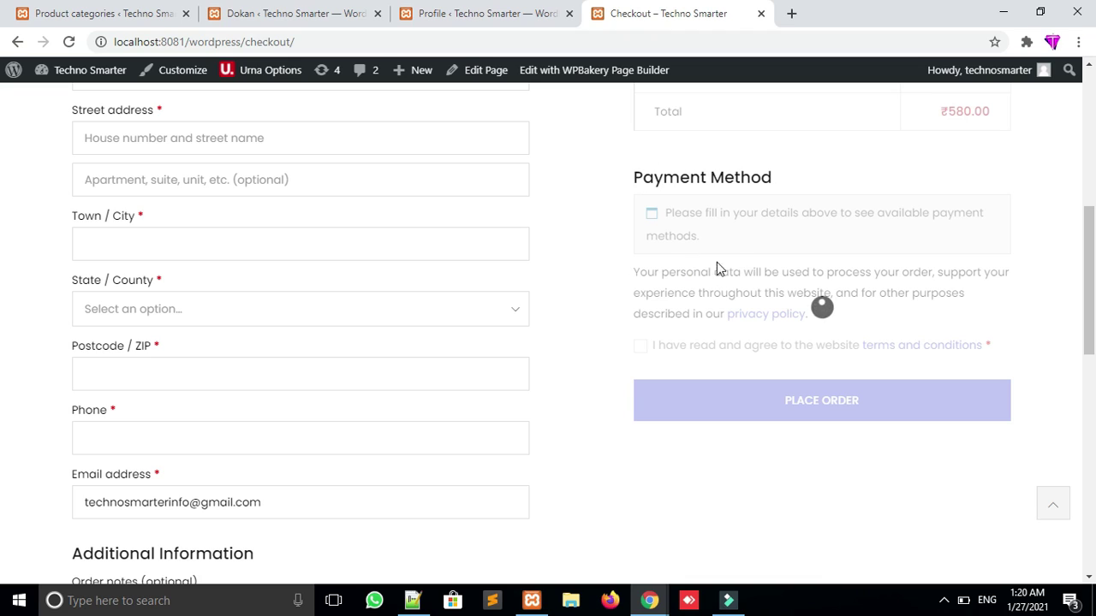
Load the WooCommerce settings from the product categories page and recheck the storefront checkout's Payment Method section
left_click(75, 12)
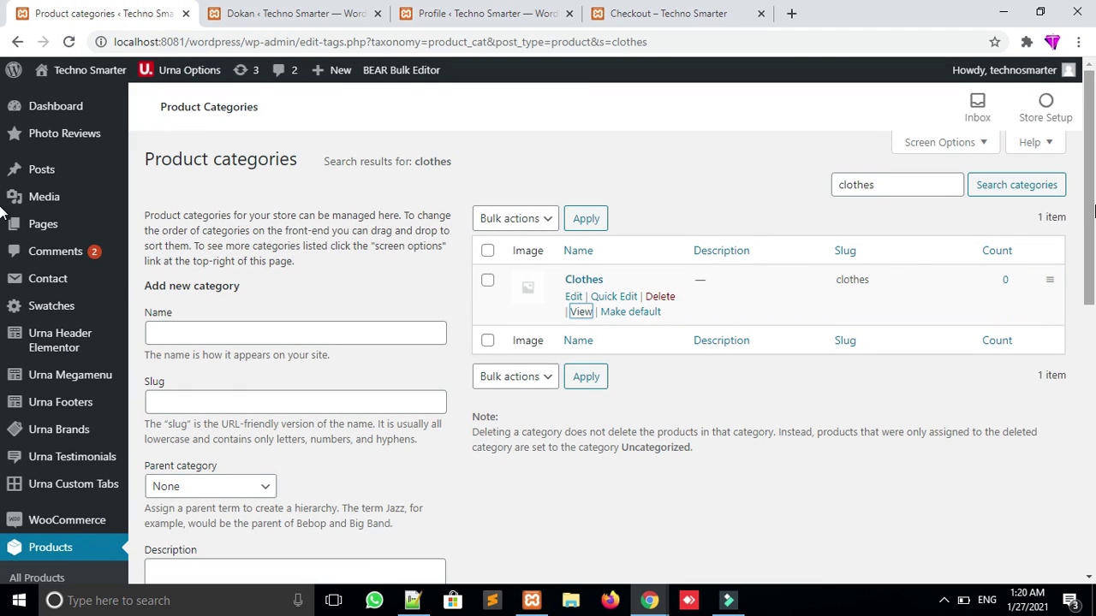
left_click_drag(1088, 206, 1092, 282)
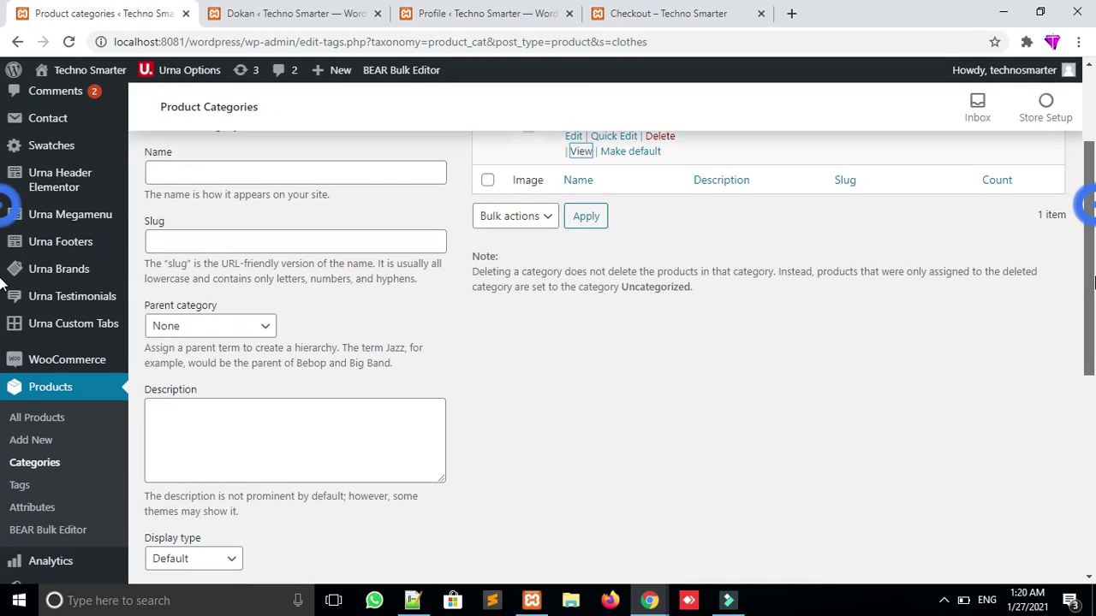
mouse_move(43, 377)
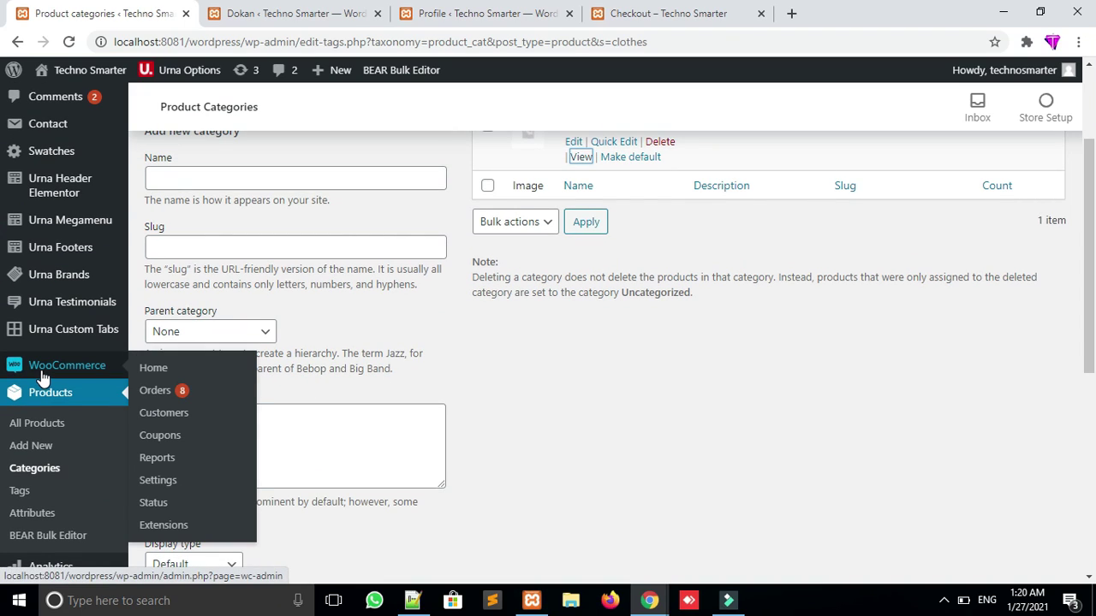
left_click(158, 483)
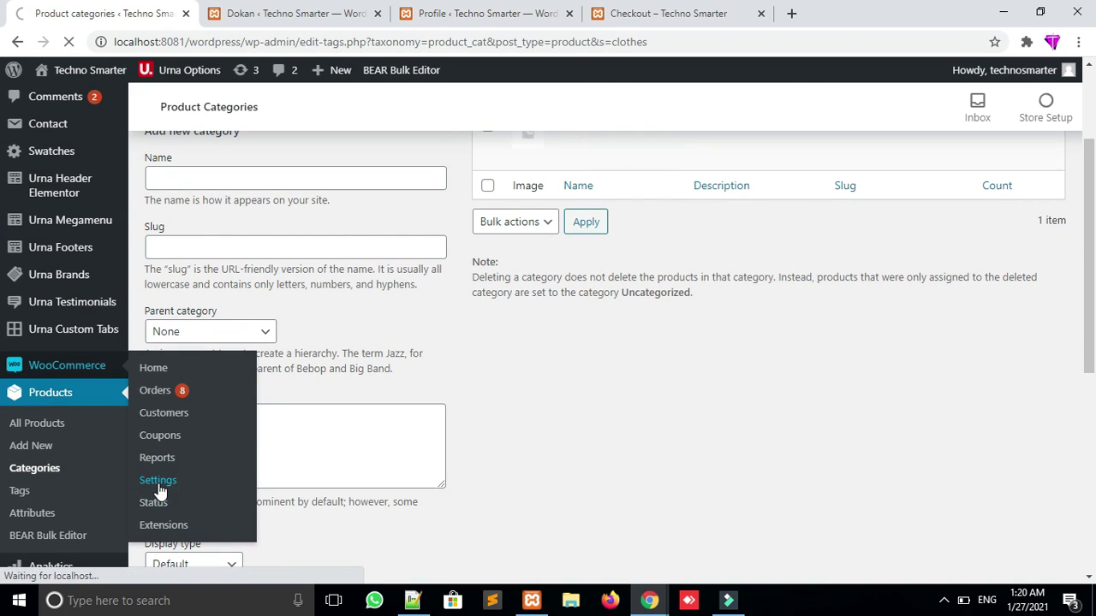
left_click(668, 13)
left_click_drag(1093, 251, 1093, 236)
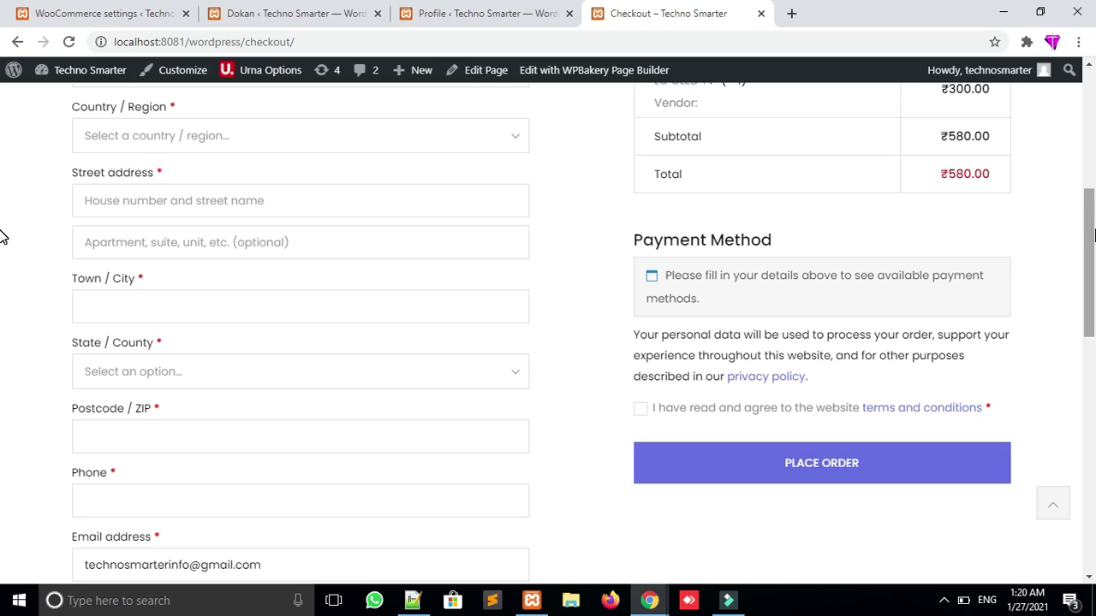
left_click(38, 12)
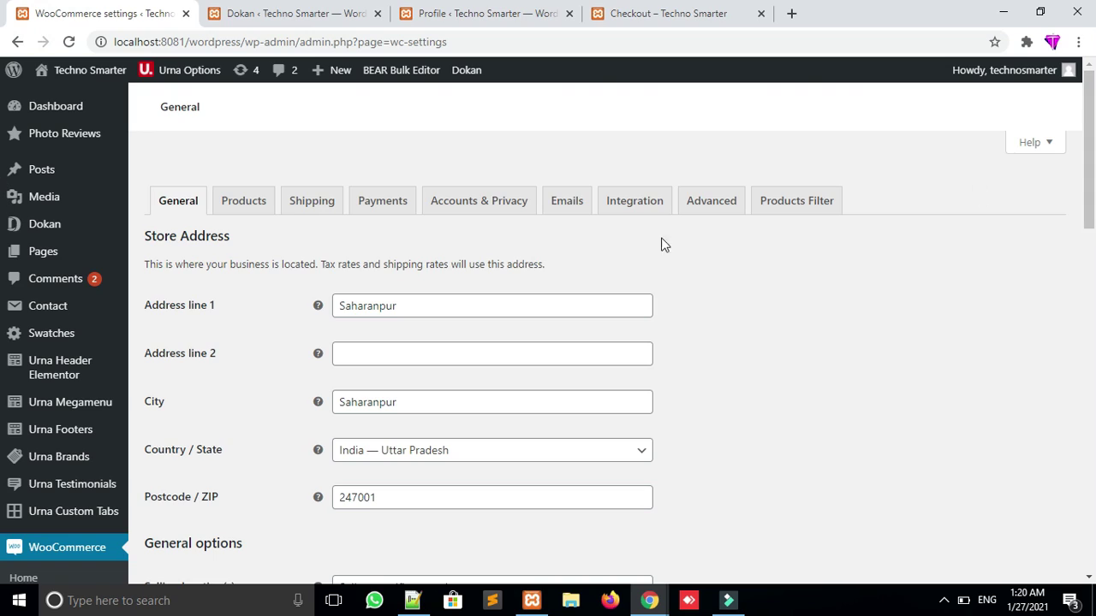
Enable the Cash on delivery and PayPal Standard payment methods in the WooCommerce settings
left_click(382, 206)
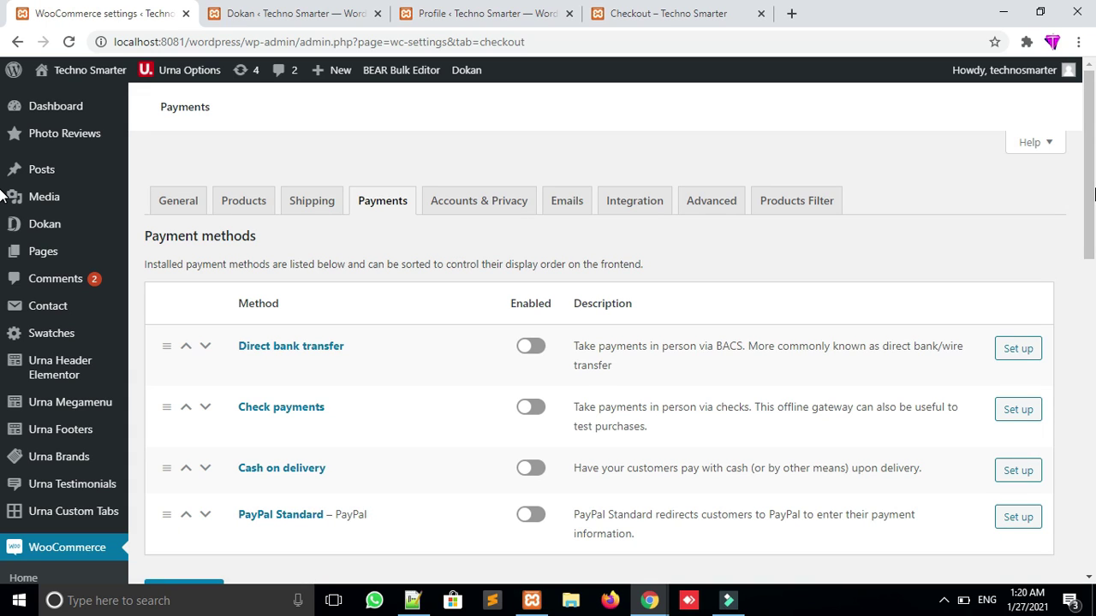
scroll(3, 194, "down", 2)
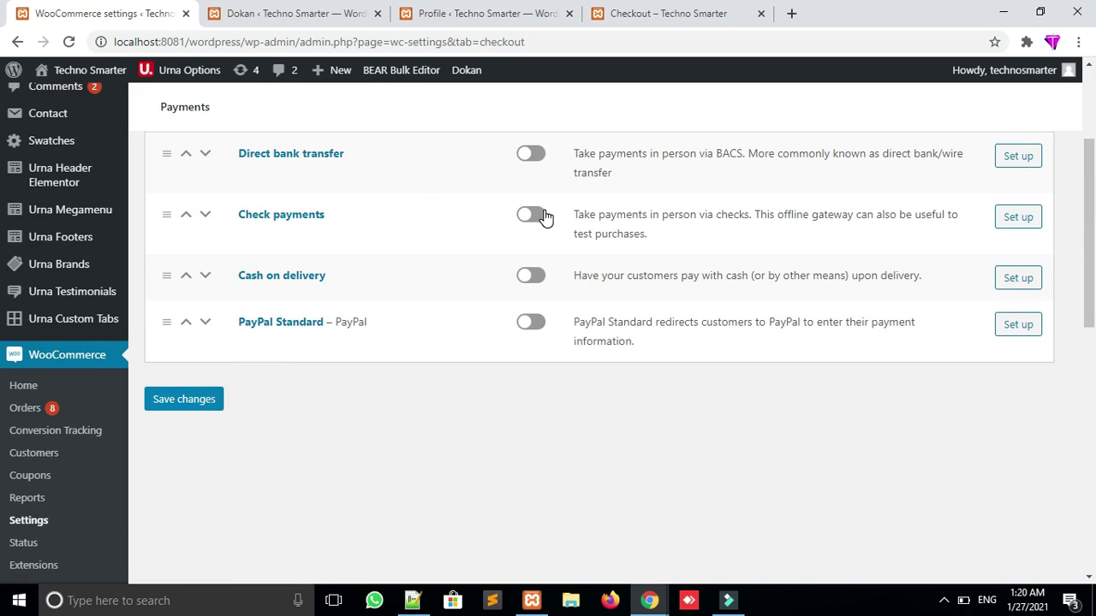
left_click(537, 279)
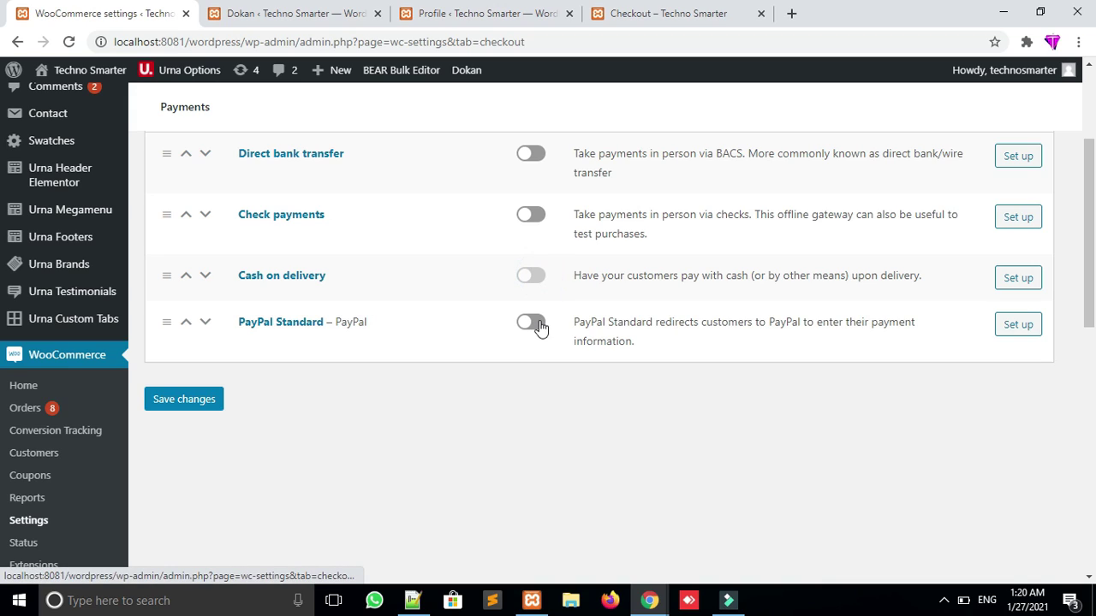
left_click(539, 323)
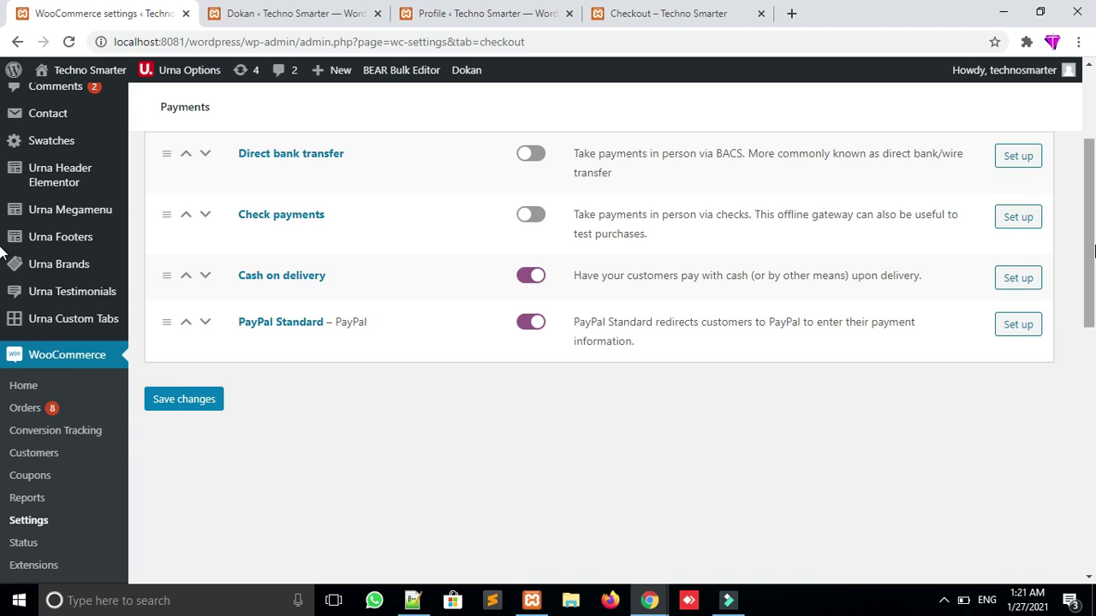
Open the PayPal Standard setup and review its title, description, PayPal email and advanced options
scroll(5, 313, "down", 5)
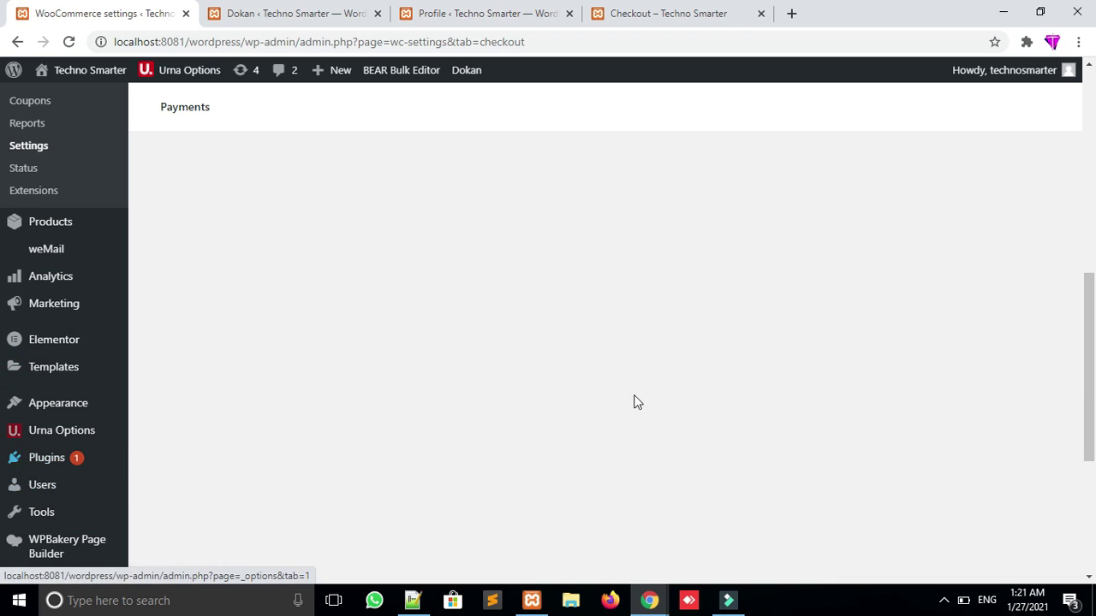
scroll(3, 294, "up", 3)
scroll(2, 294, "up", 2)
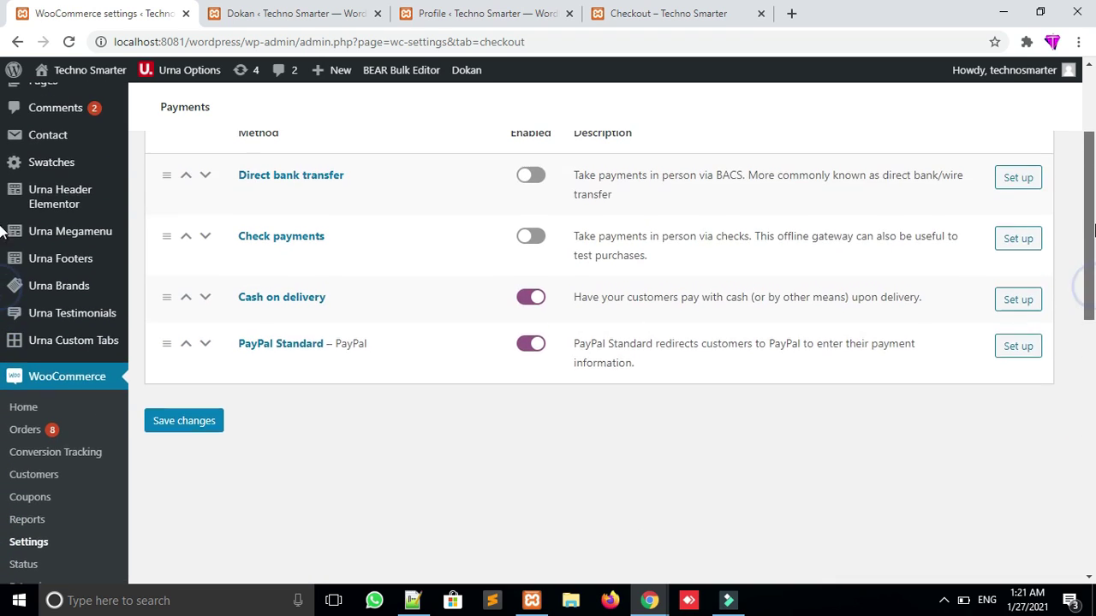
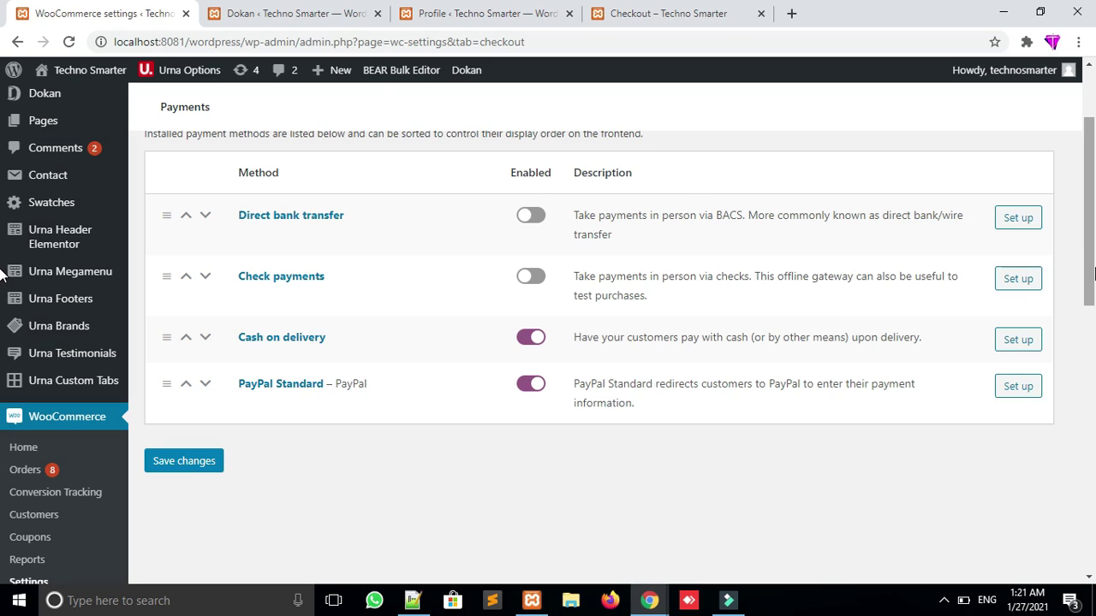
left_click_drag(1094, 246, 1094, 225)
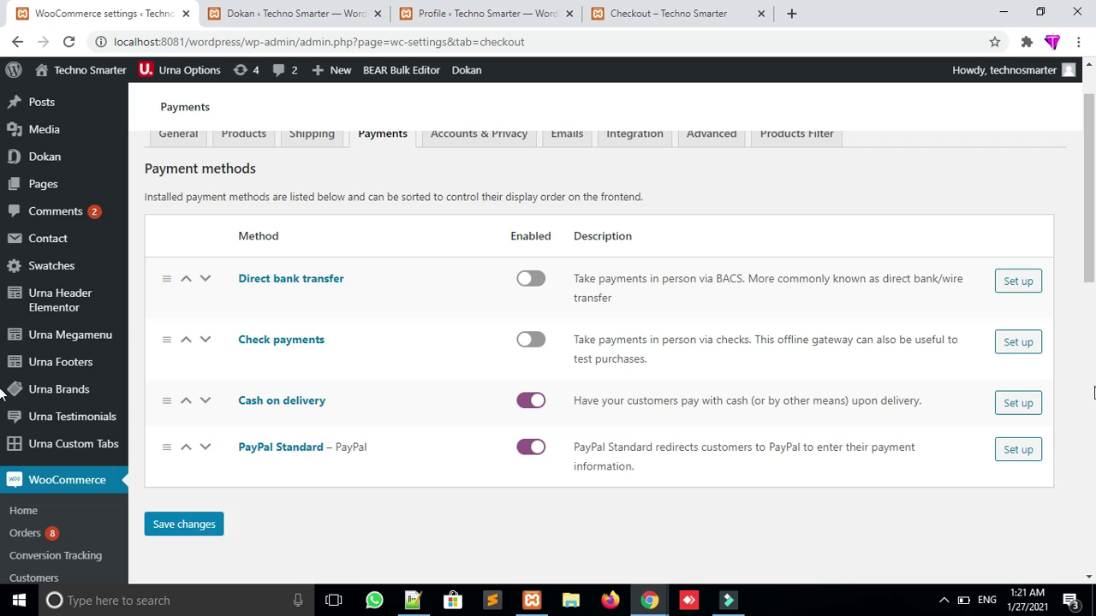
left_click(1015, 452)
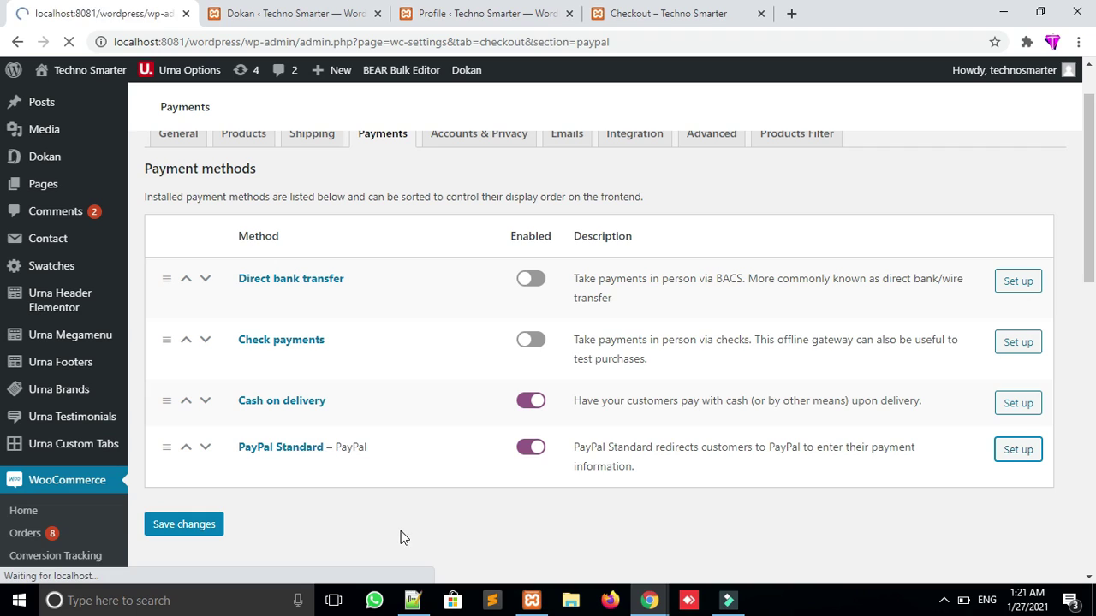
scroll(336, 348, "down", 1)
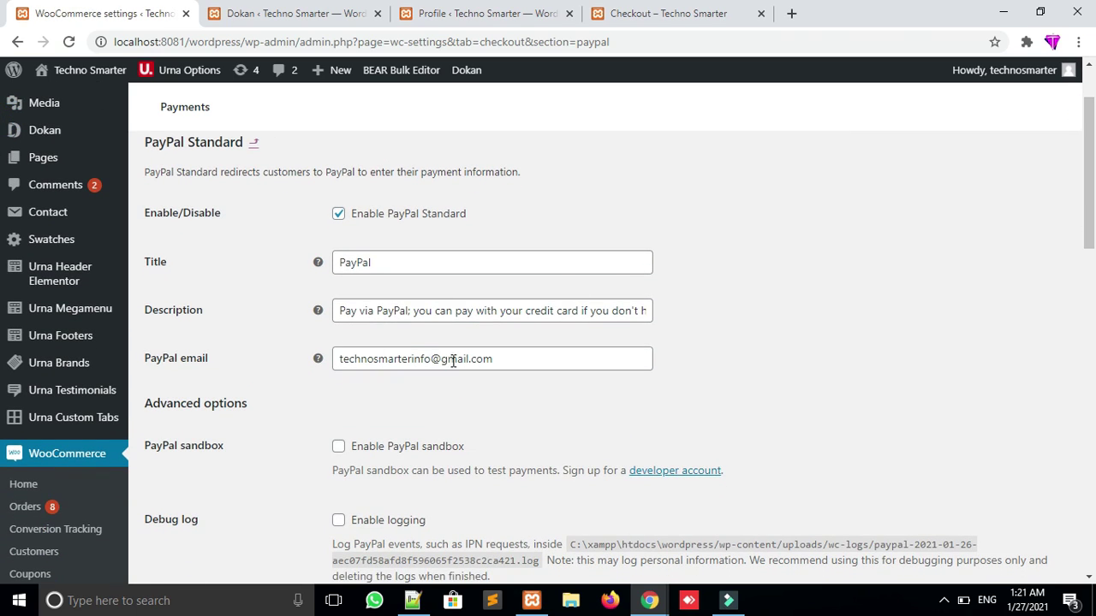
double_click(394, 266)
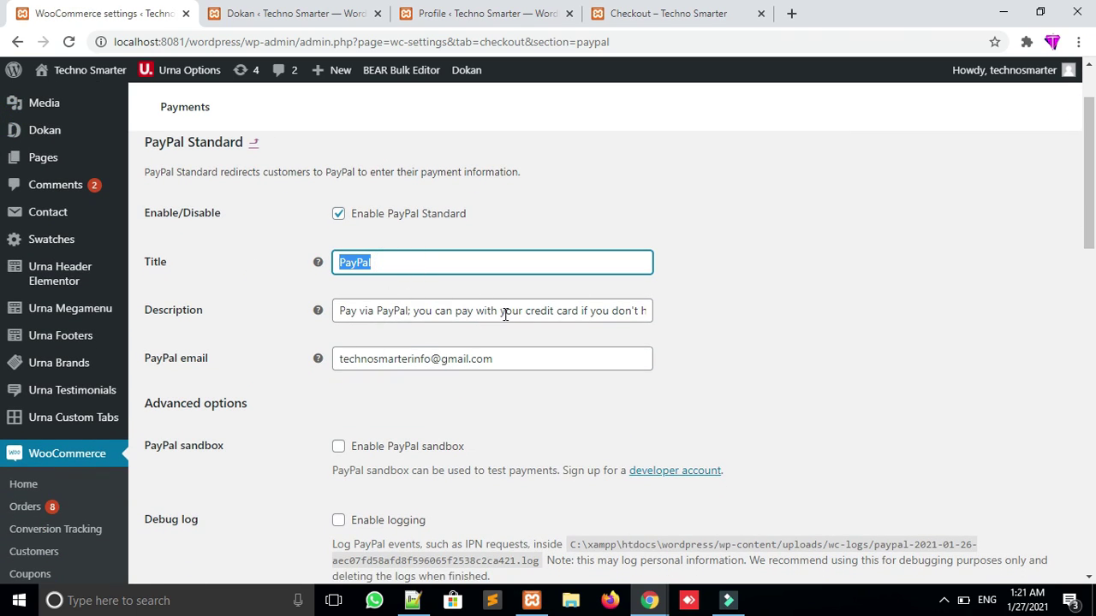
left_click(509, 355)
left_click_drag(506, 357, 300, 369)
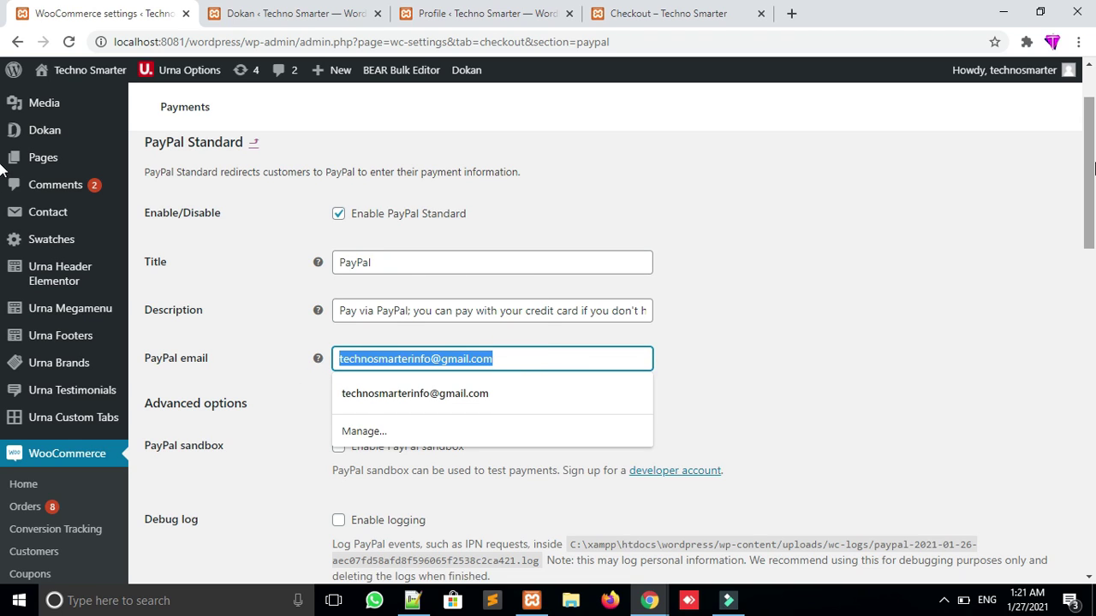
left_click(763, 373)
scroll(2, 298, "down", 5)
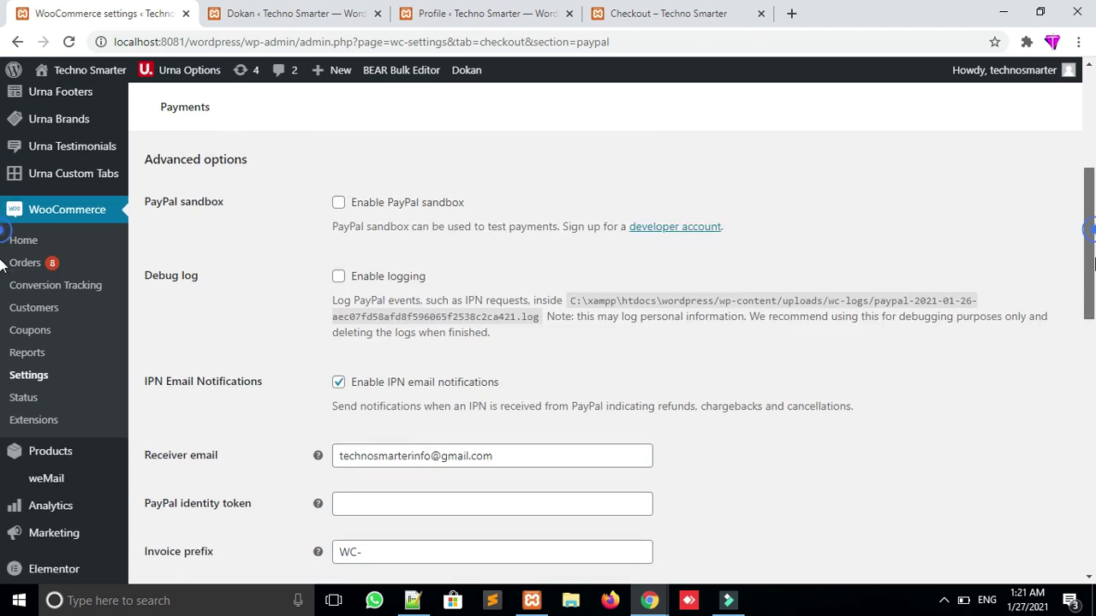
Return to the payment methods list, enable Cash on delivery and PayPal Standard again, and save the changes
key("alt+Left")
left_click(530, 401)
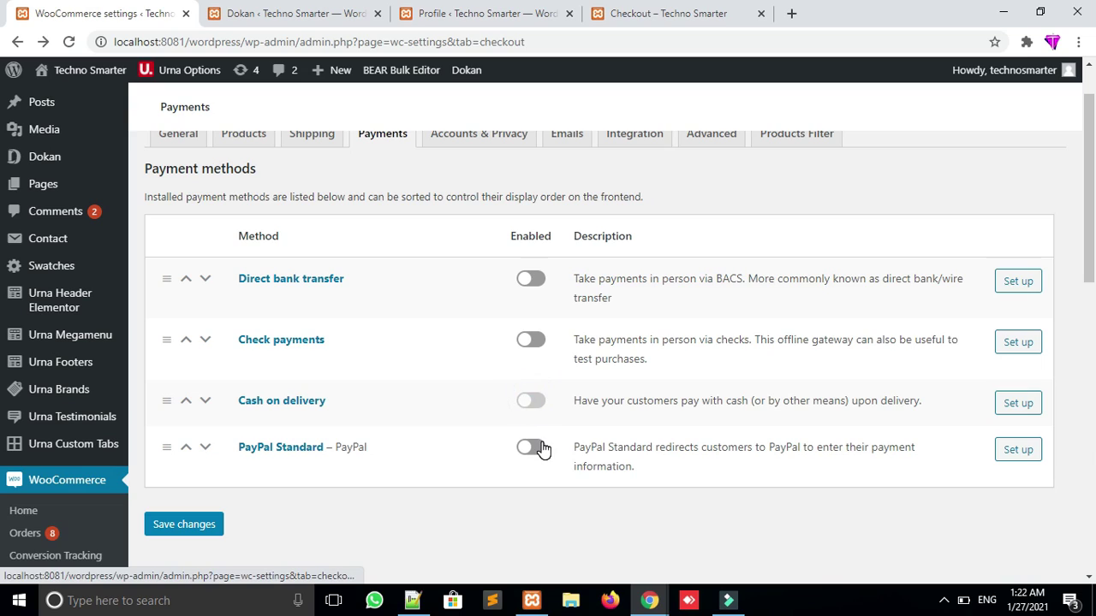
left_click(540, 449)
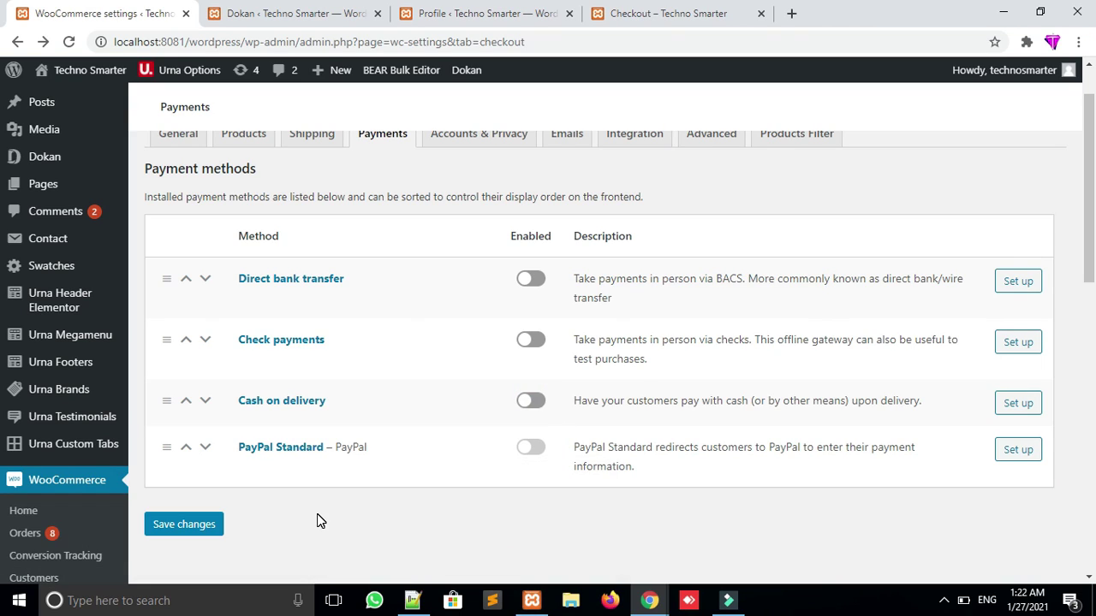
left_click(540, 401)
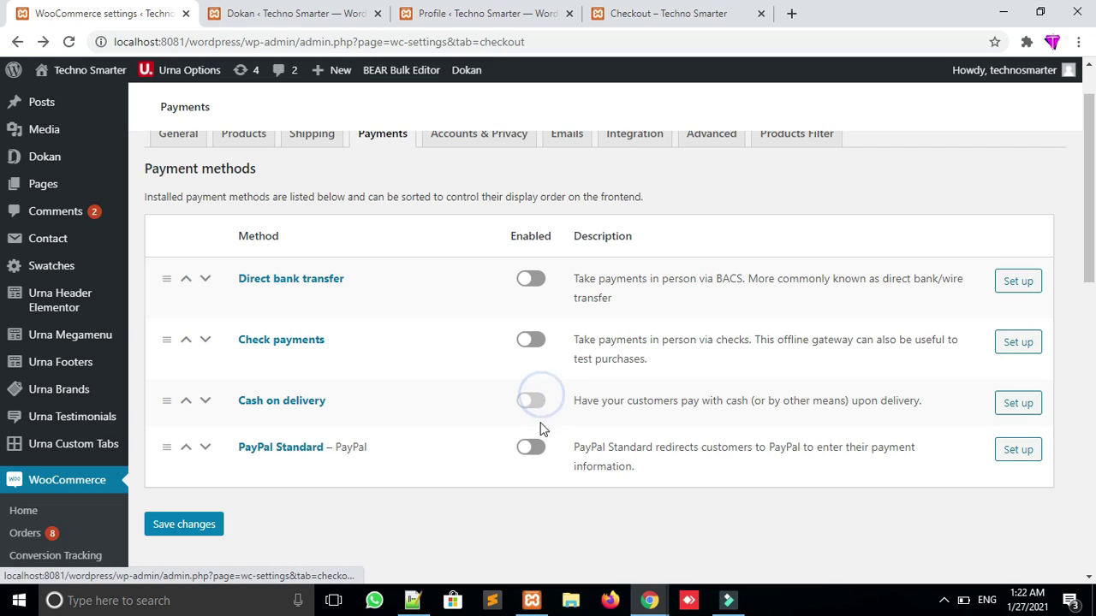
left_click(534, 448)
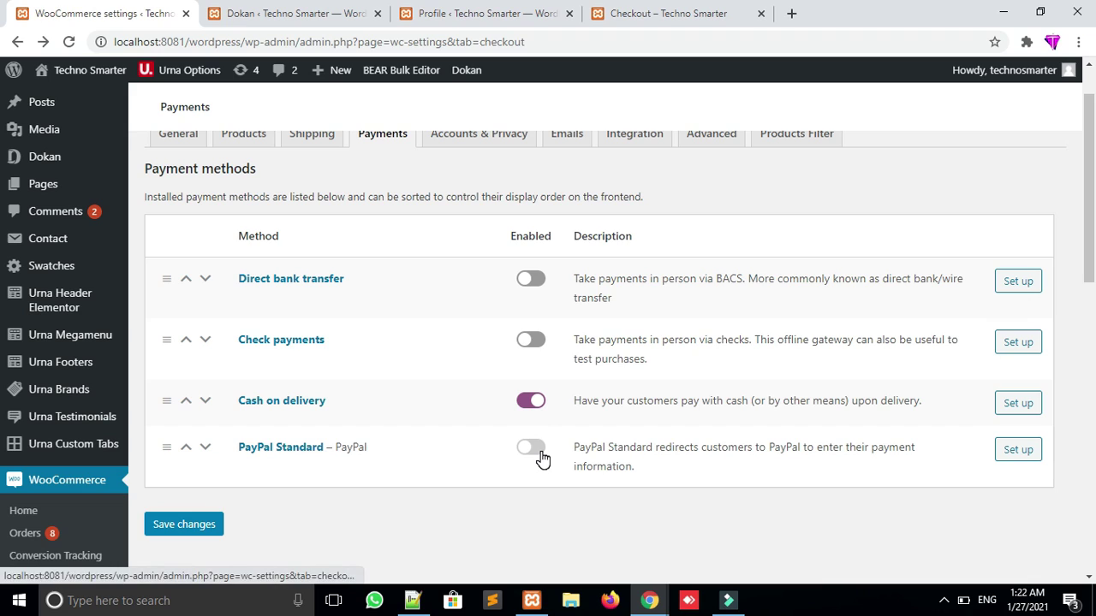
left_click(184, 523)
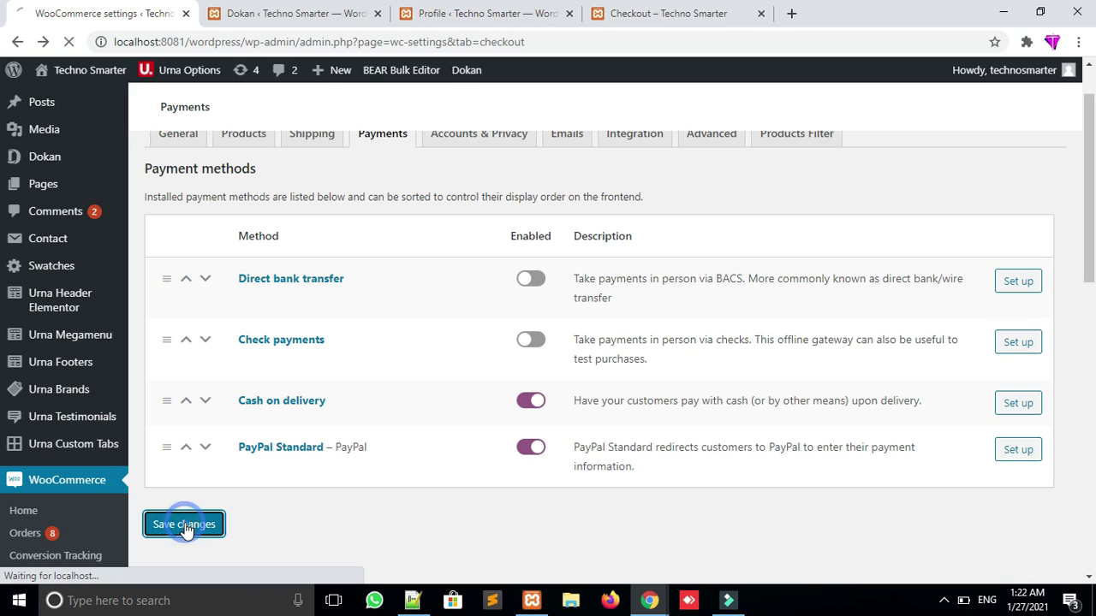
Reload the storefront checkout and check the Cash on delivery and PayPal options under Payment Method
key("ctrl+4")
key("F5")
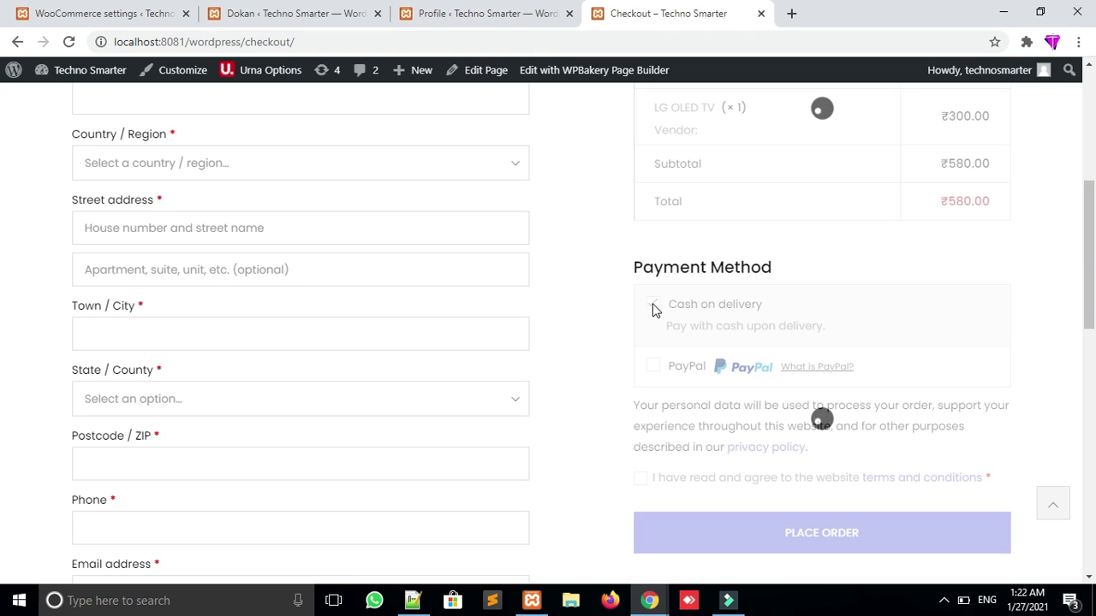
left_click(652, 370)
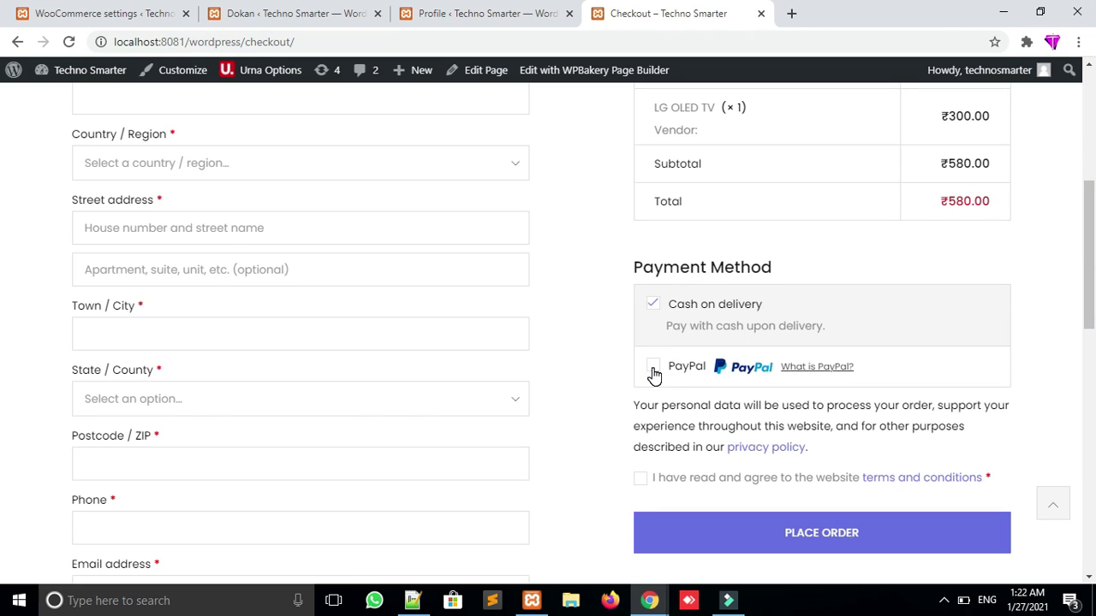
Search the Add Plugins page for "razorpay" and install the Razorpay for WooCommerce plugin
left_click(119, 13)
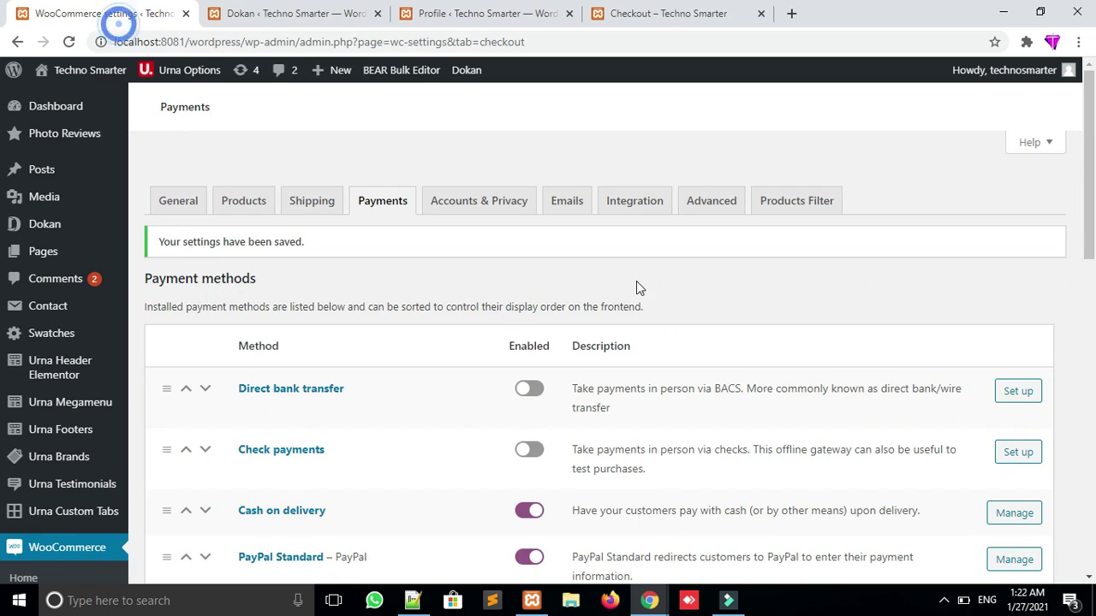
left_click_drag(1089, 111, 1094, 352)
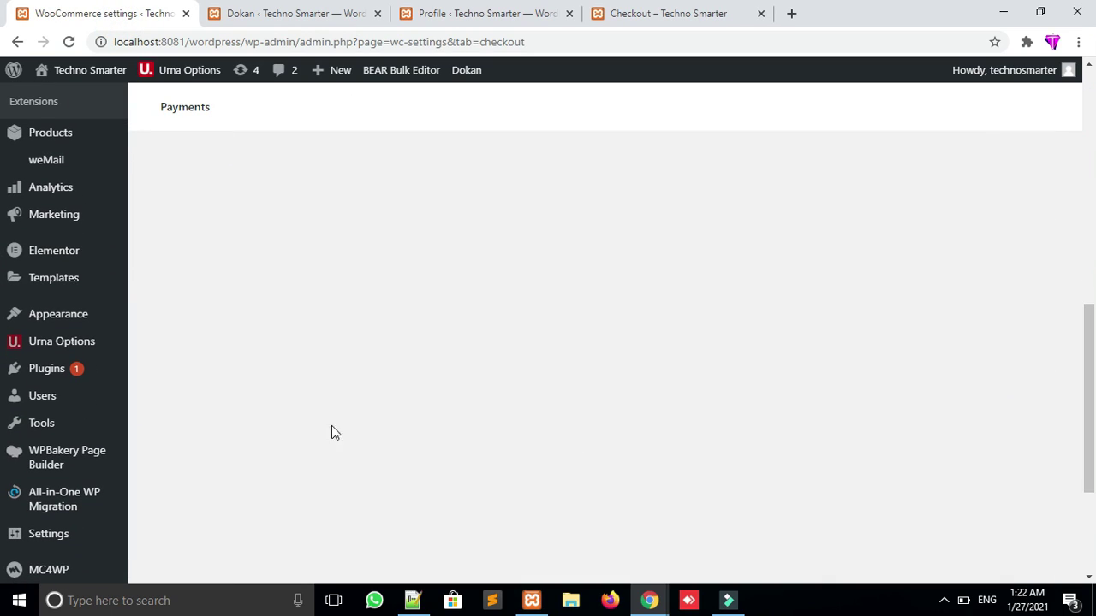
left_click(39, 371)
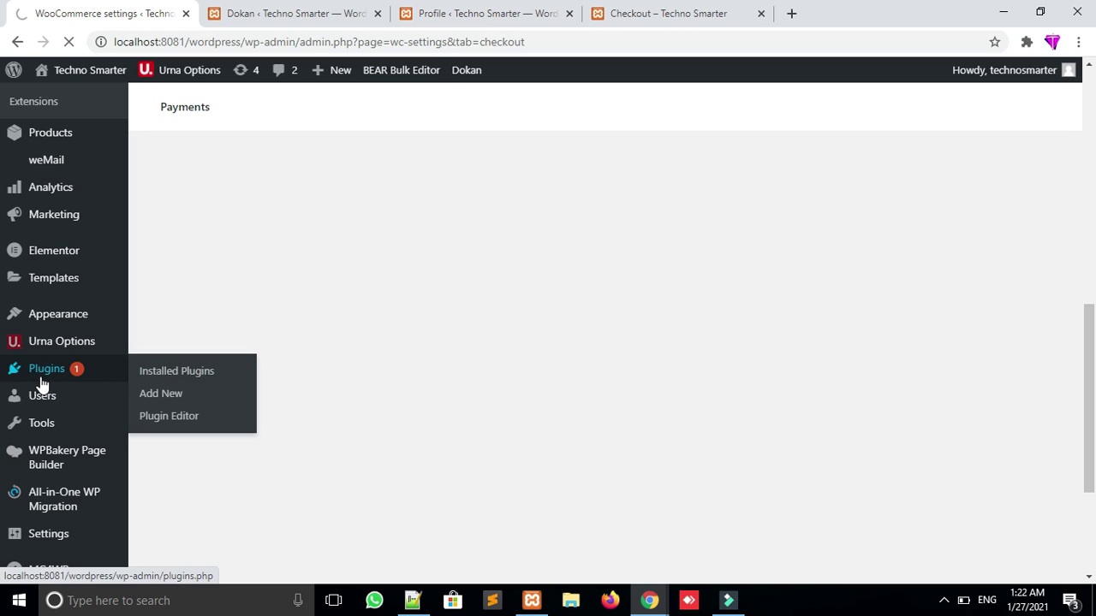
left_click(167, 391)
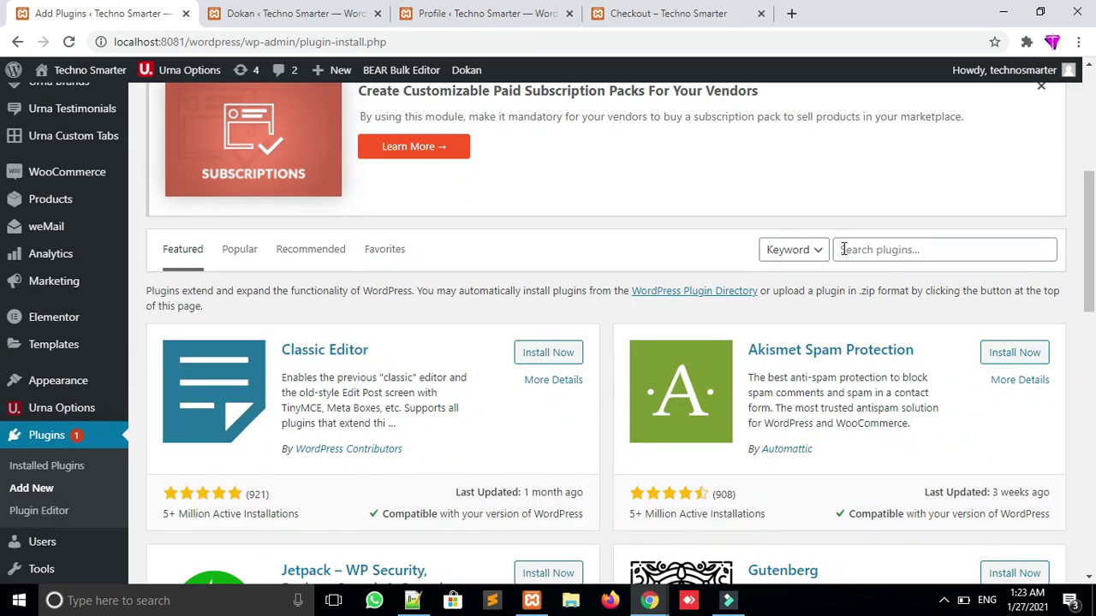
left_click(864, 249)
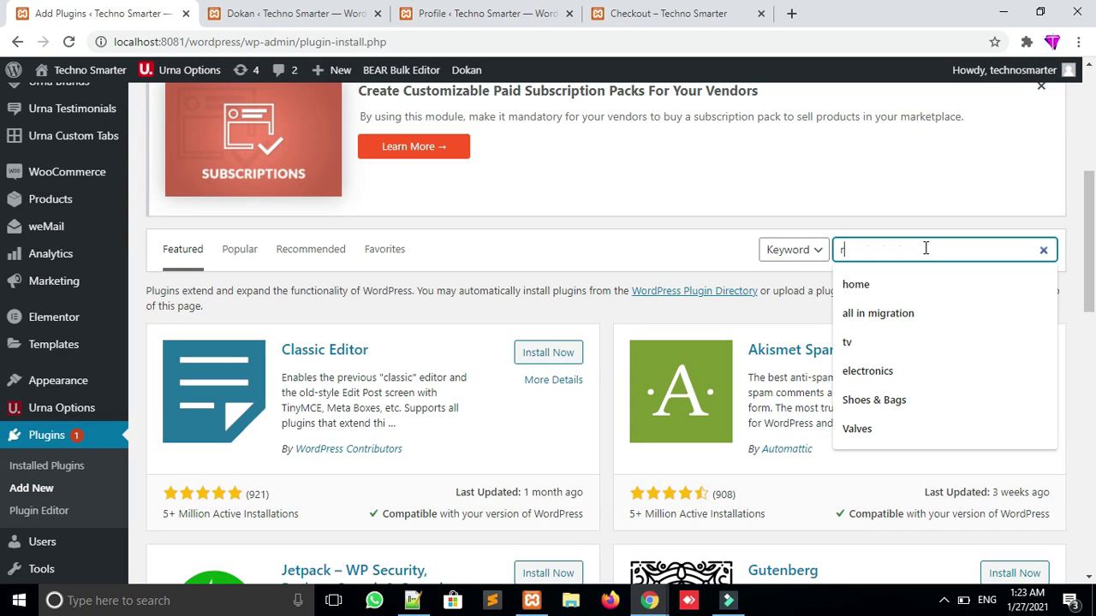
type("razorpay")
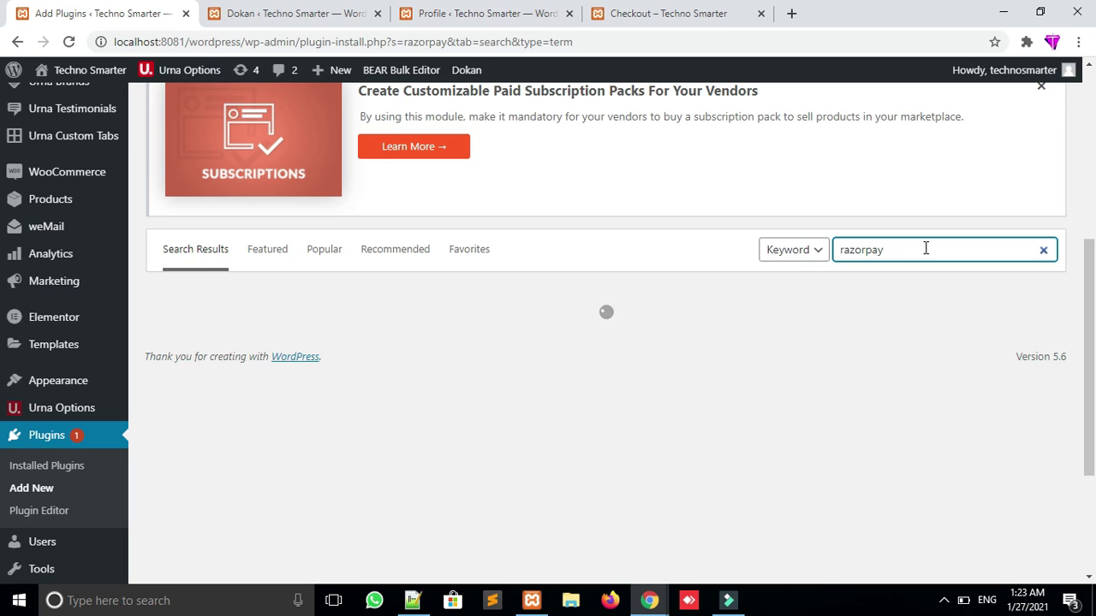
double_click(869, 253)
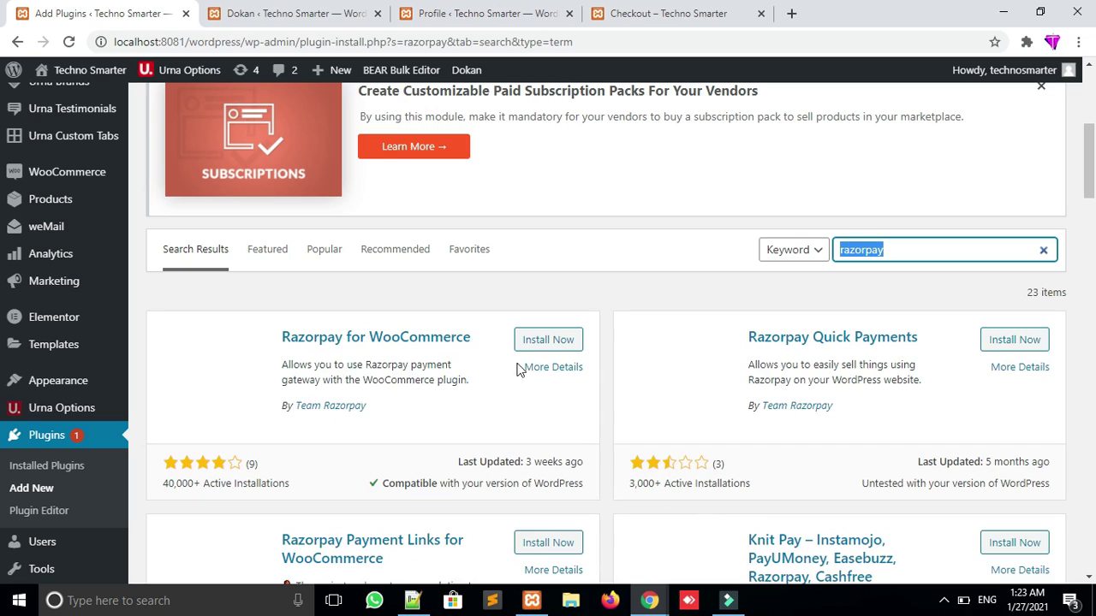
left_click(552, 340)
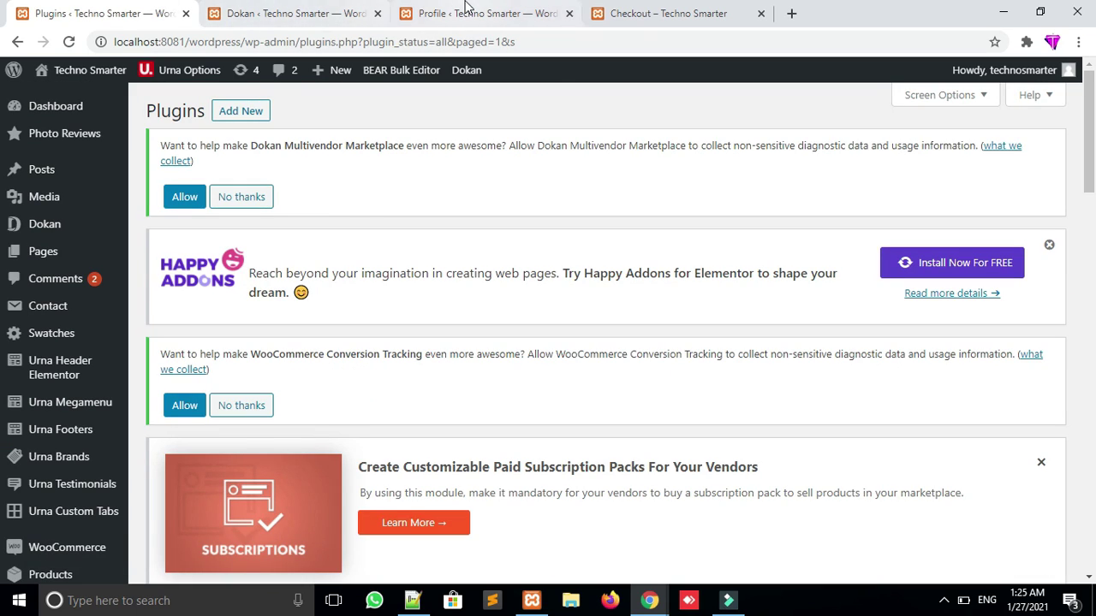
Open the WooCommerce payment methods list in the tab showing the user profile and look for the Razorpay method
left_click(467, 11)
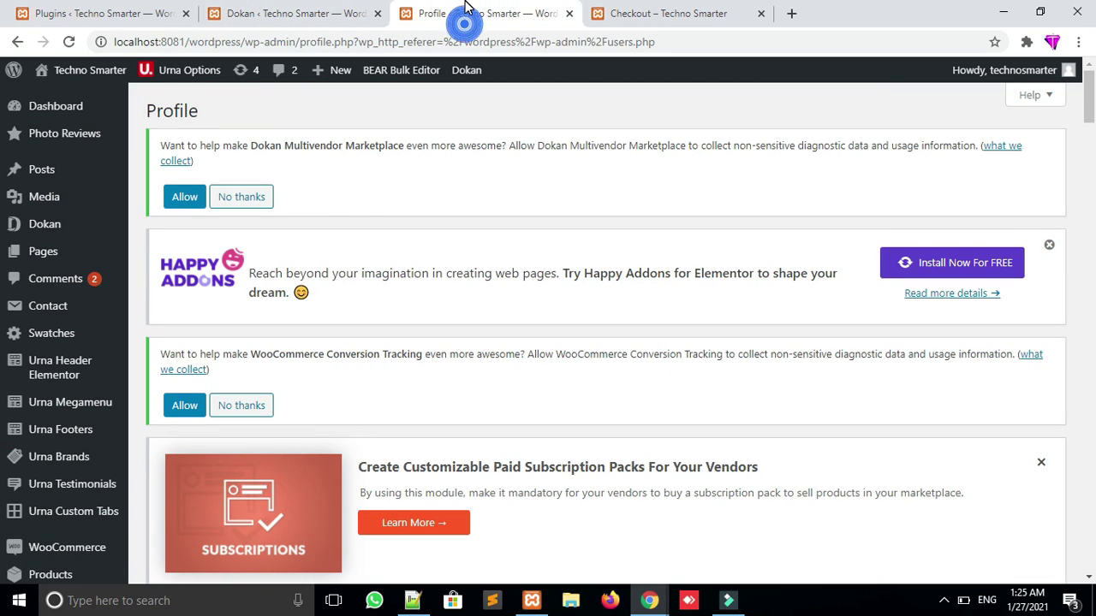
left_click(296, 12)
left_click(467, 11)
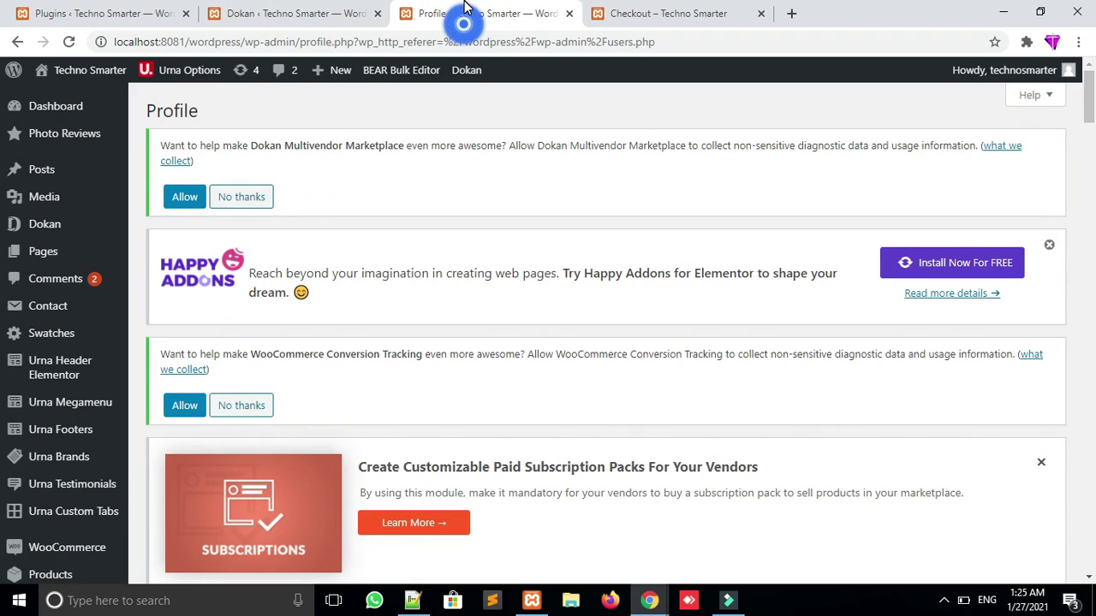
left_click_drag(1093, 114, 1087, 174)
scroll(771, 257, "up", 3)
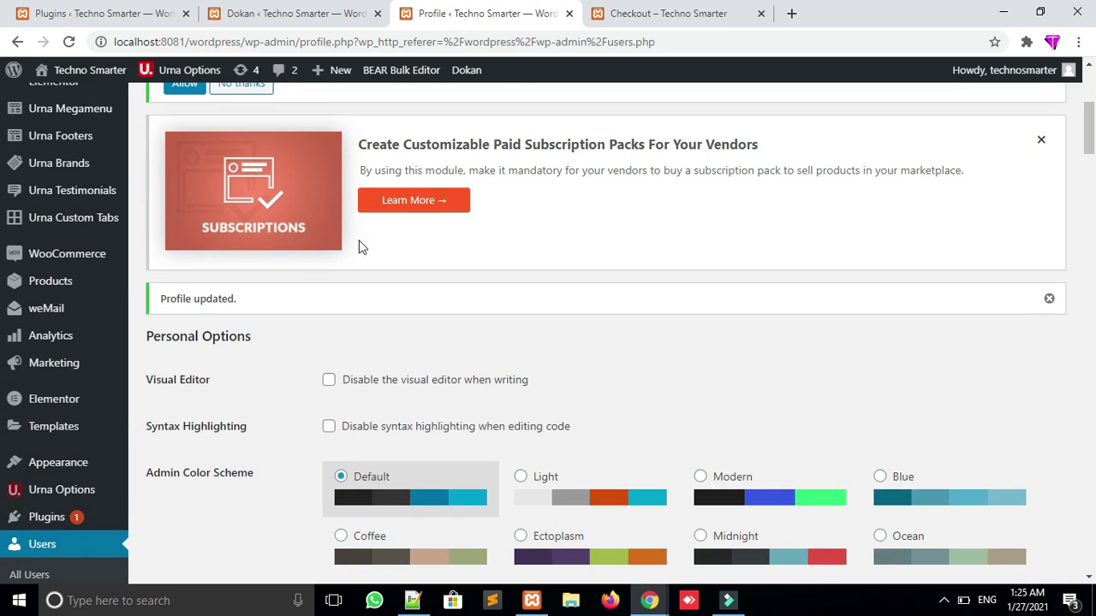
mouse_move(67, 253)
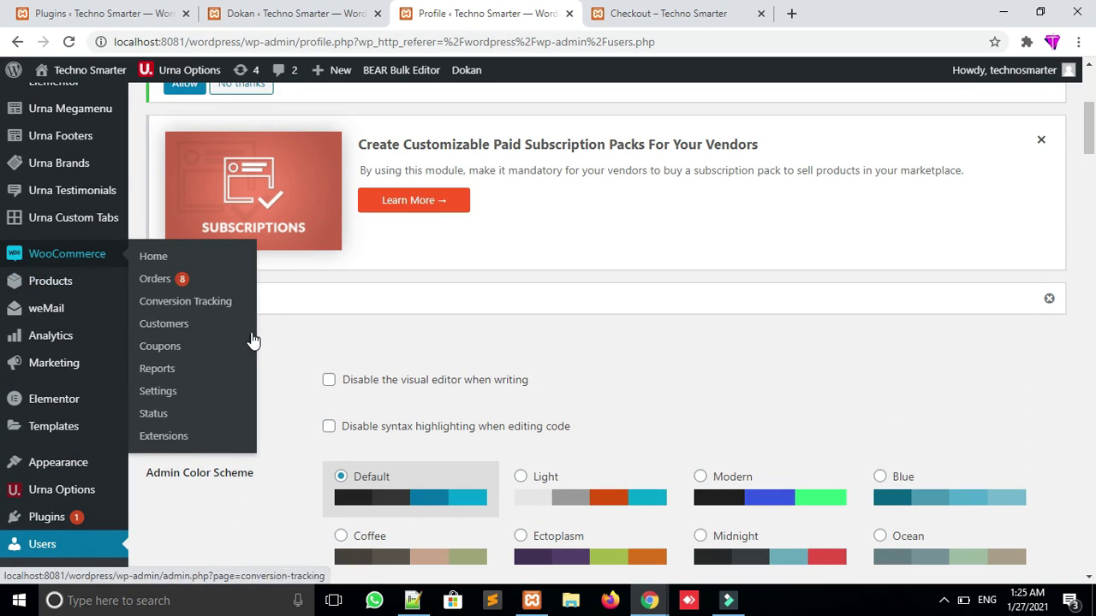
left_click(165, 398)
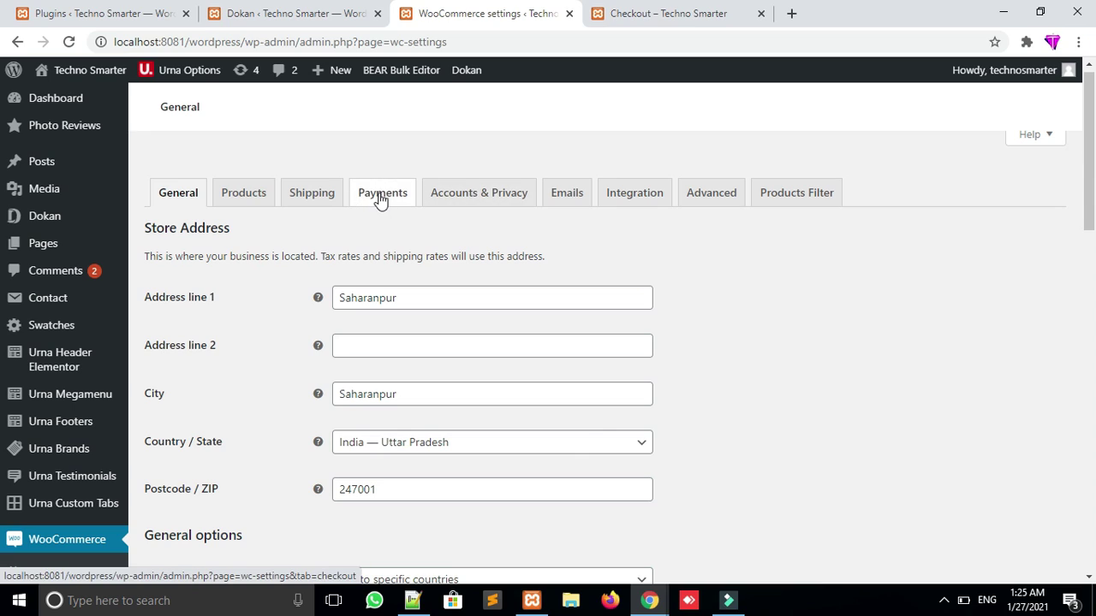
left_click(382, 197)
left_click(727, 13)
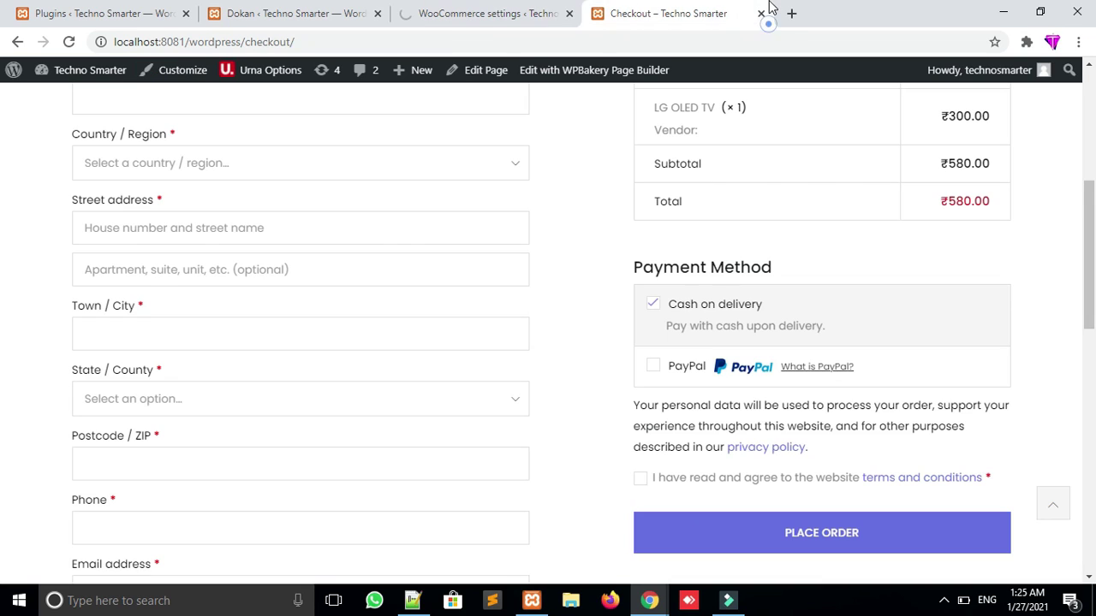
left_click(497, 11)
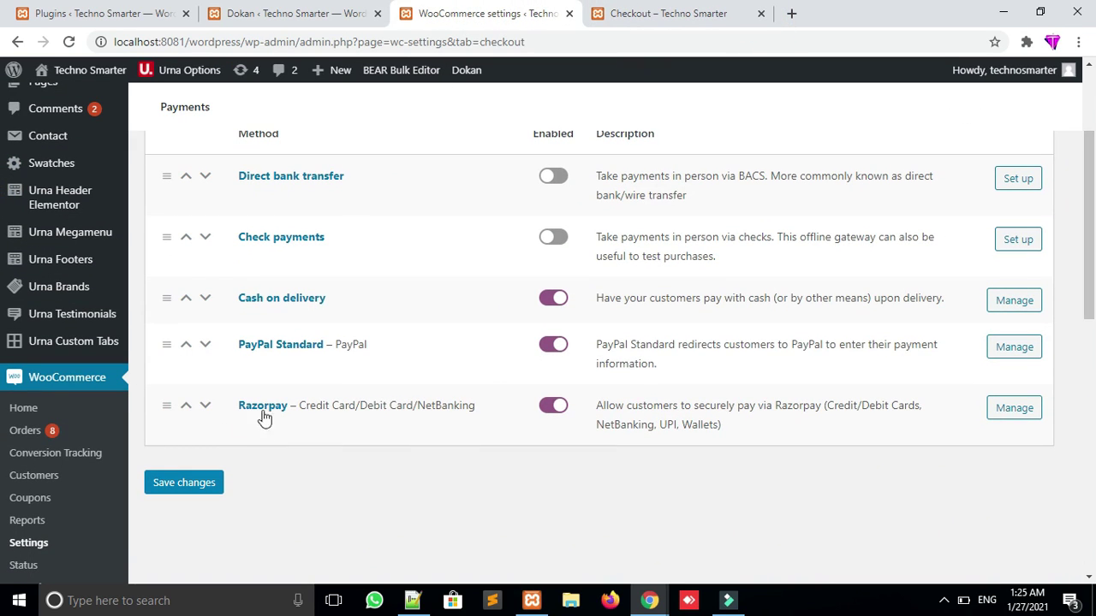
Open the Razorpay gateway's settings and review its title, description, key fields, payment action, order completion message and webhook options
left_click(1013, 410)
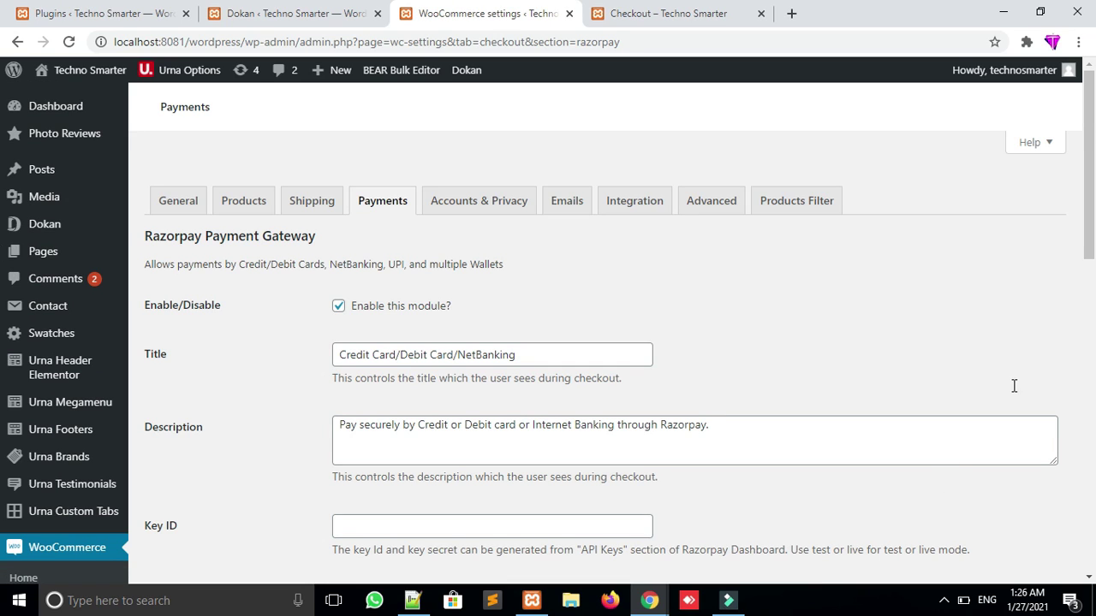
left_click_drag(1094, 182, 1094, 227)
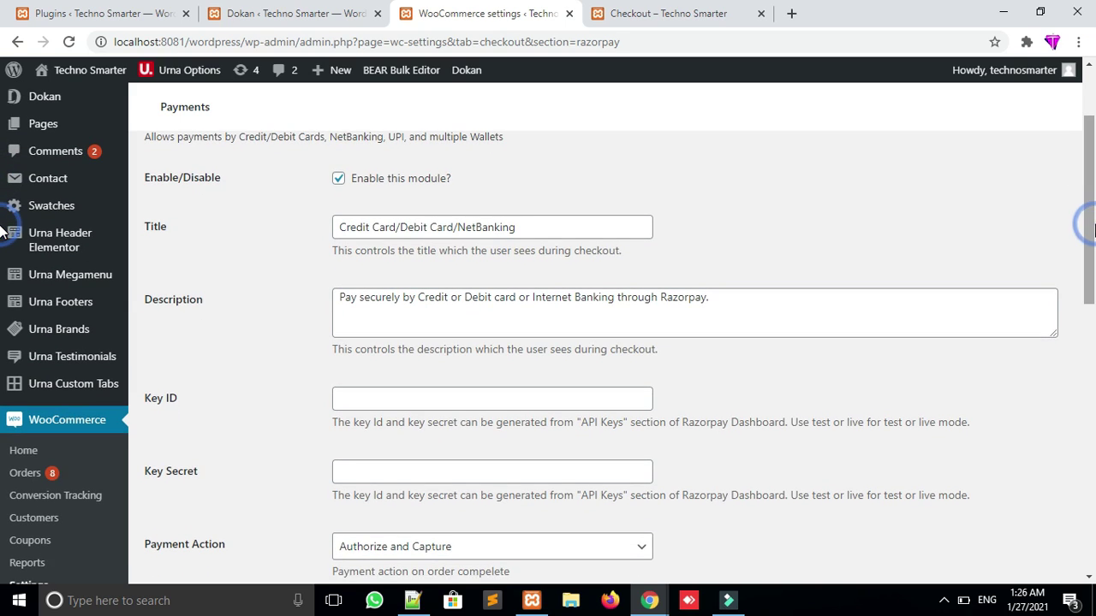
scroll(590, 320, "down", 2)
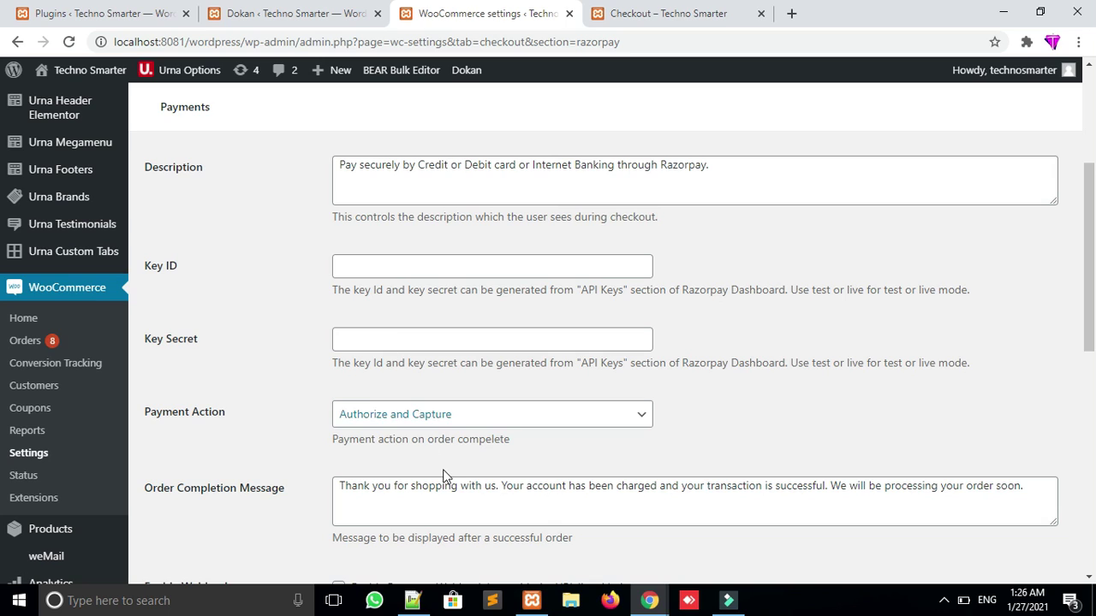
left_click(596, 417)
left_click(835, 387)
left_click_drag(1089, 230, 1094, 344)
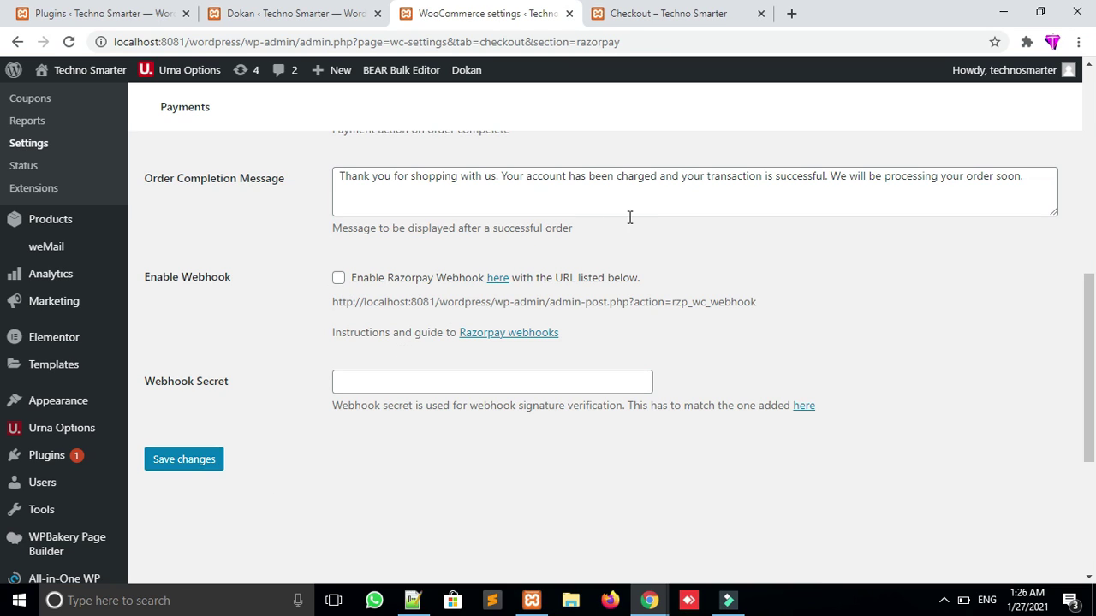
Reload the storefront checkout and try the Razorpay card/net banking, PayPal and Cash on delivery options in turn
left_click(651, 13)
left_click(543, 41)
key("Return")
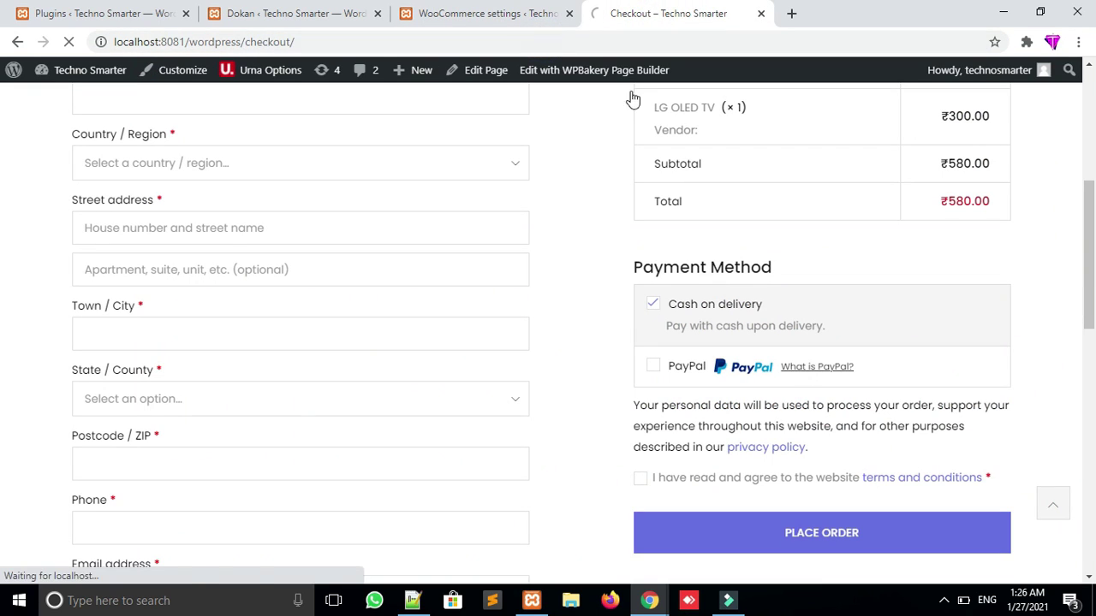
left_click(509, 10)
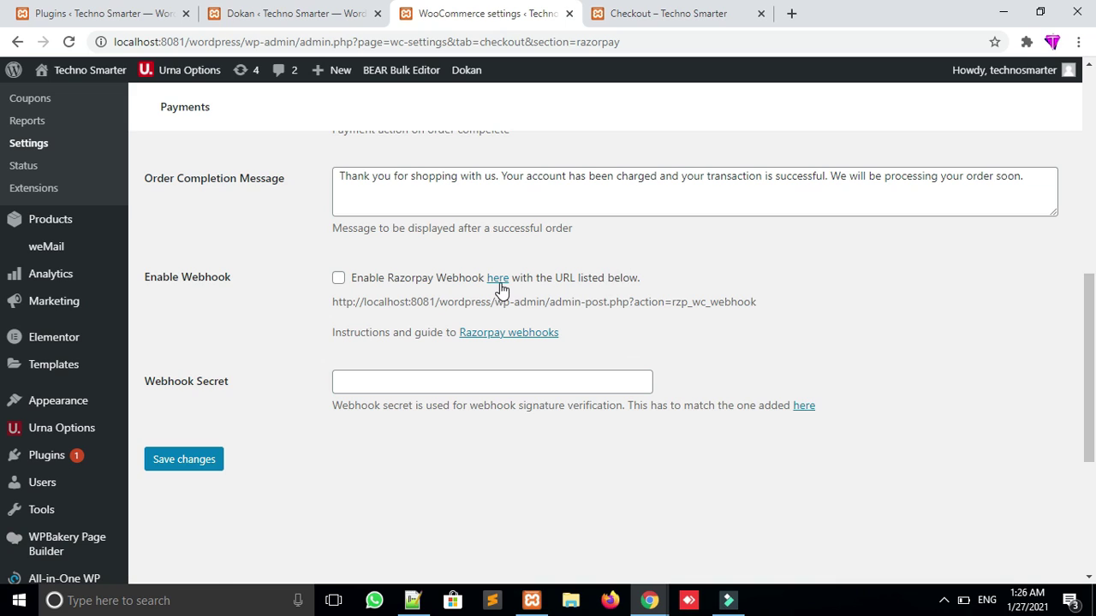
left_click(638, 17)
scroll(4, 227, "down", 2)
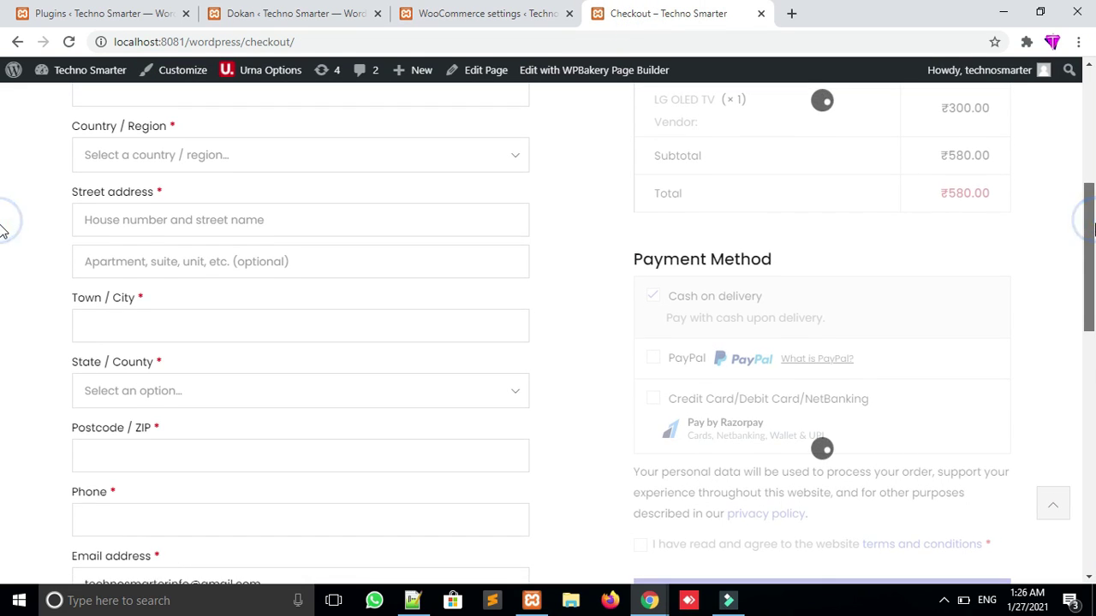
left_click(655, 254)
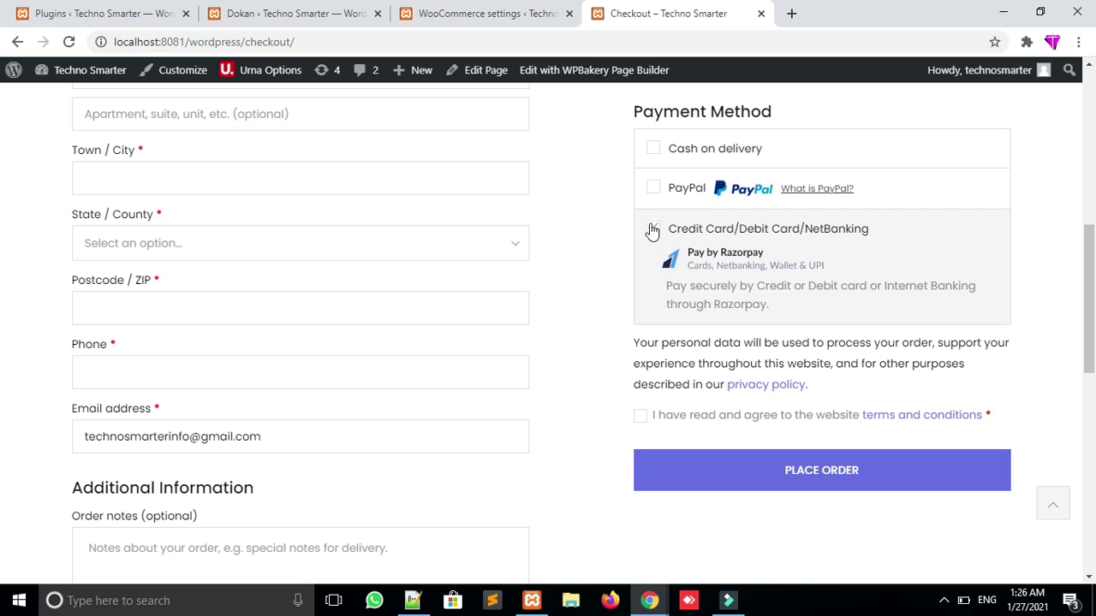
left_click(652, 197)
left_click(653, 151)
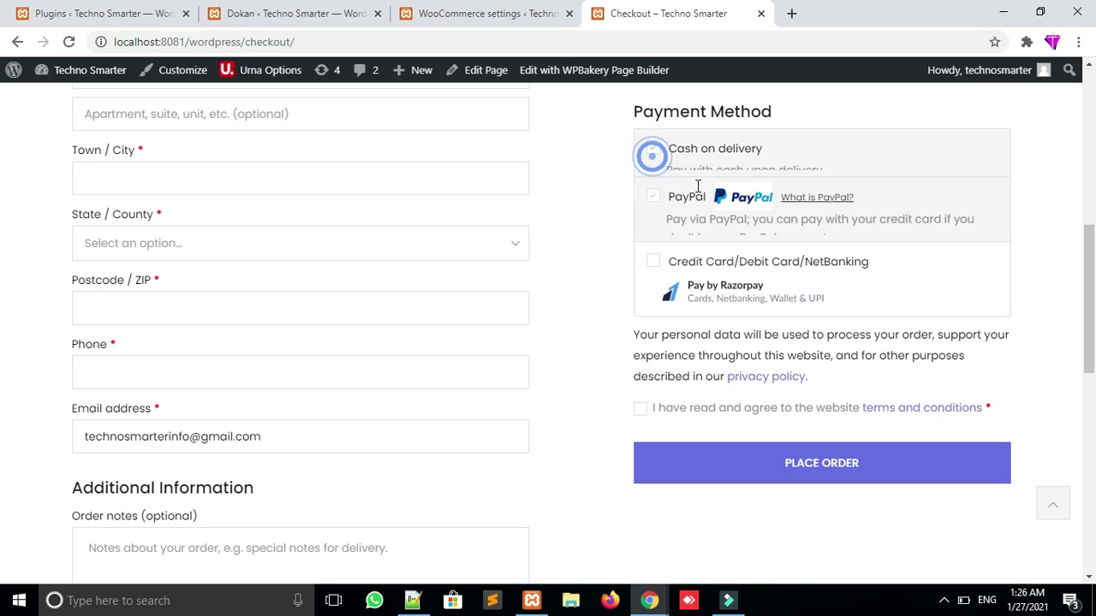
Look over the rest of the checkout page and open the storefront's shop page at localhost:8081/wordpress/shop
scroll(2, 288, "down", 10)
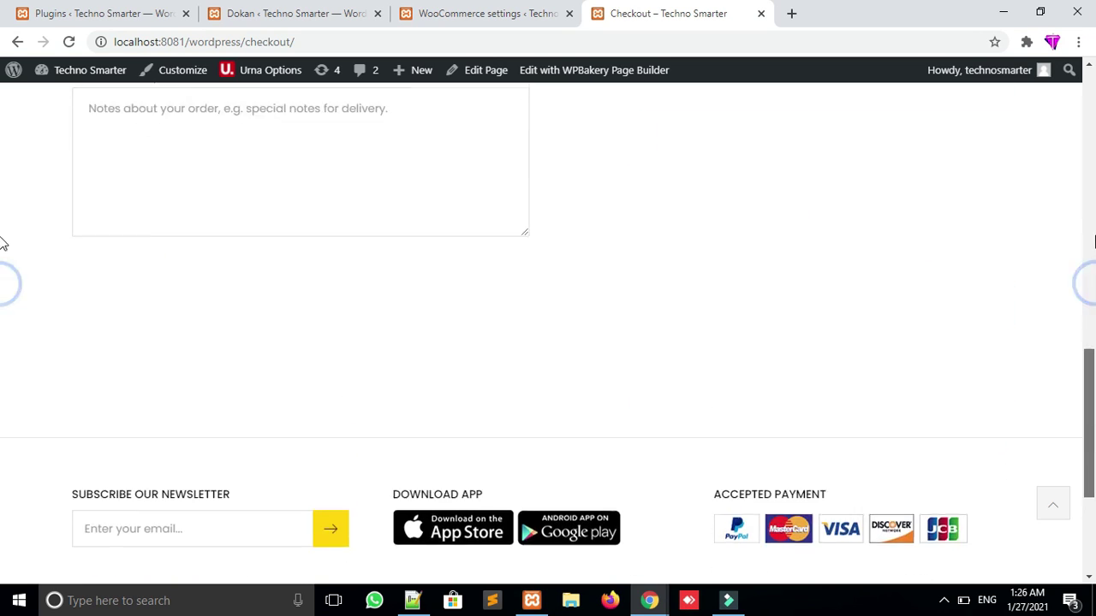
scroll(2, 274, "up", 10)
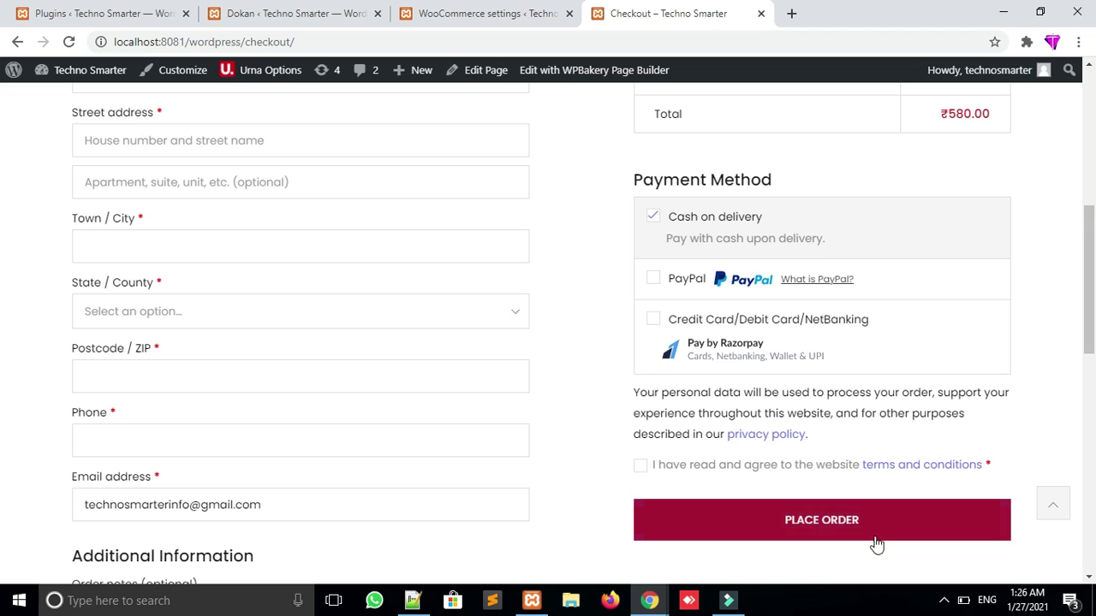
scroll(3, 380, "down", 5)
scroll(4, 372, "up", 11)
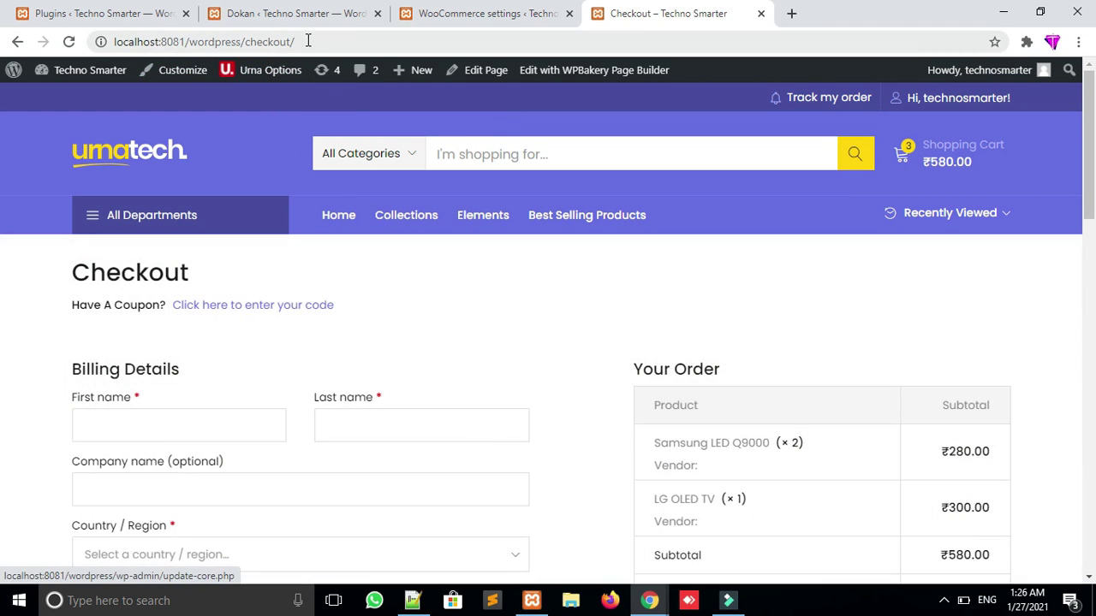
left_click_drag(306, 41, 244, 41)
type("shop")
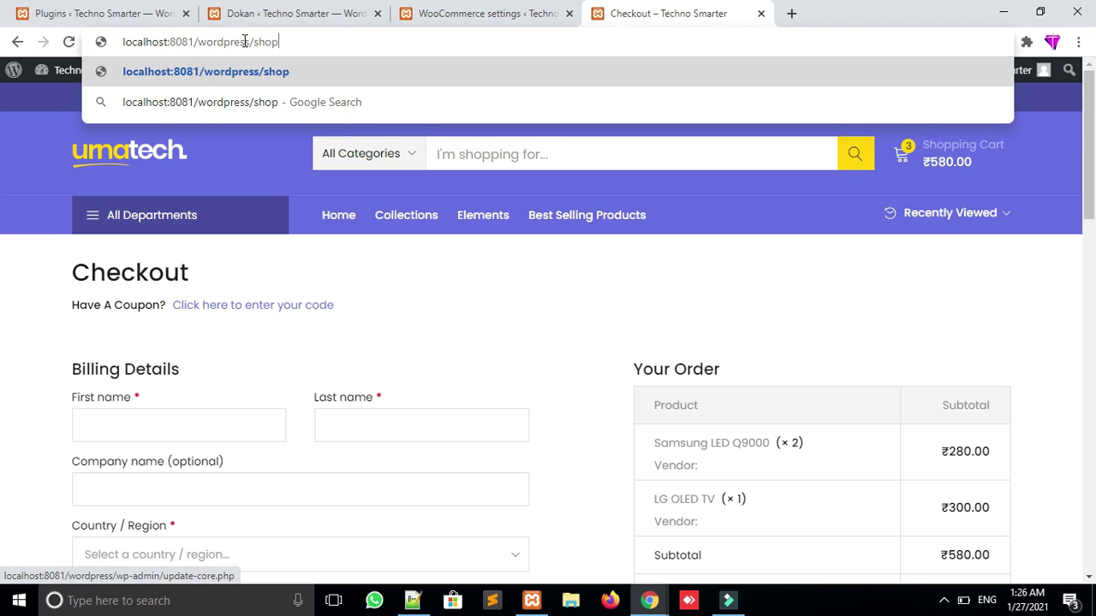
key("Return")
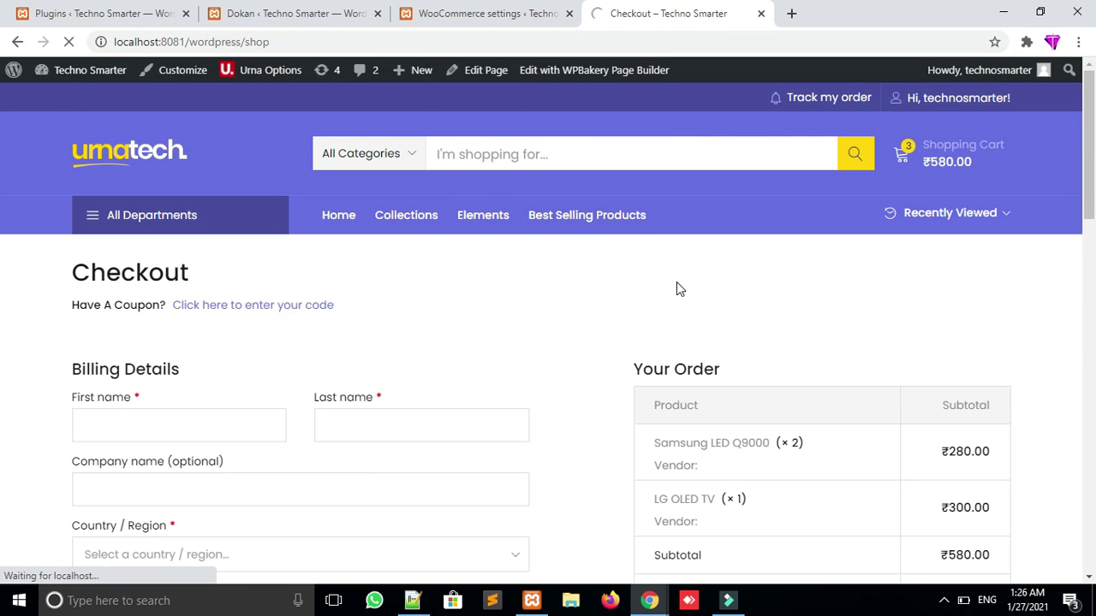
Open the menu management page under Appearance in the browser tab showing the Dokan settings
left_click(278, 13)
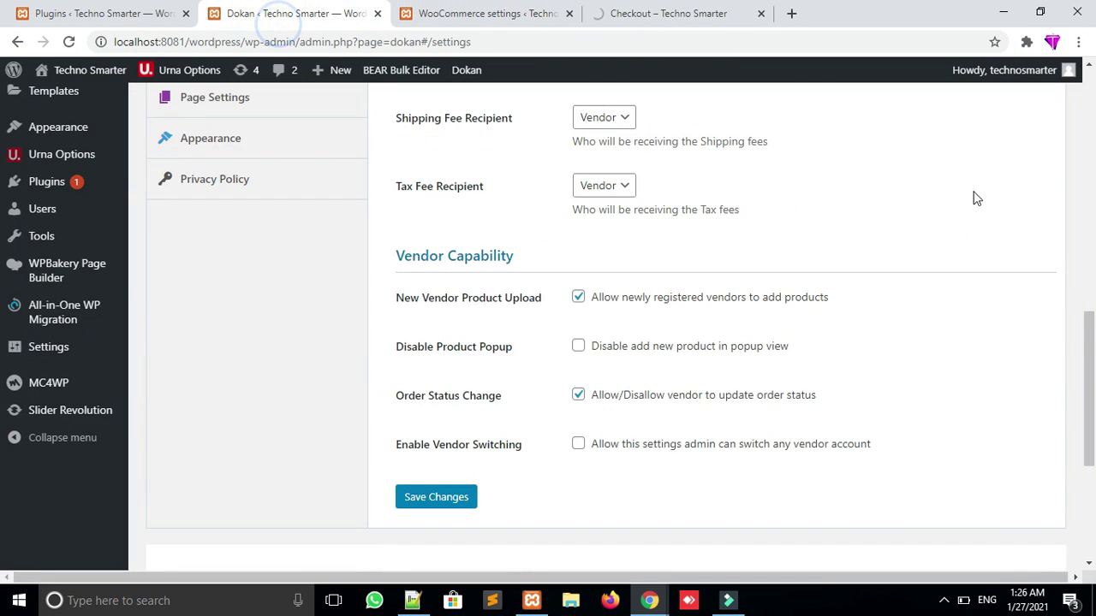
key("F5")
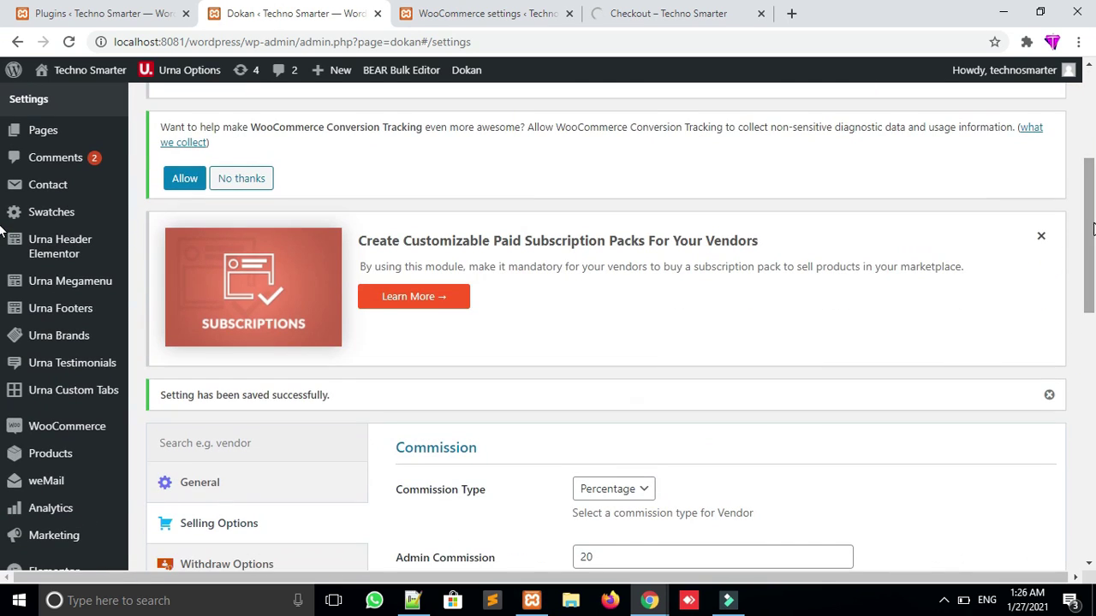
left_click(668, 14)
left_click(263, 8)
left_click_drag(1092, 187, 1092, 300)
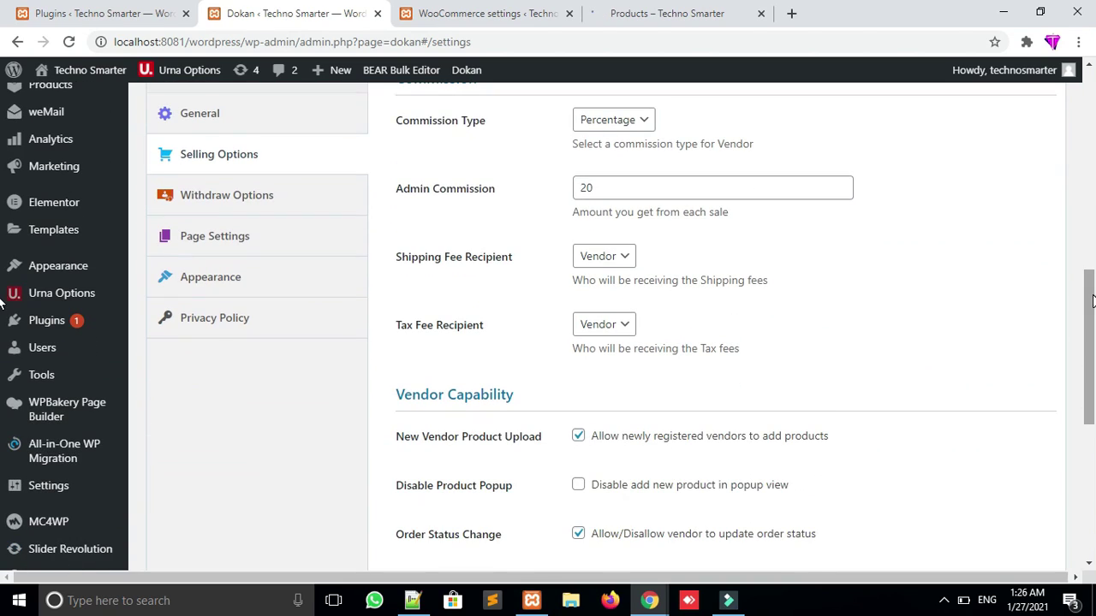
mouse_move(58, 265)
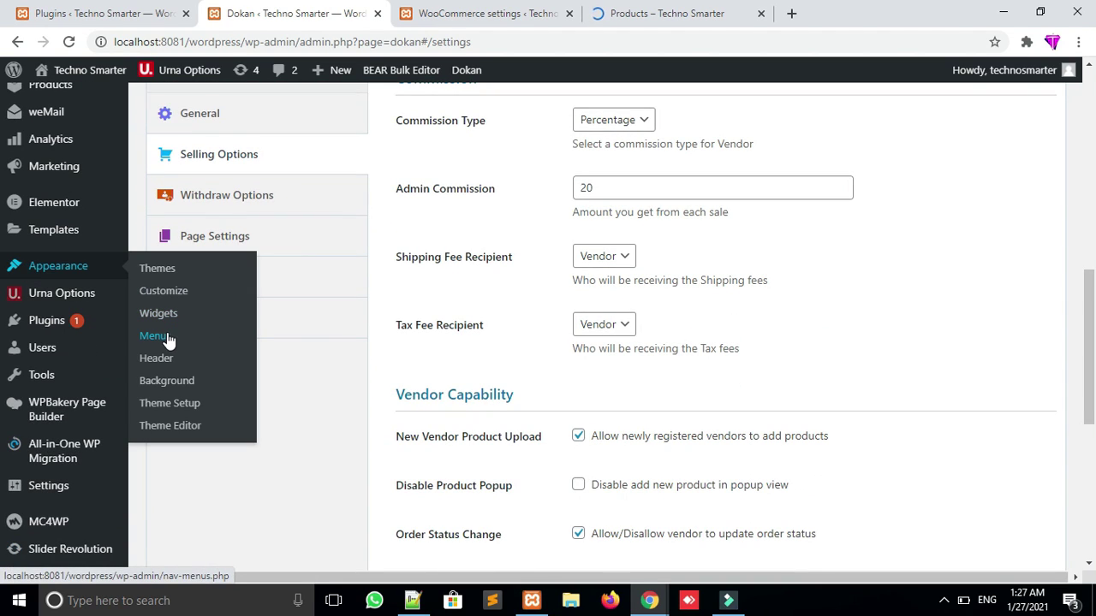
left_click(168, 347)
Switch to the storefront shop page and examine its product listing, vendor labels and category filters
key("ctrl+4")
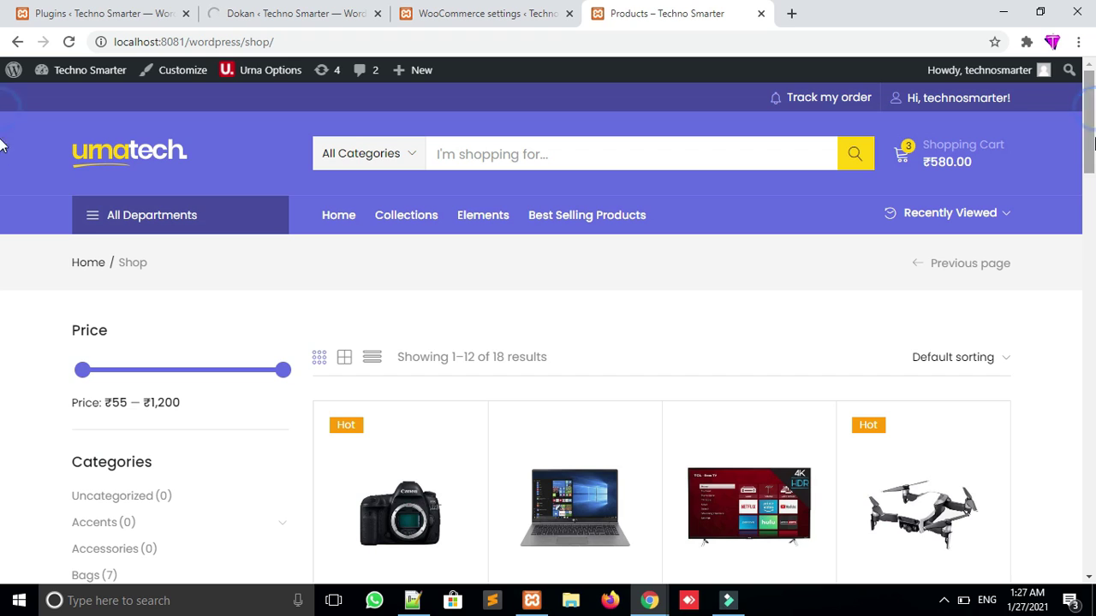
scroll(2, 145, "down", 5)
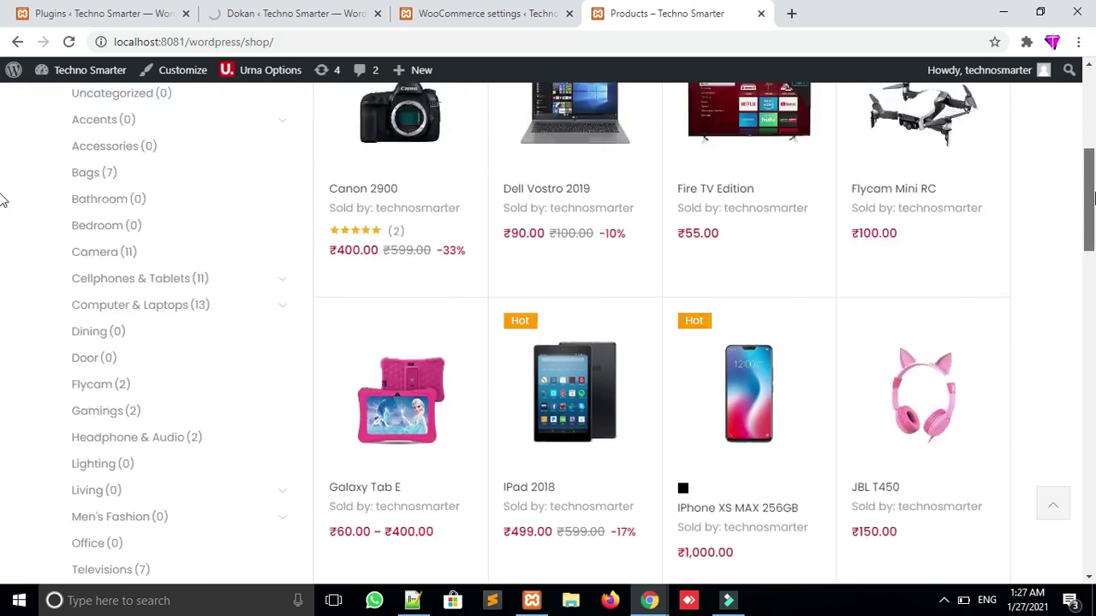
scroll(2, 200, "up", 2)
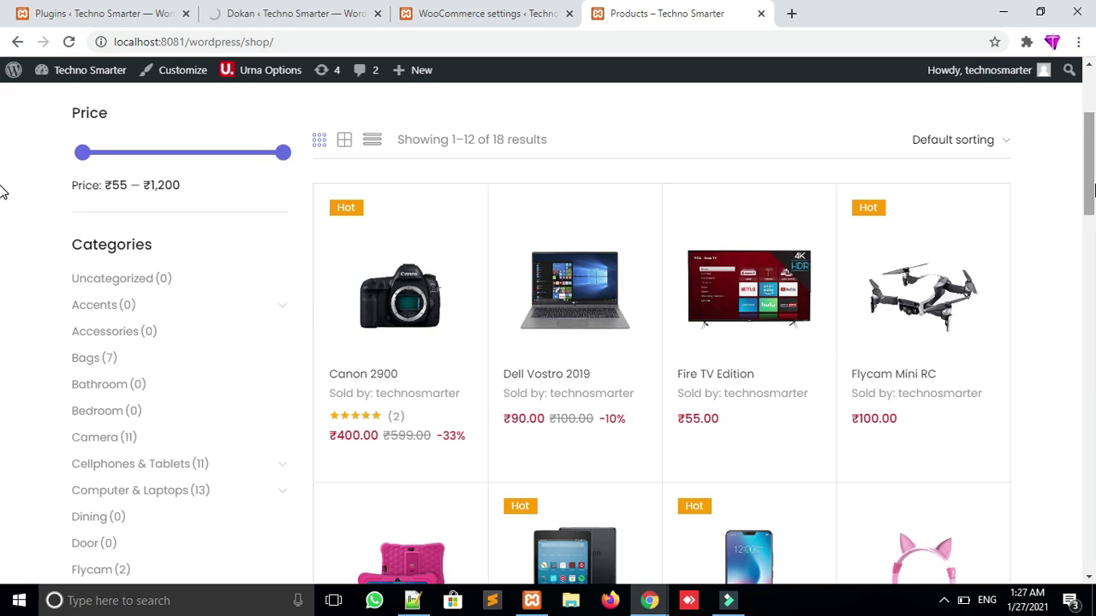
scroll(3, 214, "down", 3)
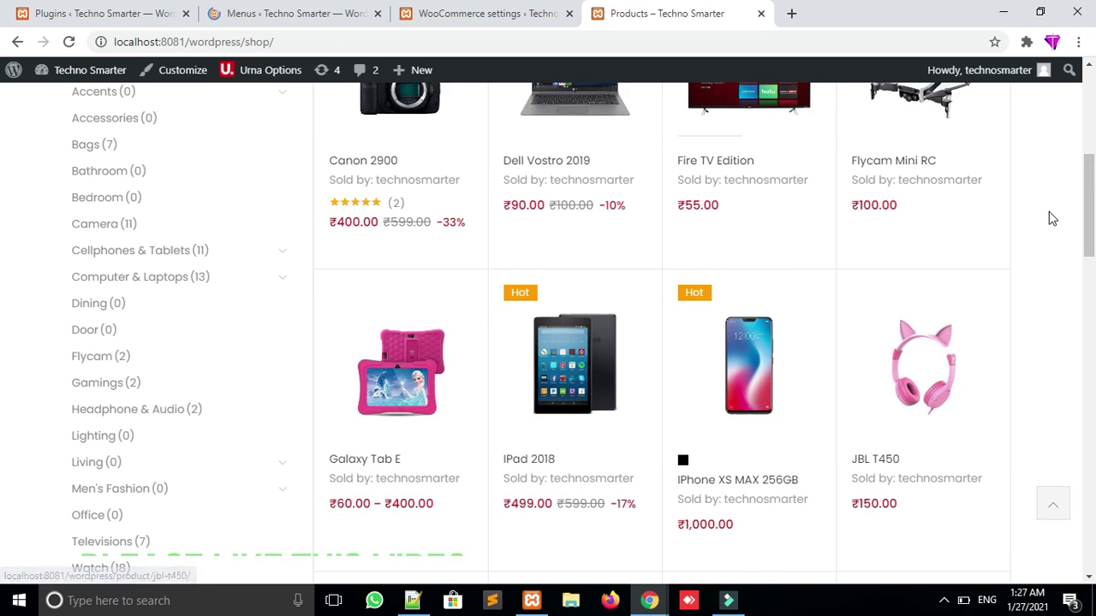
scroll(2, 211, "down", 2)
Open the quick view of IPad 2018, browse two images ahead in its gallery, and close it
mouse_move(513, 282)
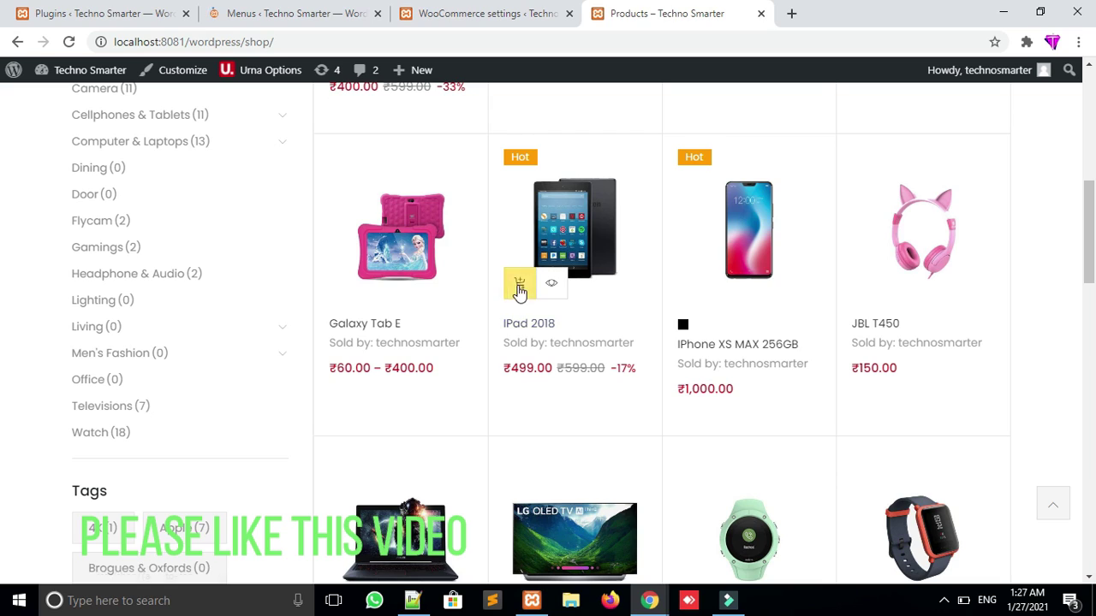
left_click(553, 286)
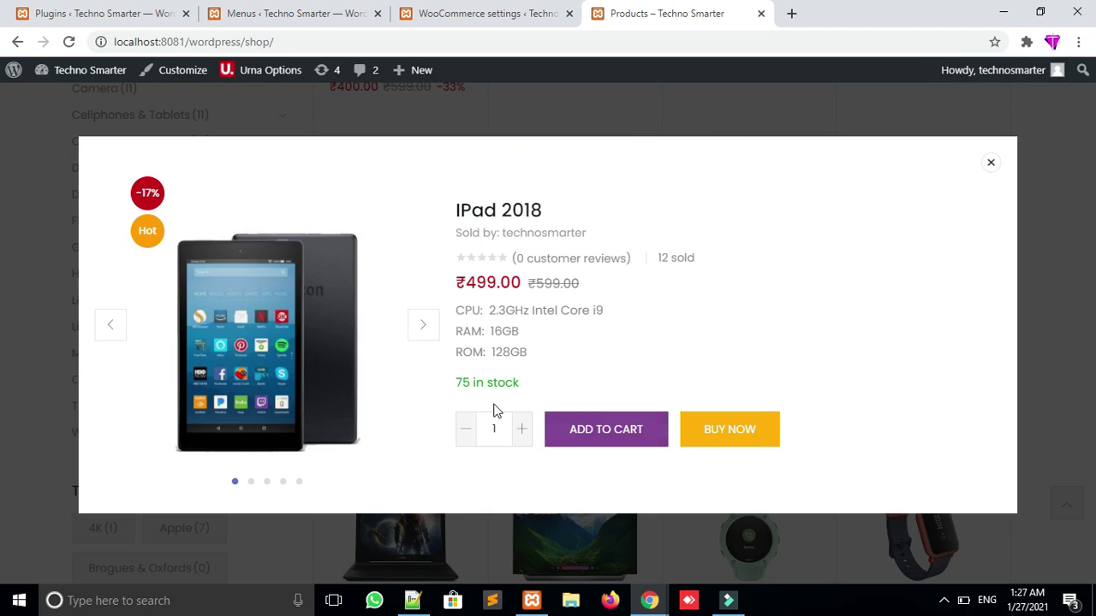
left_click(419, 336)
left_click(417, 332)
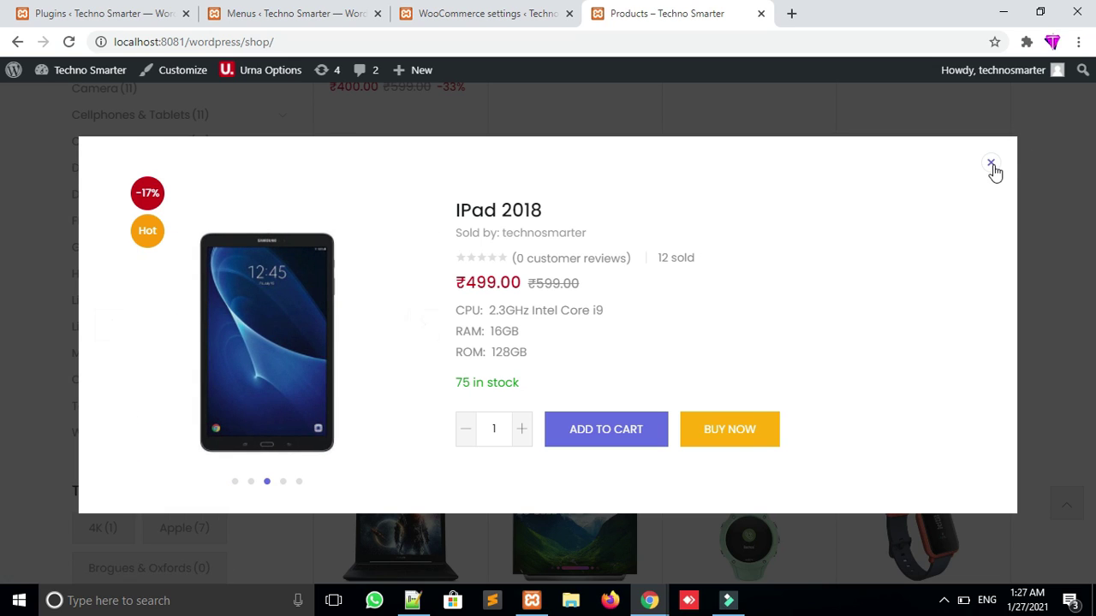
left_click(990, 165)
Examine the rest of the shop page, including the lower product rows, tags, color filters and pagination
scroll(3, 183, "up", 7)
scroll(3, 184, "down", 5)
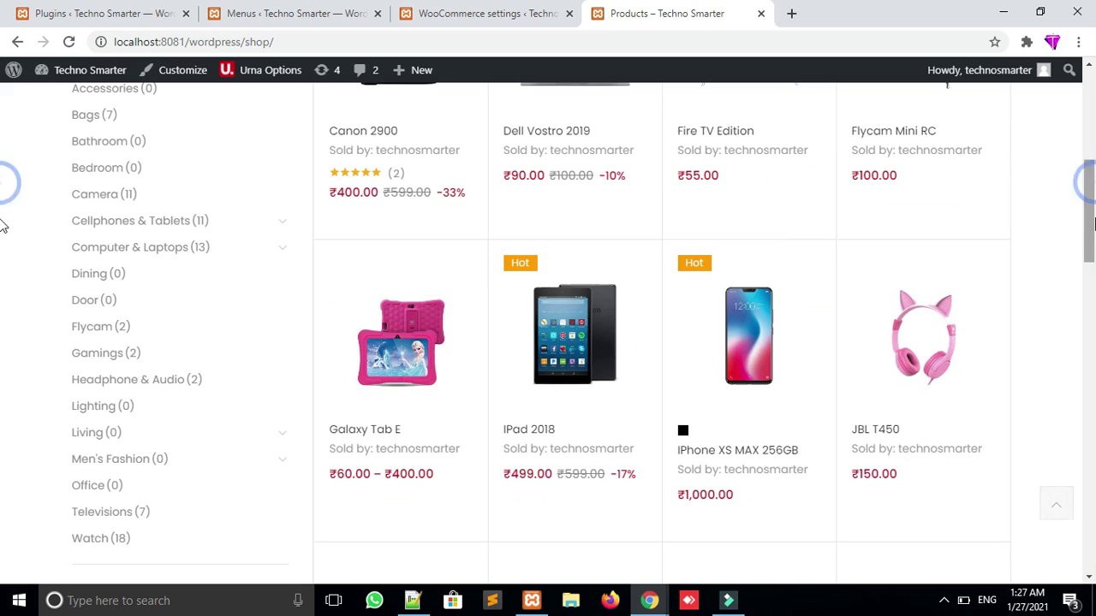
scroll(2, 225, "down", 8)
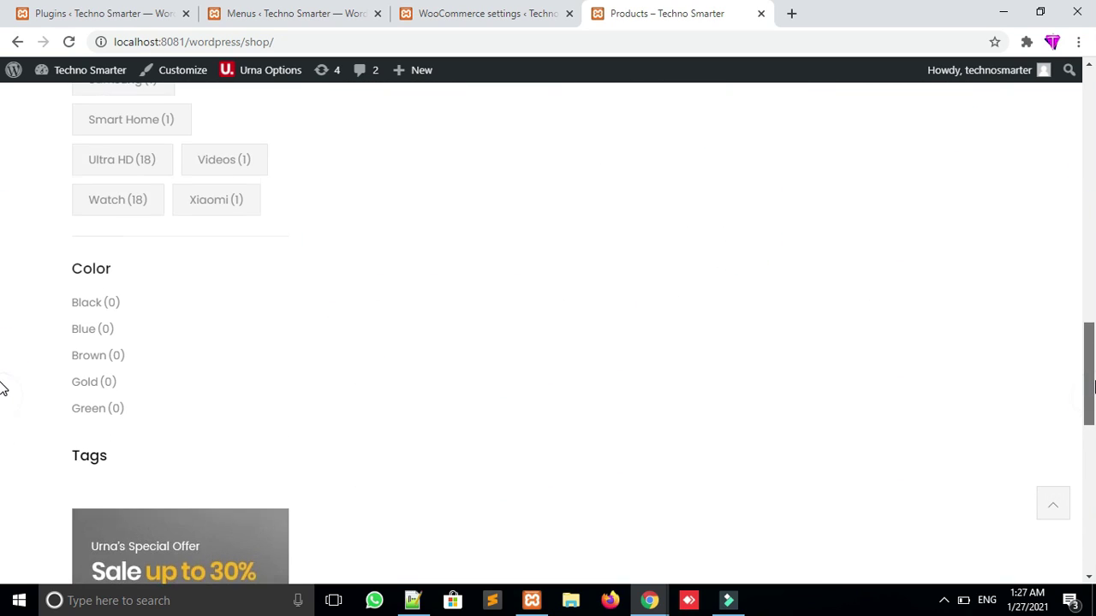
left_click_drag(1089, 362, 1085, 282)
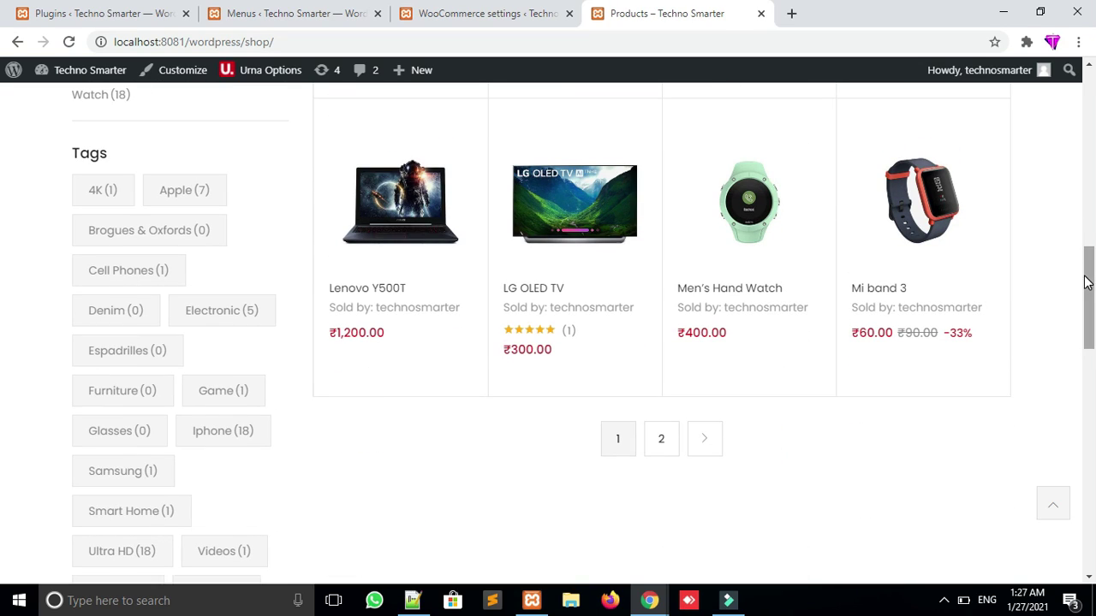
Return to the Menus admin page and load Main Menu (Primary Menu, Mobile Menu) for editing
left_click(296, 14)
left_click_drag(1089, 139, 1088, 321)
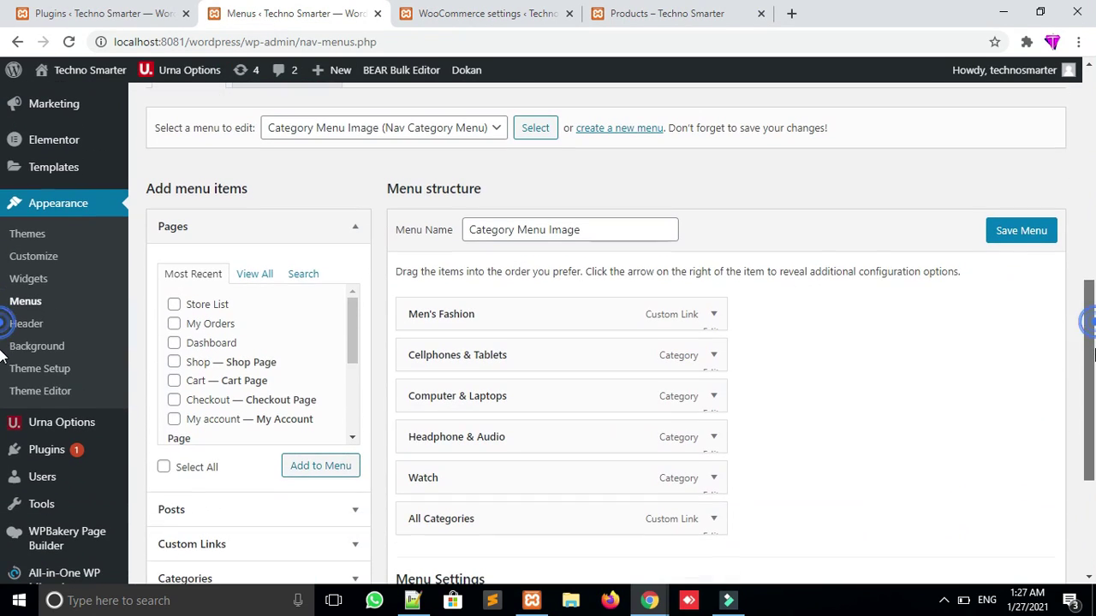
left_click(476, 131)
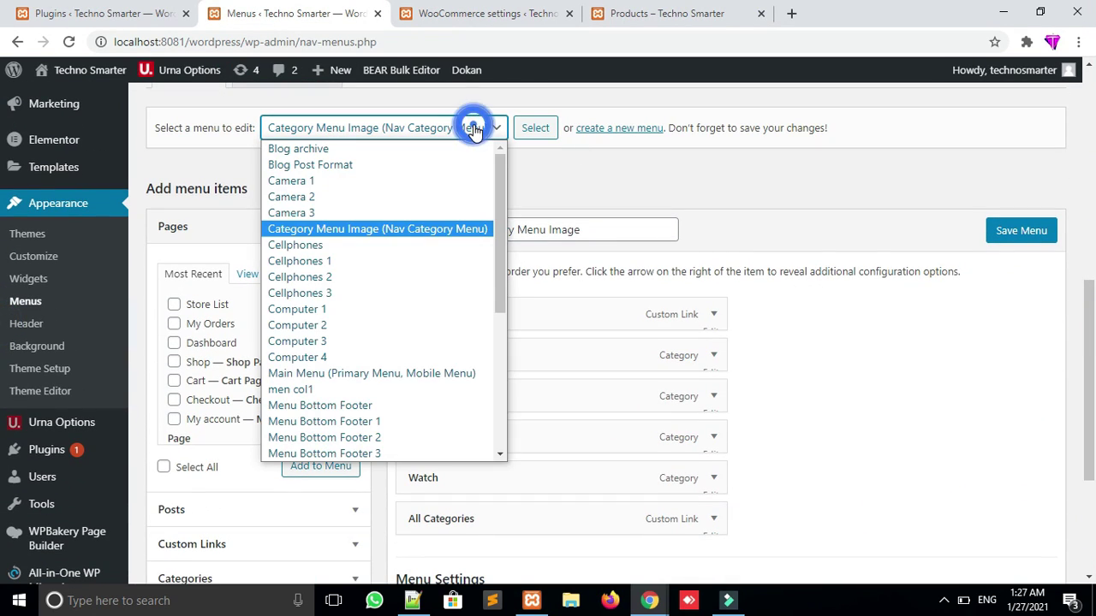
left_click(390, 377)
left_click(535, 127)
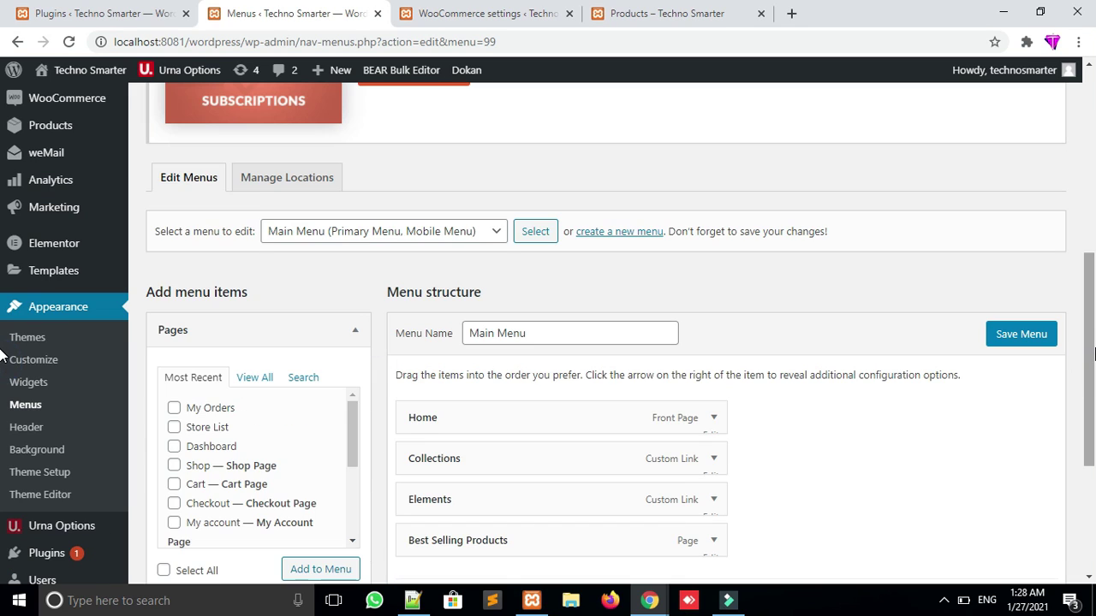
Search the pages for "shop", add Shop — Shop Page to Main Menu directly after Home, and save the menu
scroll(827, 396, "down", 2)
scroll(1093, 385, "down", 1)
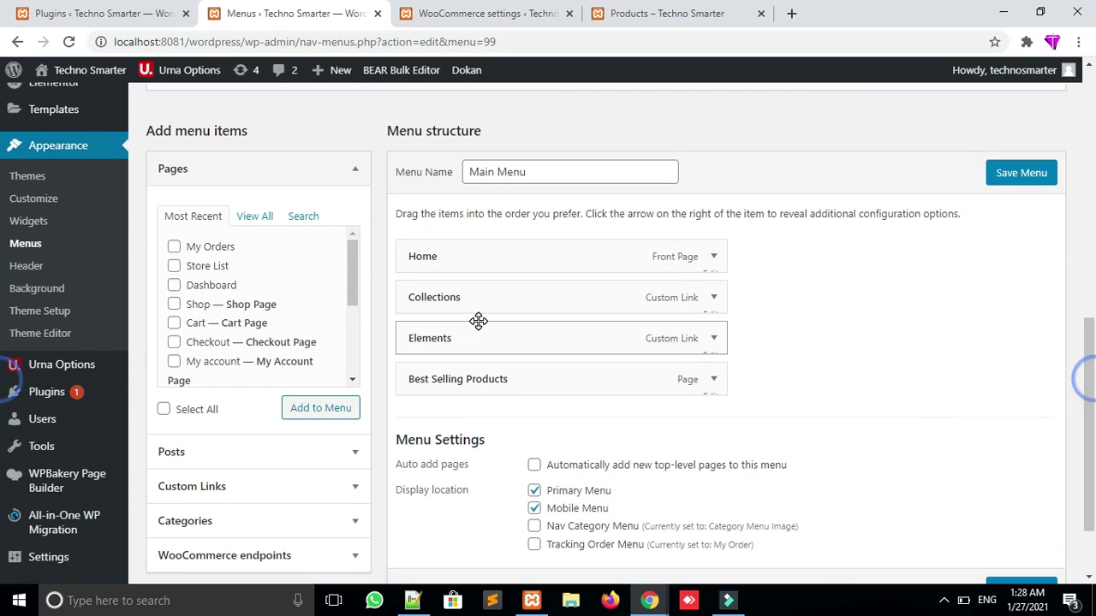
left_click(294, 222)
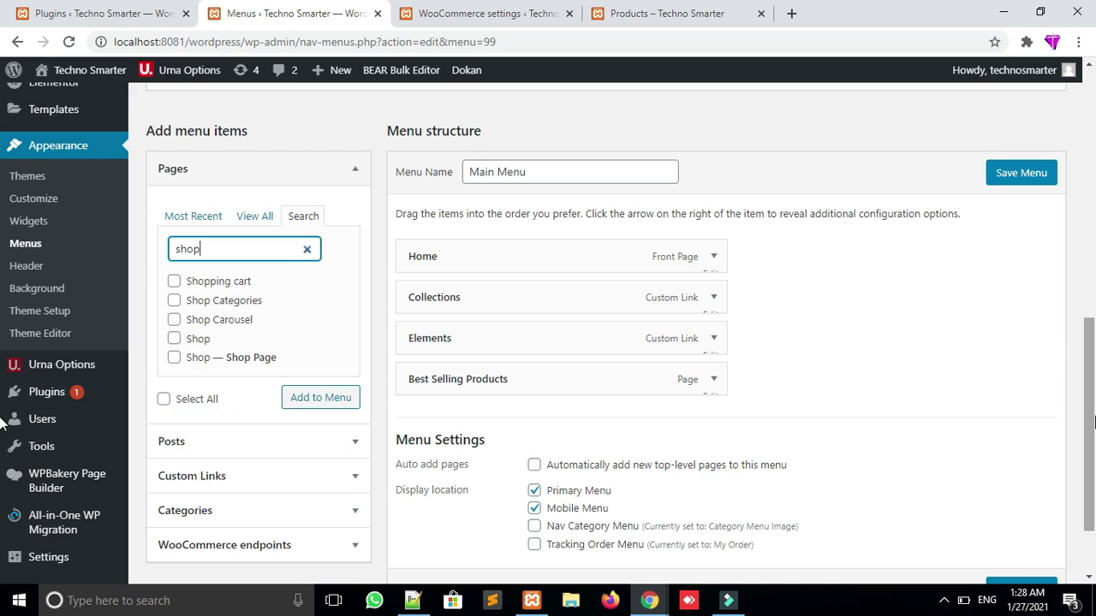
scroll(1087, 420, "down", 1)
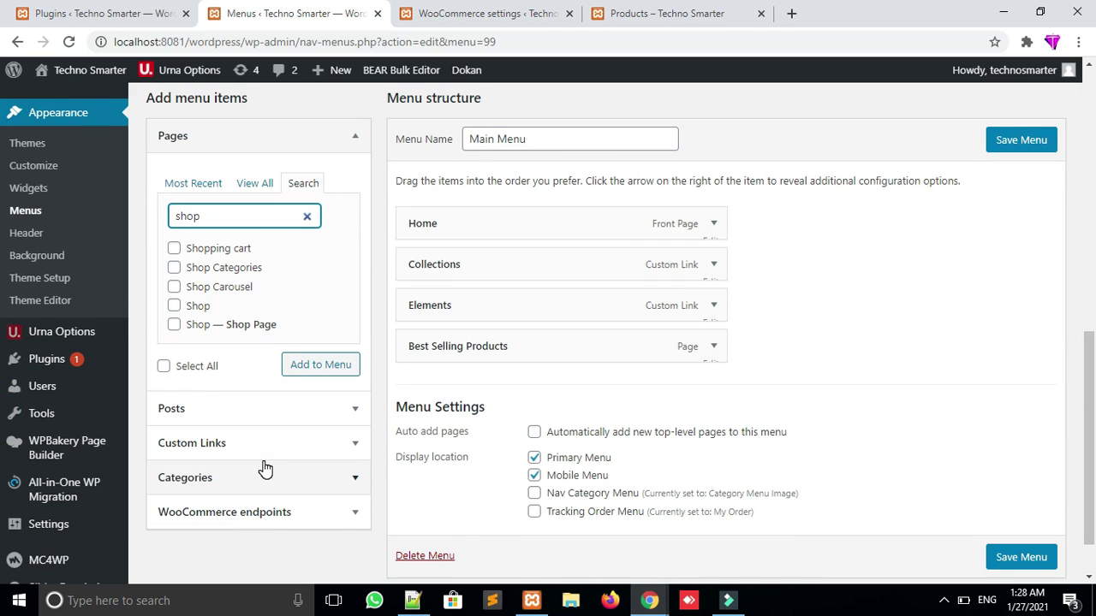
left_click(175, 326)
left_click(322, 377)
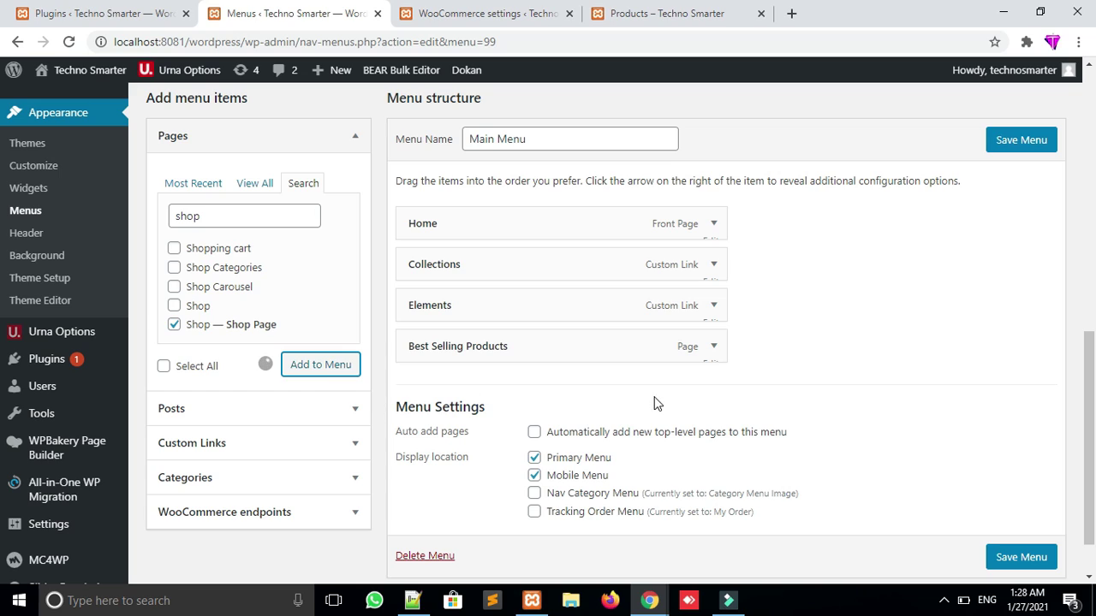
left_click_drag(474, 387, 489, 260)
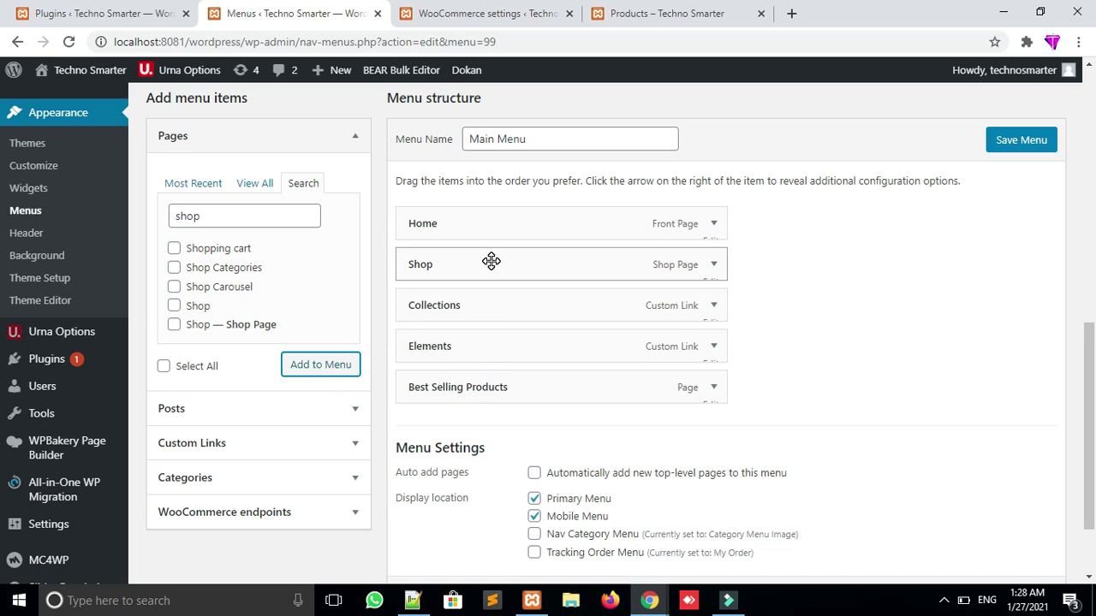
left_click(1026, 145)
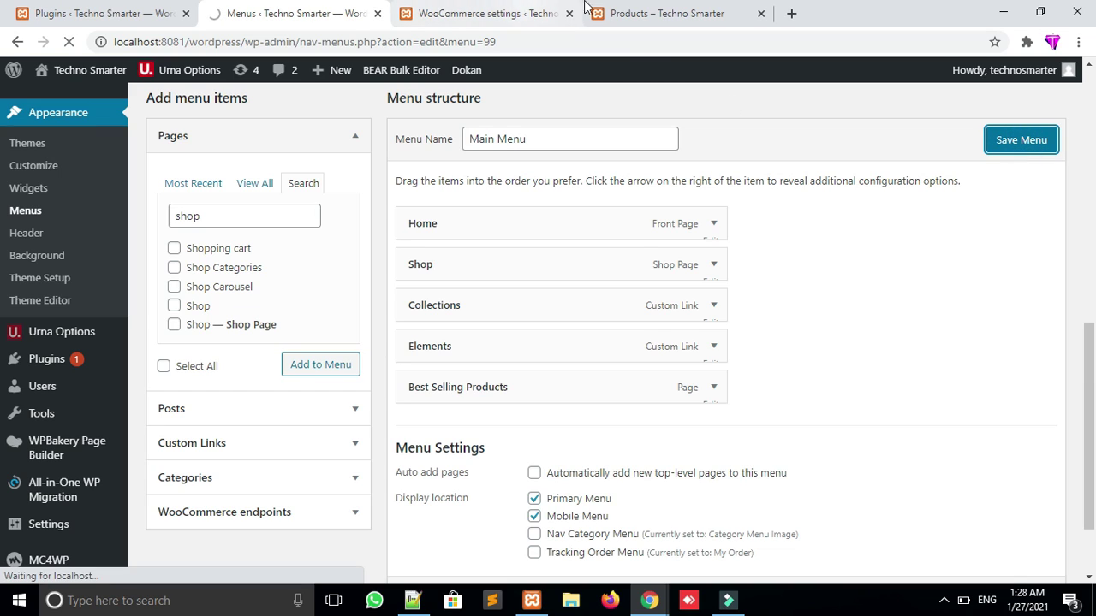
Open the storefront homepage in a separate tab and review its main menu, banners and product sections
left_click(488, 9)
left_click(488, 9)
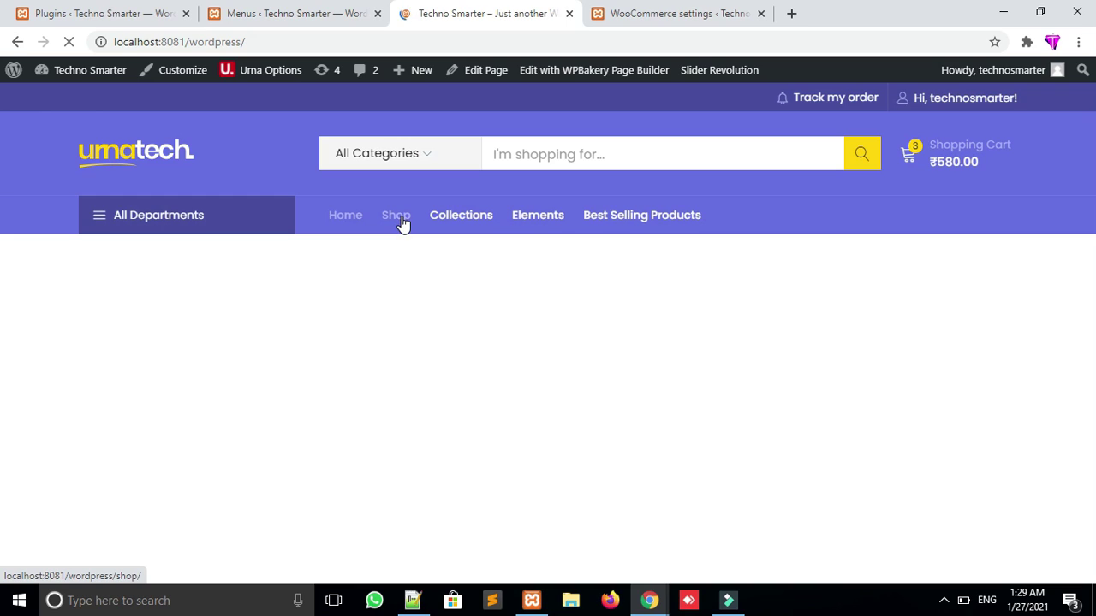
left_click_drag(1091, 116, 1090, 241)
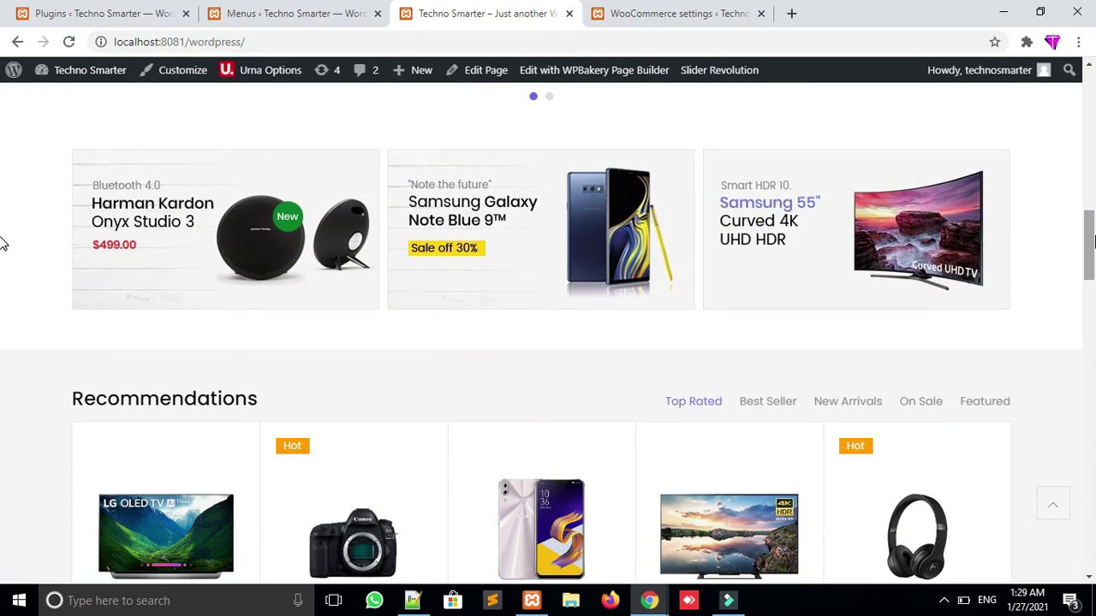
scroll(468, 189, "down", 5)
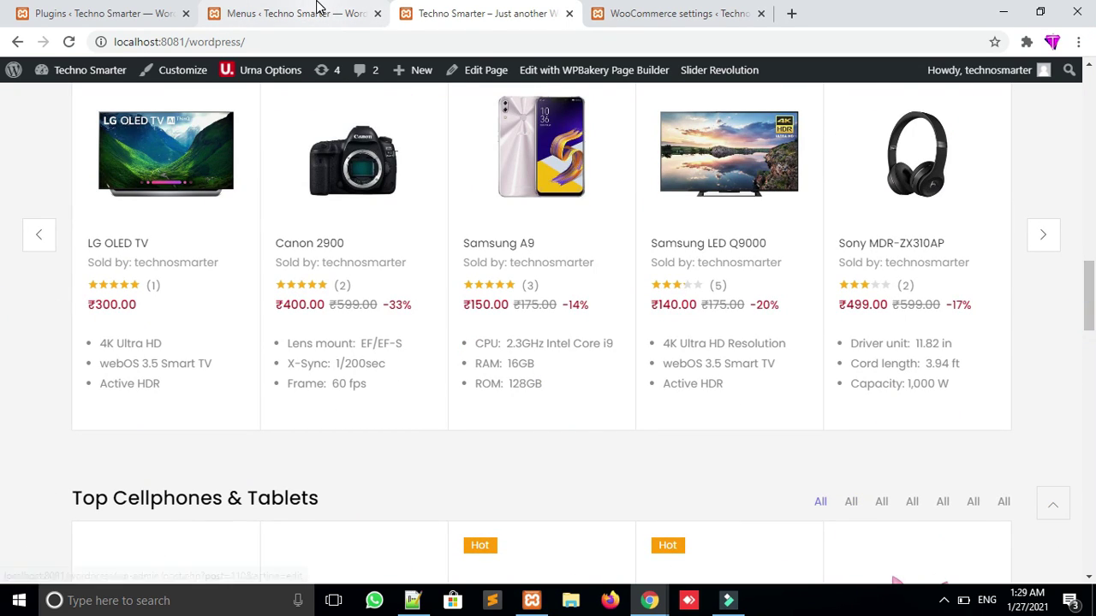
Open the admin list of pages, search it for "home", and open the site's homepage for editing
left_click(316, 11)
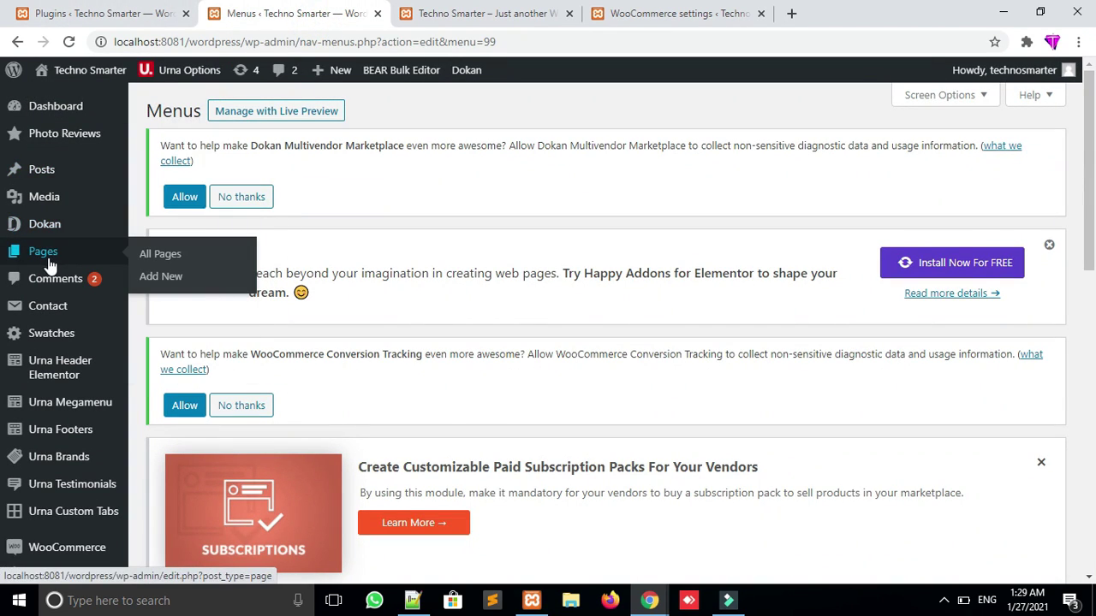
mouse_move(65, 261)
scroll(1091, 366, "down", 10)
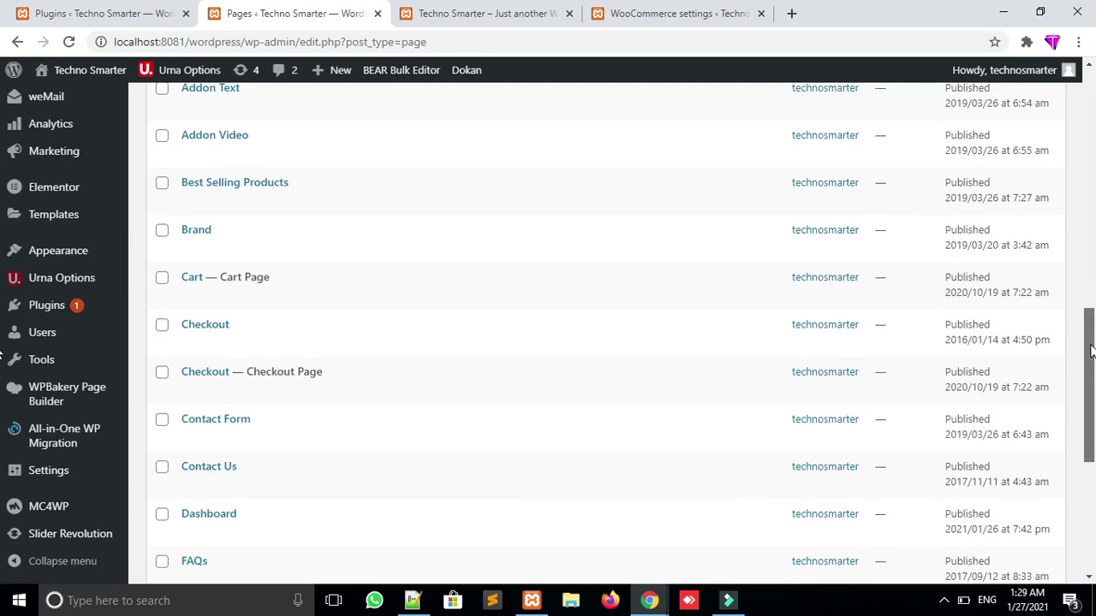
left_click_drag(1091, 366, 908, 348)
left_click(867, 404)
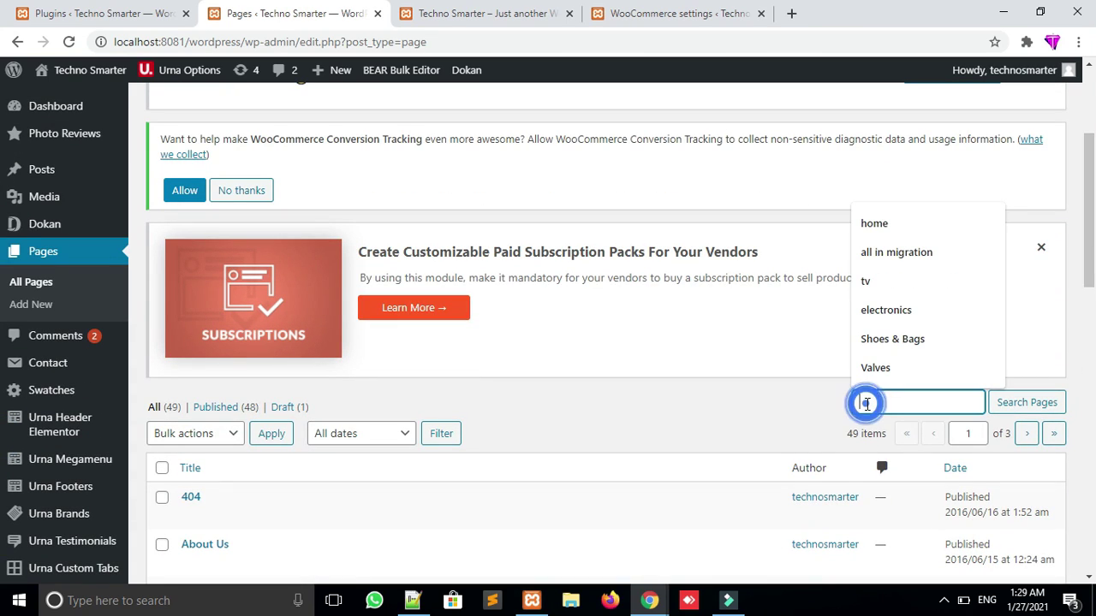
type("home")
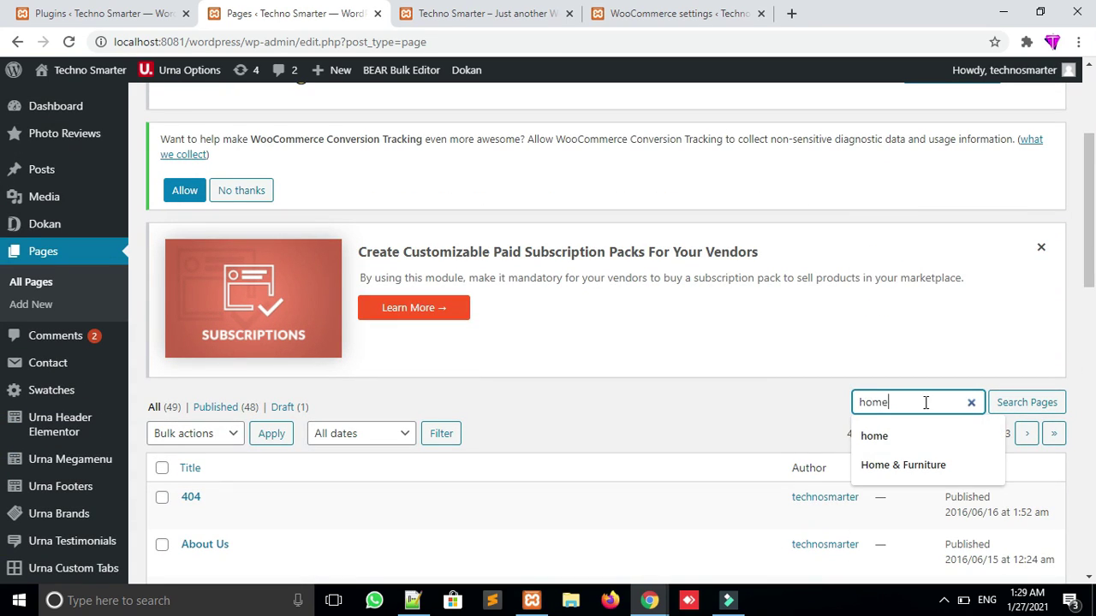
left_click(897, 439)
left_click(1015, 409)
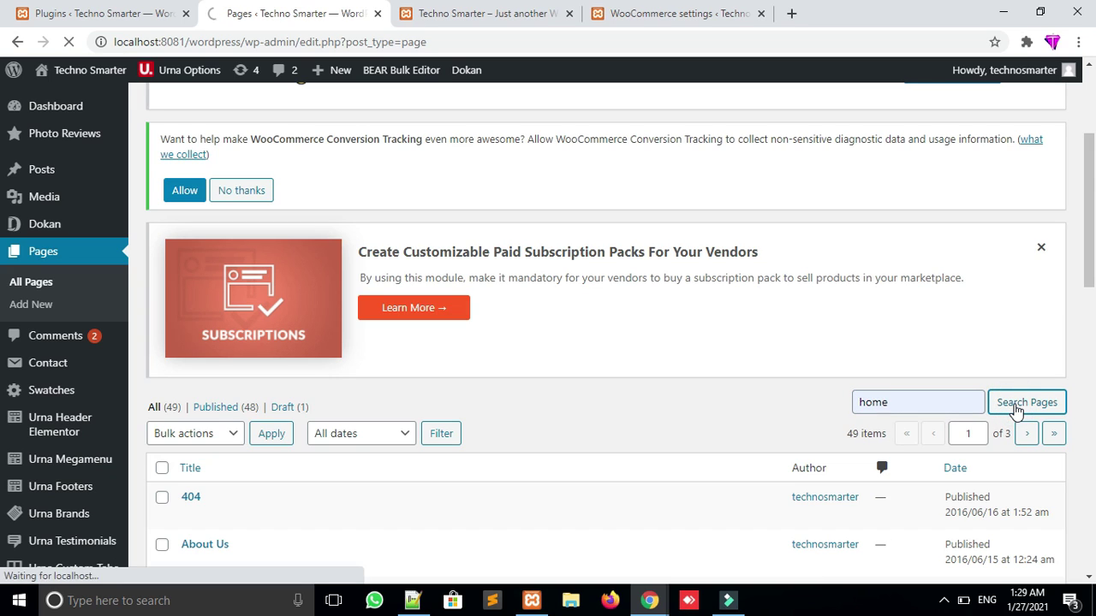
left_click_drag(1084, 283, 1084, 446)
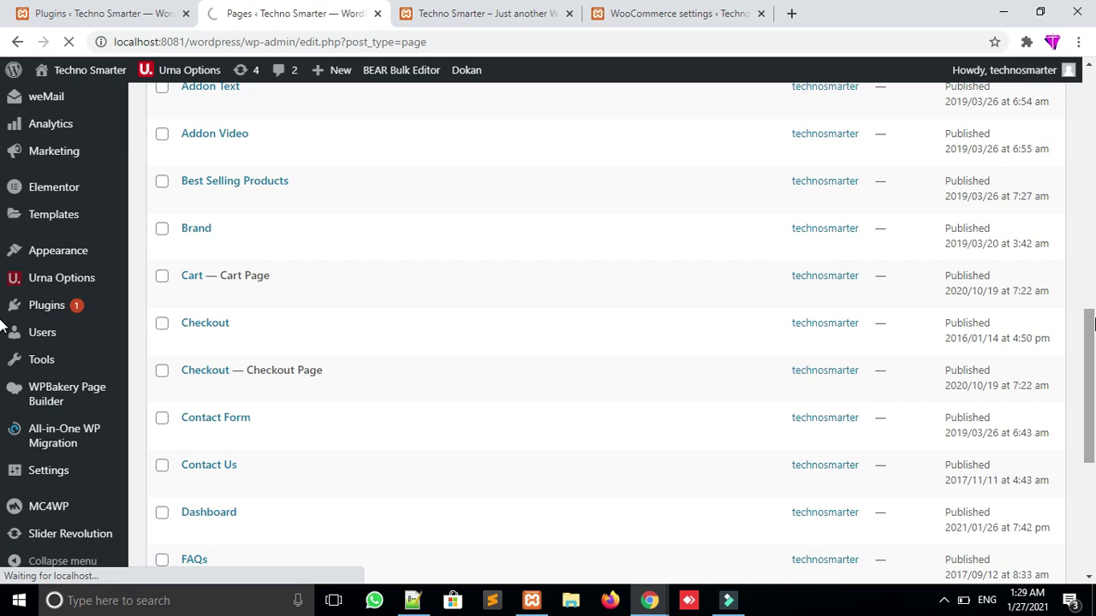
left_click(193, 399)
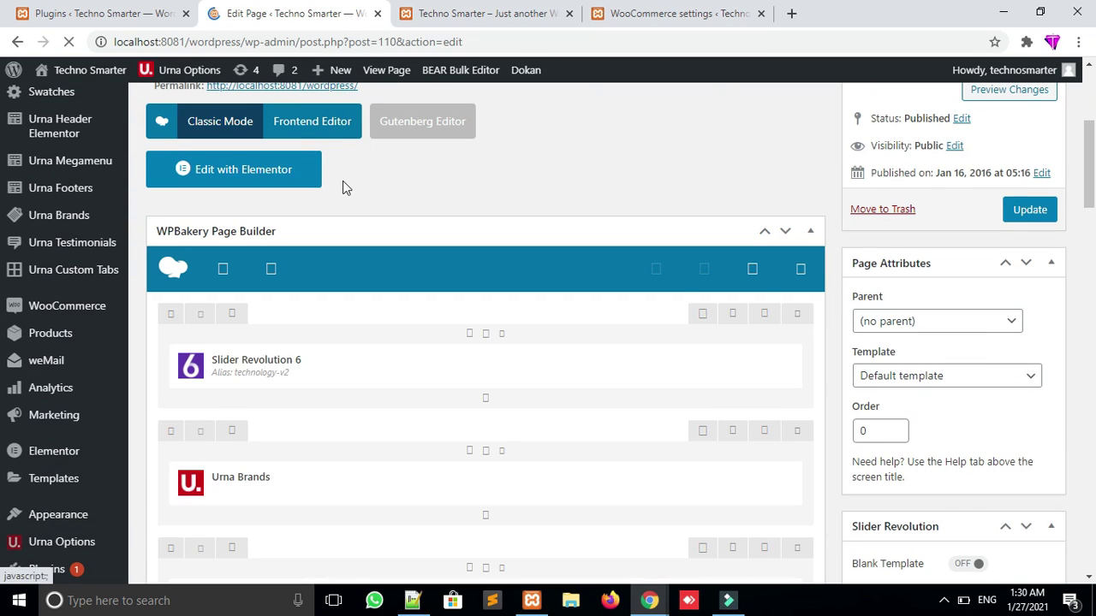
Compare the homepage's WPBakery rows (Slider Revolution, Urna Brands, Urna Product CountDown) with the matching sections on the storefront
left_click_drag(1091, 125, 1091, 141)
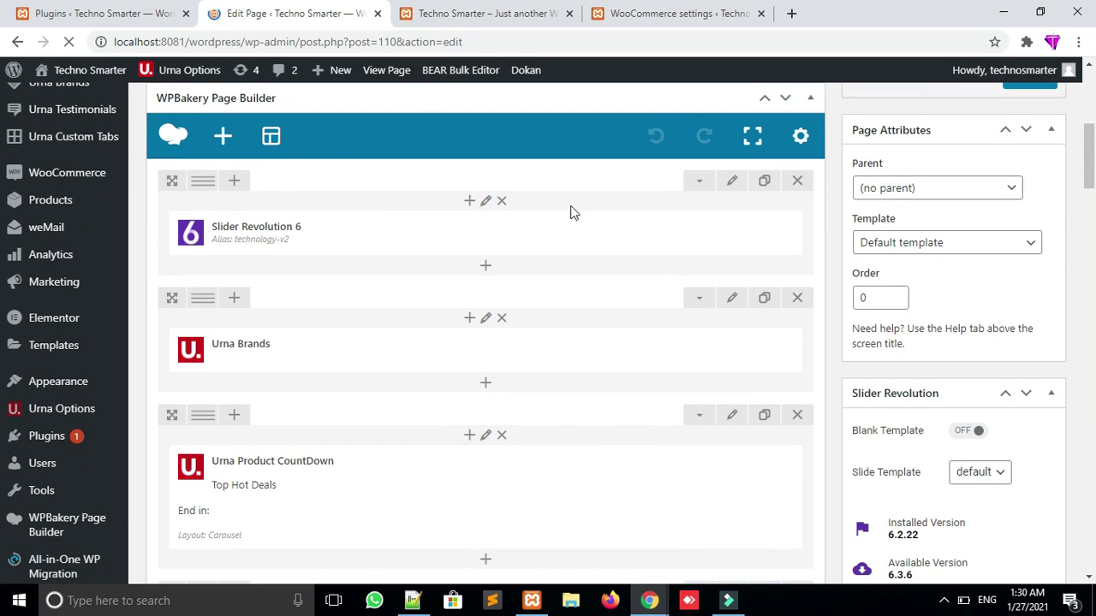
left_click(472, 13)
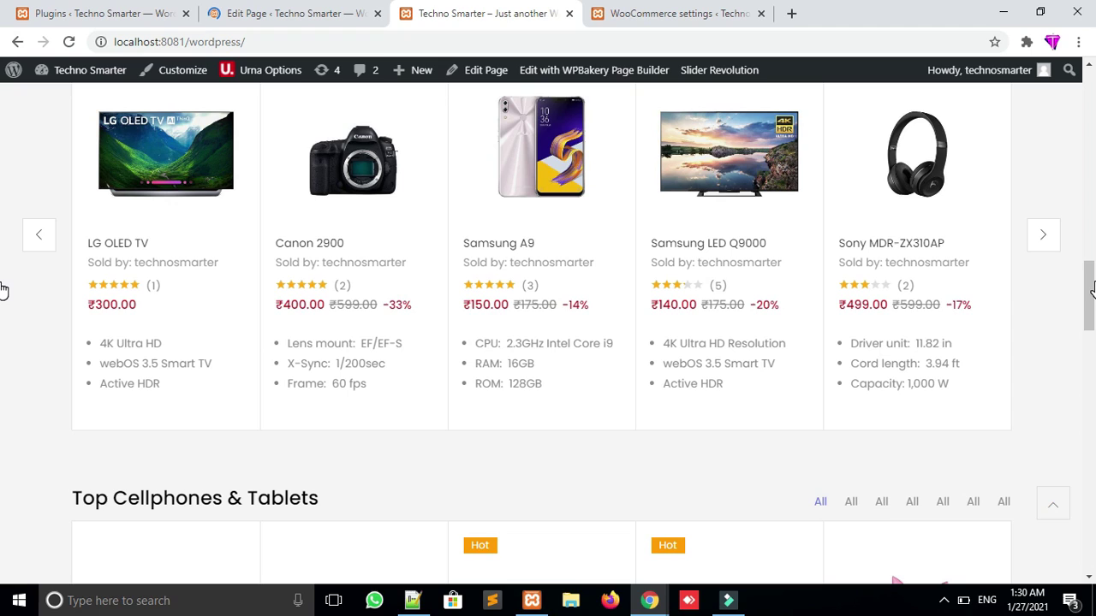
left_click_drag(1092, 302, 1092, 78)
scroll(3, 137, "down", 2)
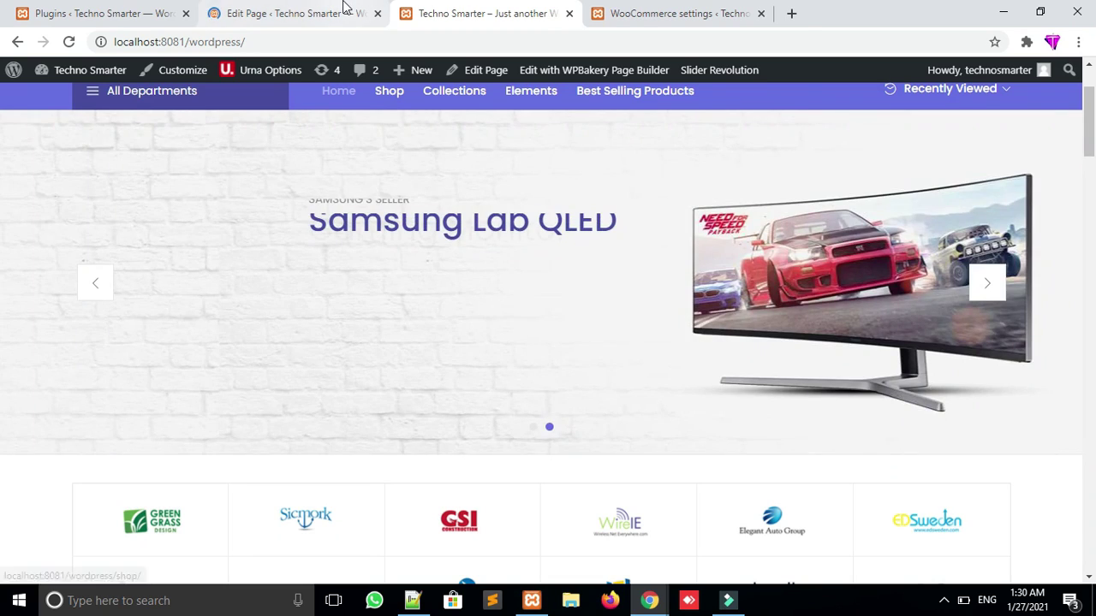
left_click(343, 13)
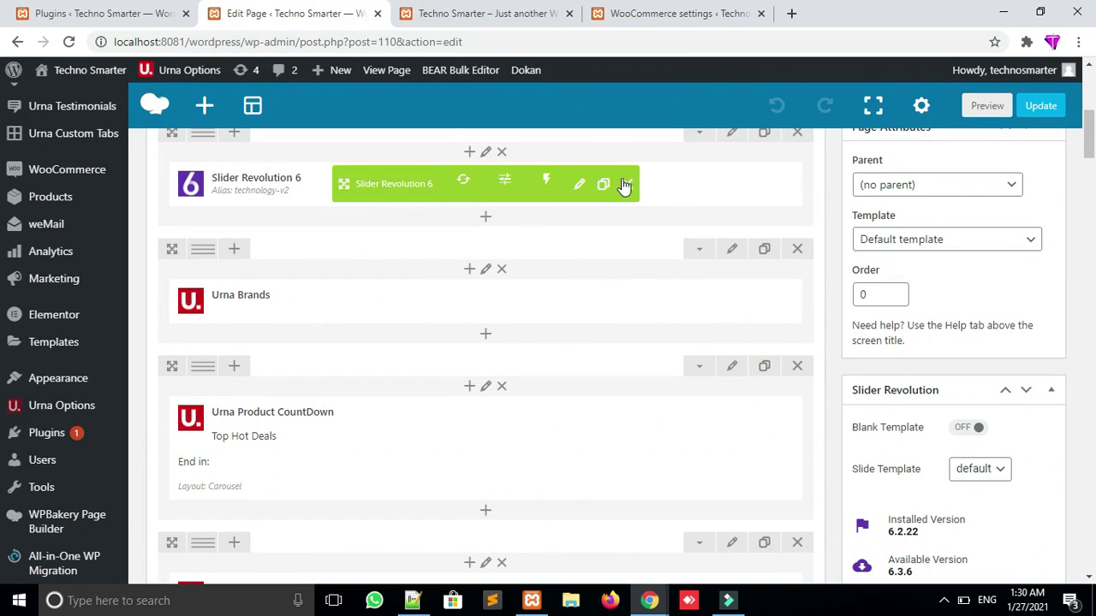
key("ctrl+Tab")
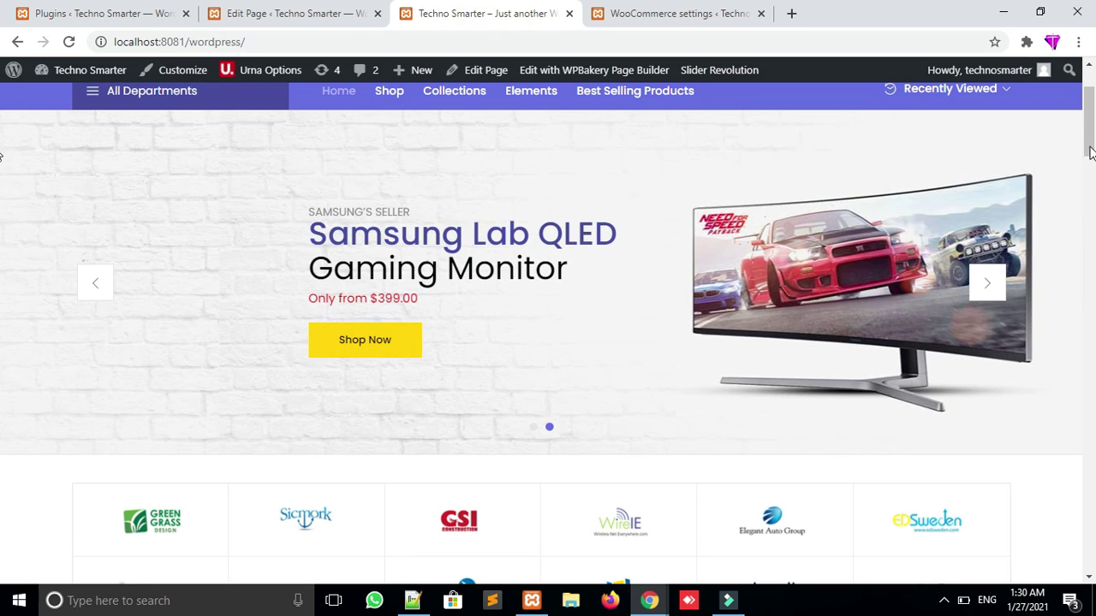
scroll(993, 173, "down", 3)
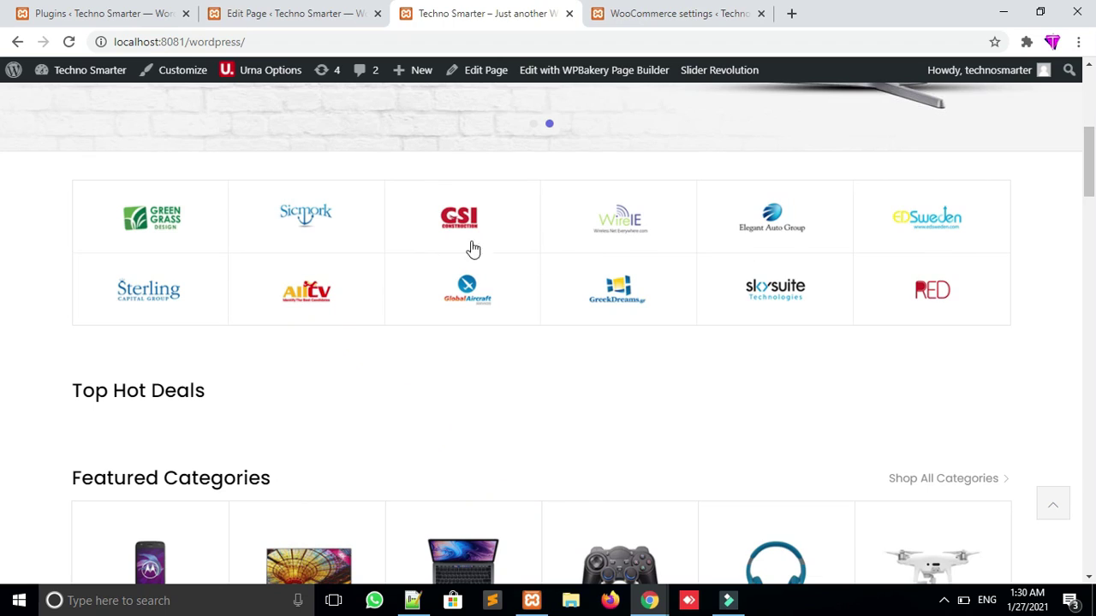
left_click(274, 14)
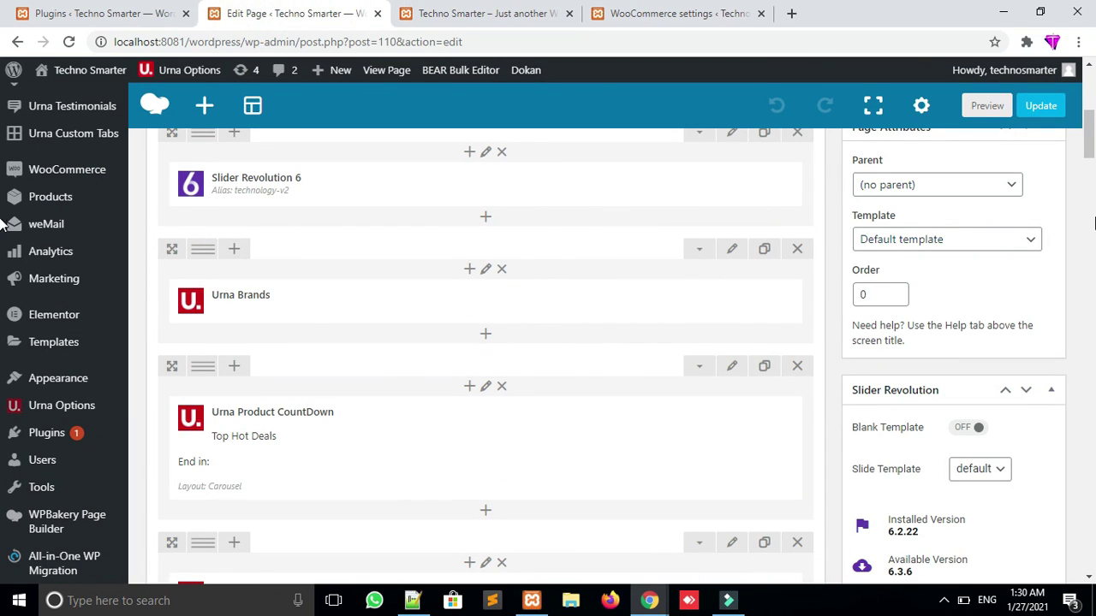
scroll(3, 143, "down", 2)
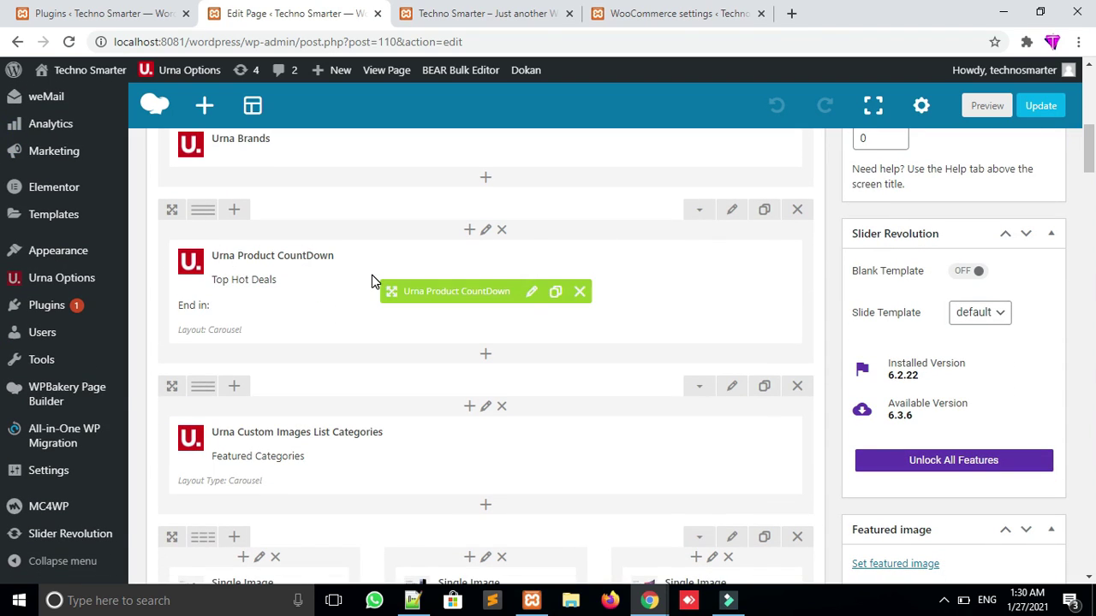
Move the storefront homepage tab ahead of the page editor tab and return to the page editor
left_click_drag(496, 6, 212, 41)
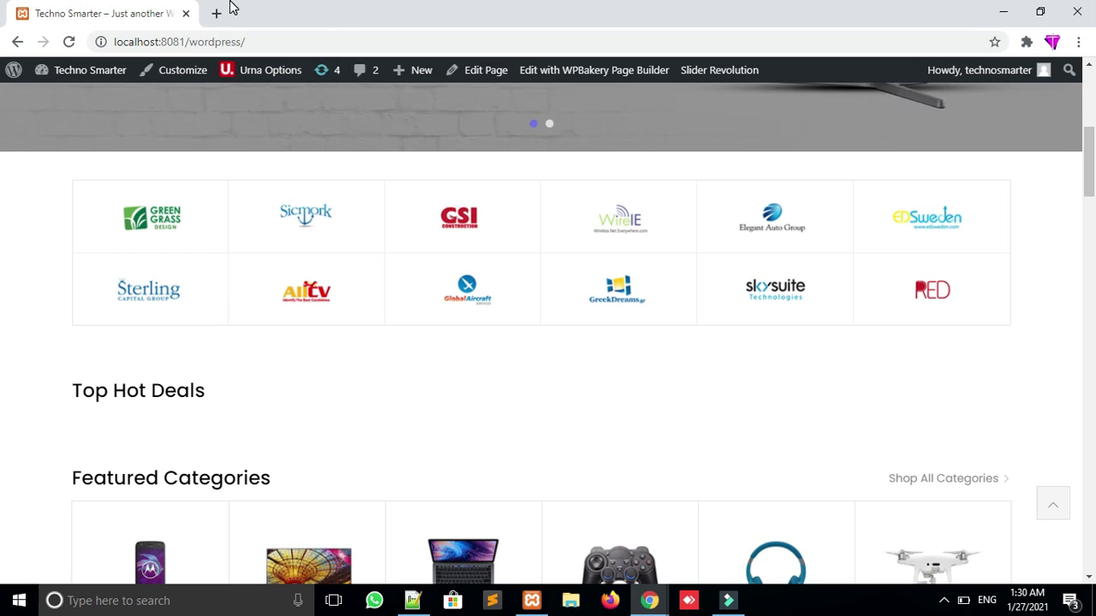
left_click_drag(156, 8, 326, 13)
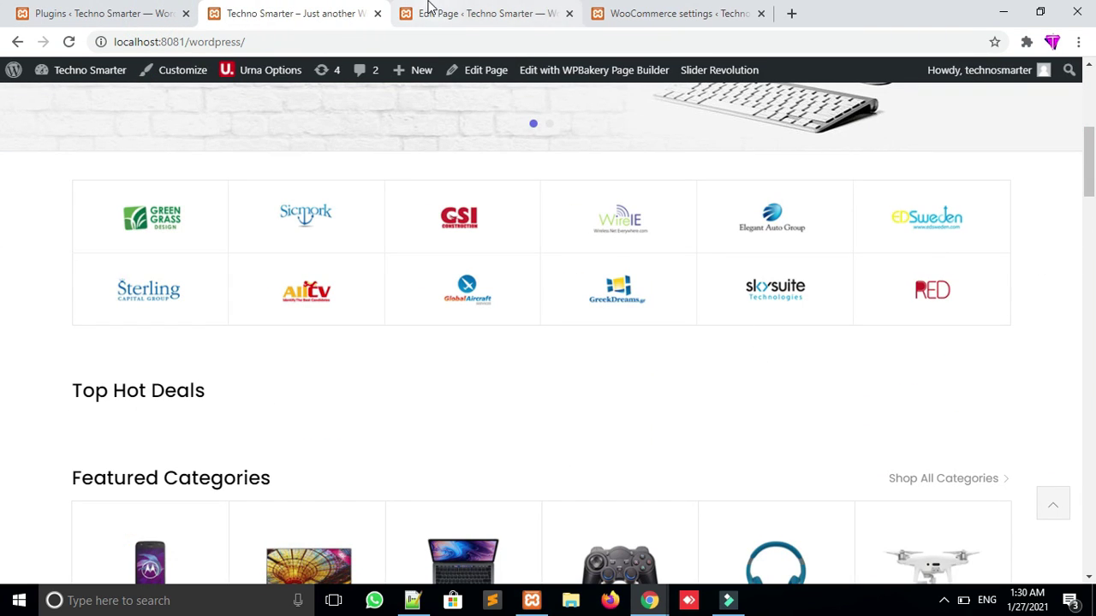
left_click(144, 10)
mouse_move(343, 284)
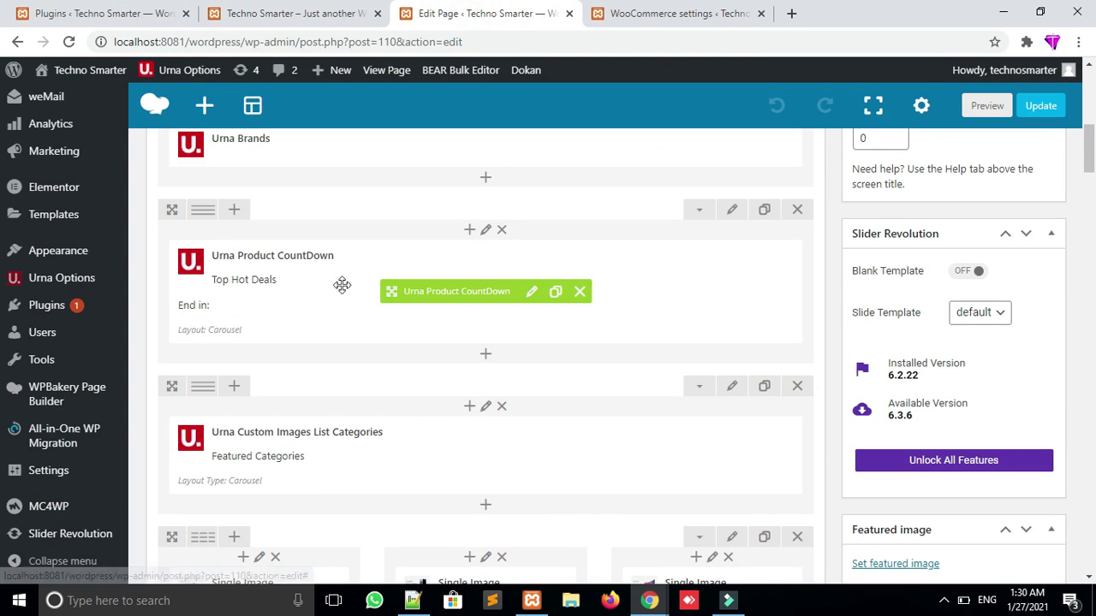
Open the Top Hot Deals Urna Product CountDown settings and choose Men's Fashion as its product category
left_click(530, 292)
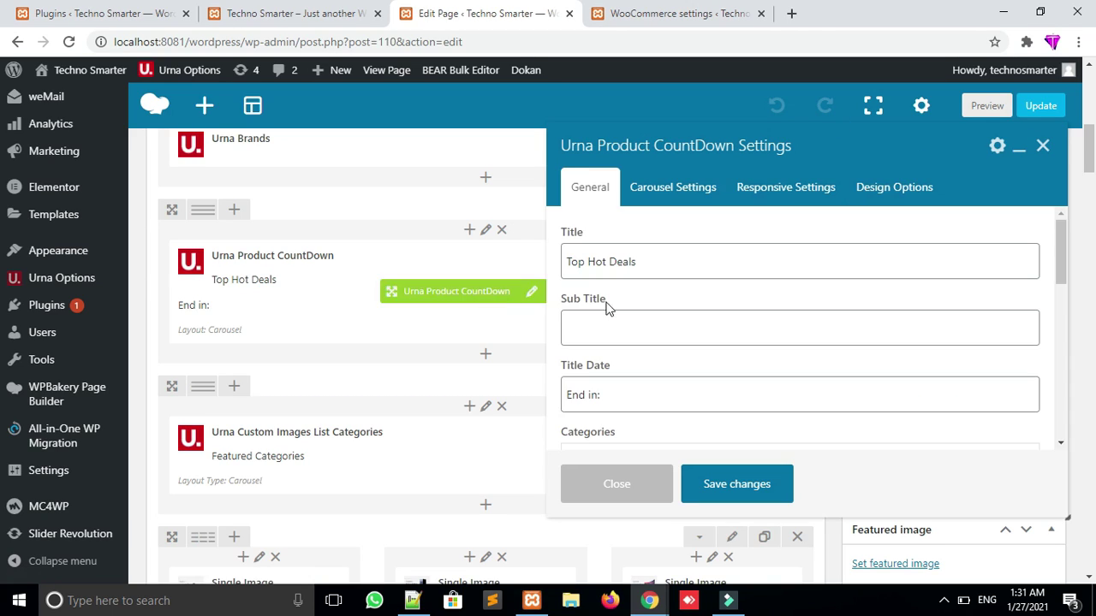
left_click(689, 261)
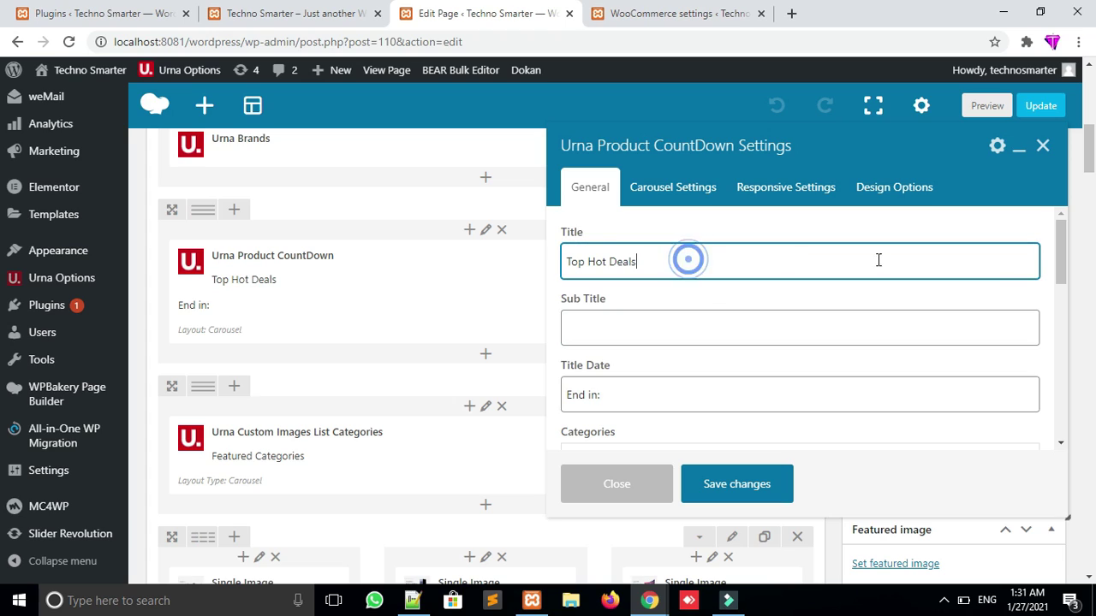
left_click(1060, 268)
left_click_drag(1059, 285, 1060, 316)
left_click(751, 334)
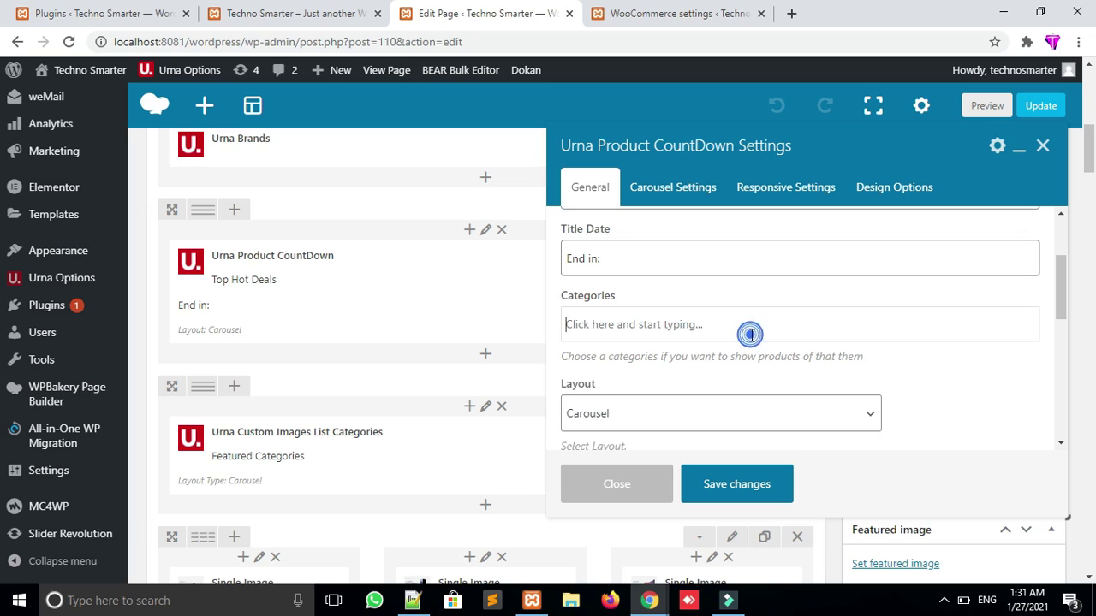
type("men")
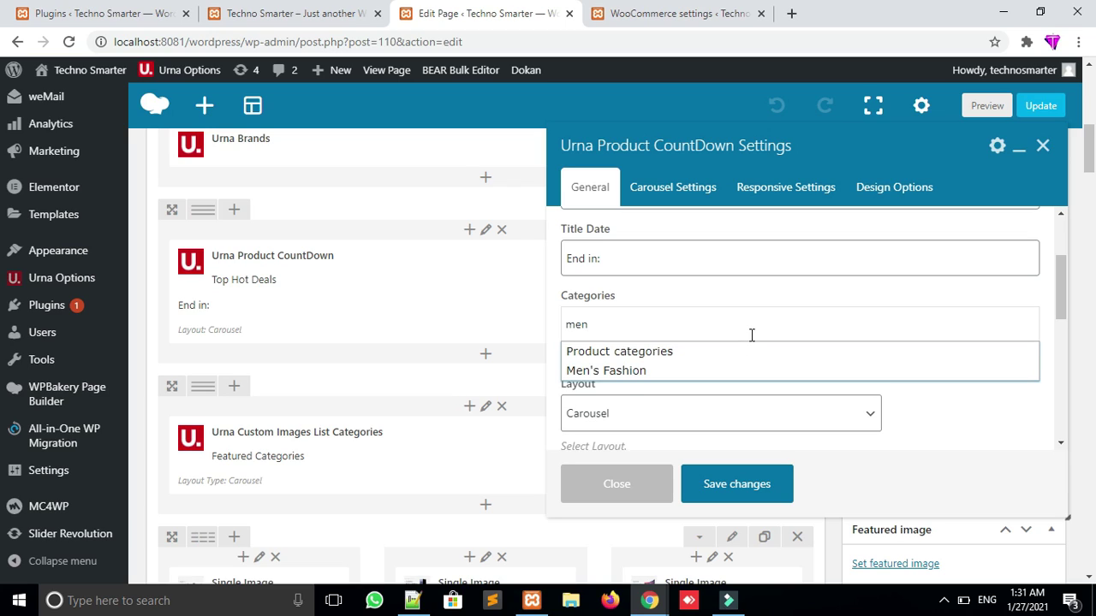
left_click(628, 377)
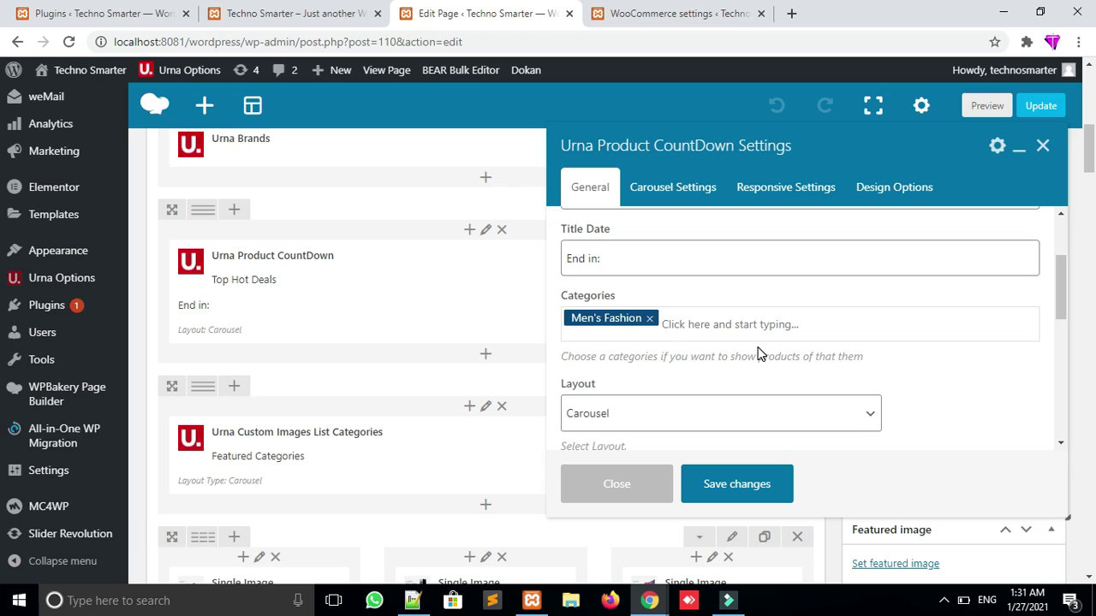
Check the countdown's layout, item number and column options, and close its settings without saving
left_click(858, 415)
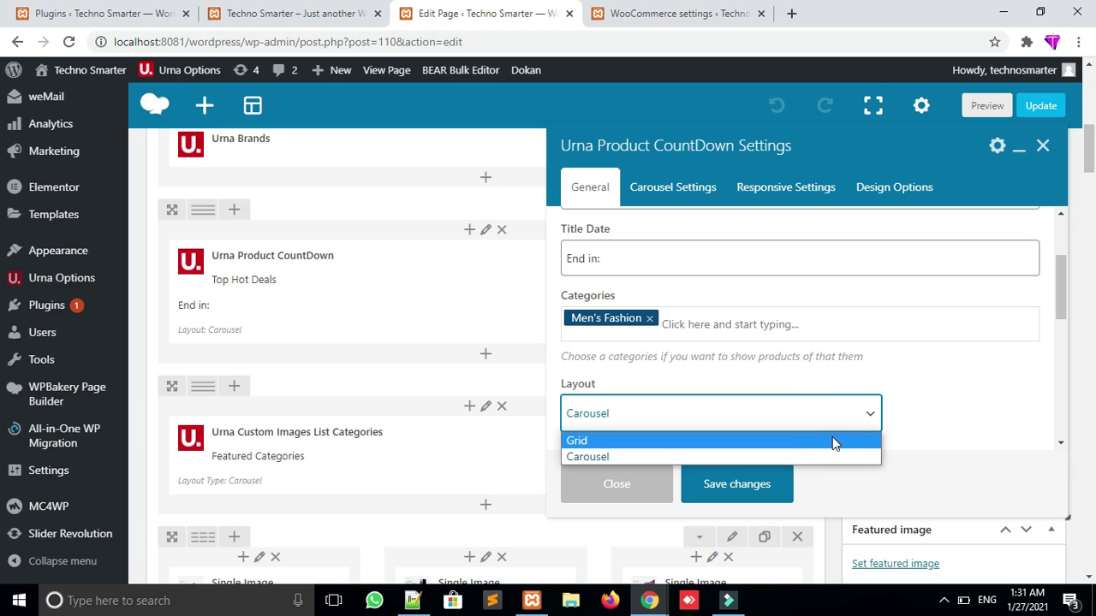
left_click(995, 398)
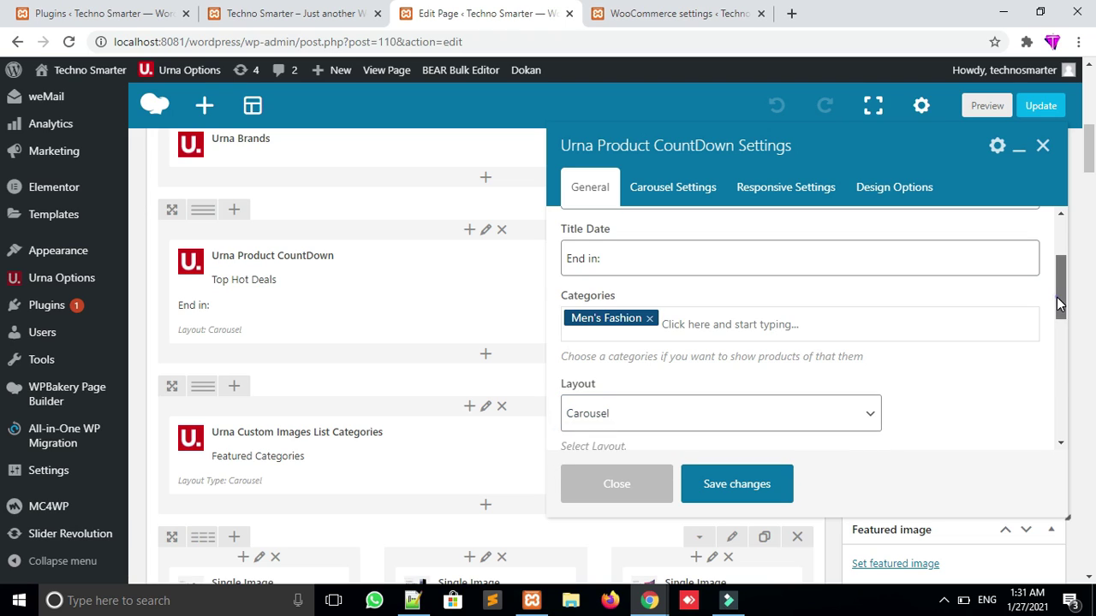
left_click_drag(1060, 303, 1060, 371)
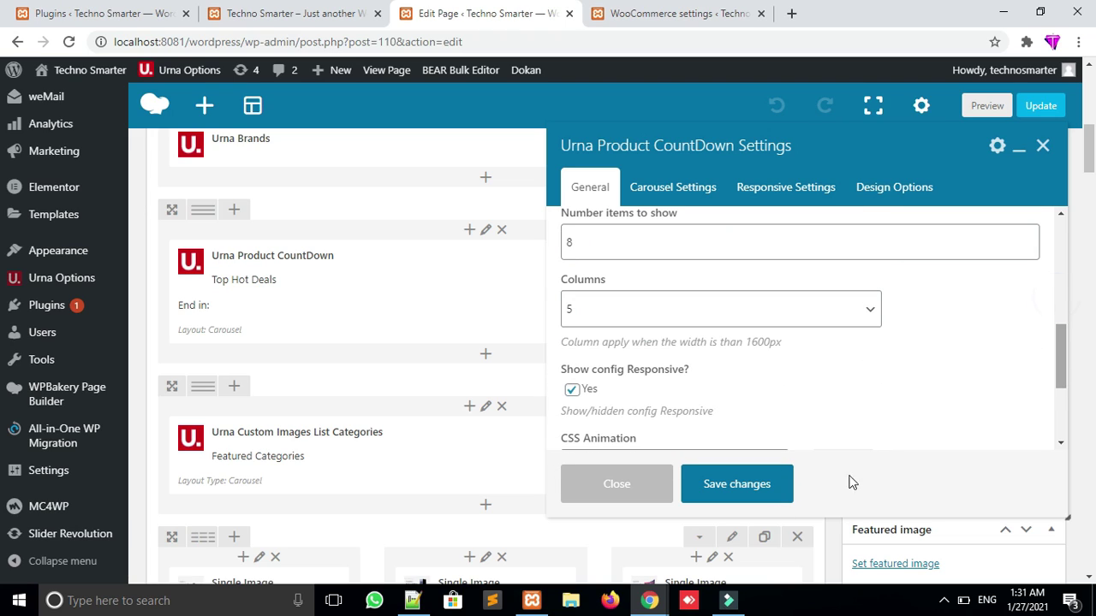
left_click(1043, 146)
Compare the three Single Image elements with the storefront's promotional banners and open the first Single Image's settings
scroll(3, 171, "down", 3)
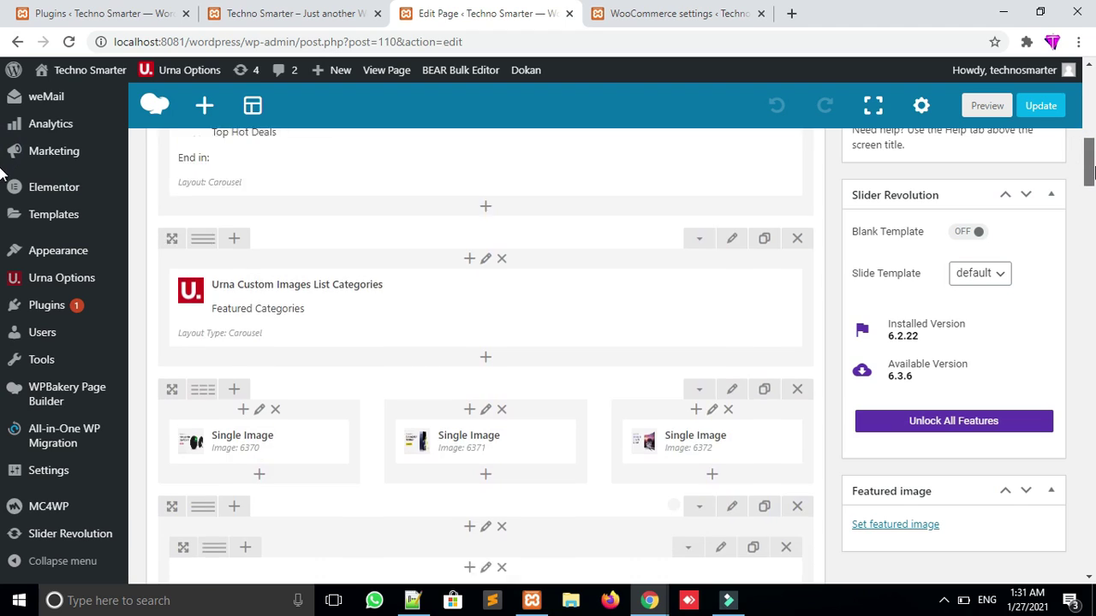
scroll(2, 182, "down", 1)
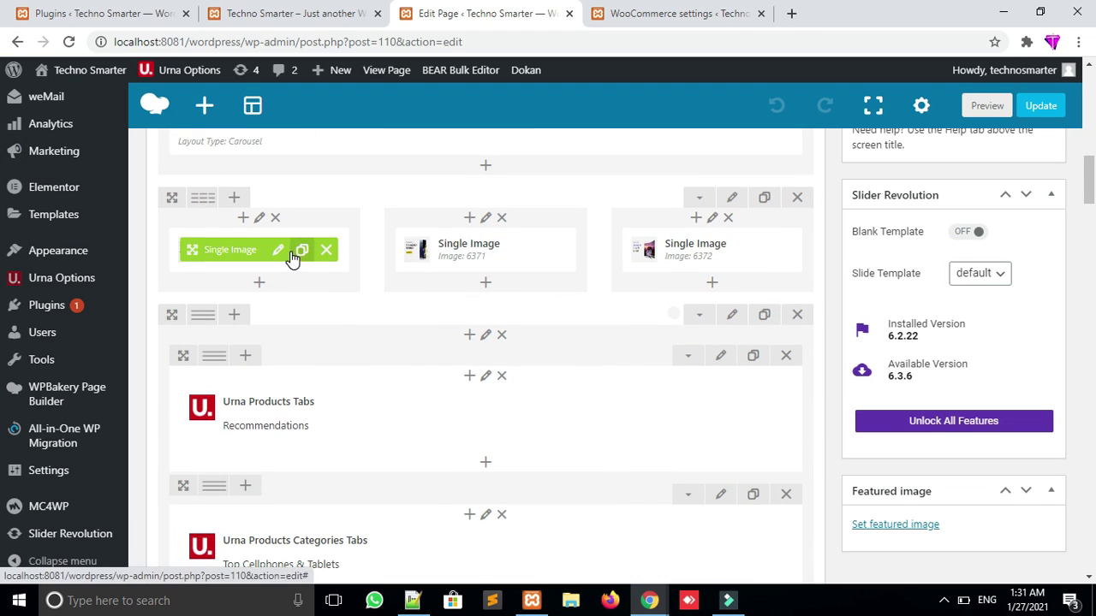
left_click(291, 13)
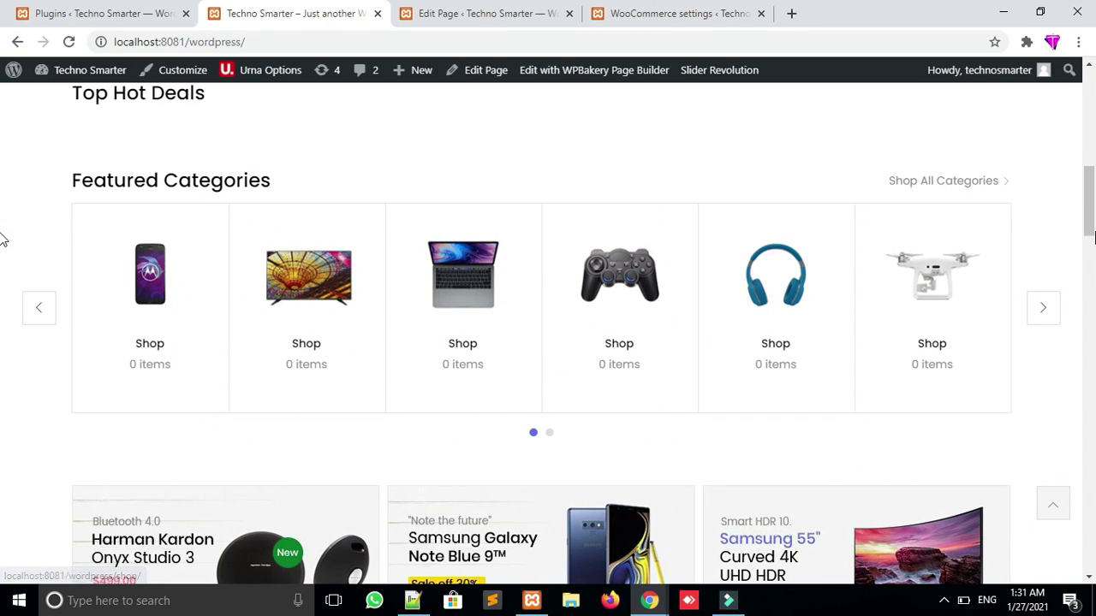
scroll(3, 184, "down", 3)
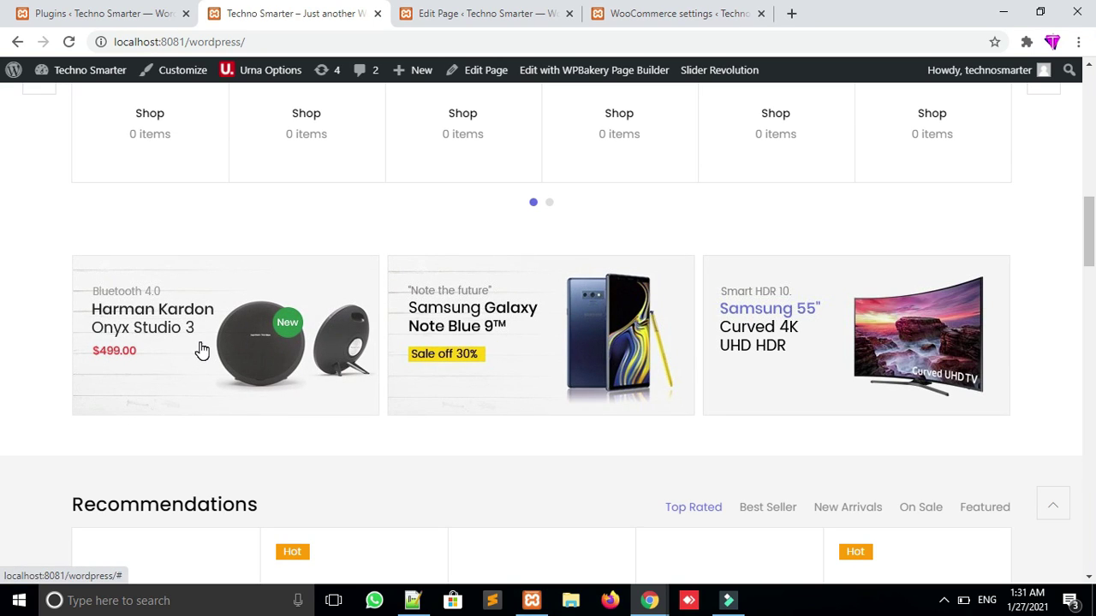
left_click(440, 10)
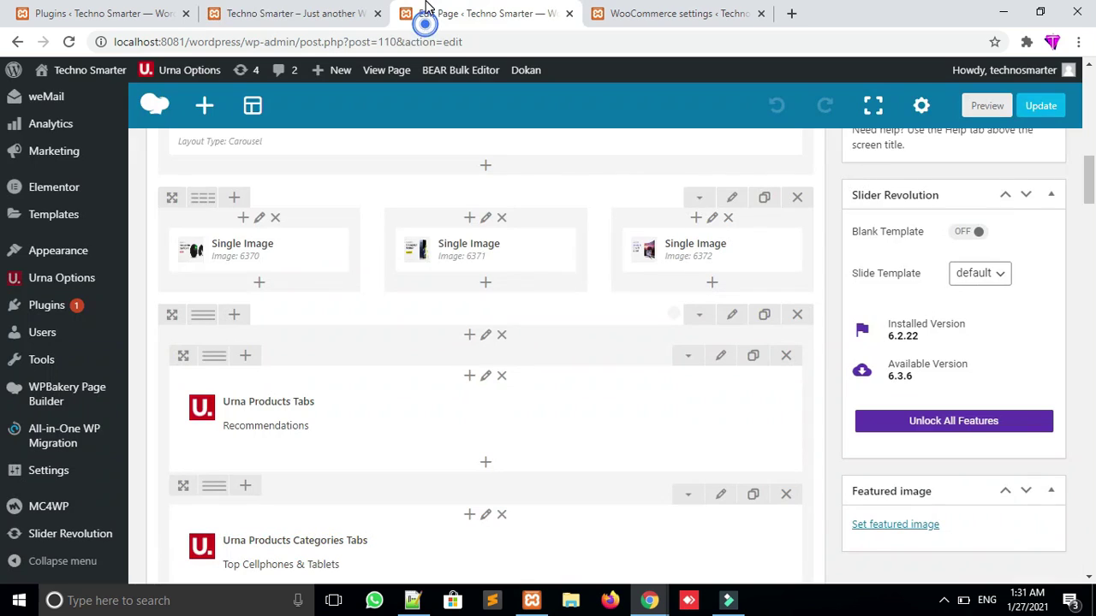
left_click(278, 251)
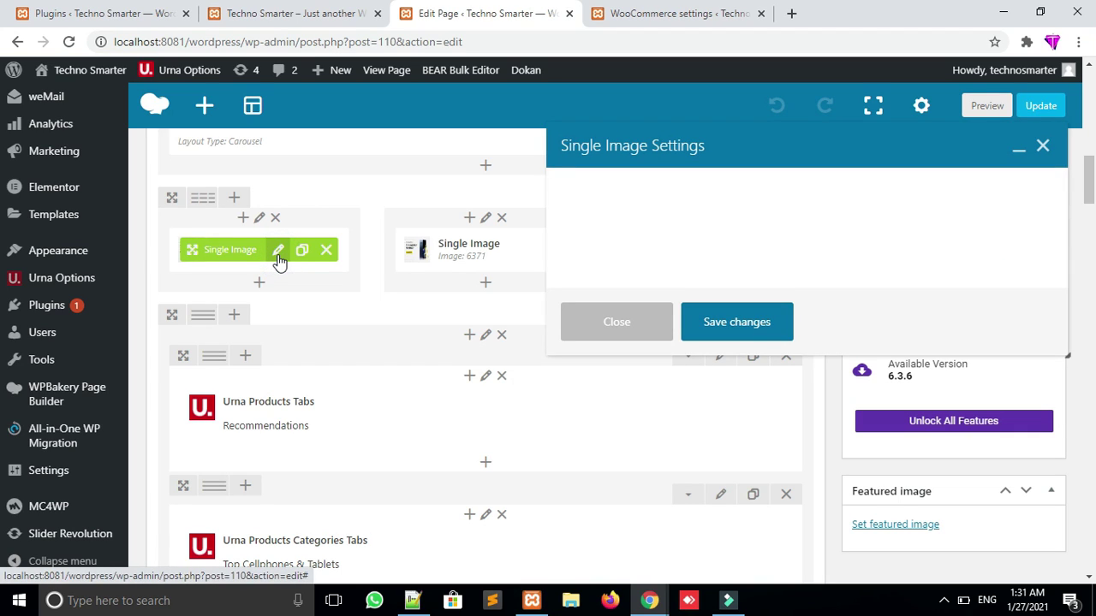
Return to the storefront homepage and review the Recommendations product section below the promotional banners
left_click(625, 13)
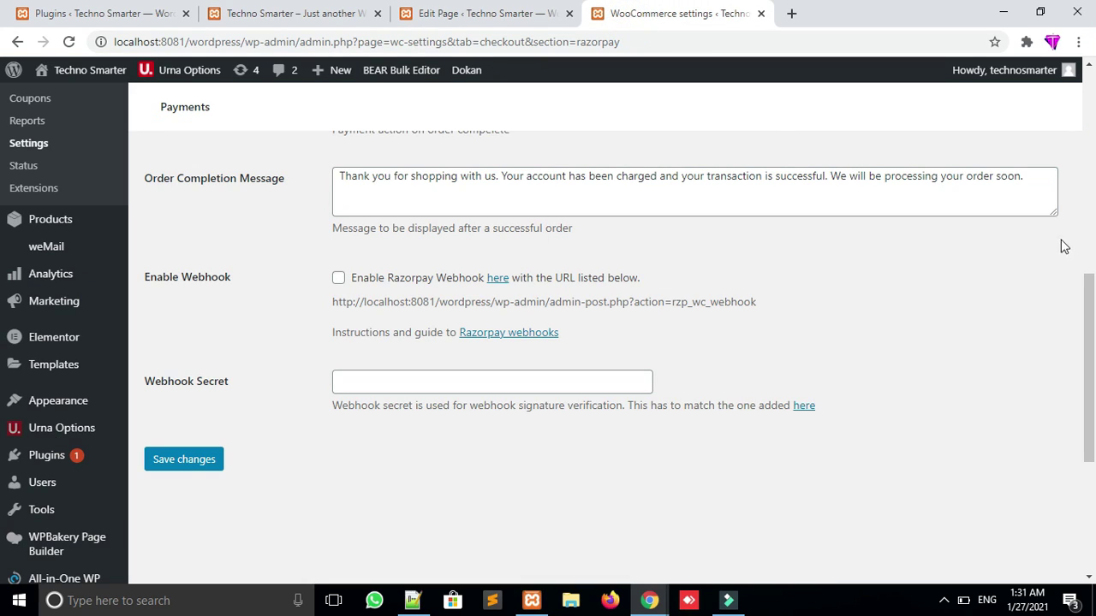
left_click(318, 9)
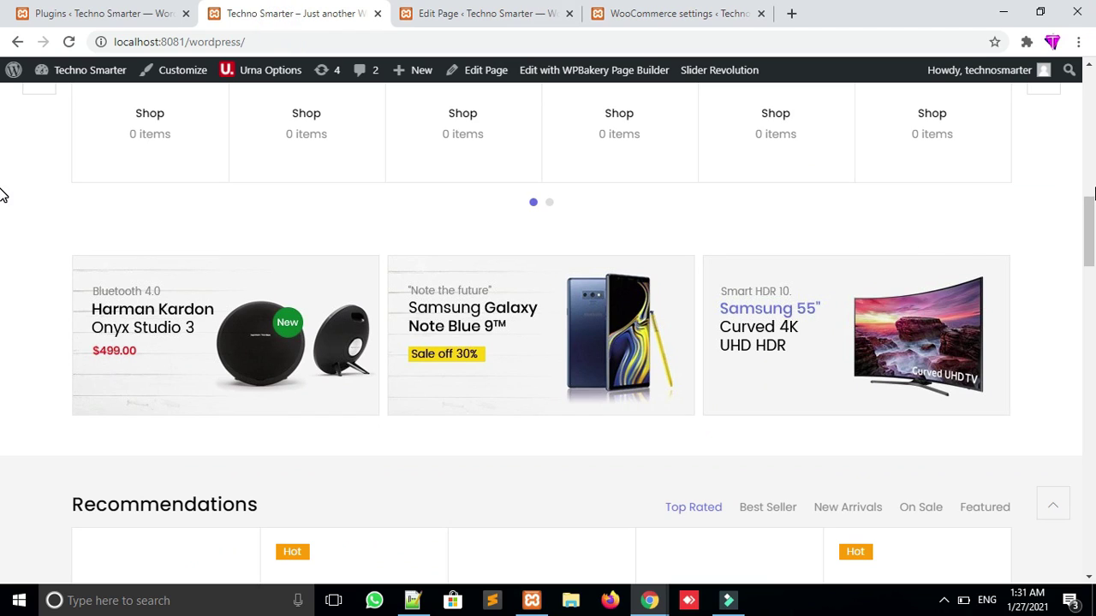
left_click_drag(1093, 195, 1089, 221)
scroll(1089, 223, "down", 3)
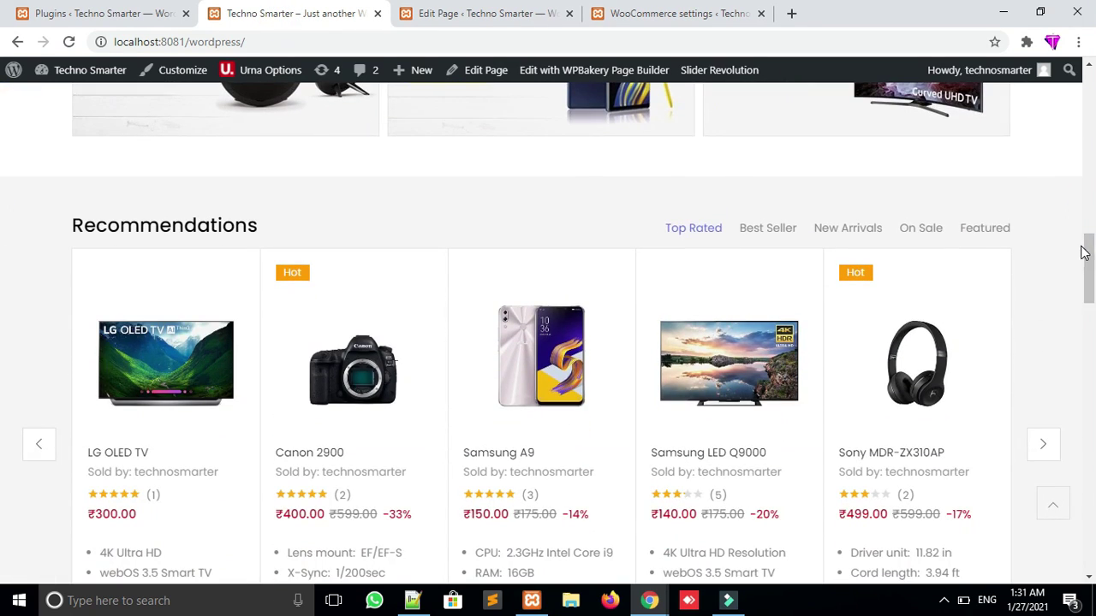
Check the image options in the first Single Image's settings, then close the media library and settings without changing the banner
scroll(1083, 248, "up", 5)
left_click(477, 13)
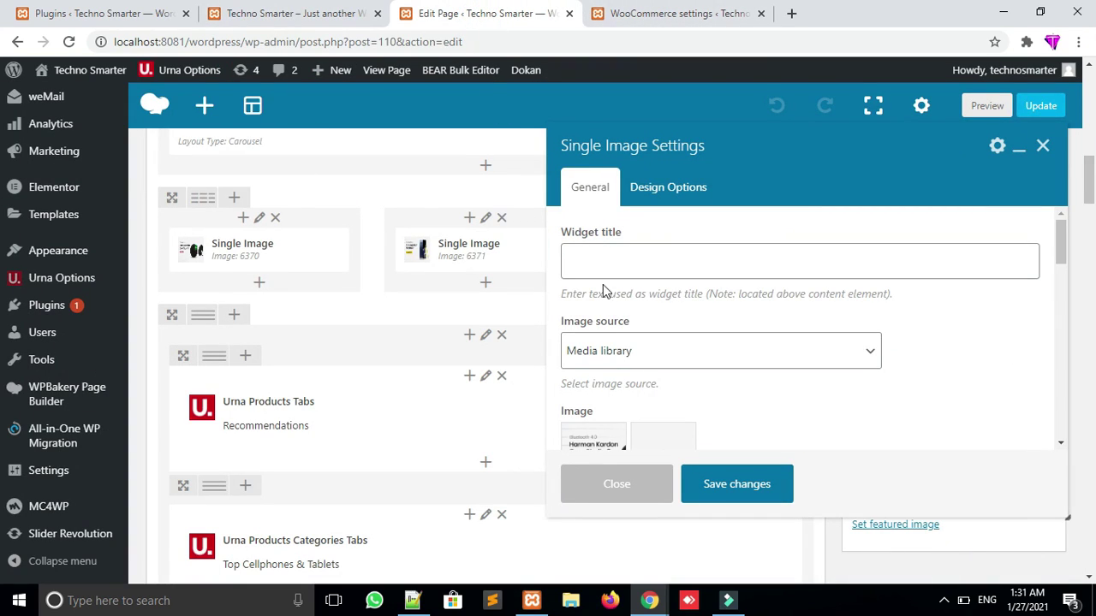
mouse_move(179, 250)
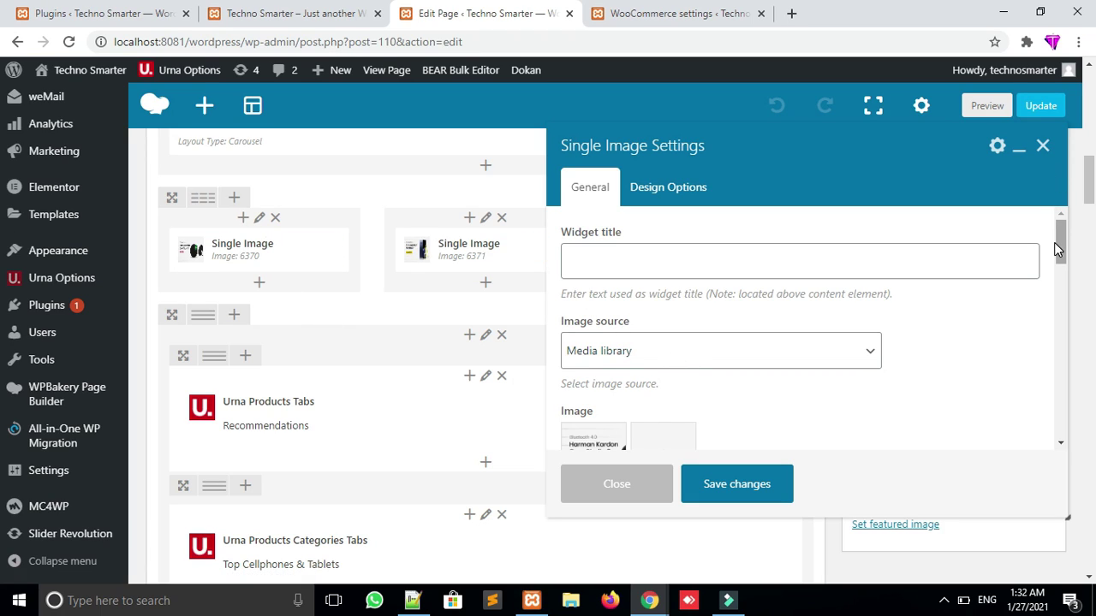
scroll(1058, 237, "down", 2)
left_click(591, 287)
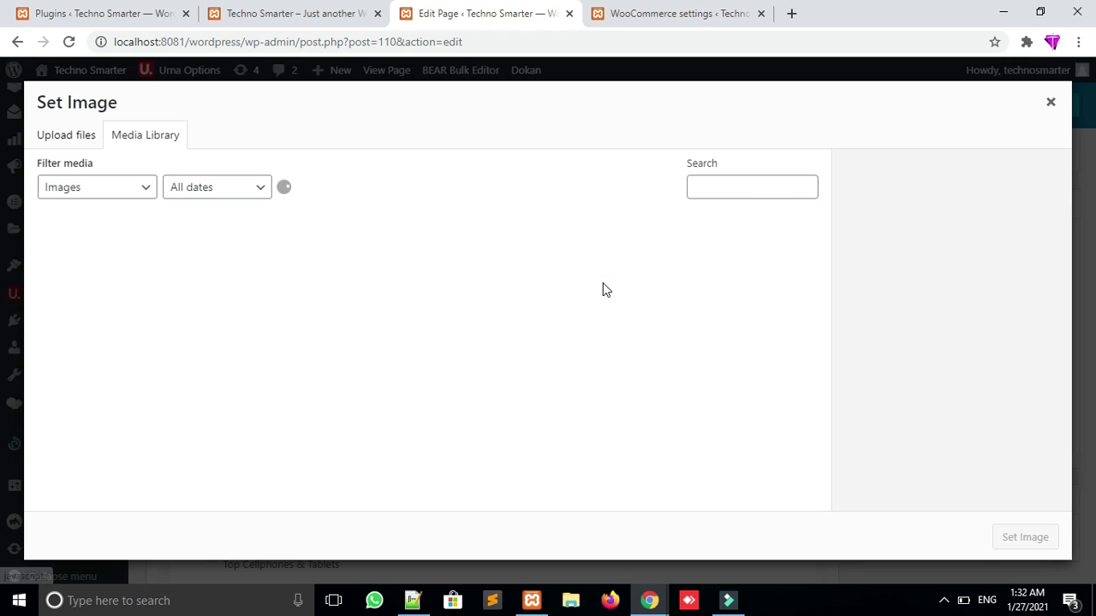
left_click(1046, 101)
left_click(1043, 149)
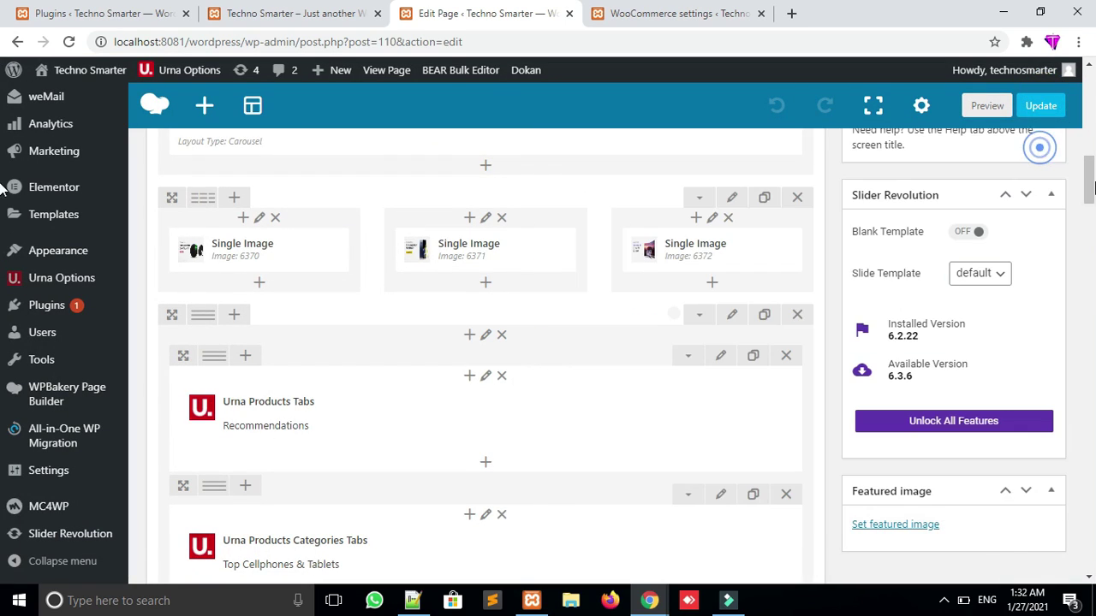
Add an empty row at the end of the homepage's WPBakery layout
scroll(486, 343, "down", 5)
scroll(2, 190, "up", 3)
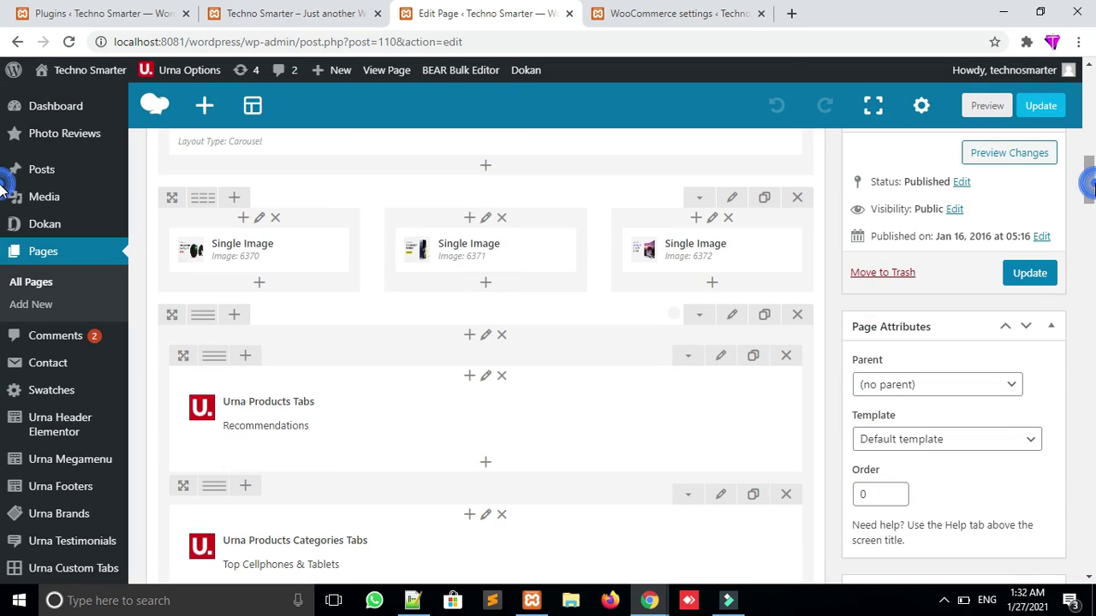
scroll(696, 272, "down", 1)
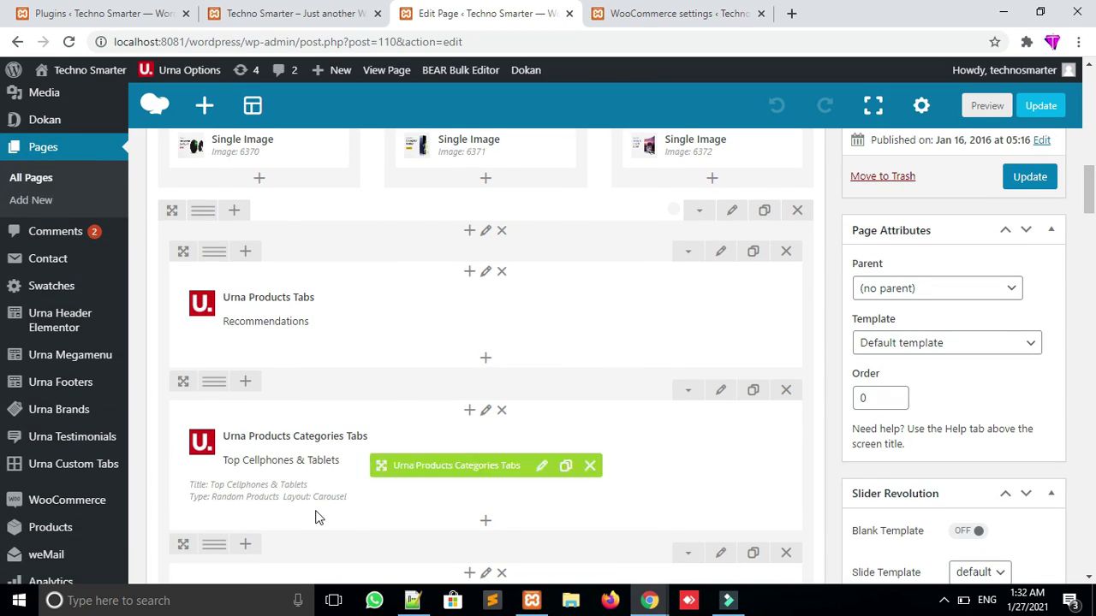
scroll(3, 276, "down", 2)
scroll(2, 274, "down", 8)
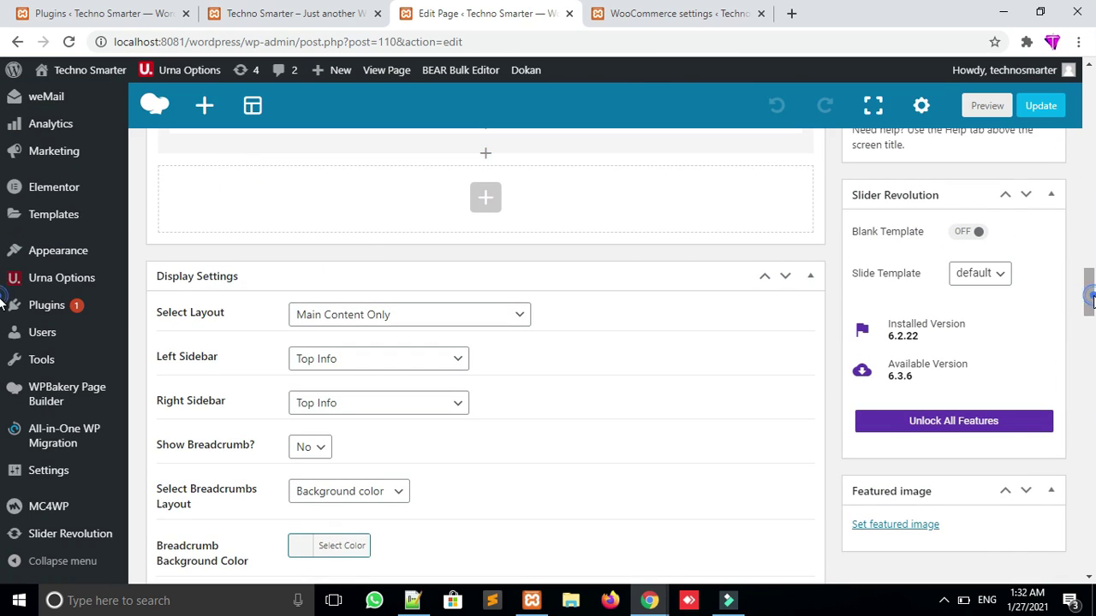
left_click(485, 197)
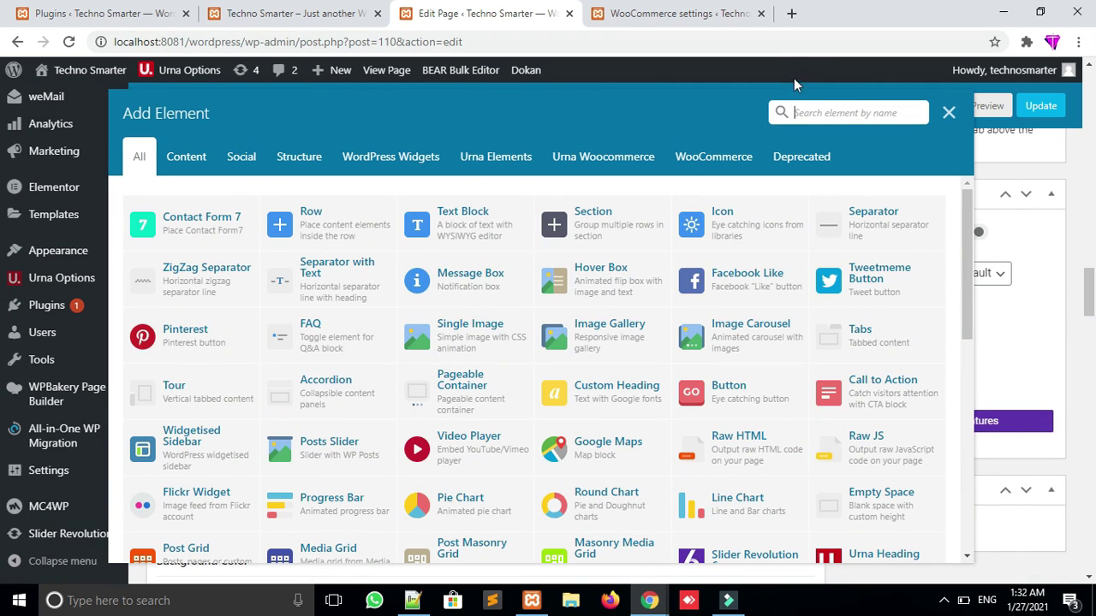
type("row")
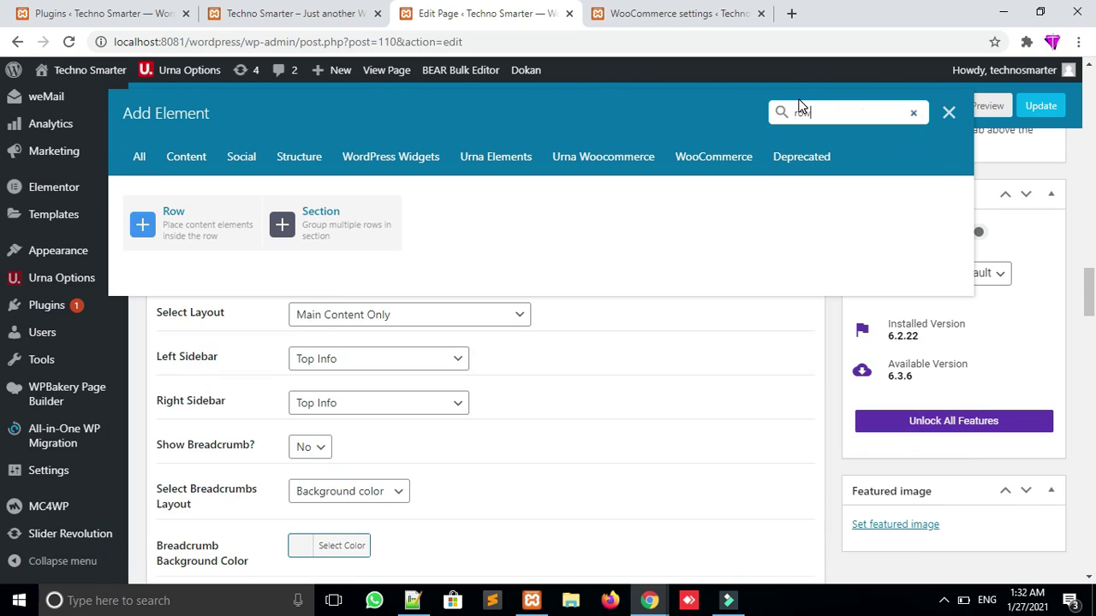
left_click(199, 224)
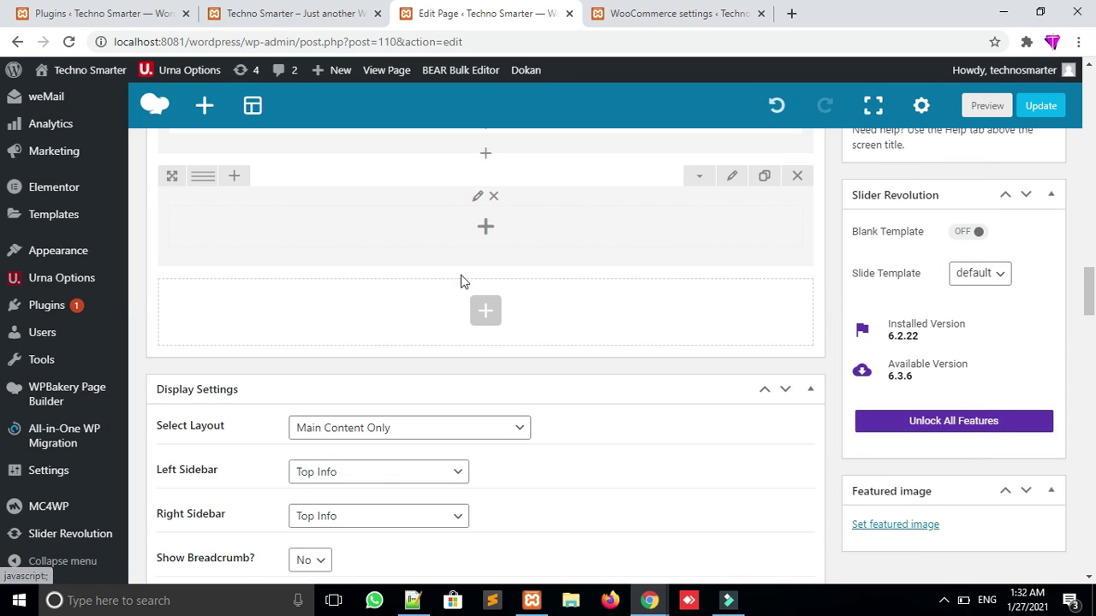
Add an Urna Products Categories Tabs element to the new single-column row and enable its short description
mouse_move(200, 187)
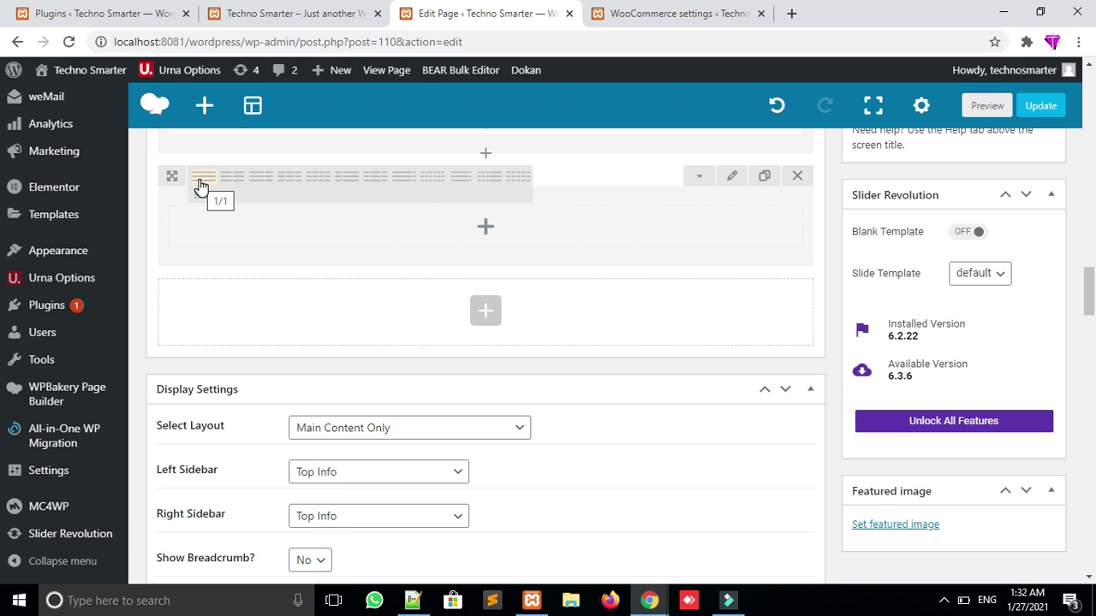
left_click(491, 230)
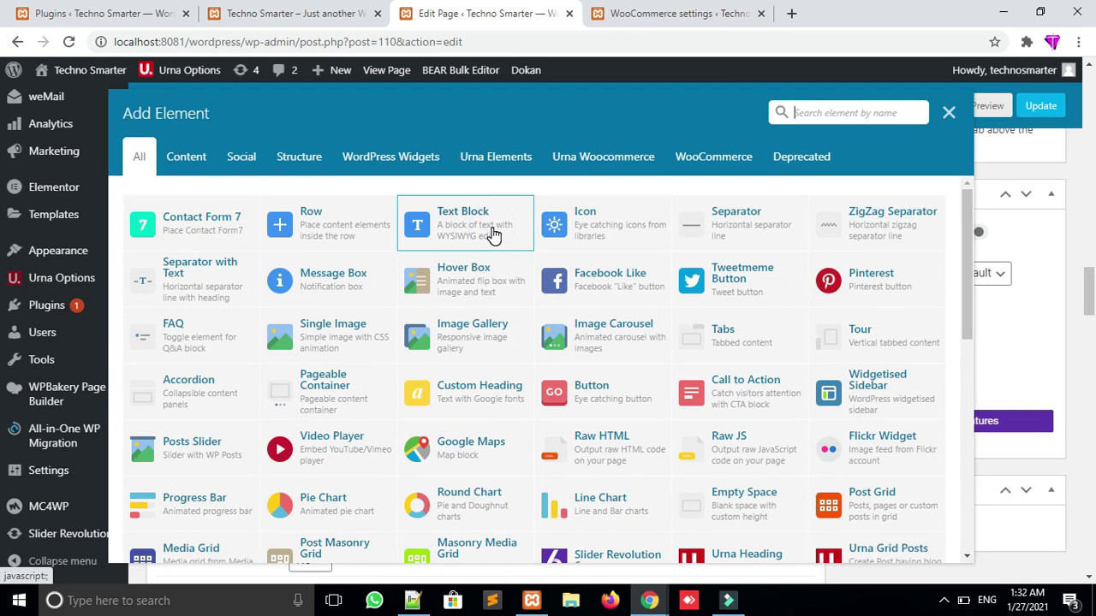
left_click(572, 167)
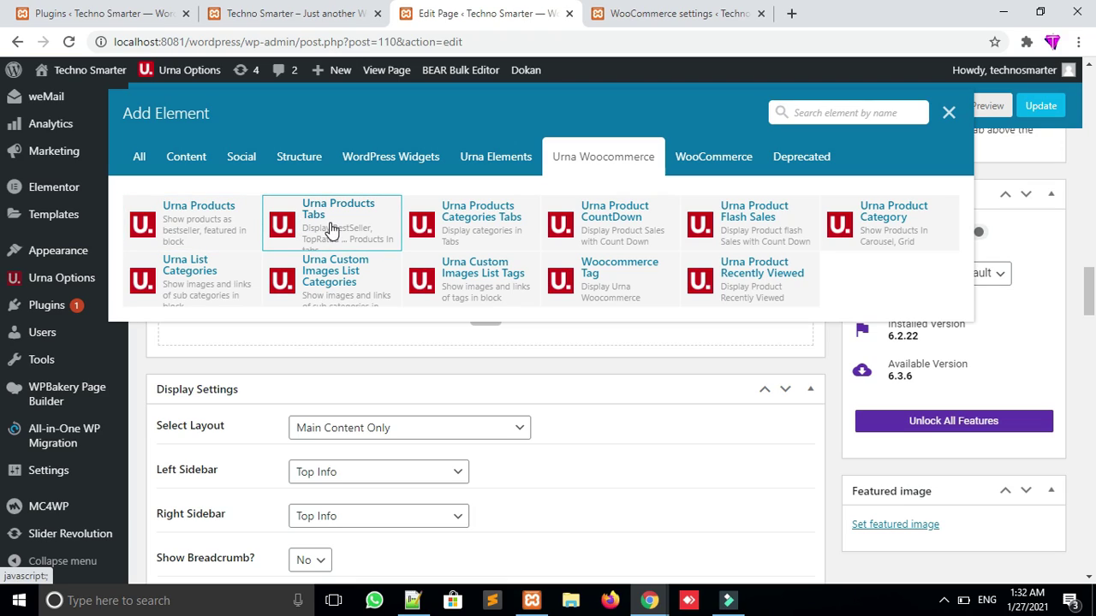
left_click(502, 240)
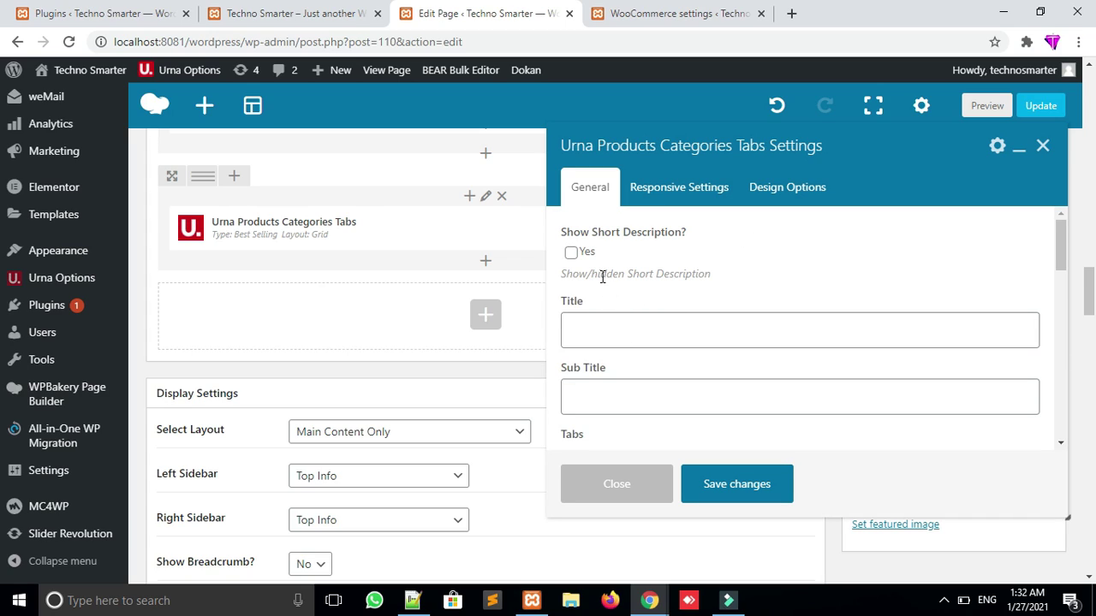
left_click(569, 255)
Review the Recommendations and Top Cellphones & Tablets sections on the storefront homepage, and return to the element's settings
left_click(642, 18)
left_click(296, 12)
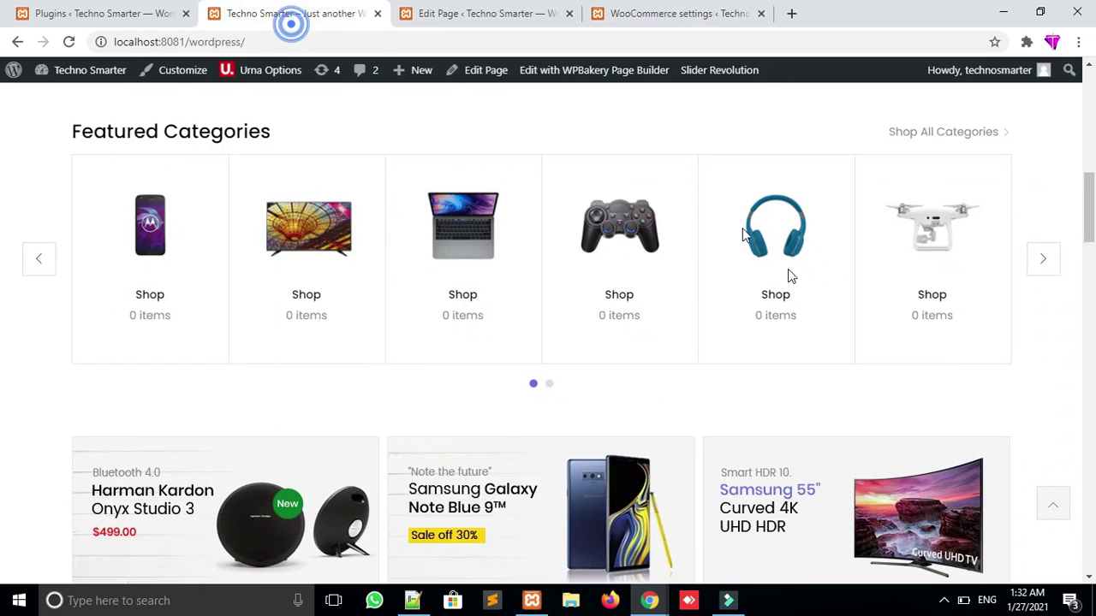
scroll(3, 308, "down", 5)
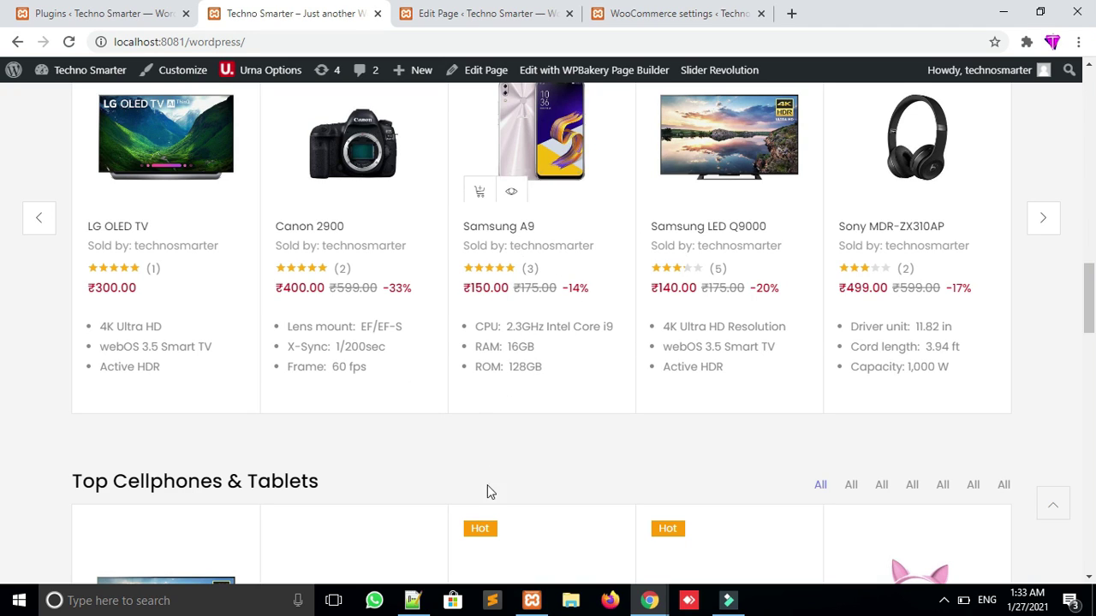
left_click(653, 11)
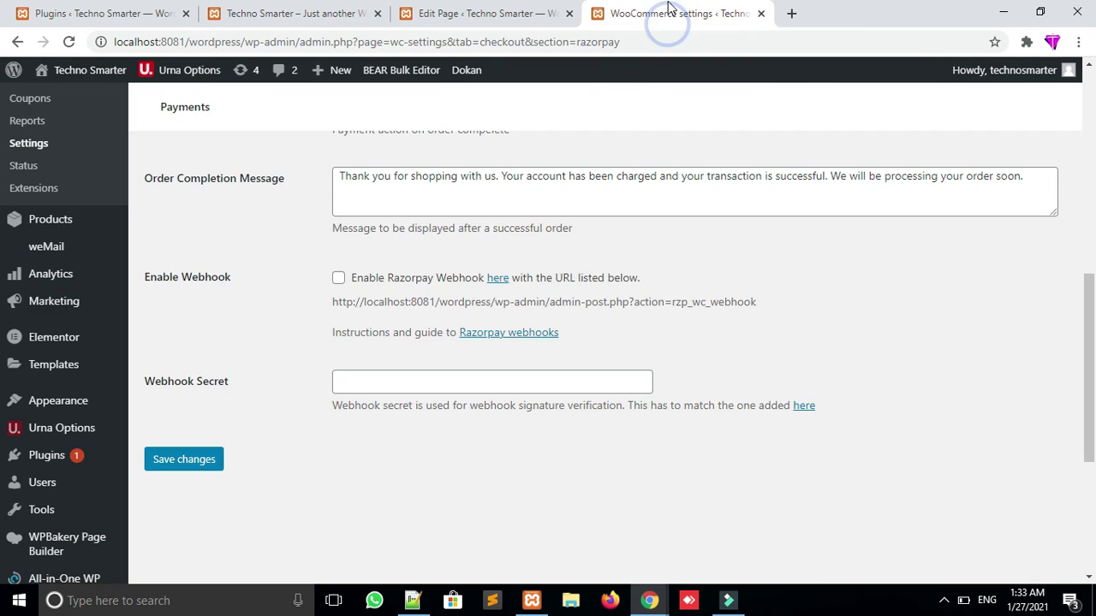
left_click(477, 8)
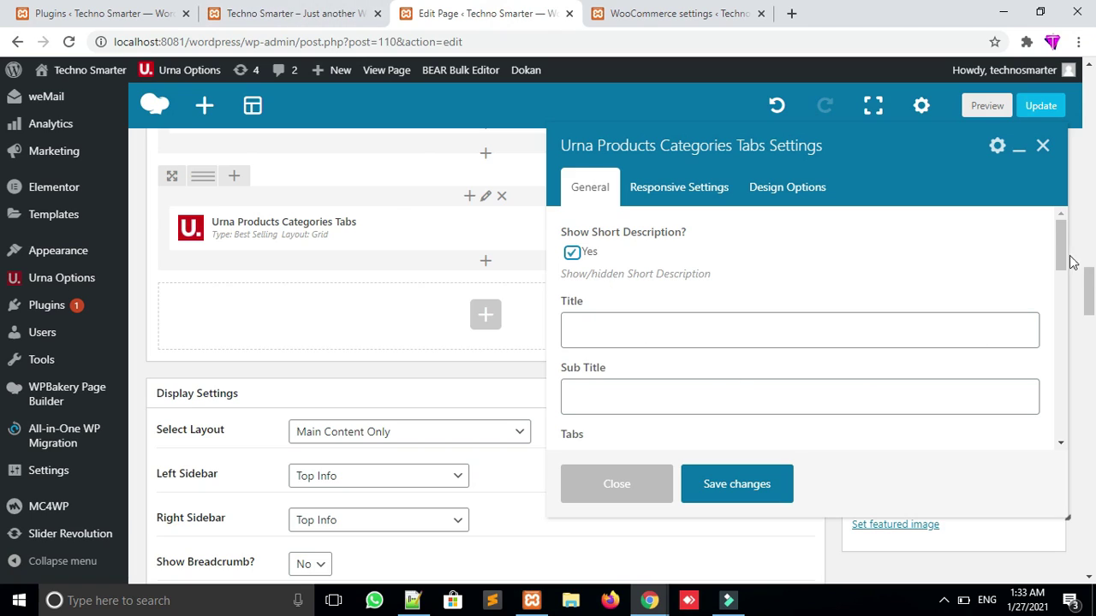
Compare the element's Title, Sub Title and Tabs options with the product section headings on the storefront homepage
scroll(932, 281, "down", 2)
left_click(644, 10)
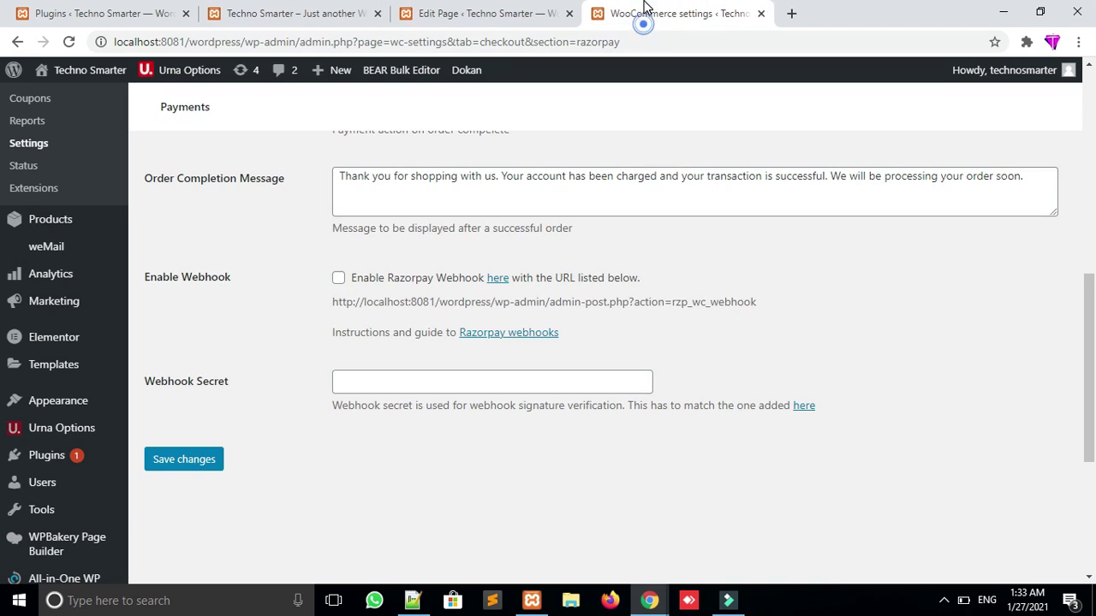
left_click(381, 19)
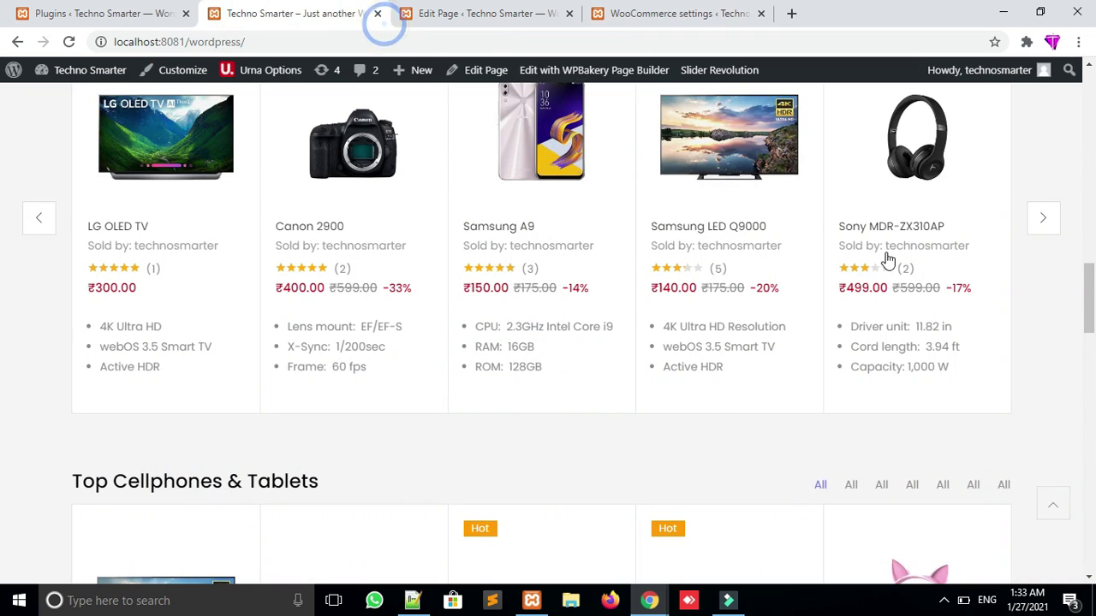
scroll(3, 250, "up", 5)
scroll(3, 250, "down", 3)
left_click_drag(283, 184, 69, 186)
left_click(677, 14)
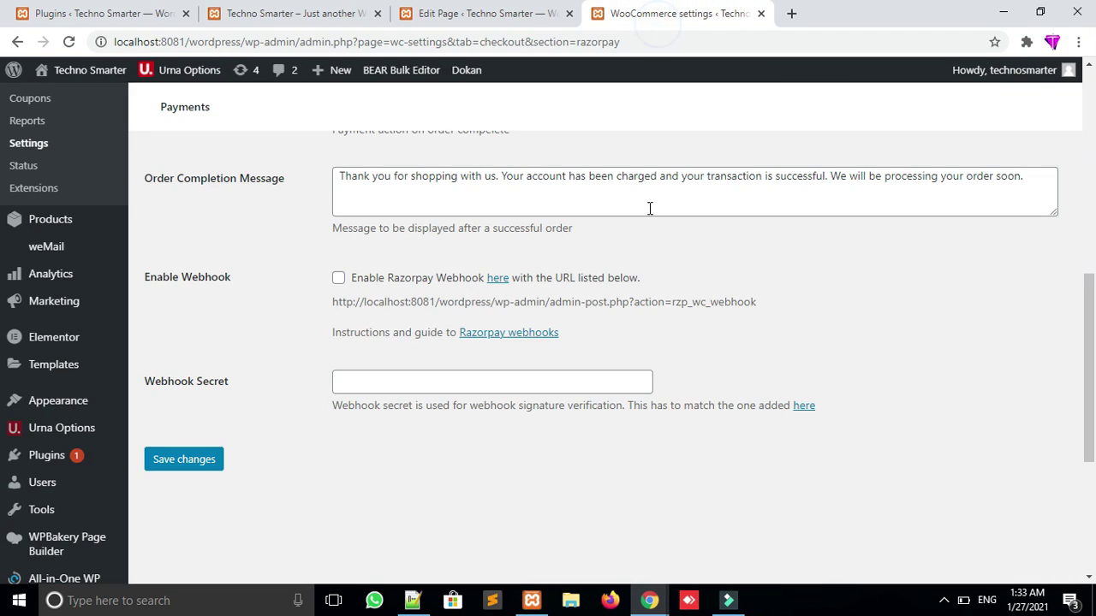
left_click(458, 19)
left_click(239, 9)
left_click(448, 17)
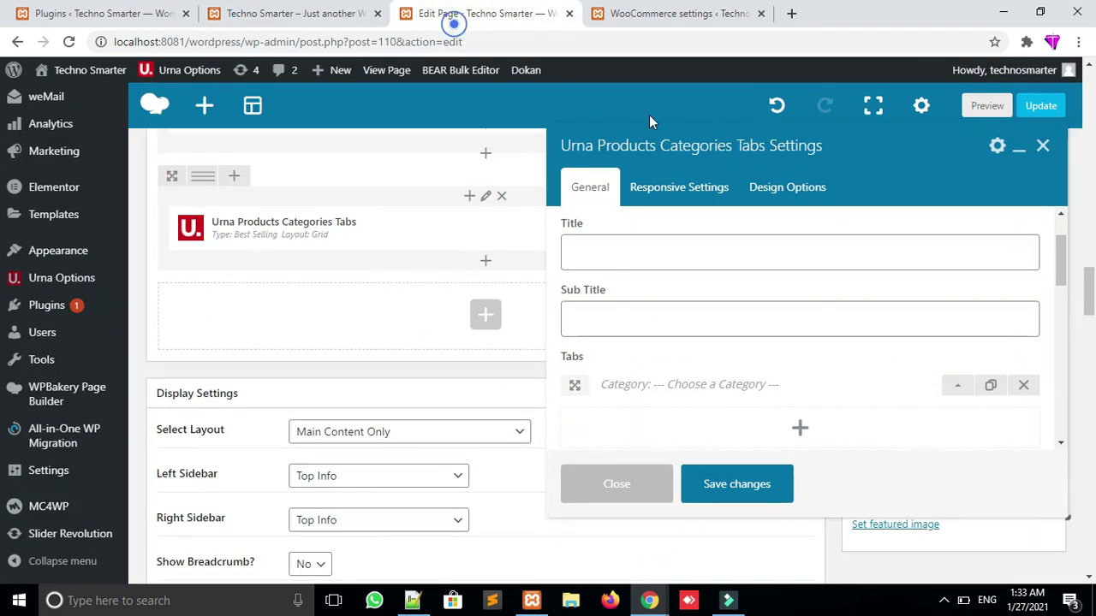
Add a second category tab to the Urna Products Categories Tabs element, browse its category choices and close the settings without saving
left_click_drag(1061, 245, 1062, 277)
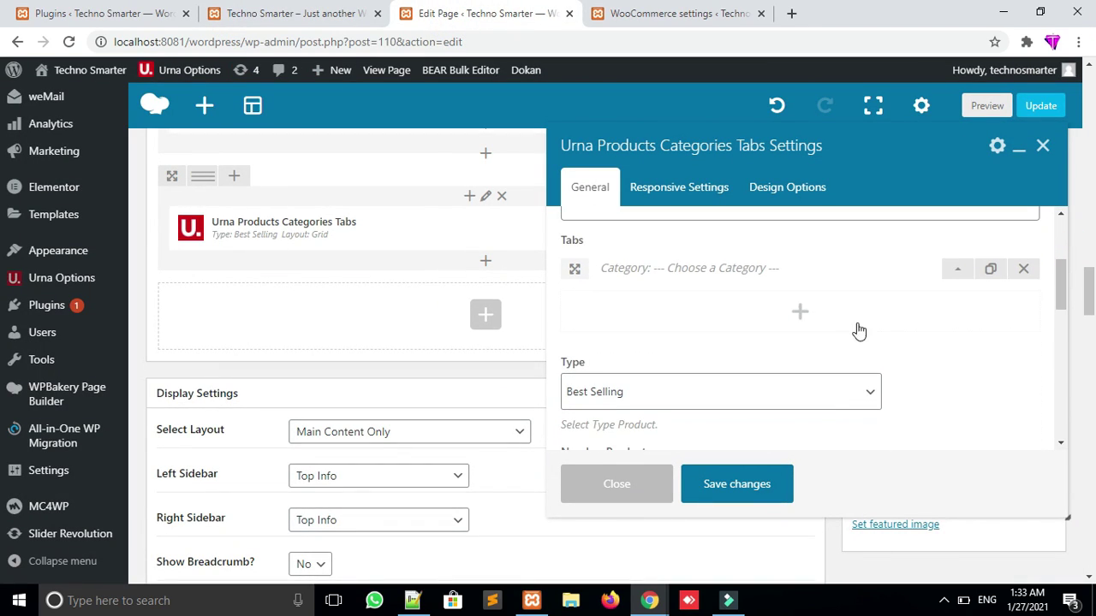
left_click(800, 314)
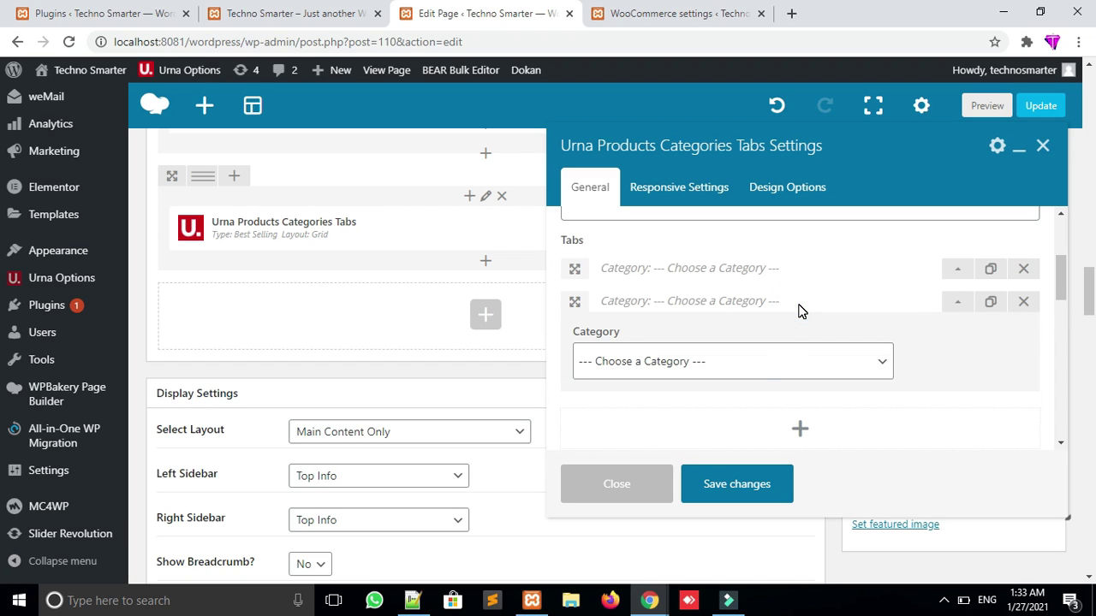
left_click(756, 374)
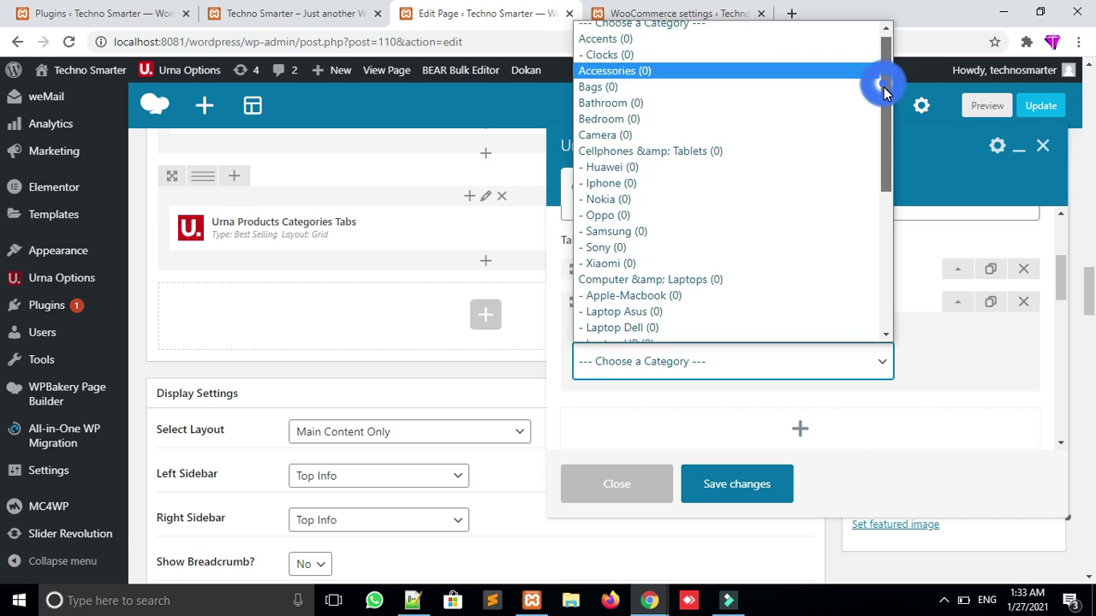
left_click_drag(883, 88, 891, 60)
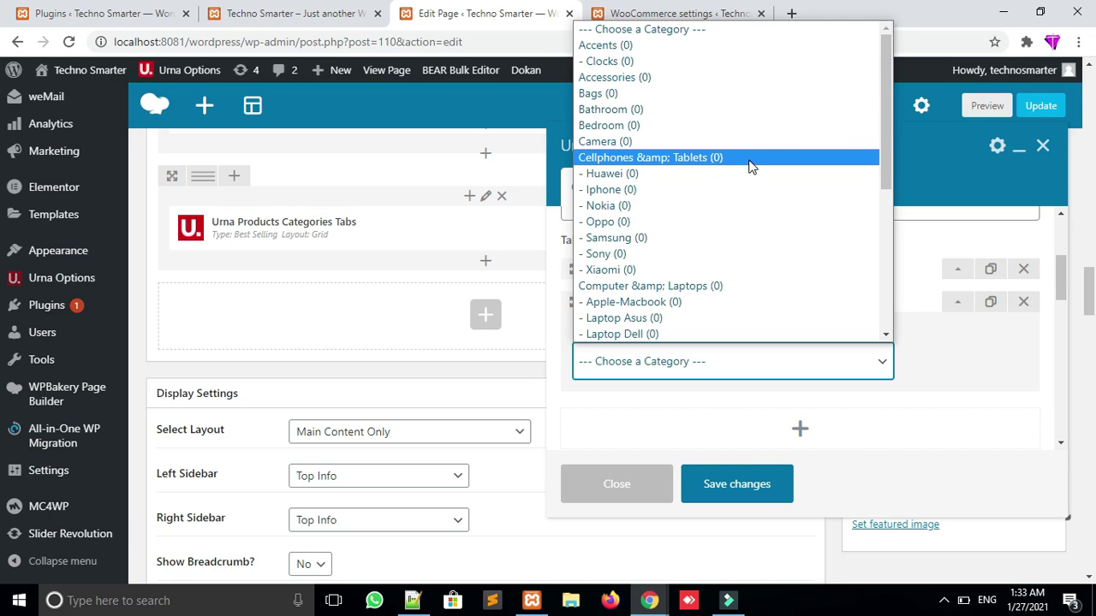
left_click(1044, 150)
left_click(1043, 148)
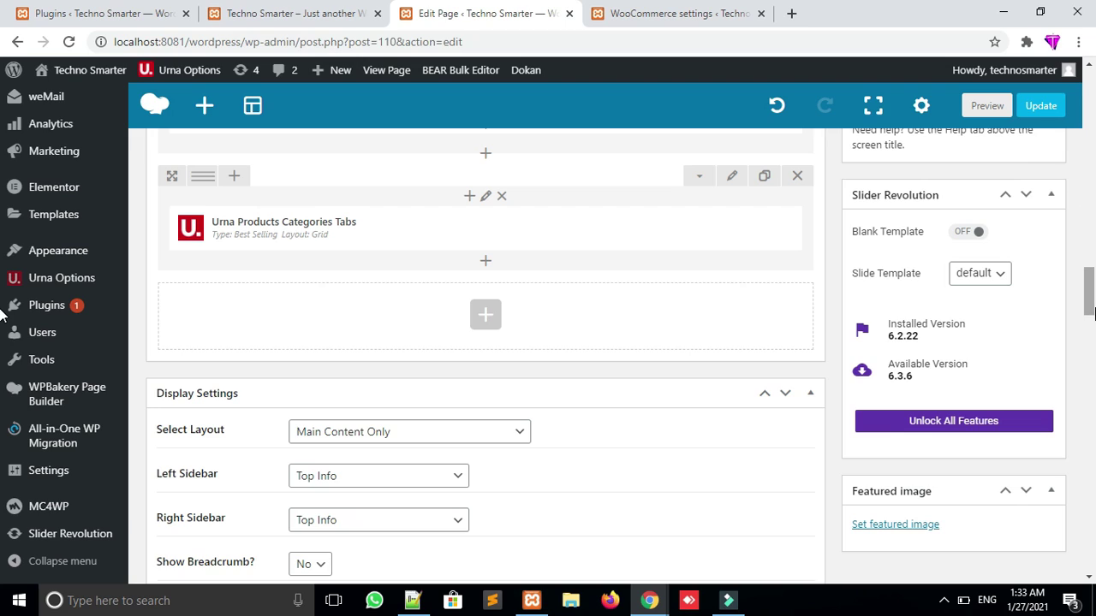
Leave the homepage editor without updating and start a new WooCommerce product titled Mobile 32 GB, placing the cursor in its description
scroll(35, 488, "down", 3)
scroll(69, 477, "up", 10)
mouse_move(69, 477)
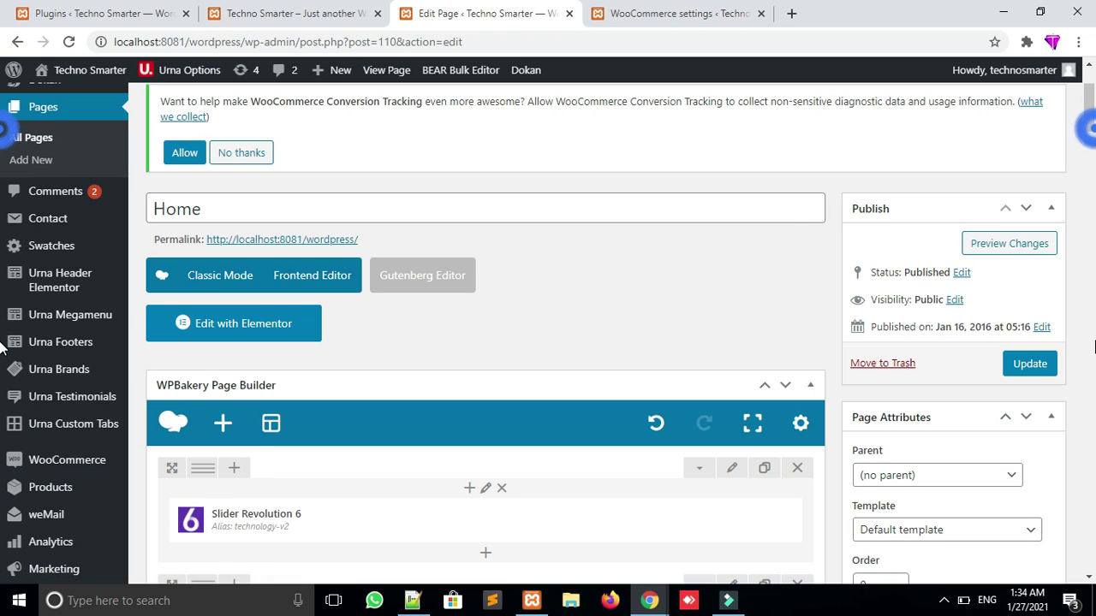
scroll(3, 343, "down", 5)
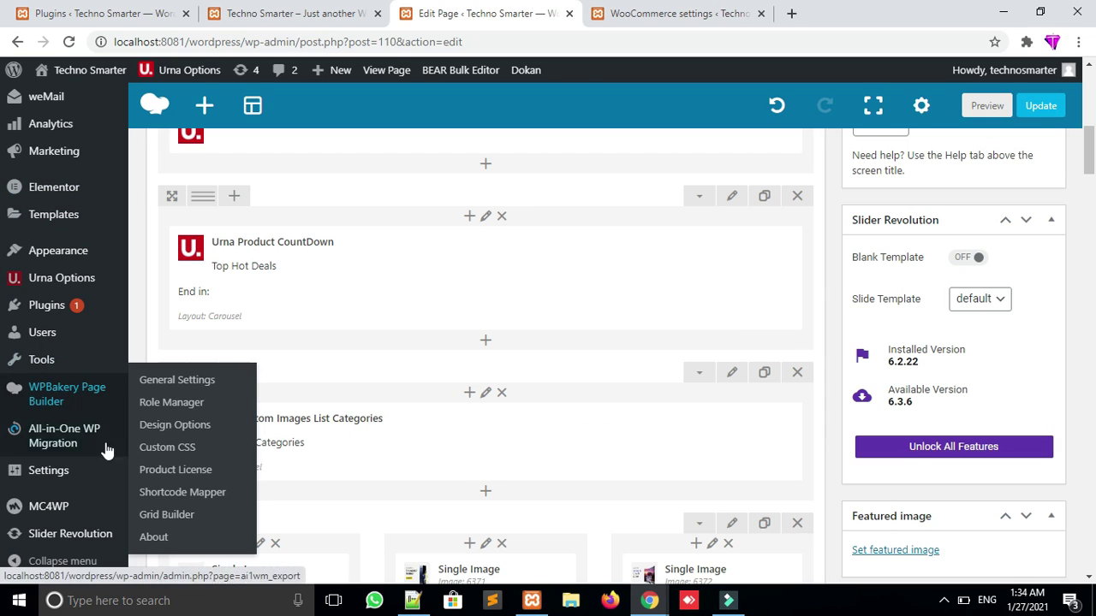
mouse_move(68, 219)
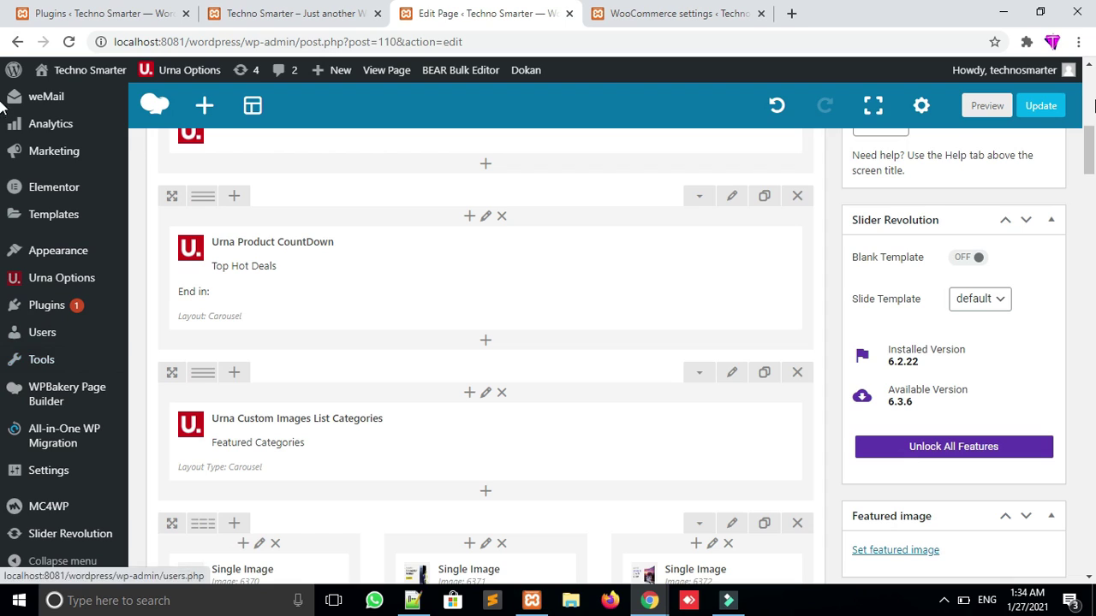
left_click_drag(1089, 137, 1093, 96)
scroll(479, 343, "down", 4)
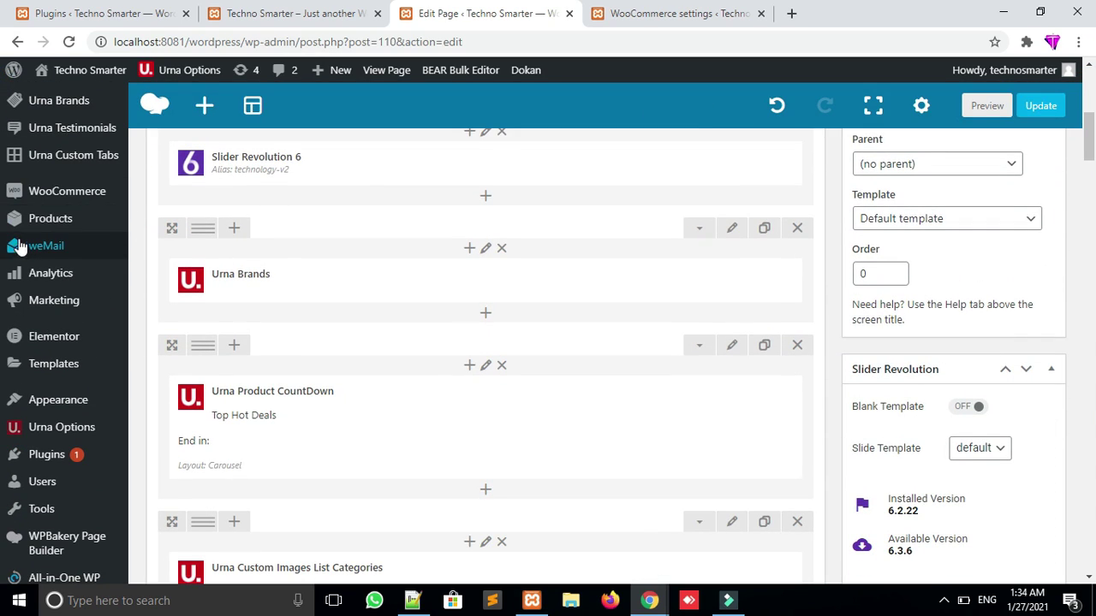
mouse_move(52, 219)
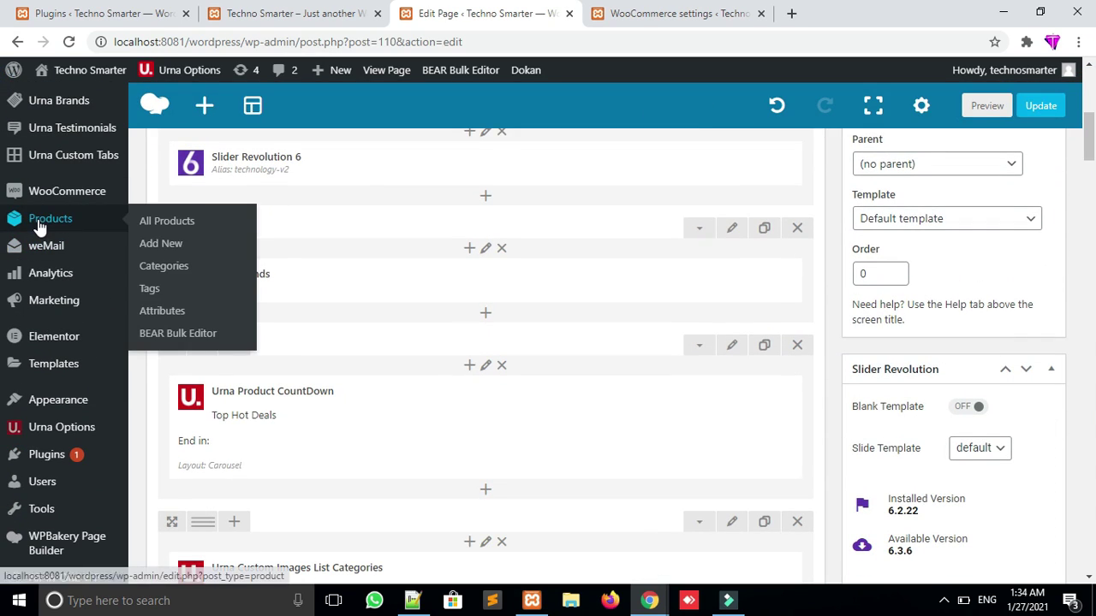
left_click(160, 244)
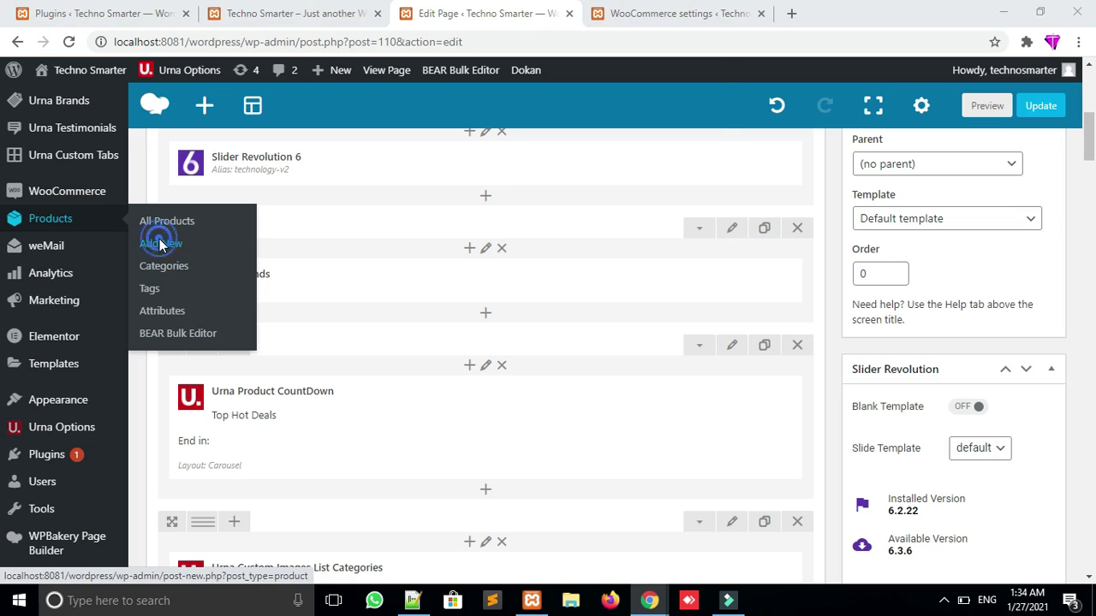
left_click(621, 130)
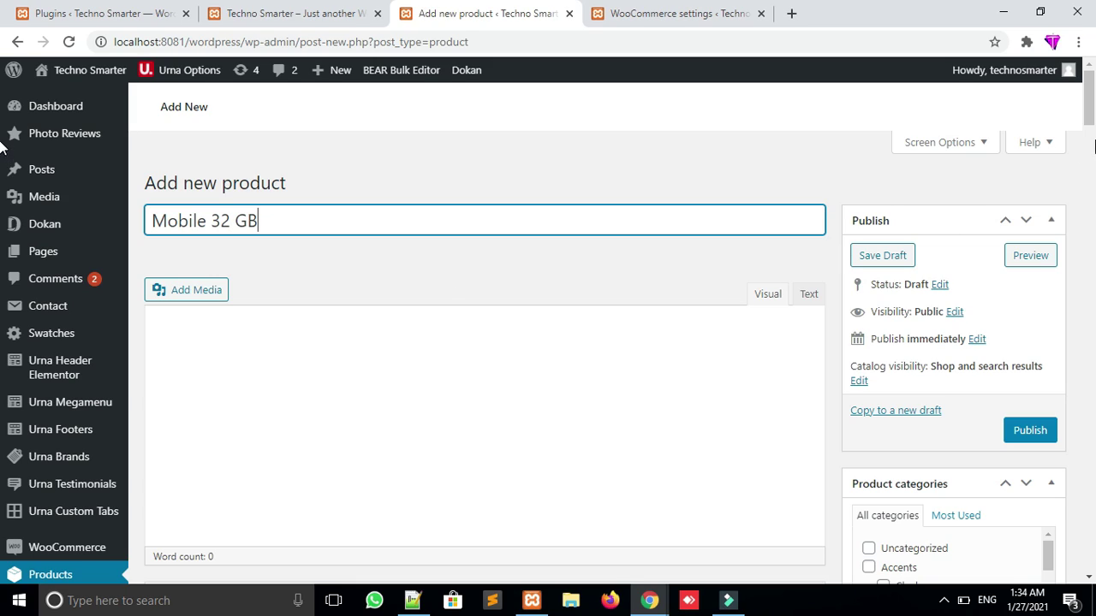
left_click(478, 349)
left_click(492, 408)
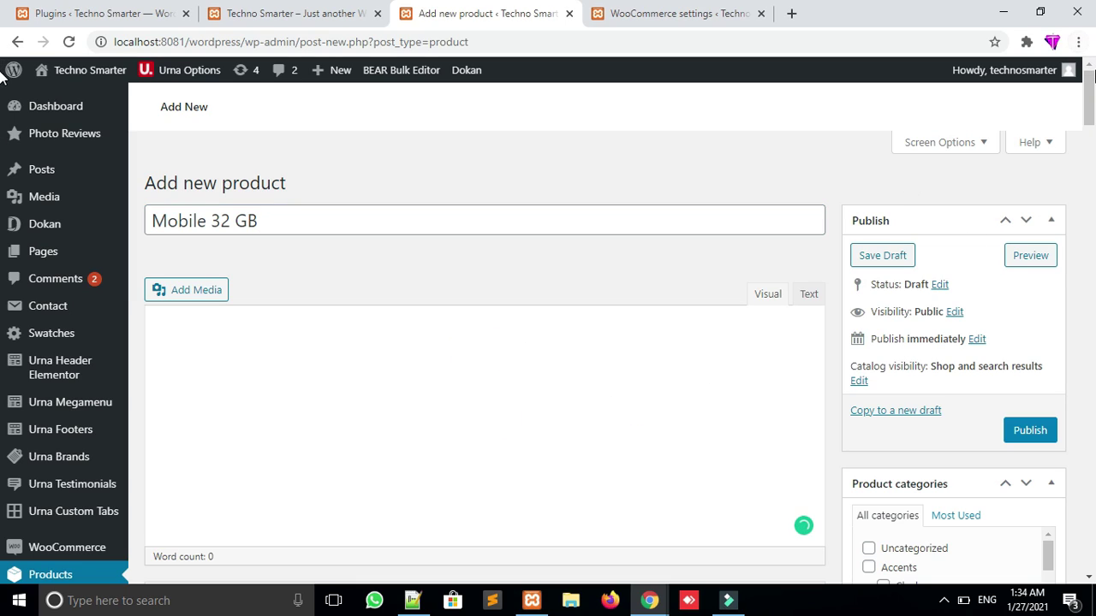
Assign the Mobile 32 GB product to the Accessories category
scroll(2, 142, "down", 8)
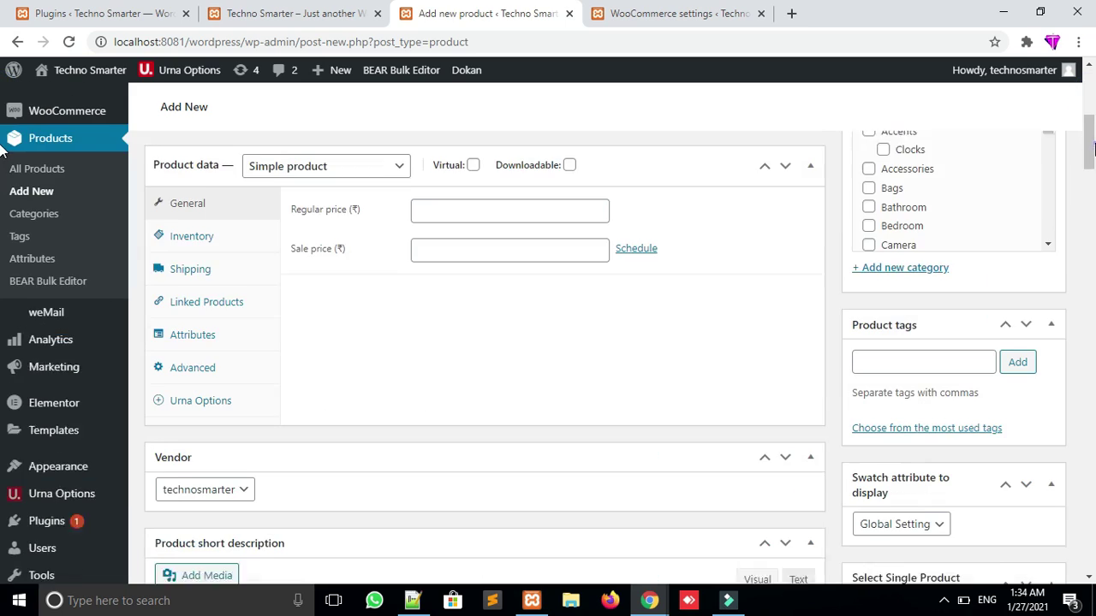
scroll(2, 129, "up", 6)
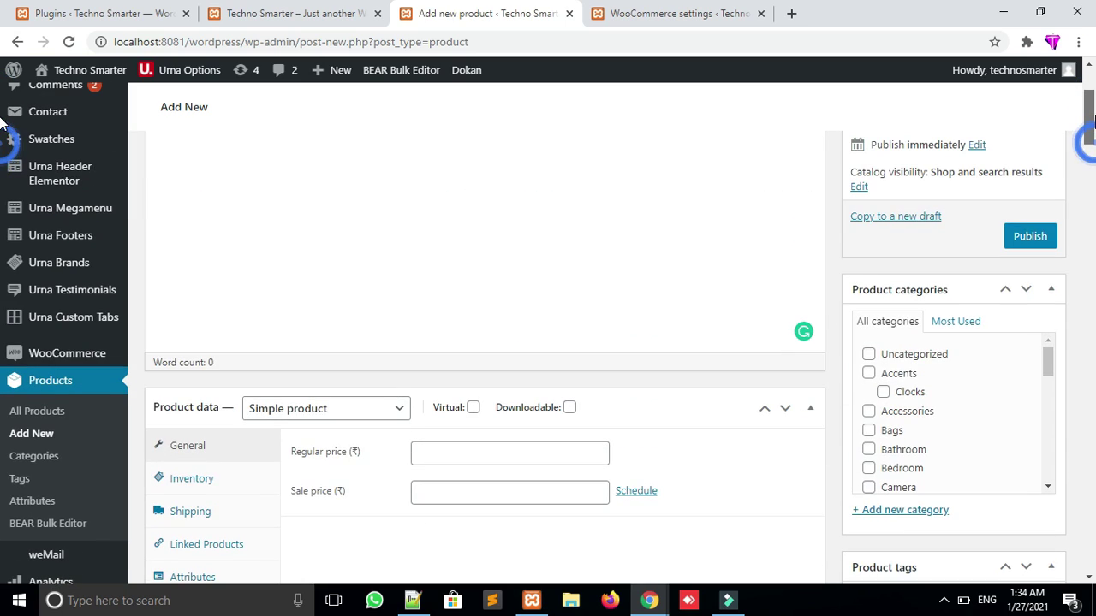
left_click(868, 414)
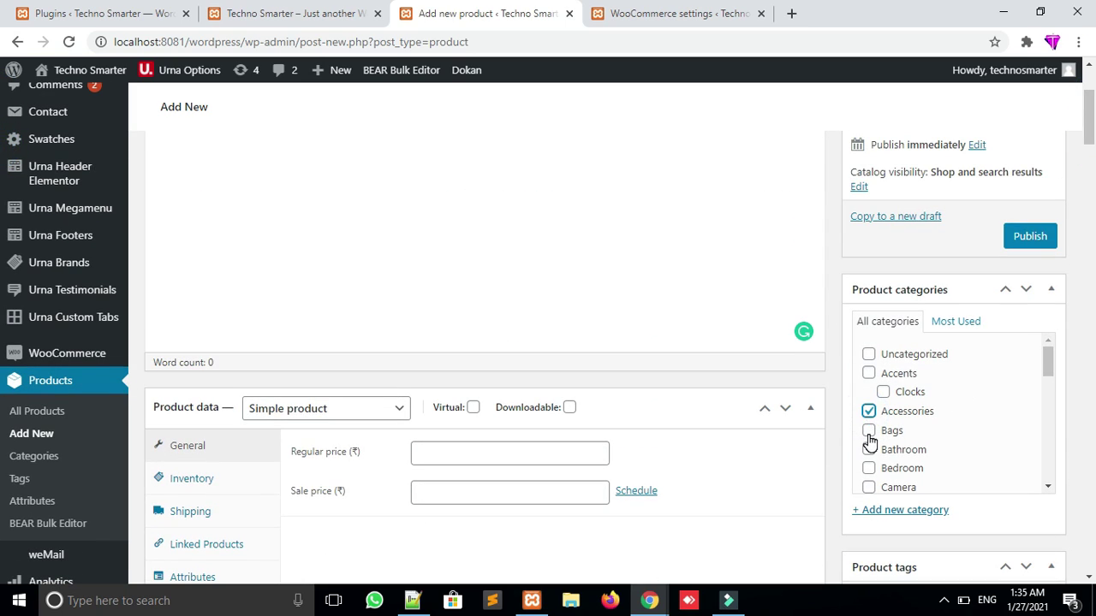
Look through the product's regular and sale price, Inventory stock status, Shipping and Linked Products settings without changing them
left_click(477, 448)
left_click(462, 495)
left_click(416, 455)
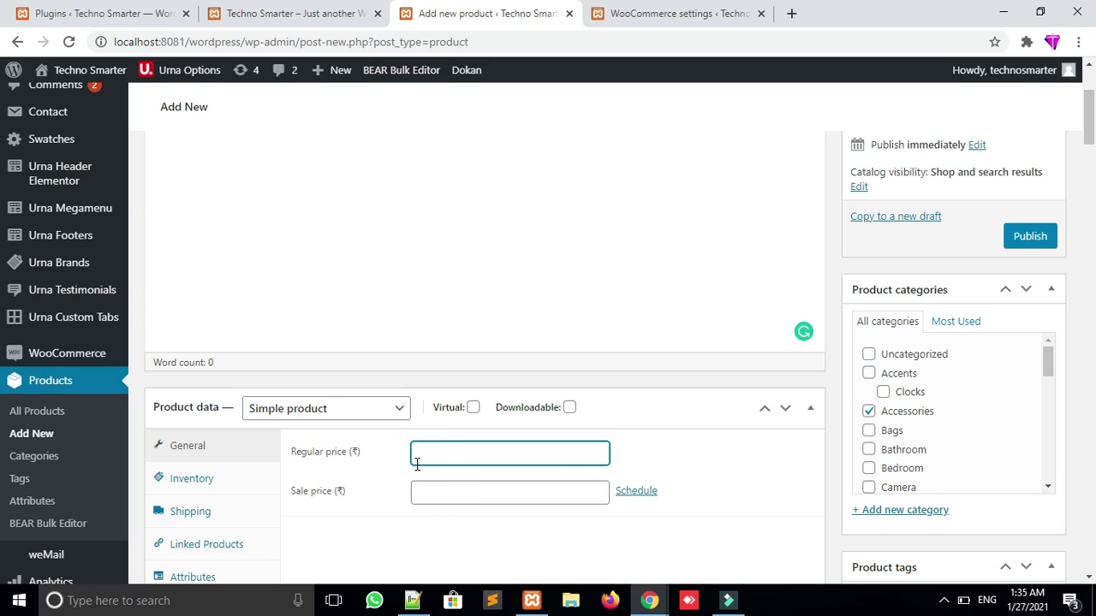
left_click(470, 492)
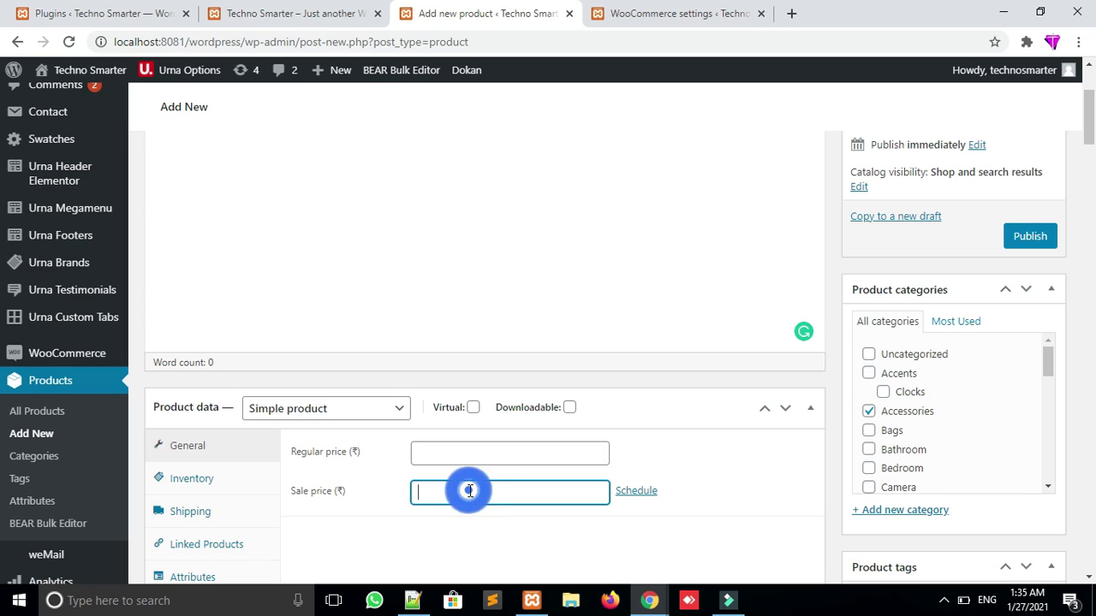
left_click(214, 484)
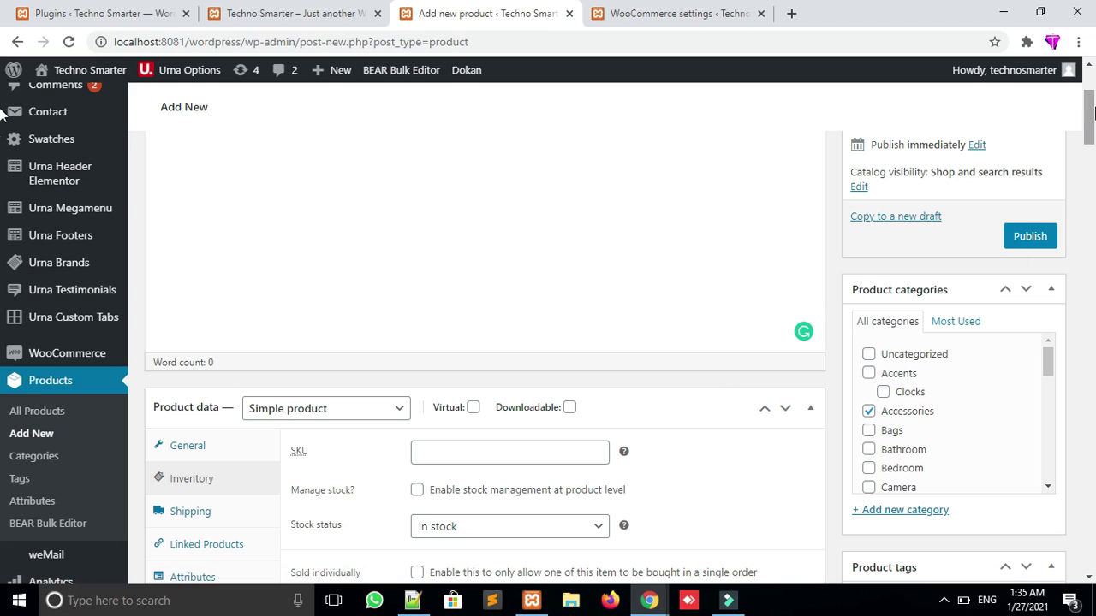
scroll(1094, 103, "down", 2)
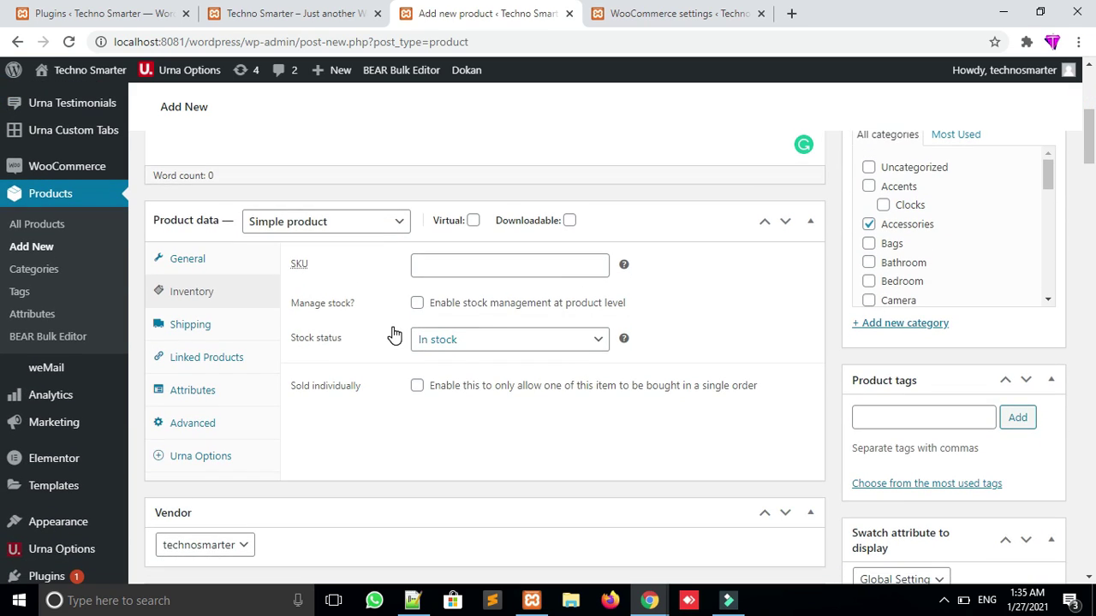
left_click(462, 344)
left_click(665, 316)
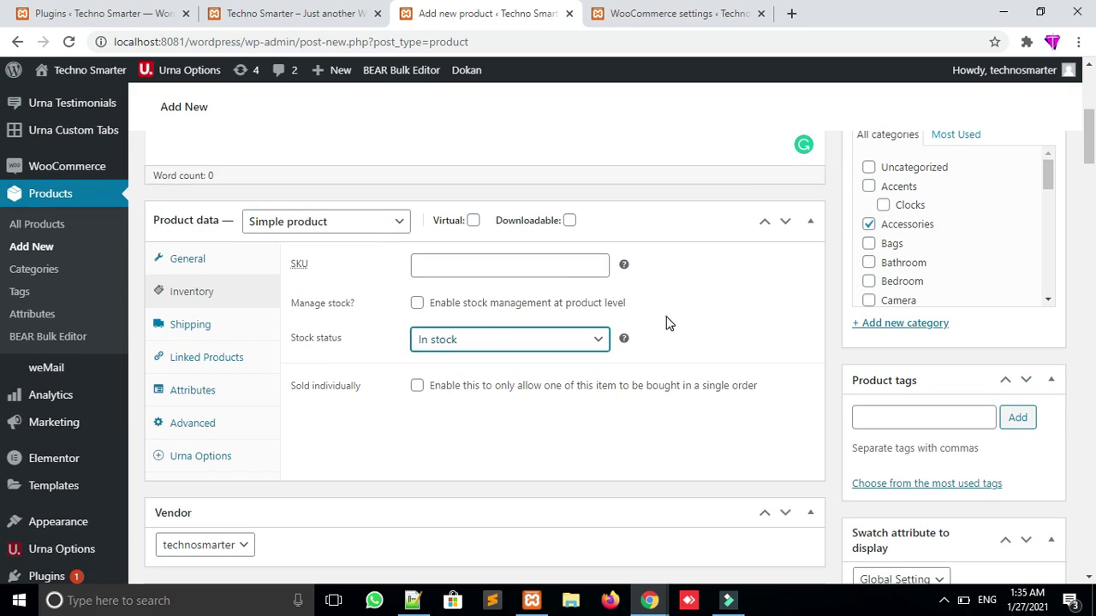
left_click(214, 332)
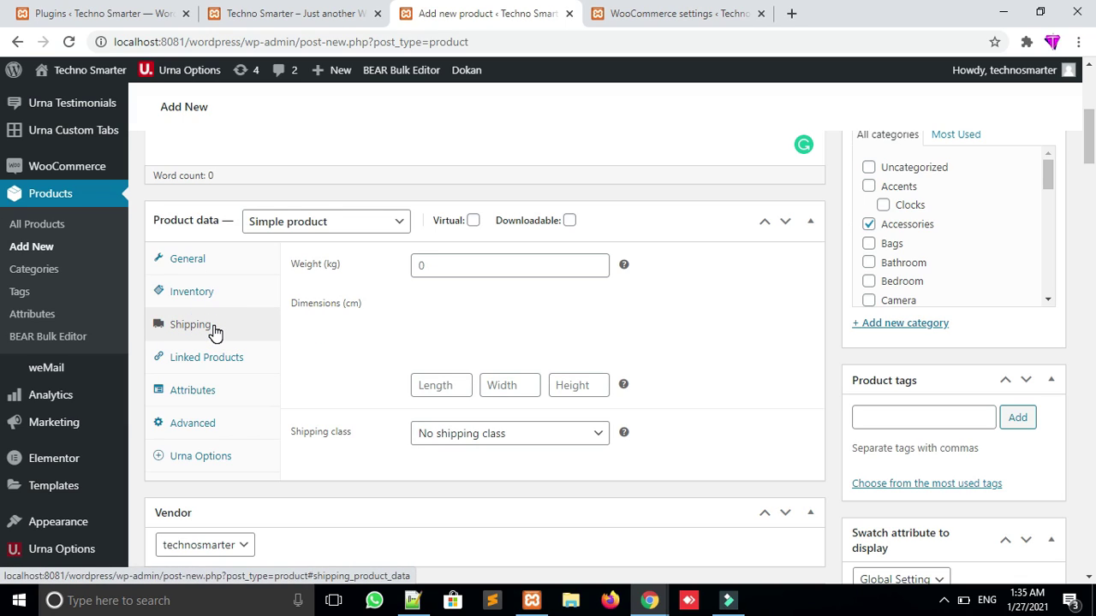
left_click(225, 360)
Add the color attribute to the product and browse its available terms without selecting any
left_click(216, 392)
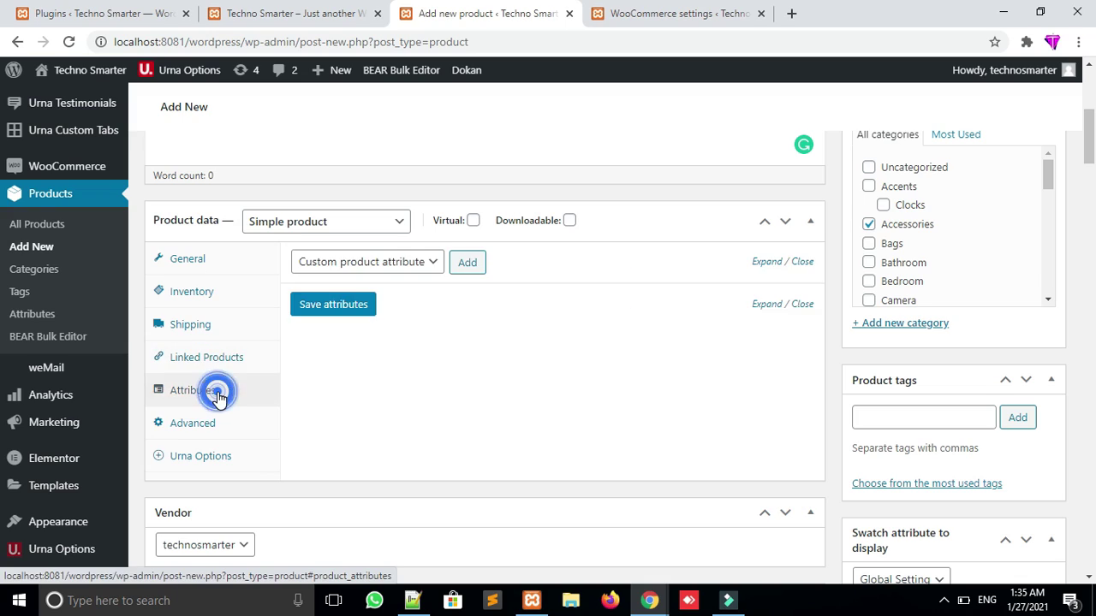
left_click(369, 261)
left_click(373, 268)
left_click(371, 263)
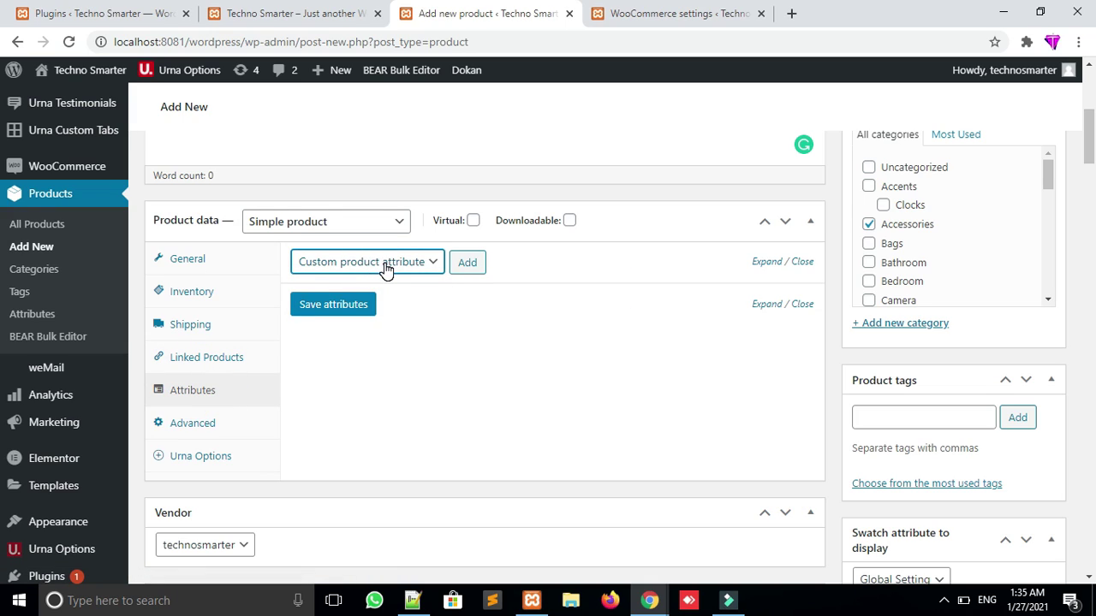
left_click(383, 262)
left_click(344, 297)
left_click(472, 264)
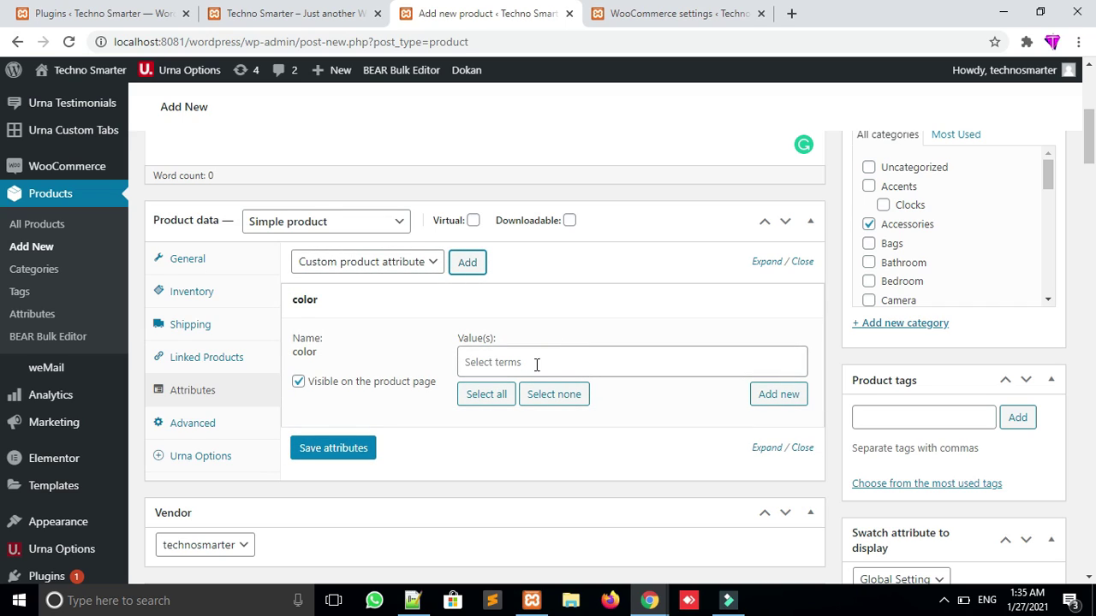
left_click(535, 363)
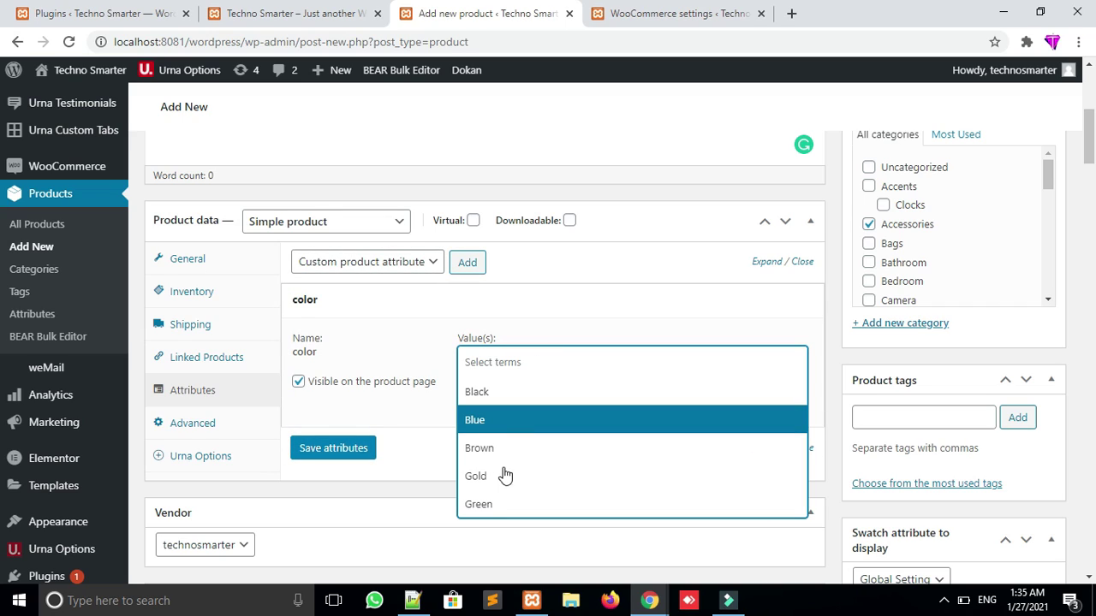
left_click(355, 535)
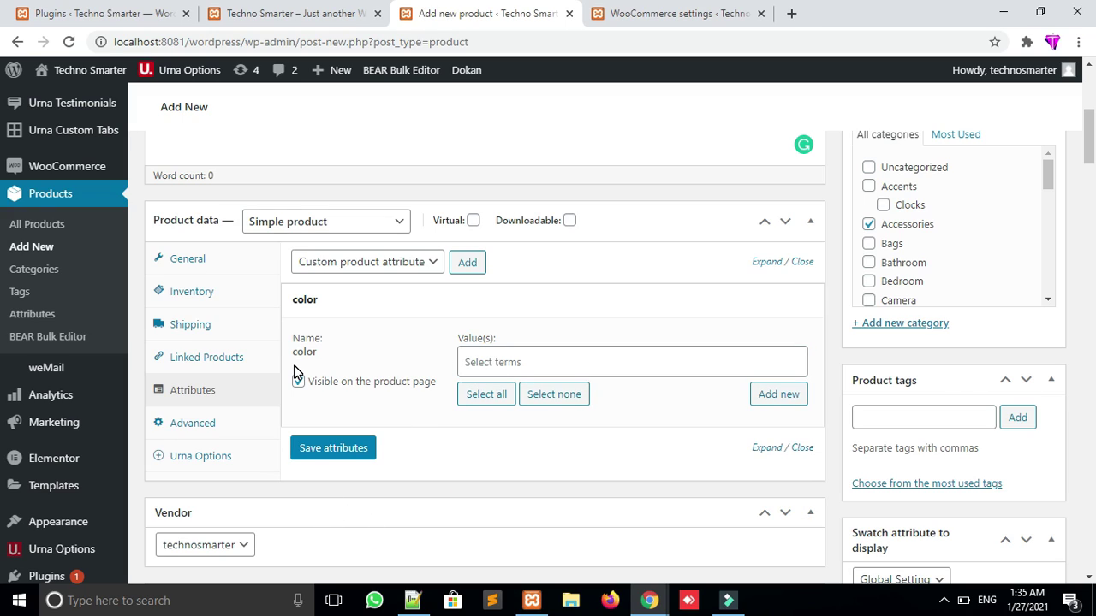
Look over the unfinished product form, the Razorpay payment settings, the Dell Vostro 2019 product page and the installed plugins list
left_click_drag(1092, 124, 1092, 81)
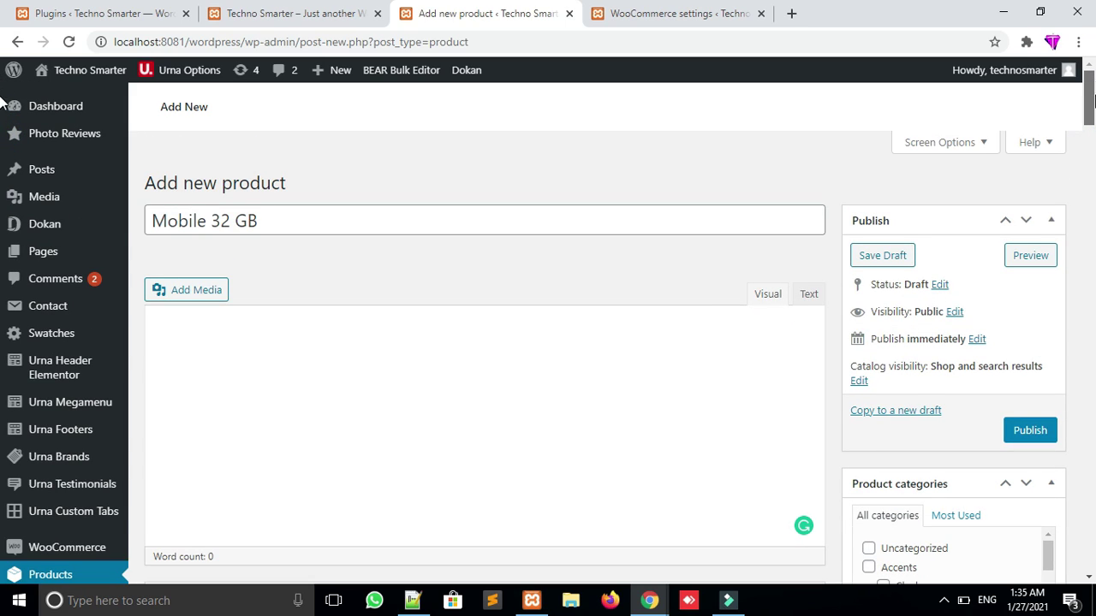
scroll(1022, 108, "down", 1)
left_click(672, 14)
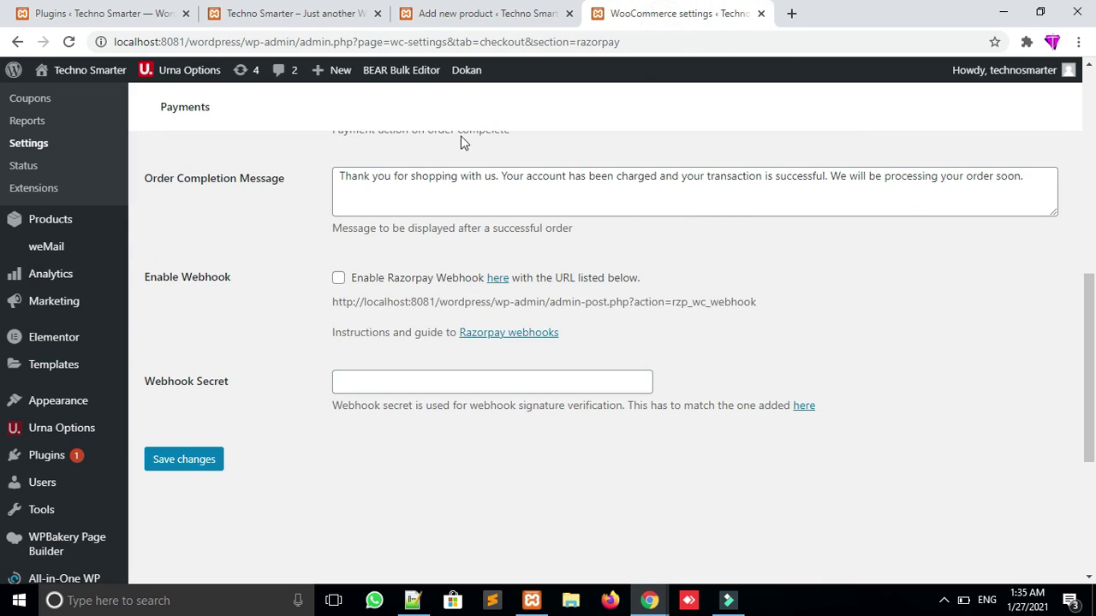
left_click(215, 14)
scroll(2, 389, "down", 5)
left_click_drag(1092, 389, 1093, 101)
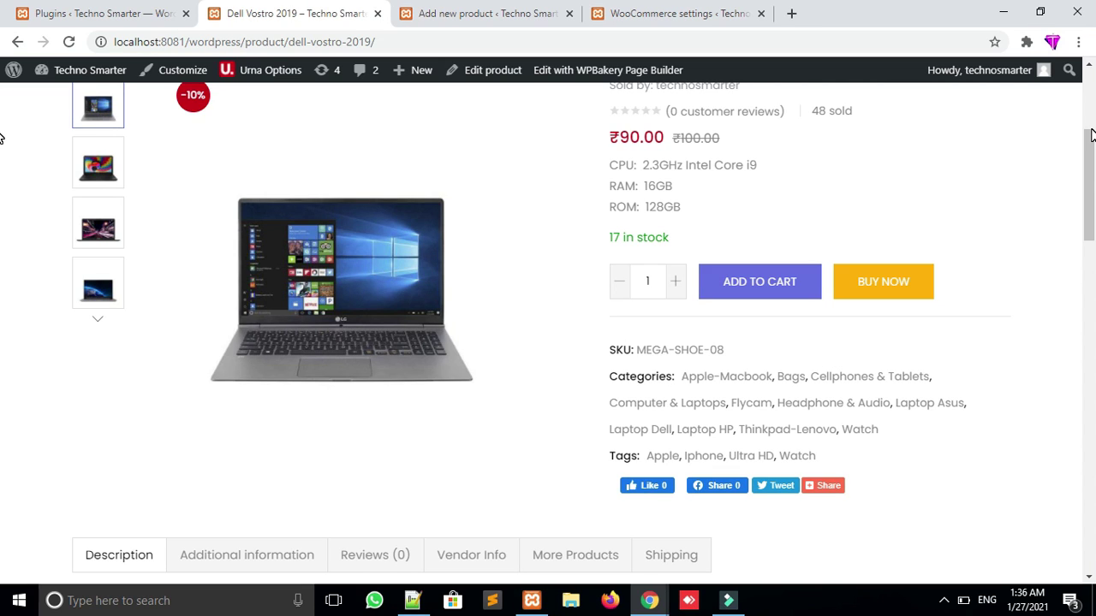
left_click(129, 14)
scroll(322, 325, "down", 5)
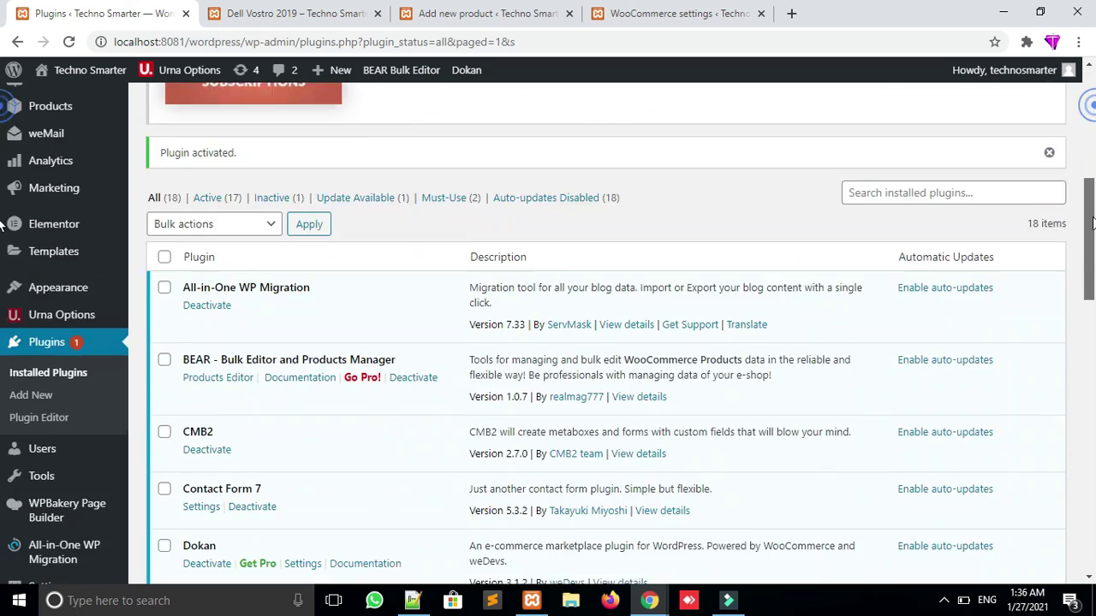
mouse_move(67, 282)
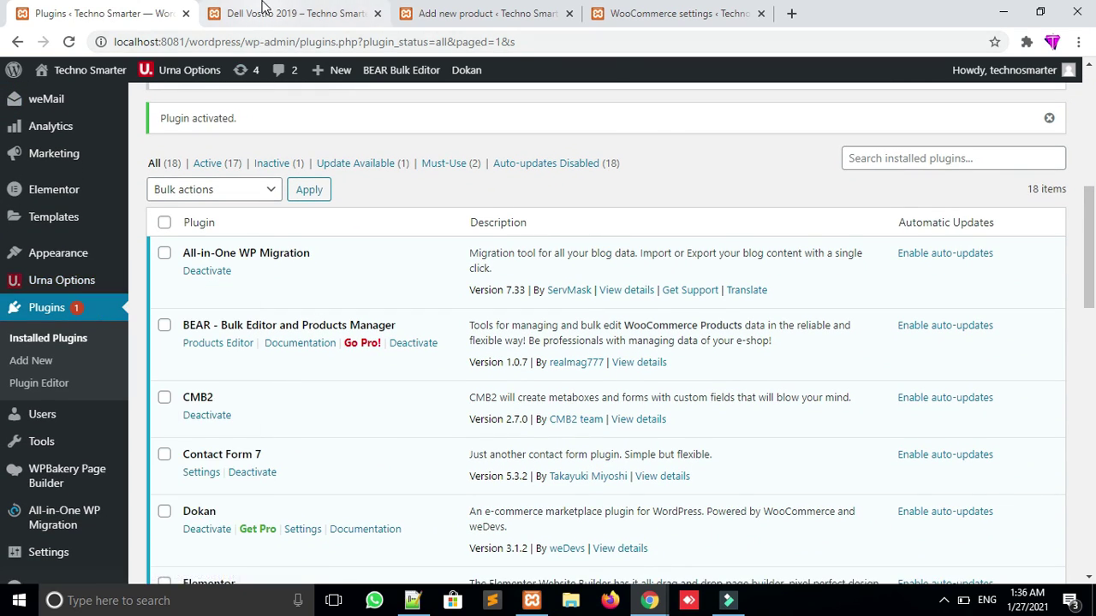
Shrink the browser window to the storefront's mobile layout and examine the Main Menu and Categories sections of its homepage menu
left_click(264, 17)
left_click(1040, 12)
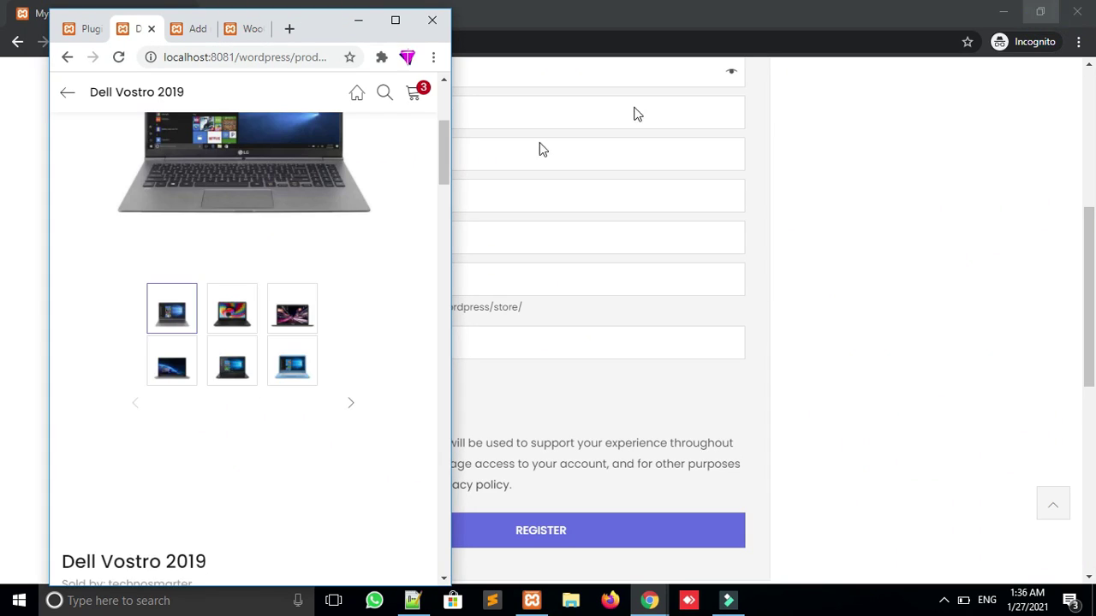
left_click_drag(447, 127, 445, 76)
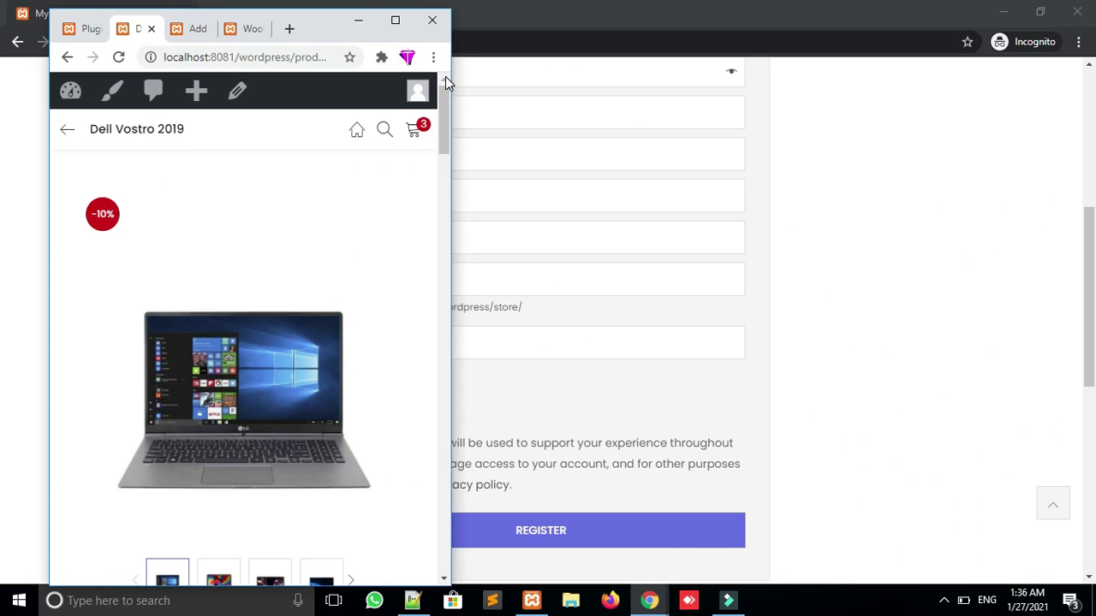
left_click(65, 135)
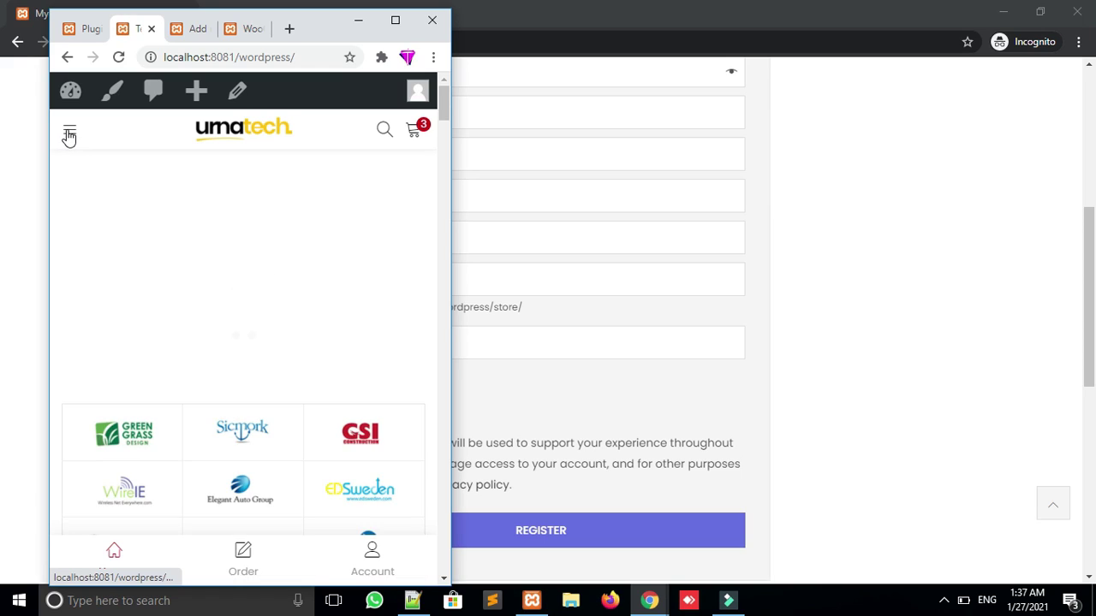
left_click(66, 133)
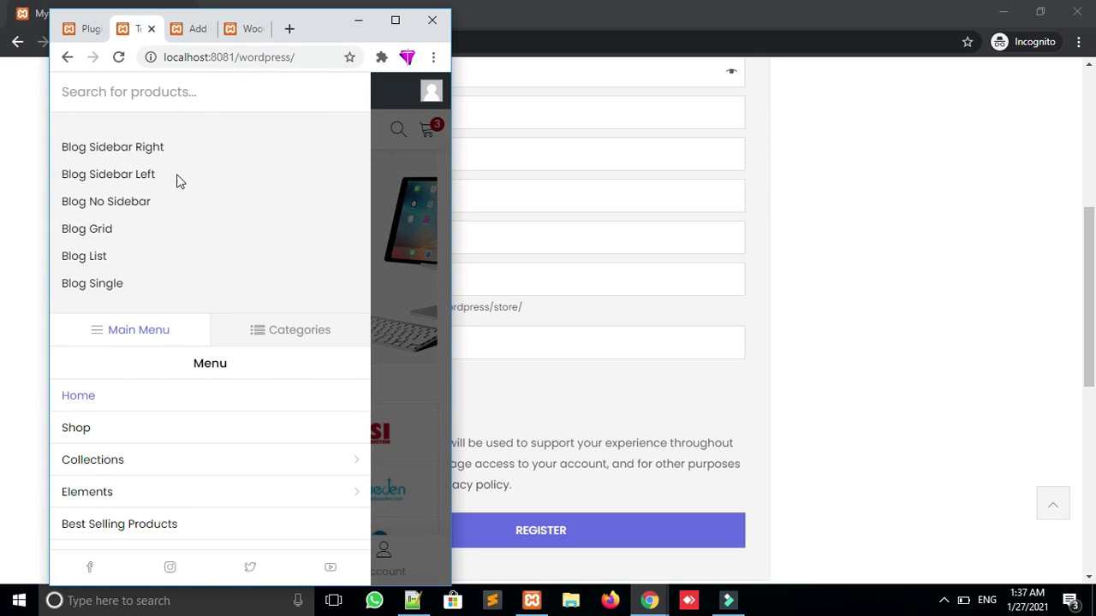
left_click(312, 334)
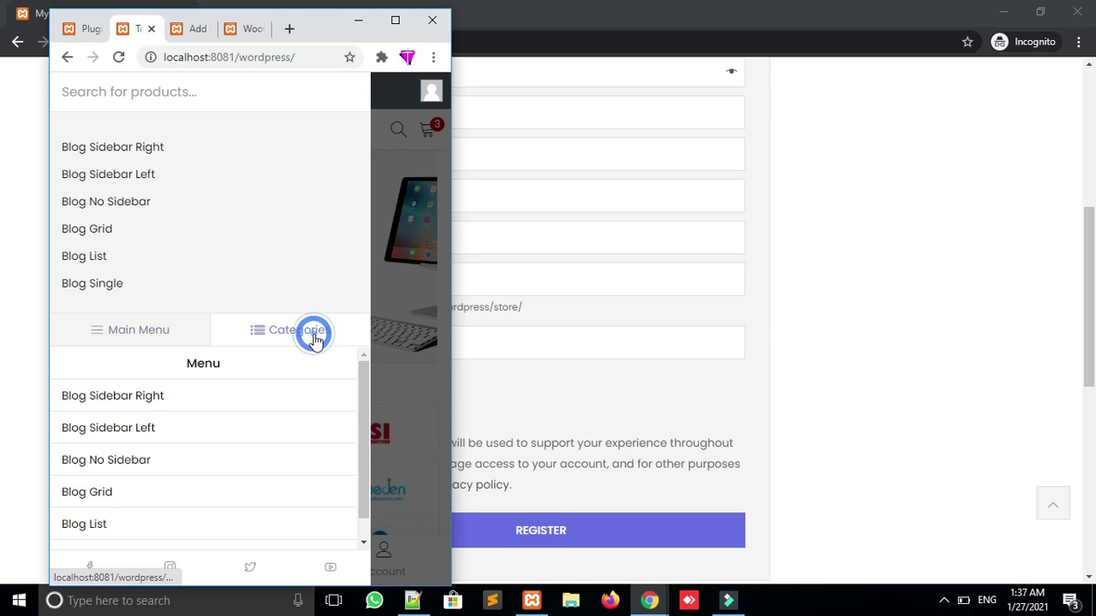
left_click(146, 334)
left_click(404, 323)
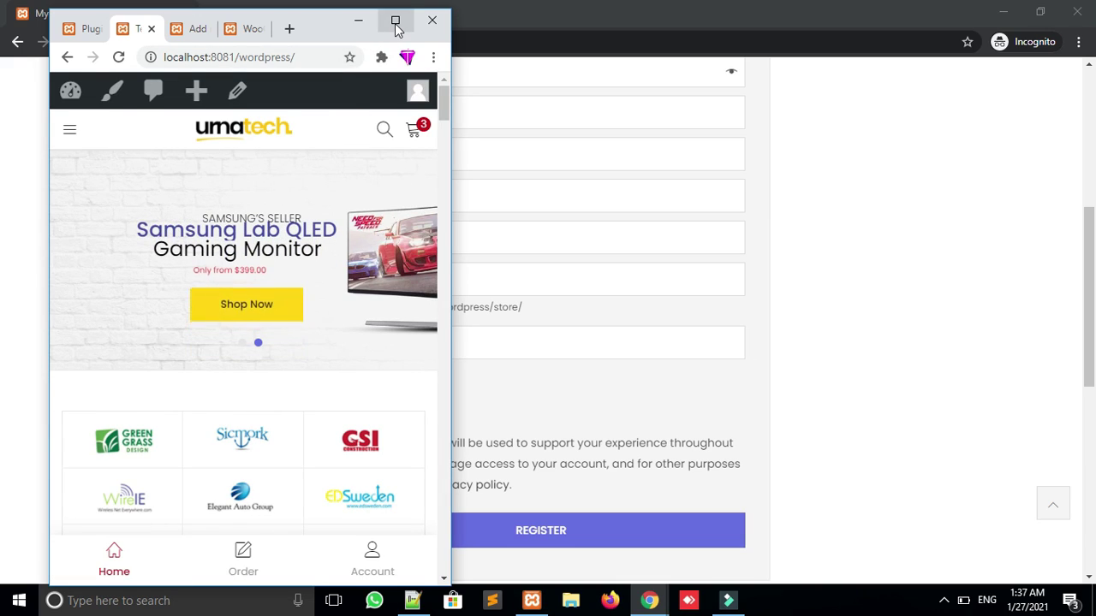
Maximize the browser window, turn off Enable Top Menu in Urna's Menu Mobile options and save the changes
left_click(395, 19)
left_click(103, 8)
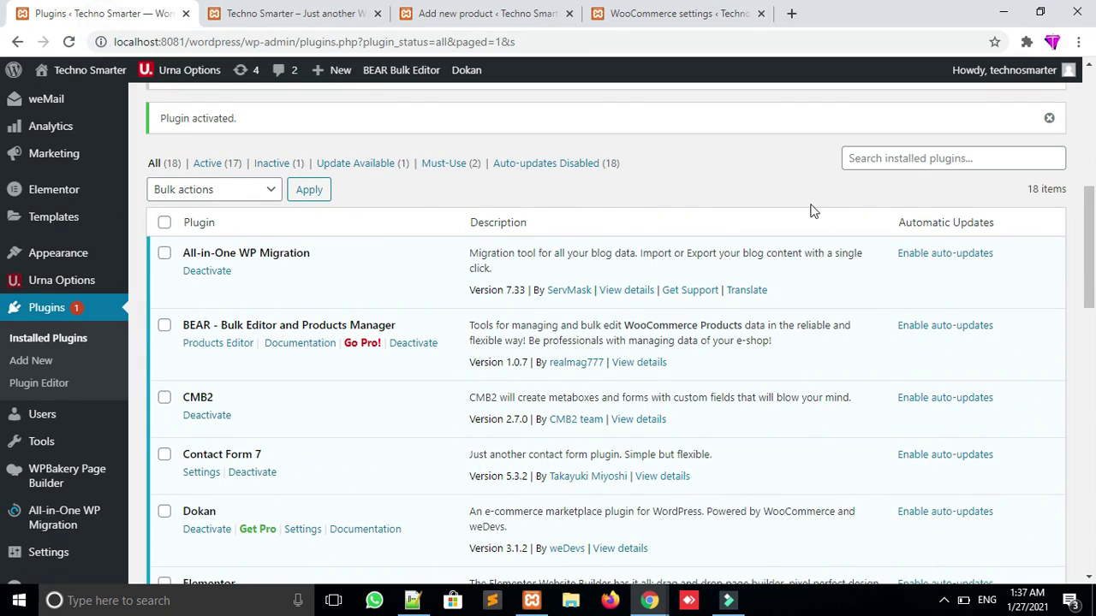
left_click(291, 12)
left_click(111, 13)
mouse_move(67, 291)
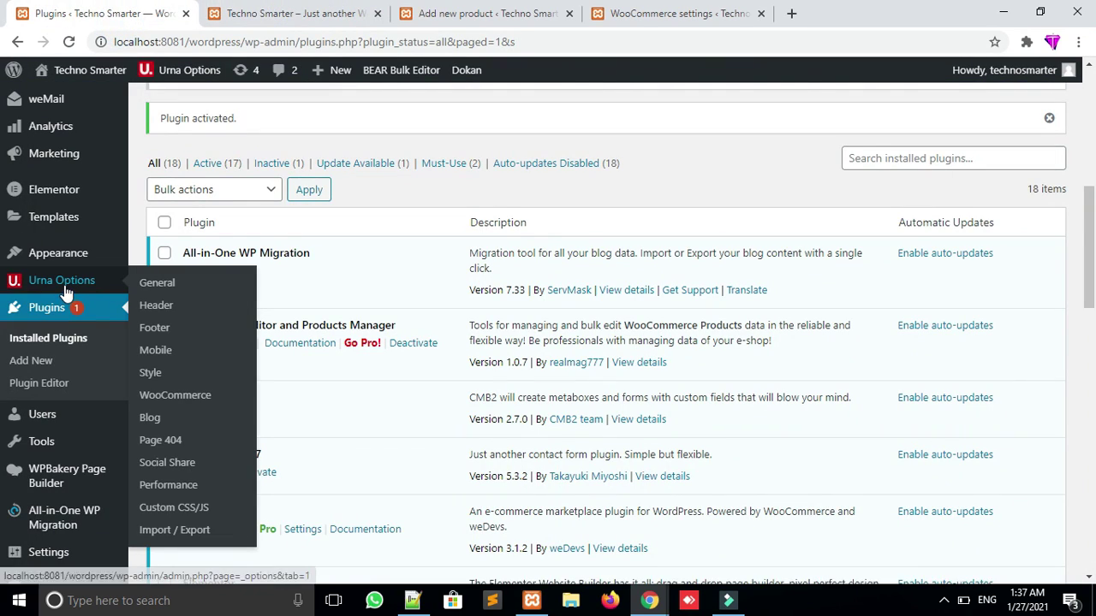
left_click(157, 353)
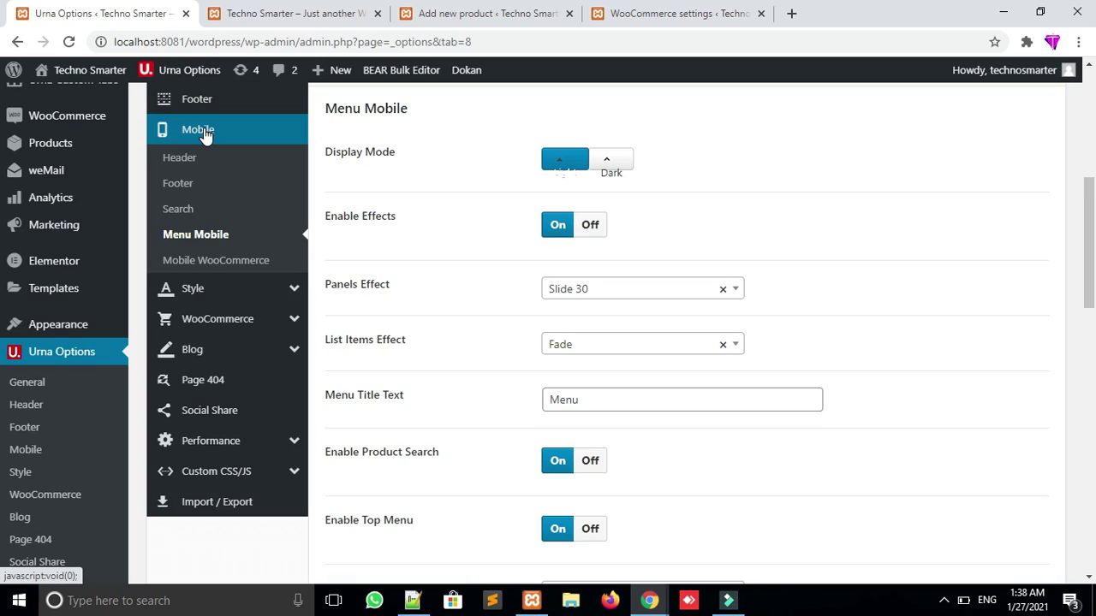
left_click_drag(1091, 213, 1094, 263)
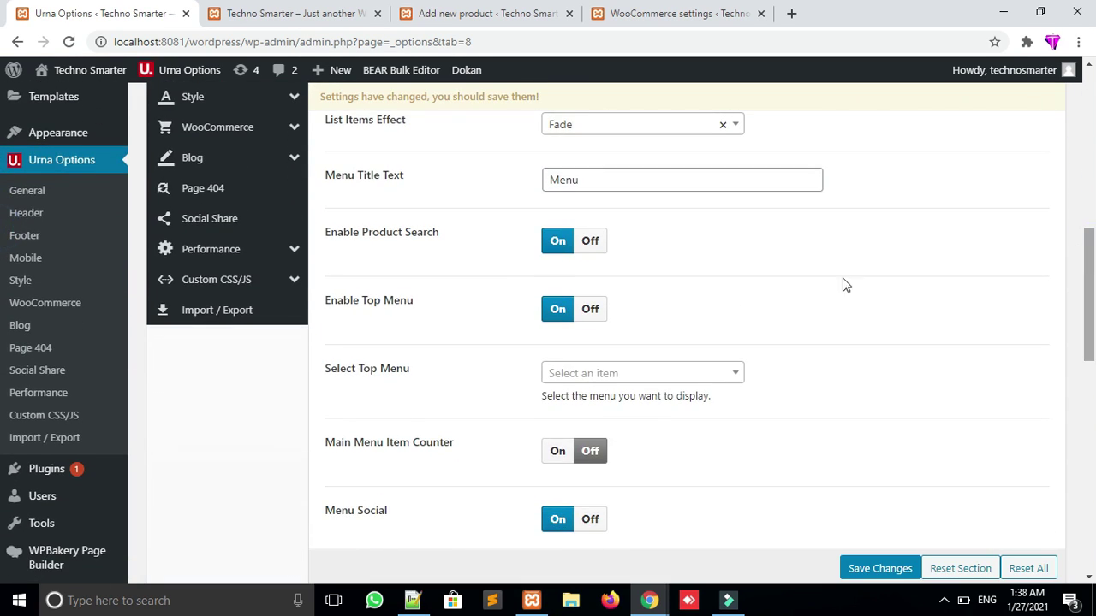
left_click(591, 311)
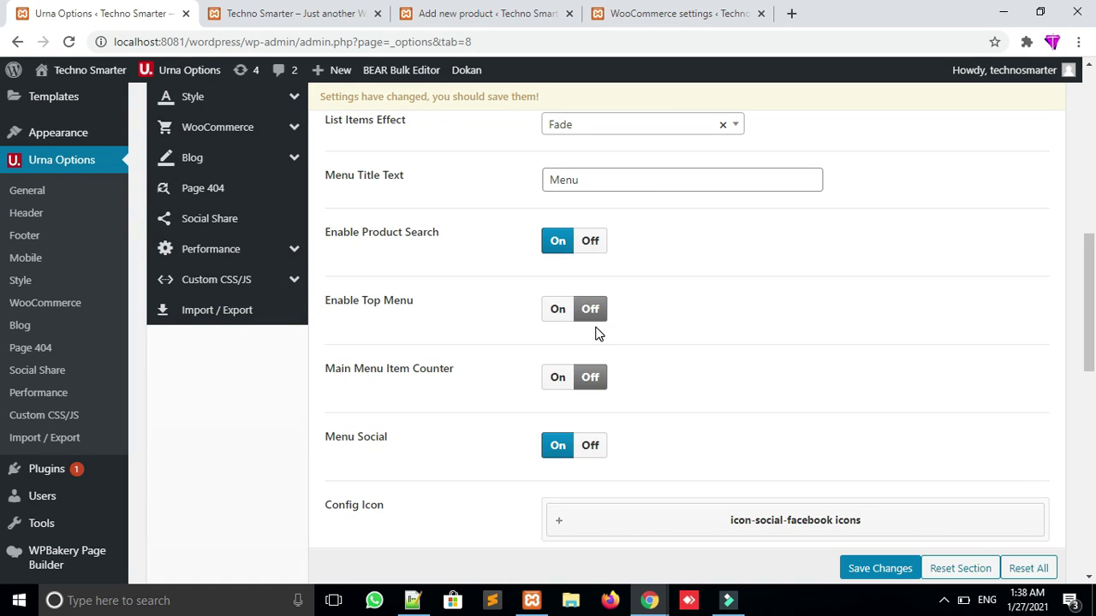
left_click(888, 569)
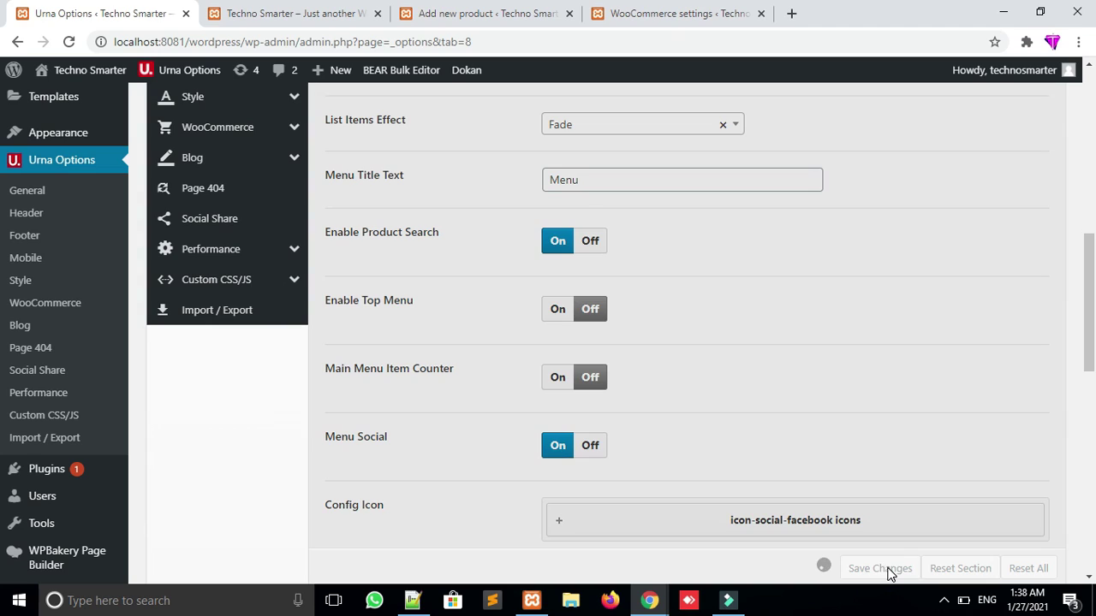
Check the Main Menu and Categories sections of the storefront's mobile menu at the narrow window size, and return to Urna's mobile options
key("alt+Tab")
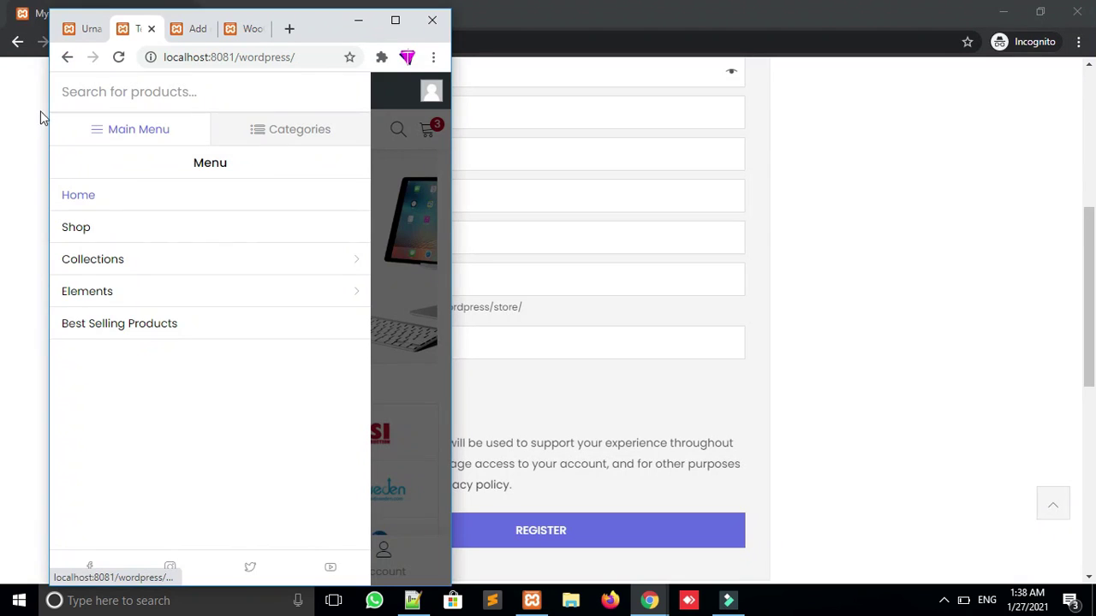
left_click(291, 137)
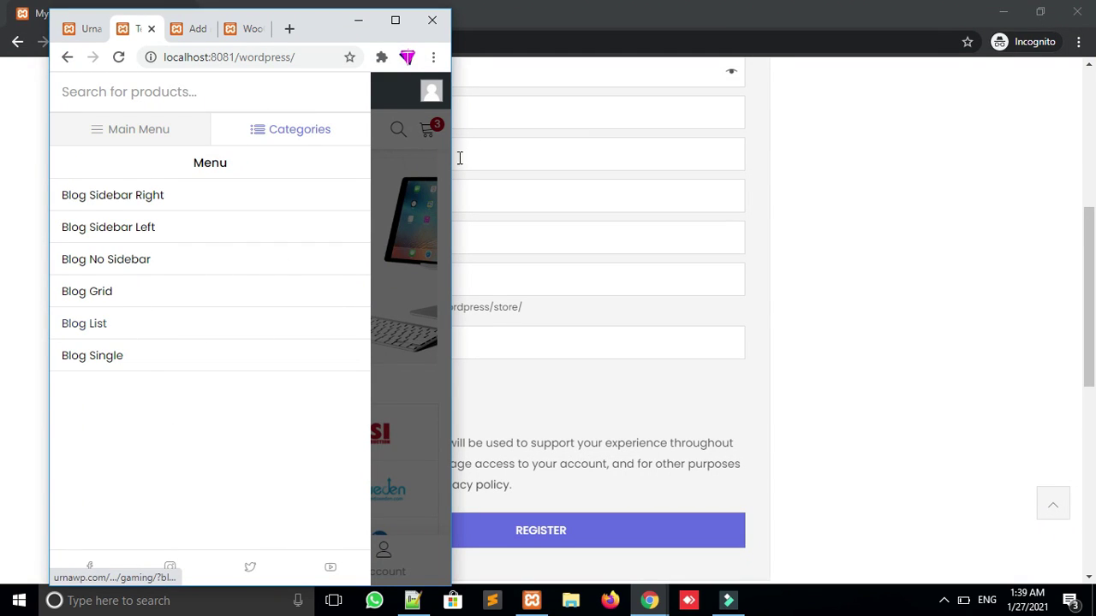
left_click(402, 174)
left_click(394, 20)
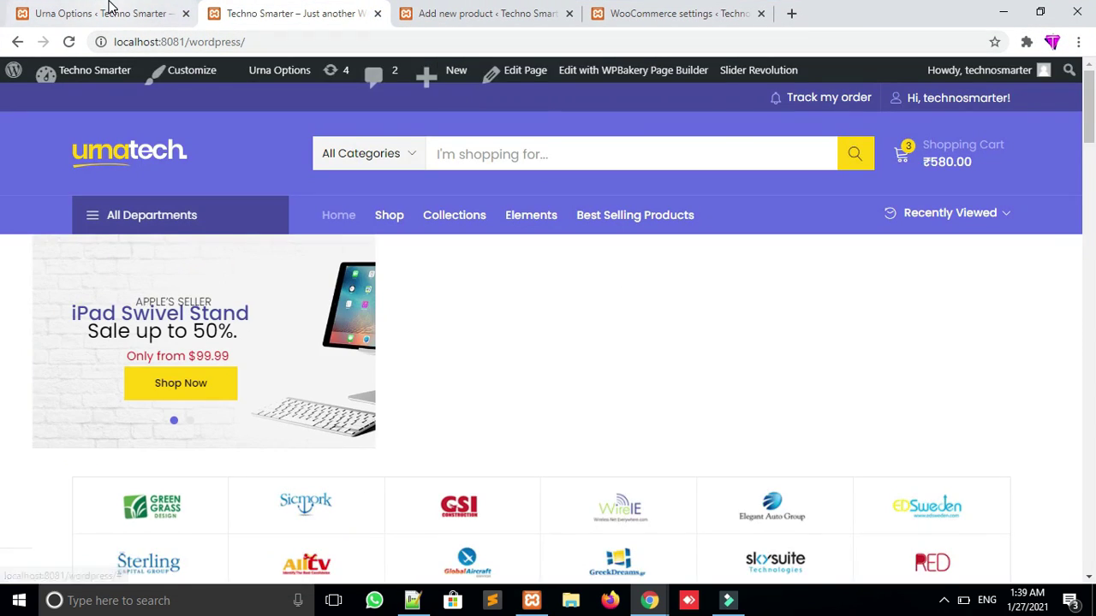
left_click(105, 14)
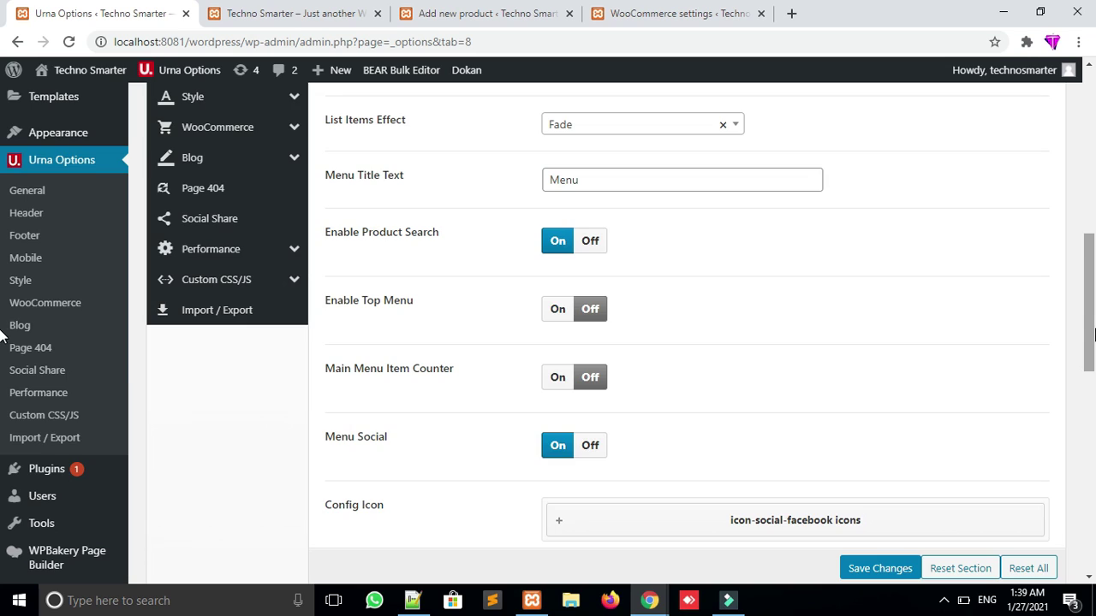
Look through Urna's Menu Mobile options and open the WordPress menu editor
left_click_drag(1091, 336, 1093, 274)
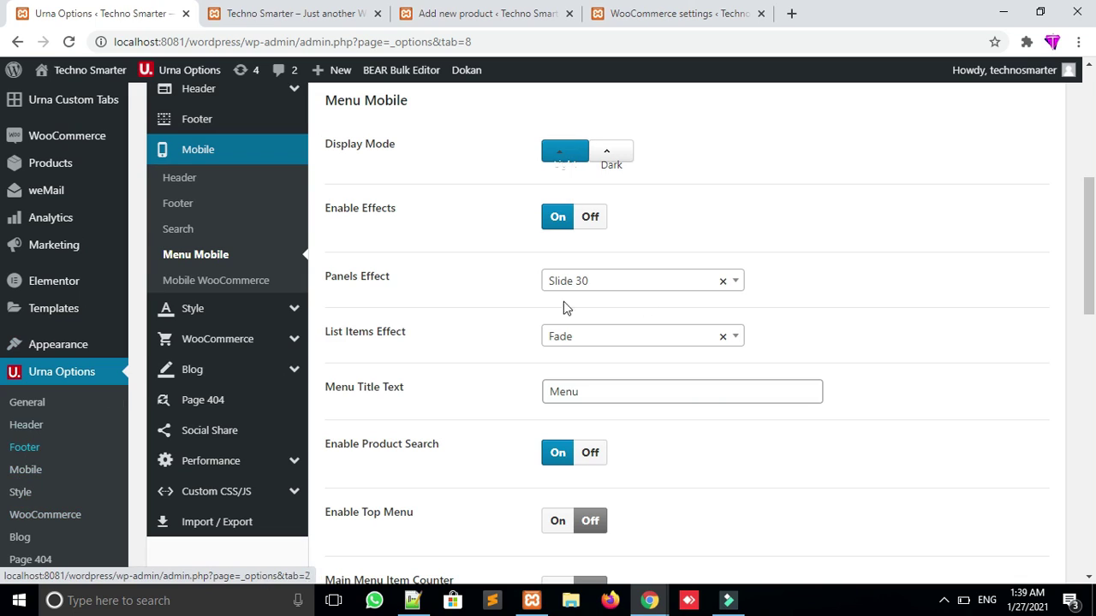
left_click_drag(1093, 233, 1093, 288)
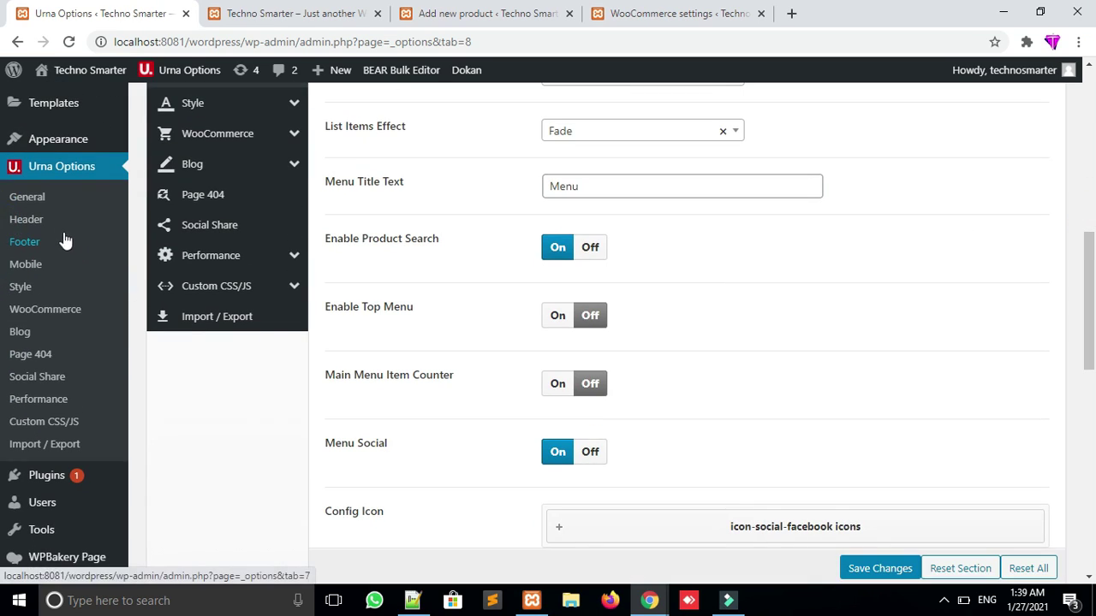
mouse_move(94, 140)
left_click(171, 216)
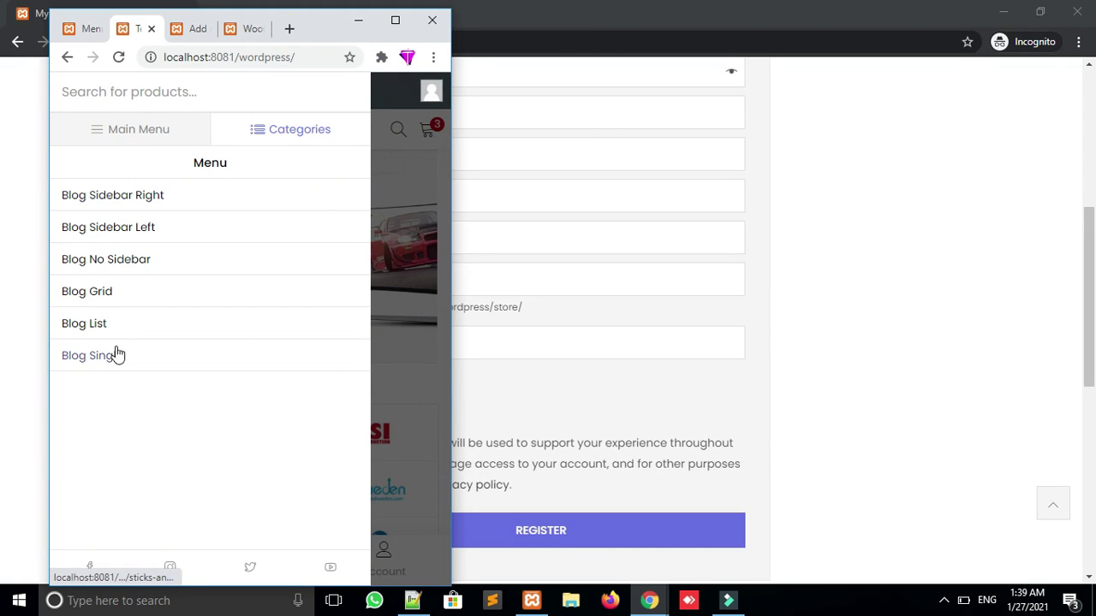
Maximize the browser window, assign the Category Menu Image menu to the Mobile Menu location and save the menu
left_click(393, 26)
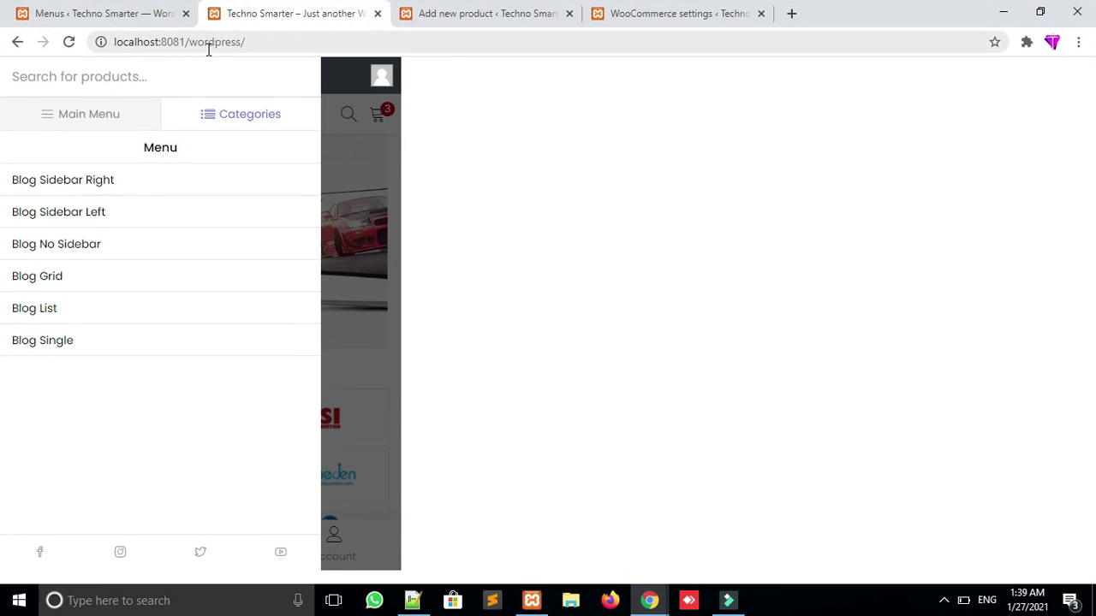
left_click(86, 10)
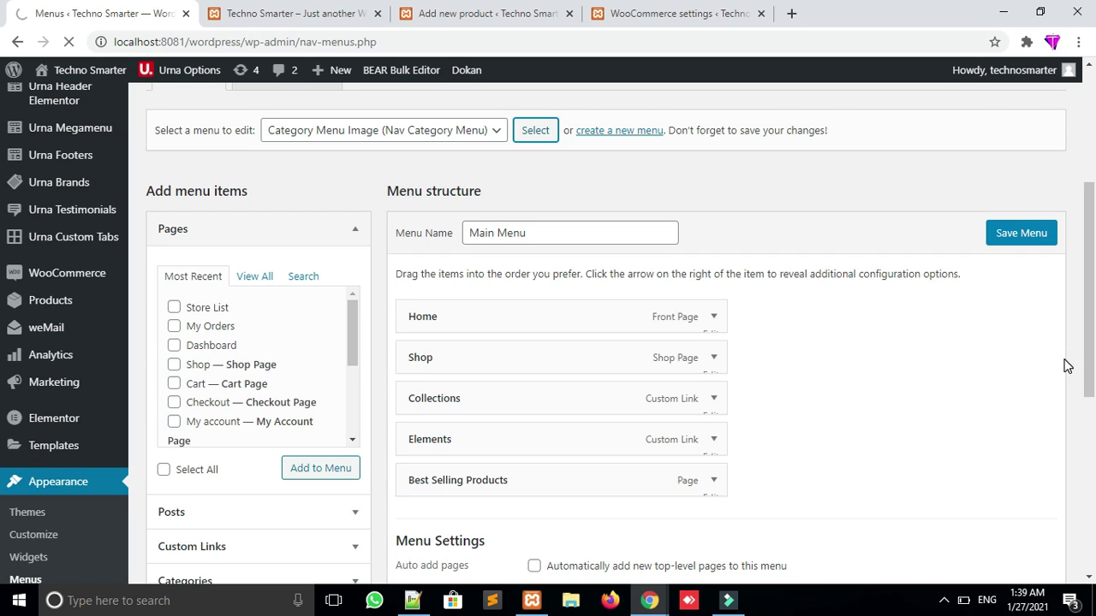
scroll(1066, 365, "down", 4)
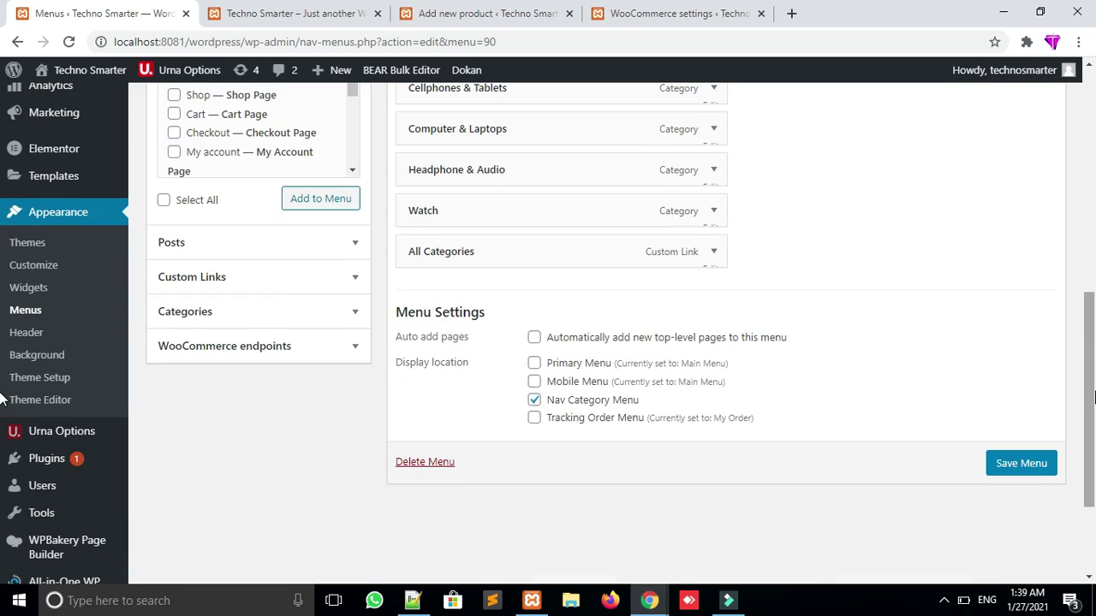
left_click(534, 382)
left_click(1022, 462)
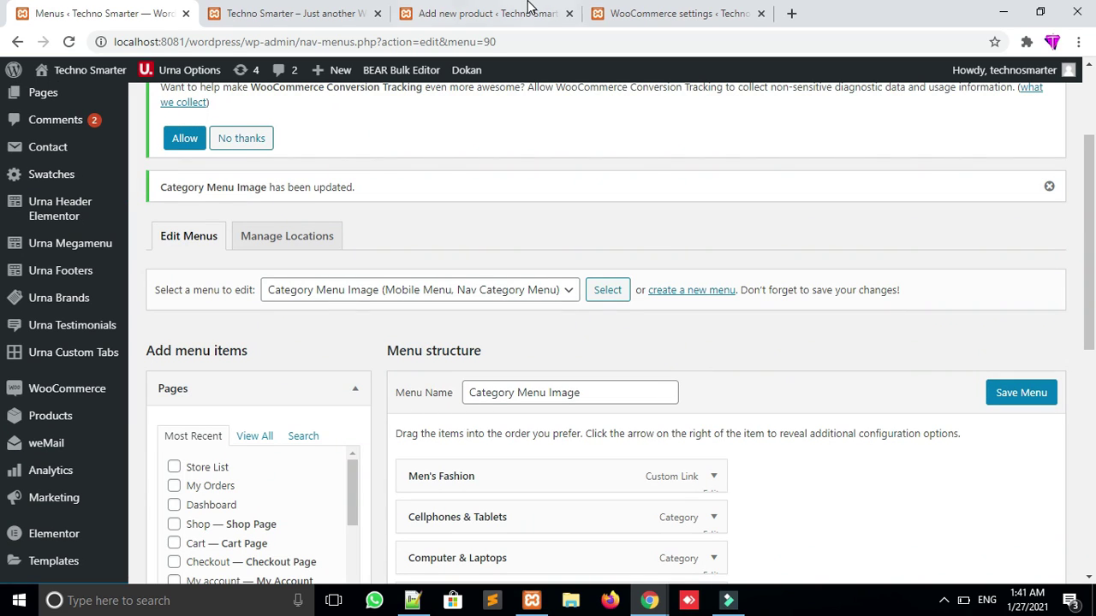
Look at the storefront homepage's header and banner area, and review the display locations of the Category Menu Image menu
left_click(528, 10)
left_click(692, 11)
left_click(355, 14)
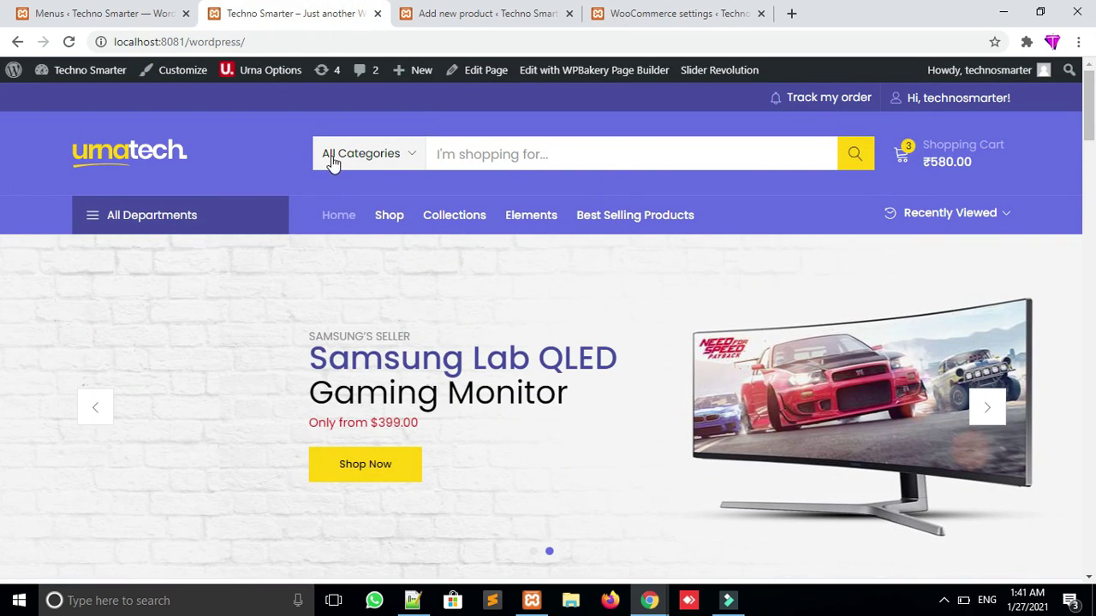
scroll(676, 202, "down", 3)
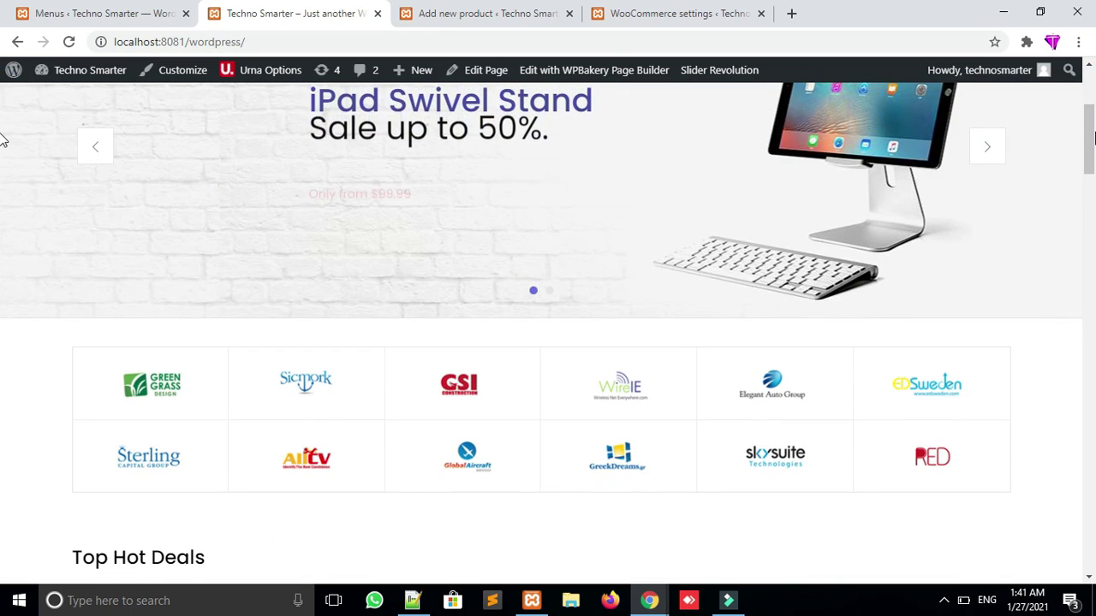
scroll(1060, 125, "up", 1)
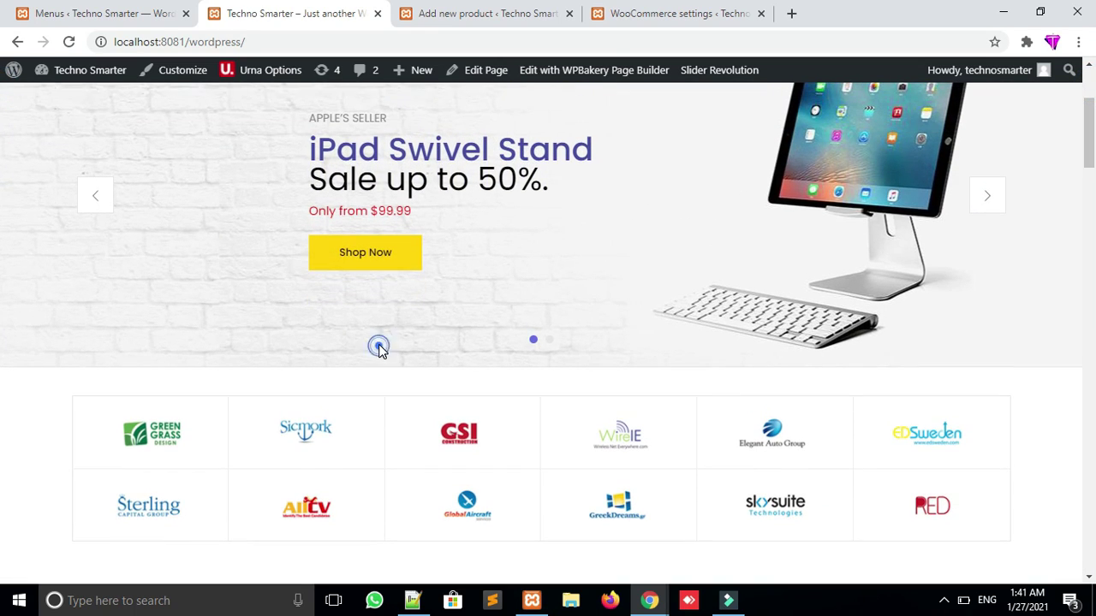
left_click(39, 14)
scroll(670, 242, "down", 5)
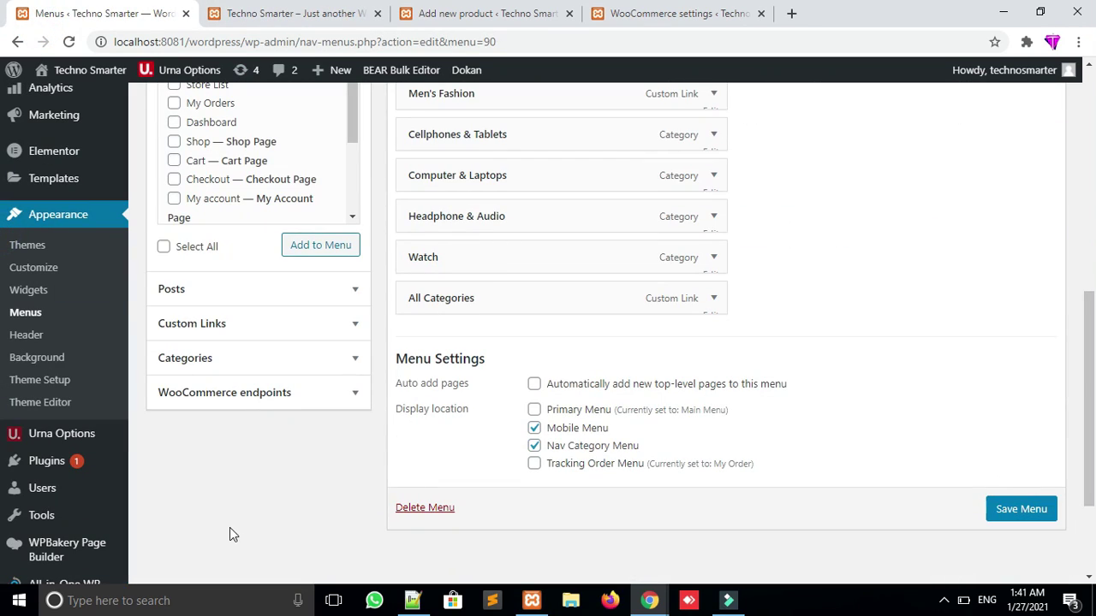
Look over the storefront homepage's categories, promotional banners, recently viewed products, testimonials and footer
left_click(291, 14)
scroll(948, 336, "down", 3)
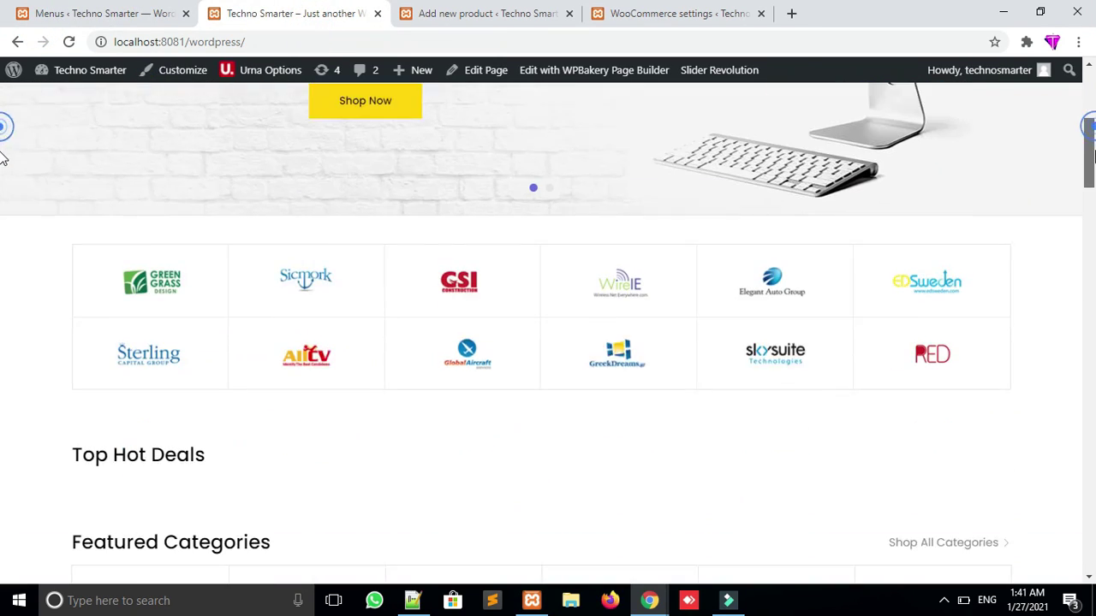
scroll(2, 220, "down", 9)
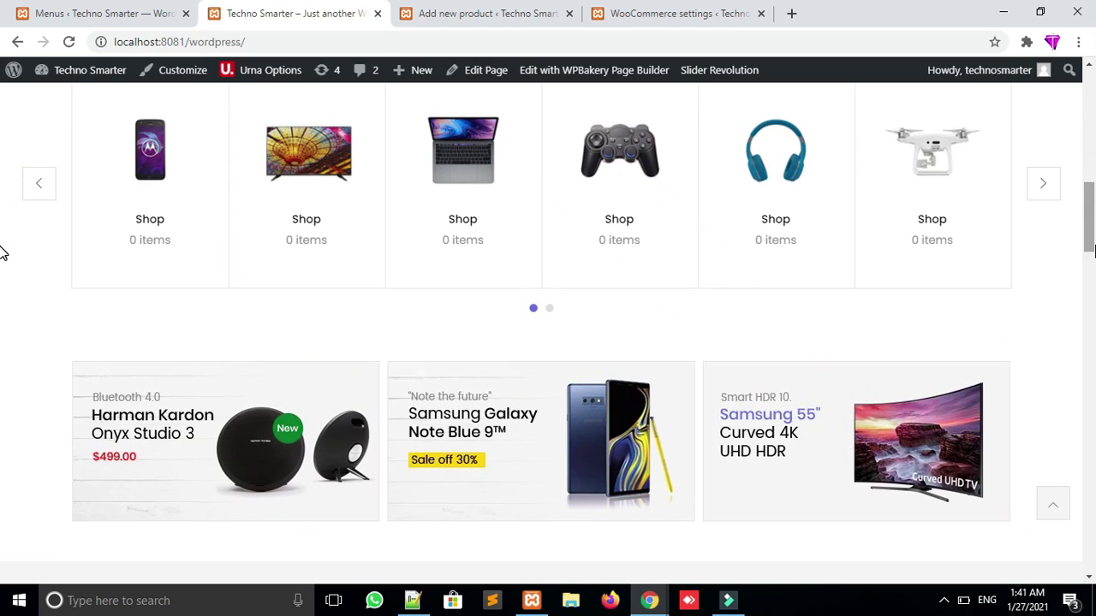
scroll(3, 406, "down", 10)
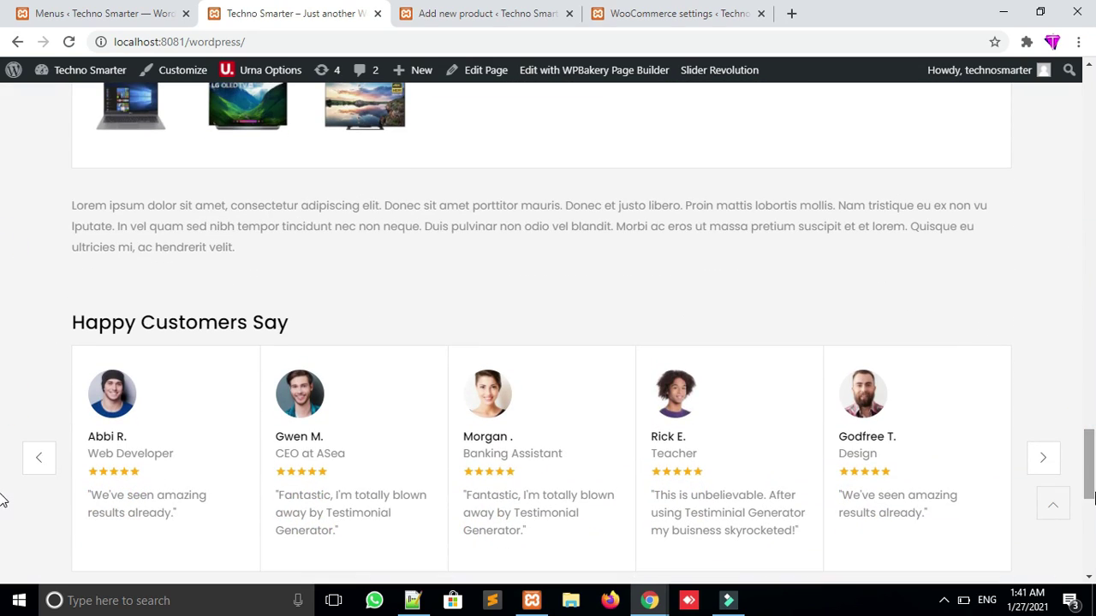
scroll(3, 501, "down", 6)
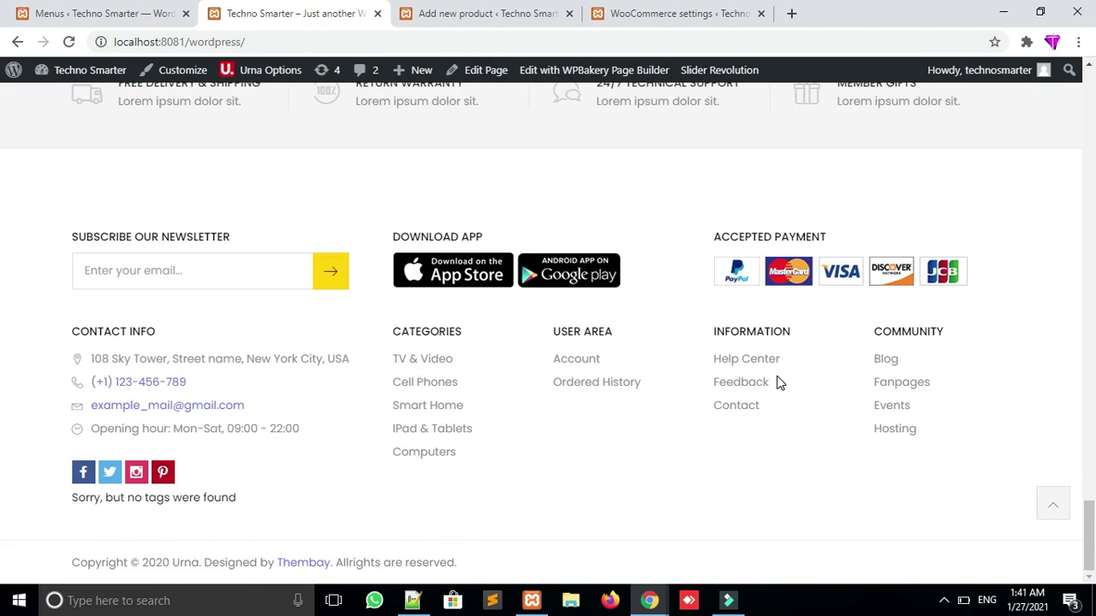
scroll(2, 531, "up", 20)
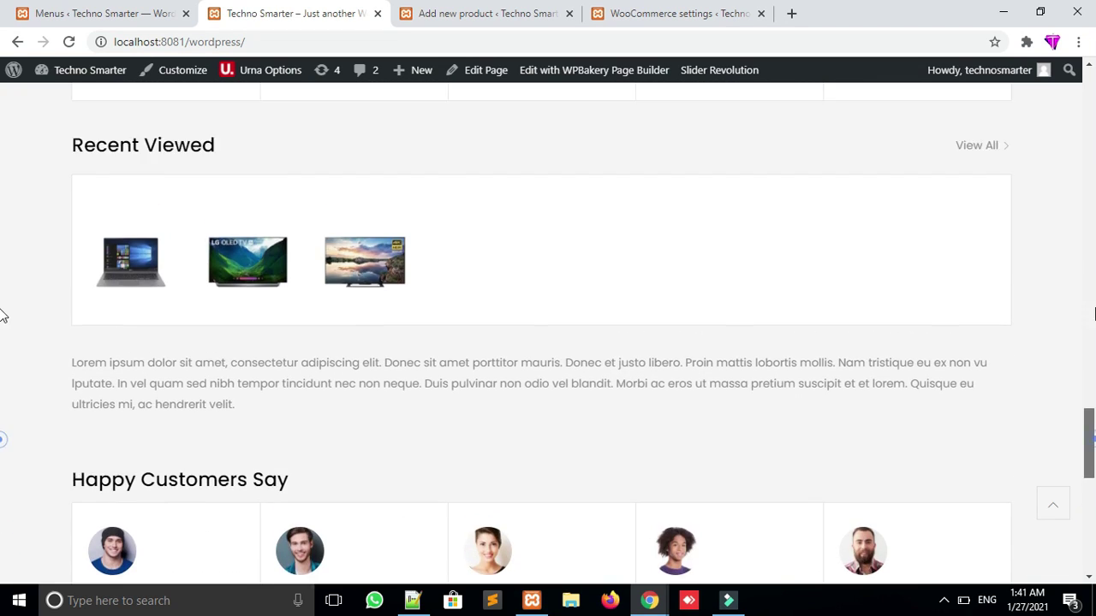
scroll(3, 198, "up", 10)
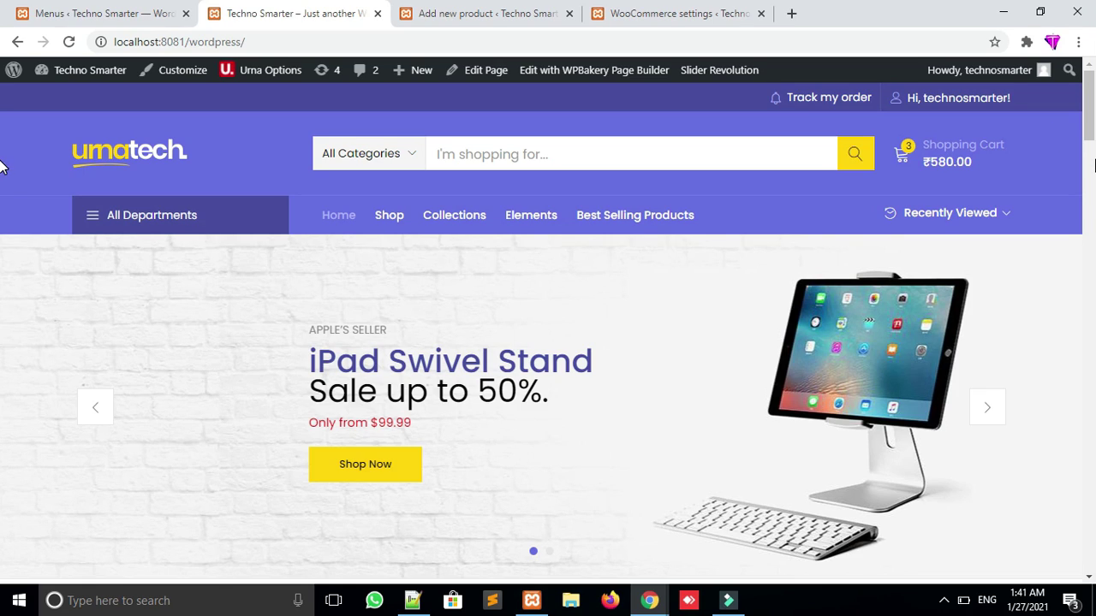
scroll(788, 105, "down", 5)
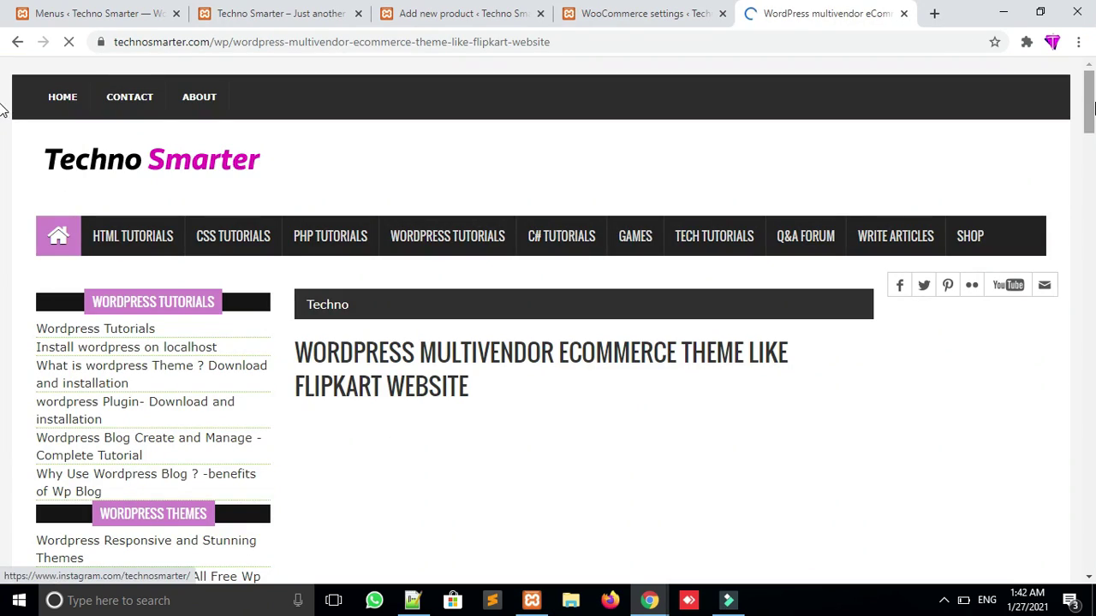
Examine the Techno Smarter article on the Flipkart-like multivendor theme, including its preview images and feature list
scroll(5, 162, "down", 5)
scroll(4, 161, "down", 1)
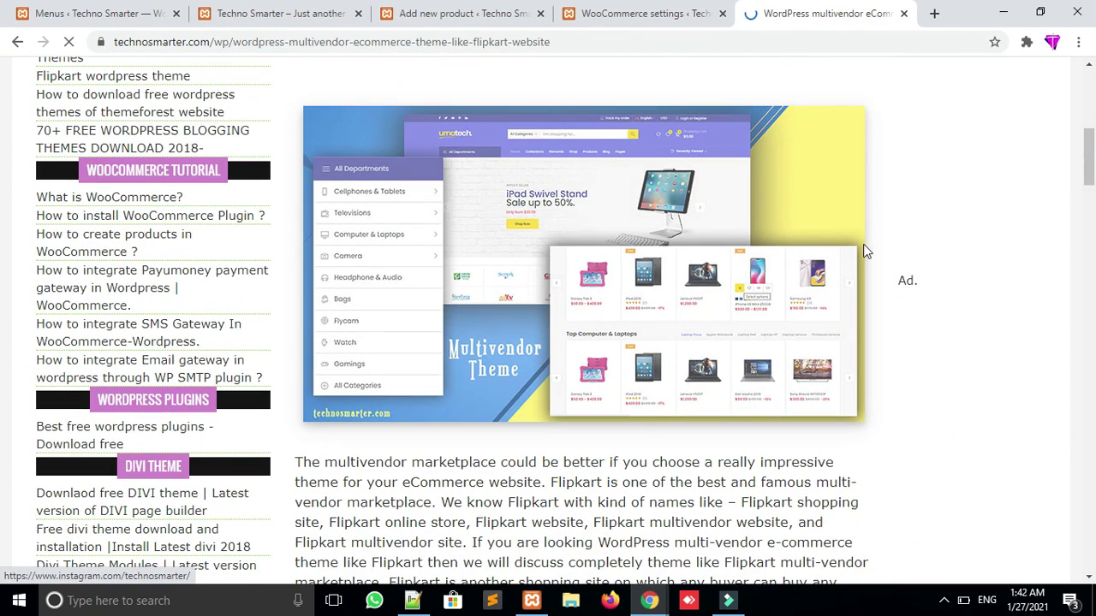
scroll(4, 168, "down", 5)
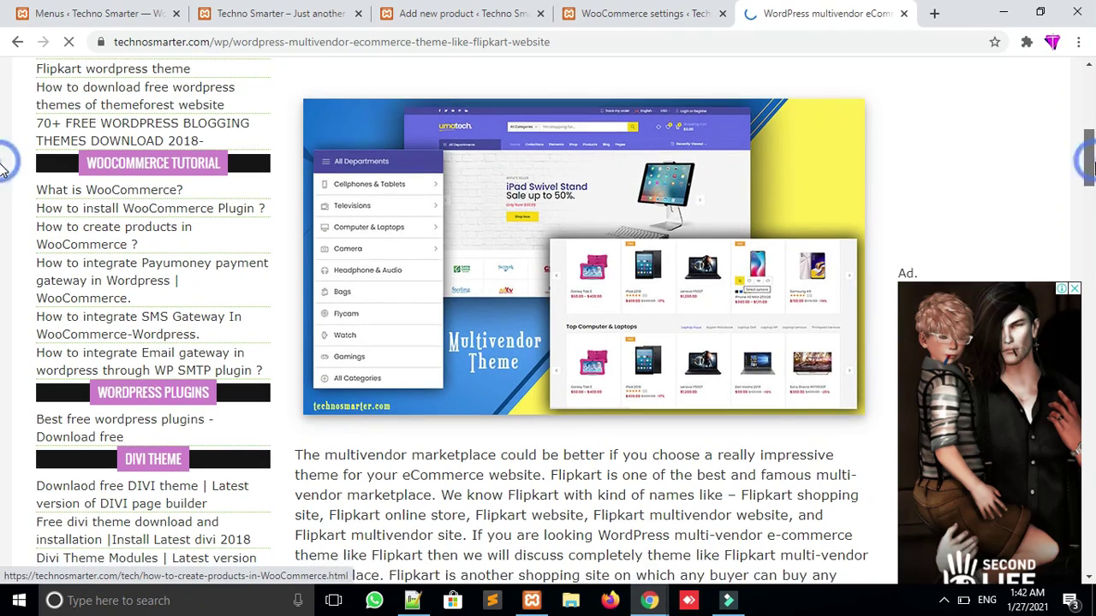
scroll(5, 215, "down", 8)
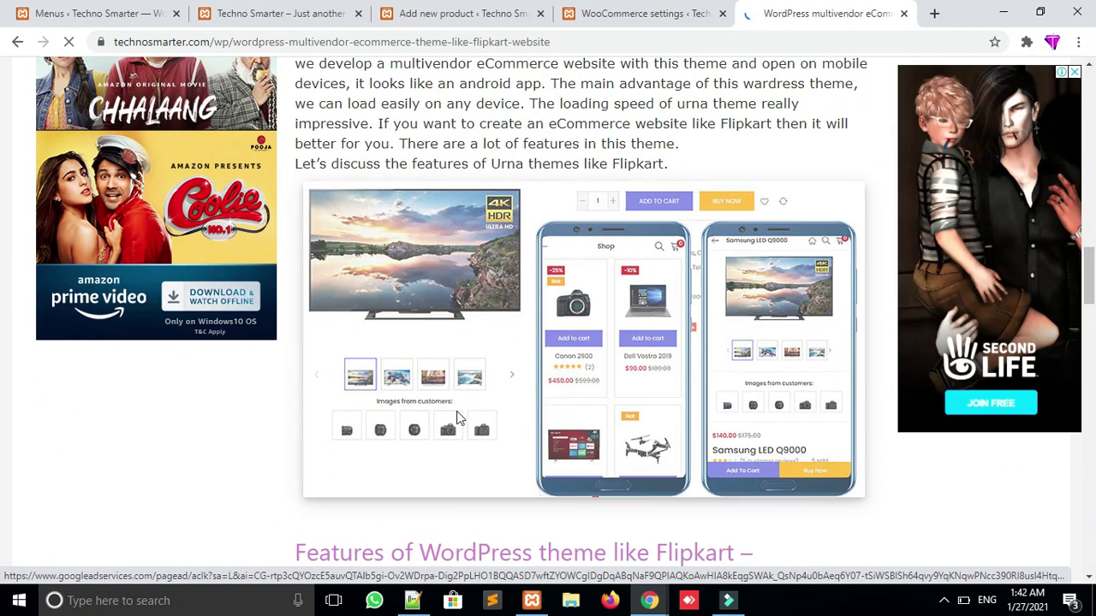
scroll(4, 340, "down", 6)
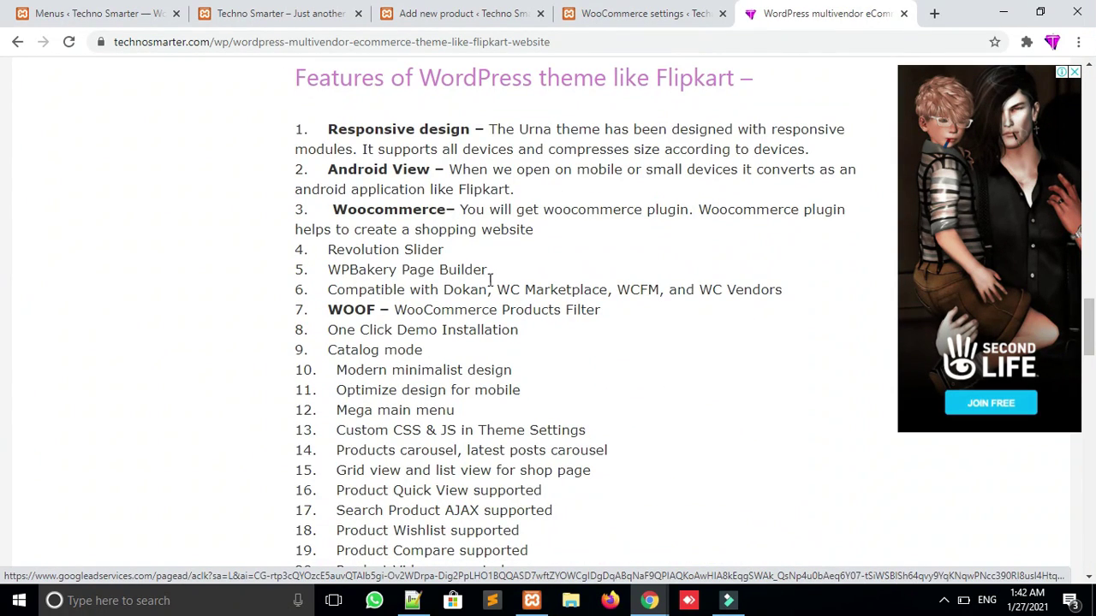
scroll(3, 343, "down", 2)
scroll(5, 351, "down", 3)
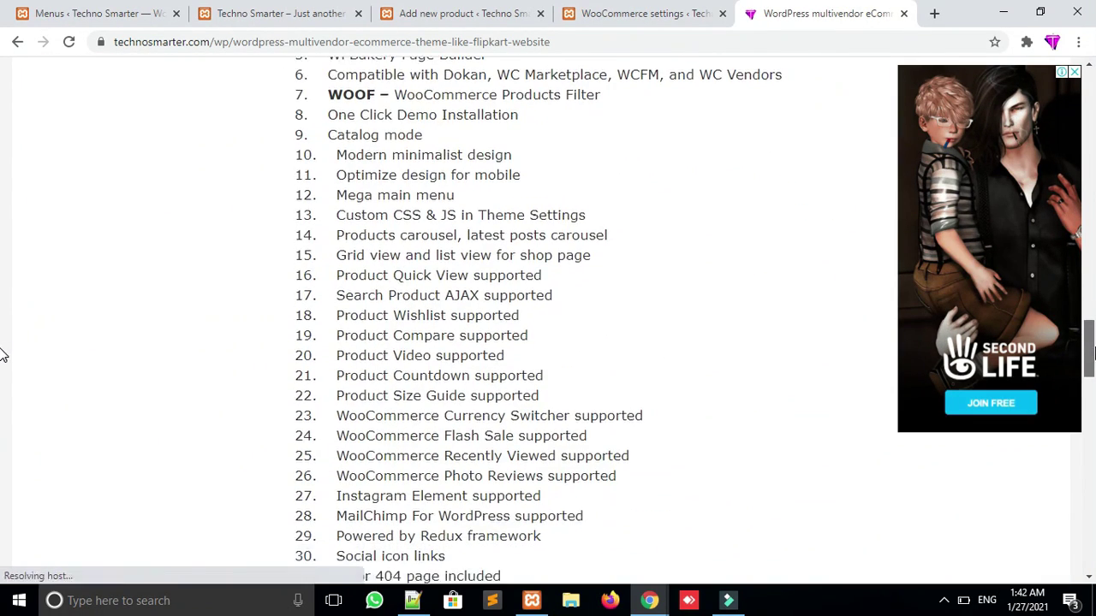
scroll(3, 364, "up", 5)
scroll(3, 240, "up", 10)
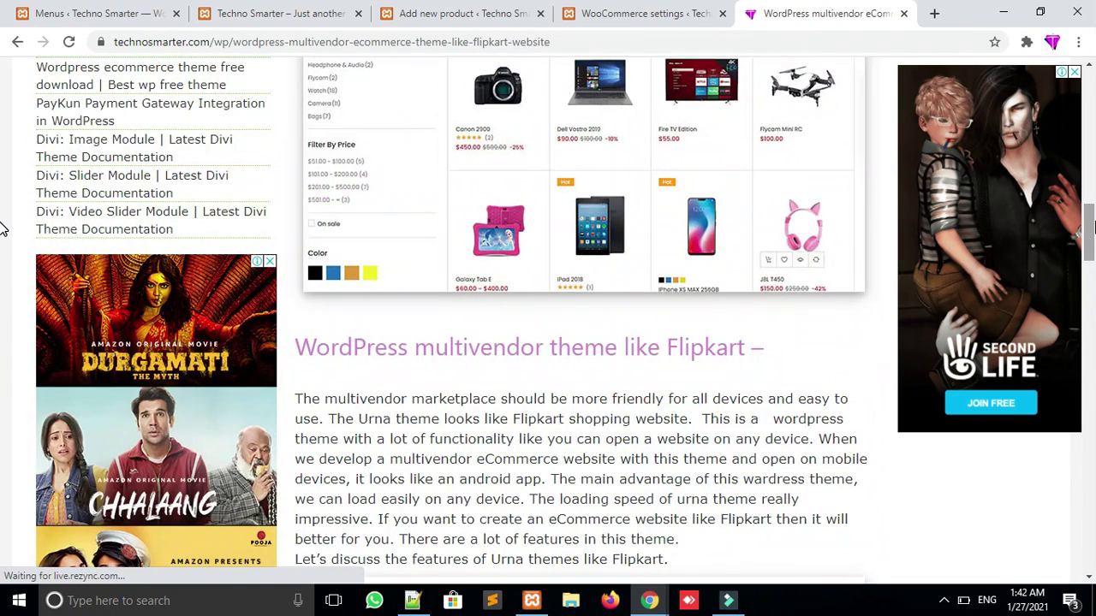
Examine the Startup, Drive, Turbo and Power plans on the Justflyhost shared hosting page
scroll(2, 268, "down", 6)
scroll(3, 269, "up", 1)
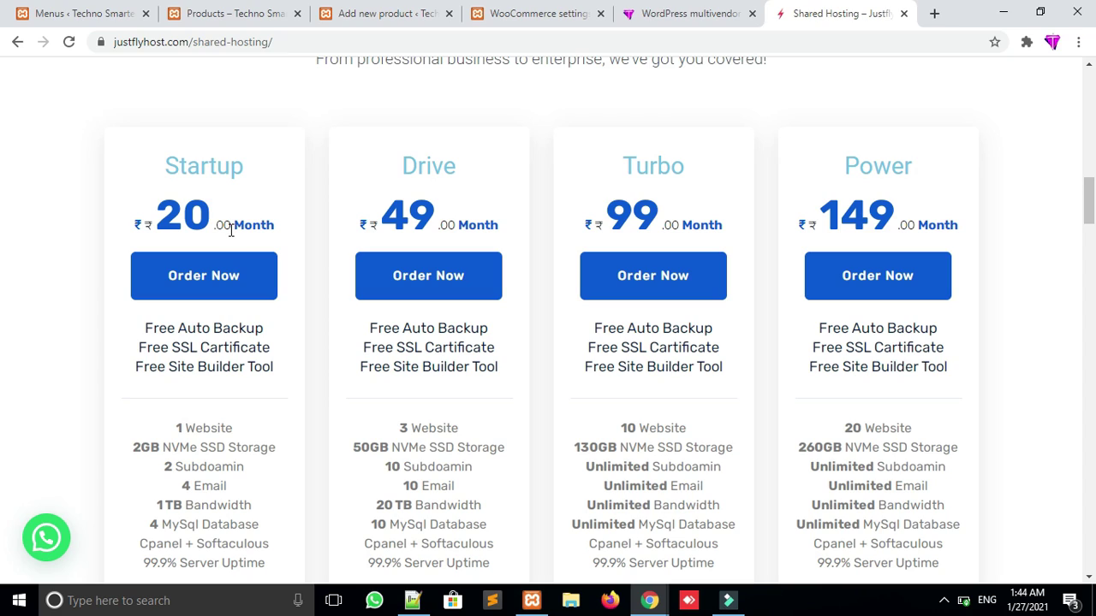
left_click_drag(1089, 199, 1093, 204)
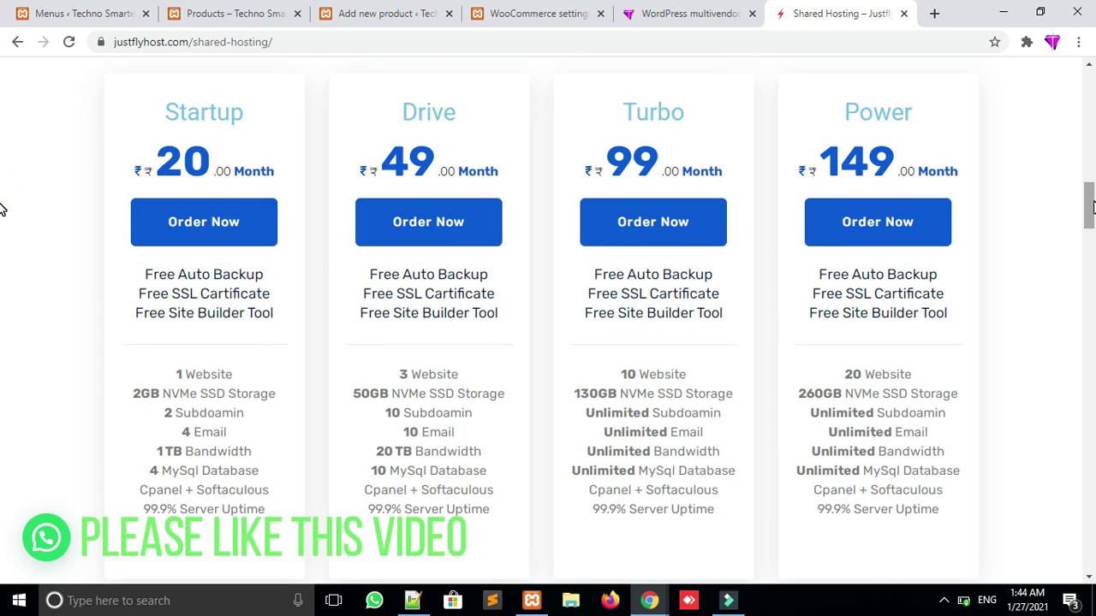